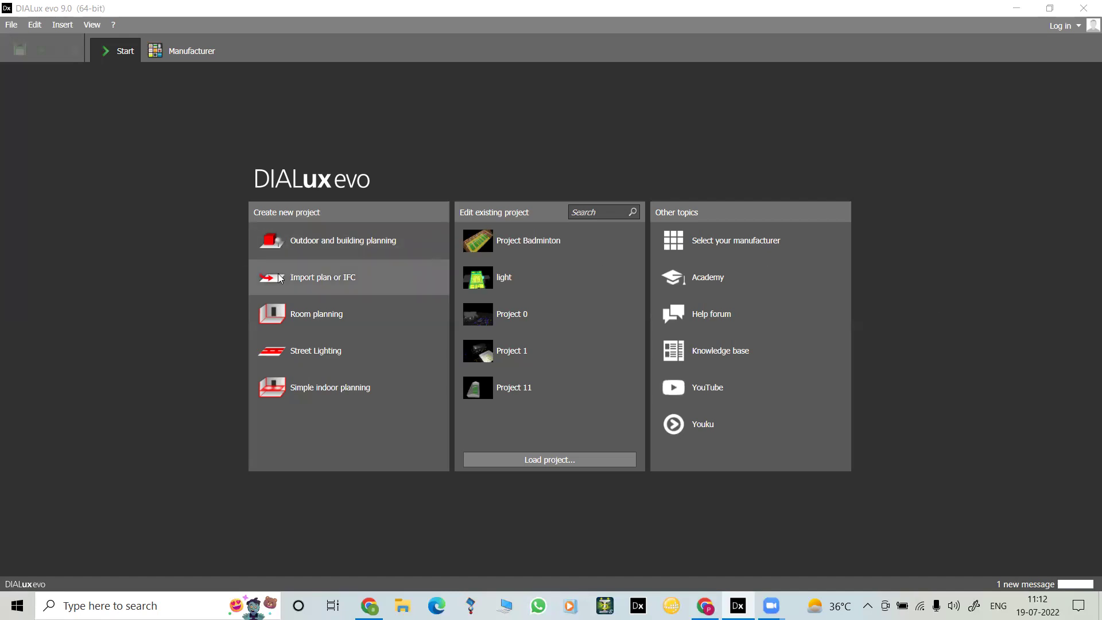
# Step: Create a new project by importing the plan file Floor 2.dwg from the Desktop
pyautogui.click(340, 284)
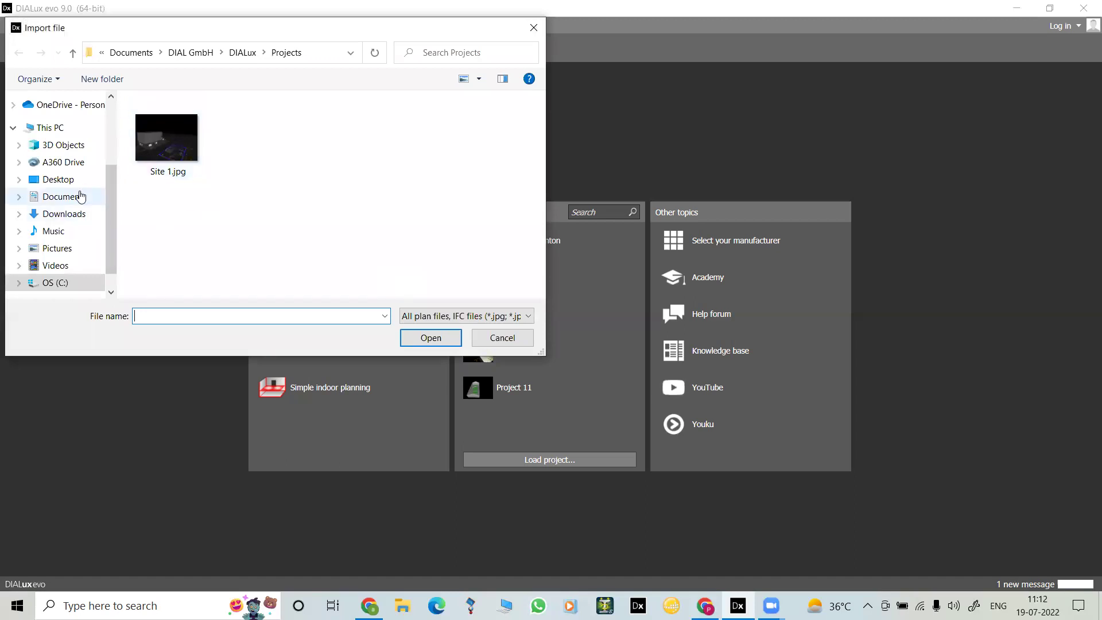
pyautogui.click(58, 180)
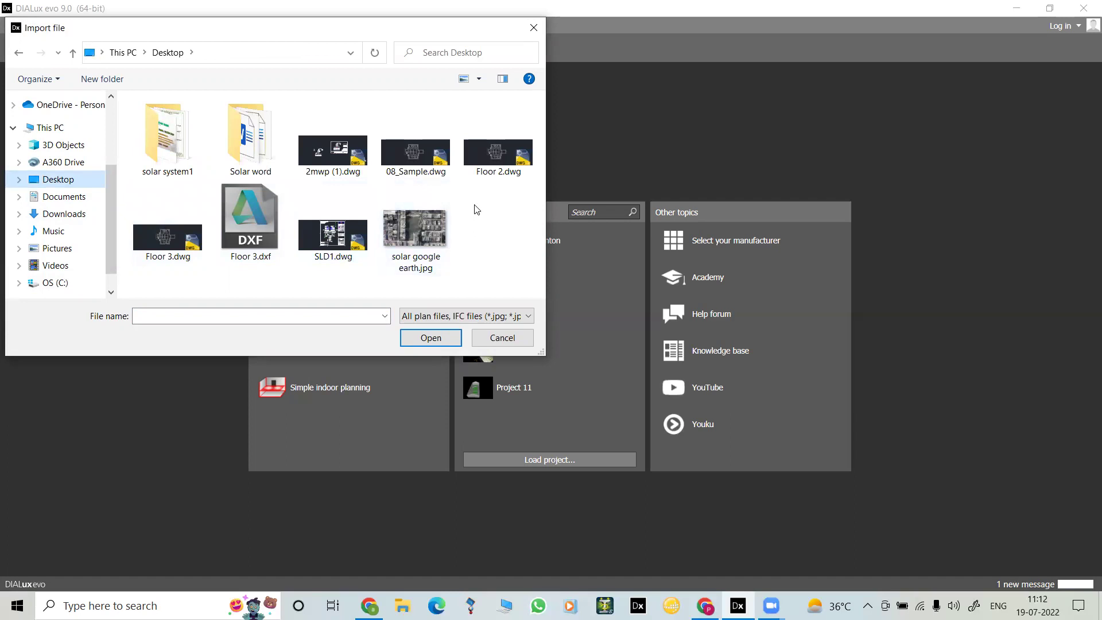
pyautogui.click(483, 147)
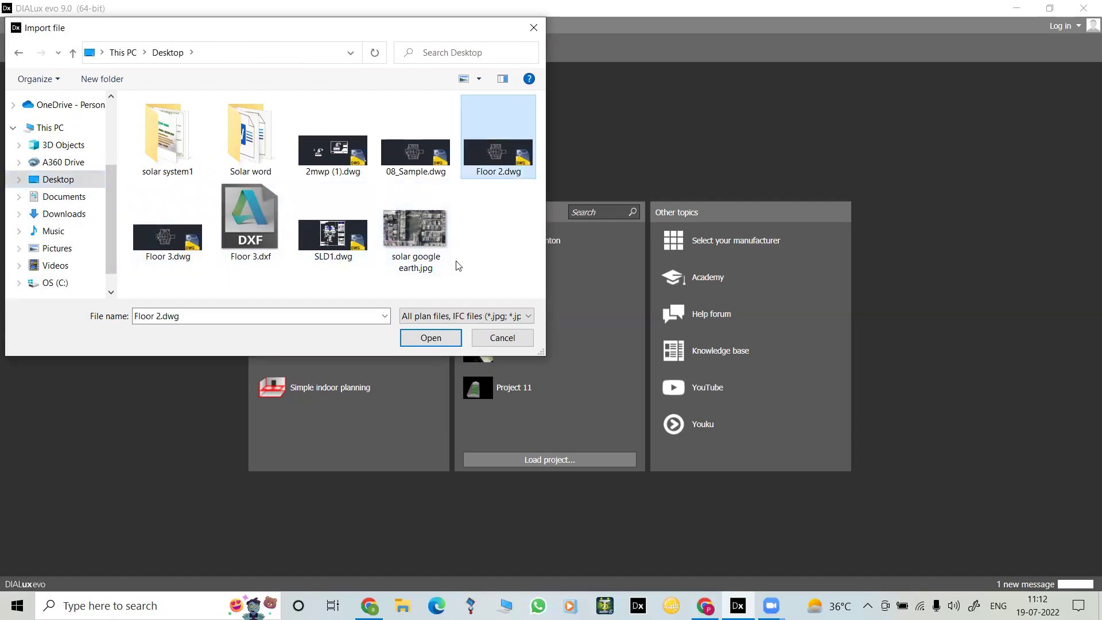
pyautogui.click(418, 344)
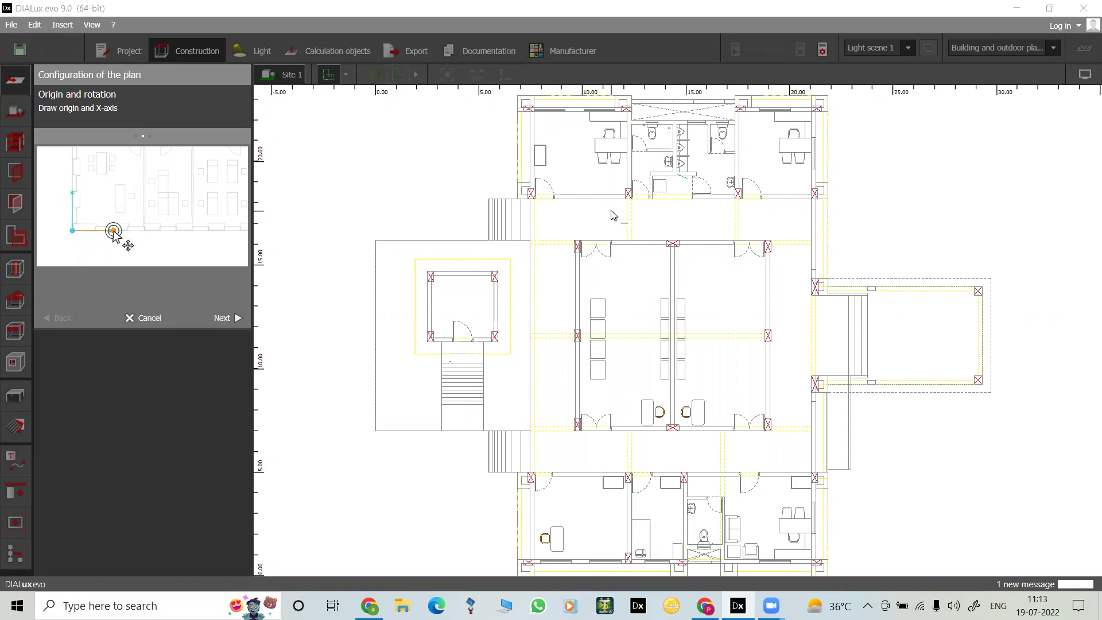
# Step: Set the plan origin at the building's lower-left outer corner and align the X-axis along the lower outer wall
pyautogui.scroll(-1, 679, 323)
pyautogui.scroll(1, 679, 323)
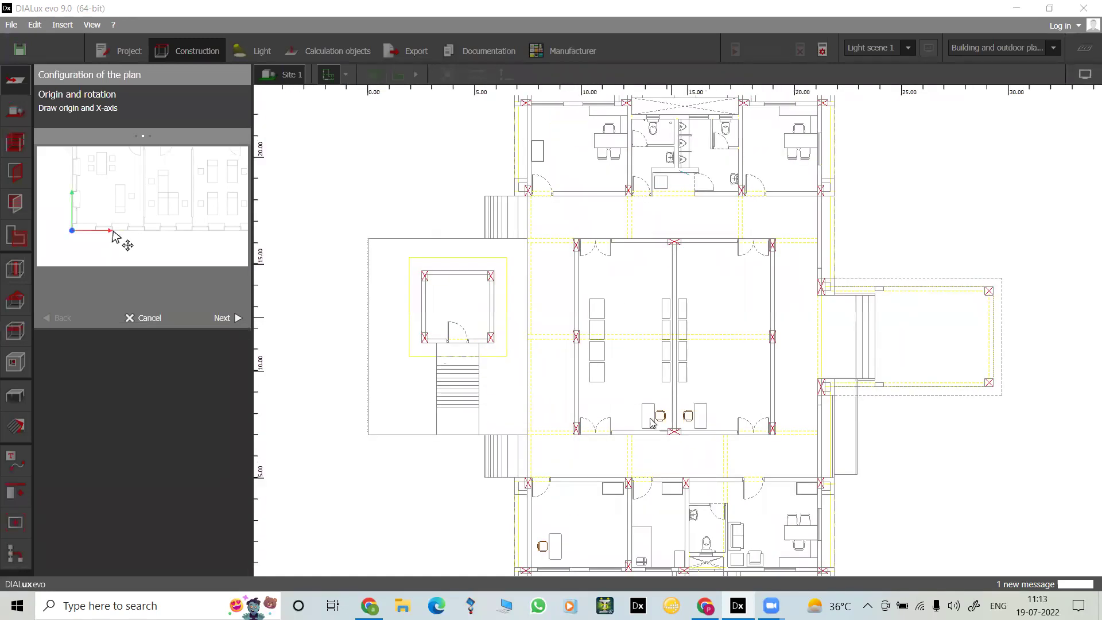
pyautogui.moveTo(643, 425); pyautogui.dragTo(669, 287, button='middle')
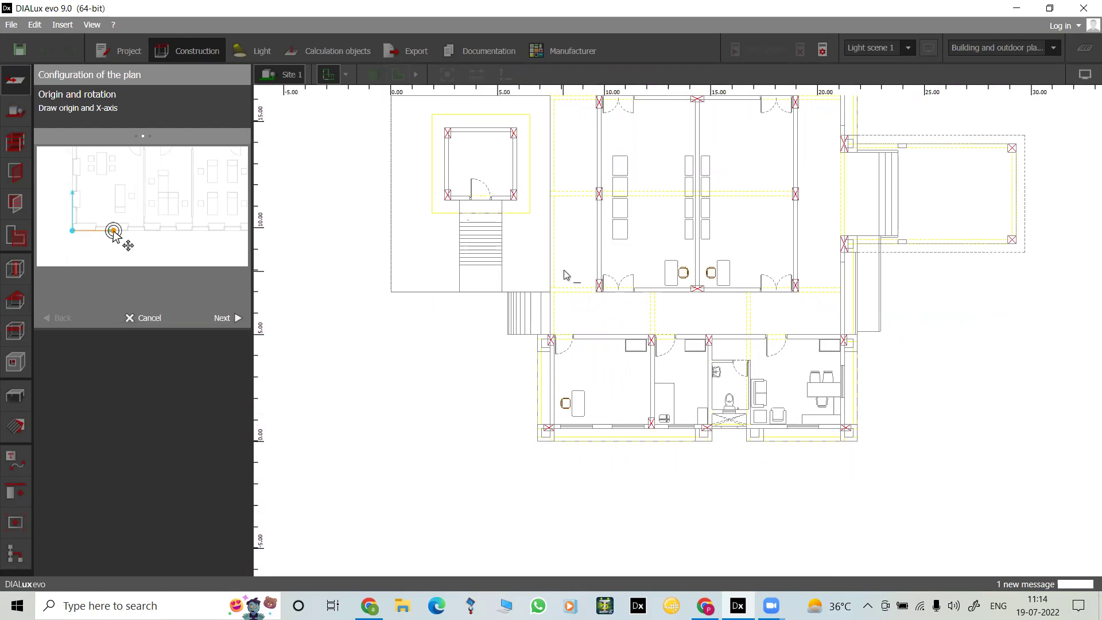
pyautogui.scroll(3, 561, 311)
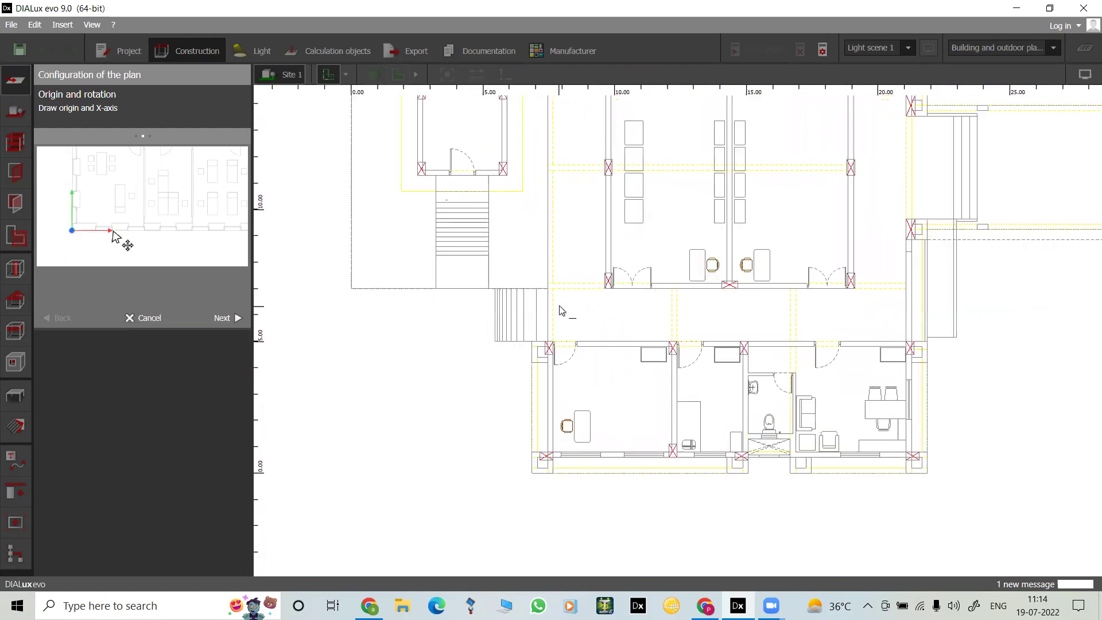
pyautogui.scroll(-2, 561, 311)
pyautogui.scroll(1, 561, 310)
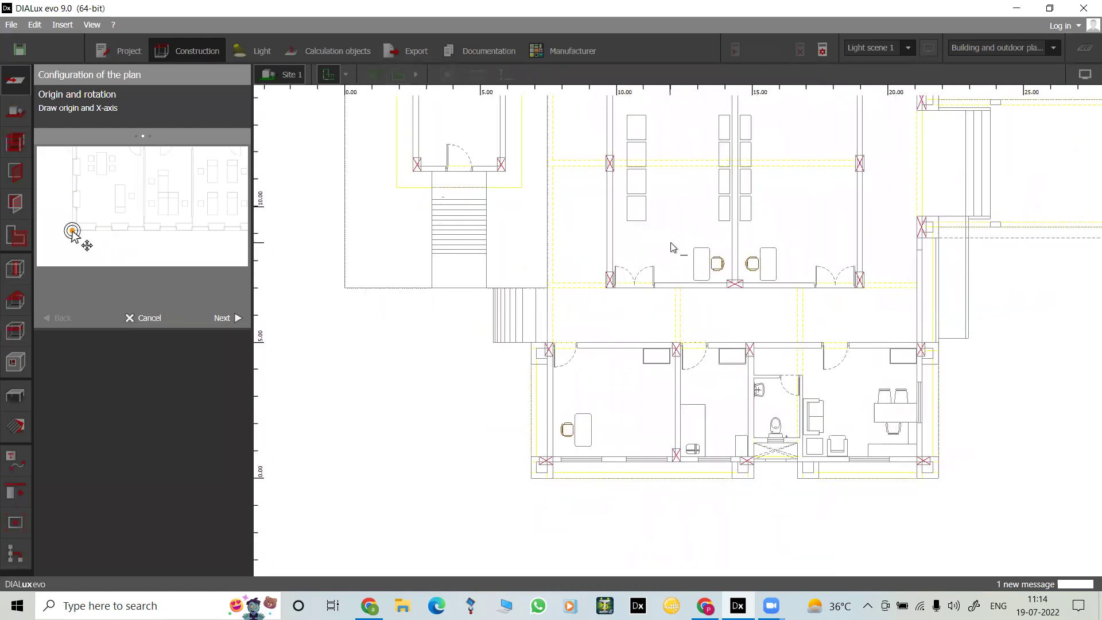
pyautogui.moveTo(670, 242); pyautogui.dragTo(583, 255, button='middle')
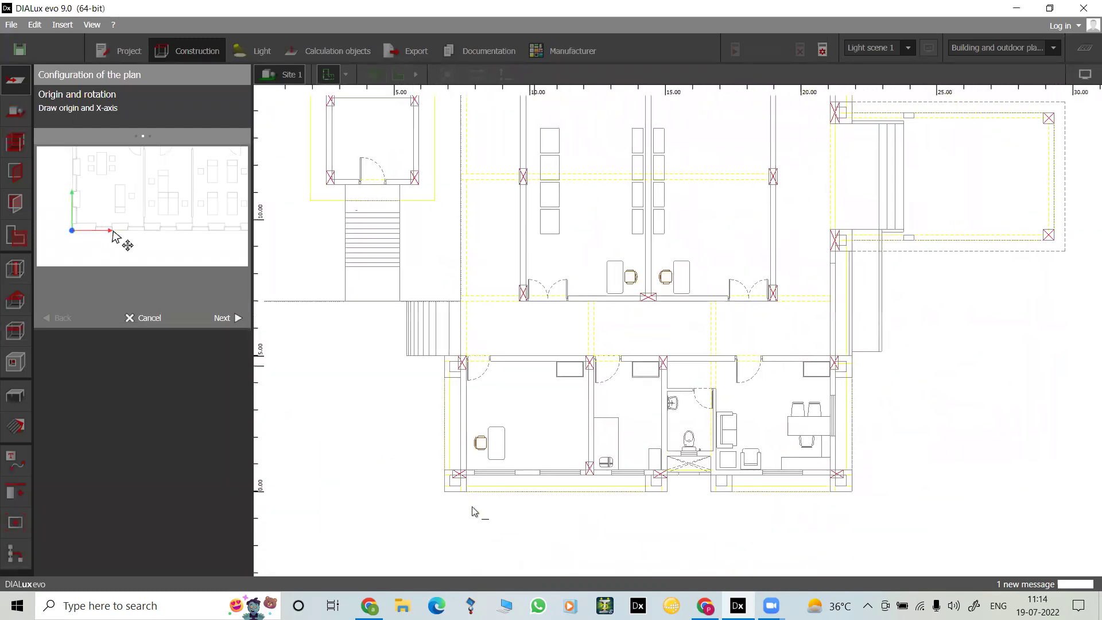
pyautogui.scroll(1, 425, 455)
pyautogui.scroll(1, 523, 452)
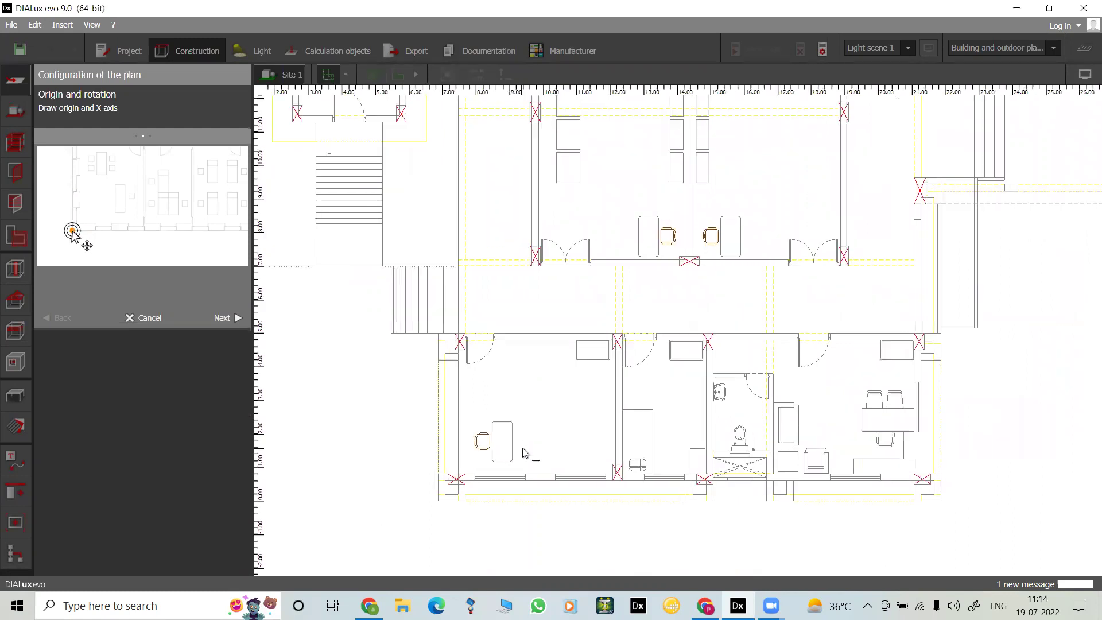
pyautogui.scroll(1, 523, 452)
pyautogui.moveTo(522, 451); pyautogui.dragTo(544, 361, button='middle')
pyautogui.scroll(2, 544, 361)
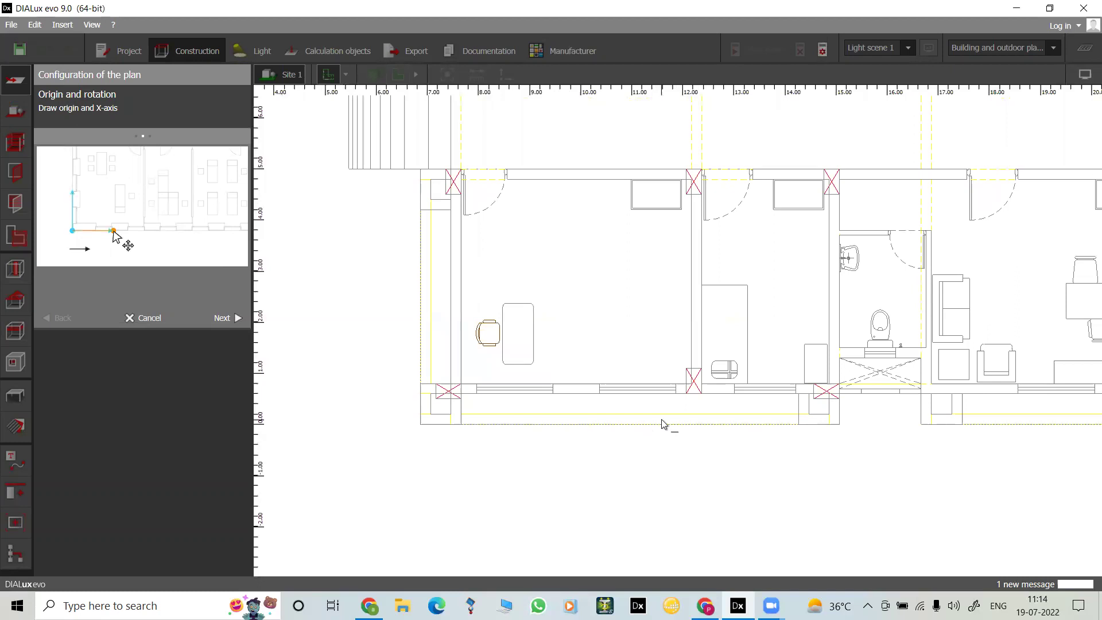
pyautogui.scroll(-1, 663, 424)
pyautogui.scroll(-1, 663, 423)
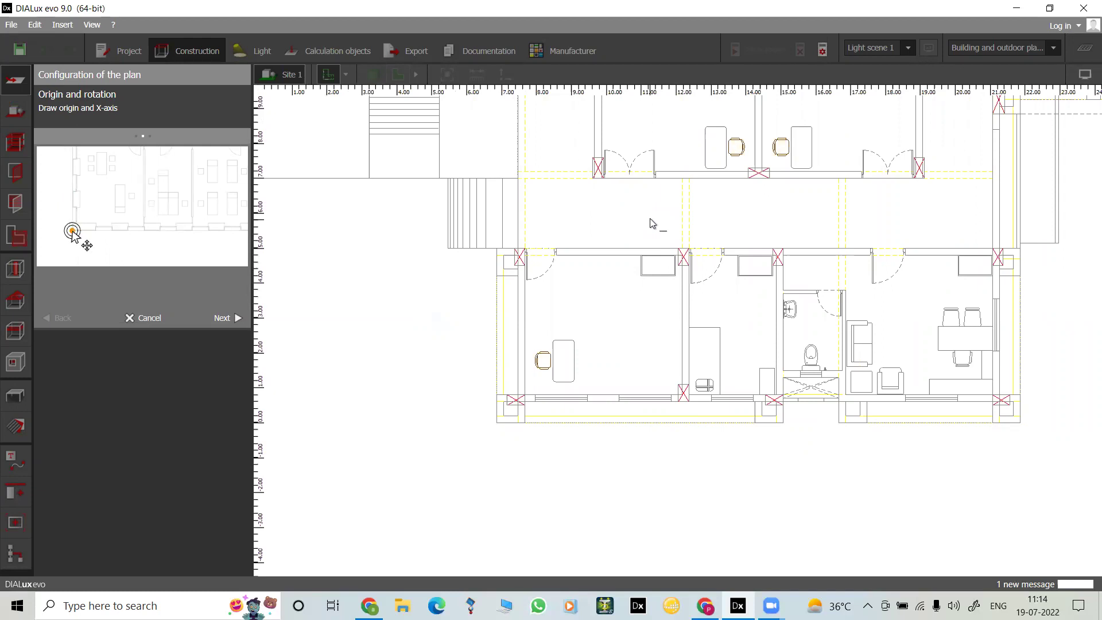
pyautogui.click(497, 422)
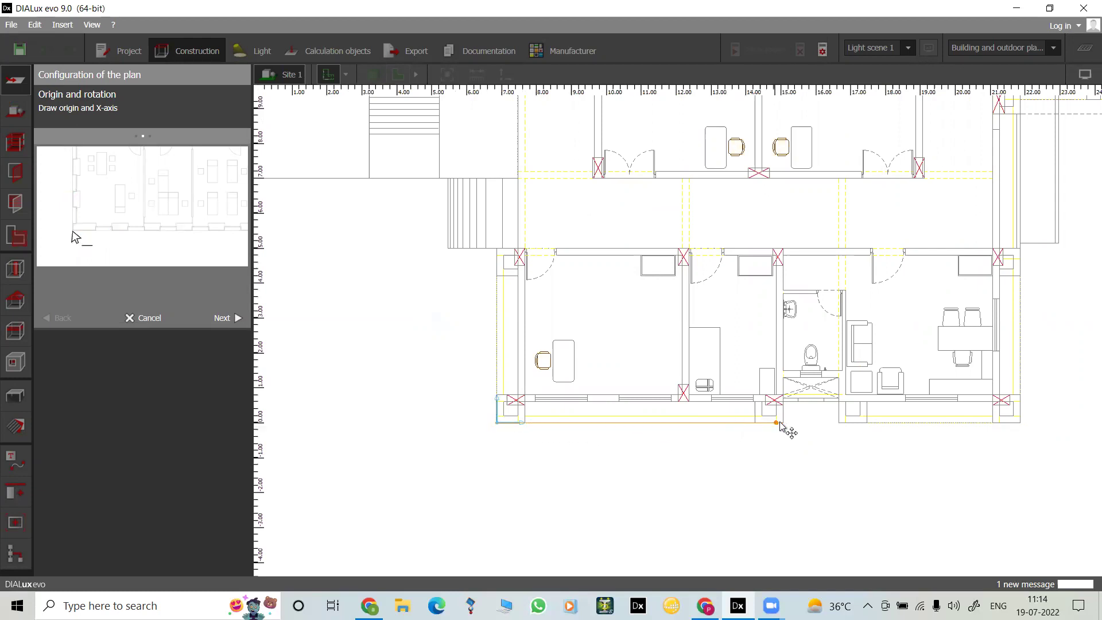
pyautogui.click(777, 423)
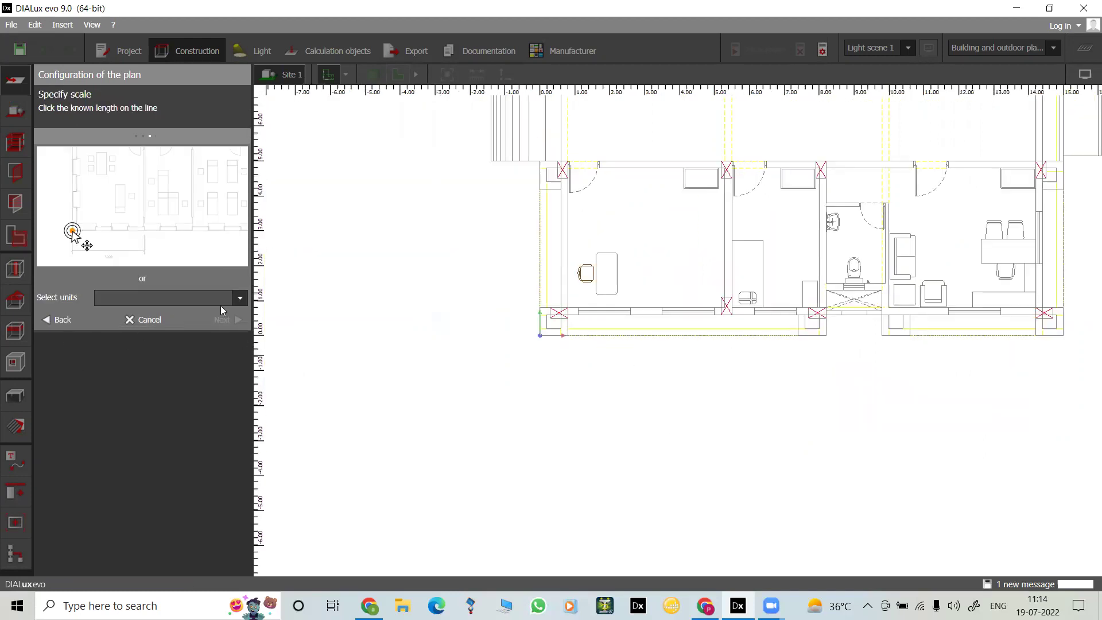
# Step: Set the plan's unit of measure to Millimetres, trying Metres along the way, and finish the plan configuration
pyautogui.click(242, 297)
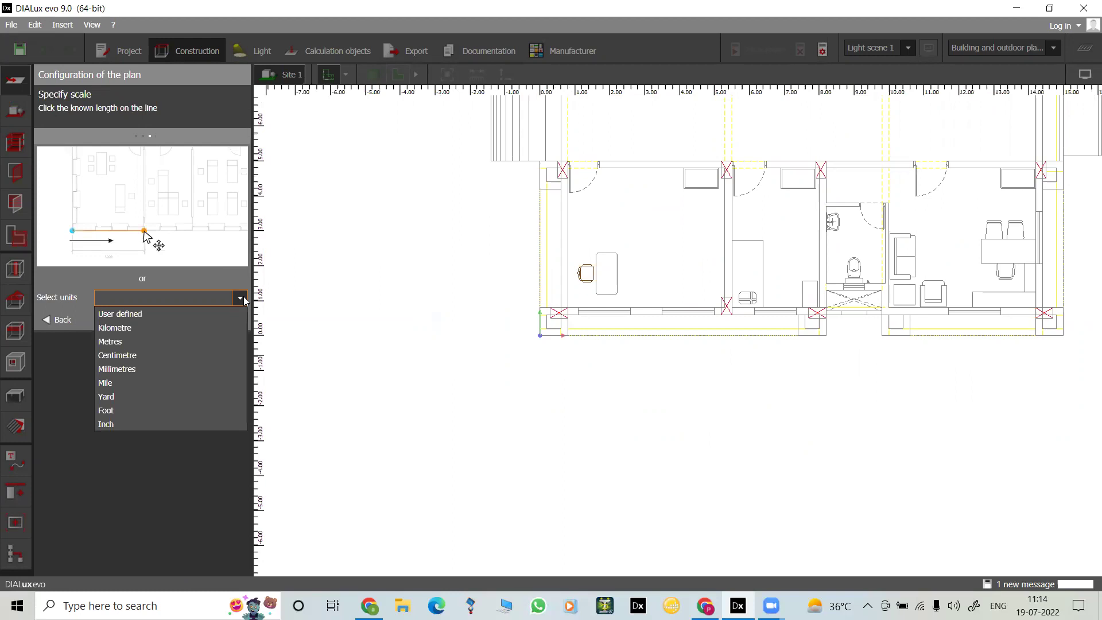
pyautogui.click(165, 368)
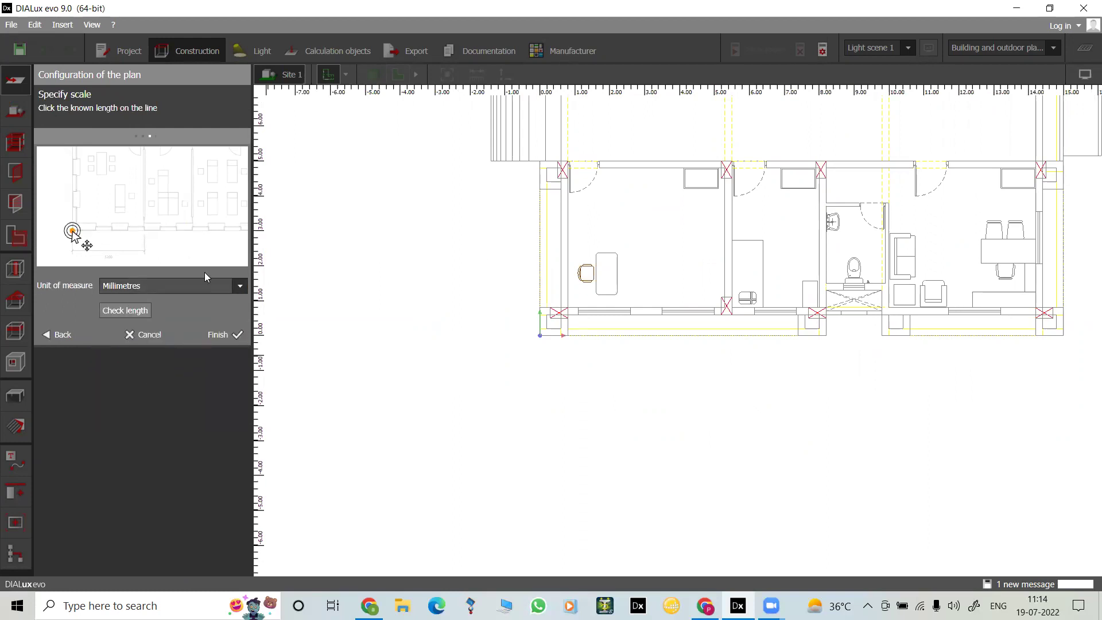
pyautogui.click(240, 285)
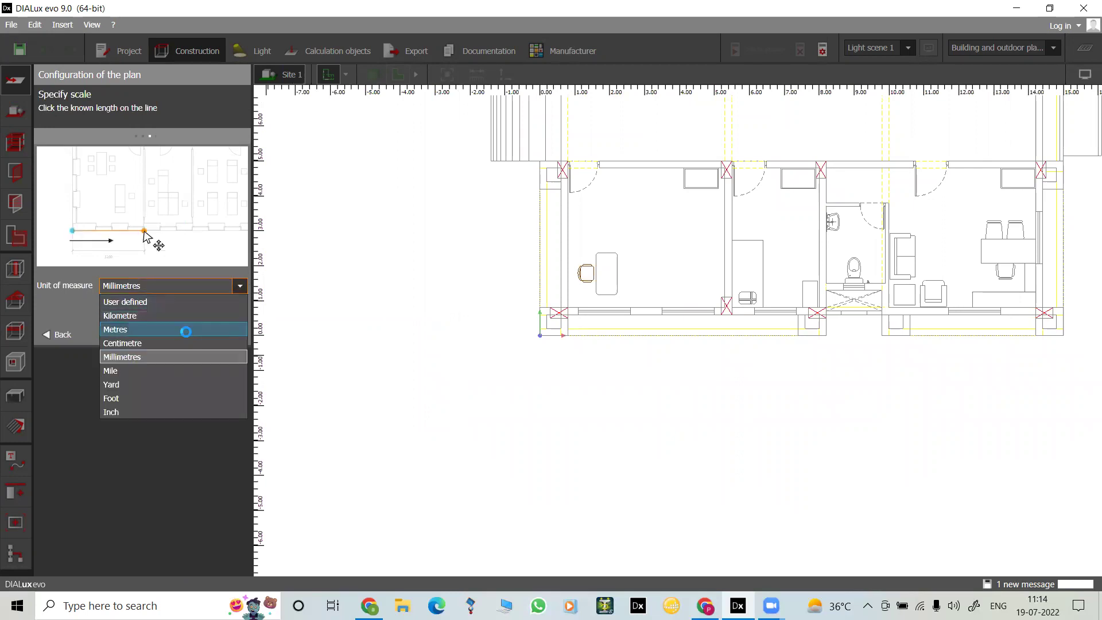
pyautogui.click(186, 332)
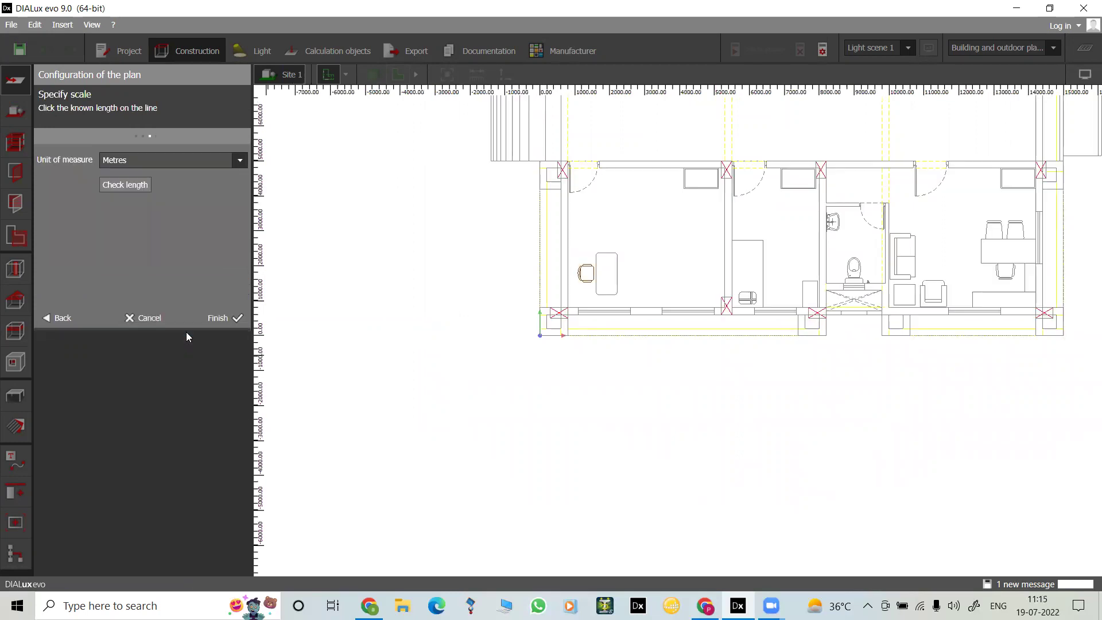
pyautogui.click(239, 162)
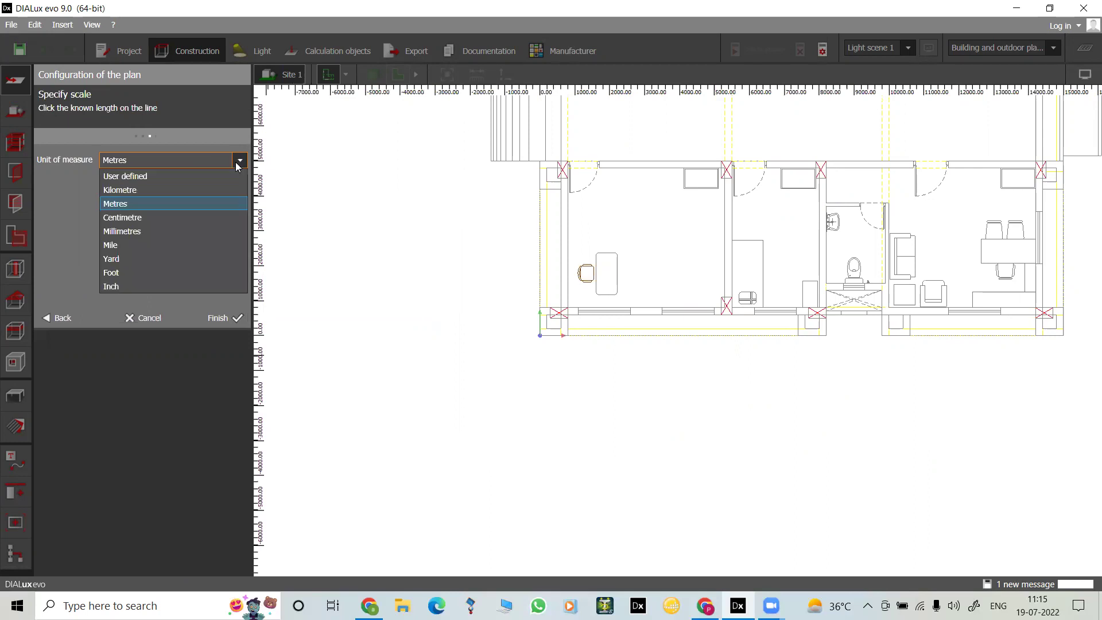
pyautogui.click(179, 226)
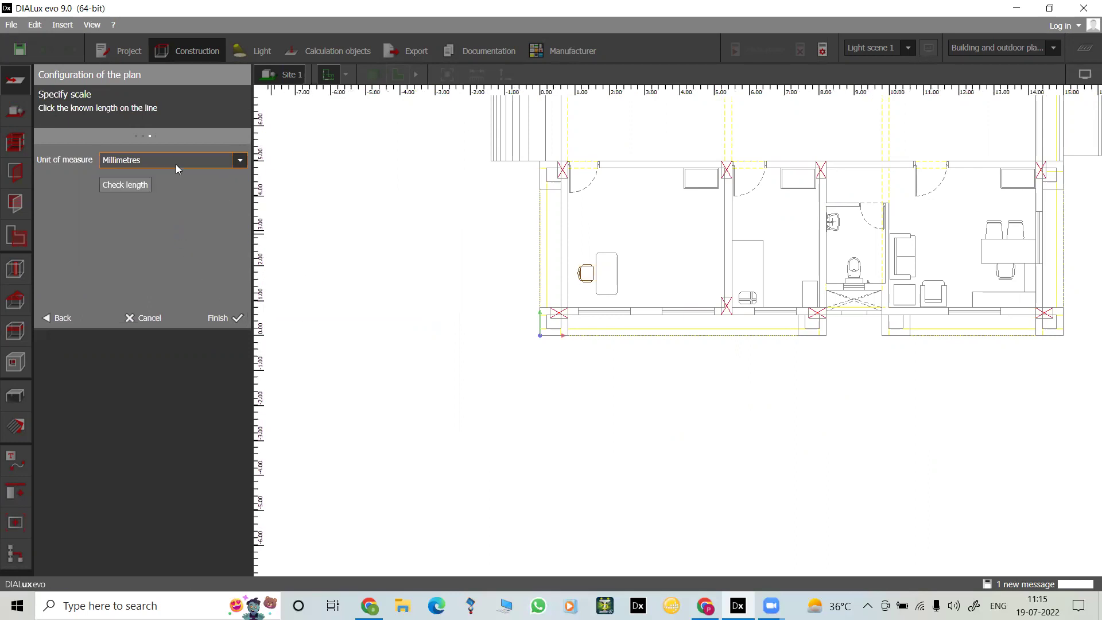
pyautogui.click(228, 319)
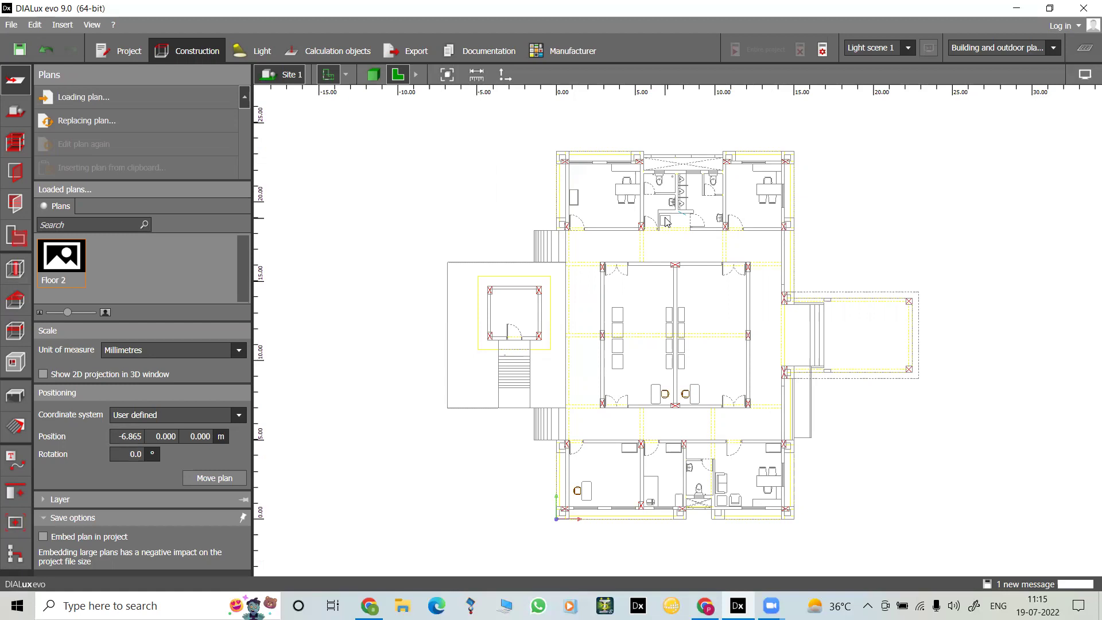
# Step: Draw a new building with a closed 15 m by 23.2 m rectangular contour along the plan's outer corners
pyautogui.click(17, 116)
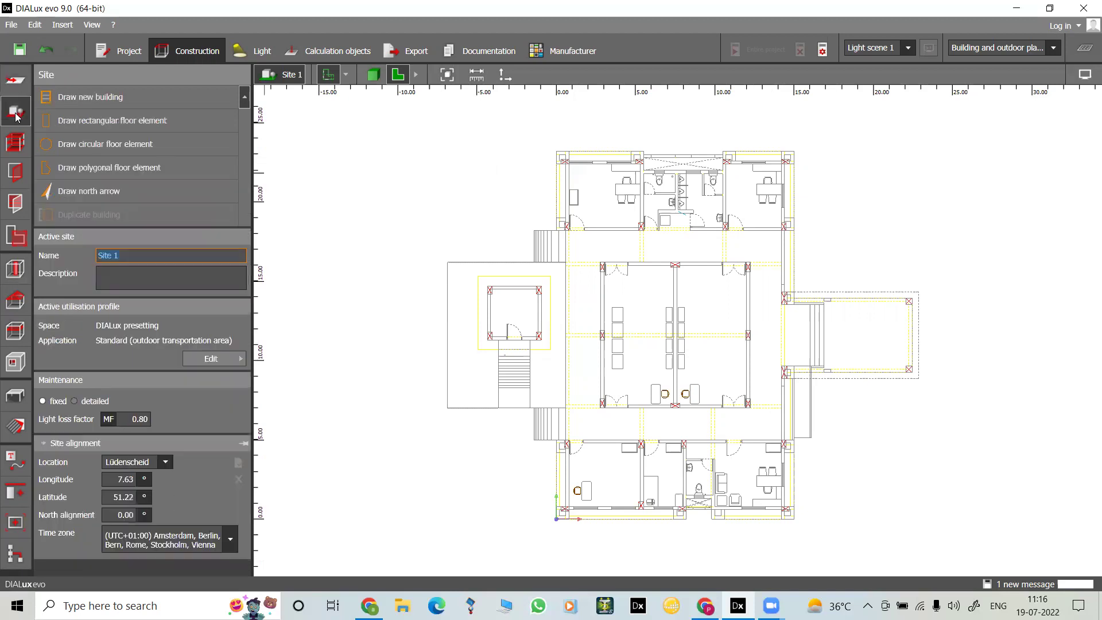
pyautogui.click(54, 99)
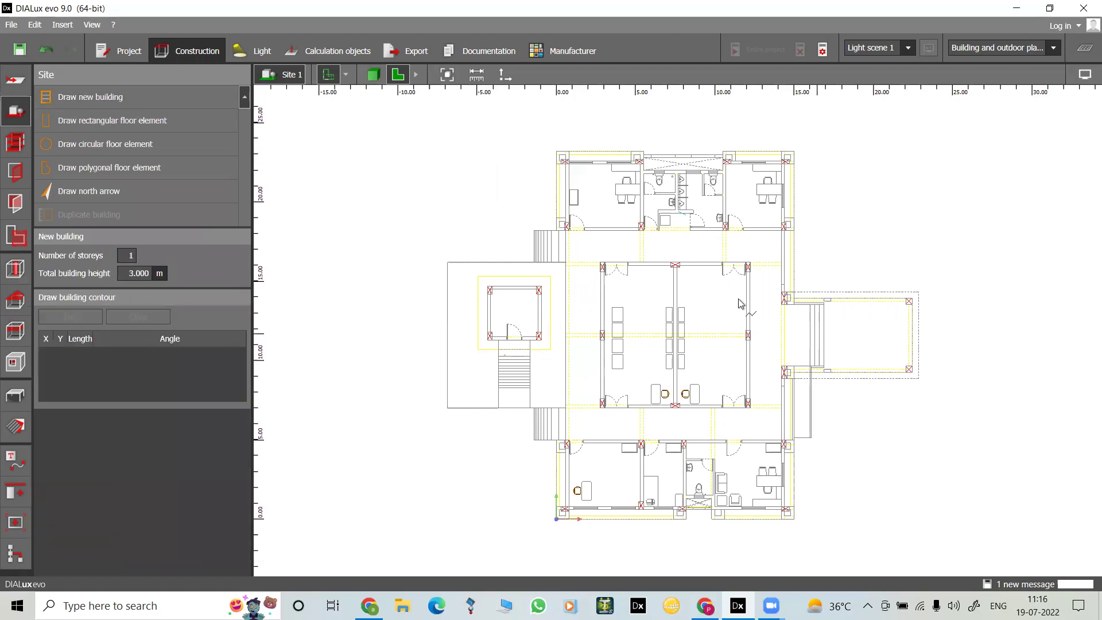
pyautogui.scroll(2, 576, 168)
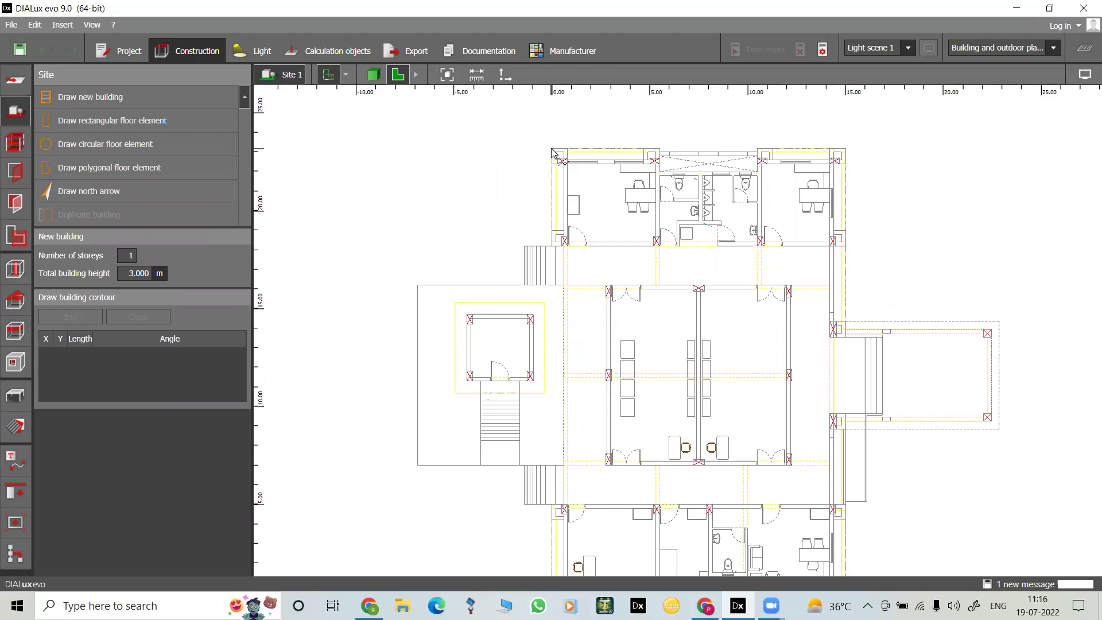
pyautogui.scroll(1, 553, 153)
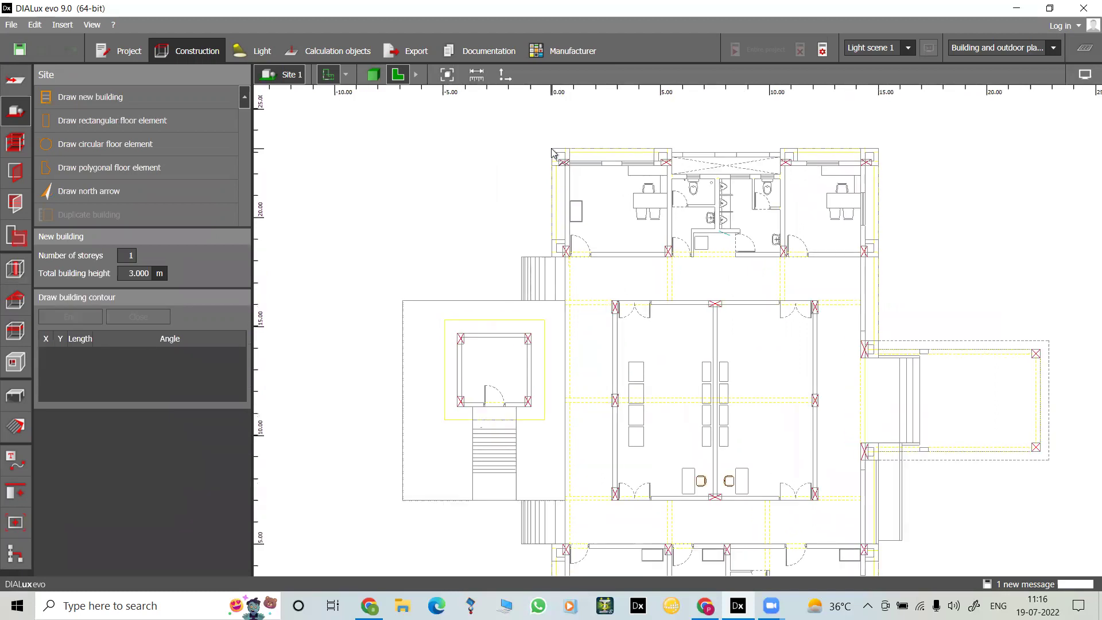
pyautogui.click(552, 153)
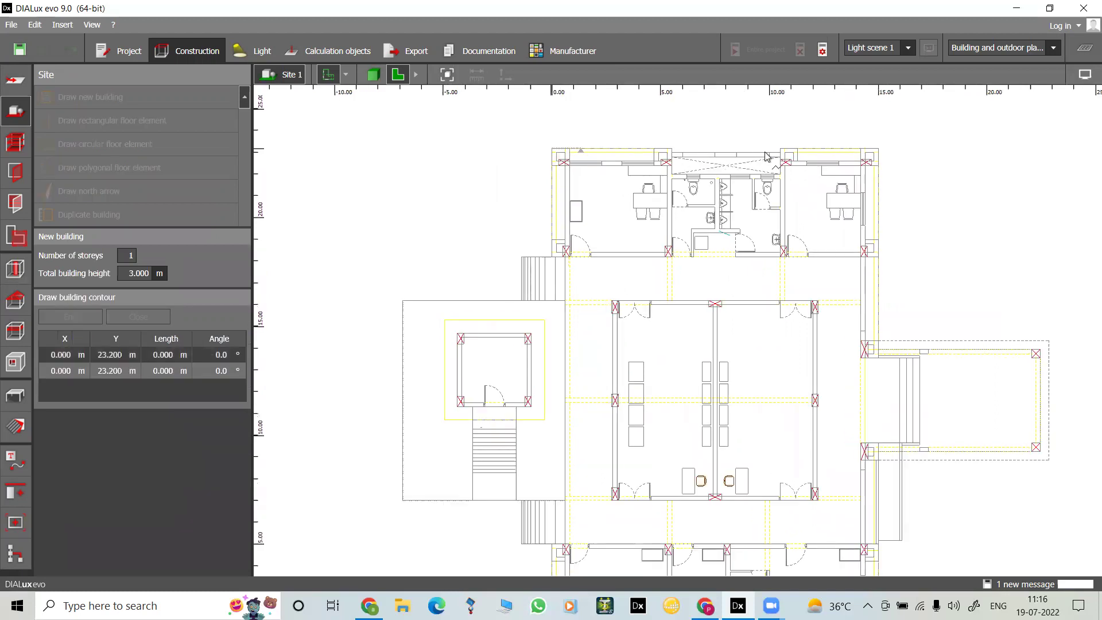
pyautogui.click(876, 148)
pyautogui.moveTo(872, 450); pyautogui.dragTo(873, 208, button='middle')
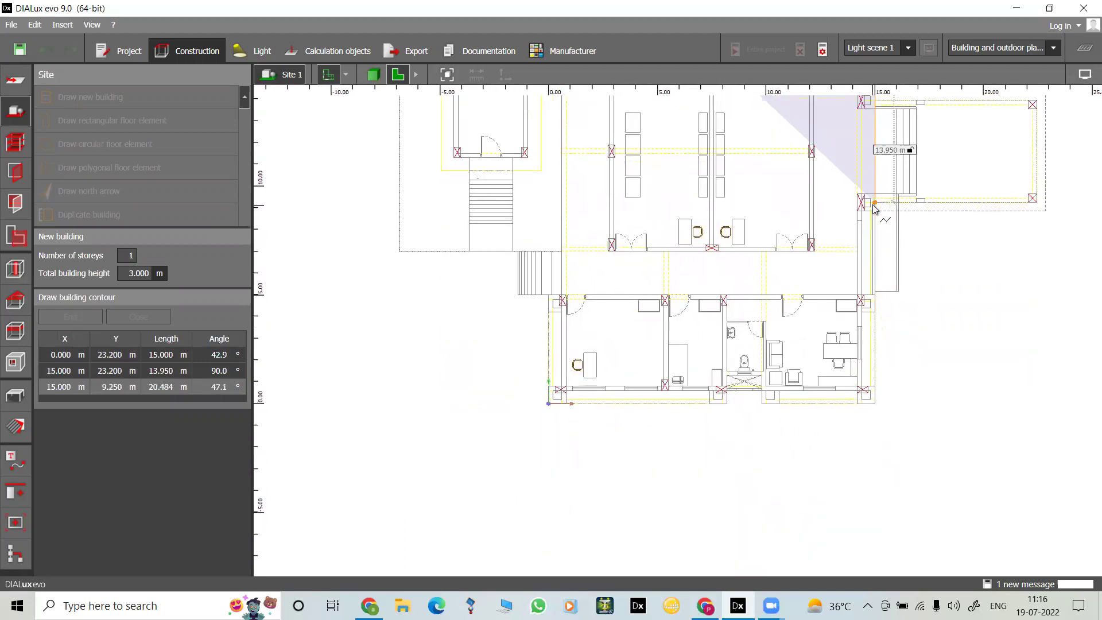
pyautogui.click(873, 404)
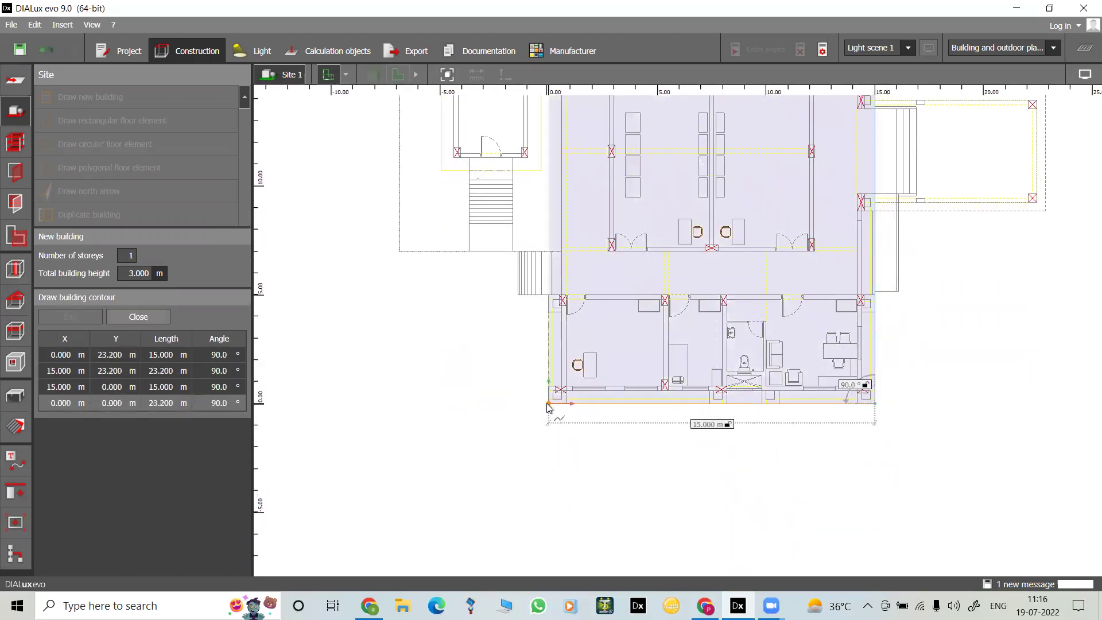
pyautogui.click(548, 405)
pyautogui.click(626, 258)
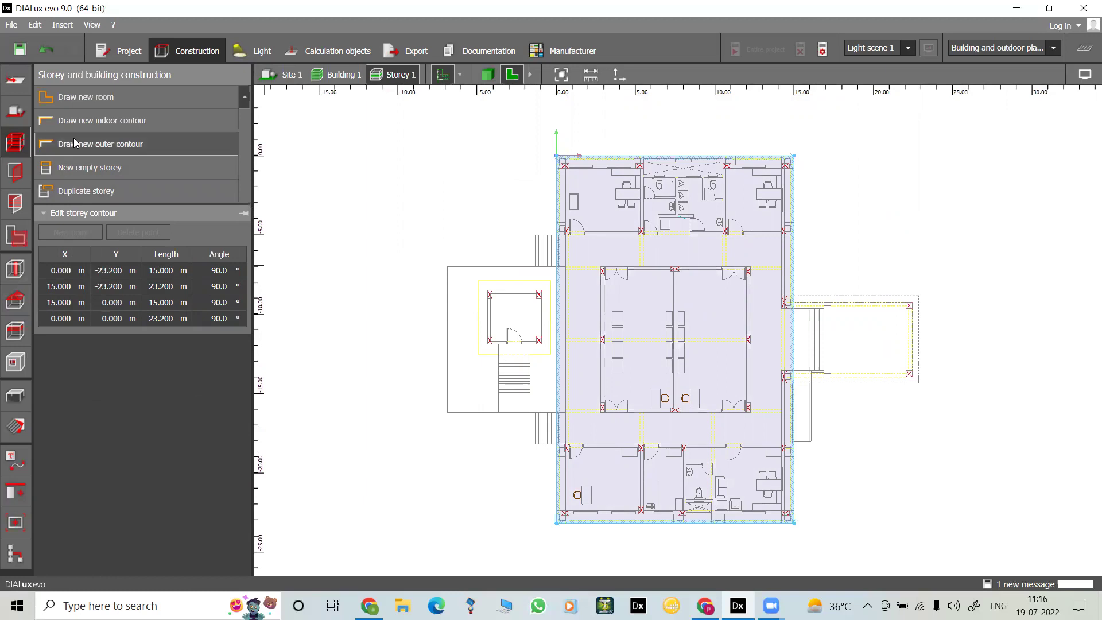
# Step: Inspect the building volume in 3D and select the building at site level
pyautogui.click(489, 75)
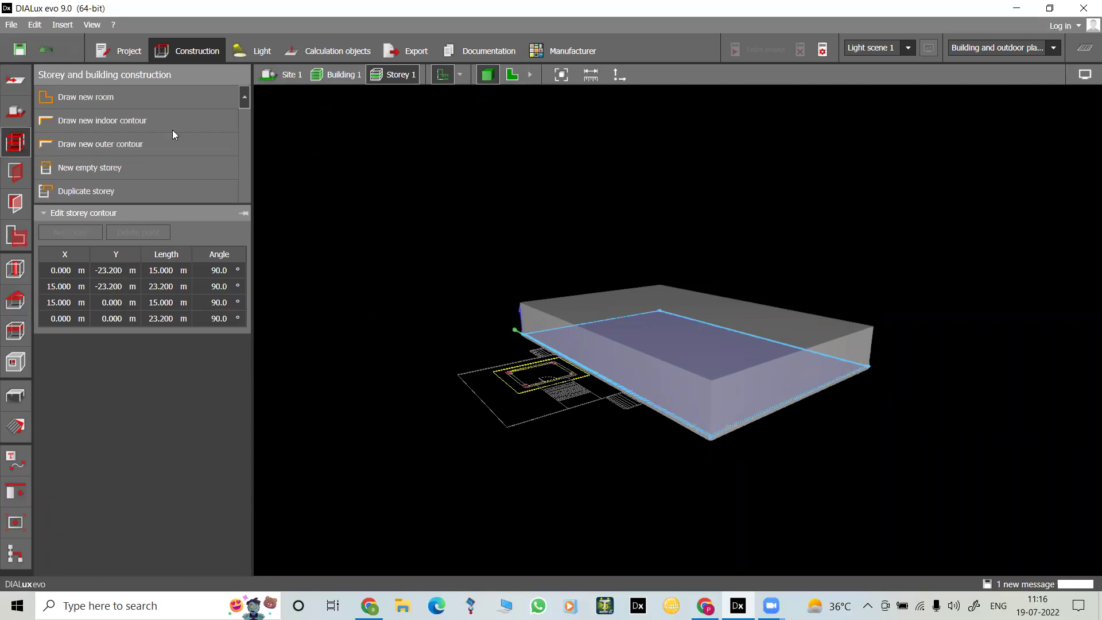
pyautogui.click(23, 116)
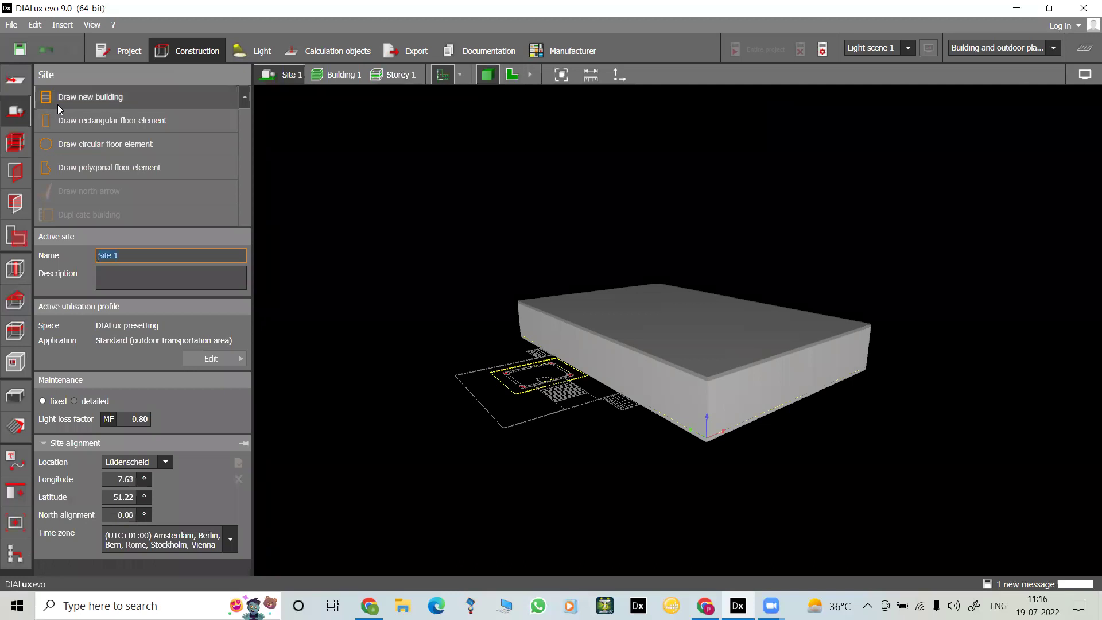
pyautogui.click(664, 352)
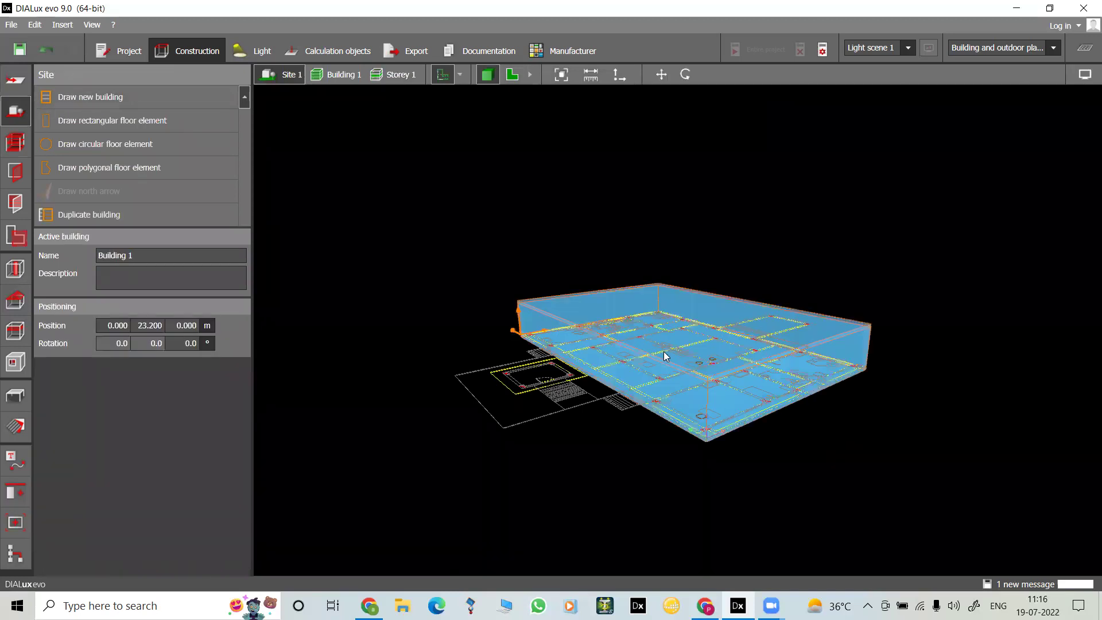
pyautogui.click(103, 276)
# Step: Draw a second one-storey building with a closed 15 m by 23.2 m rectangular contour along the plan's outer corners
pyautogui.click(68, 96)
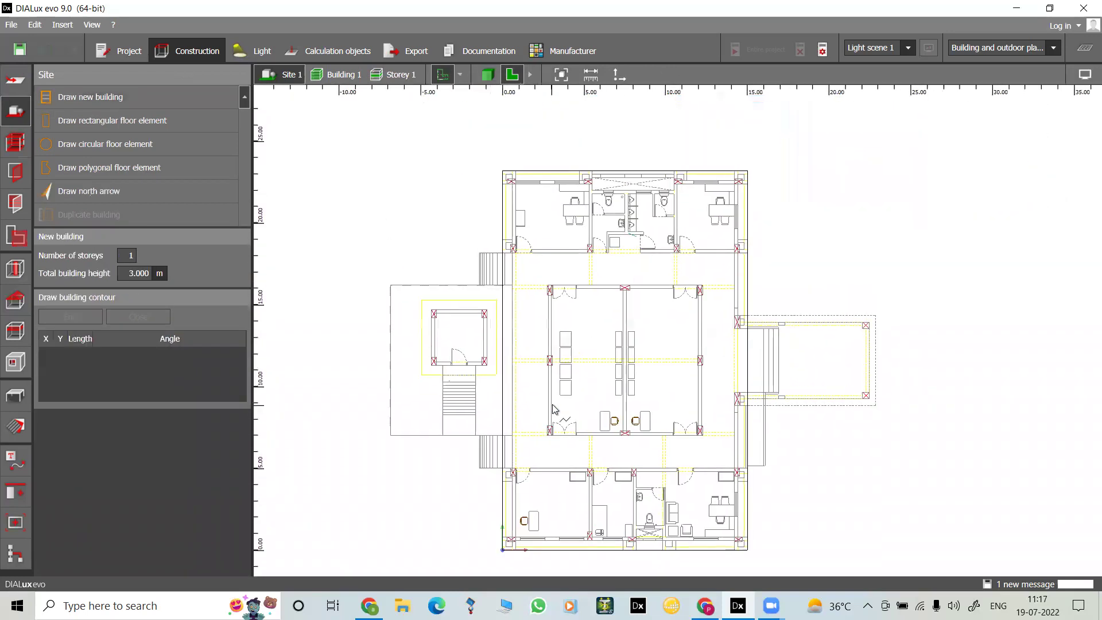
pyautogui.click(503, 171)
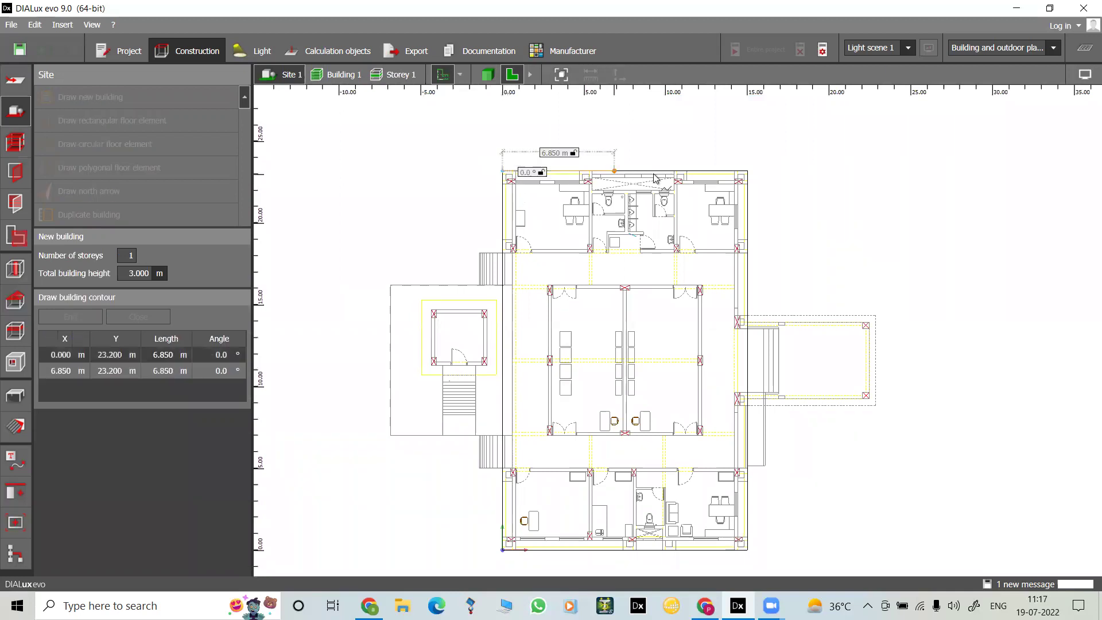
pyautogui.click(748, 170)
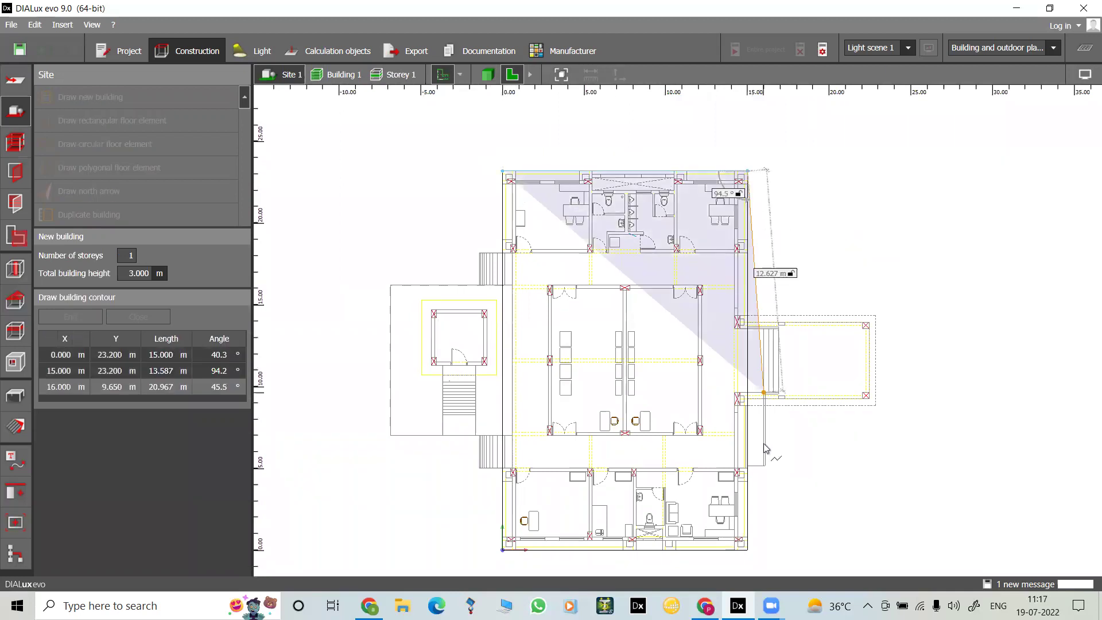
pyautogui.click(747, 550)
pyautogui.click(502, 550)
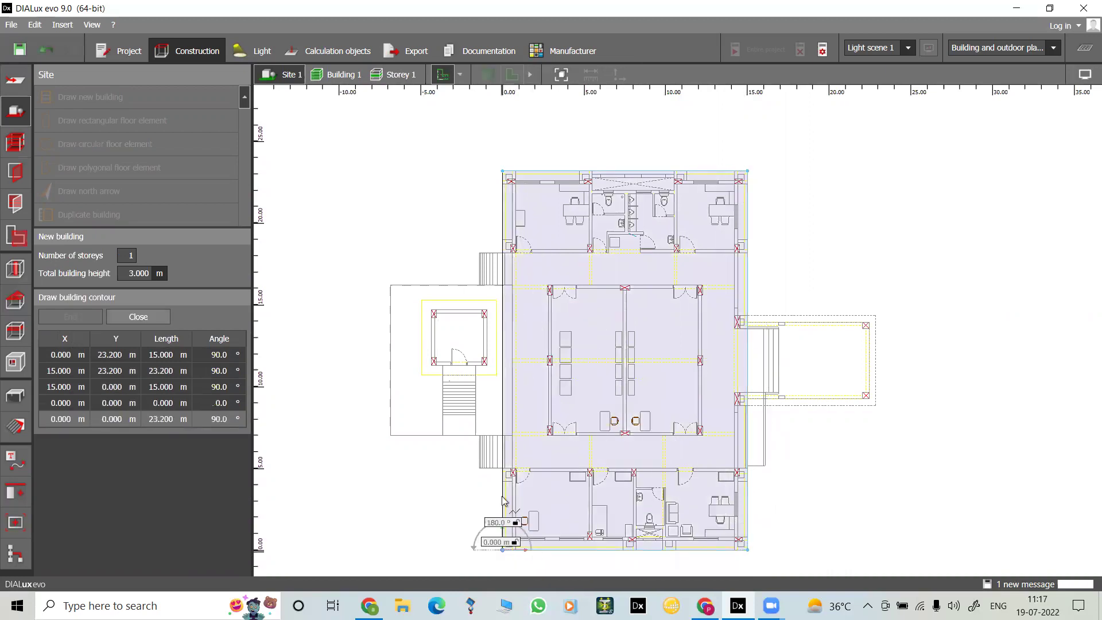
pyautogui.rightClick(541, 336)
pyautogui.click(554, 344)
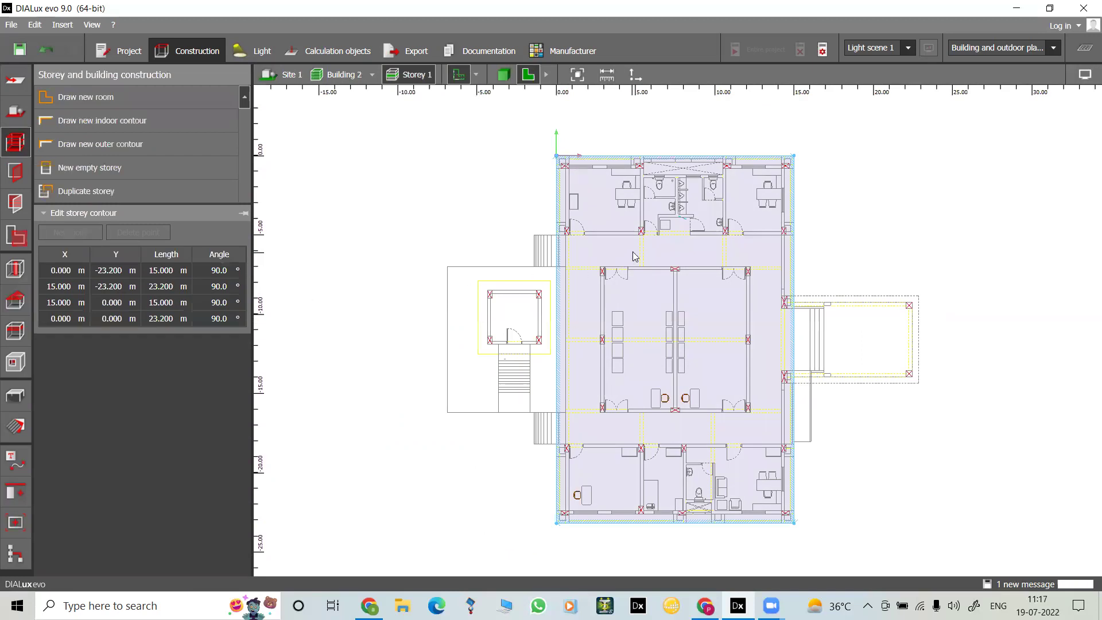
pyautogui.press('Escape')
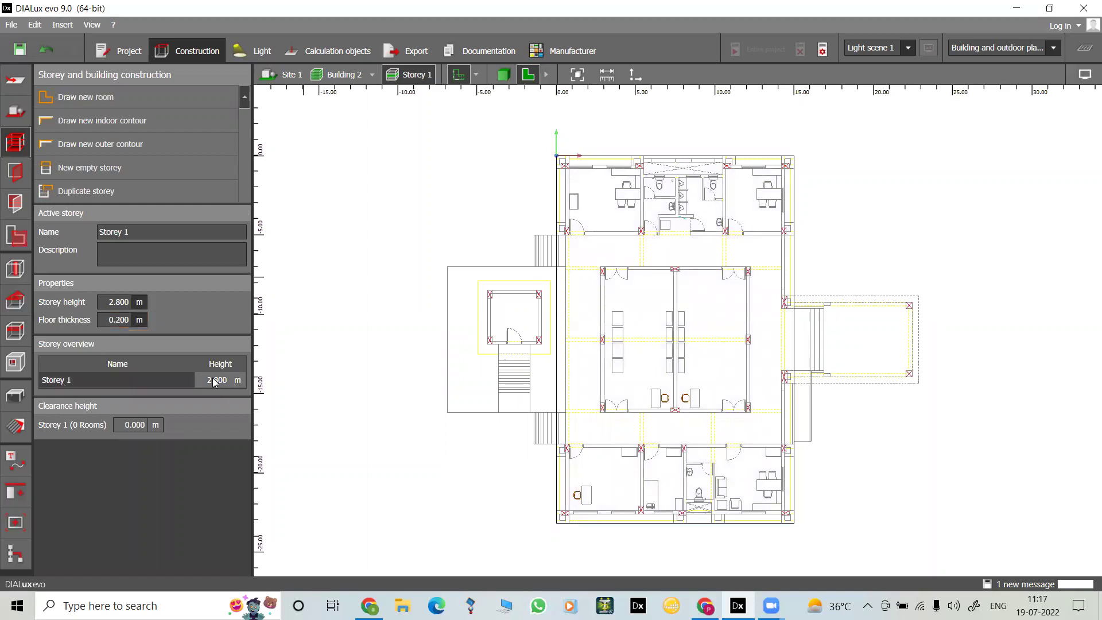
# Step: Examine Building 2 and Building 1 individually in 3D, selecting each volume to check its name and positioning values
pyautogui.click(15, 113)
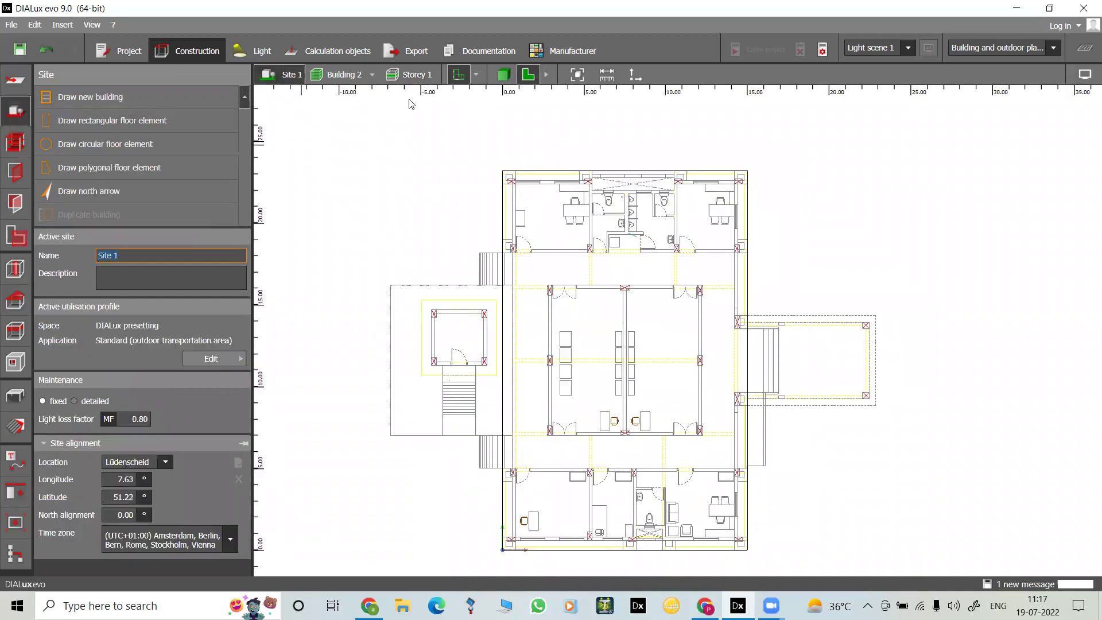
pyautogui.click(372, 74)
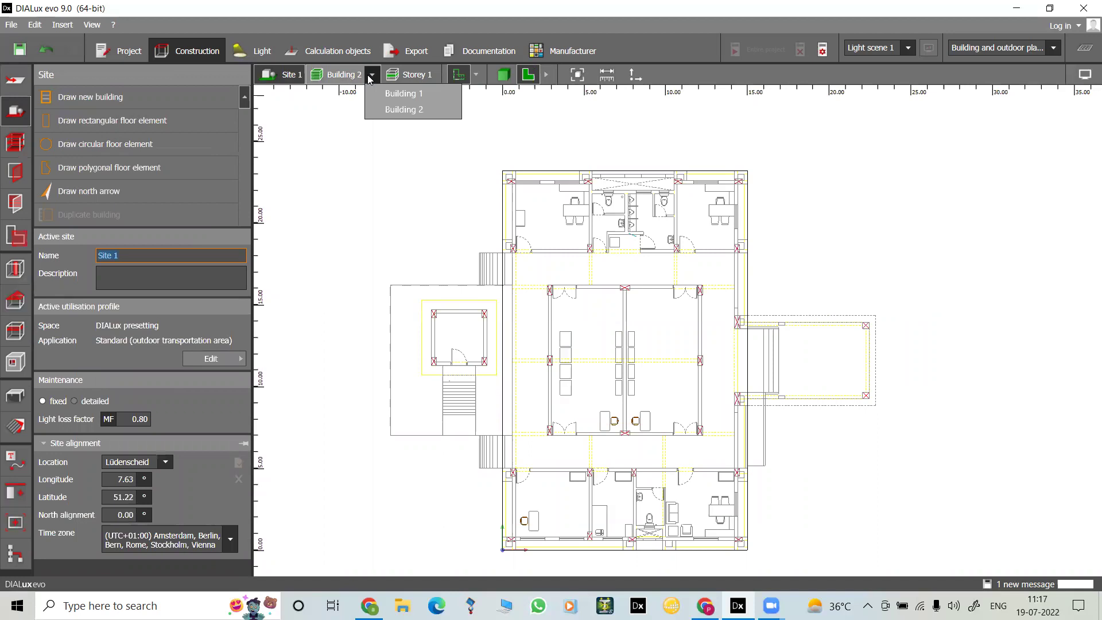
pyautogui.click(402, 109)
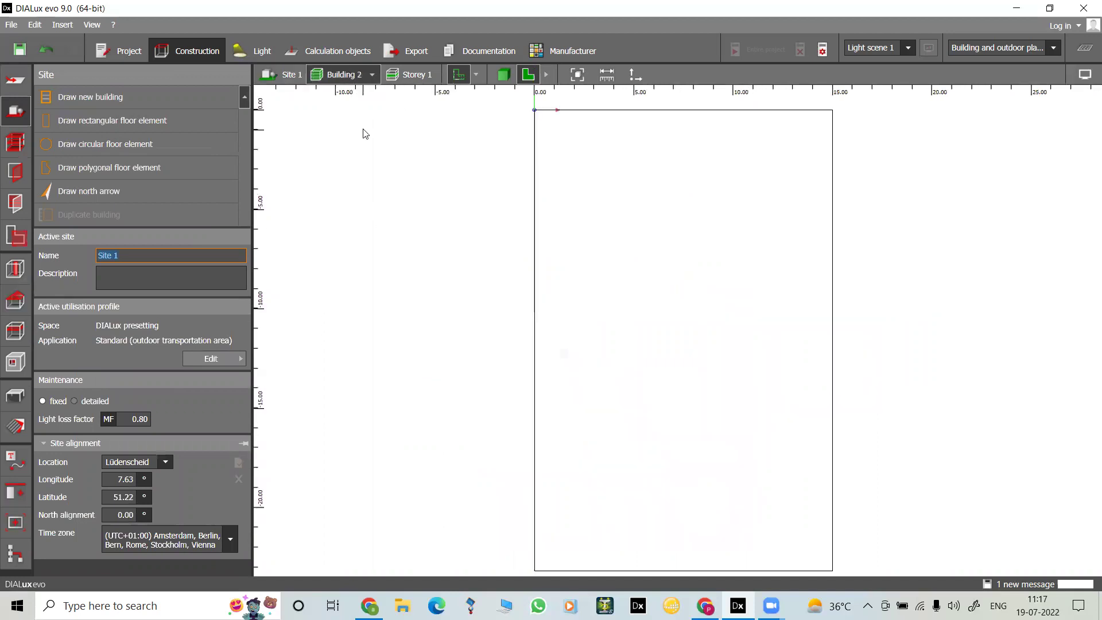
pyautogui.click(503, 75)
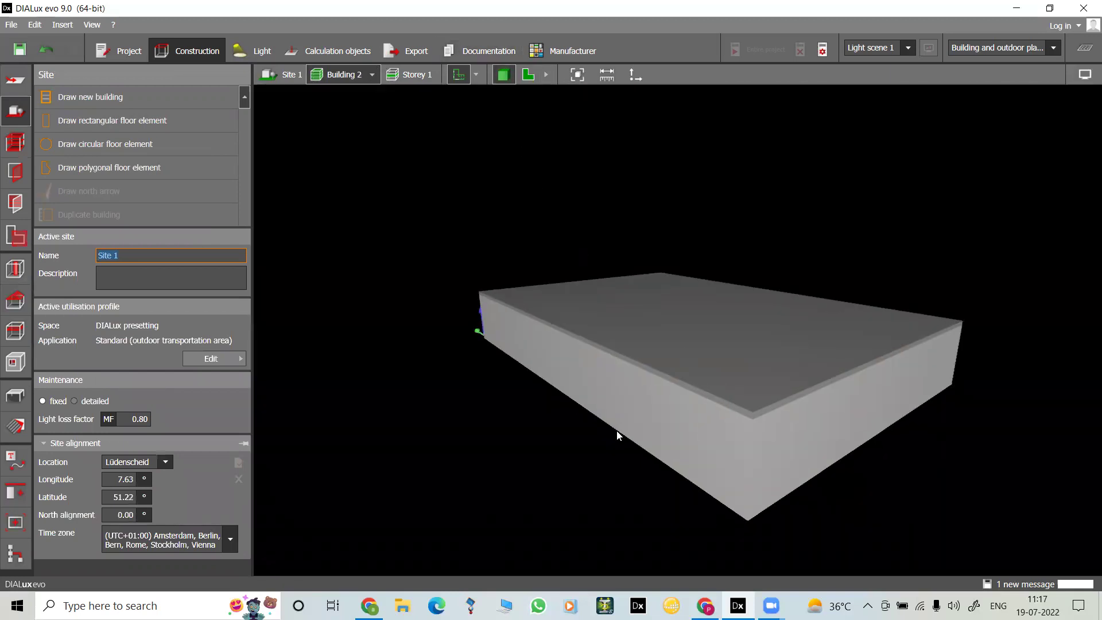
pyautogui.click(643, 371)
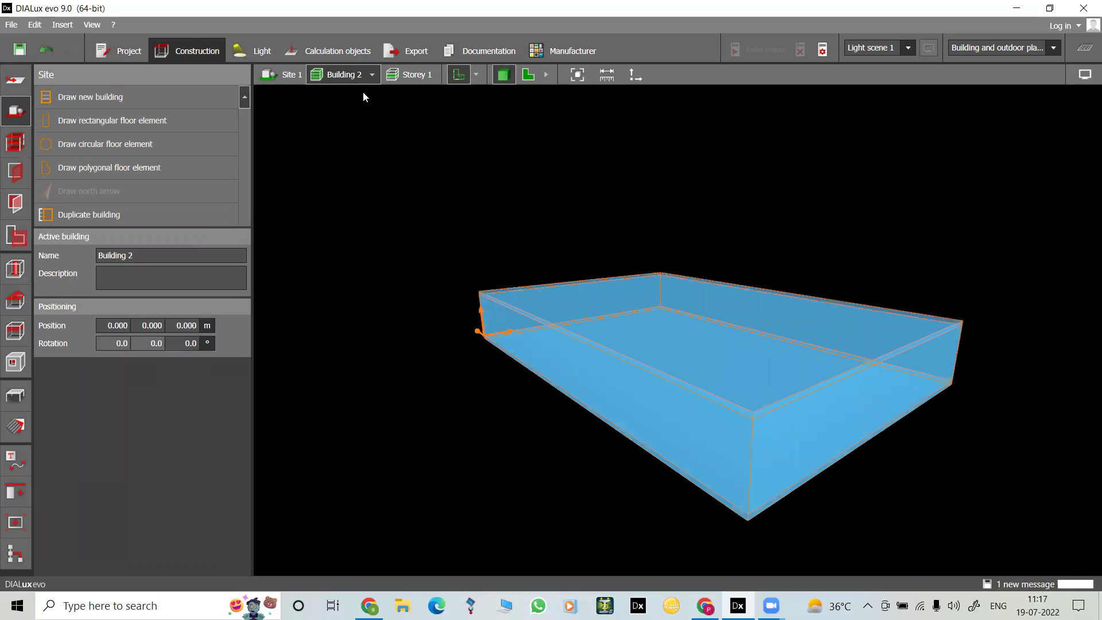
pyautogui.click(371, 75)
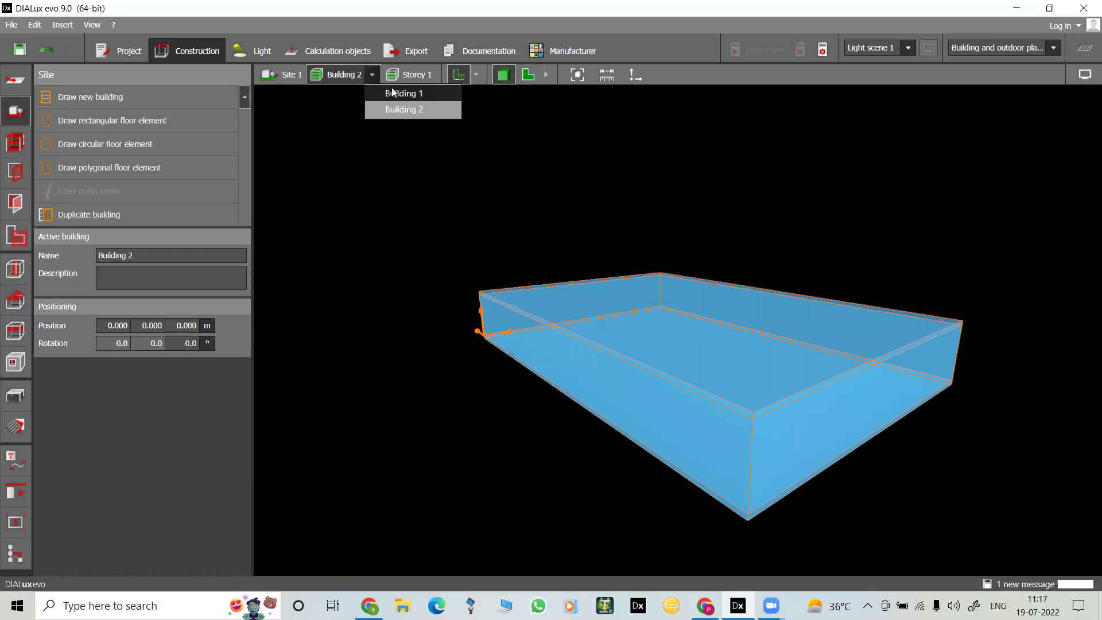
pyautogui.click(390, 91)
pyautogui.click(560, 338)
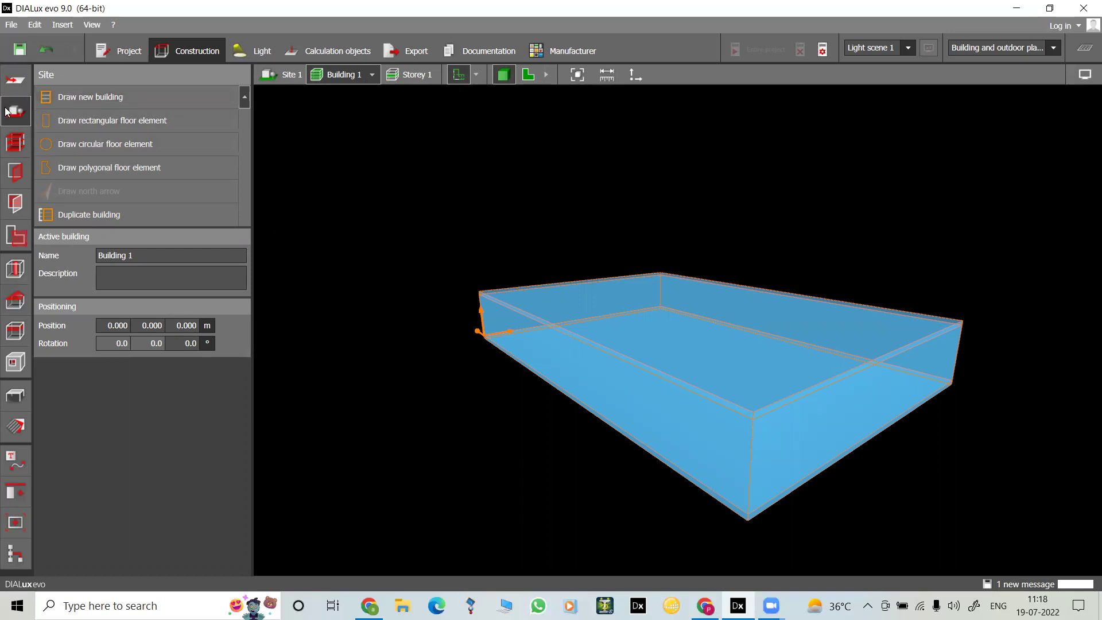
pyautogui.click(409, 70)
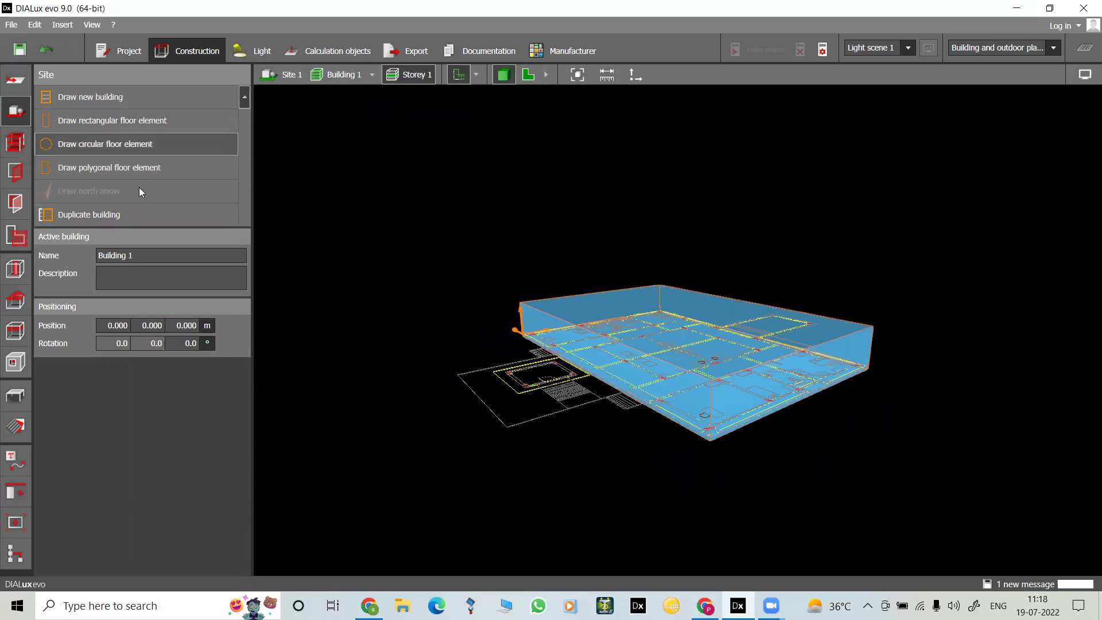
pyautogui.click(376, 75)
pyautogui.click(378, 108)
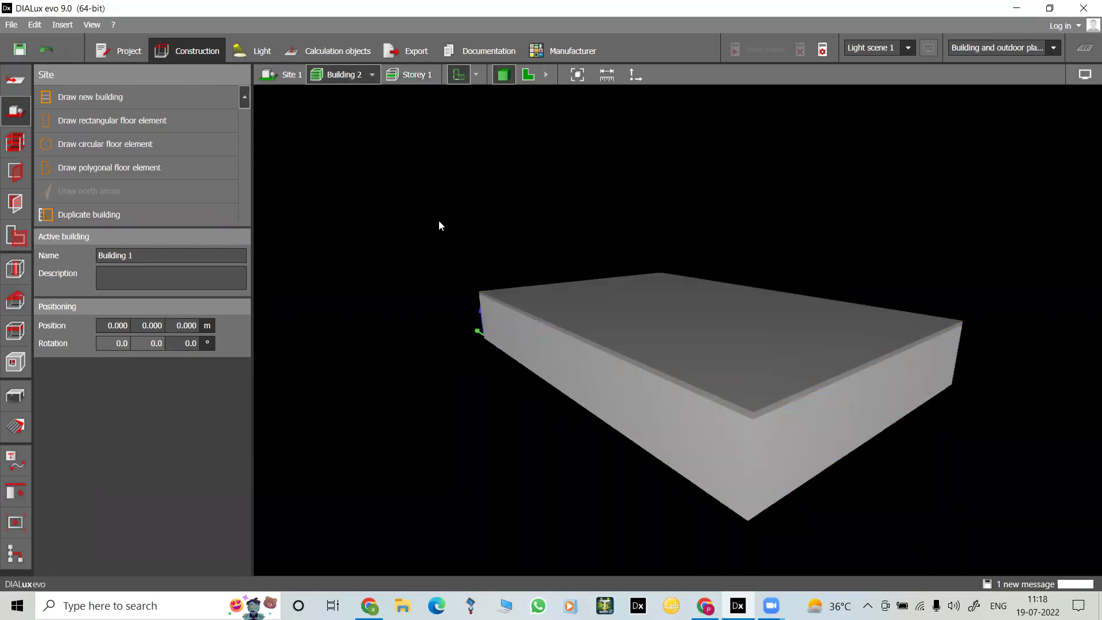
pyautogui.click(663, 371)
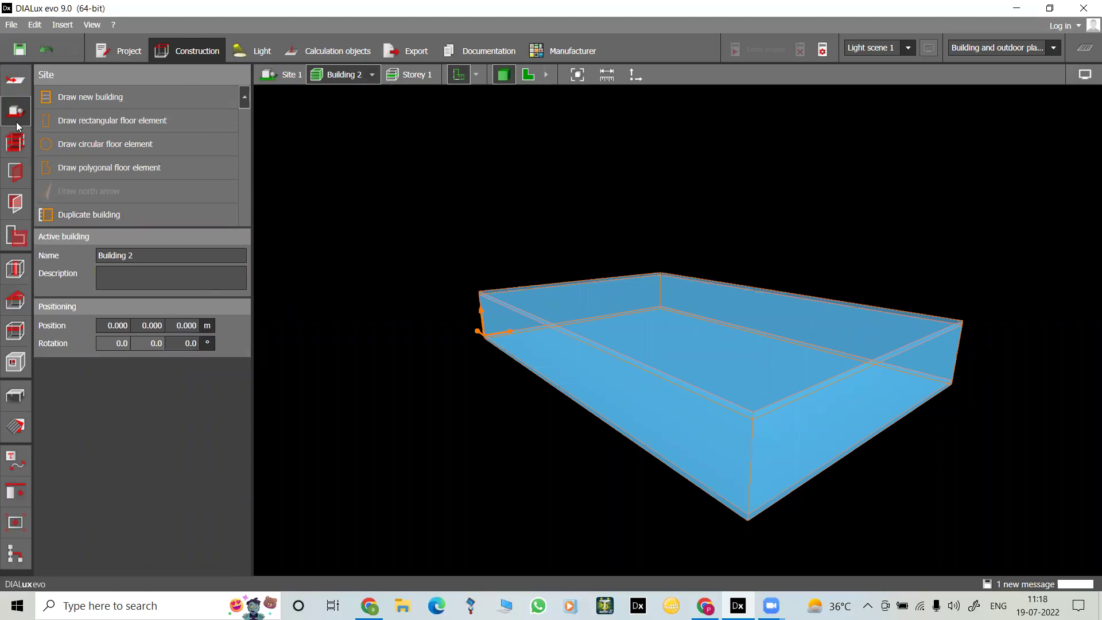
# Step: Review the Floor 2 plan's positioning at site level and in the separate views of both buildings
pyautogui.click(16, 79)
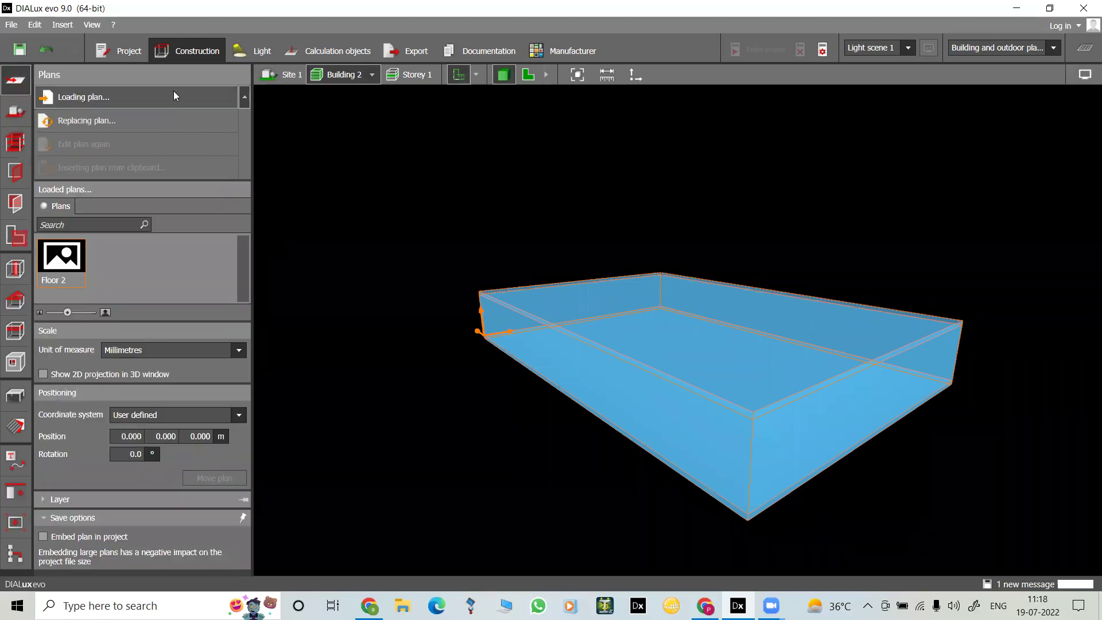
pyautogui.click(356, 168)
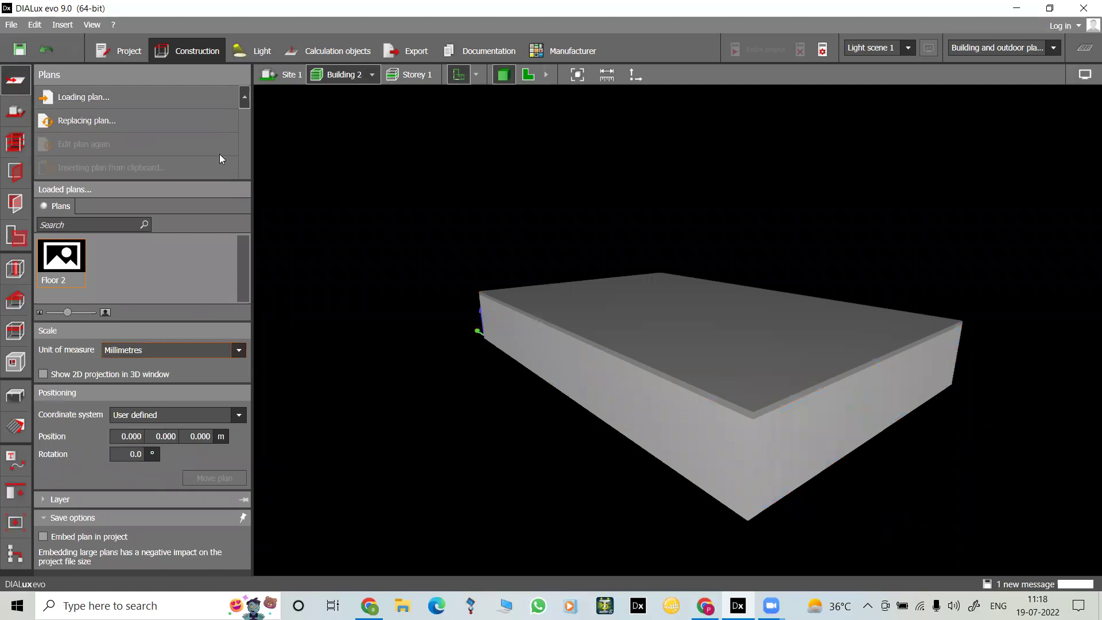
pyautogui.click(289, 72)
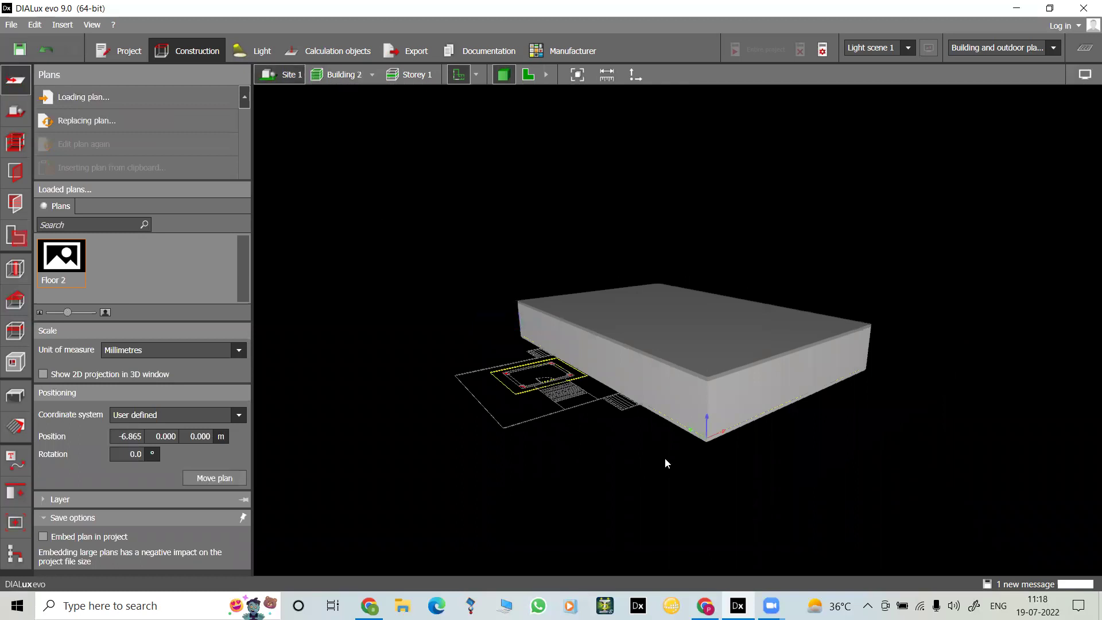
pyautogui.scroll(5, 664, 458)
pyautogui.scroll(-3, 665, 458)
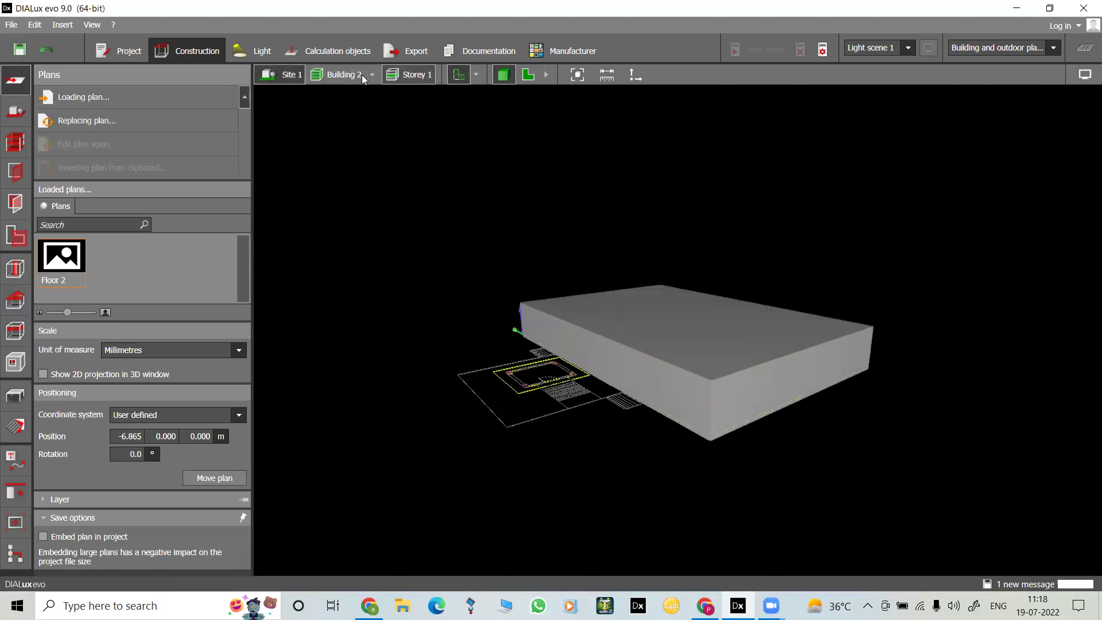
pyautogui.click(370, 75)
pyautogui.click(382, 89)
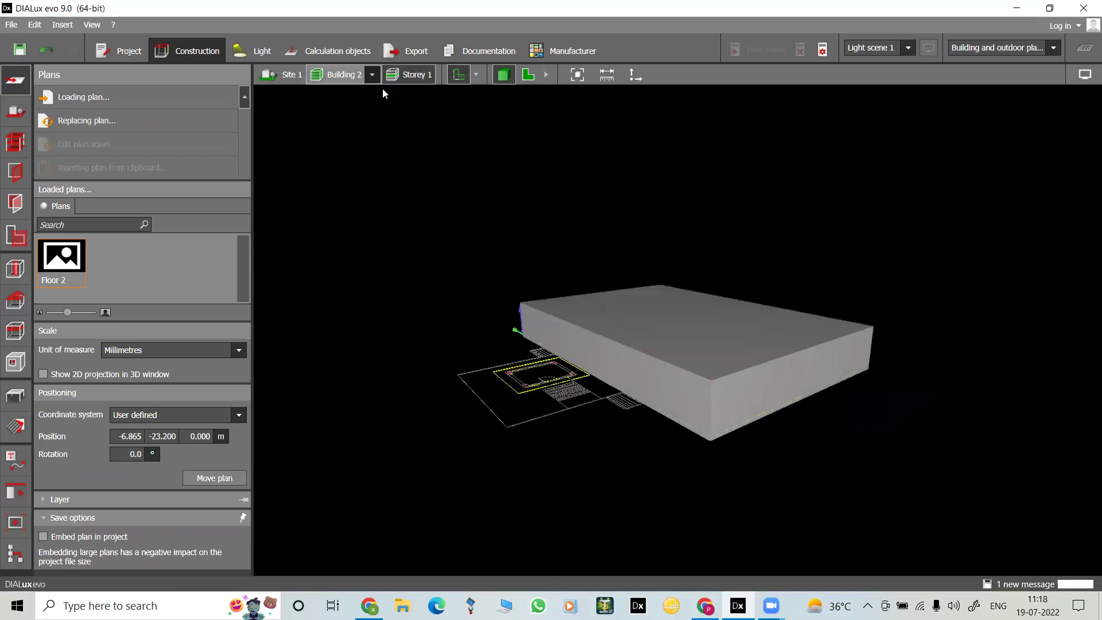
pyautogui.click(372, 77)
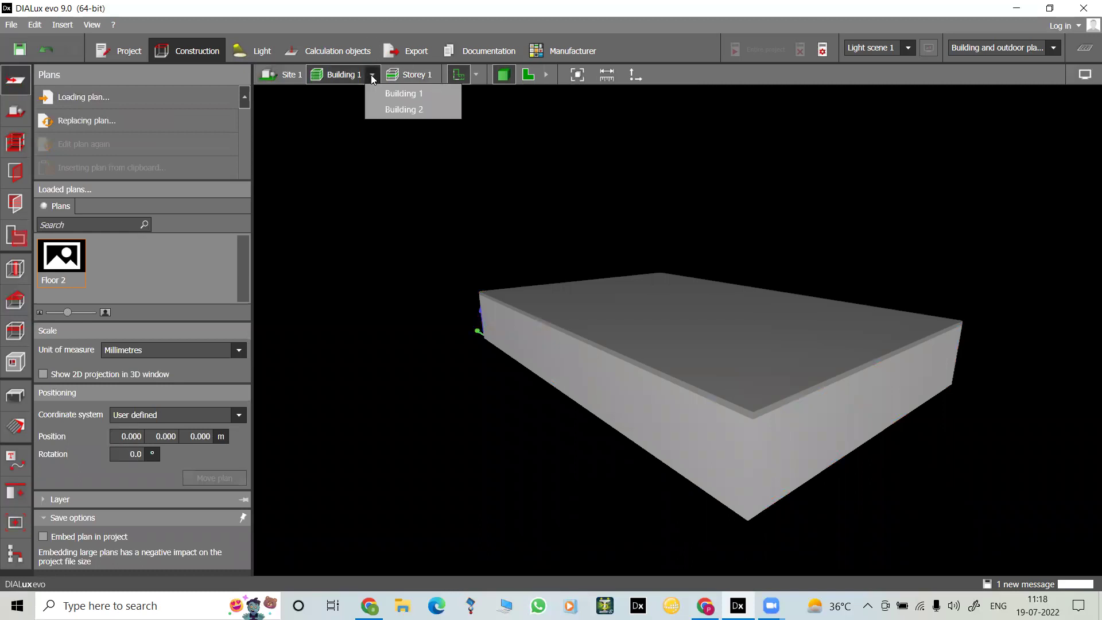
pyautogui.click(394, 110)
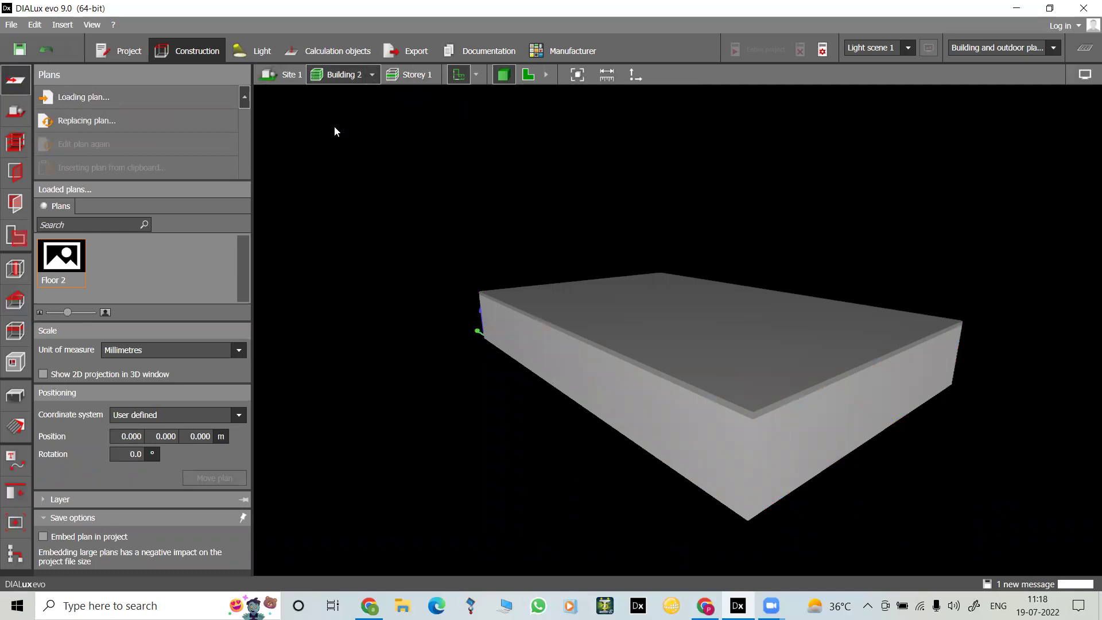
pyautogui.click(206, 438)
pyautogui.click(616, 375)
# Step: Raise Building 1 above the other building at site level by setting its Z position to 2.8 m
pyautogui.click(15, 114)
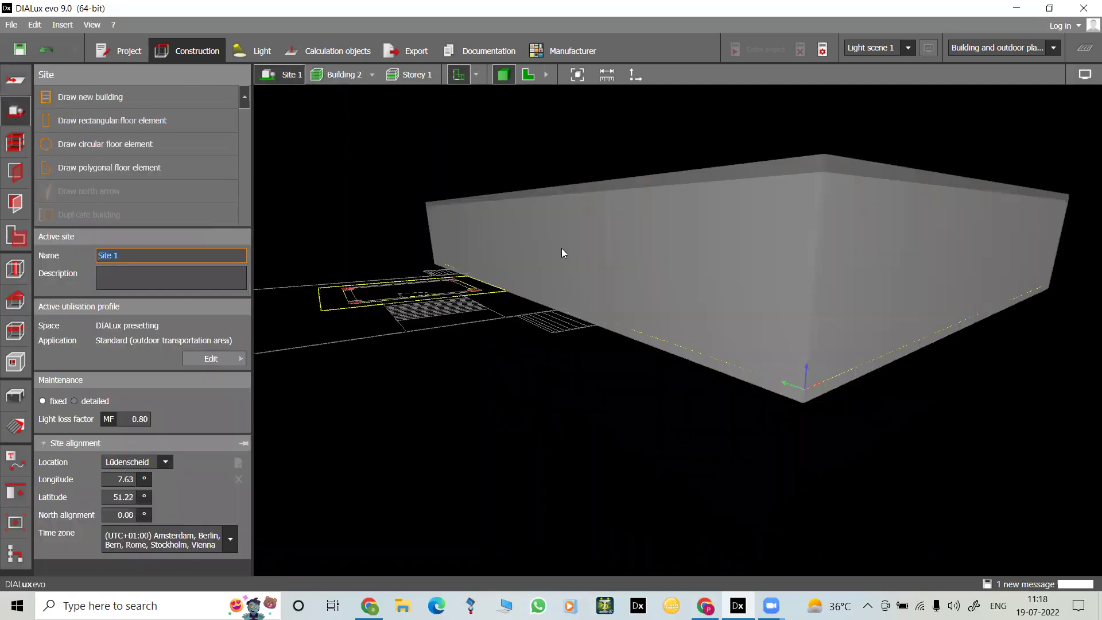
pyautogui.click(638, 225)
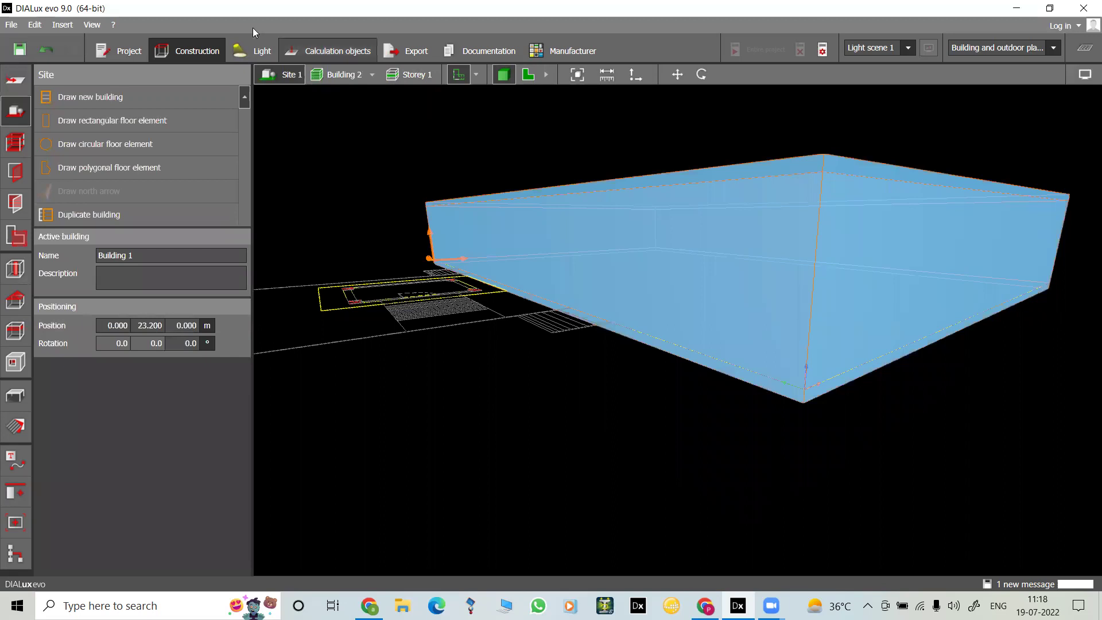
pyautogui.click(198, 326)
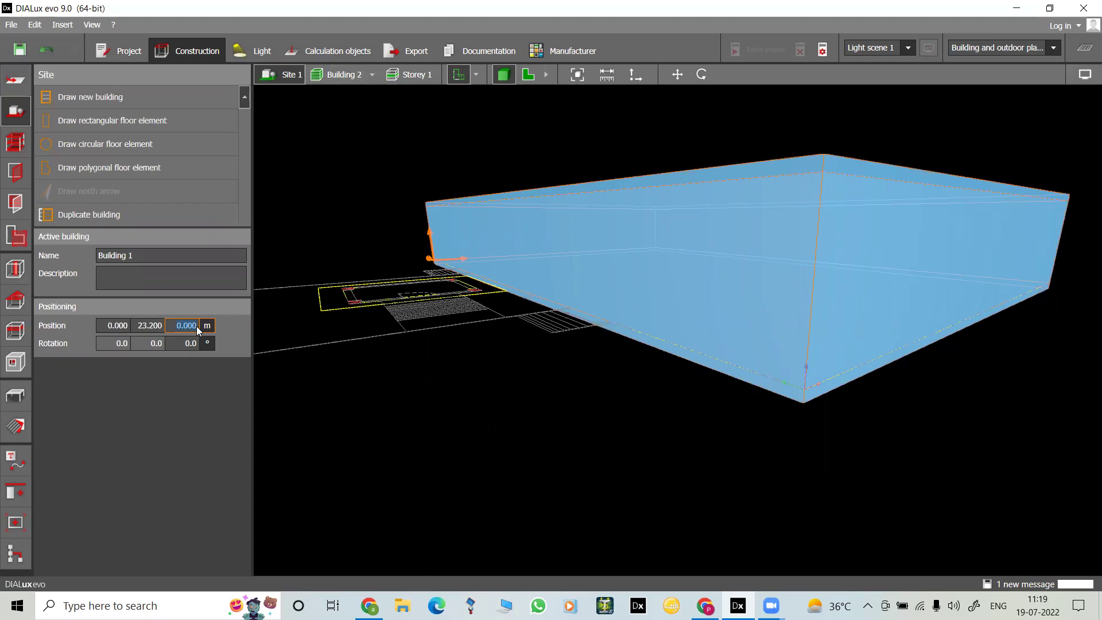
pyautogui.write('2.8')
pyautogui.press('Return')
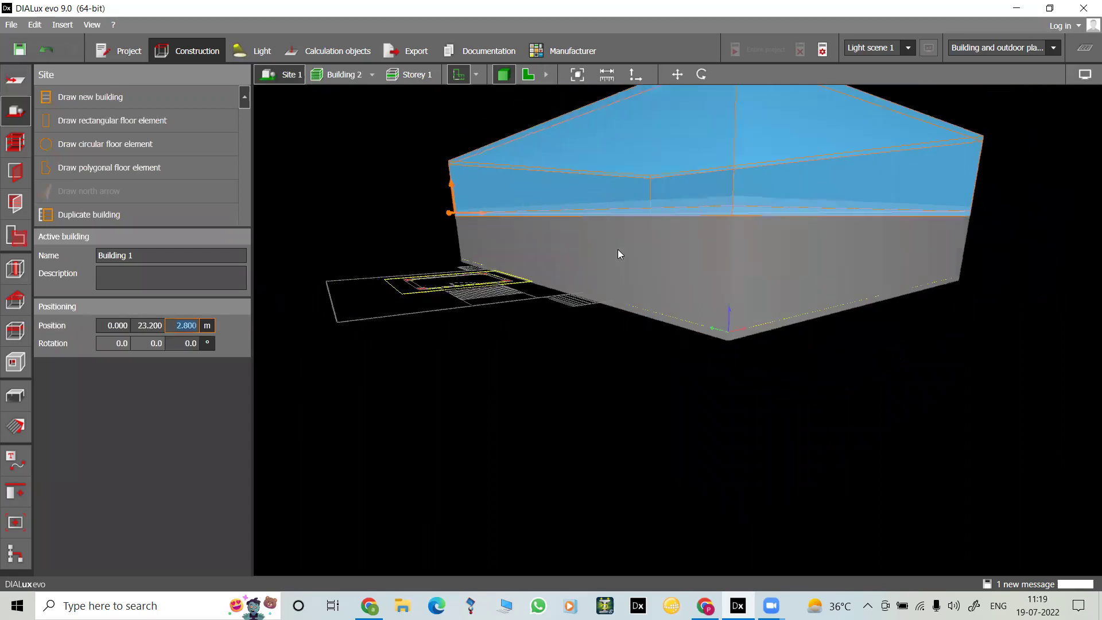
pyautogui.scroll(-2, 618, 253)
pyautogui.moveTo(739, 359); pyautogui.dragTo(638, 488, button='right')
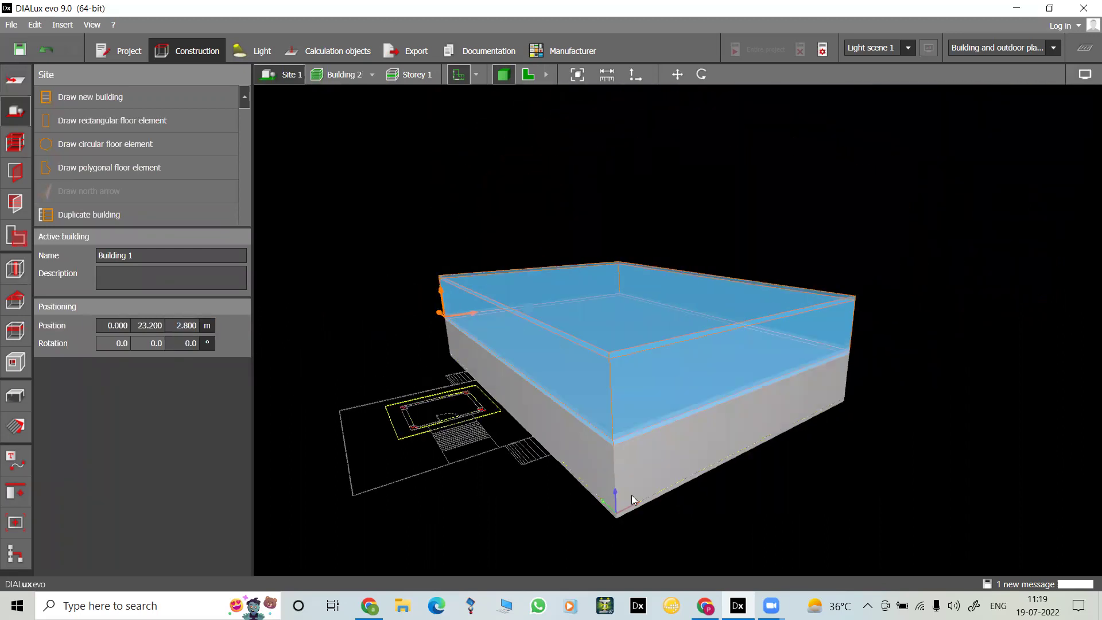
# Step: Select the lower and upper buildings alternately in 3D to compare their names and positions
pyautogui.click(631, 499)
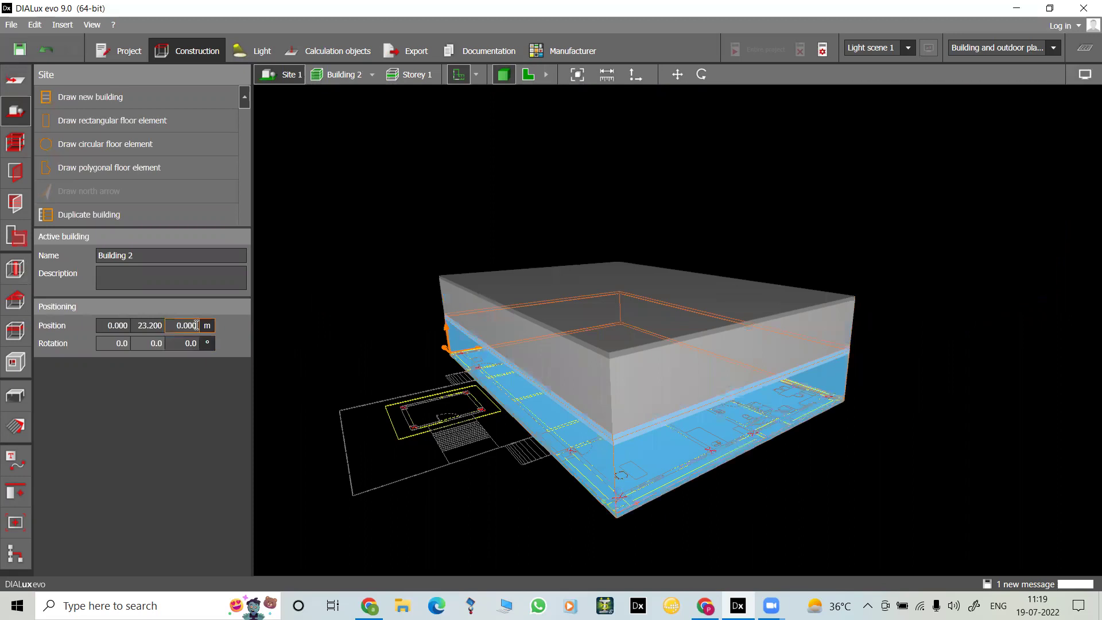
pyautogui.click(646, 364)
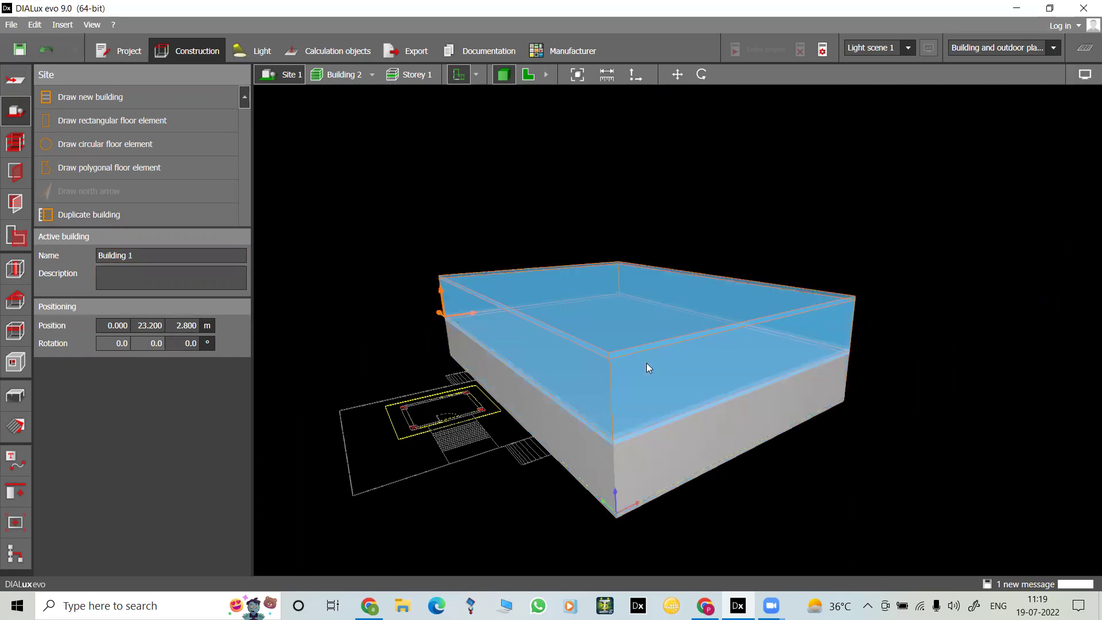
pyautogui.click(658, 462)
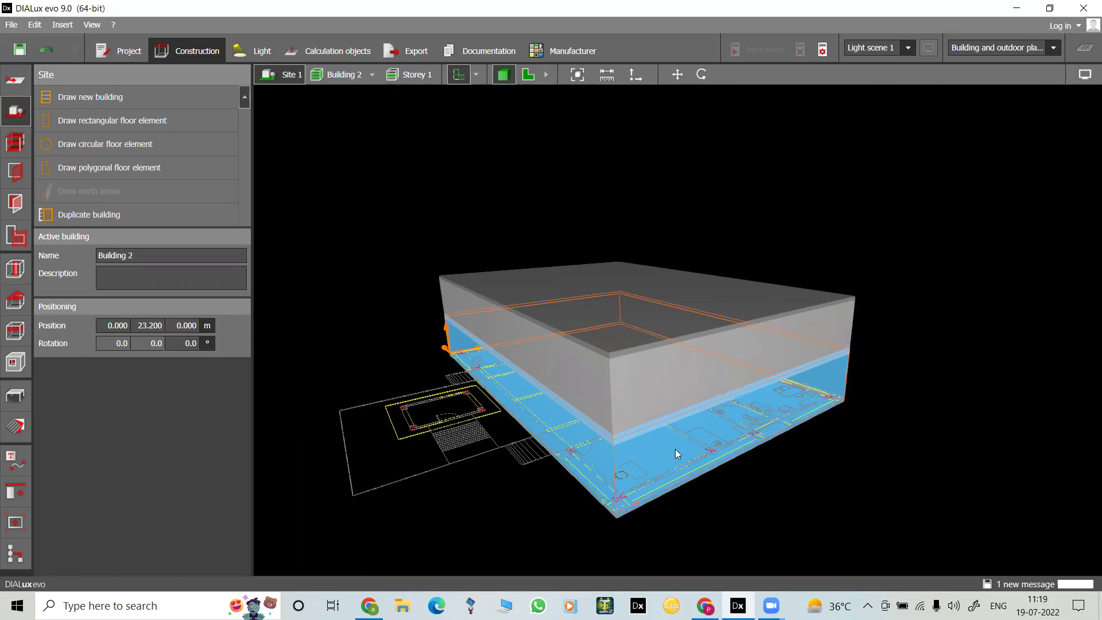
pyautogui.click(633, 395)
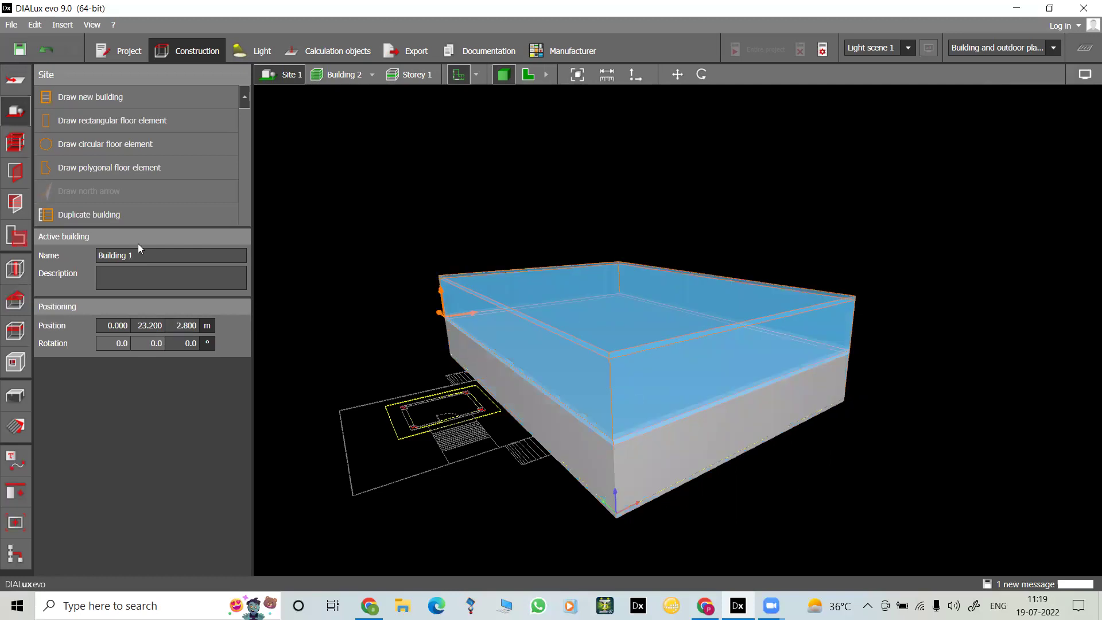
# Step: Draw another building contour around the plan's main outline, about 15 m by 23.2 m, close it and decline saving the project
pyautogui.click(122, 94)
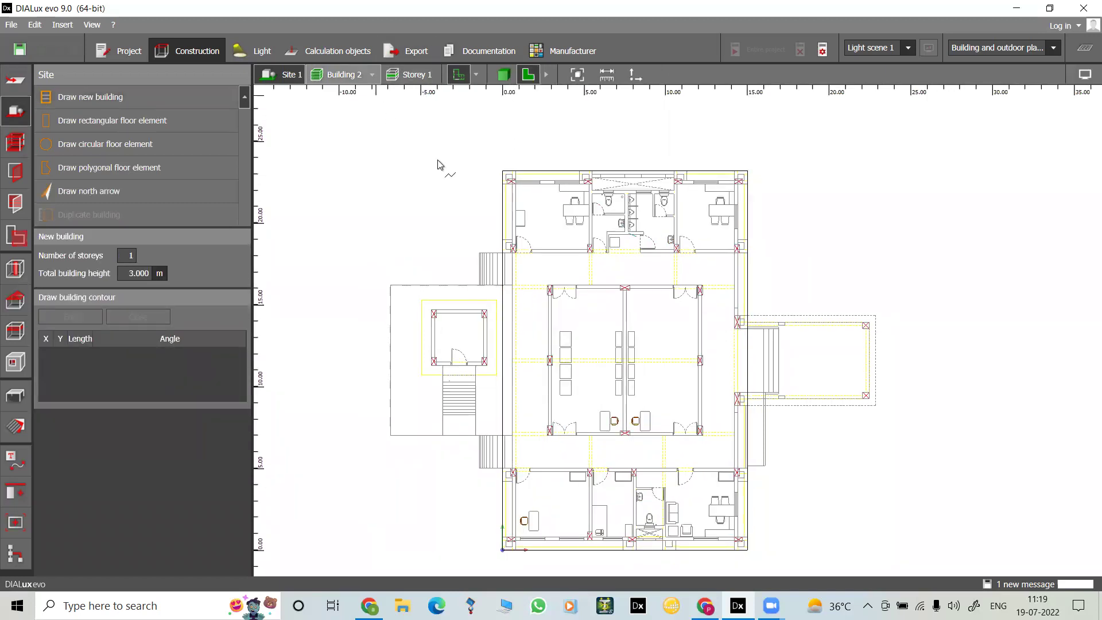
pyautogui.click(502, 171)
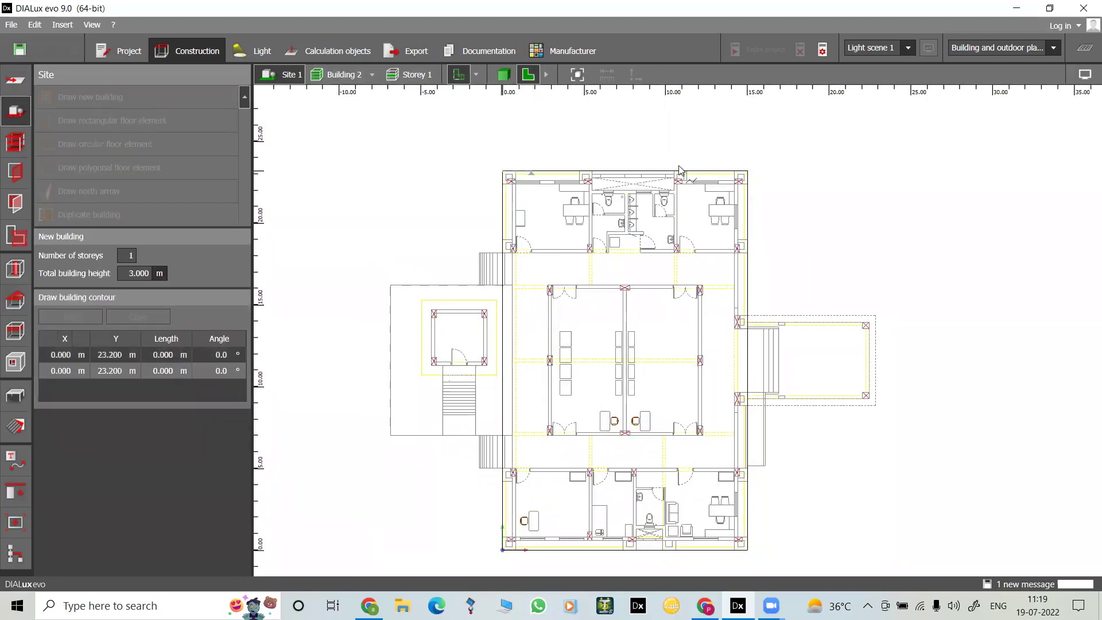
pyautogui.click(746, 171)
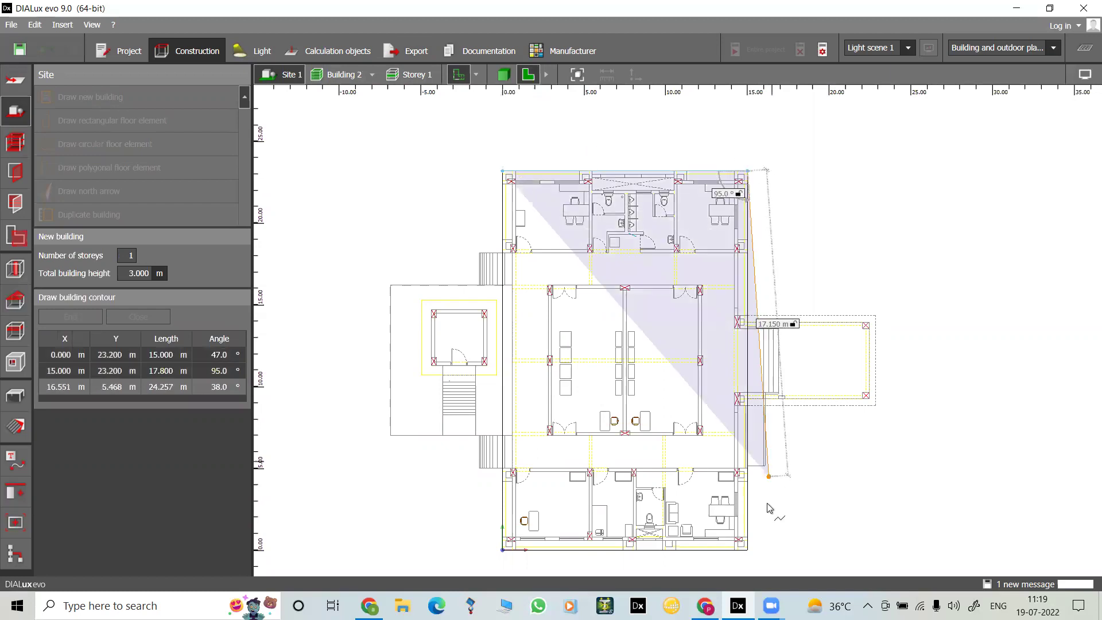
pyautogui.click(746, 549)
pyautogui.click(502, 547)
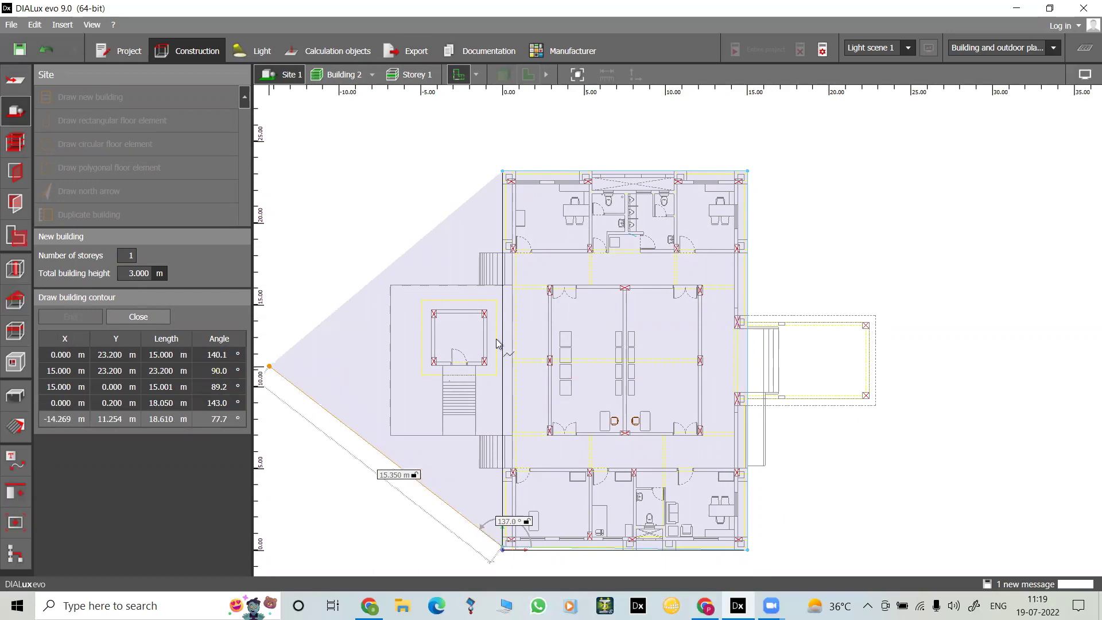
pyautogui.rightClick(512, 302)
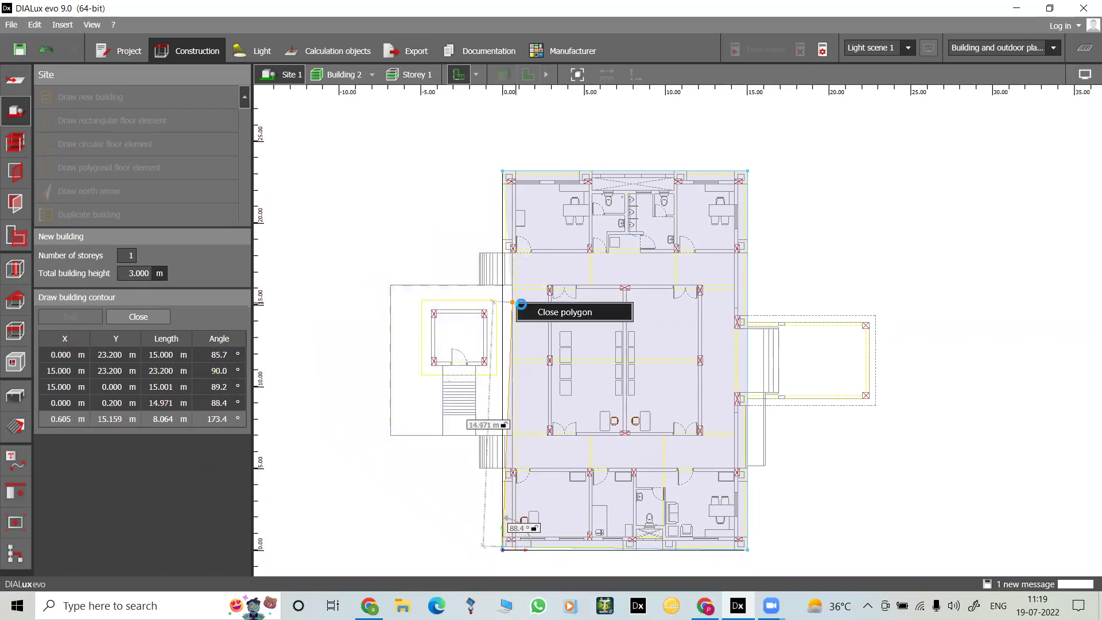
pyautogui.click(533, 310)
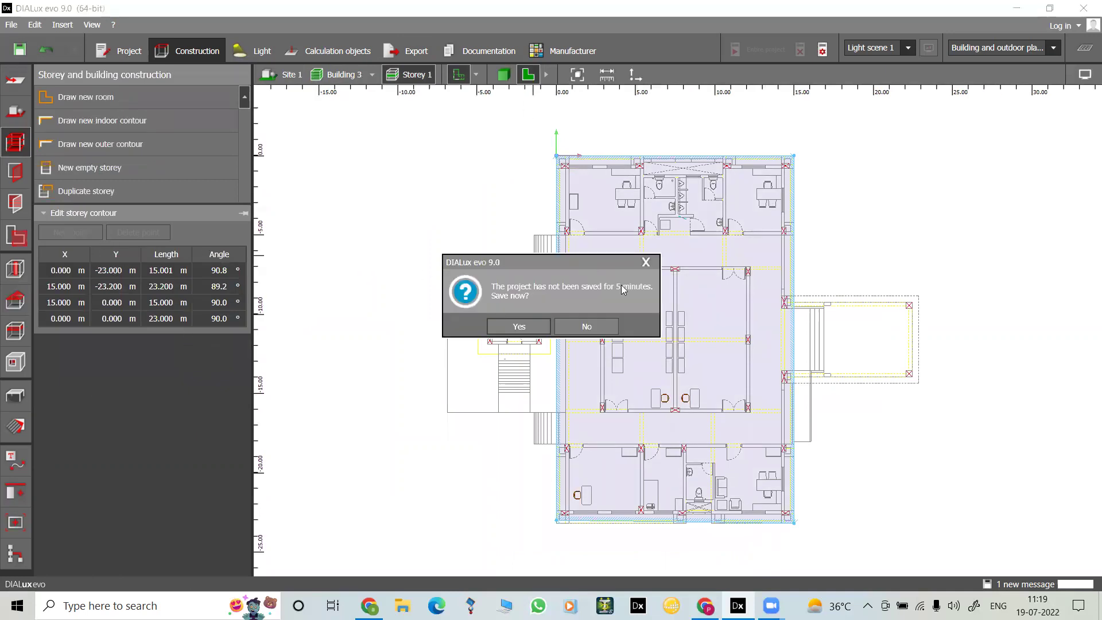
pyautogui.click(586, 326)
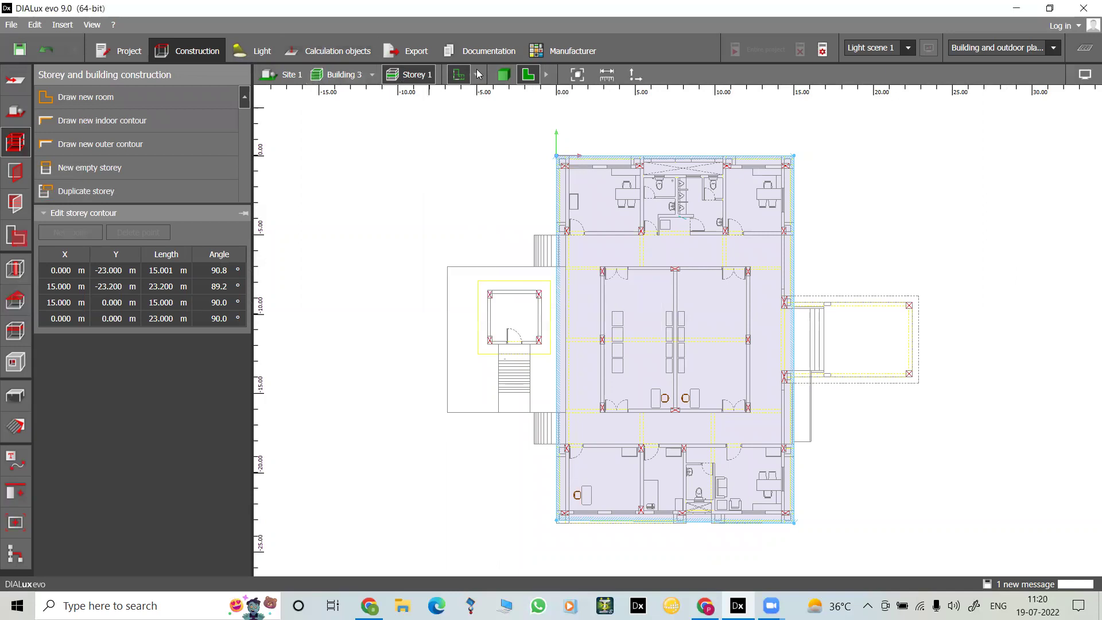
# Step: Set the new building's storey height to 3.2 m in 3D
pyautogui.click(504, 75)
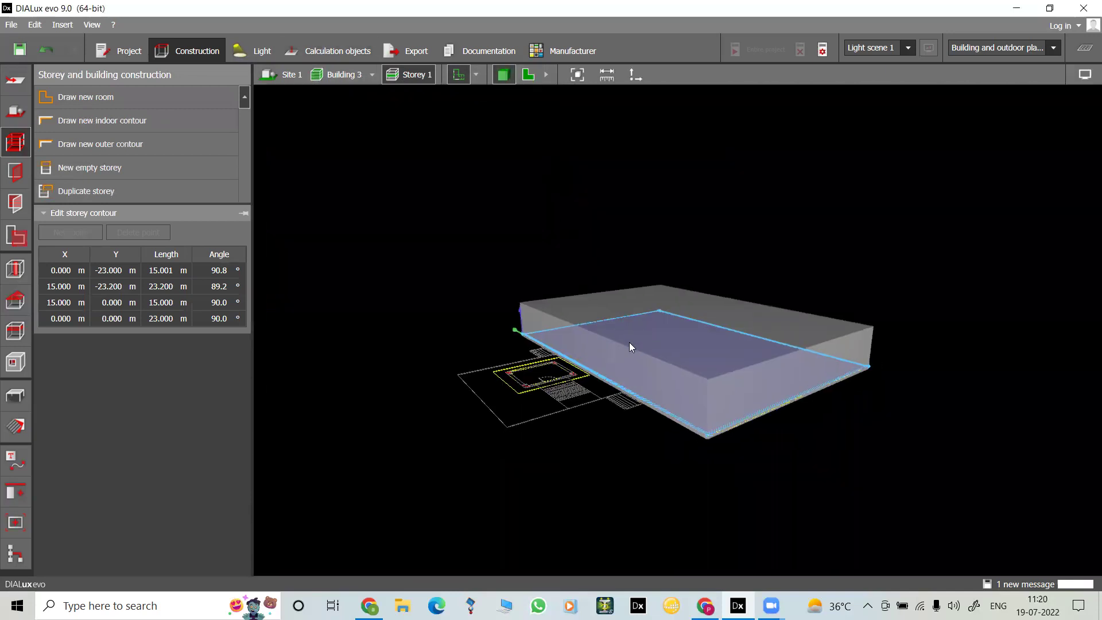
pyautogui.click(629, 342)
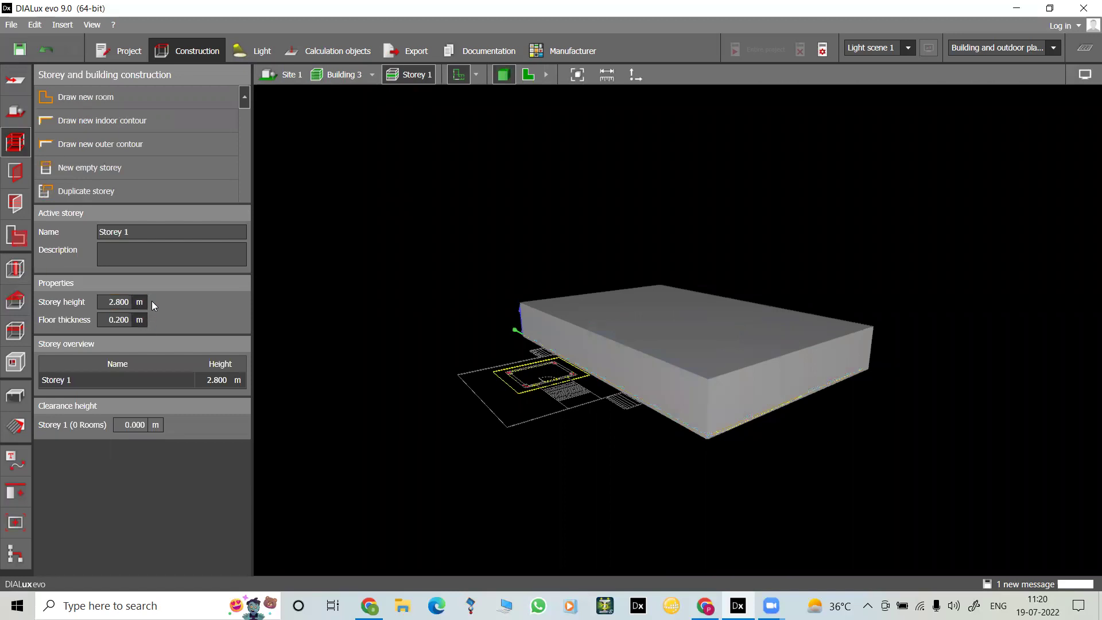
pyautogui.click(126, 302)
pyautogui.doubleClick(125, 302)
pyautogui.write('3.2')
pyautogui.press('Return')
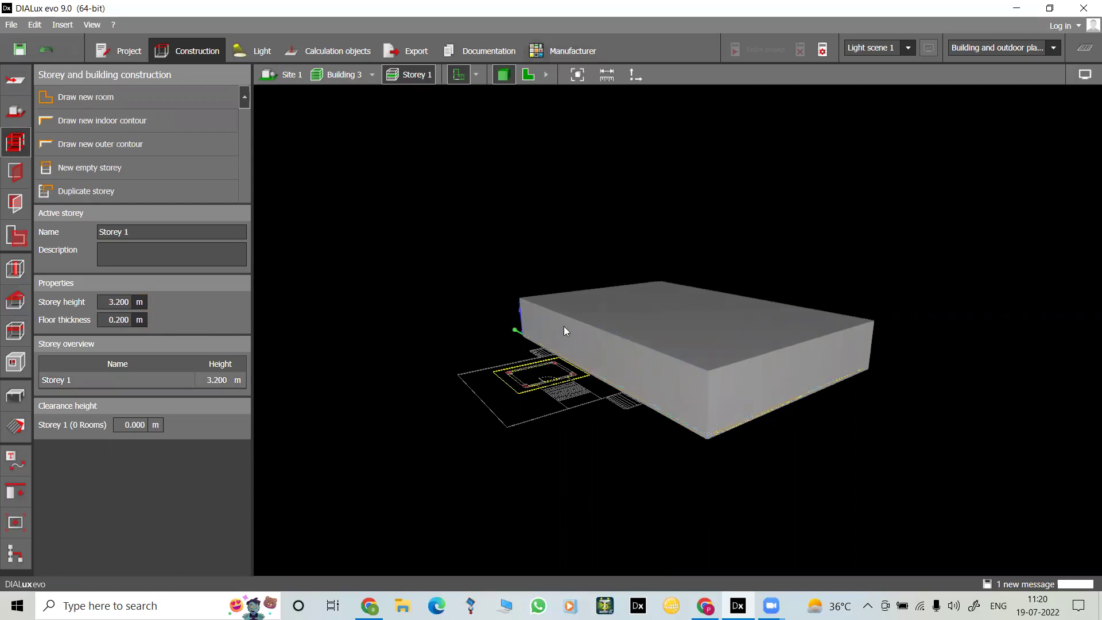
# Step: Check the name and positioning of the upper building at site level
pyautogui.click(16, 112)
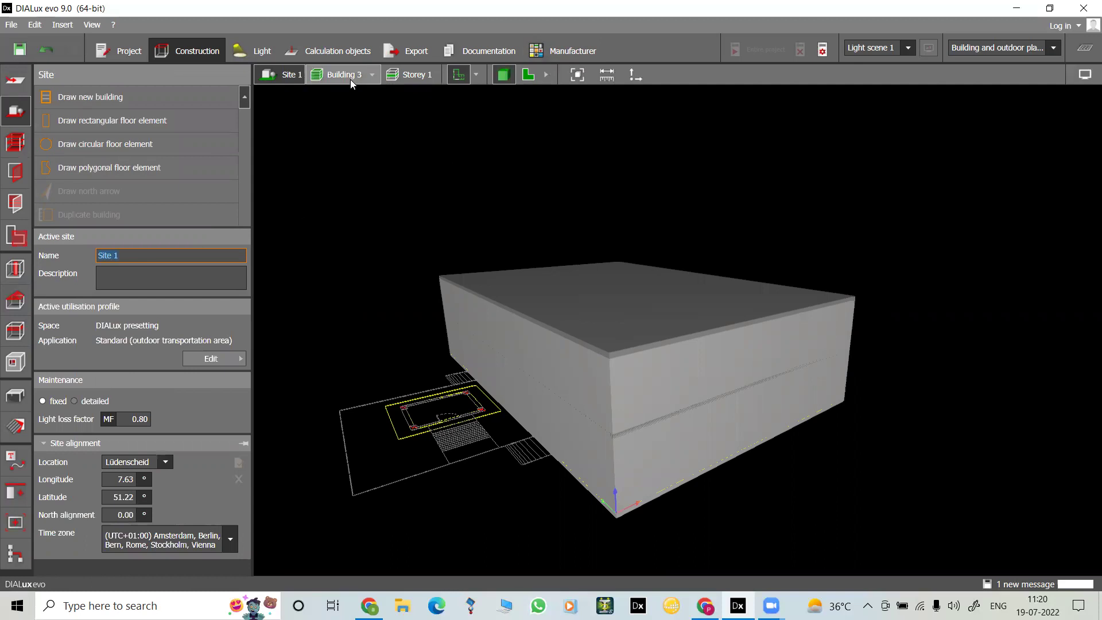
pyautogui.click(568, 368)
pyautogui.click(569, 370)
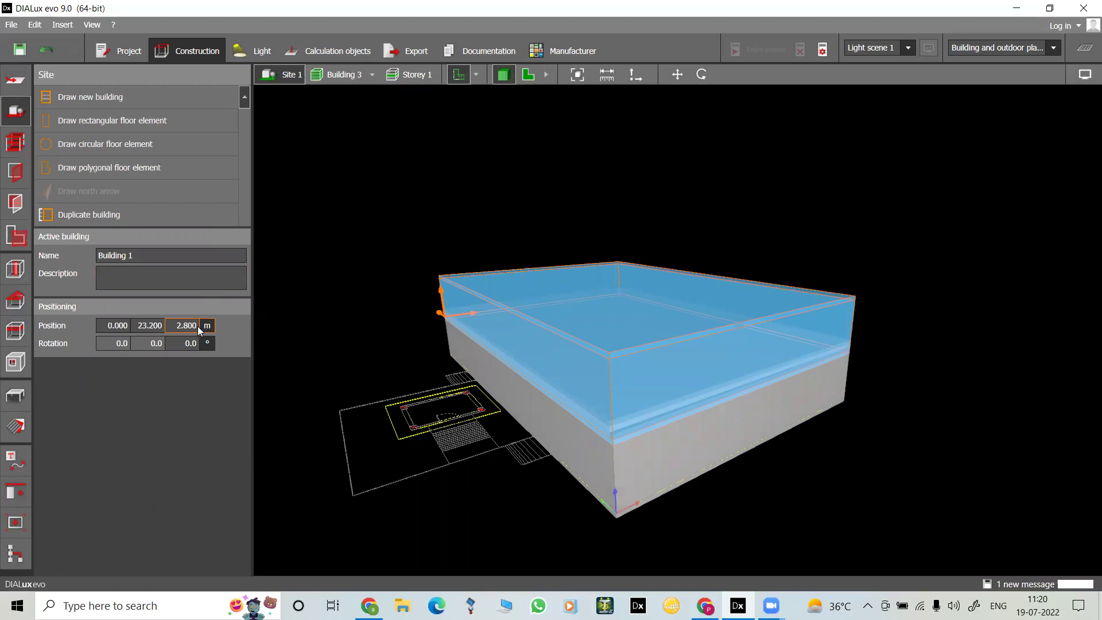
pyautogui.click(370, 316)
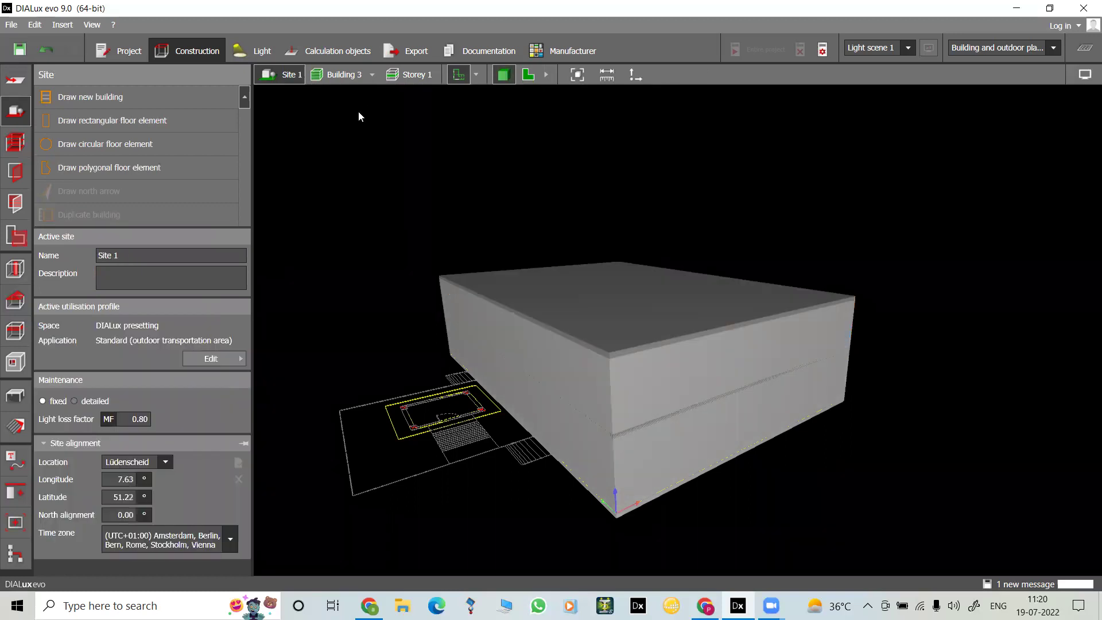
# Step: Raise Building 3 above the other two by setting its Z position to 5.6 m, and return to site level
pyautogui.click(86, 98)
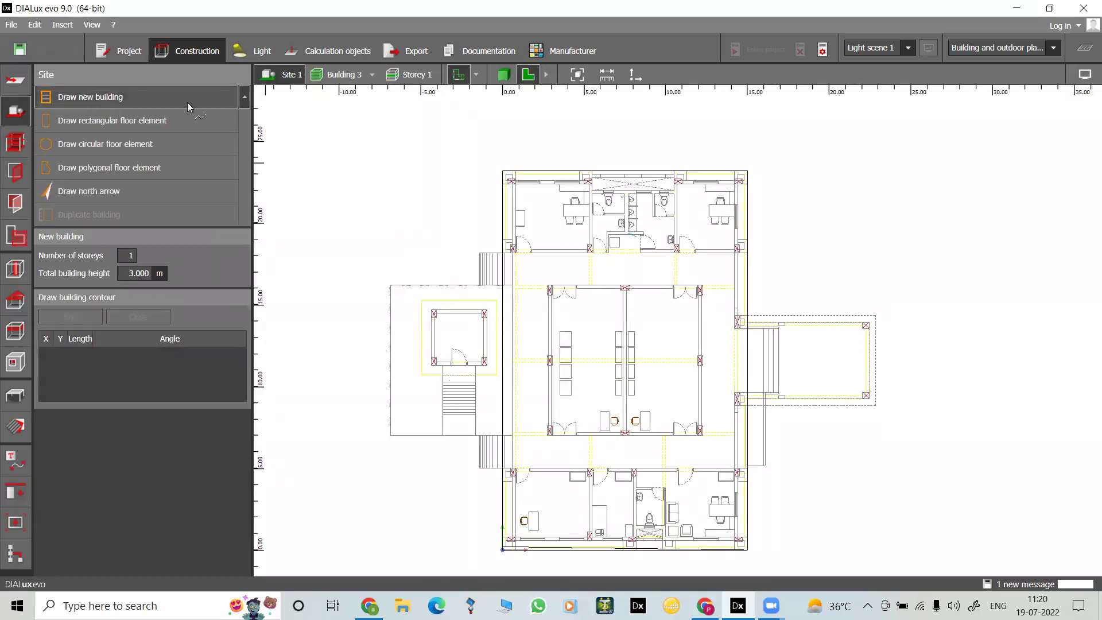
pyautogui.click(358, 77)
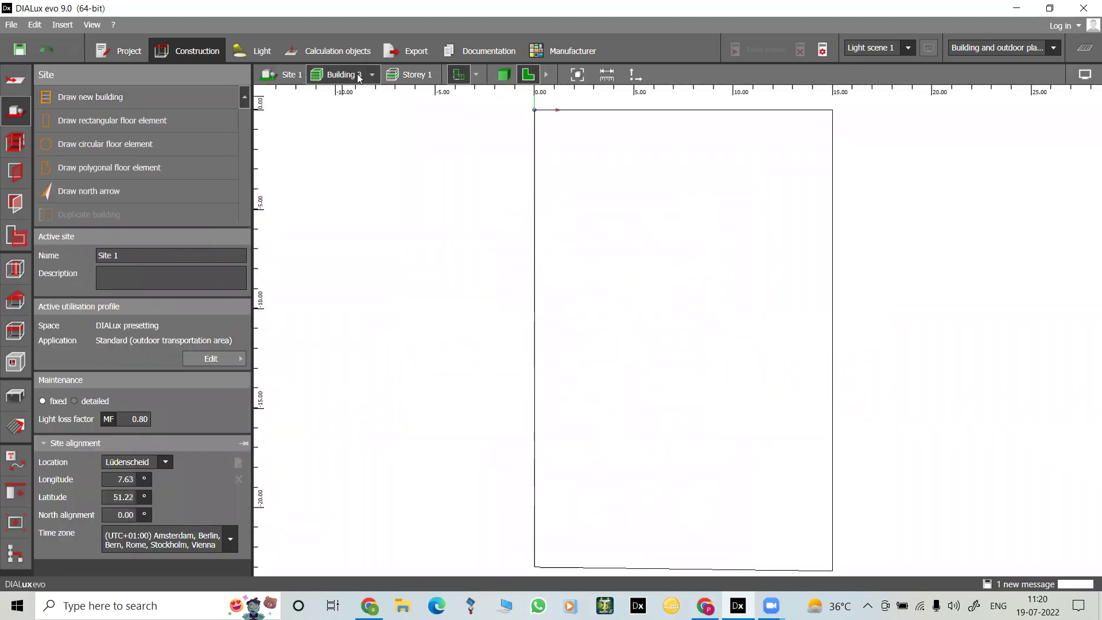
pyautogui.click(503, 74)
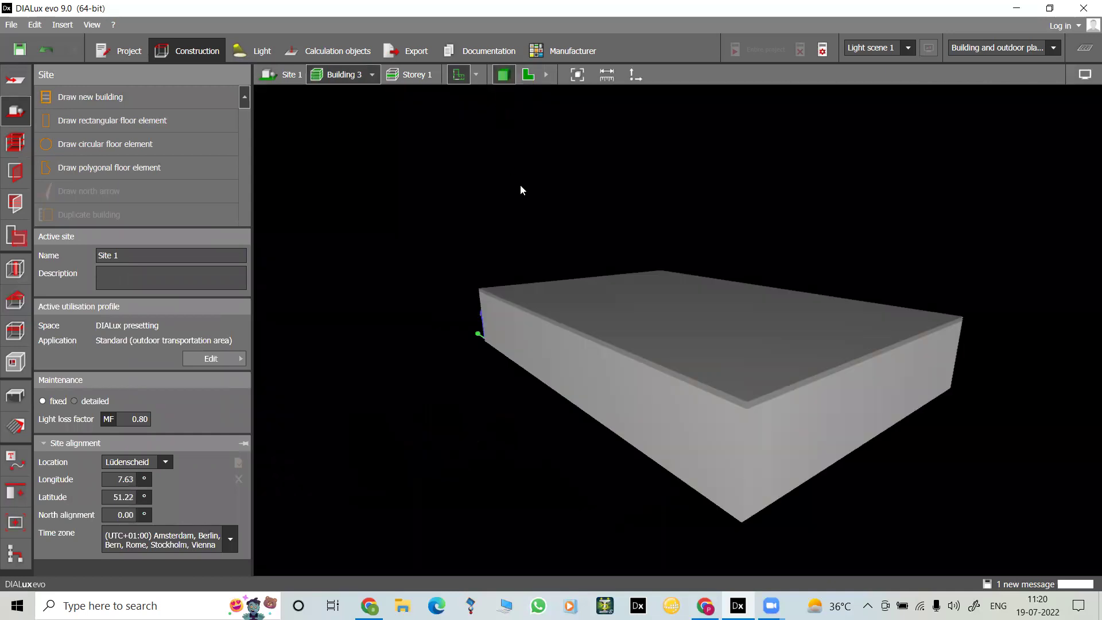
pyautogui.click(616, 349)
pyautogui.click(195, 325)
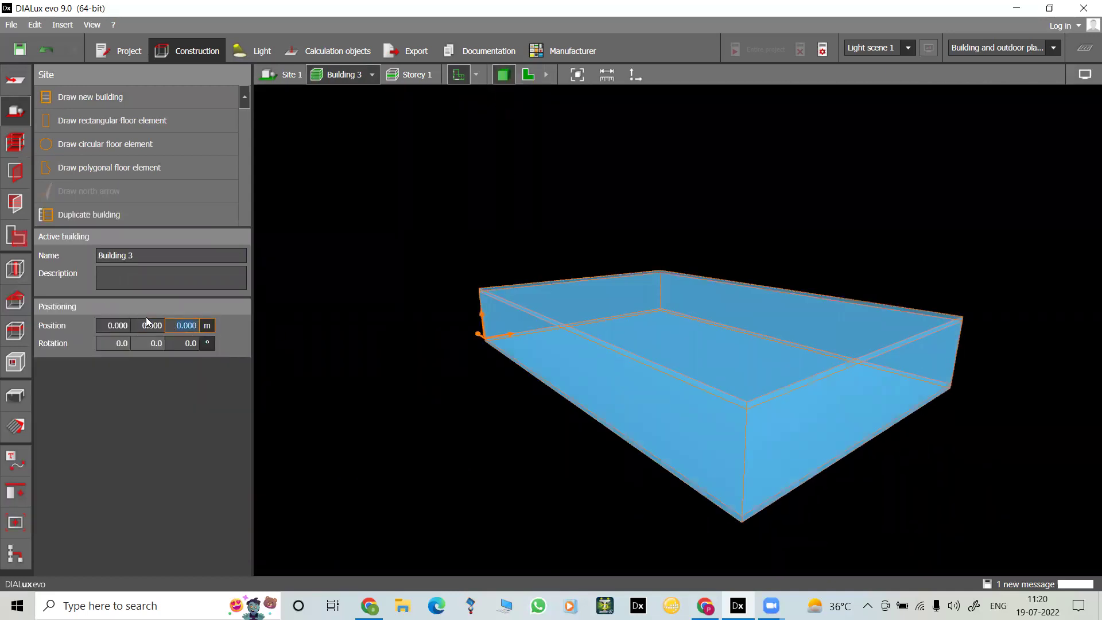
pyautogui.write('5.6')
pyautogui.press('Return')
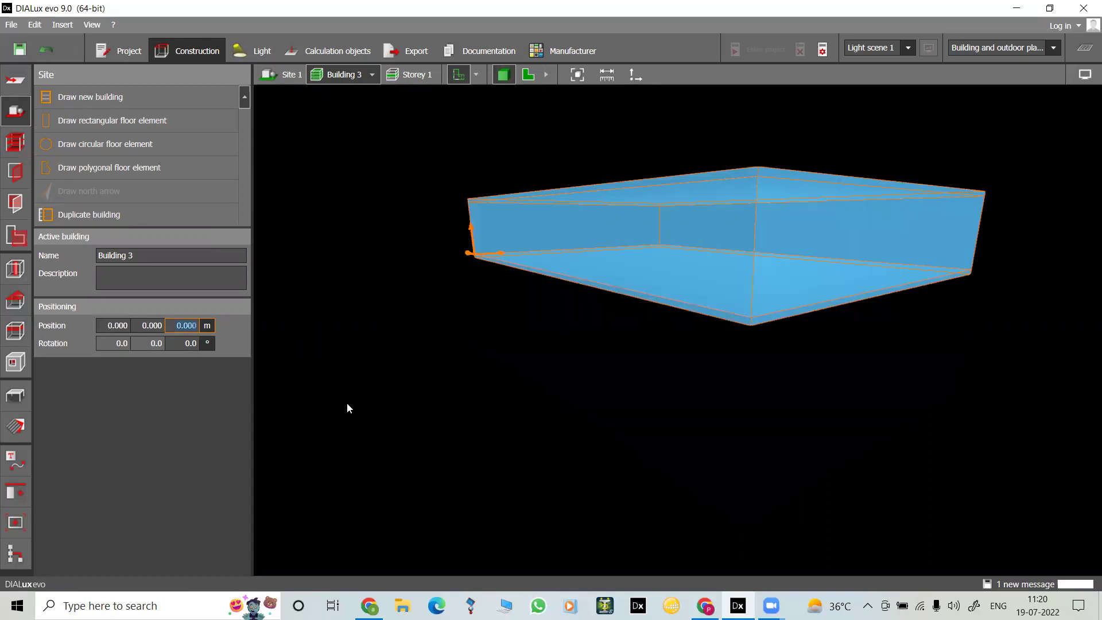
pyautogui.click(296, 74)
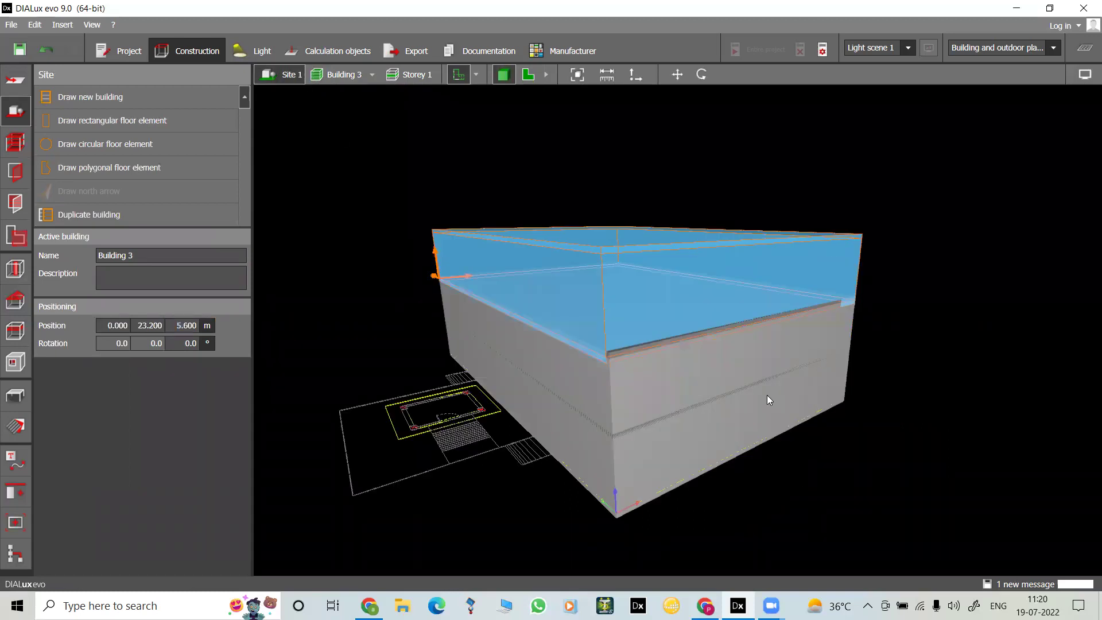
pyautogui.click(402, 228)
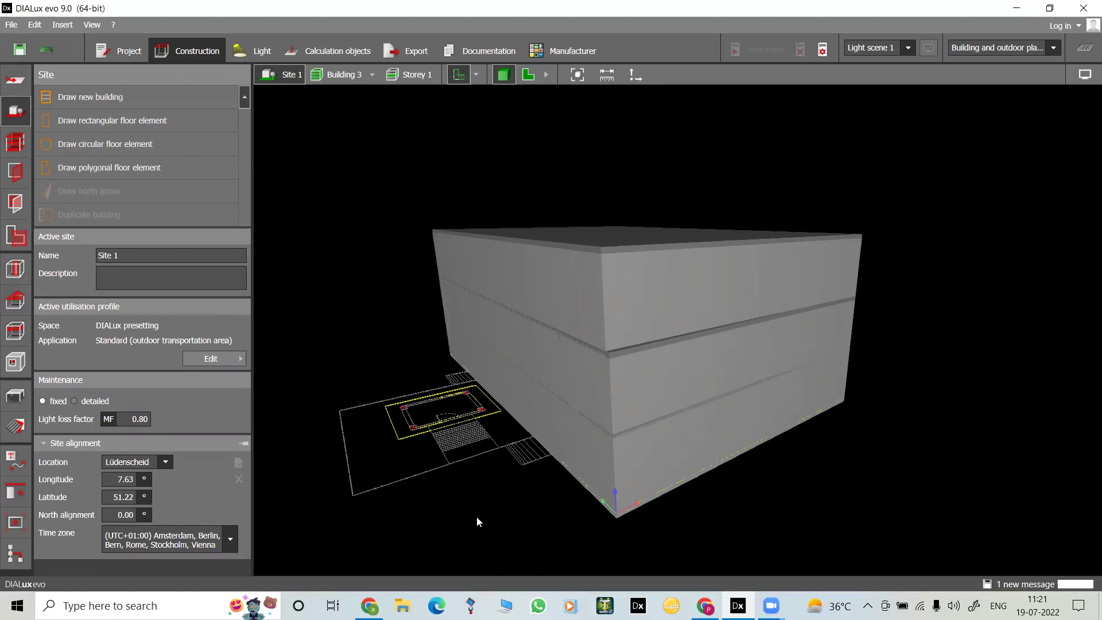
# Step: Delete Building 3, the topmost volume of the stack
pyautogui.click(650, 309)
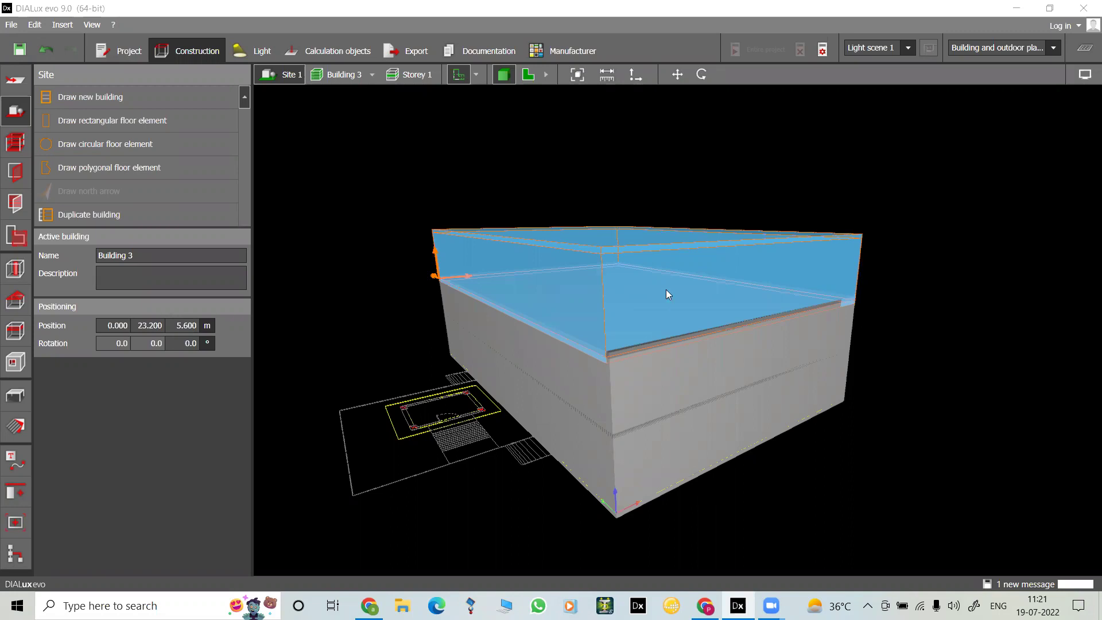
pyautogui.rightClick(634, 279)
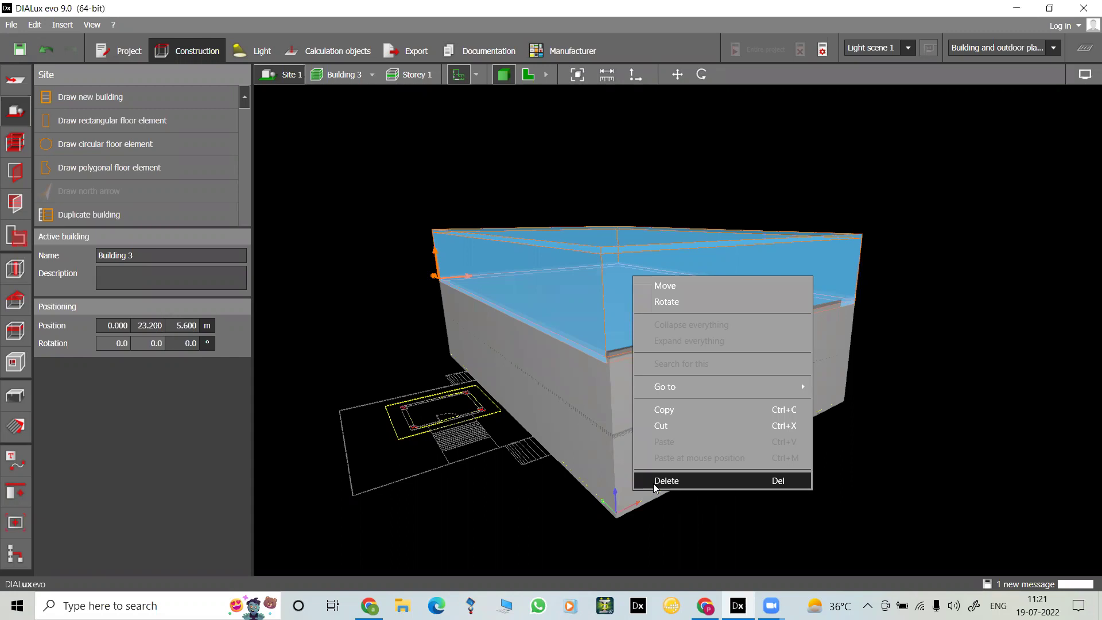
pyautogui.press('Delete')
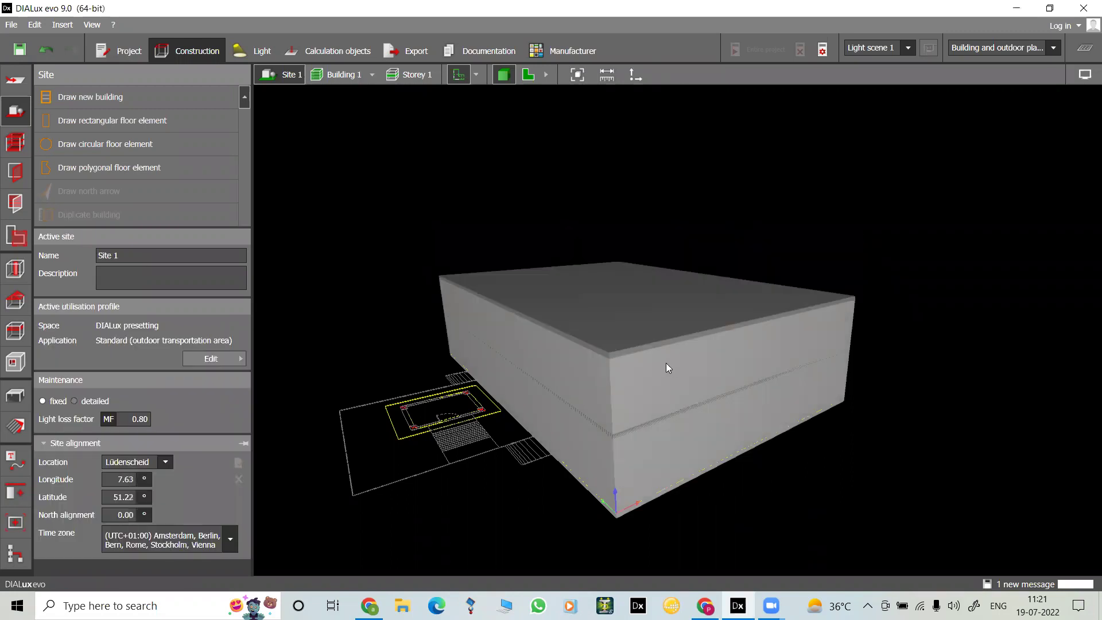
# Step: Delete Building 1, the upper of the two remaining volumes on the site
pyautogui.click(666, 362)
pyautogui.click(609, 348)
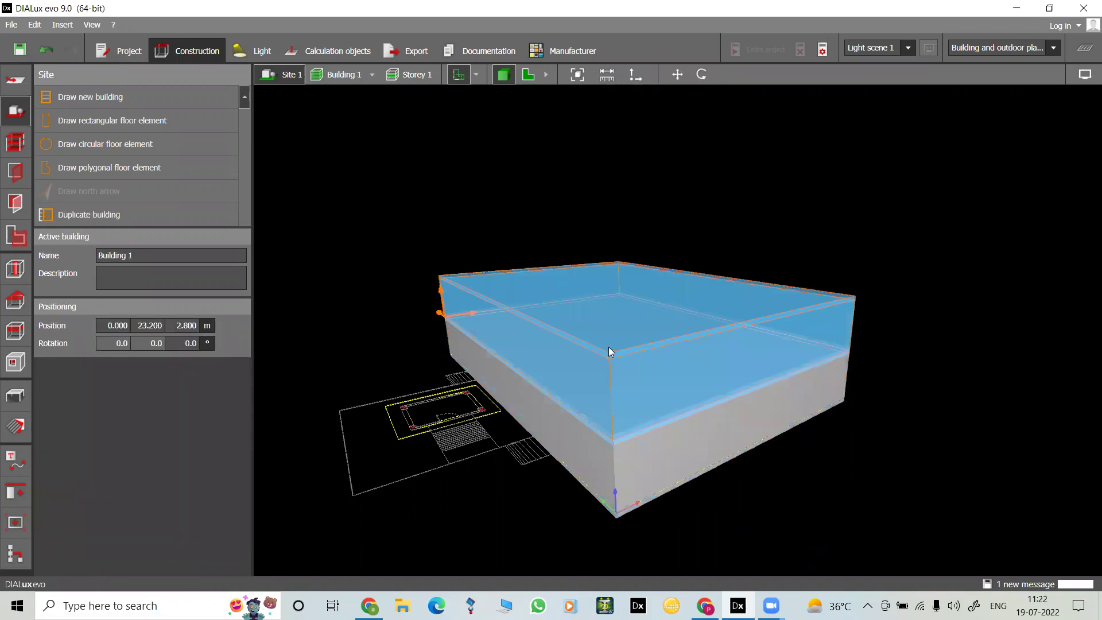
pyautogui.rightClick(609, 356)
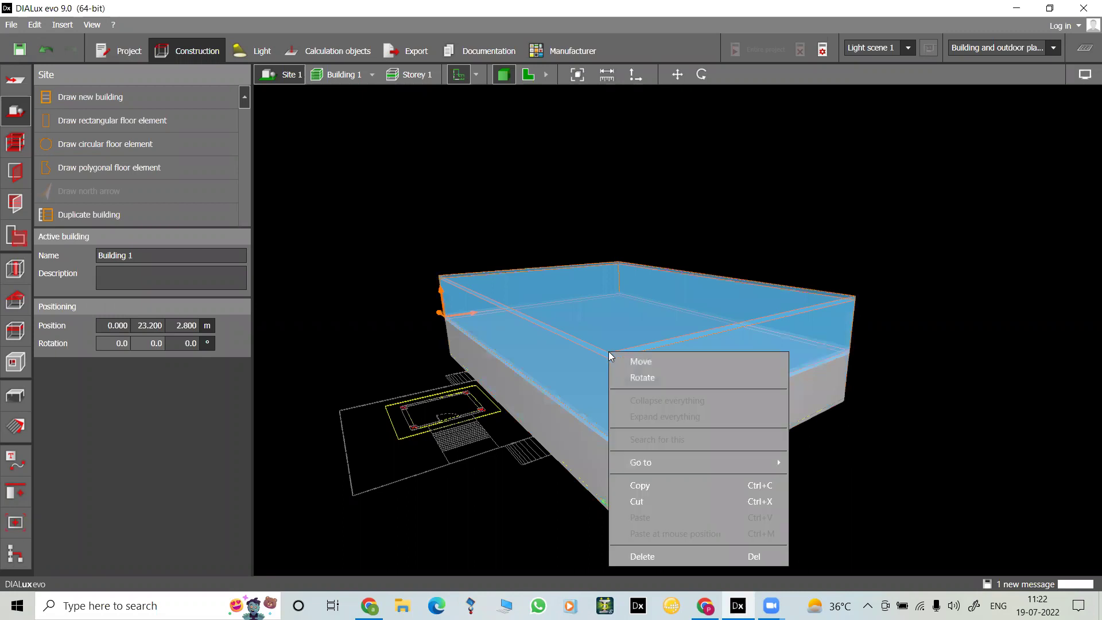
pyautogui.click(637, 554)
pyautogui.hotkey('ctrl', 'z')
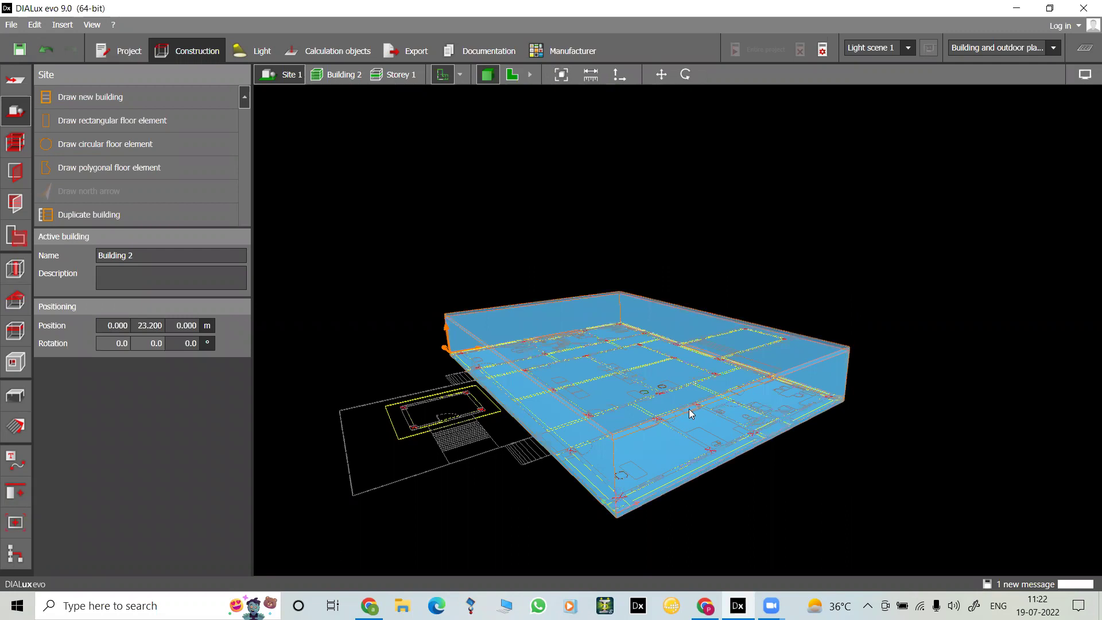
# Step: Show the site in floor plan view and open Storey 1 of Building 2 for storey construction
pyautogui.click(512, 75)
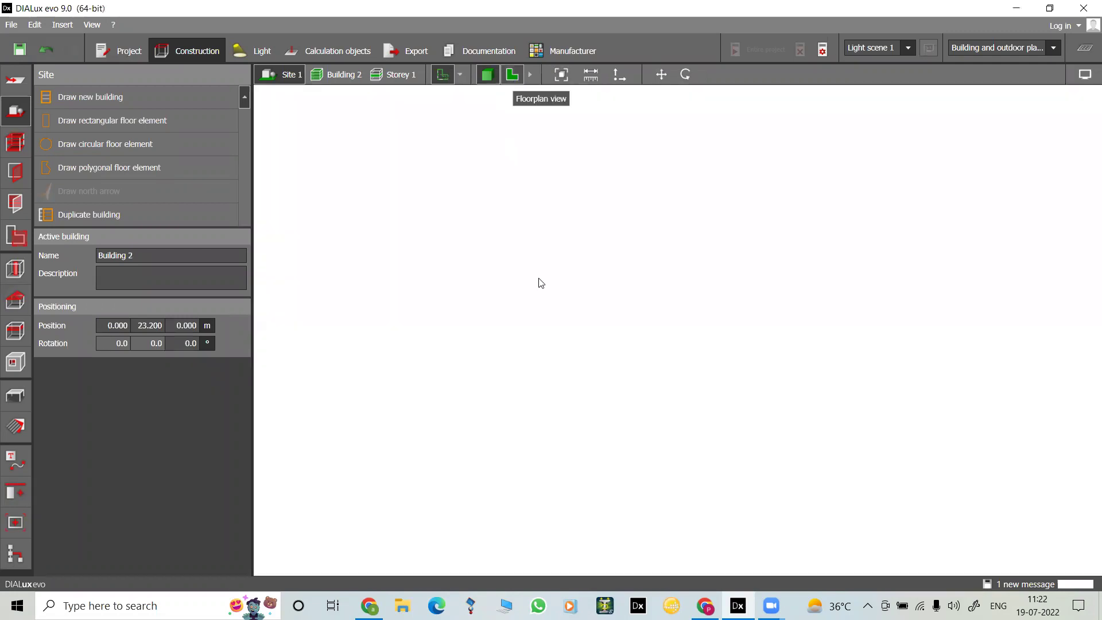
pyautogui.click(478, 309)
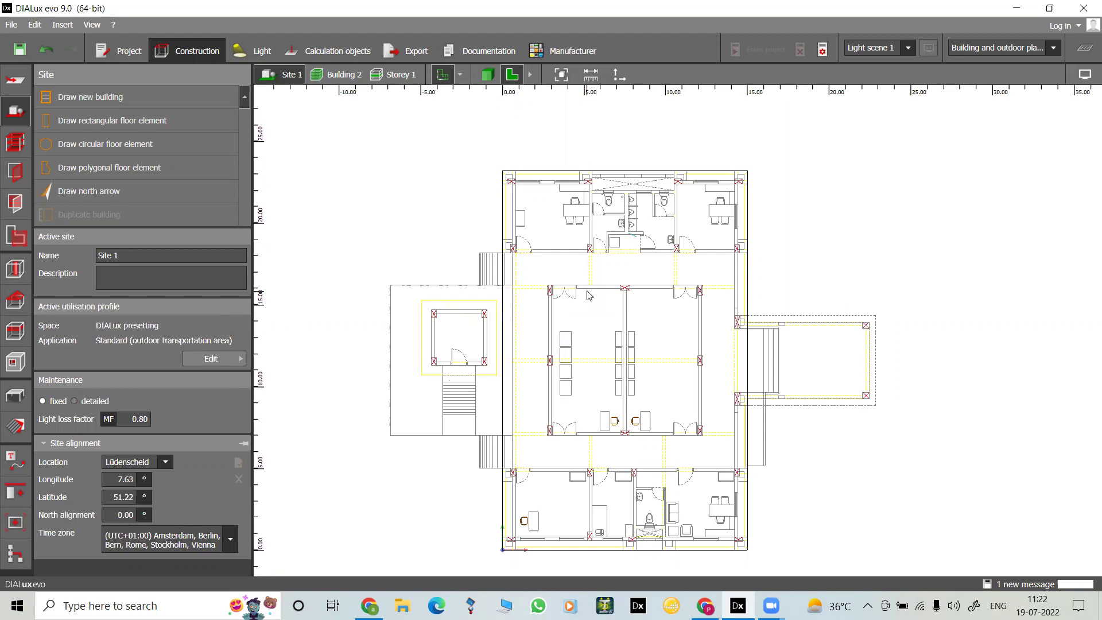
pyautogui.click(16, 142)
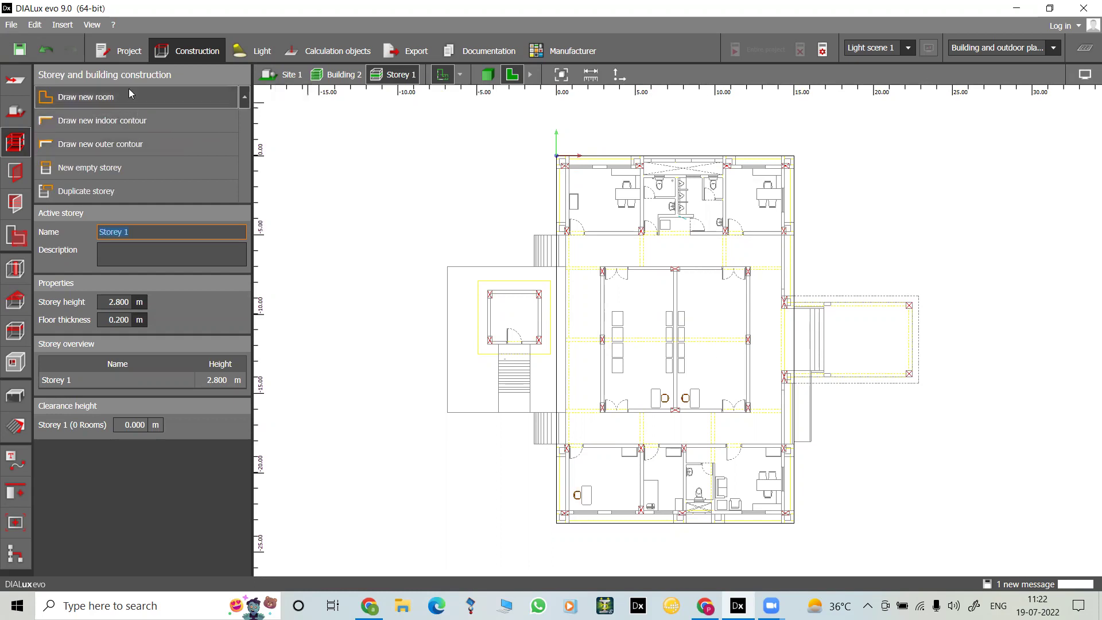
# Step: Draw the office in the plan's upper-left corner as a closed room, about 4.5 m by 4 m, with a notch around its lower-right column
pyautogui.click(87, 103)
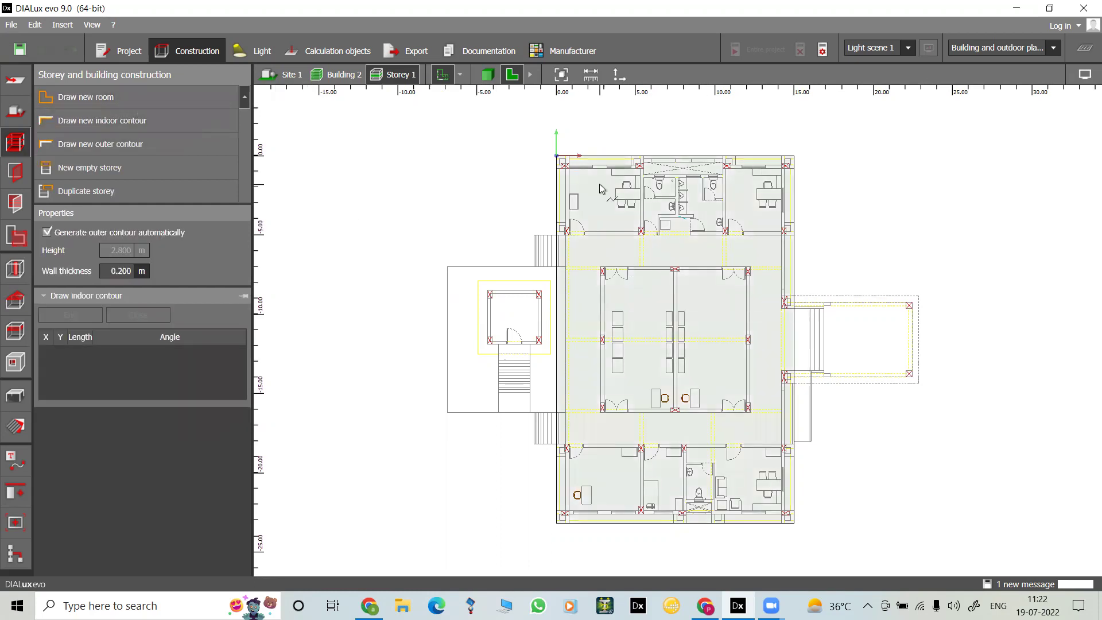
pyautogui.scroll(2, 601, 190)
pyautogui.scroll(2, 600, 190)
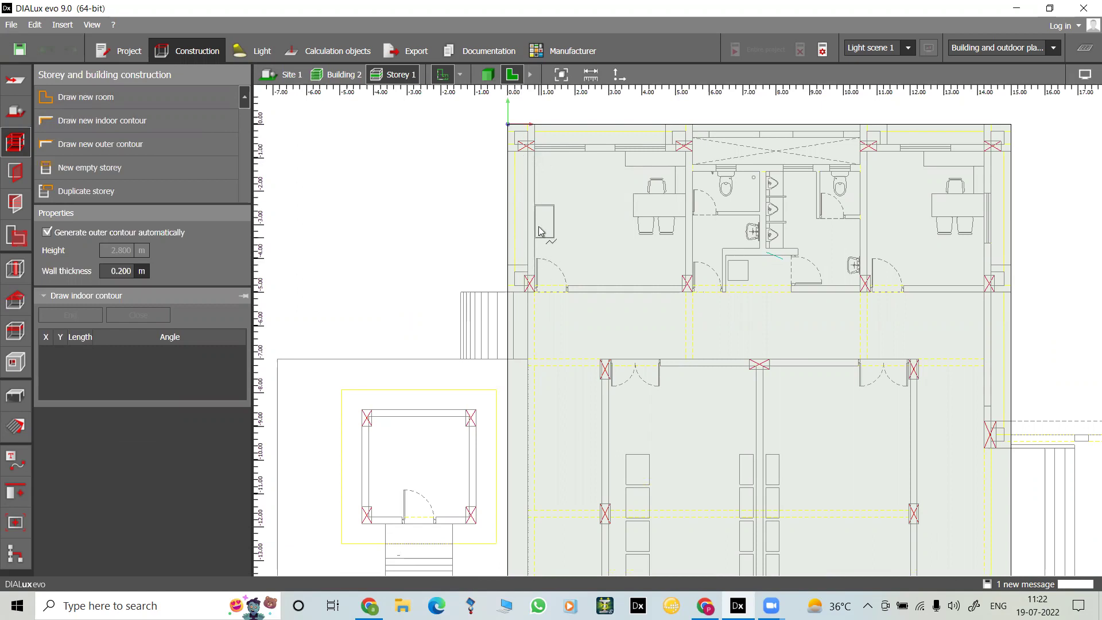
pyautogui.click(535, 151)
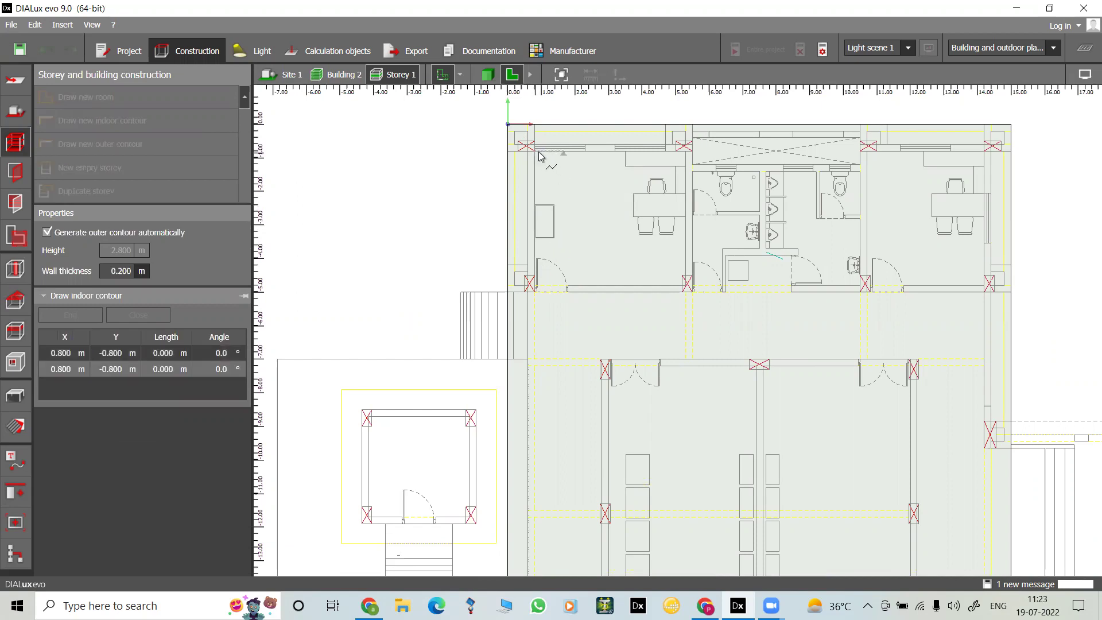
pyautogui.click(685, 151)
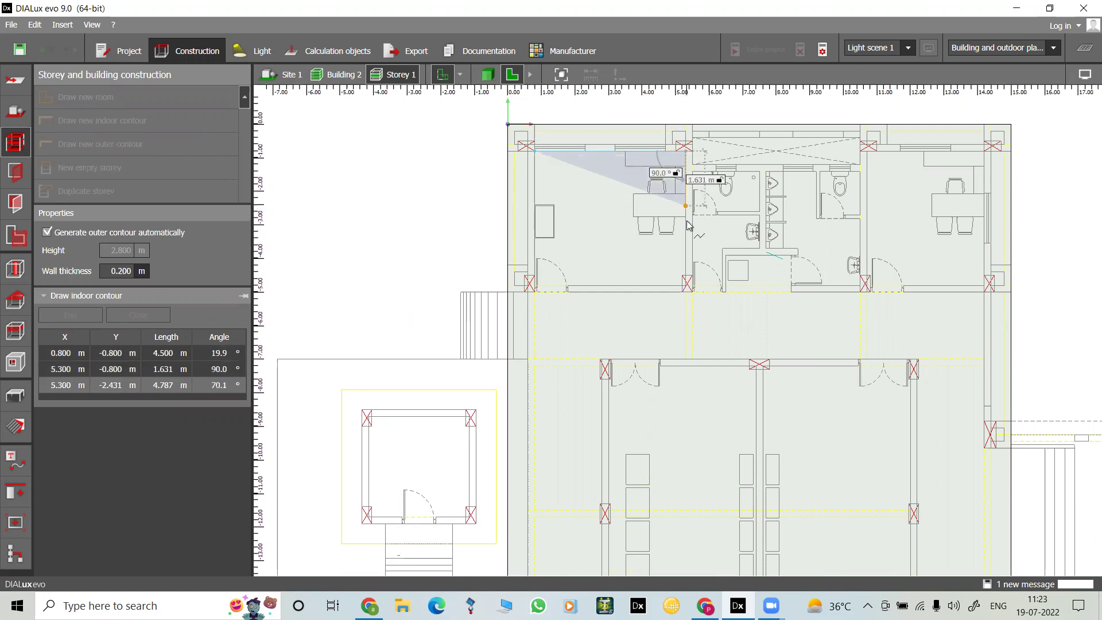
pyautogui.click(685, 275)
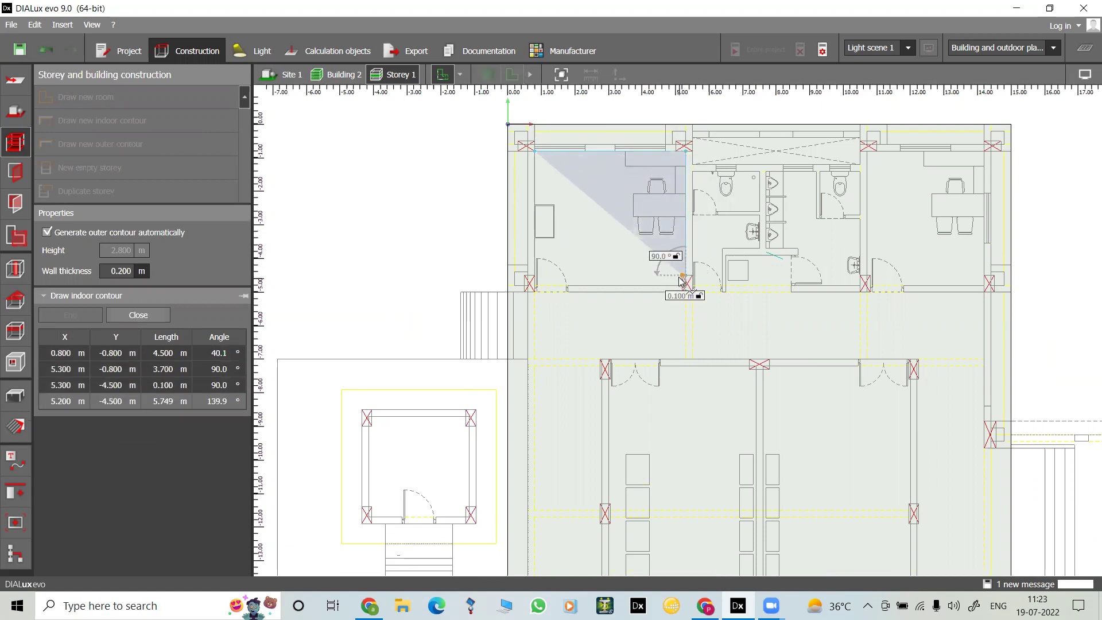
pyautogui.click(681, 278)
pyautogui.click(682, 285)
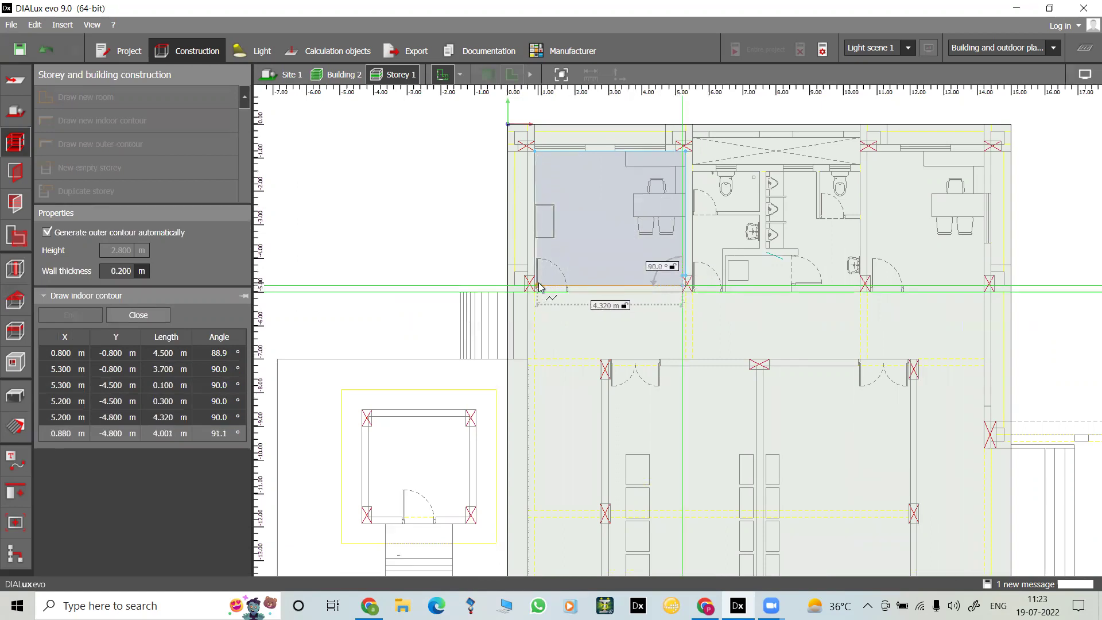
pyautogui.click(537, 285)
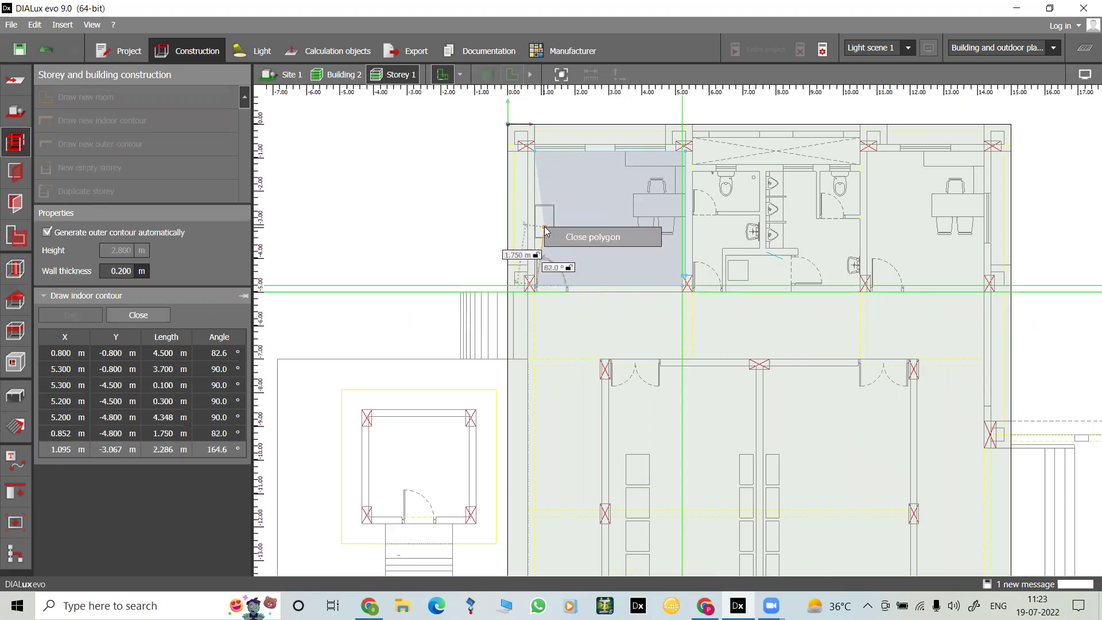
pyautogui.press('Return')
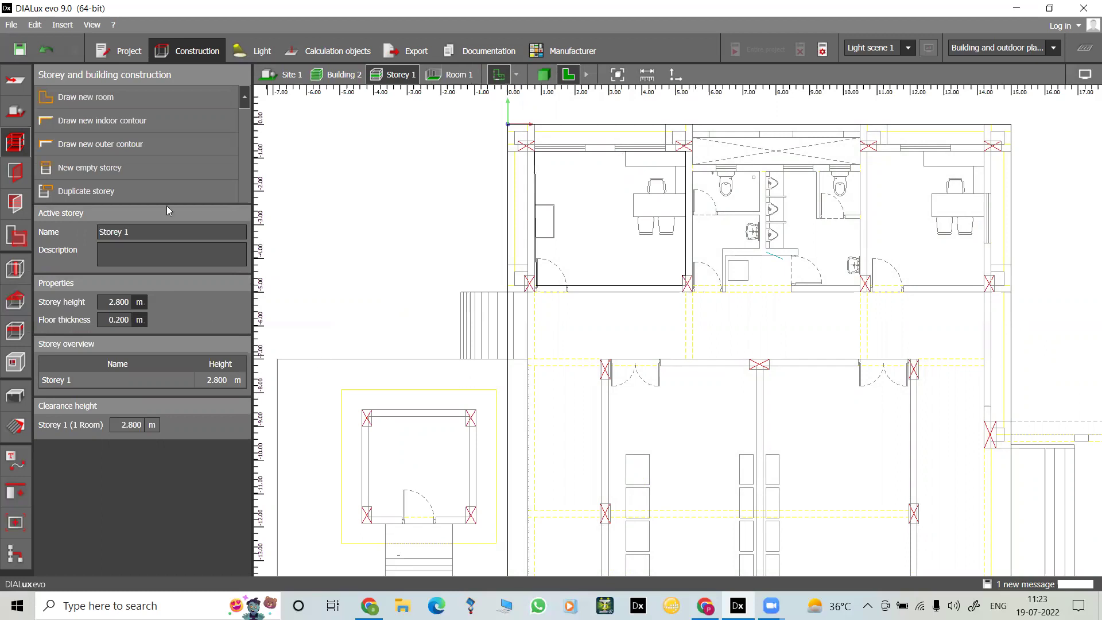
# Step: Draw the toilet room just right of the first office as a closed rectangular room, about 2 m by 1.2 m
pyautogui.click(117, 231)
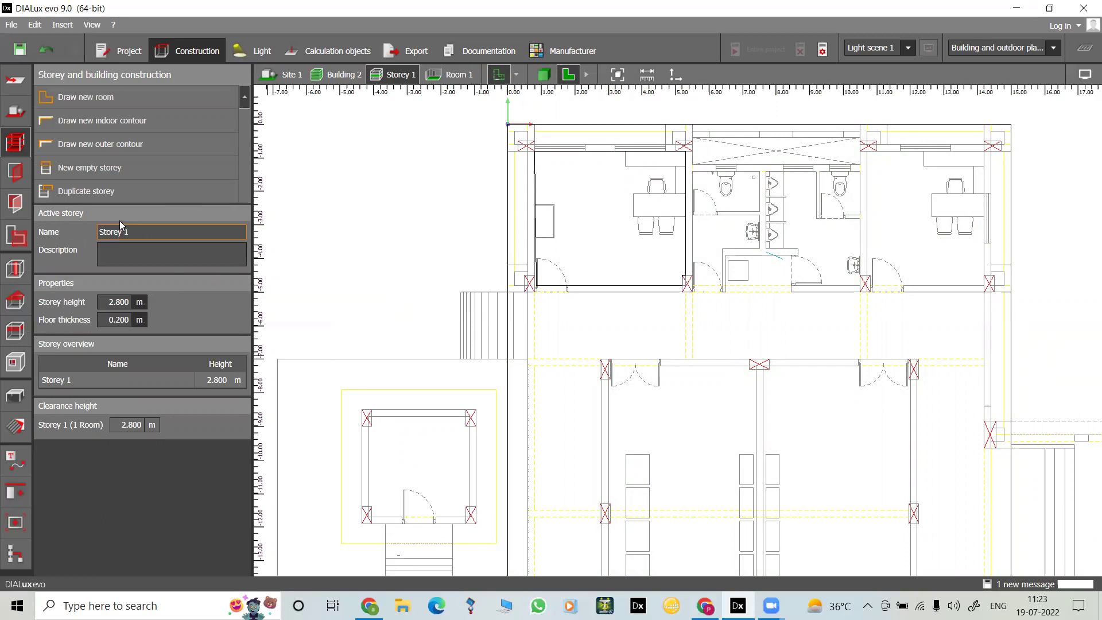
pyautogui.click(86, 97)
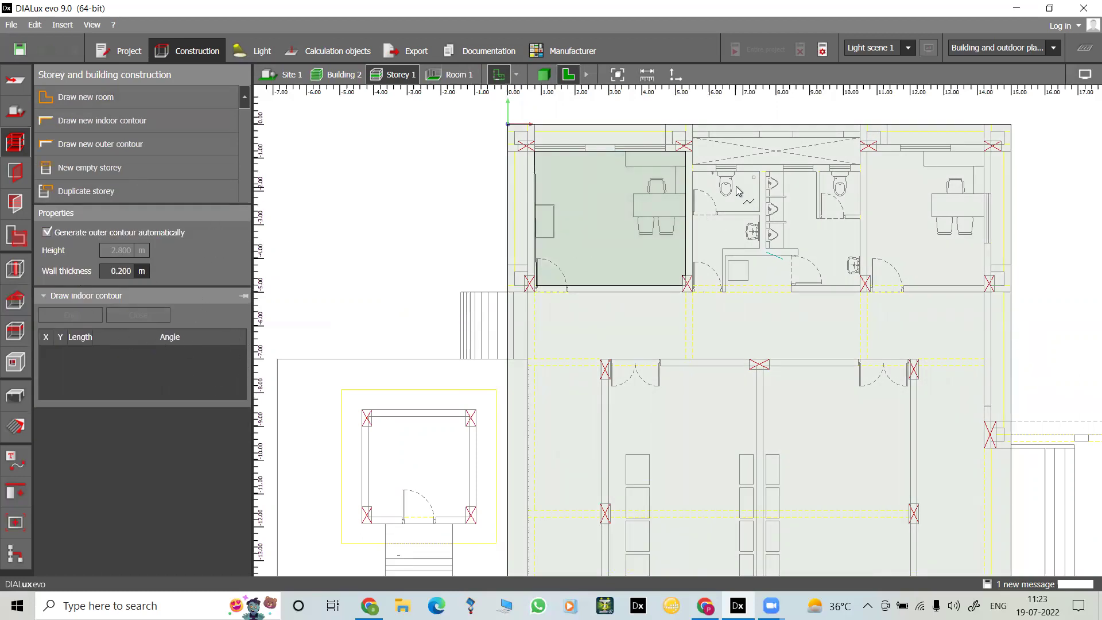
pyautogui.scroll(2, 752, 238)
pyautogui.scroll(1, 739, 218)
pyautogui.click(666, 143)
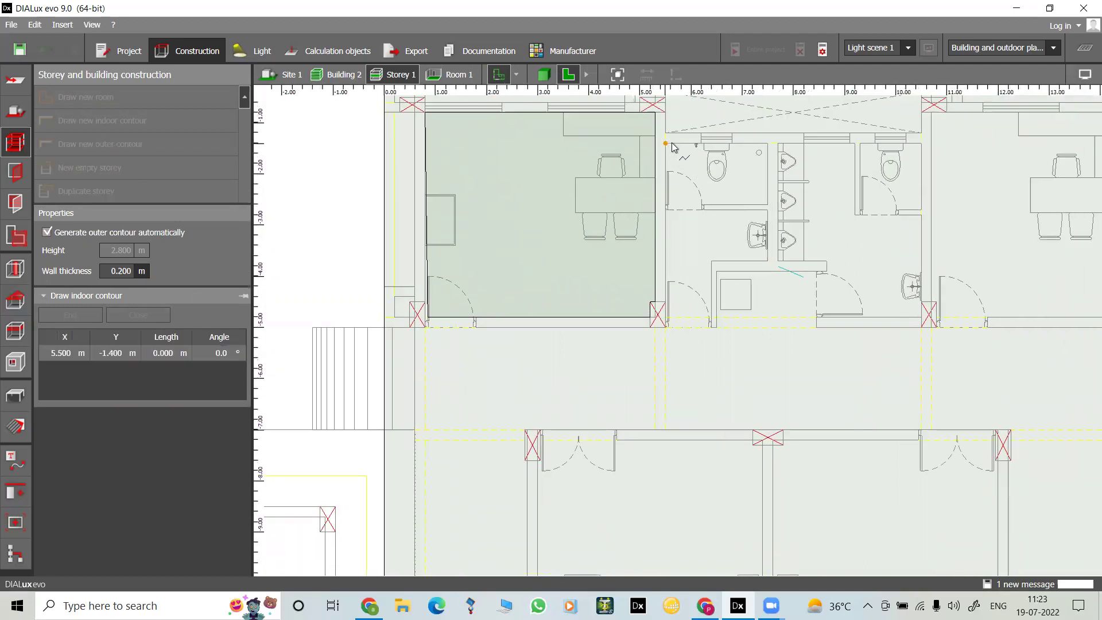
pyautogui.click(767, 144)
pyautogui.click(767, 205)
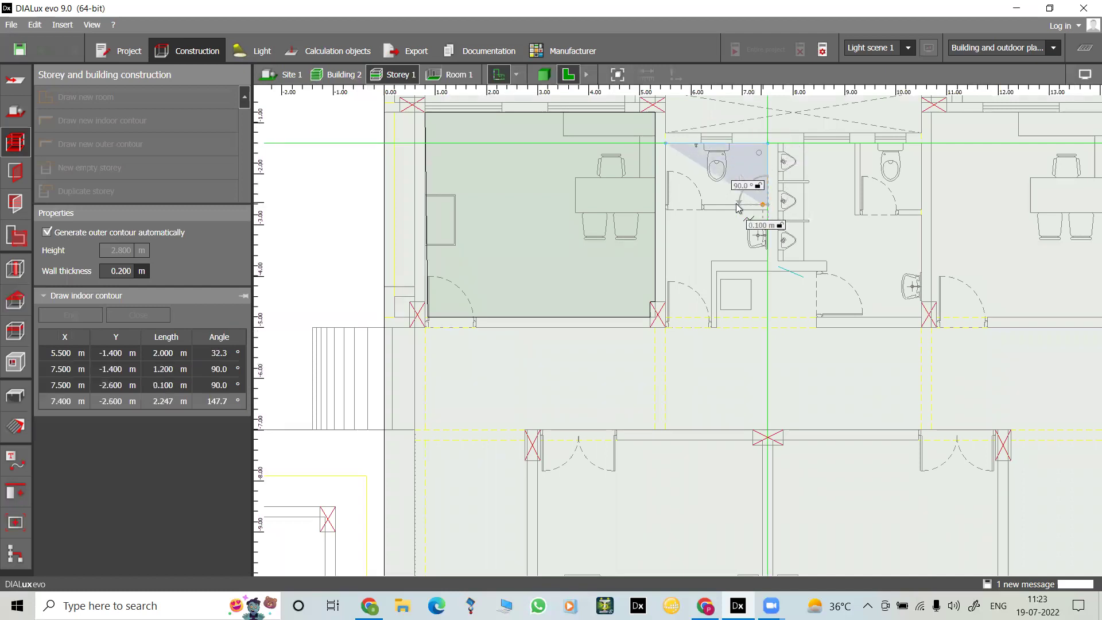
pyautogui.click(665, 206)
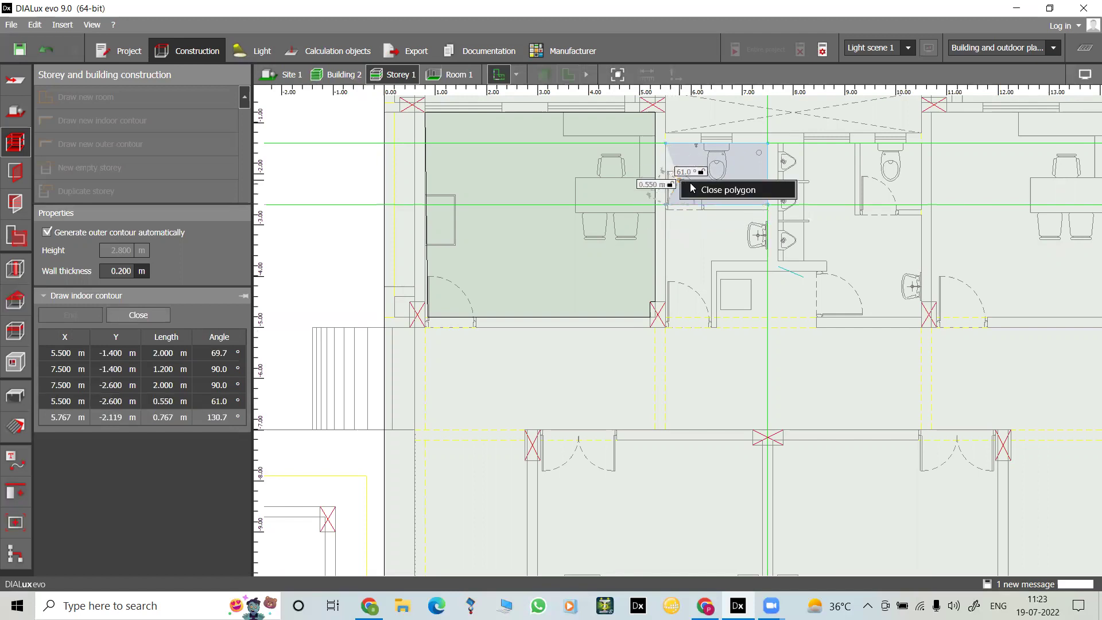
pyautogui.click(697, 189)
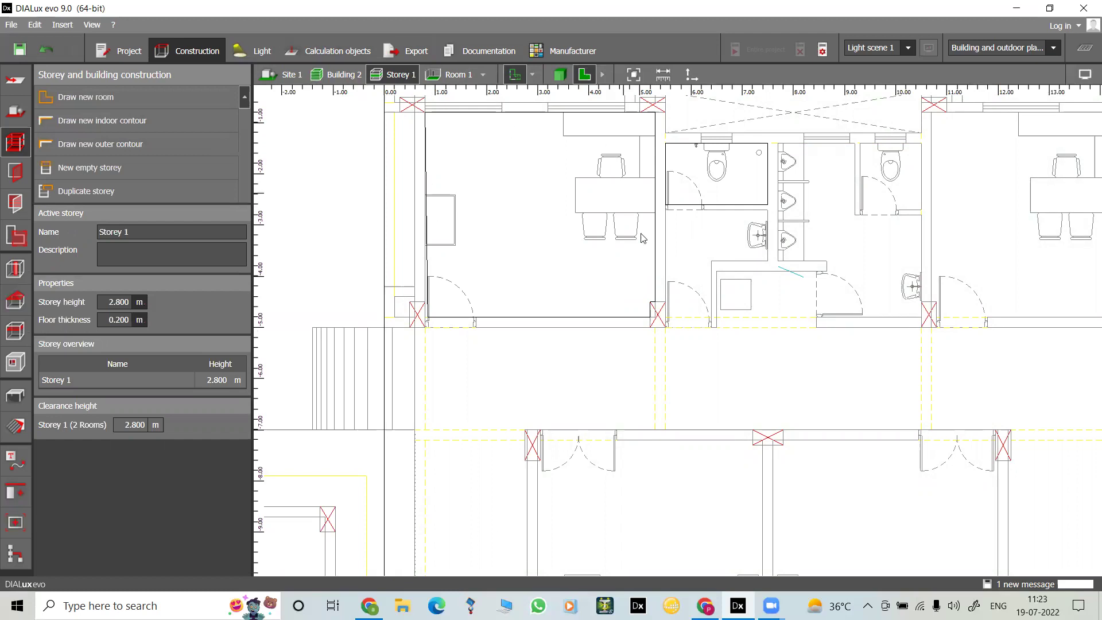
# Step: Draw the small toilet cubicle beside the upper-right office as a closed room, about 1.2 m by 1.3 m
pyautogui.click(52, 99)
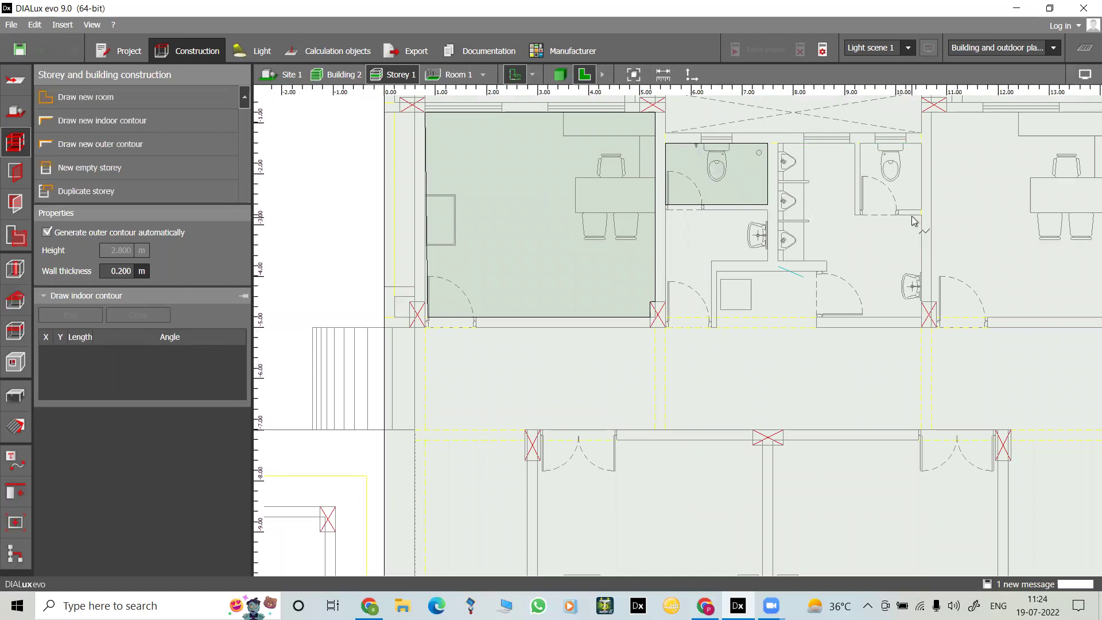
pyautogui.click(860, 144)
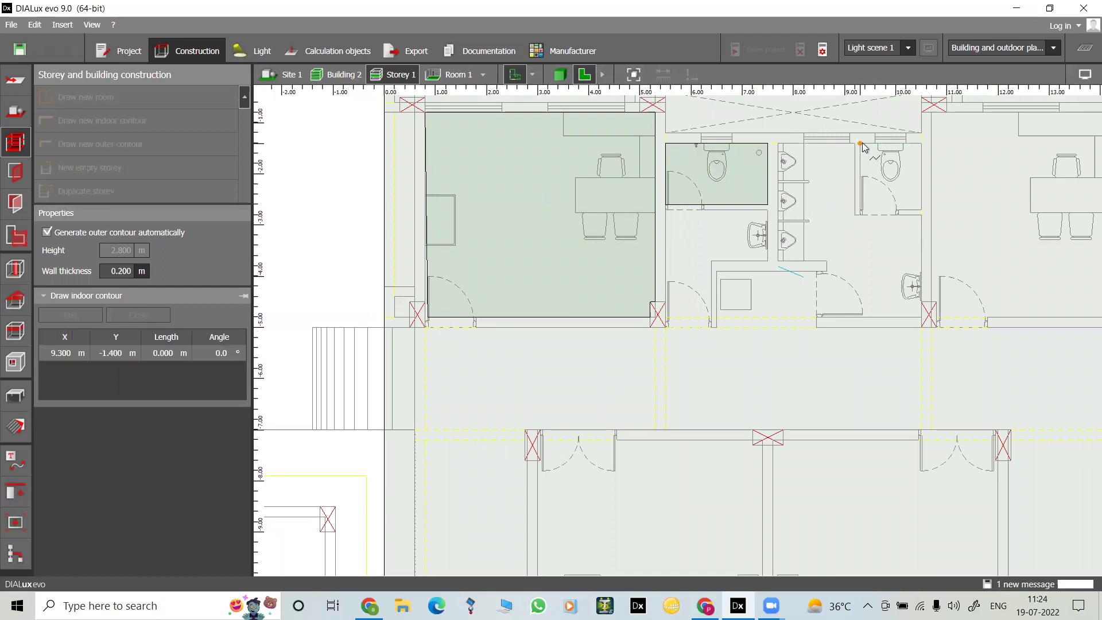
pyautogui.click(923, 168)
pyautogui.click(919, 209)
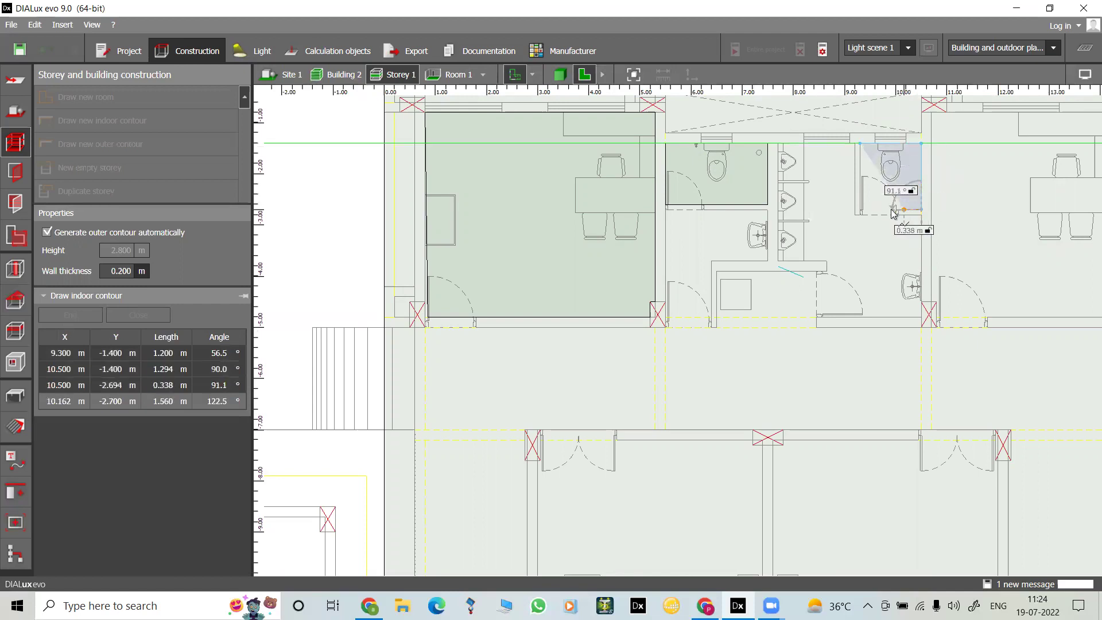
pyautogui.click(860, 210)
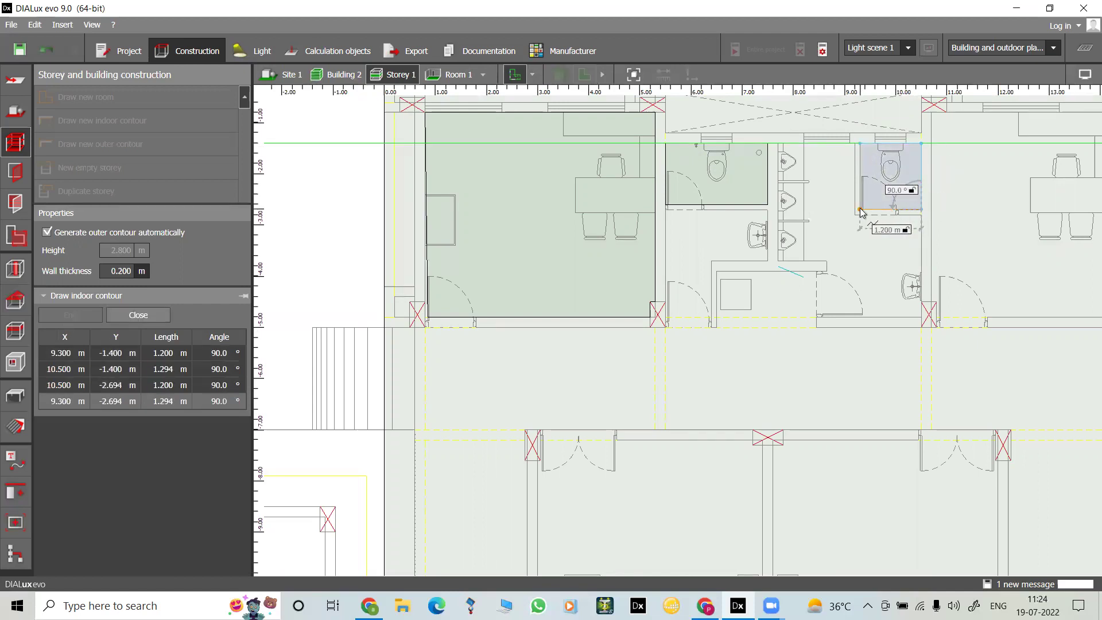
pyautogui.rightClick(864, 193)
pyautogui.click(877, 202)
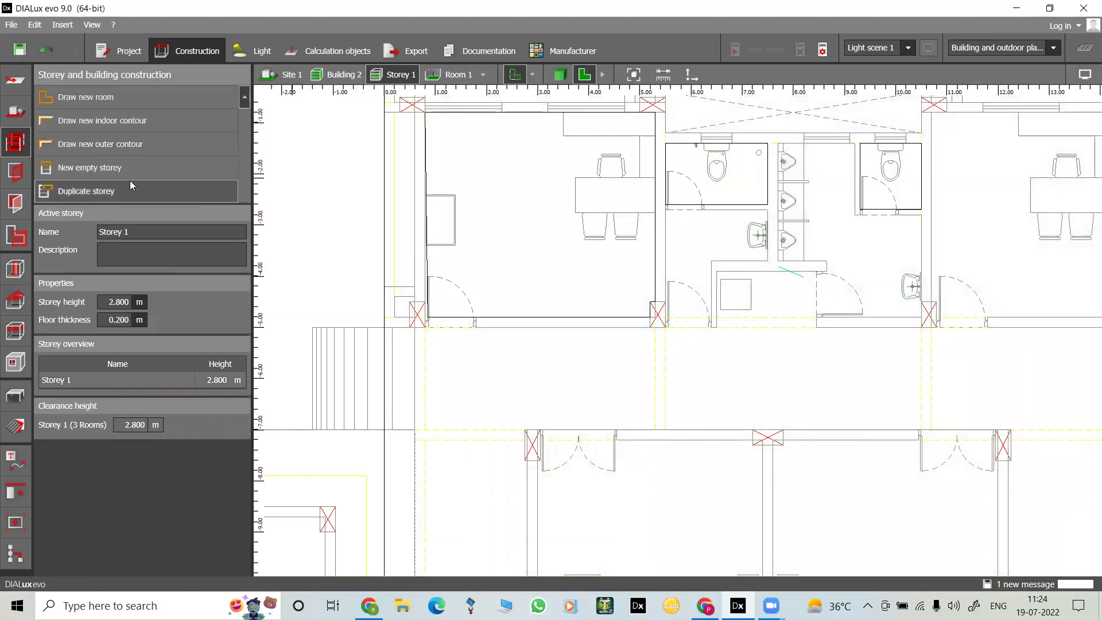
# Step: Draw the L-shaped washroom below the first toilet as a closed room, about 2 m wide and 2.1 m deep
pyautogui.click(94, 101)
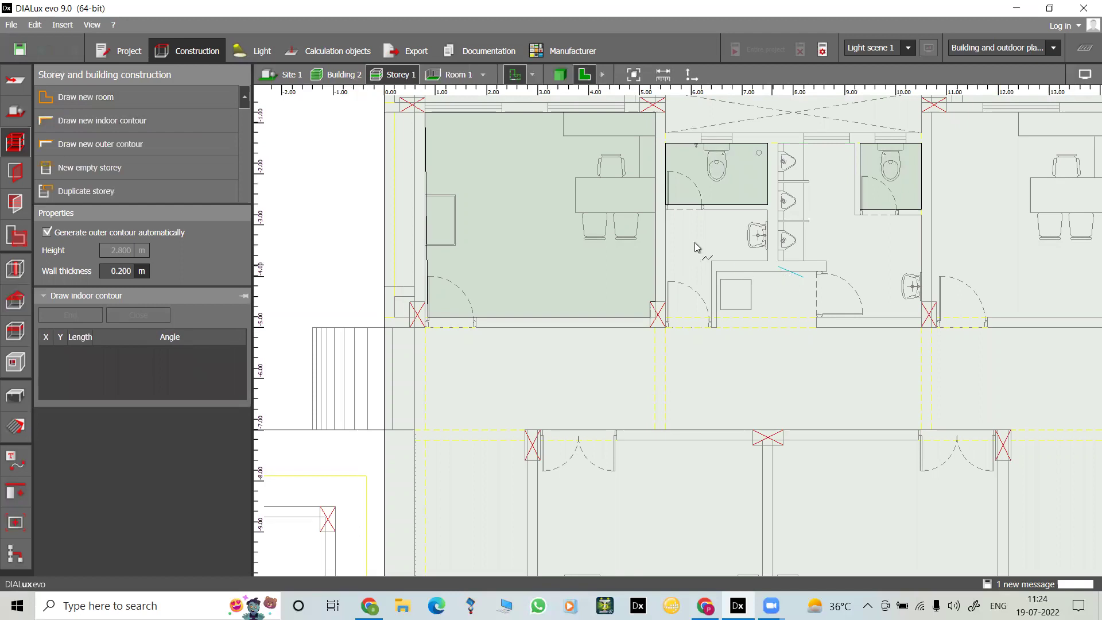
pyautogui.click(667, 210)
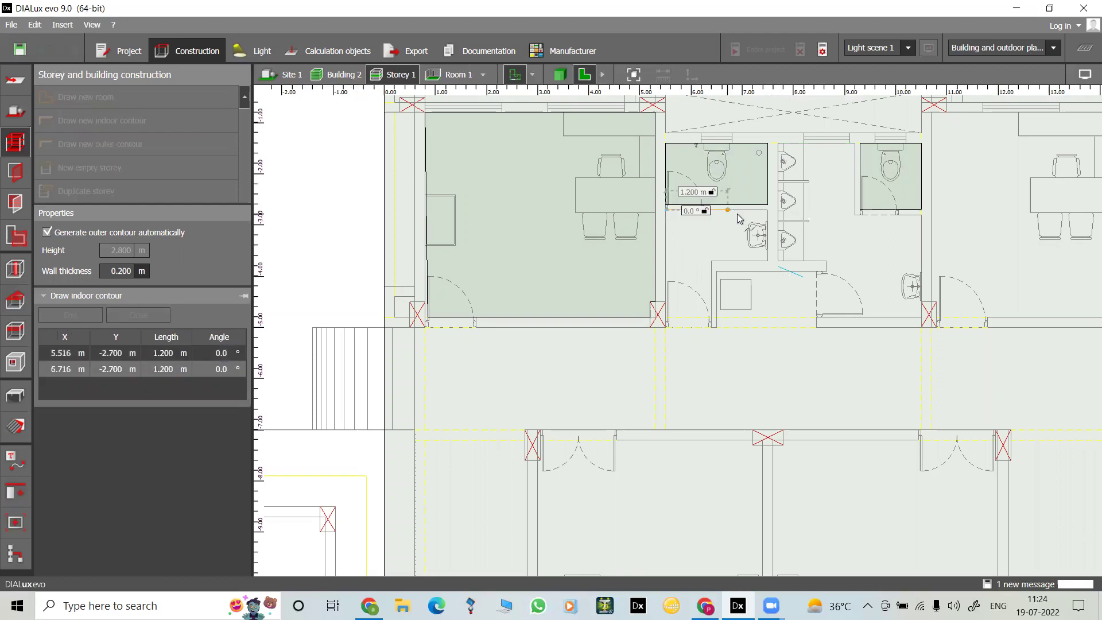
pyautogui.click(772, 212)
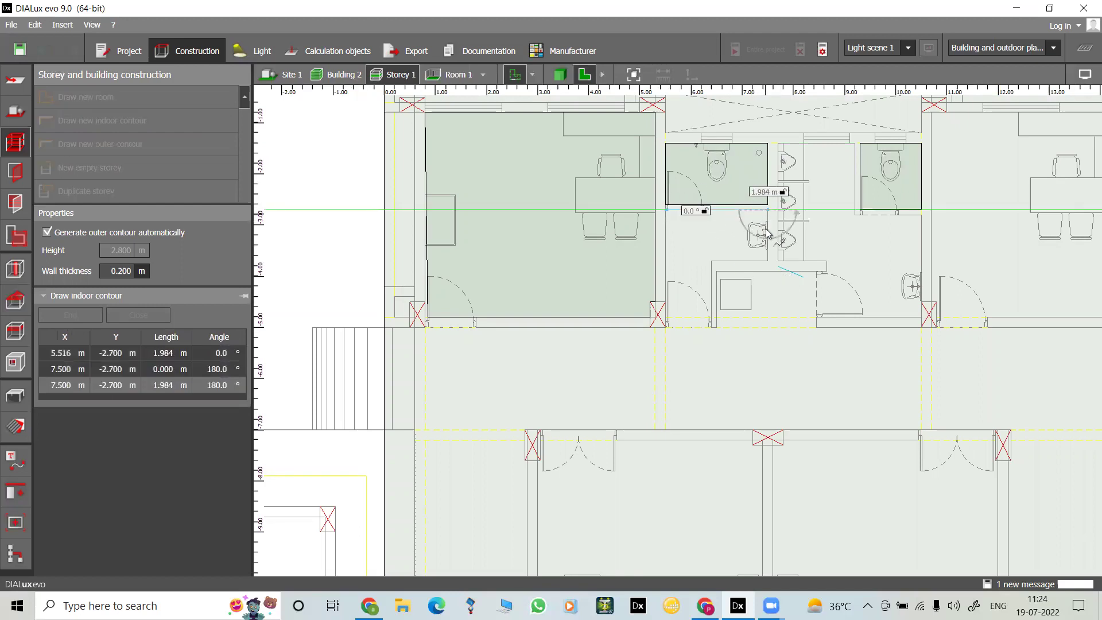
pyautogui.click(767, 261)
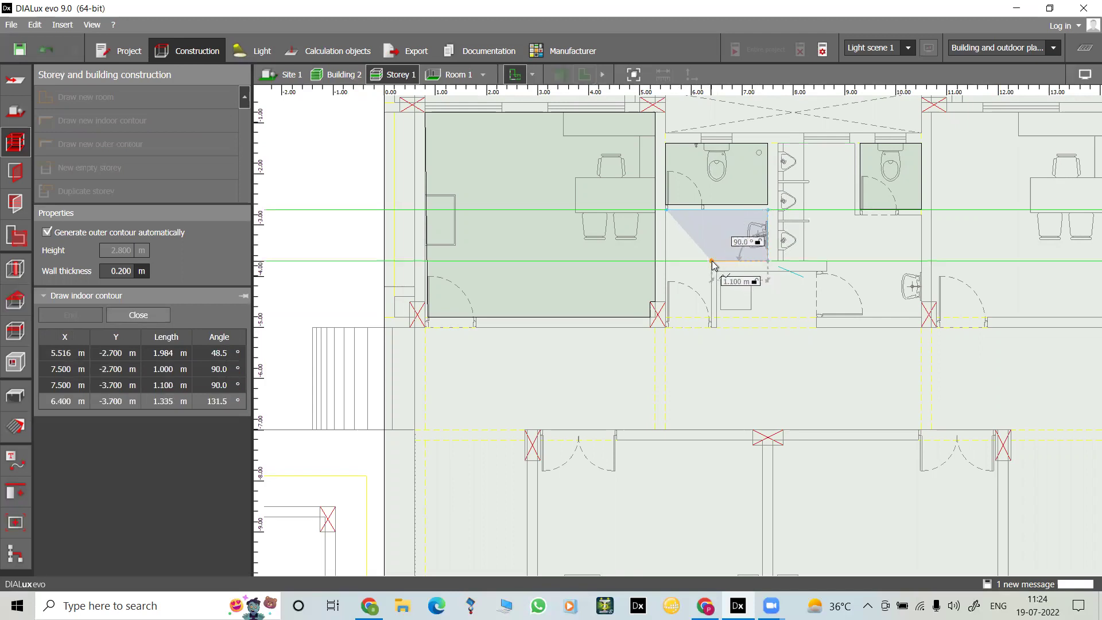
pyautogui.click(711, 262)
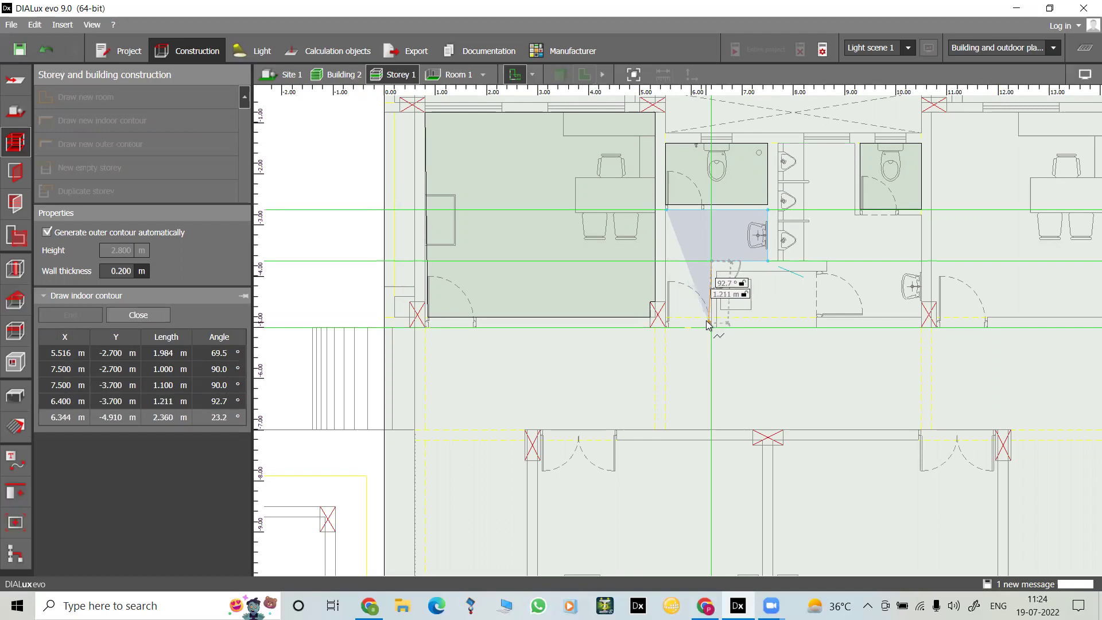
pyautogui.click(707, 318)
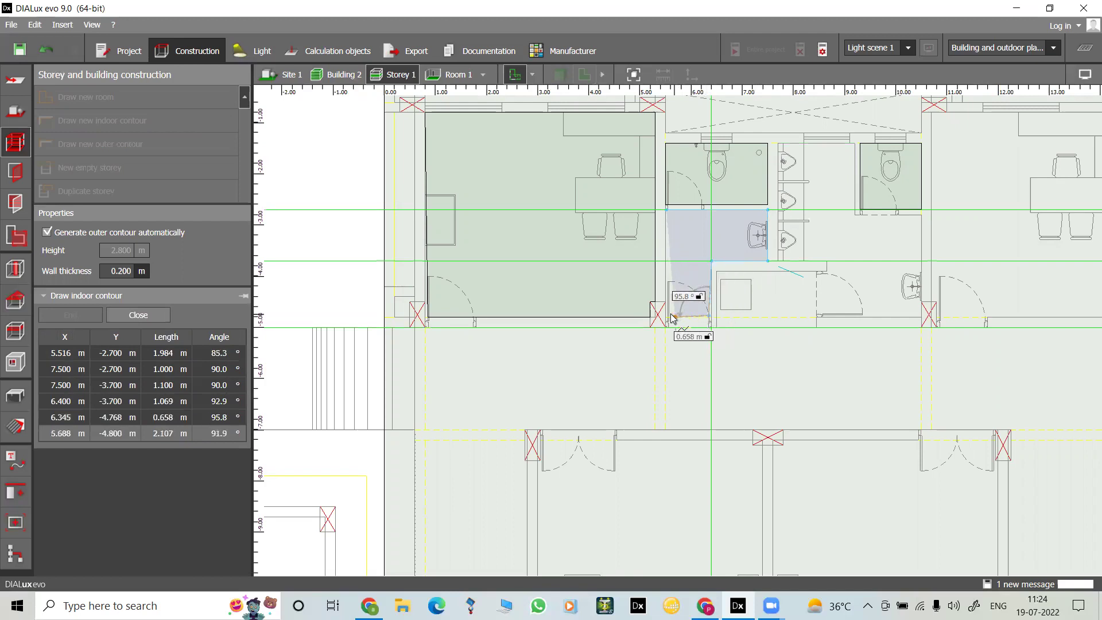
pyautogui.click(670, 315)
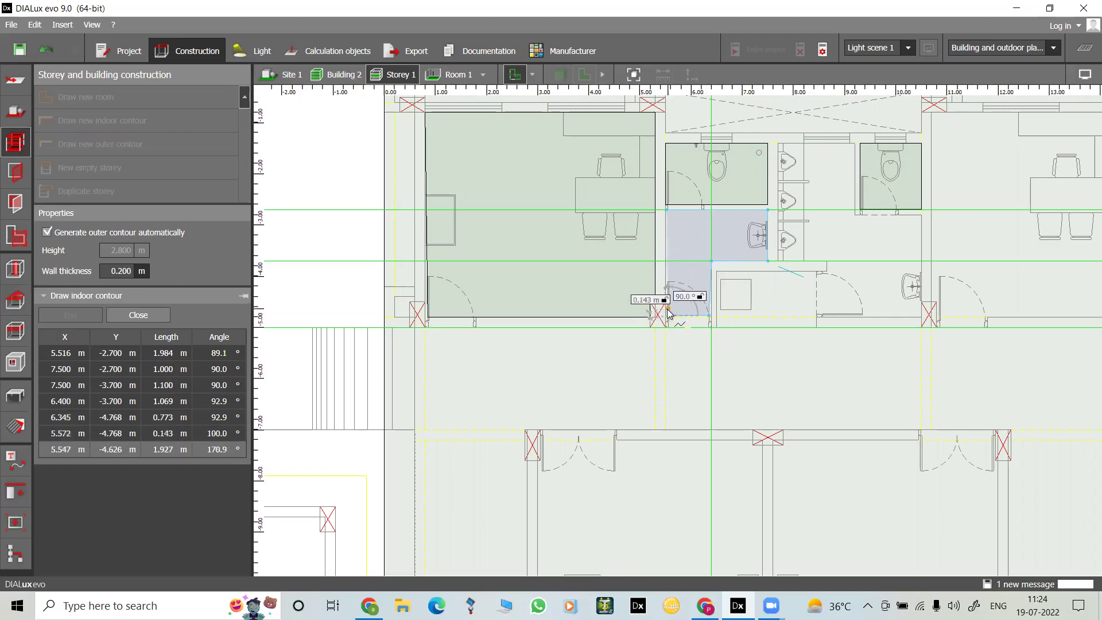
pyautogui.click(668, 317)
pyautogui.rightClick(677, 294)
pyautogui.click(697, 303)
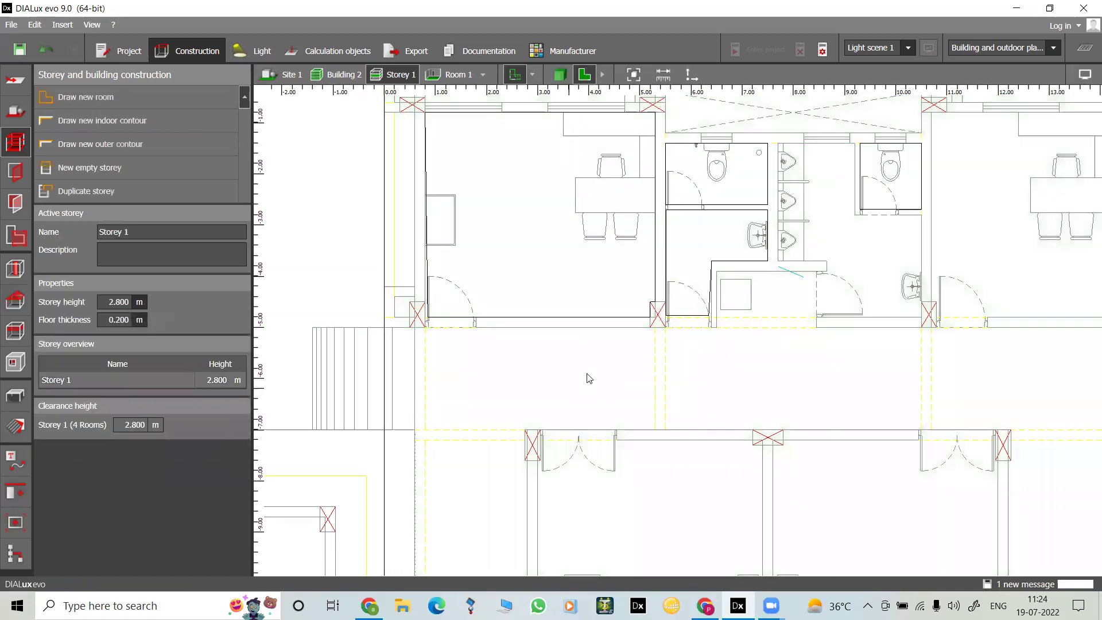
# Step: Draw the stepped washroom containing the urinals, left of and below the small toilet cubicle, as a closed room about 2.8 m wide and 3.4 m deep
pyautogui.click(75, 98)
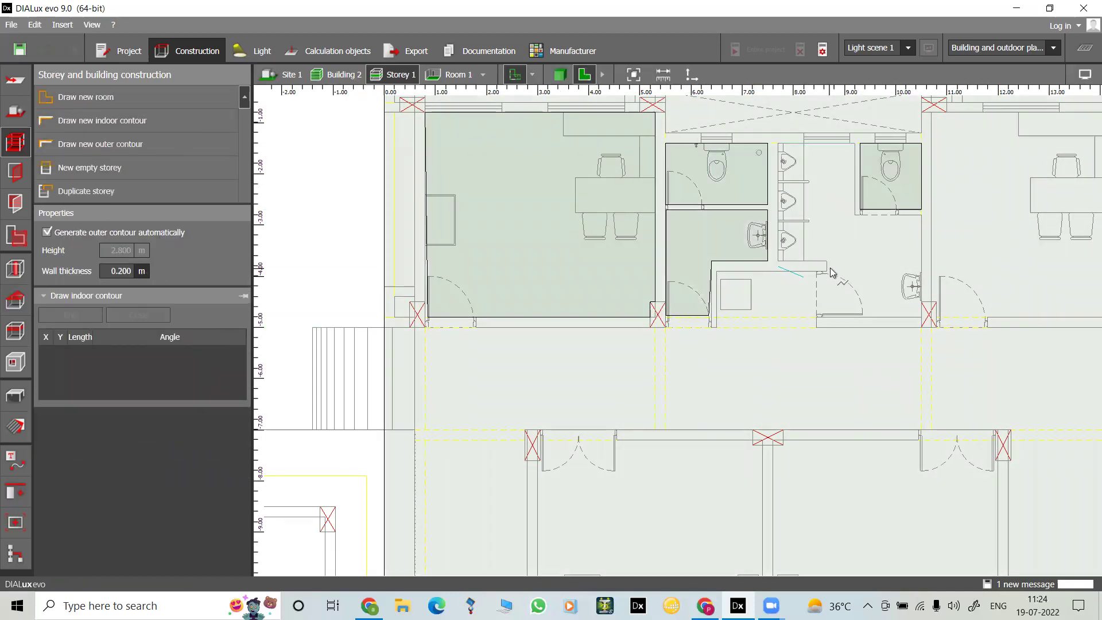
pyautogui.click(778, 145)
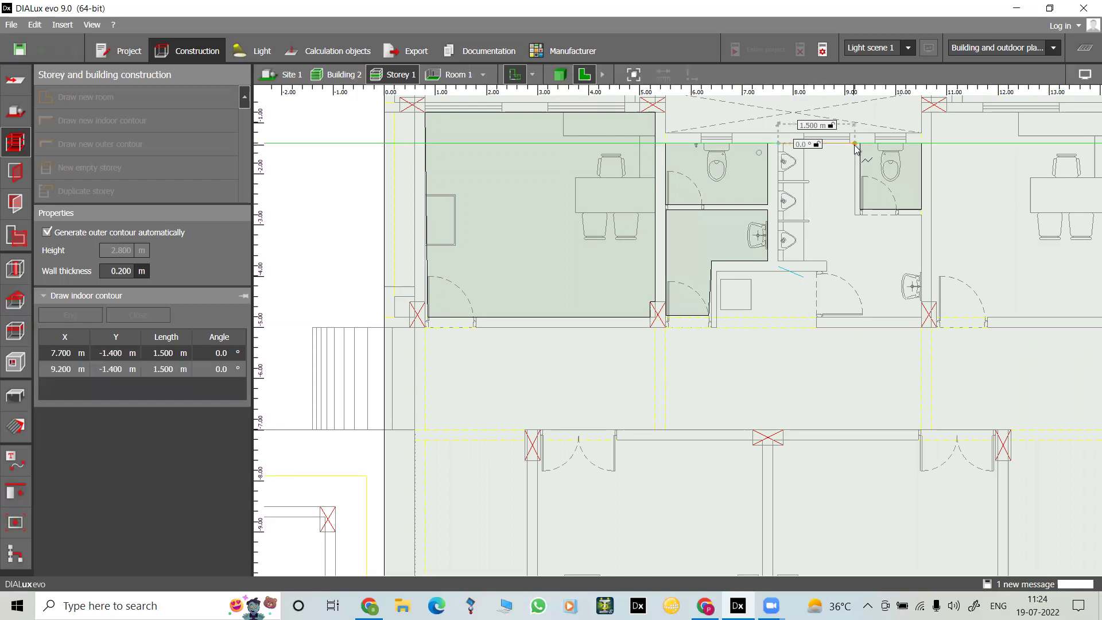
pyautogui.click(855, 144)
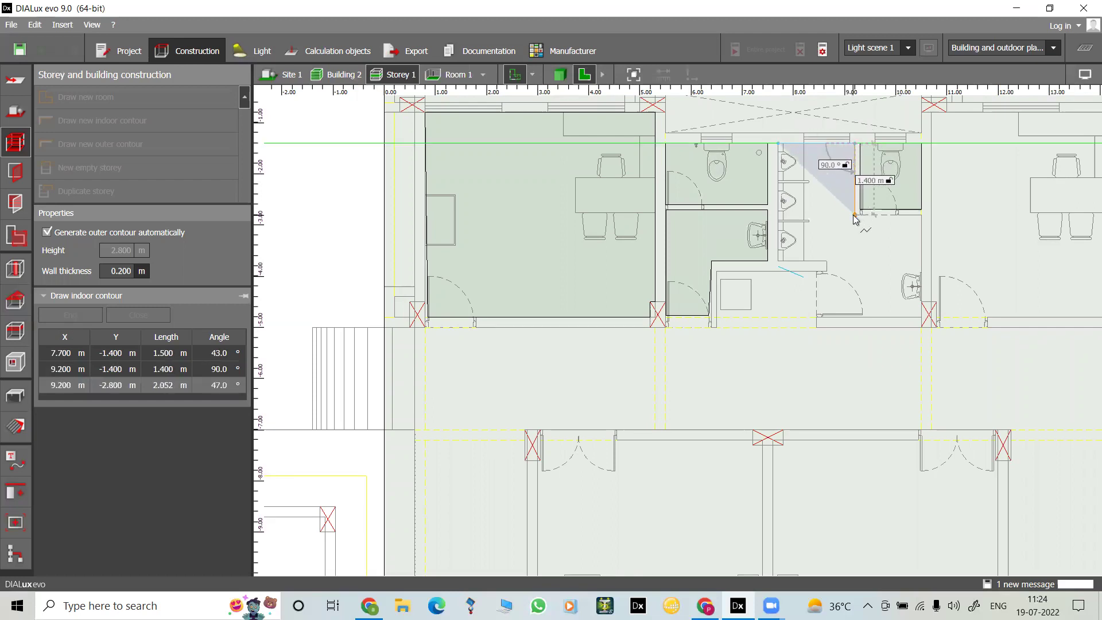
pyautogui.click(855, 216)
pyautogui.click(921, 216)
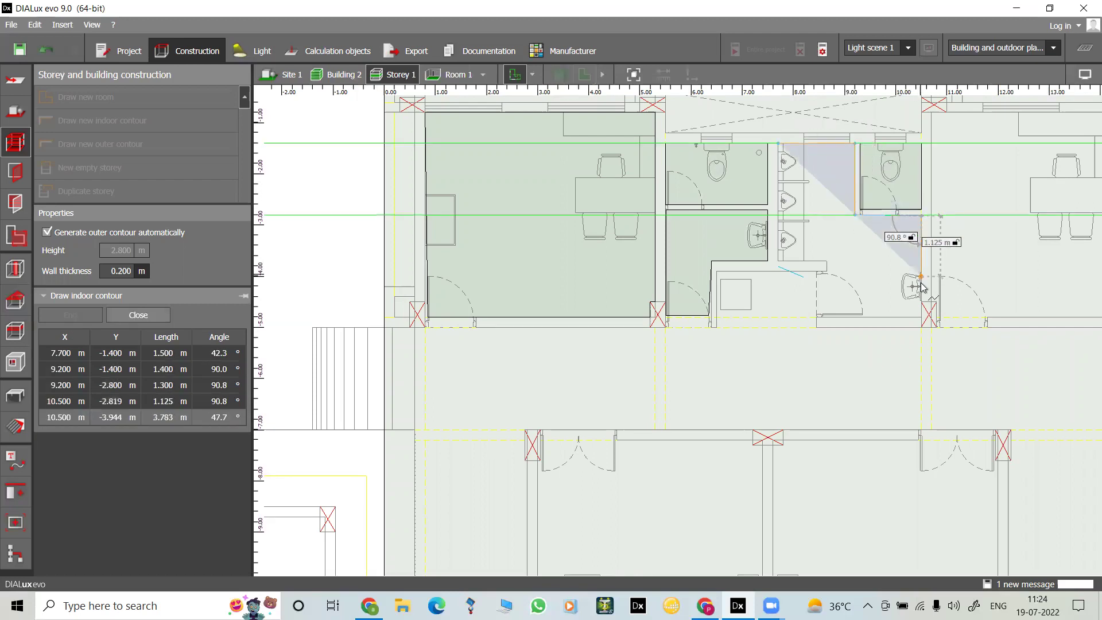
pyautogui.click(922, 316)
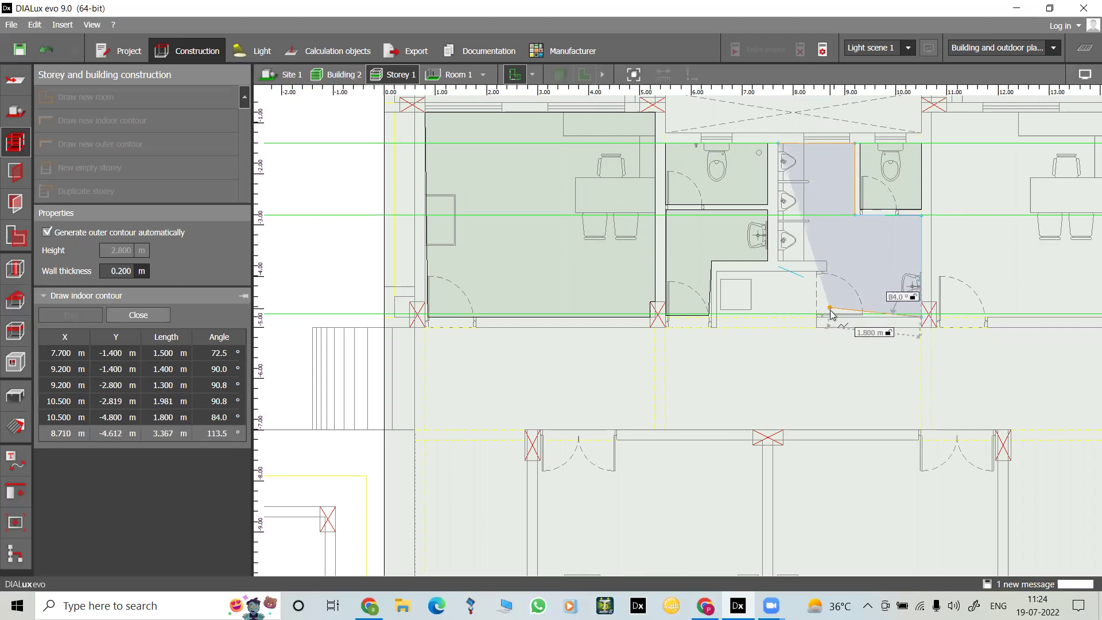
pyautogui.click(830, 315)
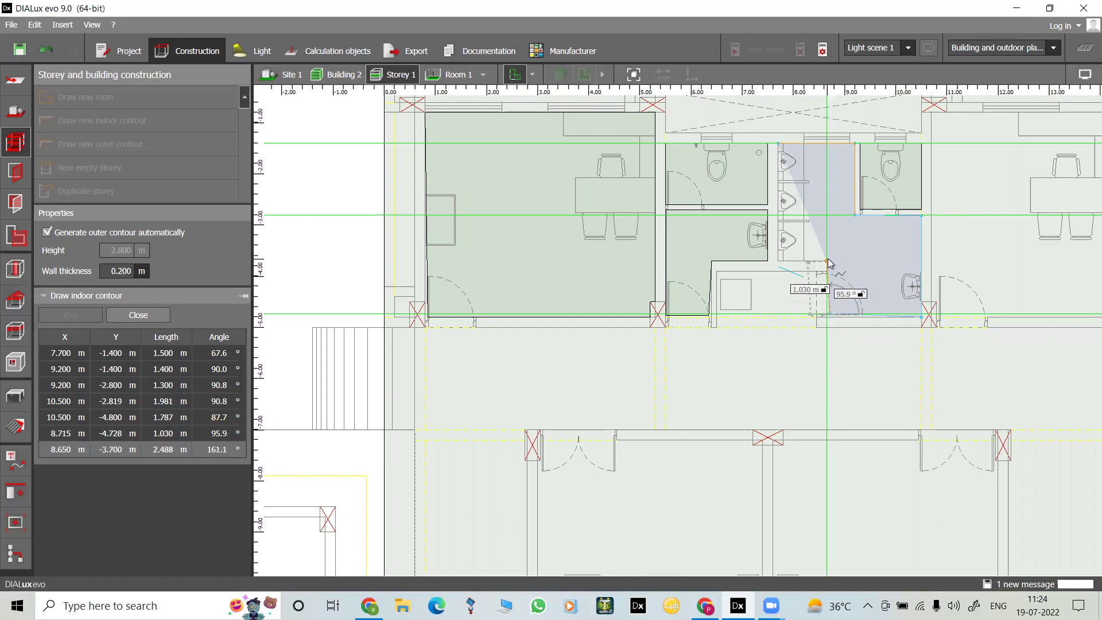
pyautogui.click(828, 262)
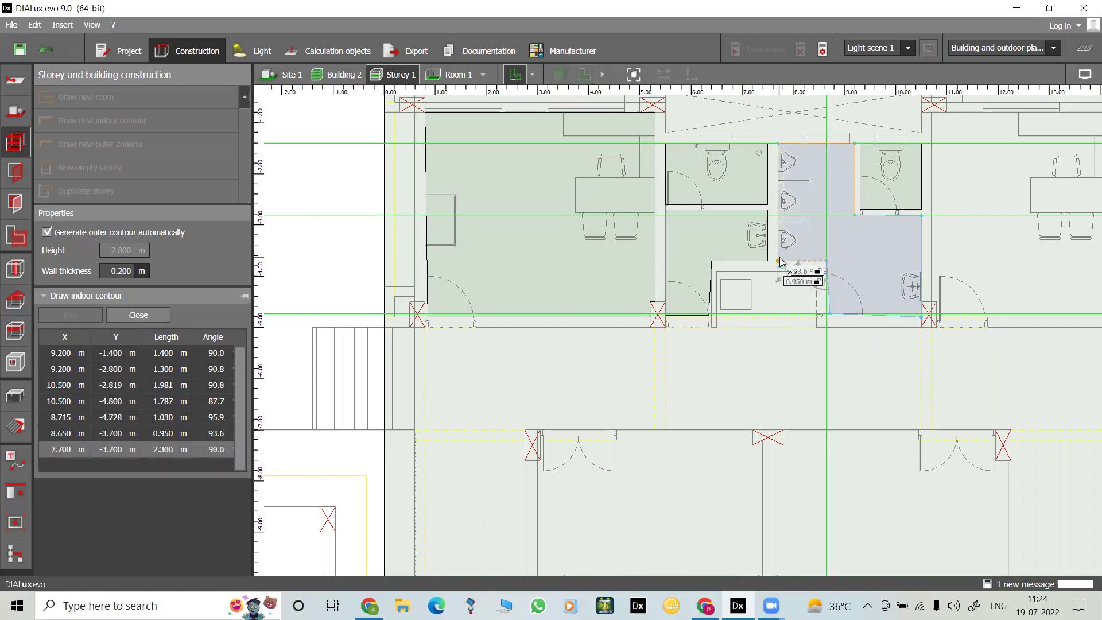
pyautogui.rightClick(781, 226)
pyautogui.click(814, 233)
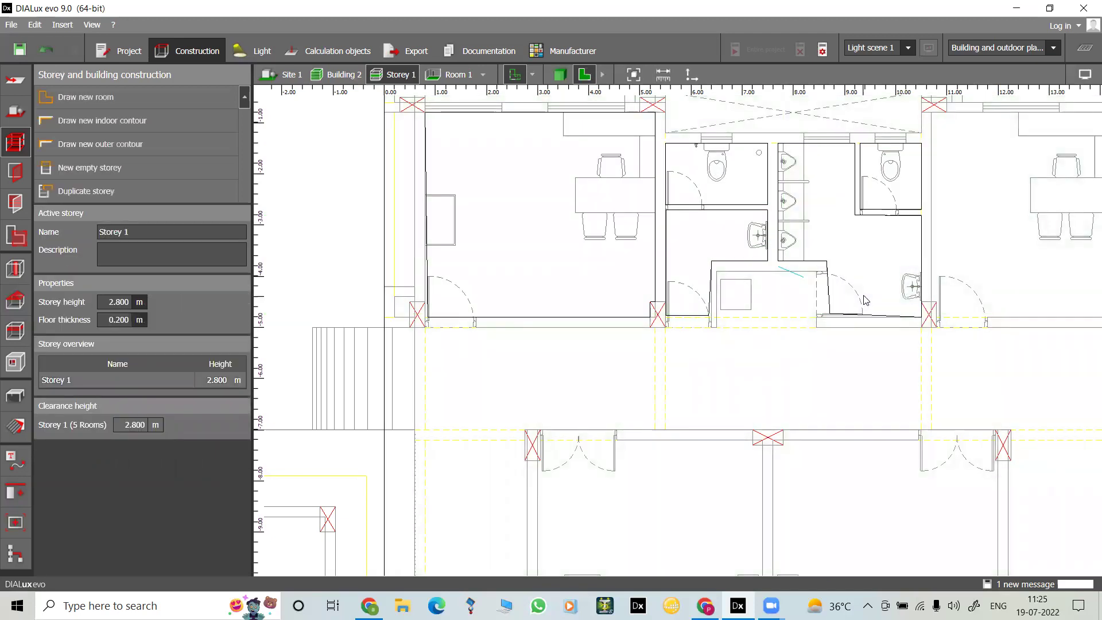
# Step: Decline the save reminder and draw the upper-right office as a closed room, about 3.45 m by 4 m, with a notch around its lower-left column
pyautogui.scroll(-1, 865, 300)
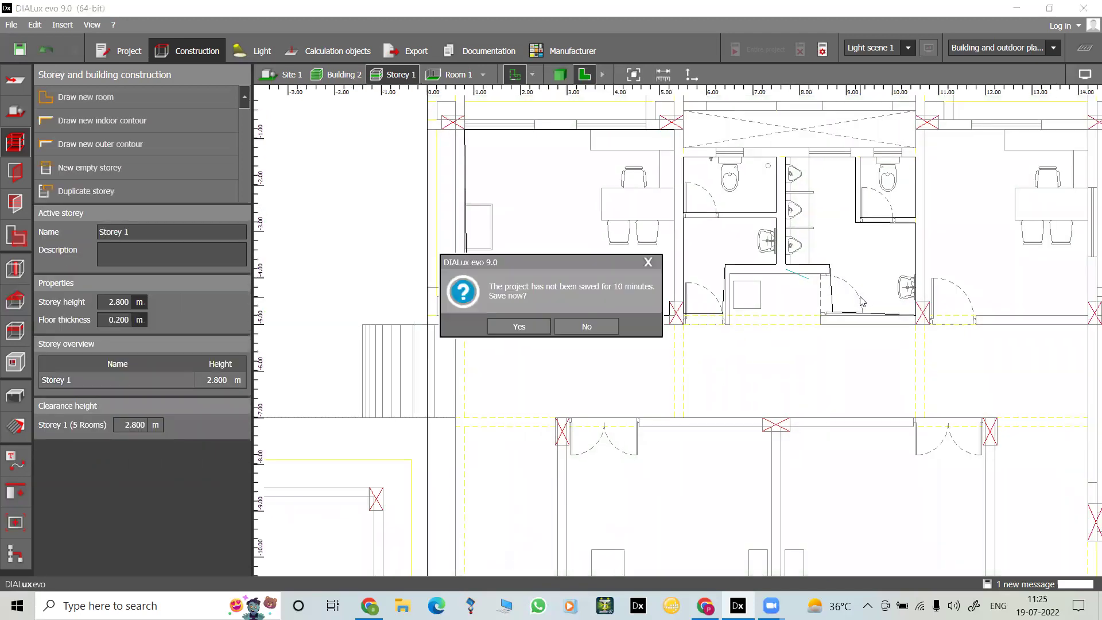
pyautogui.click(597, 326)
pyautogui.scroll(-1, 906, 280)
pyautogui.moveTo(987, 283)
pyautogui.mouseDown(button='middle')
pyautogui.moveTo(661, 327)
pyautogui.moveTo(772, 276)
pyautogui.mouseUp(button='middle')
pyautogui.click(127, 99)
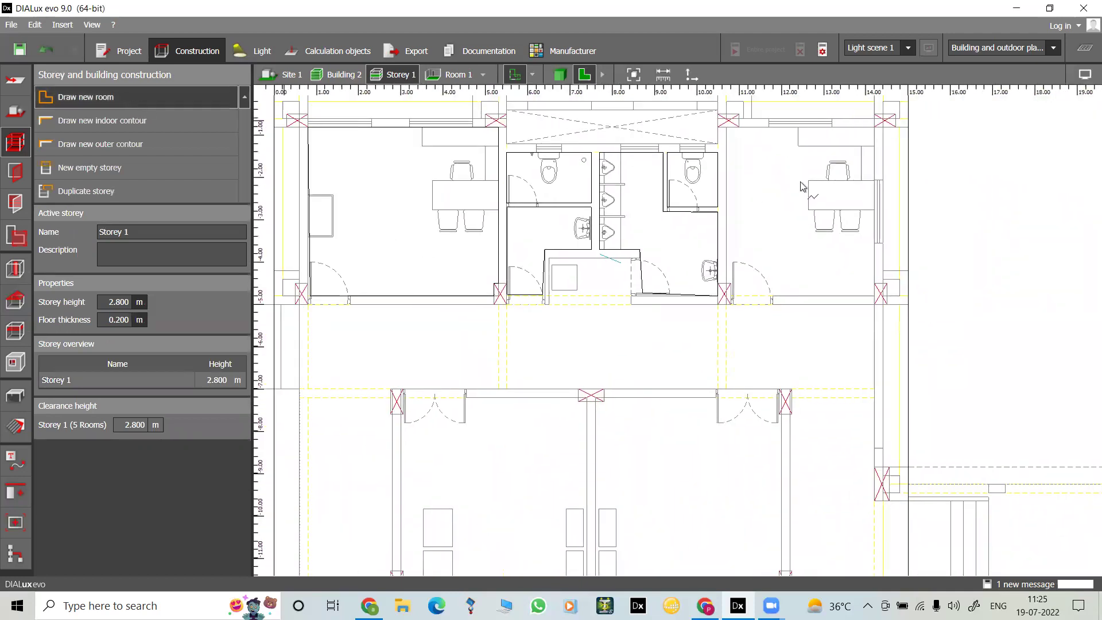
pyautogui.scroll(1, 735, 150)
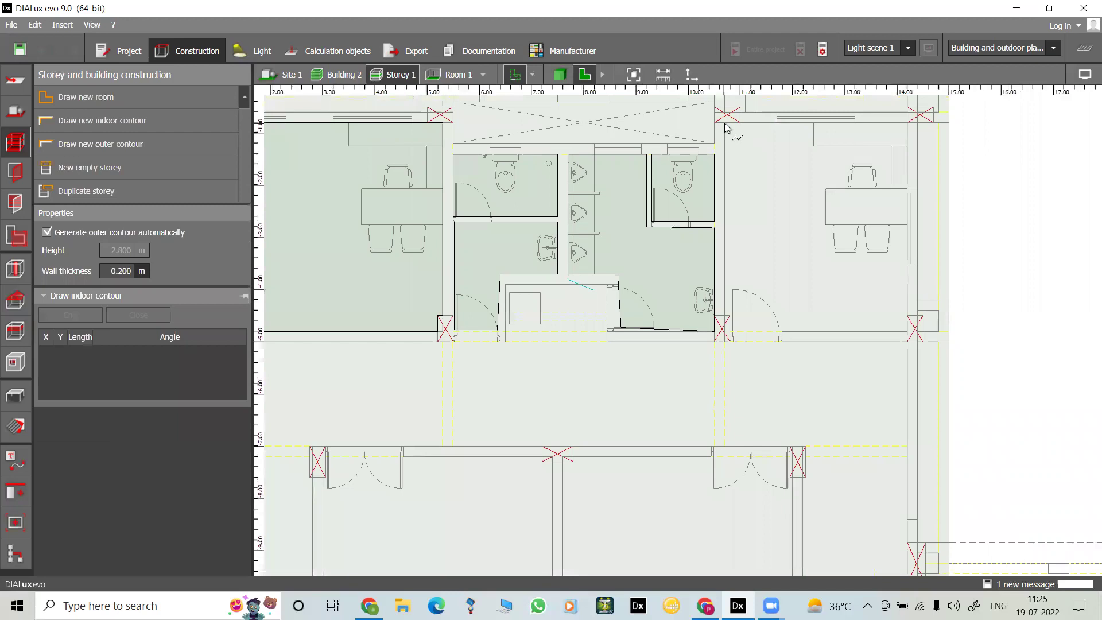
pyautogui.click(730, 136)
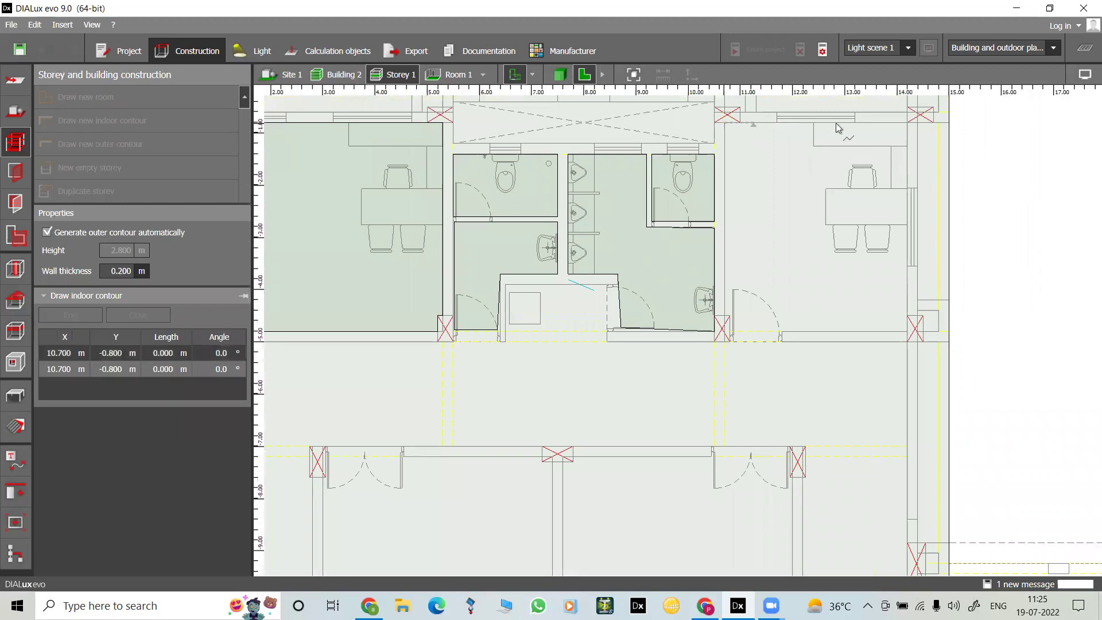
pyautogui.click(904, 124)
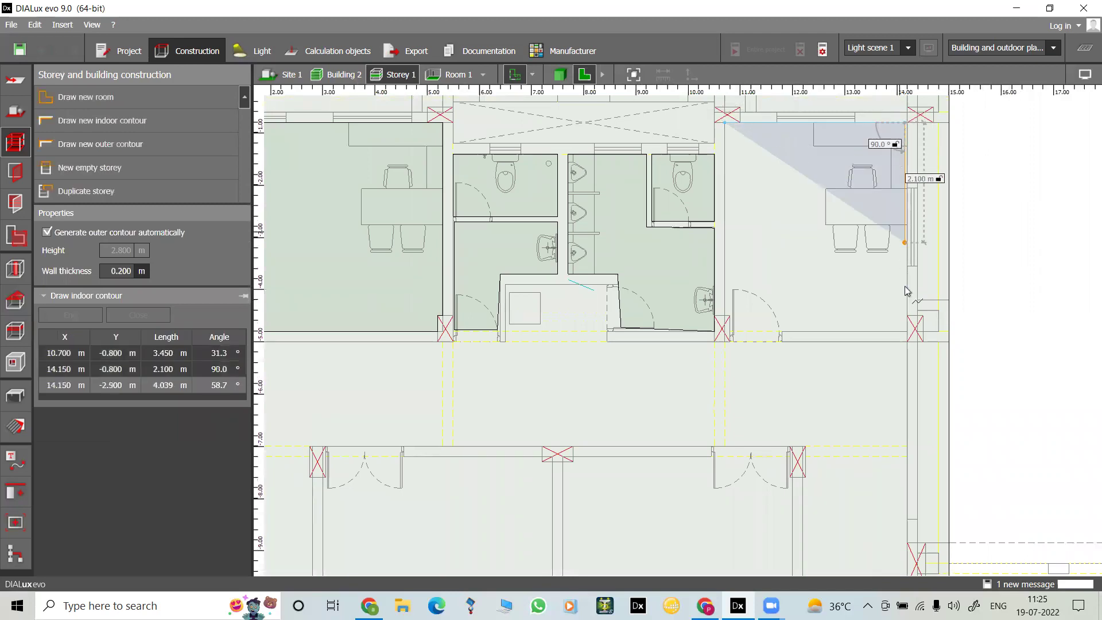
pyautogui.click(904, 332)
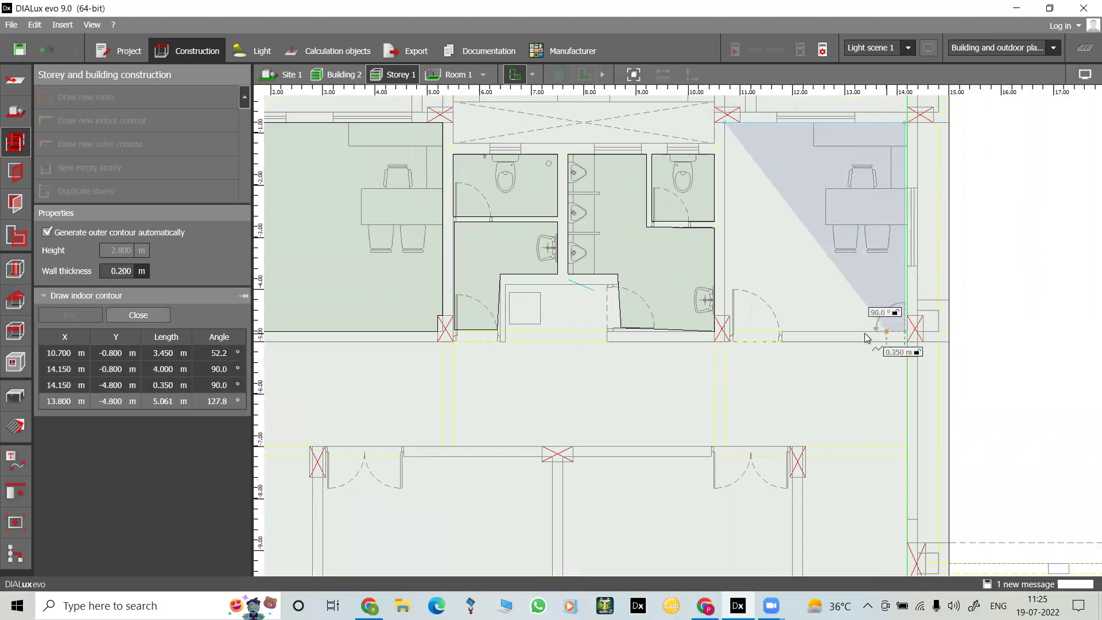
pyautogui.click(730, 332)
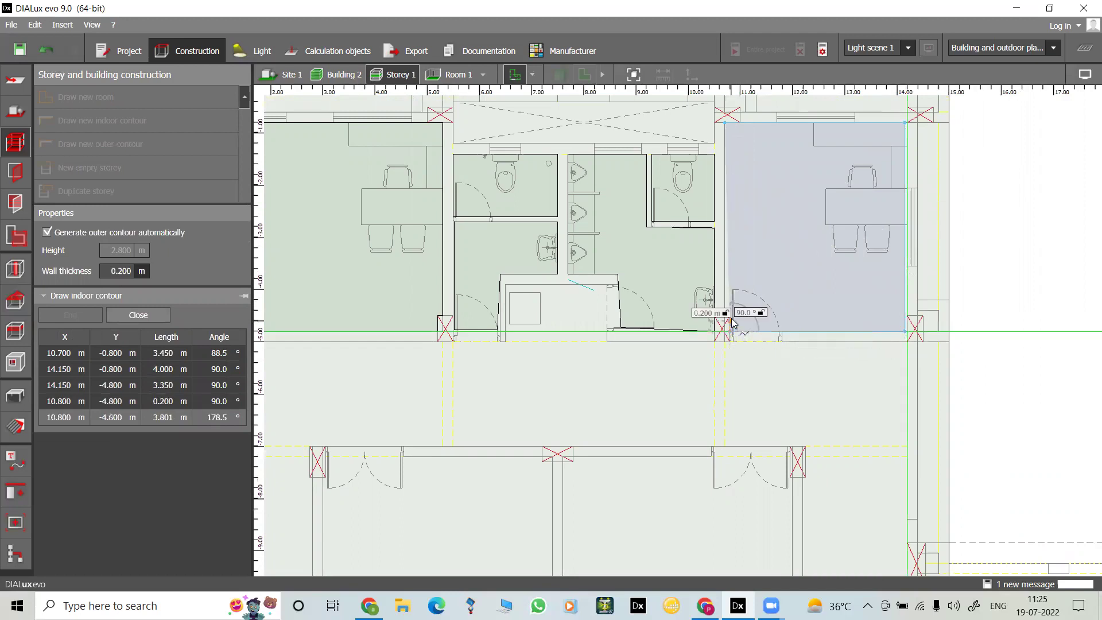
pyautogui.click(730, 316)
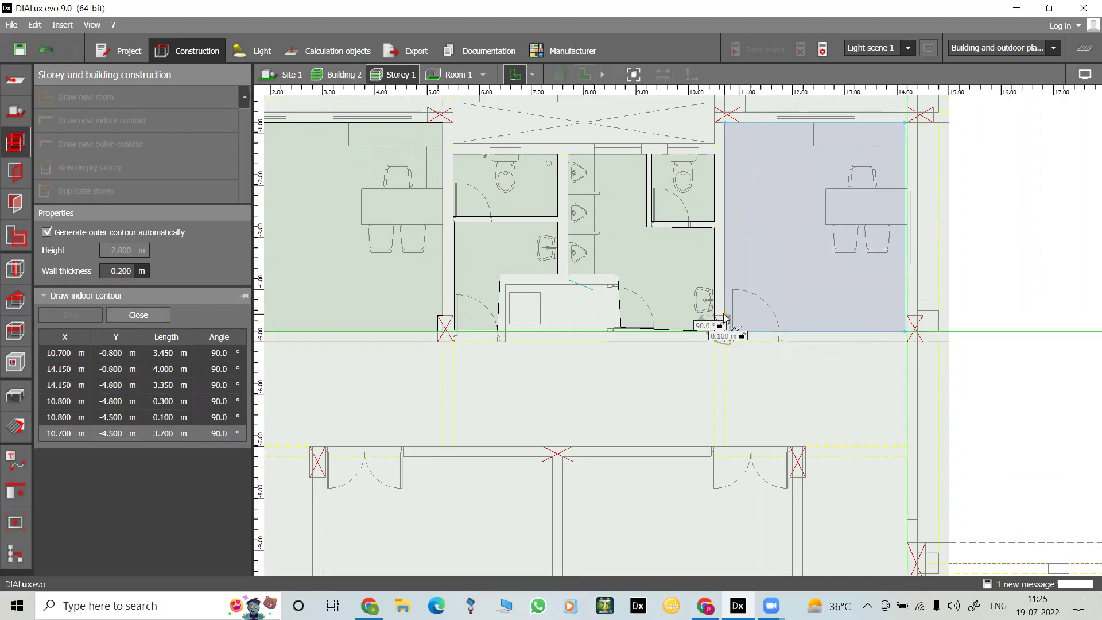
pyautogui.click(724, 317)
pyautogui.click(725, 273)
# Step: Outline one room across the plan's lower row: bottom edge about 13.4 m, right edge about 4 m, upper edge to the column beside the toilet
pyautogui.scroll(-5, 823, 370)
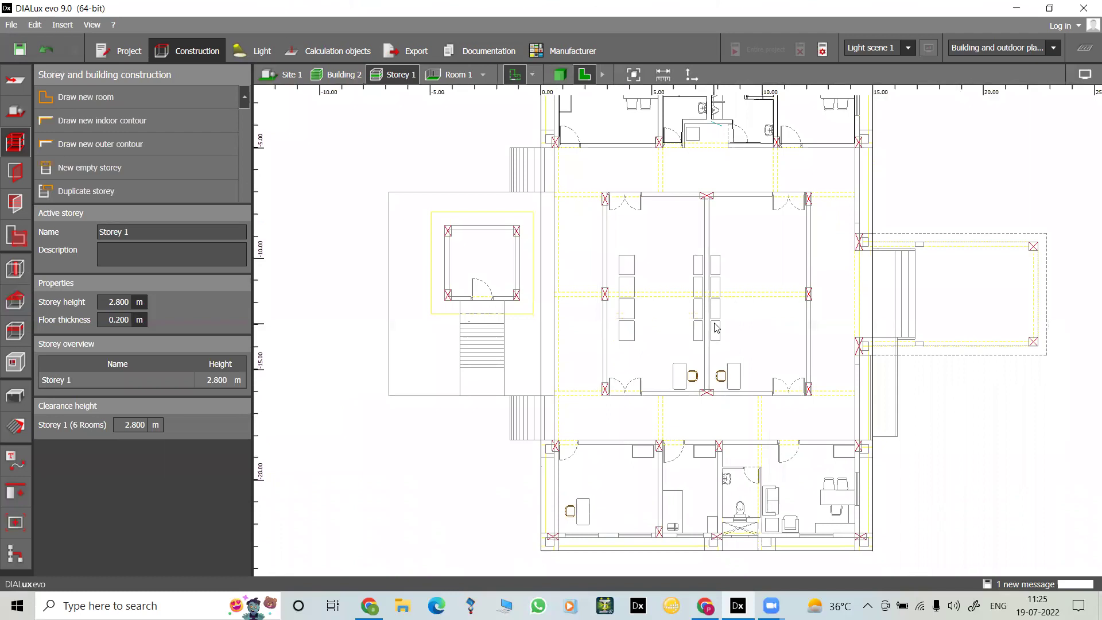
pyautogui.scroll(1, 716, 328)
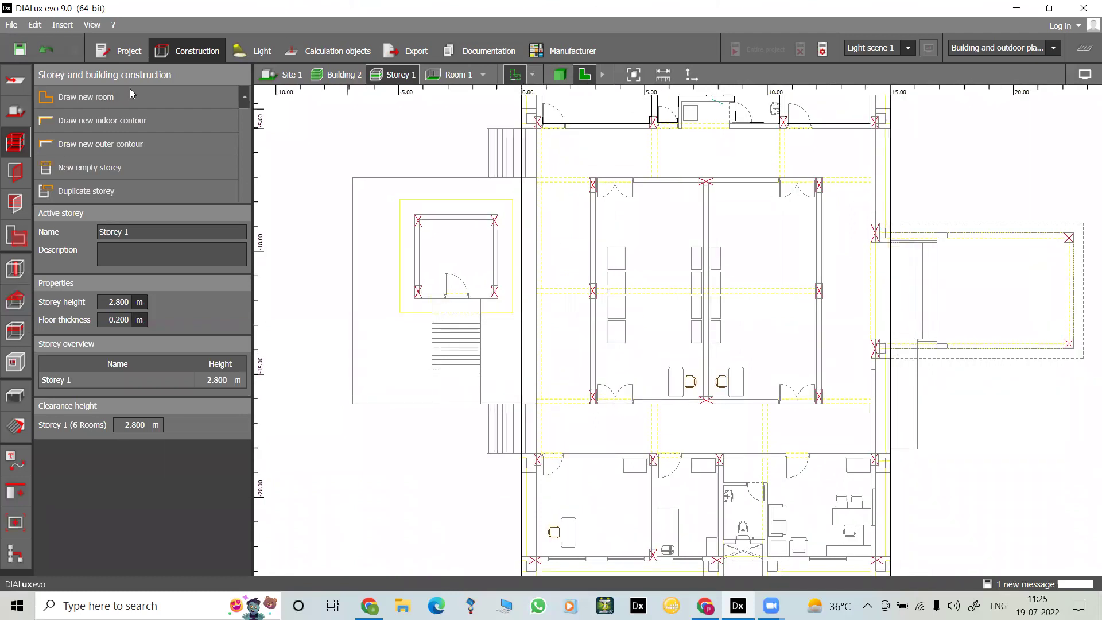
pyautogui.click(108, 97)
pyautogui.scroll(5, 787, 484)
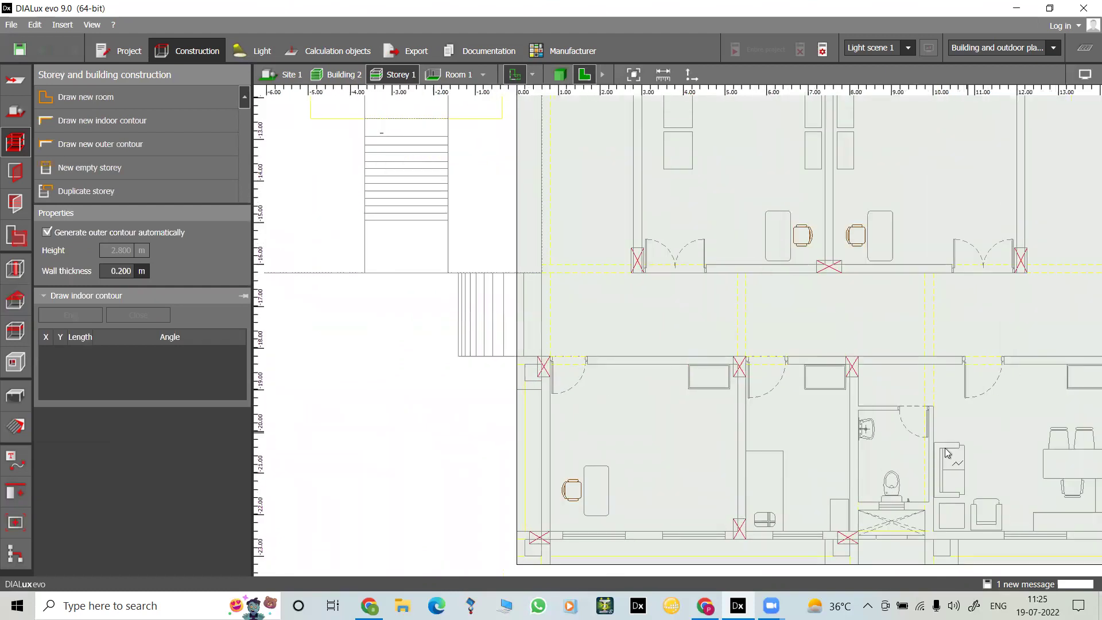
pyautogui.moveTo(953, 456); pyautogui.dragTo(753, 404, button='middle')
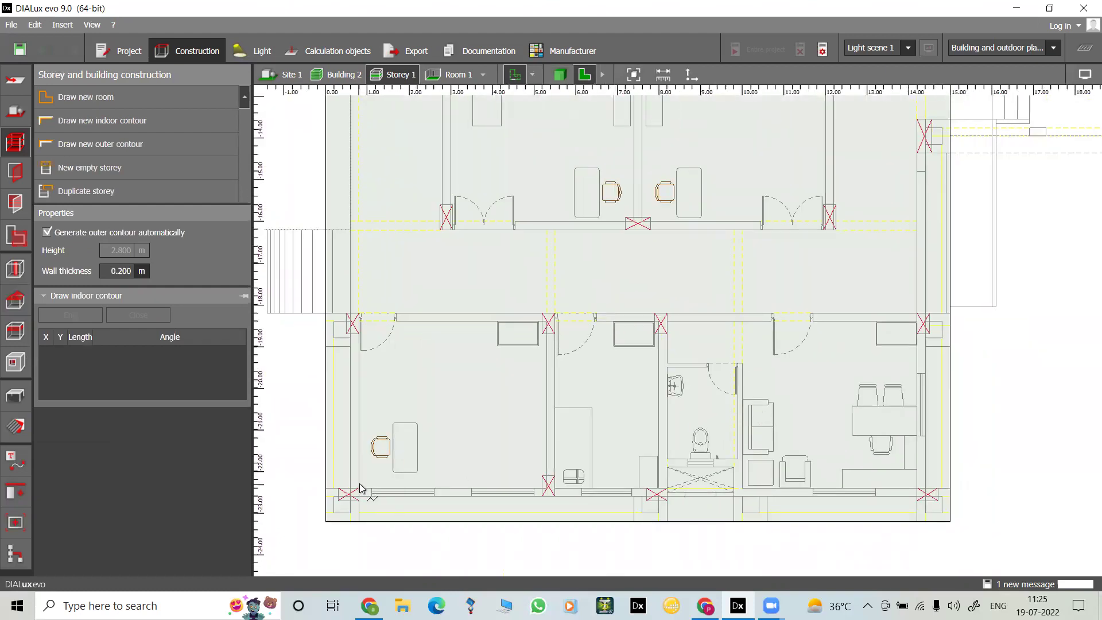
pyautogui.click(359, 490)
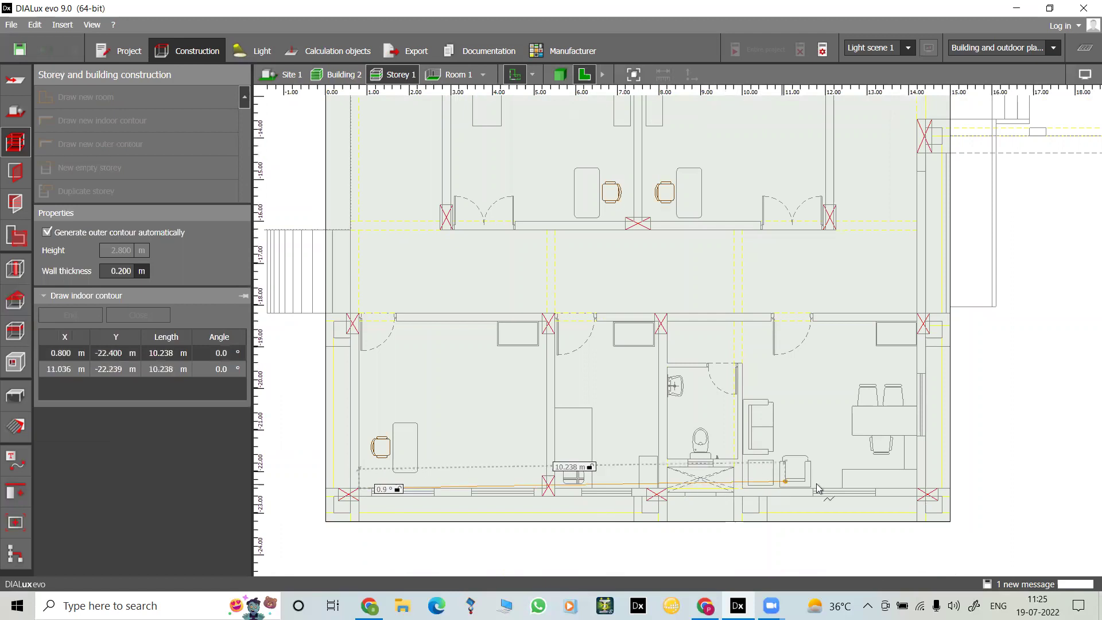
pyautogui.click(916, 487)
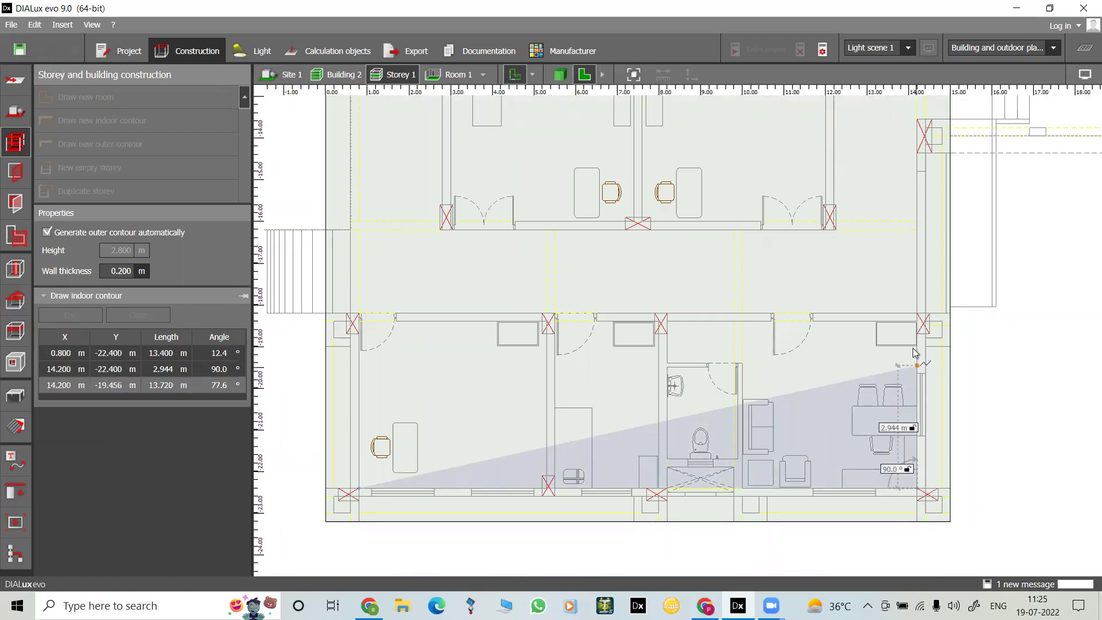
pyautogui.click(917, 324)
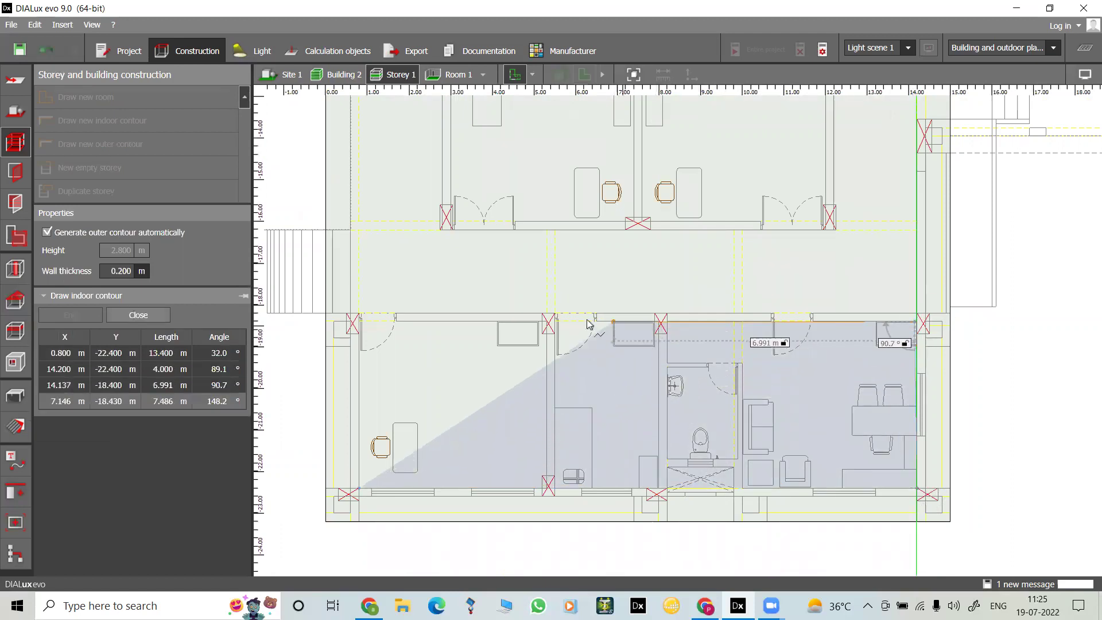
pyautogui.click(667, 324)
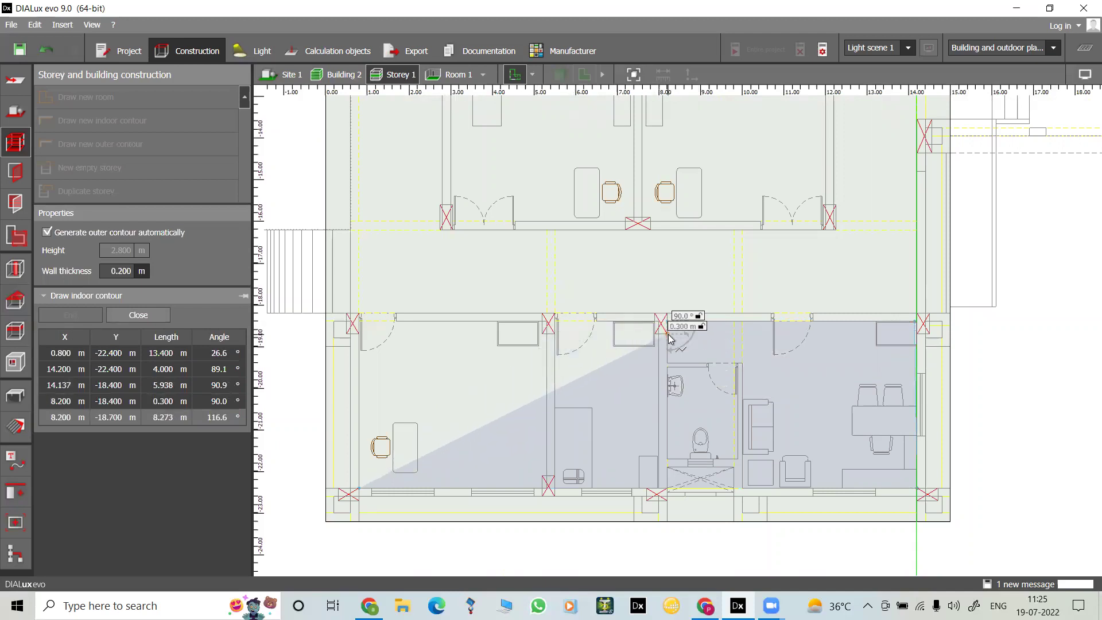
# Step: Continue the lower-row outline leftward with notches about 0.3 m deep around the two inner upper columns, and close the room
pyautogui.click(667, 338)
pyautogui.click(653, 339)
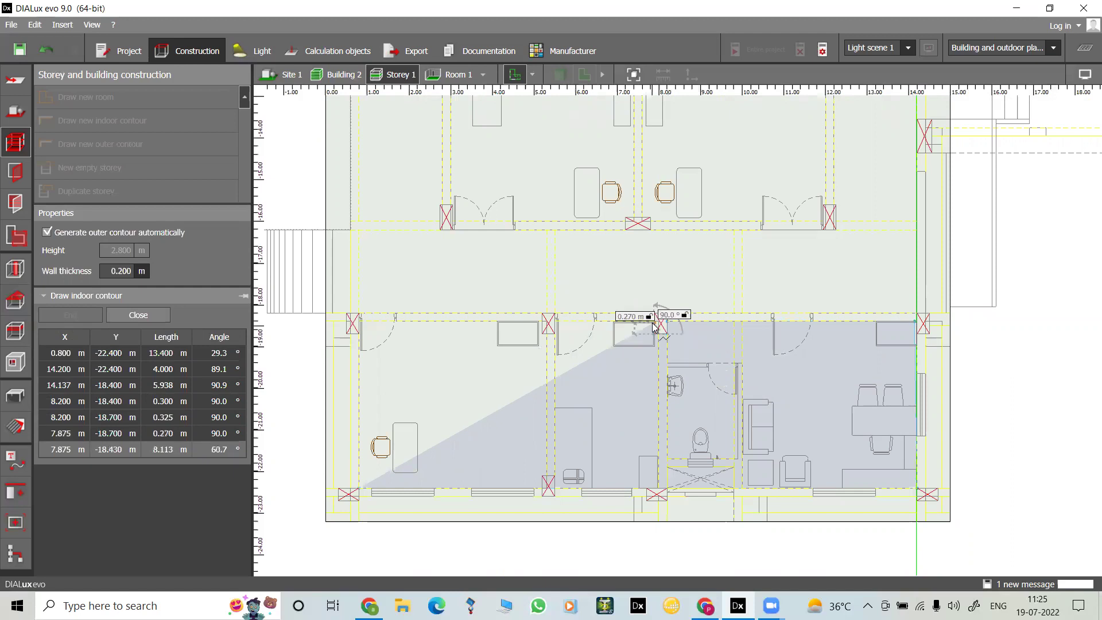
pyautogui.click(626, 323)
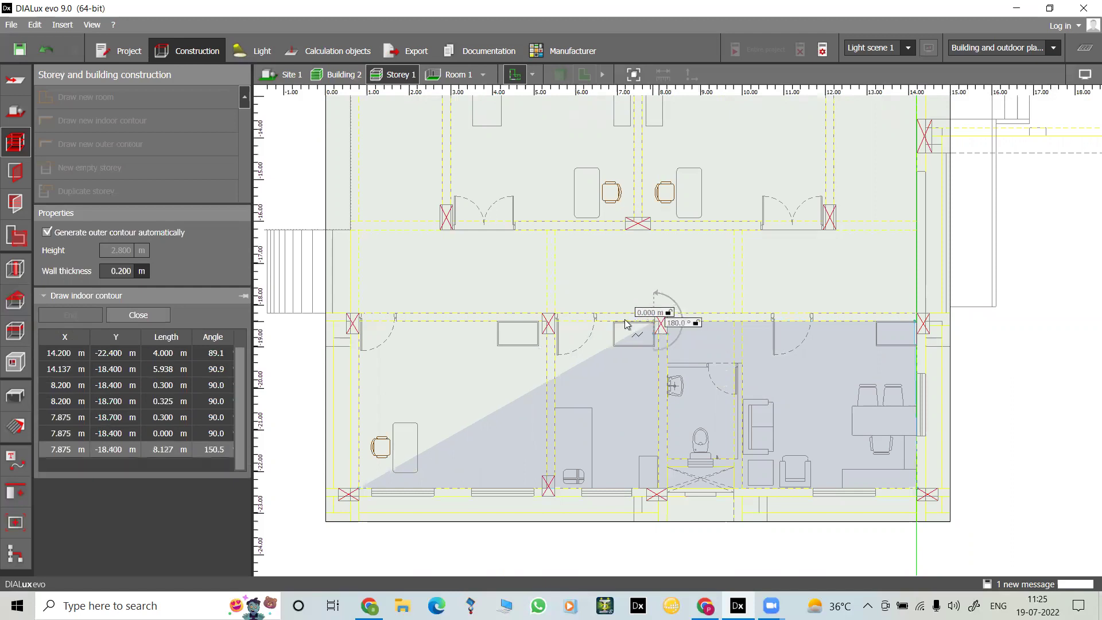
pyautogui.click(557, 326)
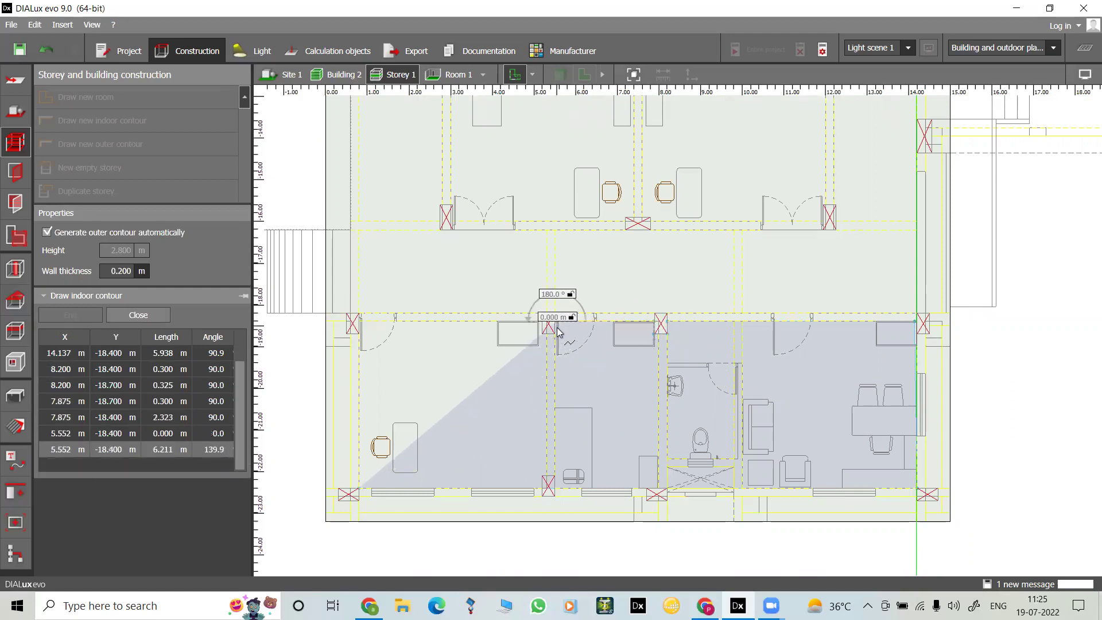
pyautogui.click(559, 327)
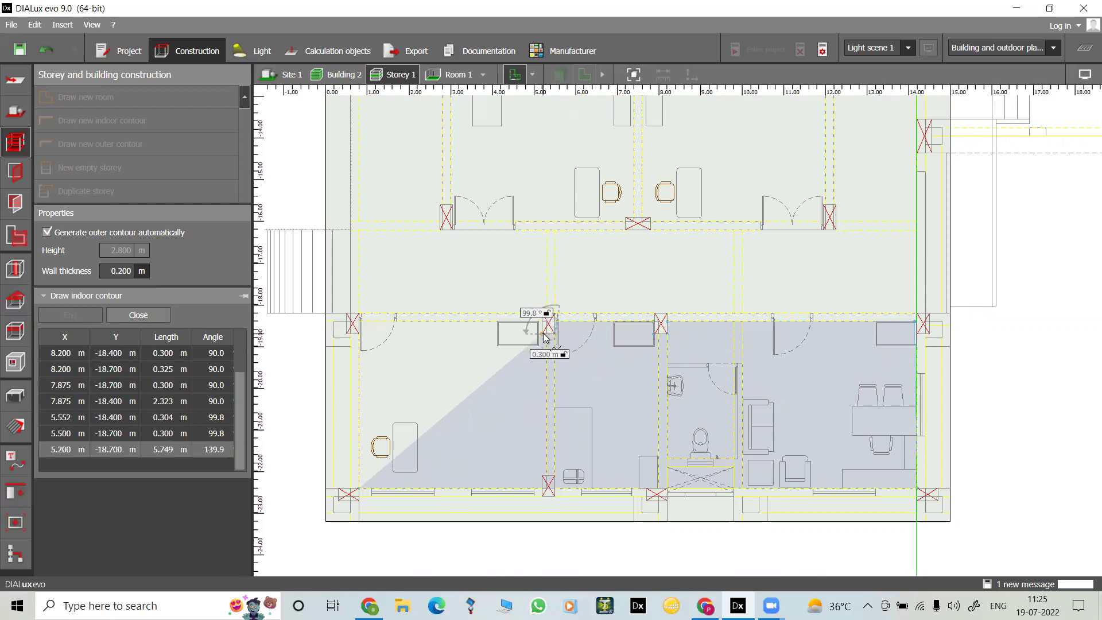
pyautogui.click(549, 319)
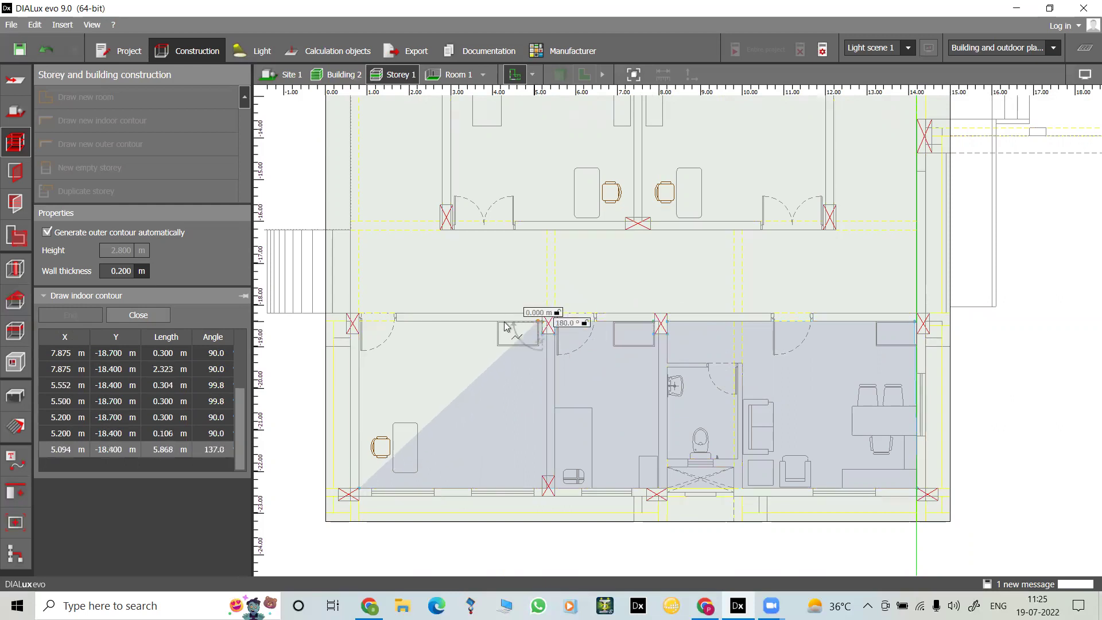
pyautogui.click(361, 337)
pyautogui.rightClick(360, 381)
pyautogui.press('Return')
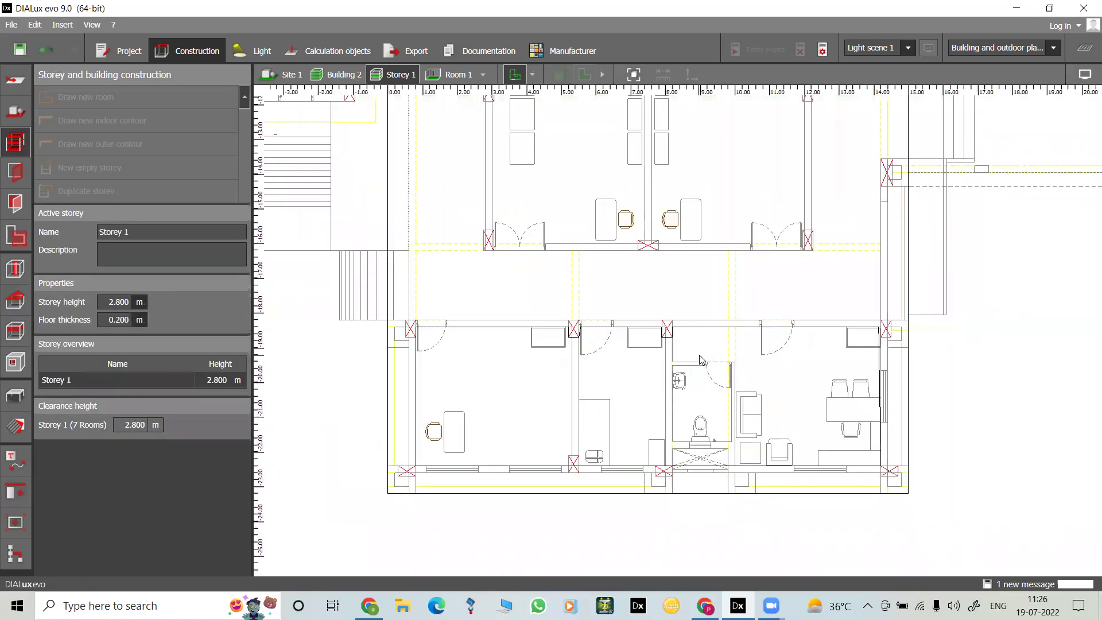
# Step: Draw the central double hall as one closed room, about 8.9 m by 8.8 m, with a 0.1 m notch around its lower middle column
pyautogui.moveTo(649, 351); pyautogui.dragTo(651, 532, button='middle')
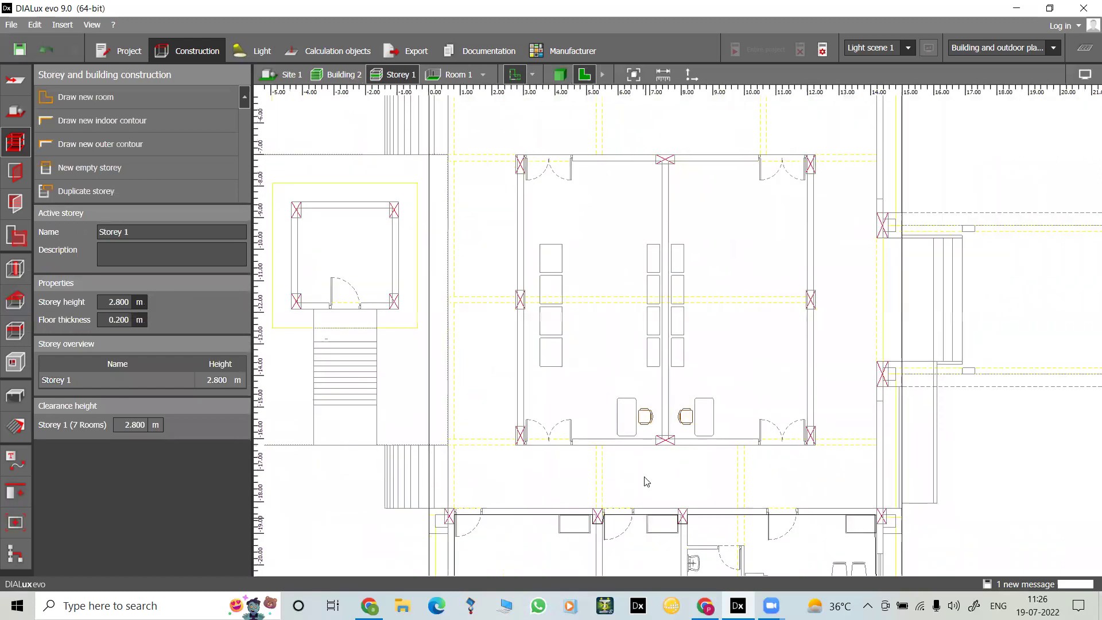
pyautogui.scroll(-1, 641, 456)
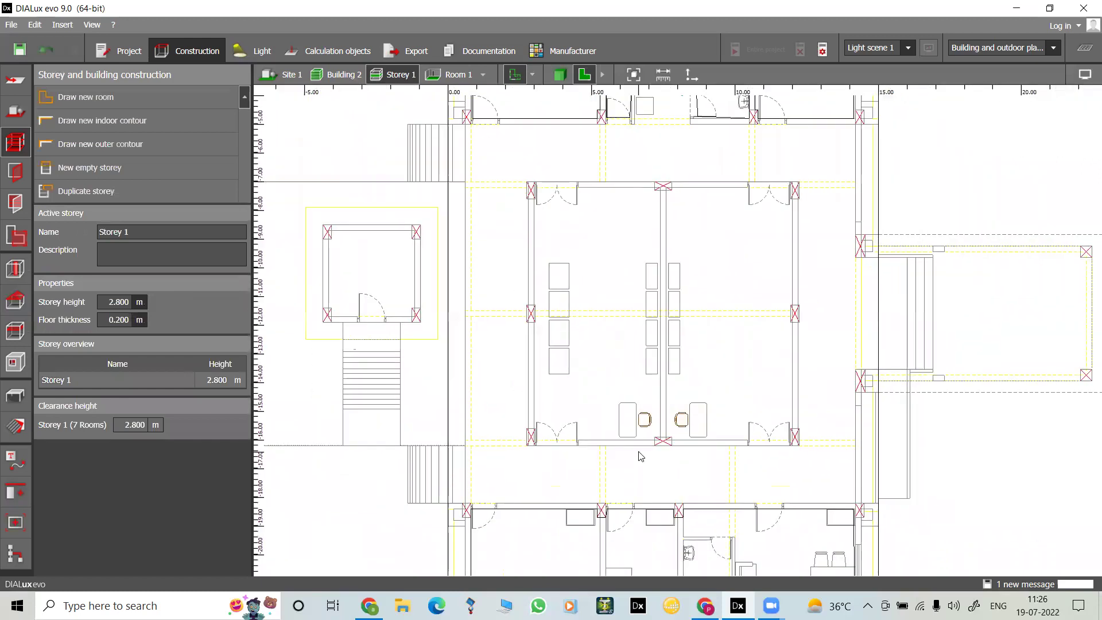
pyautogui.click(82, 95)
pyautogui.scroll(1, 560, 241)
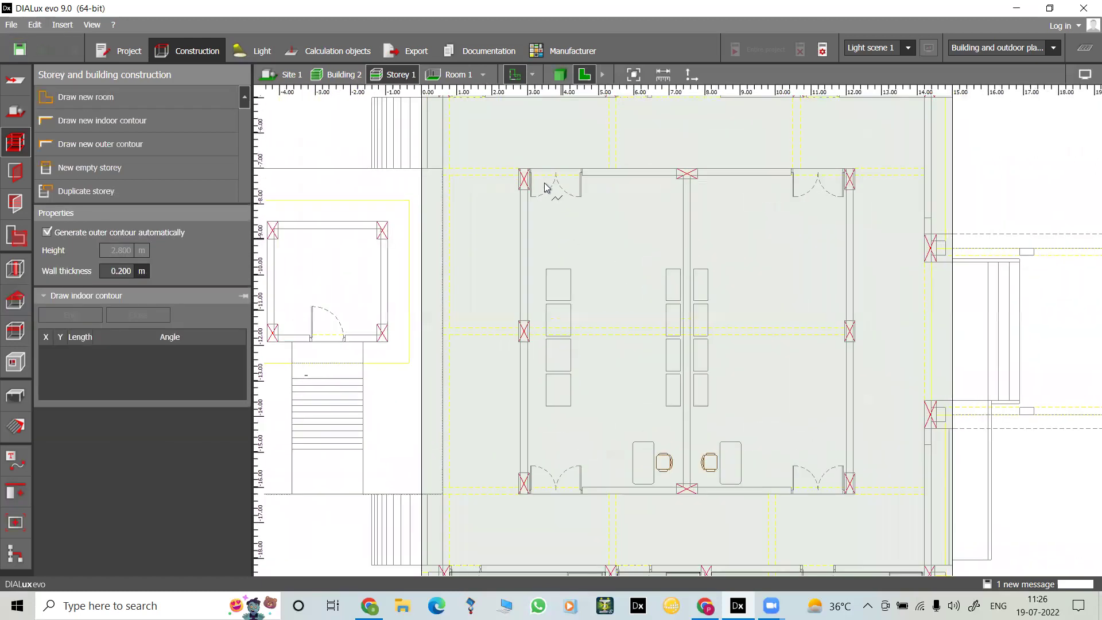
pyautogui.click(529, 174)
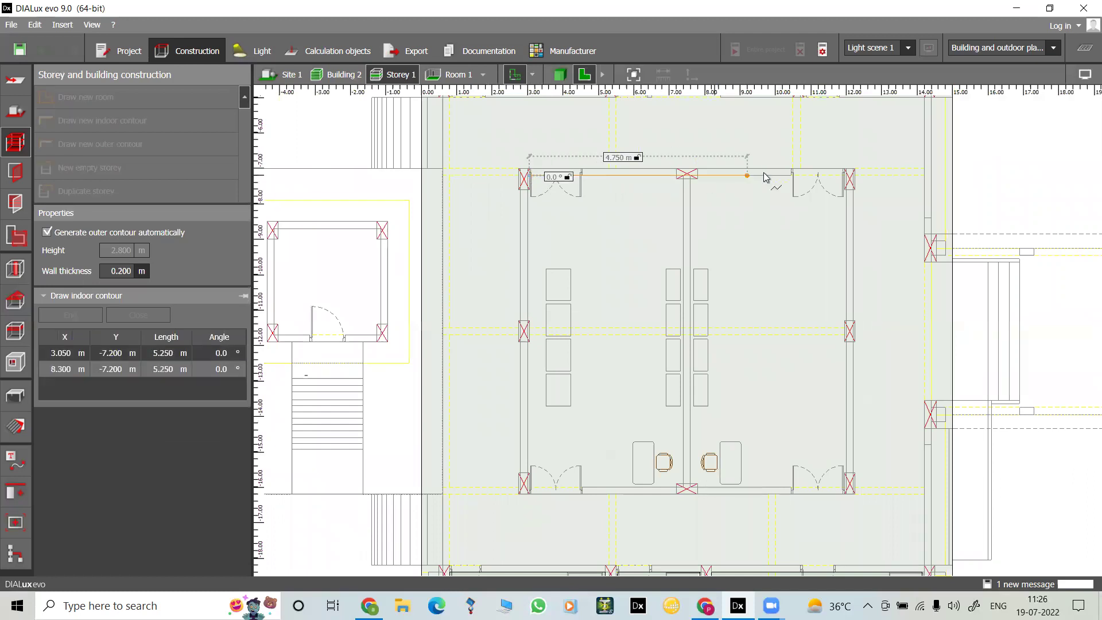
pyautogui.click(845, 175)
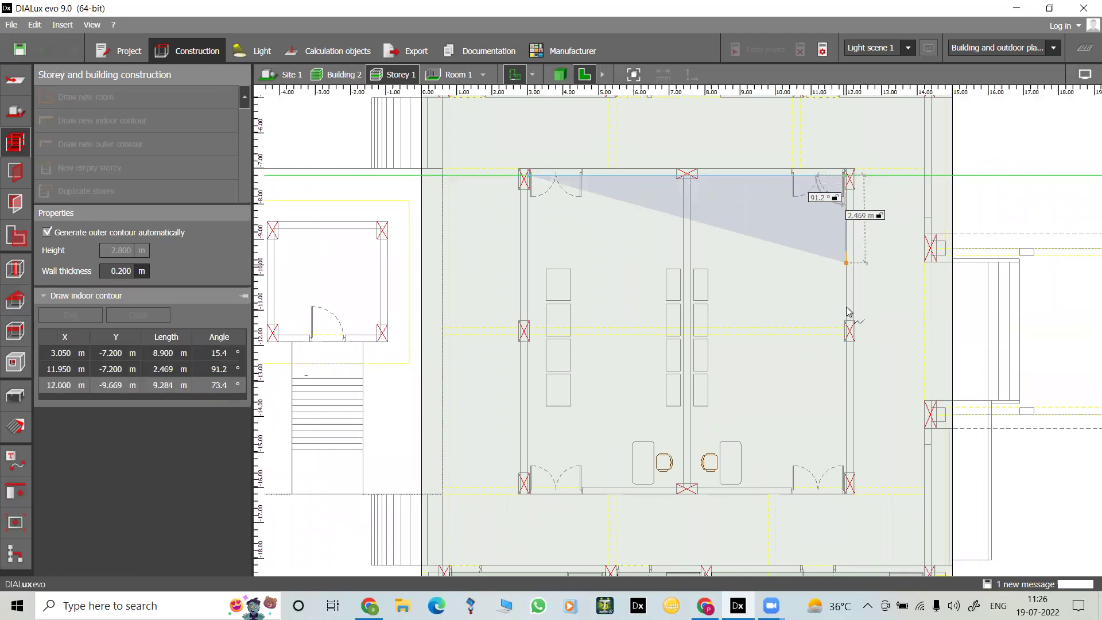
pyautogui.click(844, 487)
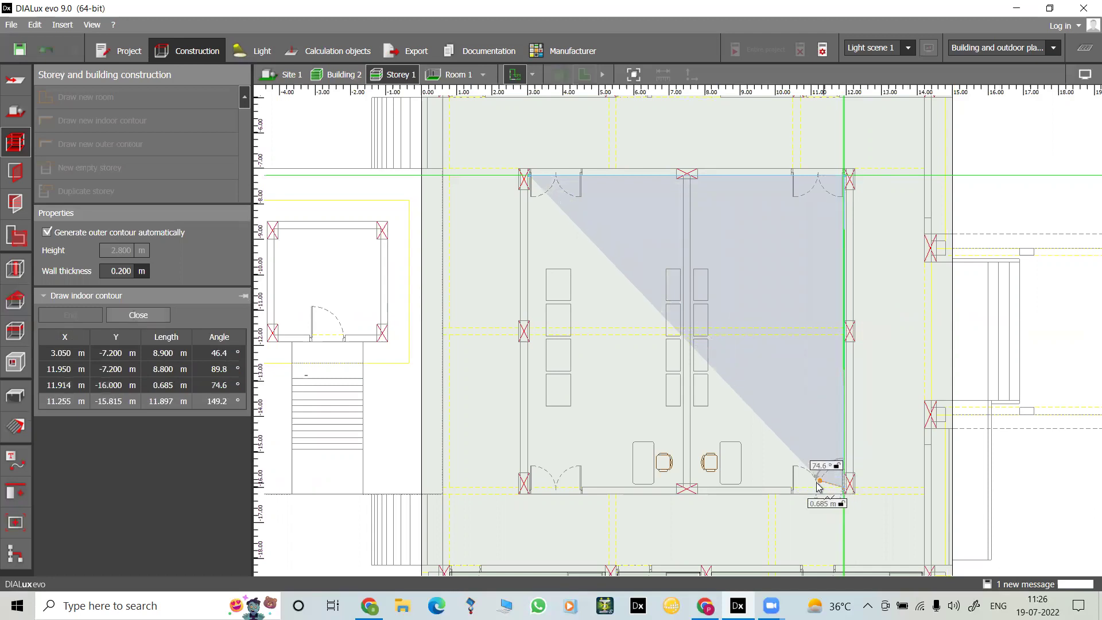
pyautogui.click(697, 487)
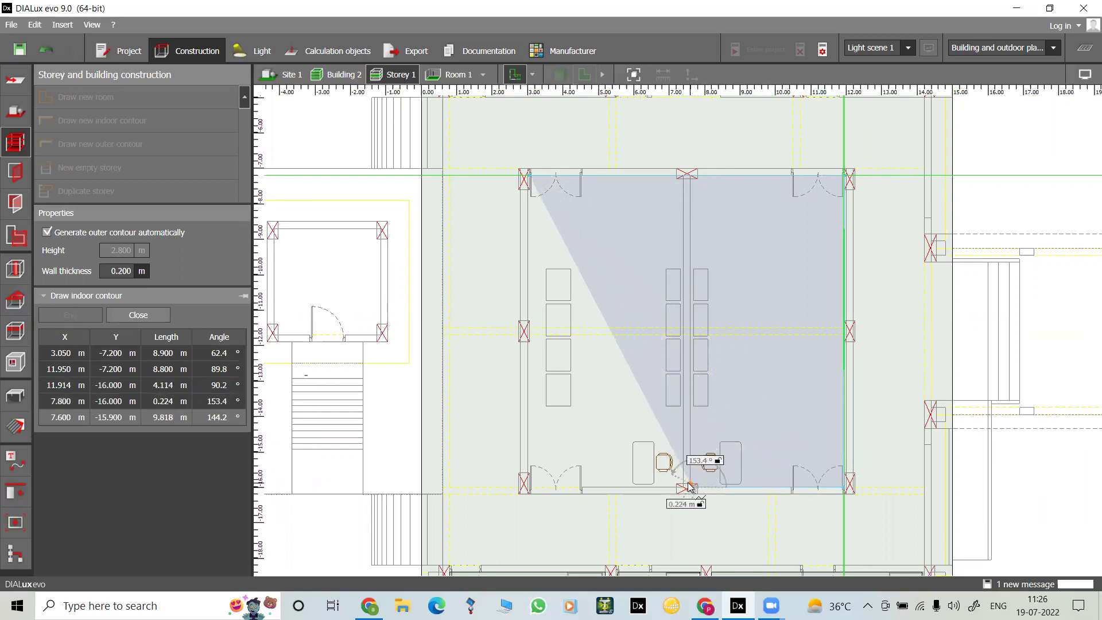
pyautogui.click(676, 484)
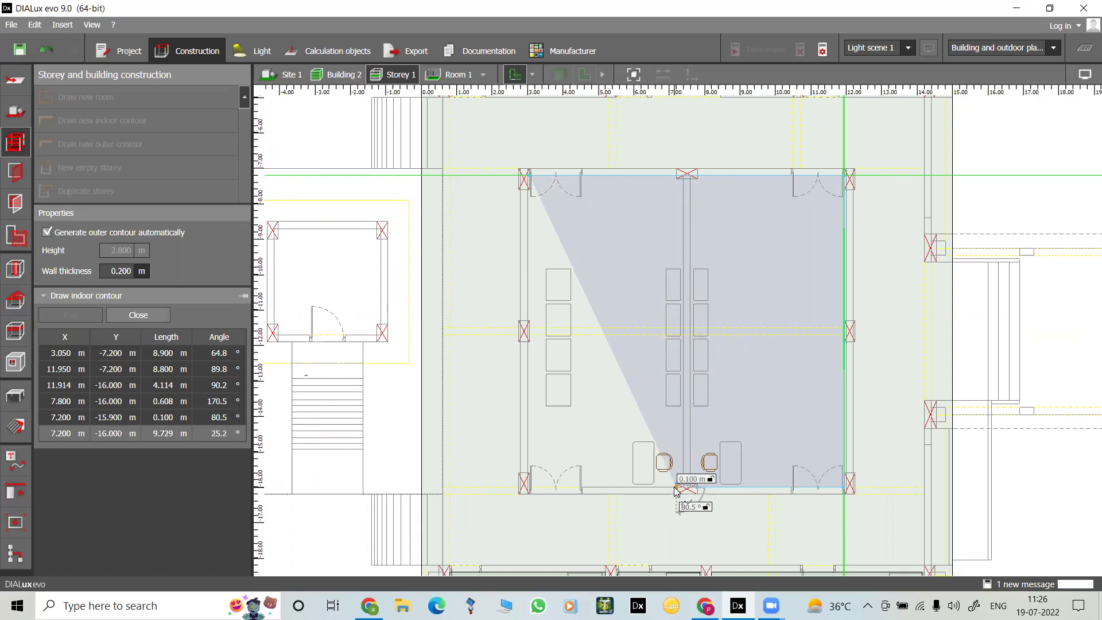
pyautogui.click(676, 487)
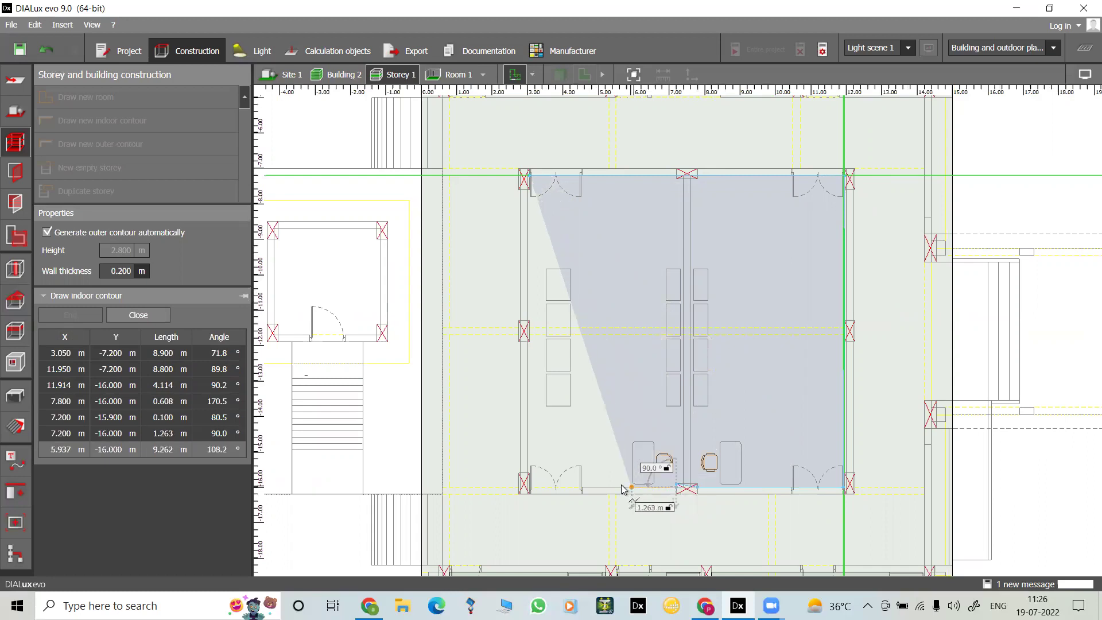
pyautogui.click(527, 487)
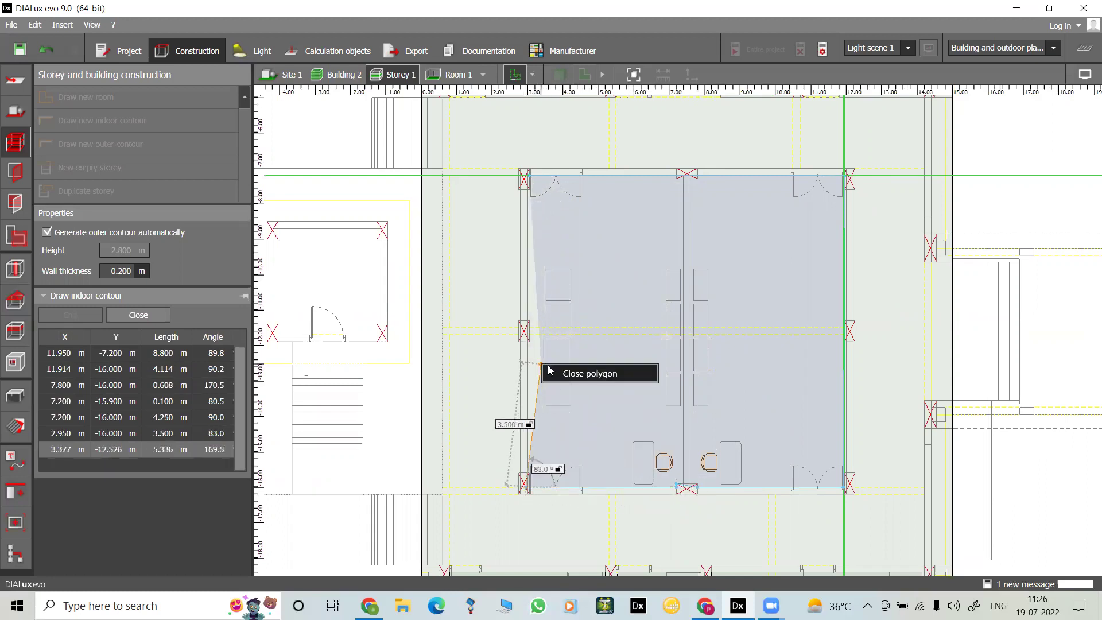
pyautogui.click(555, 374)
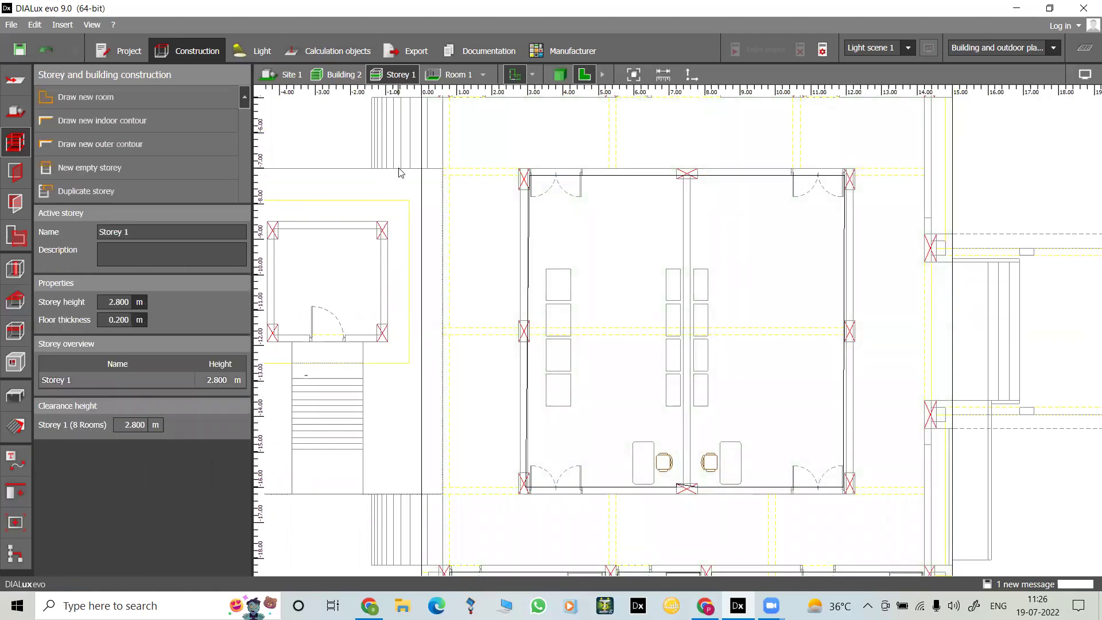
# Step: Draw a closed room around the central hall, about 13.4 m wide and 13.2 m deep, spanning the corridors between the upper and lower room rows
pyautogui.scroll(-2, 401, 172)
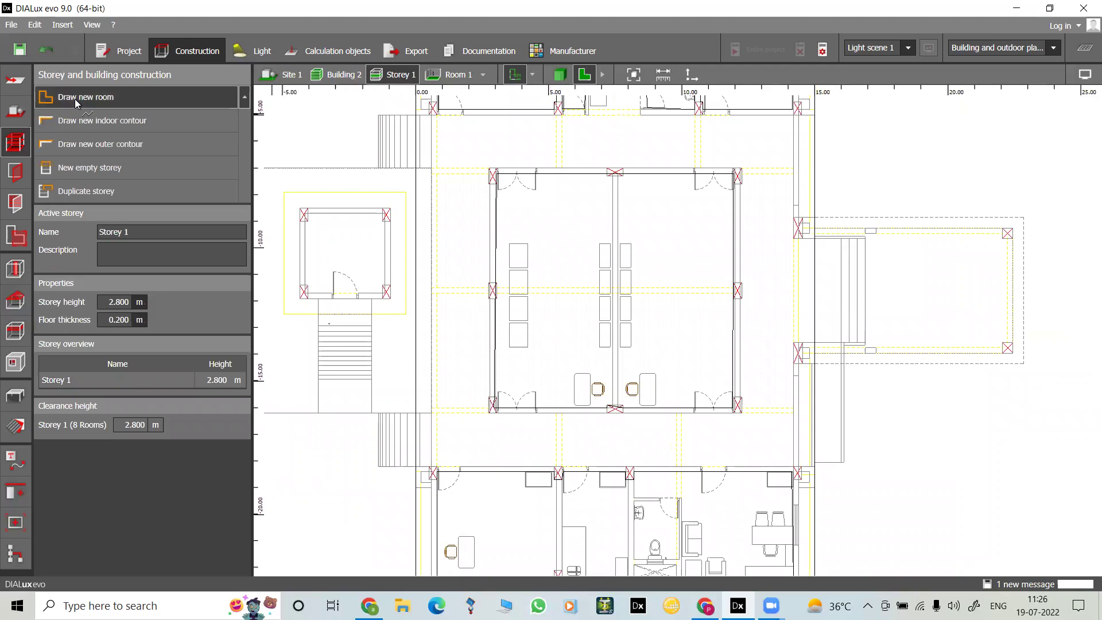
pyautogui.click(68, 120)
pyautogui.scroll(2, 499, 191)
pyautogui.moveTo(499, 192); pyautogui.dragTo(504, 265, button='right')
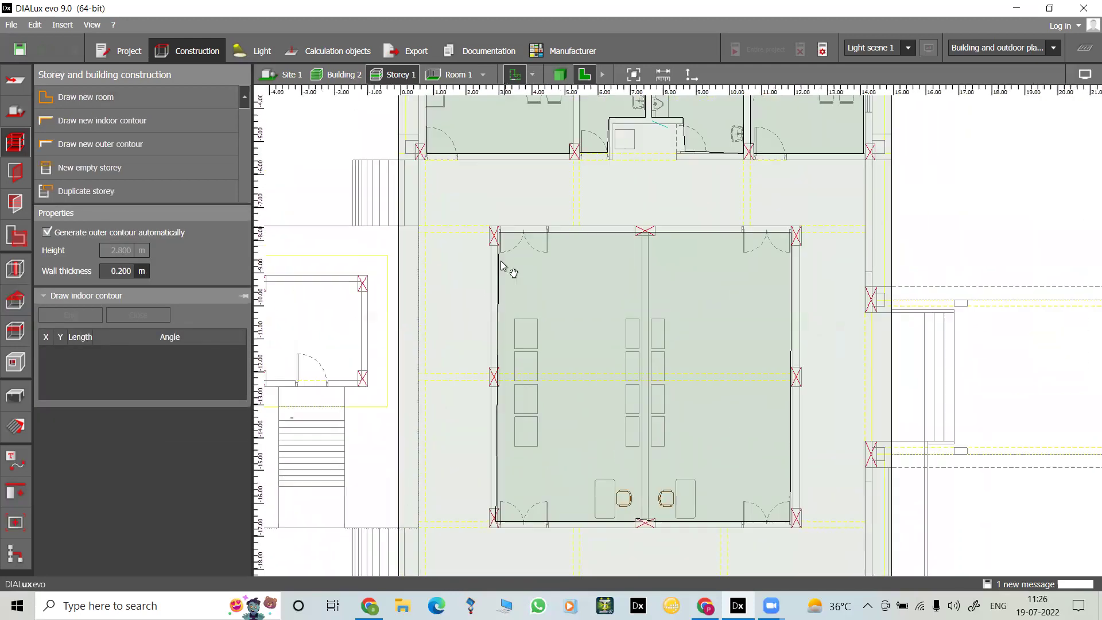
pyautogui.click(426, 177)
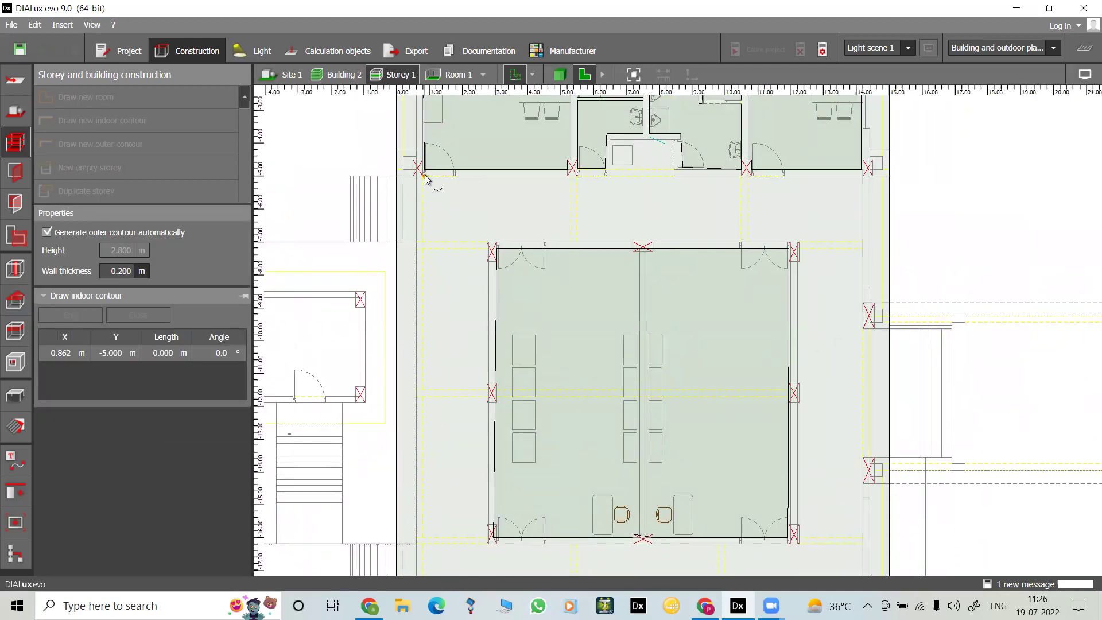
pyautogui.click(863, 176)
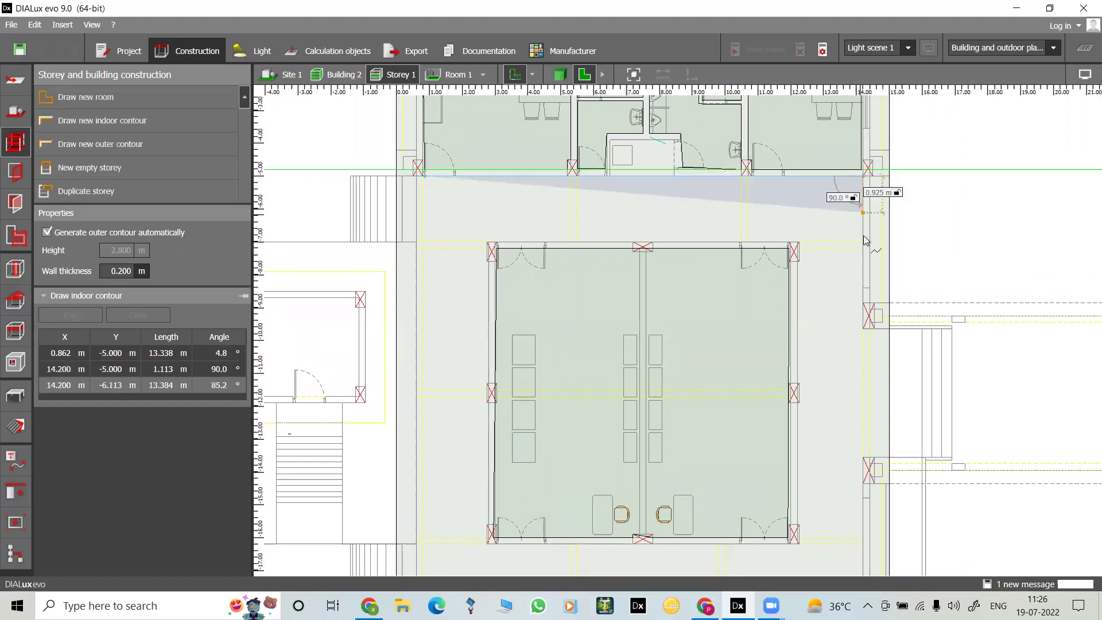
pyautogui.moveTo(852, 442); pyautogui.dragTo(809, 186, button='middle')
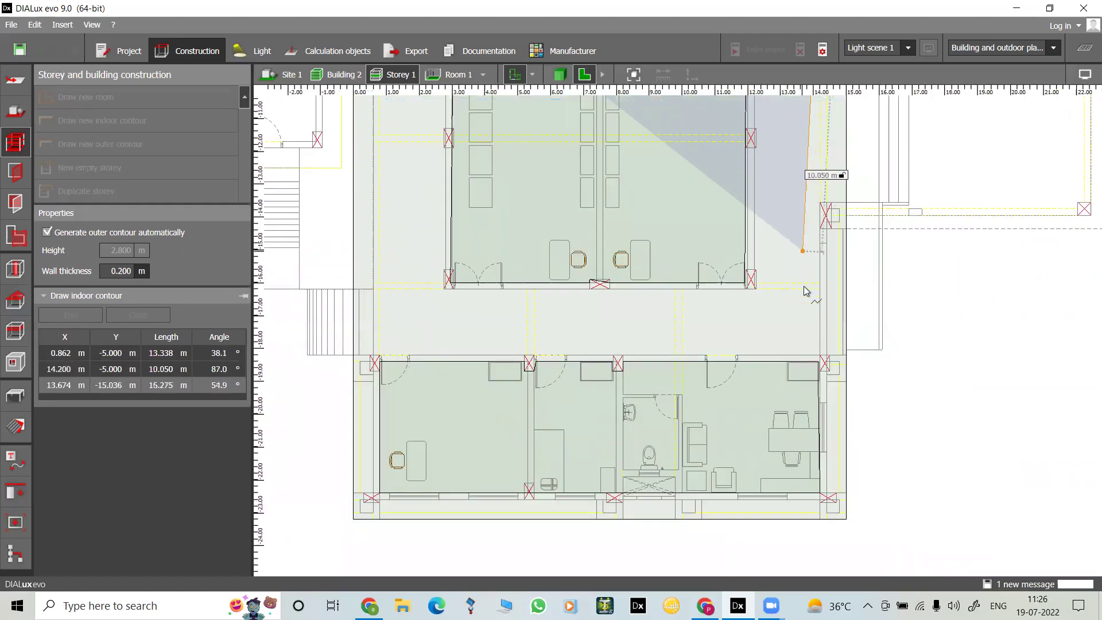
pyautogui.click(814, 353)
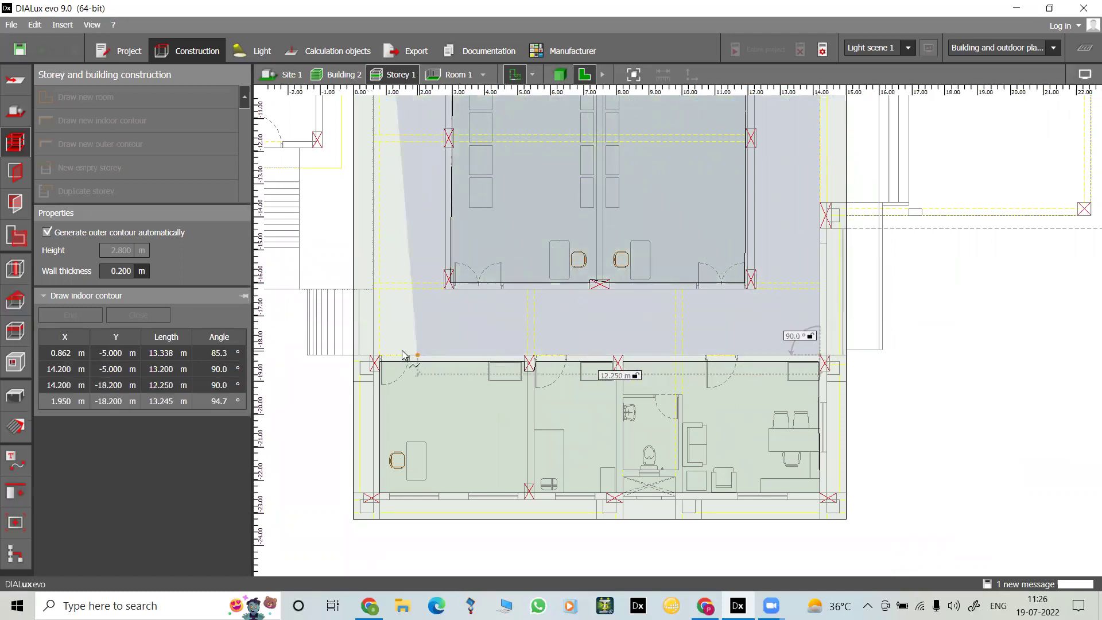
pyautogui.click(377, 355)
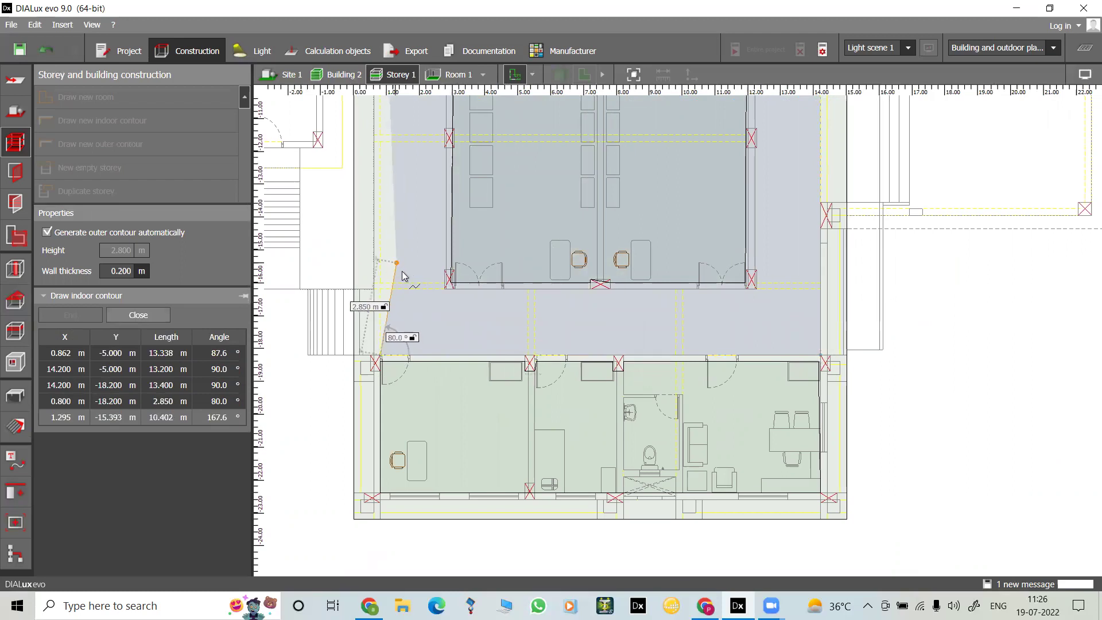
pyautogui.moveTo(393, 276); pyautogui.dragTo(415, 369, button='middle')
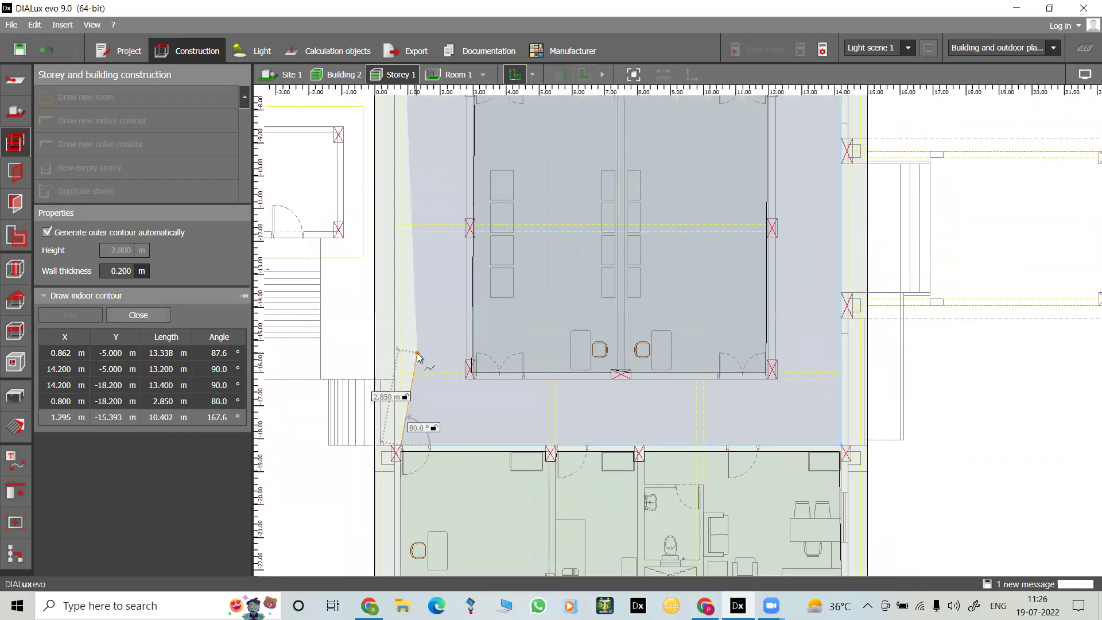
pyautogui.click(402, 267)
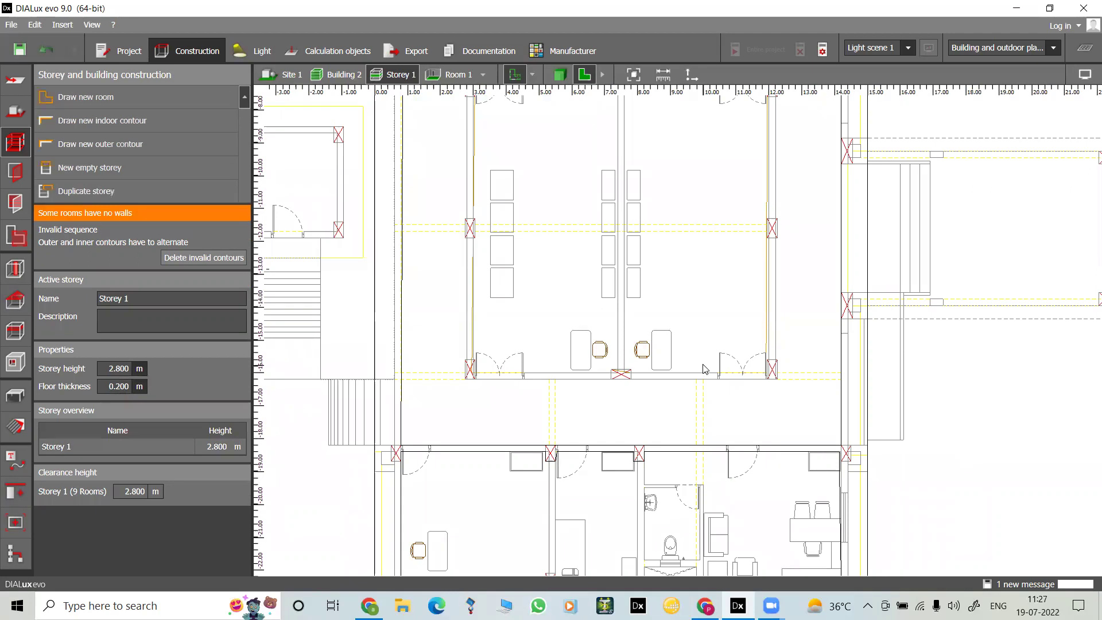
# Step: Draw a rectangular column about 0.5 m by 0.29 m over the marked column at the upper-left office's upper-left corner
pyautogui.scroll(-2, 791, 199)
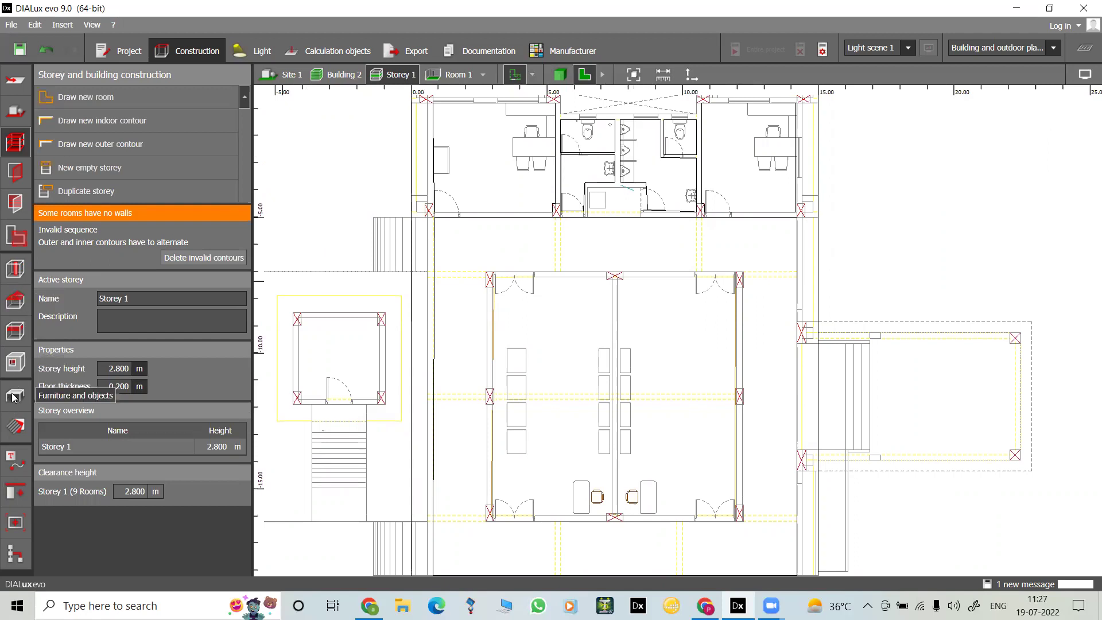
pyautogui.click(15, 268)
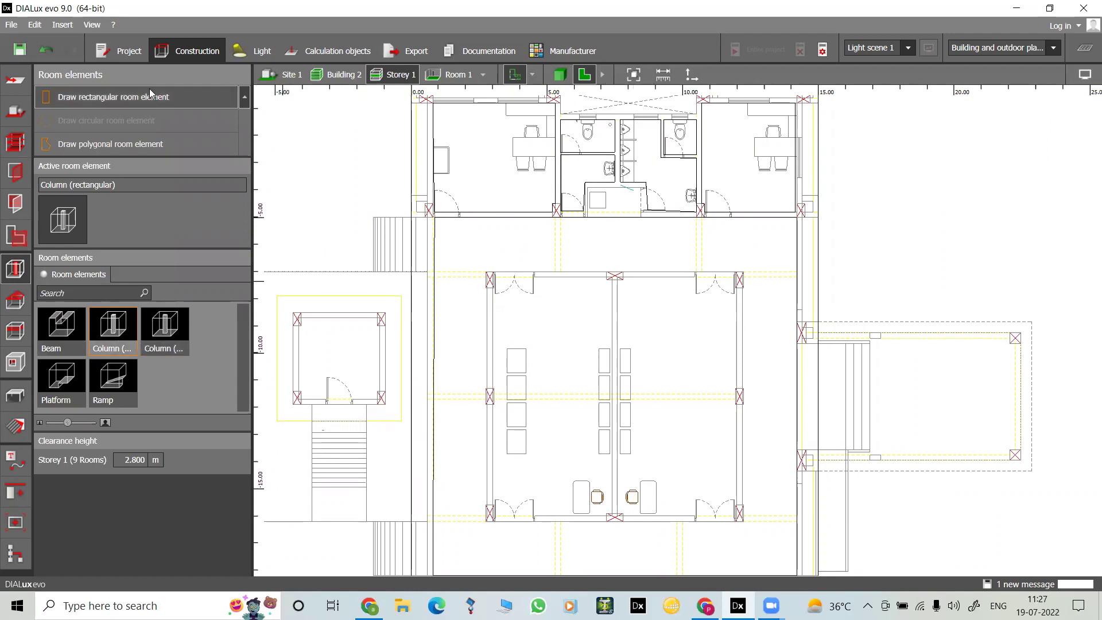
pyautogui.click(132, 95)
pyautogui.scroll(2, 450, 269)
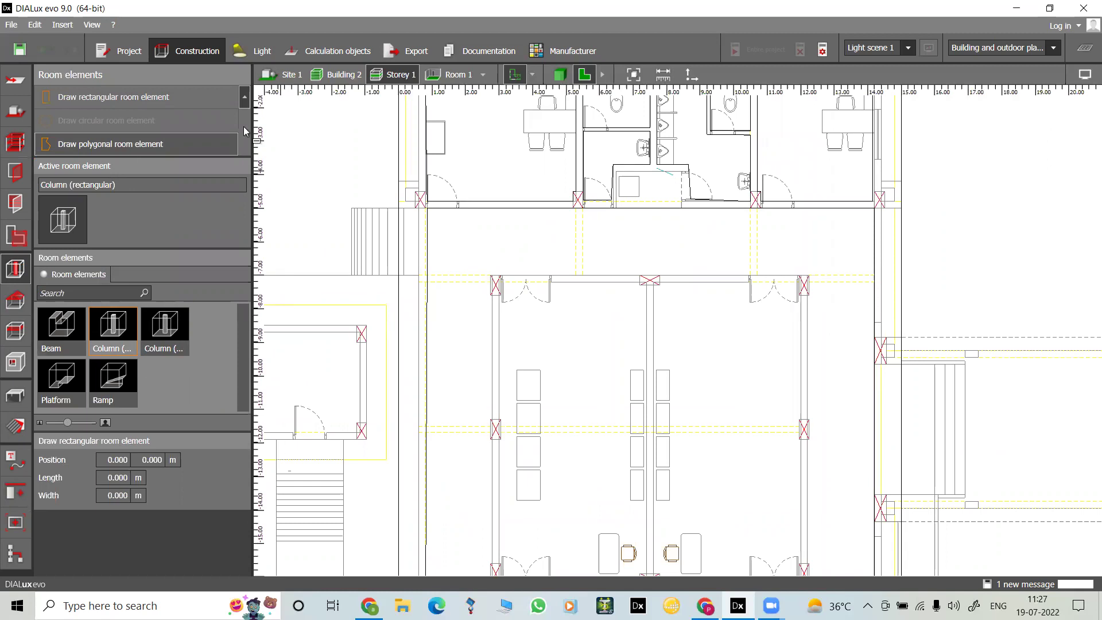
pyautogui.scroll(-3, 480, 208)
pyautogui.moveTo(485, 171); pyautogui.dragTo(495, 315, button='right')
pyautogui.scroll(4, 435, 233)
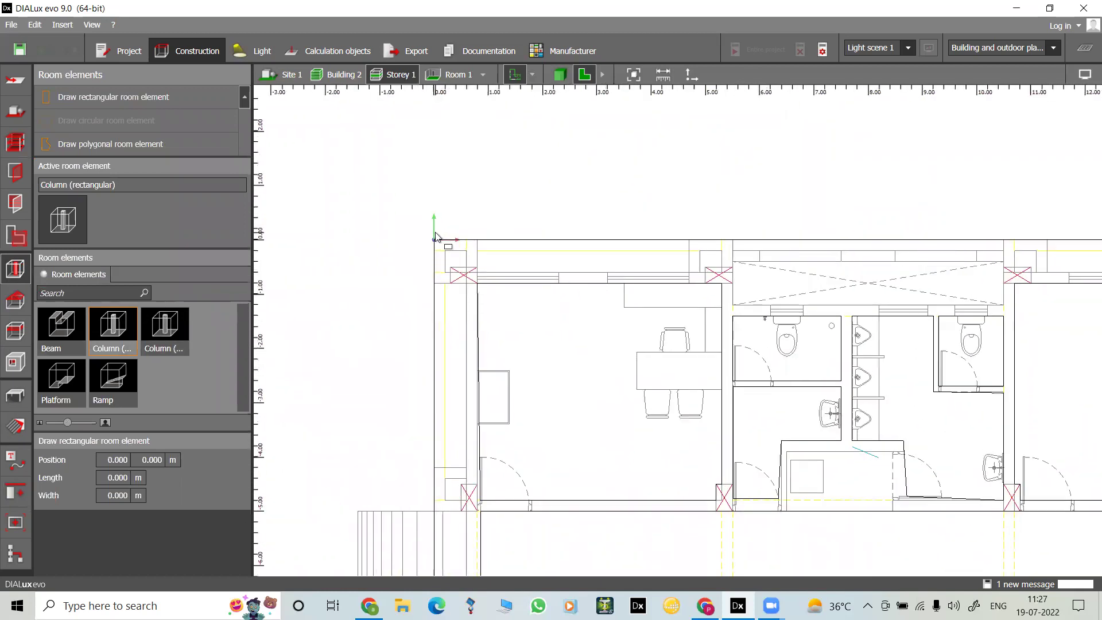
pyautogui.scroll(1, 436, 236)
pyautogui.click(452, 270)
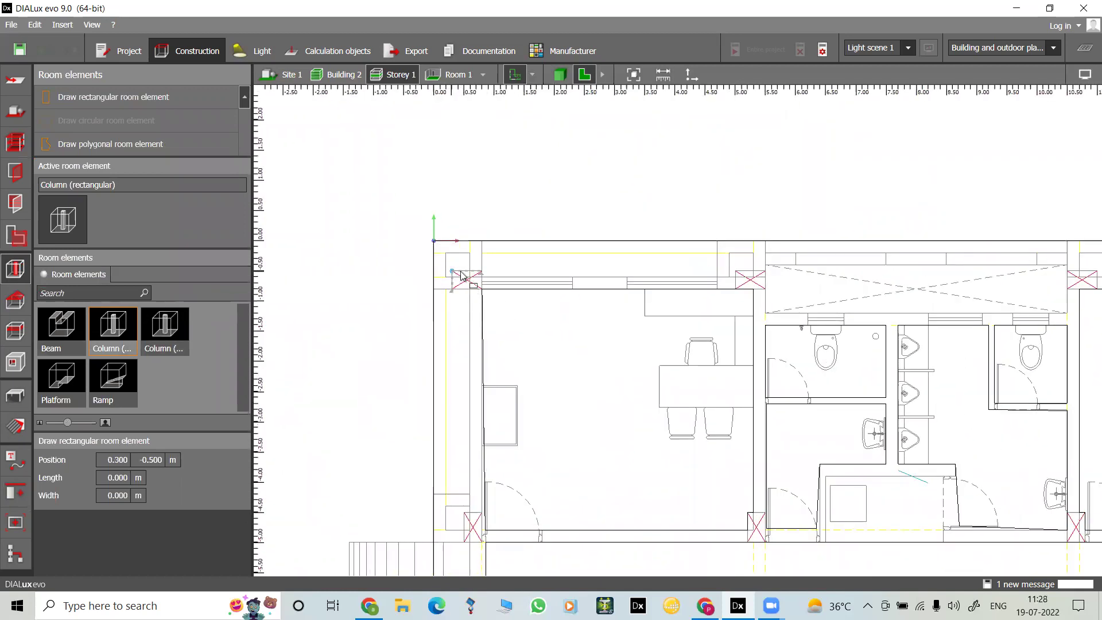
pyautogui.click(482, 270)
pyautogui.click(481, 293)
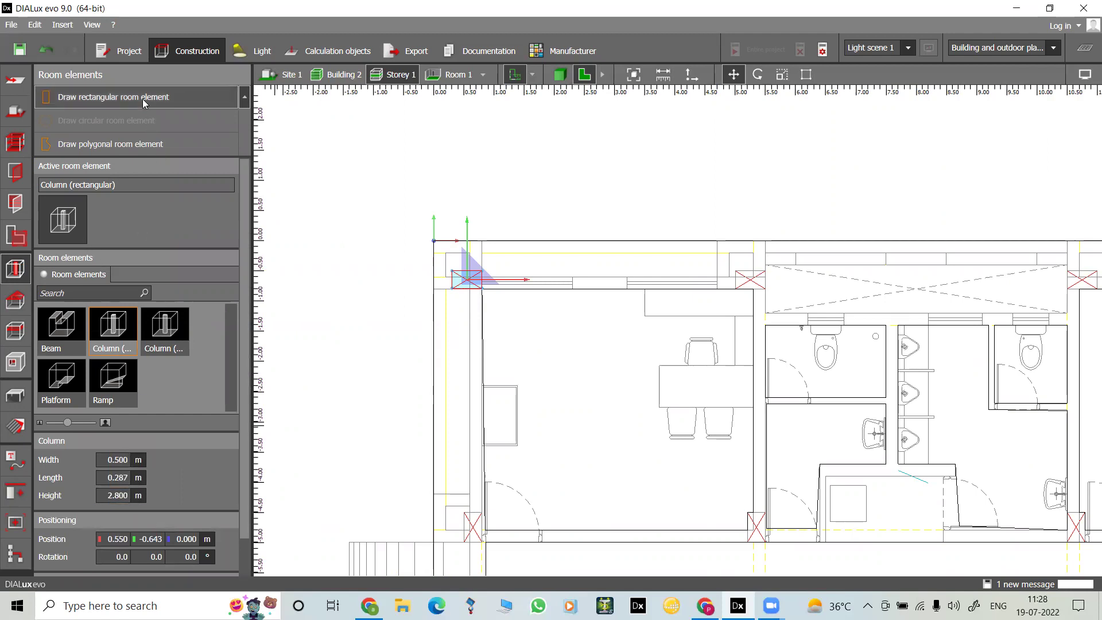
# Step: Draw a rectangular column about 0.5 m by 0.35 m over the marked column at the upper-left office's upper-right corner
pyautogui.click(113, 97)
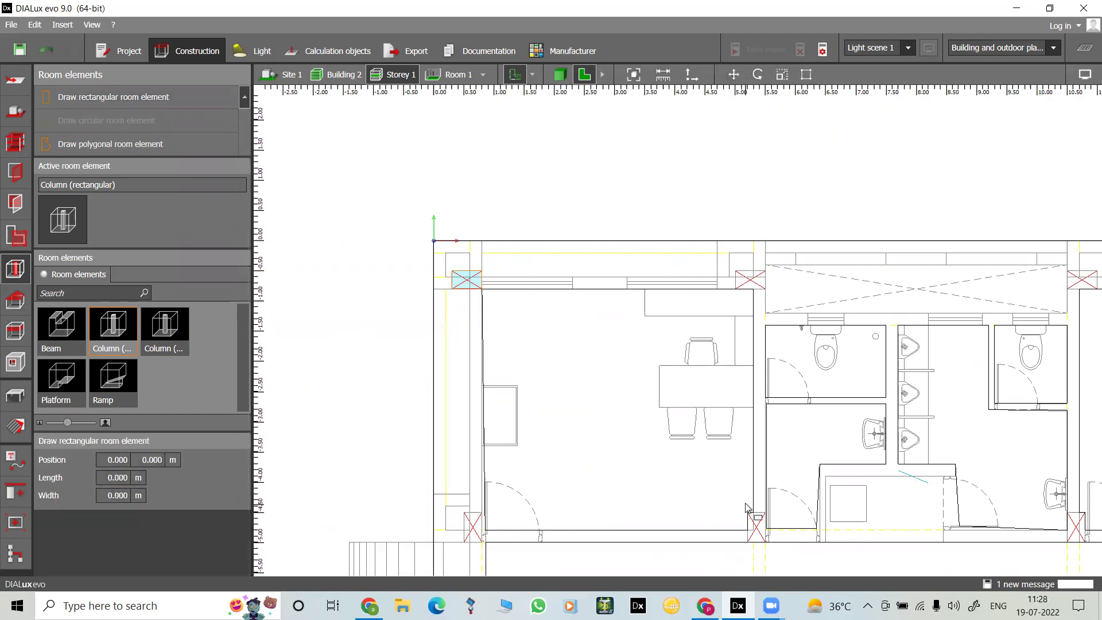
pyautogui.scroll(-1, 739, 399)
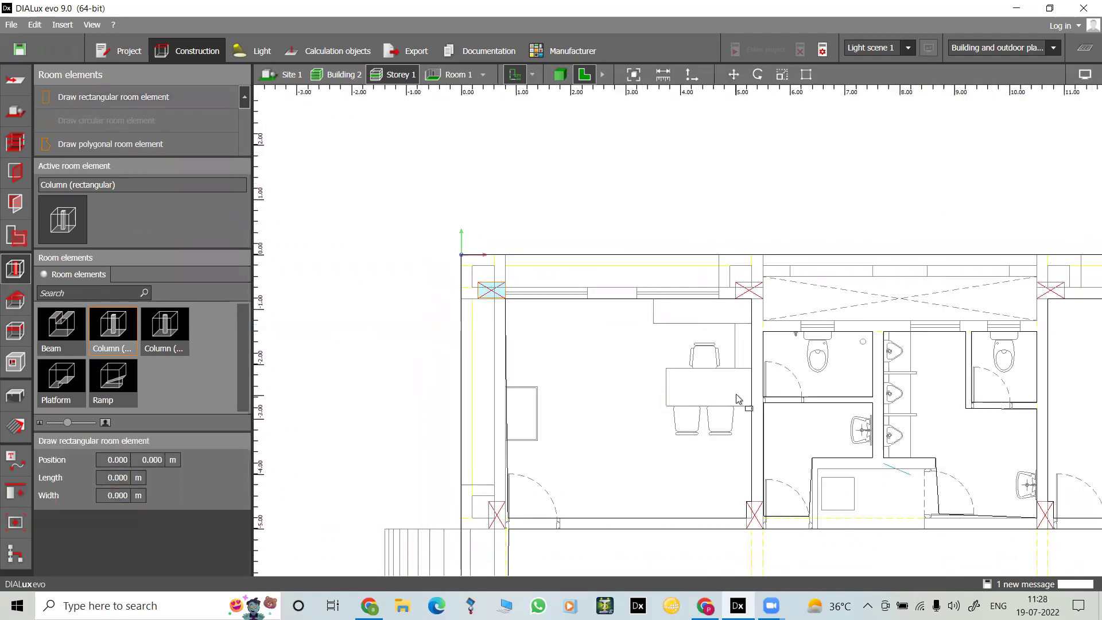
pyautogui.click(736, 283)
pyautogui.click(763, 283)
pyautogui.click(763, 303)
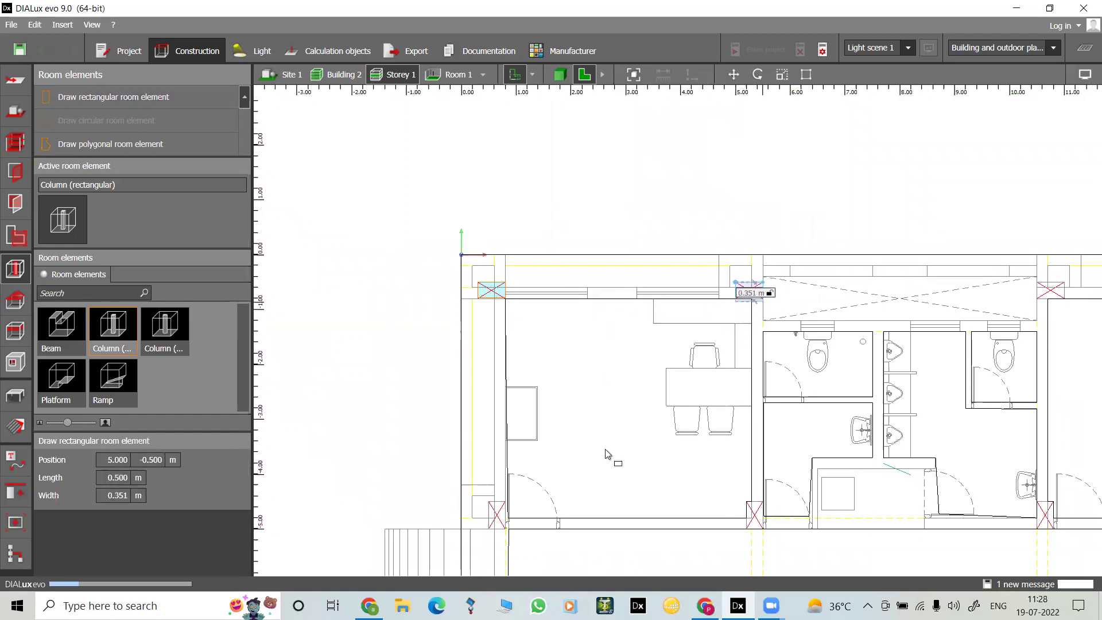
# Step: Draw a rectangular column about 0.3 m by 0.49 m over the marked column at the upper-left office's lower-left corner
pyautogui.click(111, 98)
pyautogui.scroll(-2, 590, 524)
pyautogui.moveTo(590, 523); pyautogui.dragTo(516, 377, button='middle')
pyautogui.scroll(2, 513, 373)
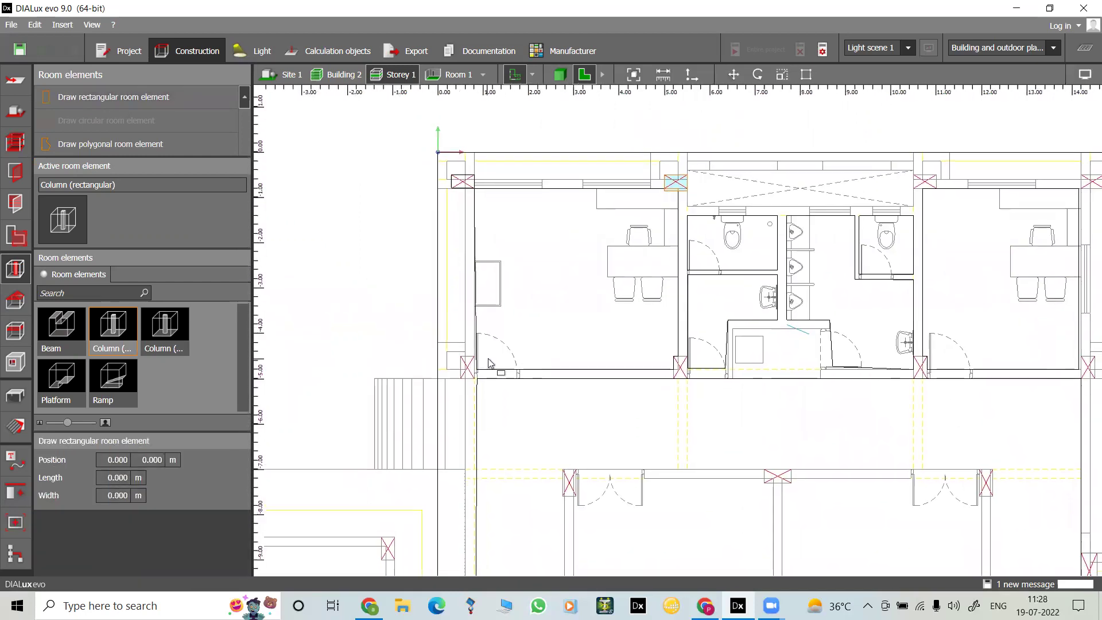
pyautogui.click(447, 355)
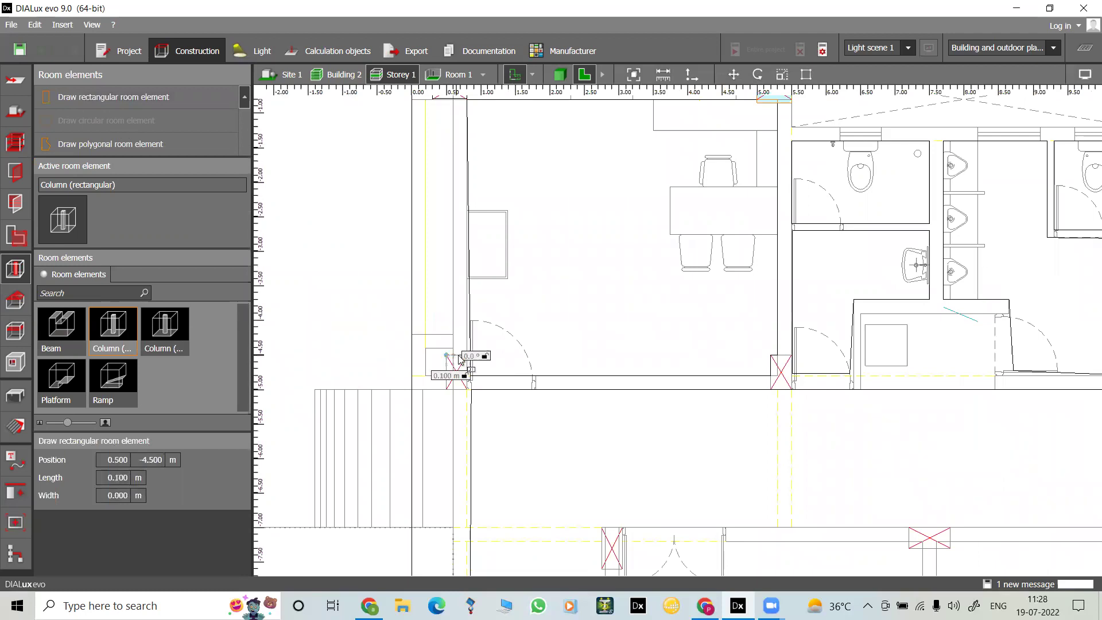
pyautogui.click(468, 389)
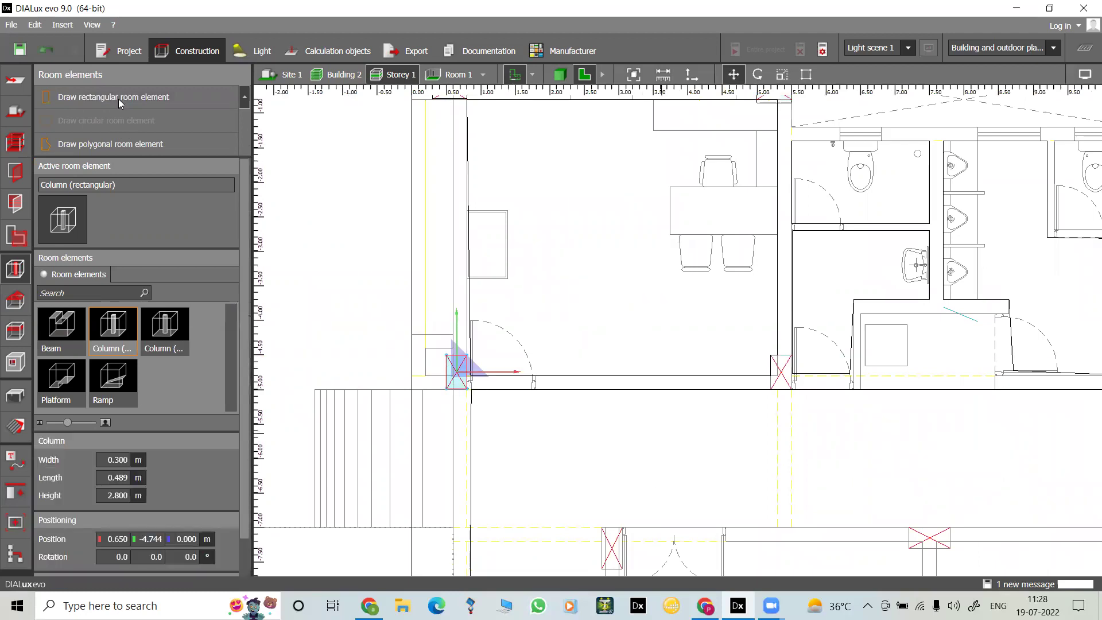
# Step: Draw a rectangular column about 0.3 m by 0.5 m over the marked column at the upper-left office's lower-right corner
pyautogui.click(70, 102)
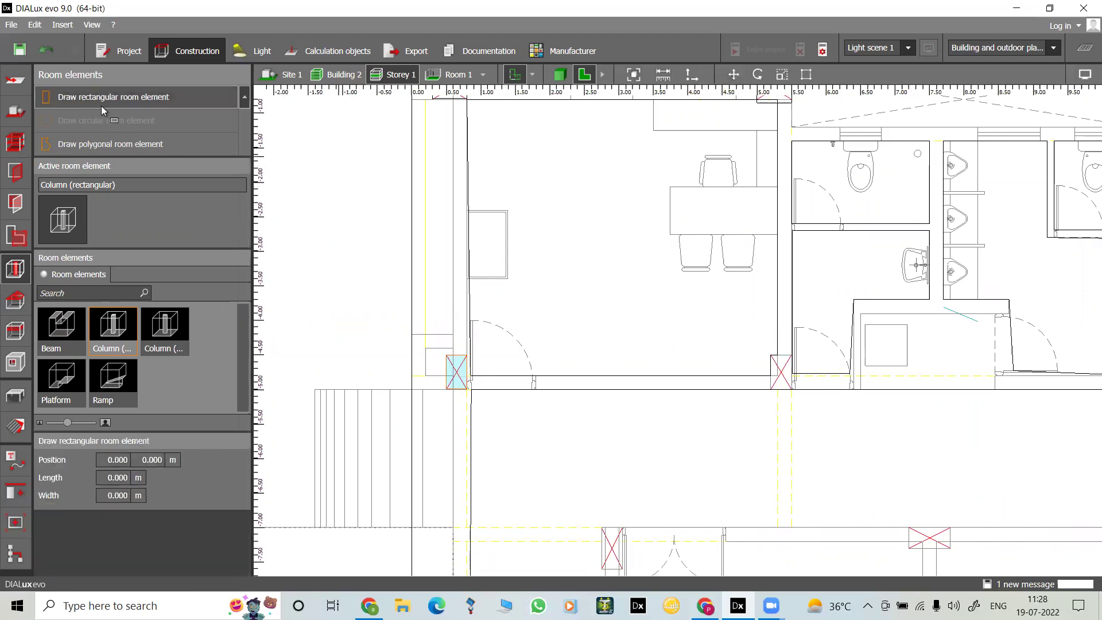
pyautogui.click(770, 355)
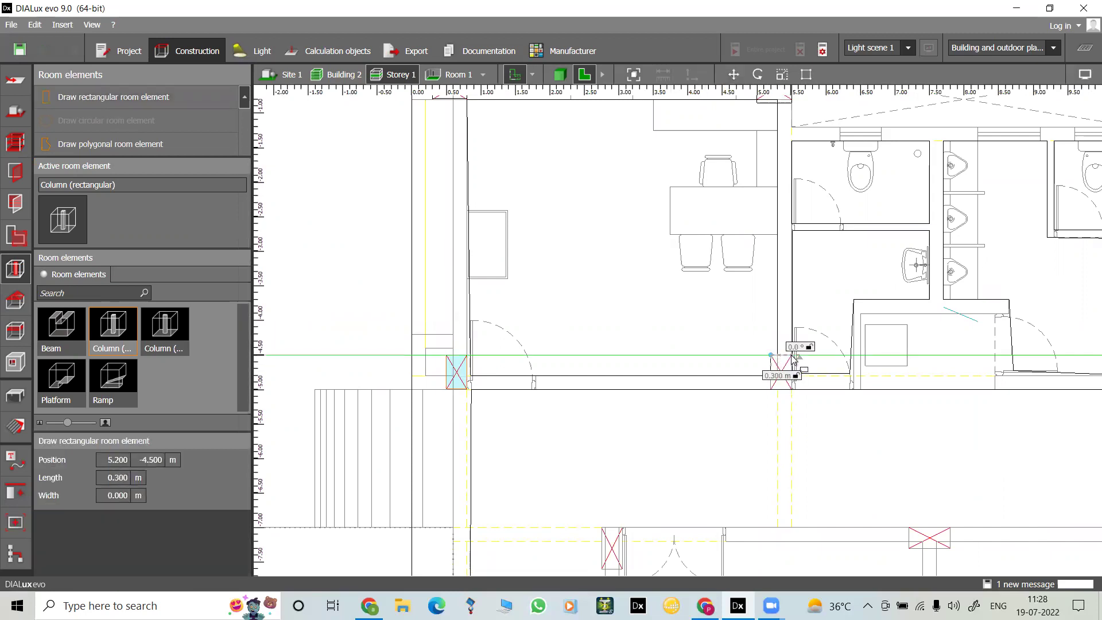
pyautogui.click(792, 389)
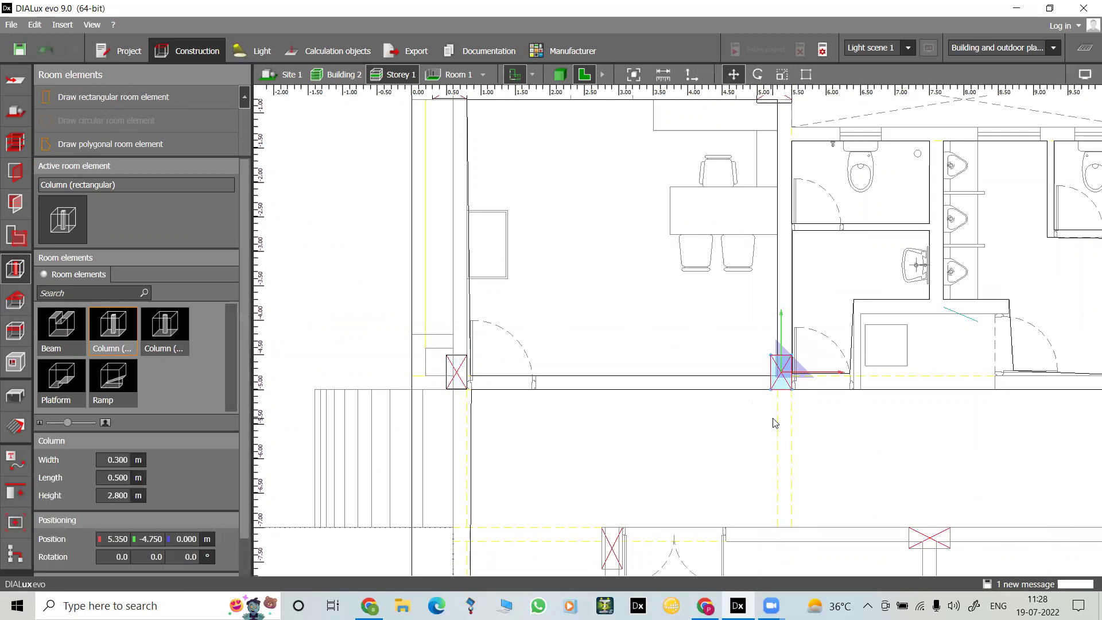
# Step: Draw a rectangular column over the marked column at the upper-right office's upper-left corner
pyautogui.scroll(-5, 833, 436)
pyautogui.moveTo(968, 471)
pyautogui.mouseDown(button='middle')
pyautogui.moveTo(794, 452)
pyautogui.moveTo(519, 466)
pyautogui.mouseUp(button='middle')
pyautogui.click(113, 97)
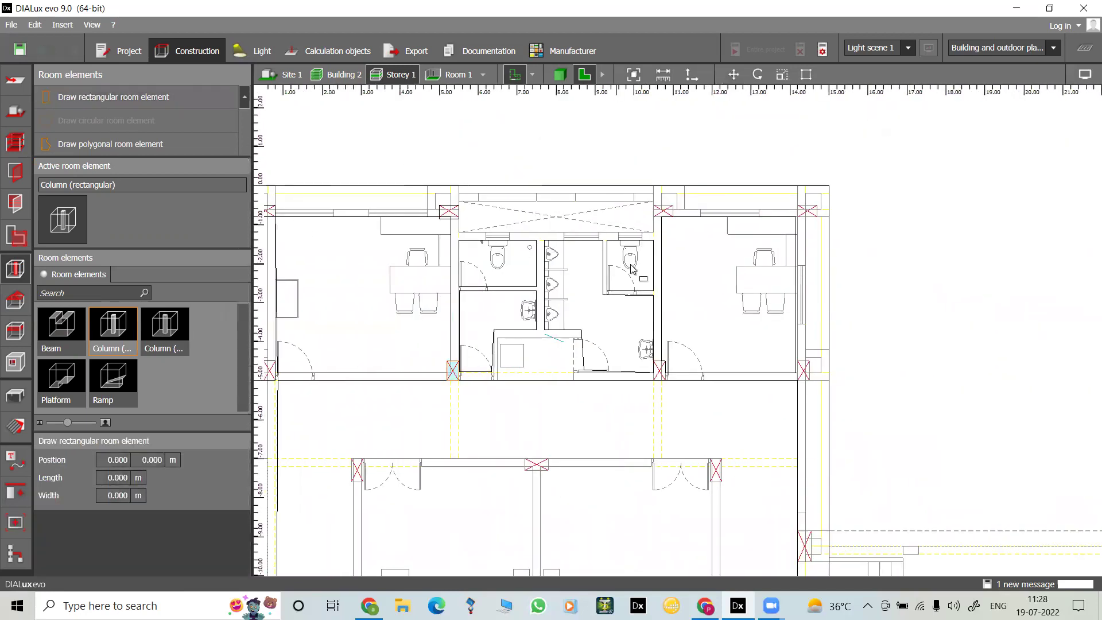
pyautogui.click(654, 208)
pyautogui.click(673, 217)
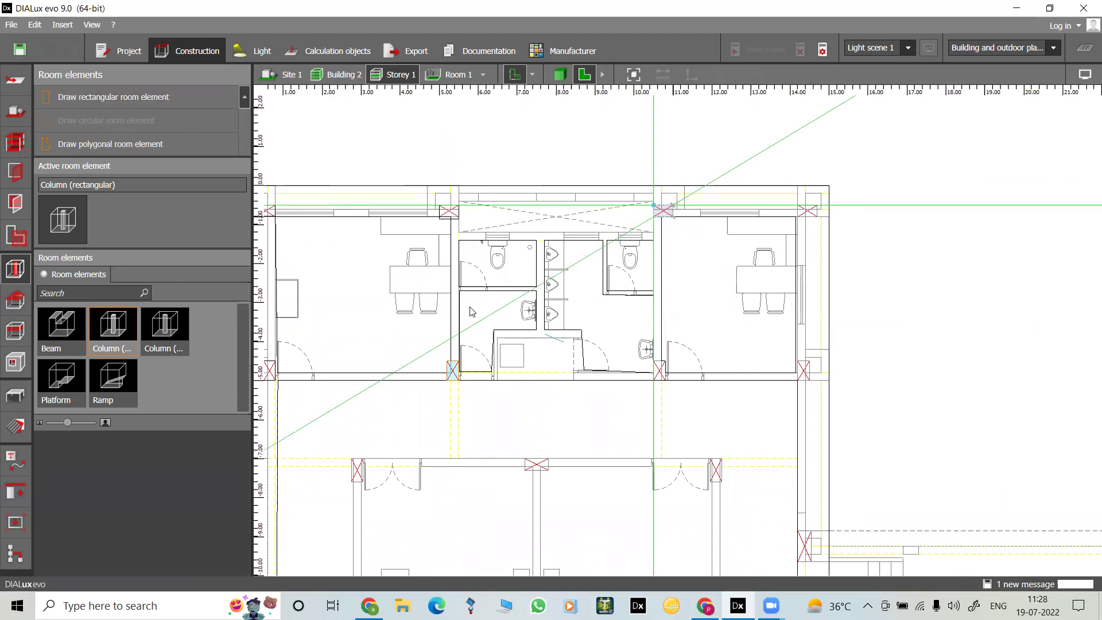
# Step: Draw a rectangular column about 0.5 m by 0.3 m over the marked column at the upper-right office's upper-right corner
pyautogui.click(132, 96)
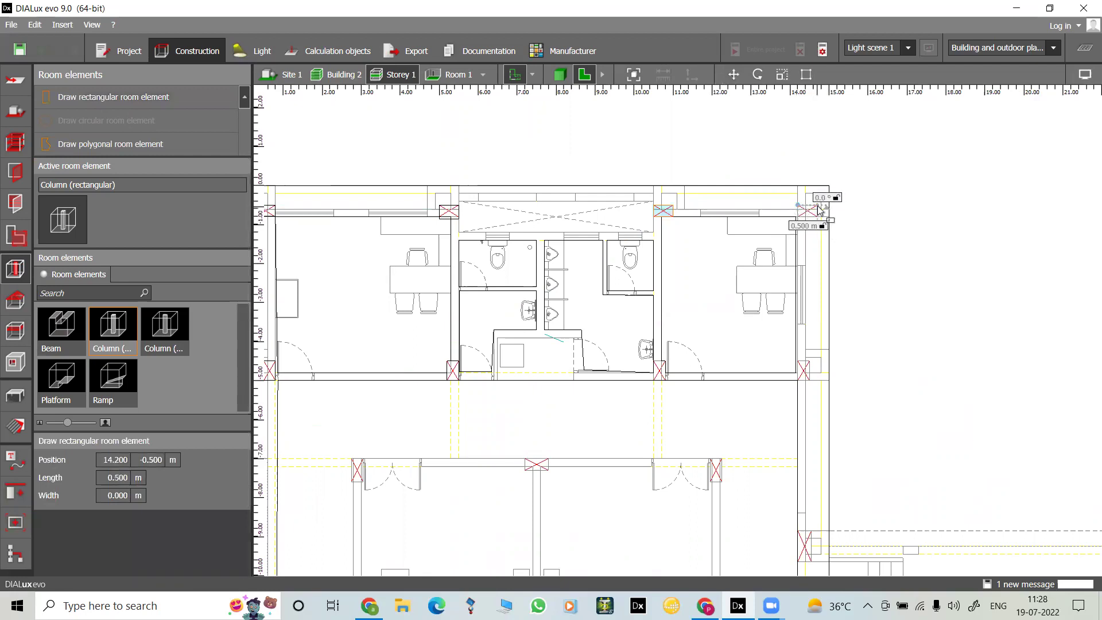
pyautogui.click(817, 210)
pyautogui.click(819, 220)
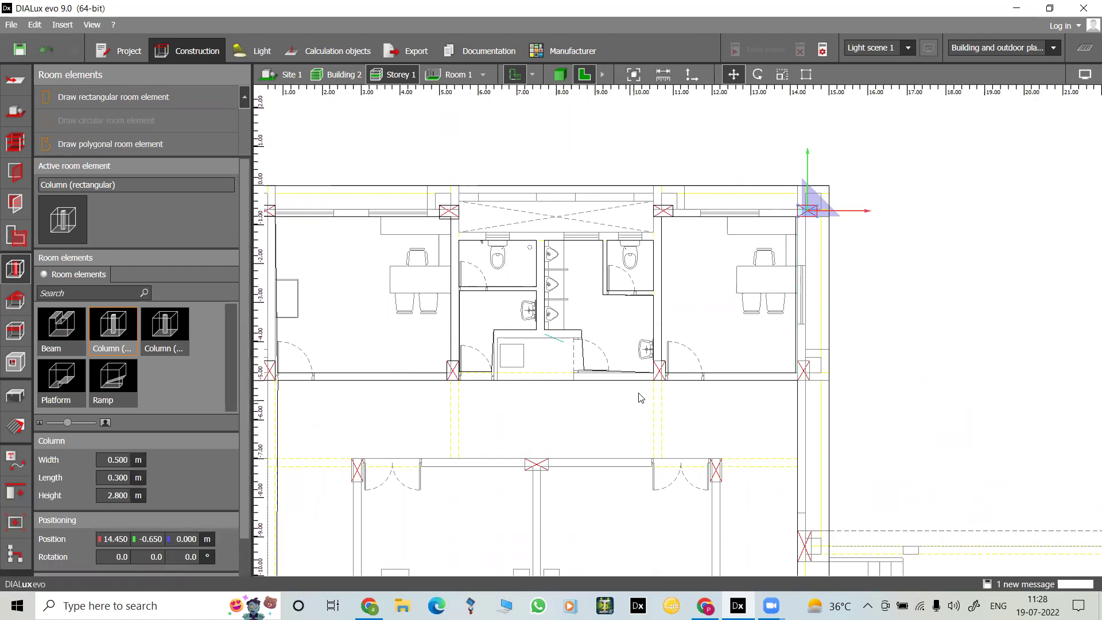
# Step: Draw a rectangular column about 0.3 m by 0.5 m over the marked column at the upper-right office's lower-left corner
pyautogui.click(113, 97)
pyautogui.scroll(1, 542, 382)
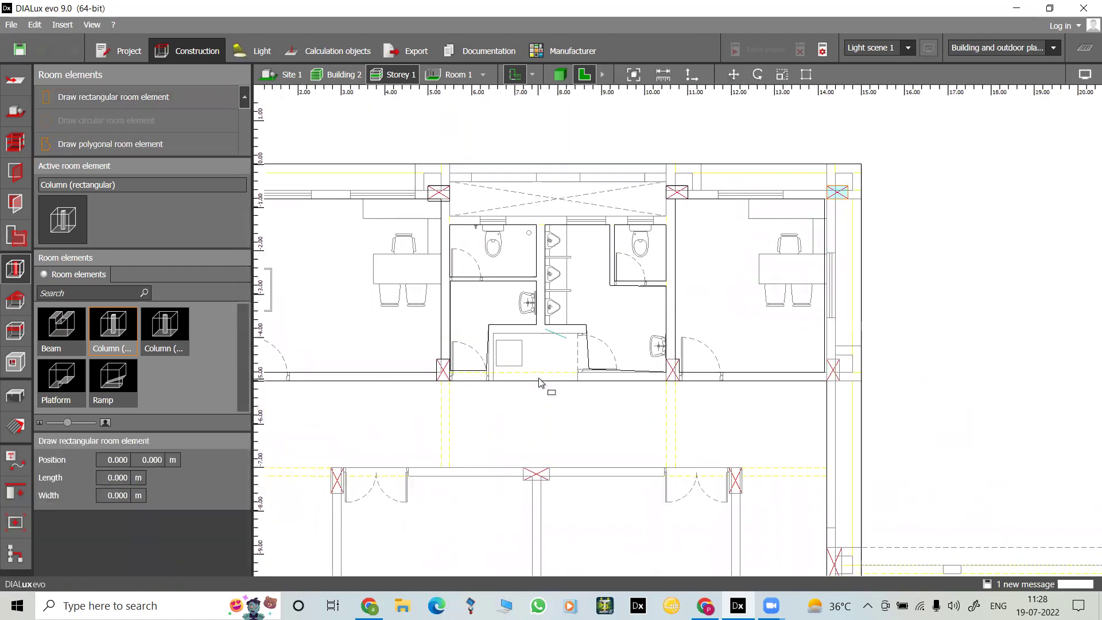
pyautogui.scroll(1, 588, 393)
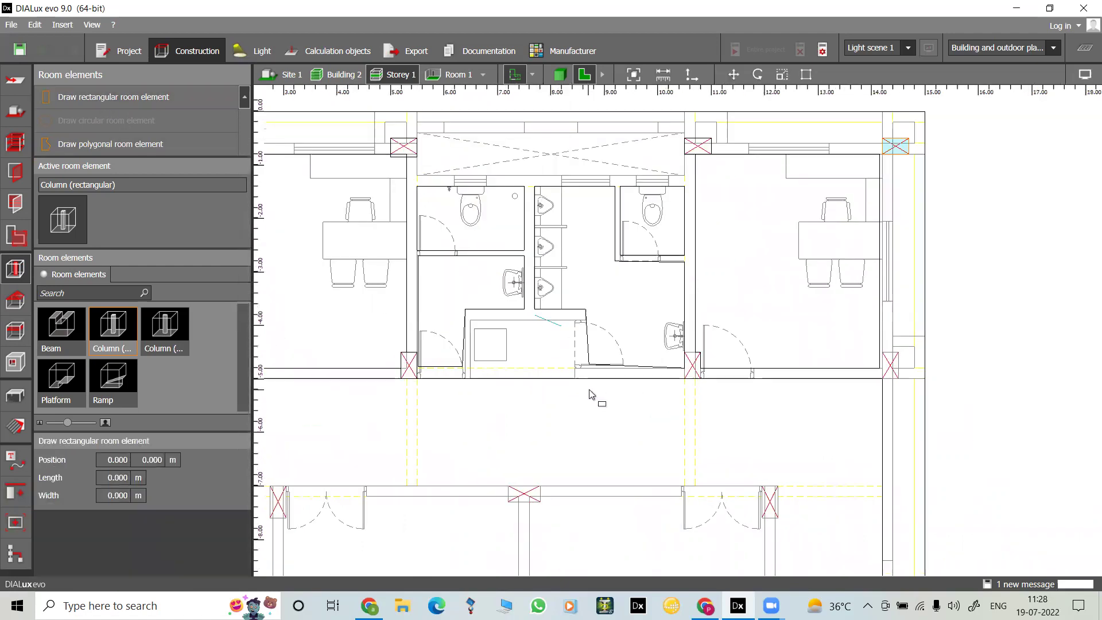
pyautogui.click(685, 350)
pyautogui.click(702, 378)
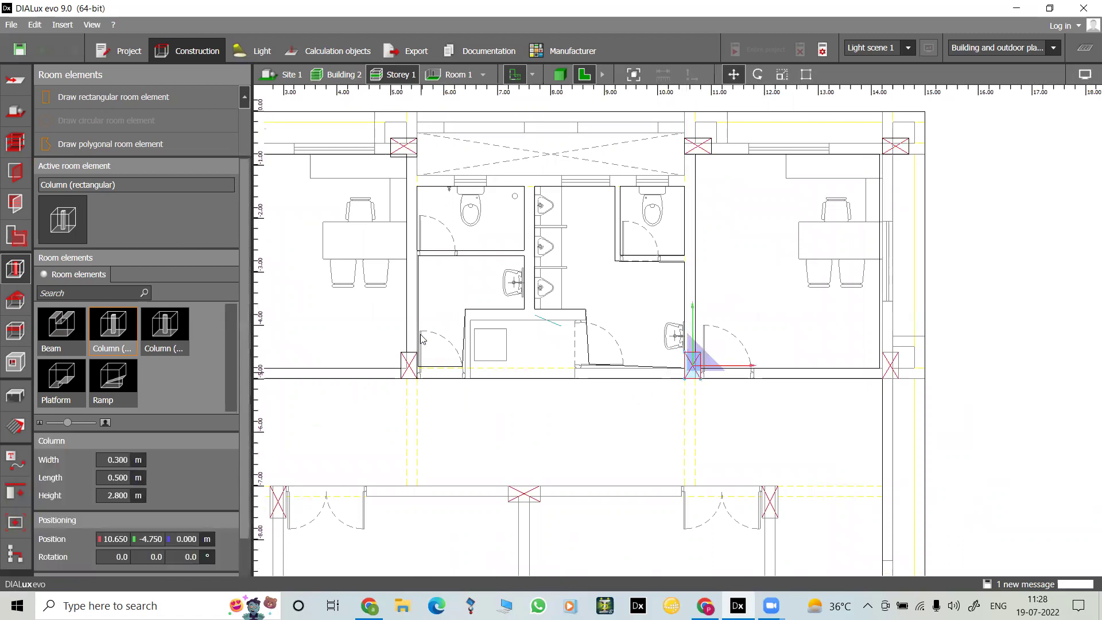
# Step: Draw a rectangular column about 0.3 m by 0.5 m over the marked column at the upper-right office's lower-right corner
pyautogui.click(112, 102)
pyautogui.click(882, 351)
pyautogui.click(899, 379)
# Step: Draw a rectangular column about 0.3 m by 0.5 m over the marked column at the lower-left office's upper-left corner
pyautogui.scroll(-3, 660, 393)
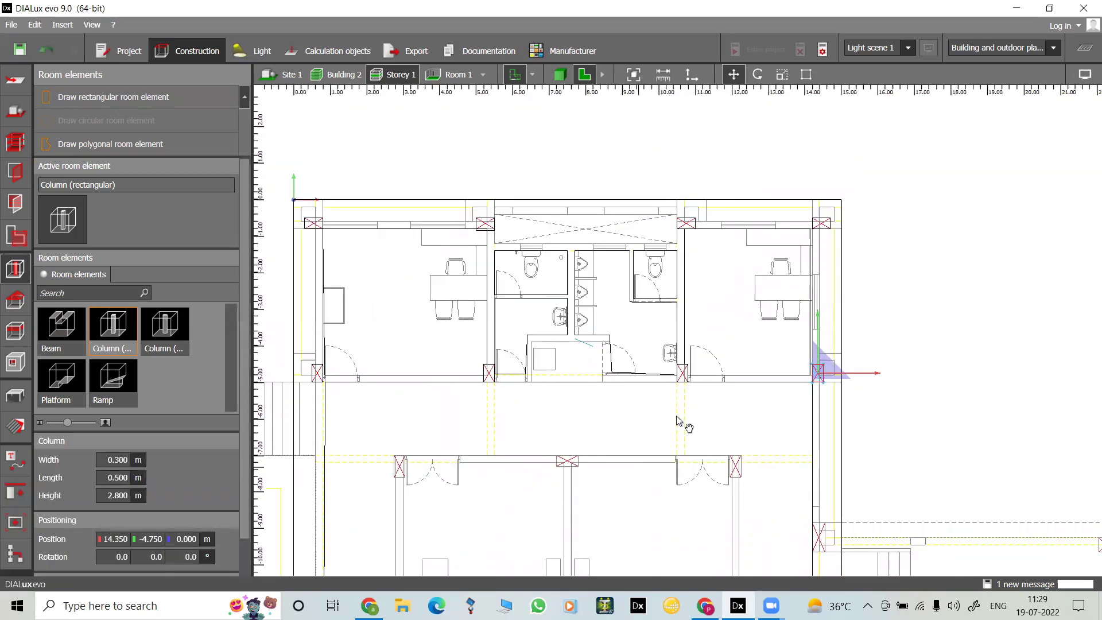
pyautogui.moveTo(676, 415); pyautogui.dragTo(781, 236, button='middle')
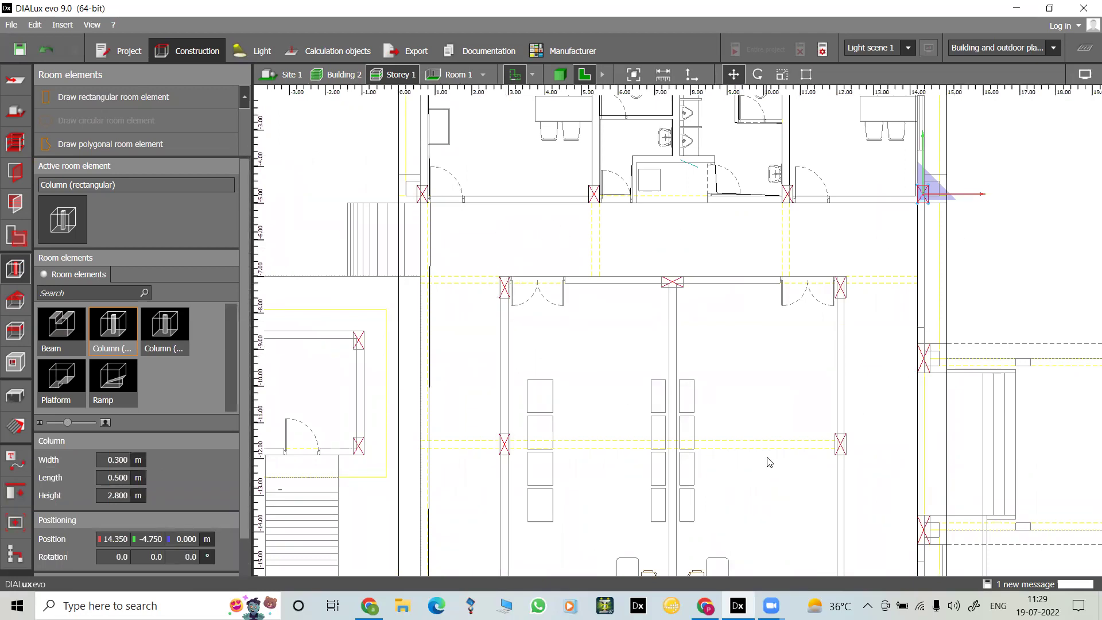
pyautogui.scroll(-1, 769, 462)
pyautogui.moveTo(744, 502); pyautogui.dragTo(659, 229, button='middle')
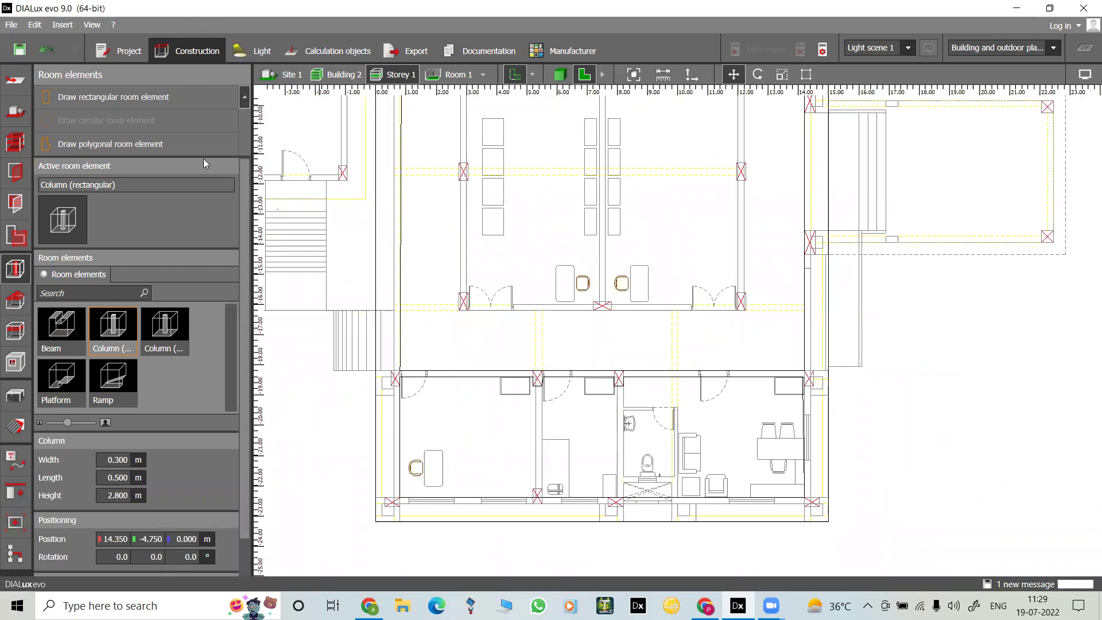
pyautogui.click(113, 96)
pyautogui.scroll(2, 409, 412)
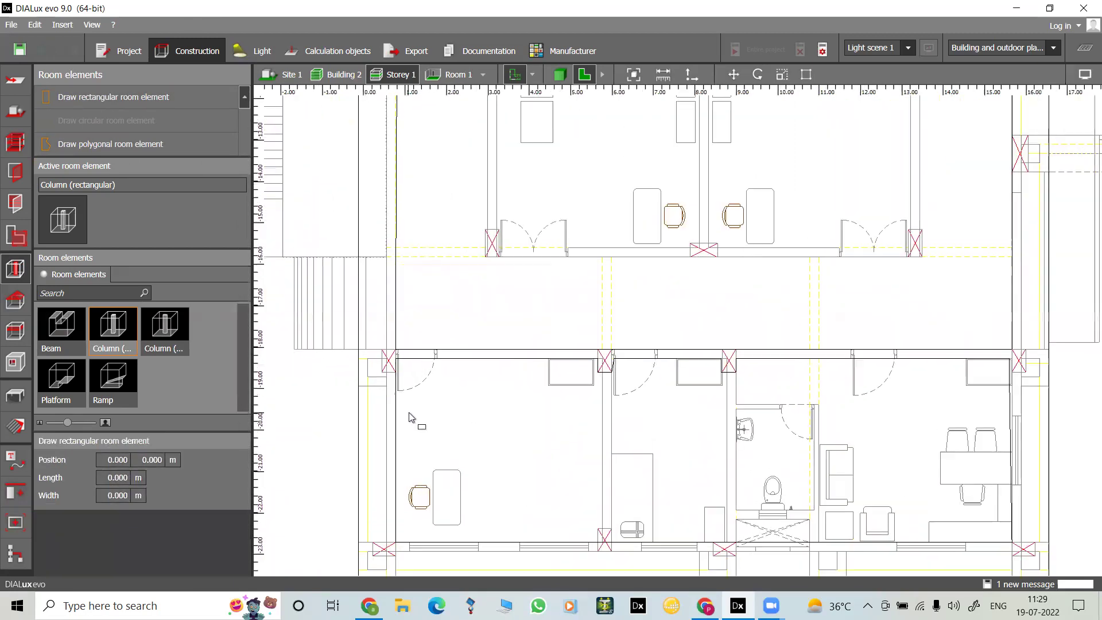
pyautogui.scroll(2, 409, 411)
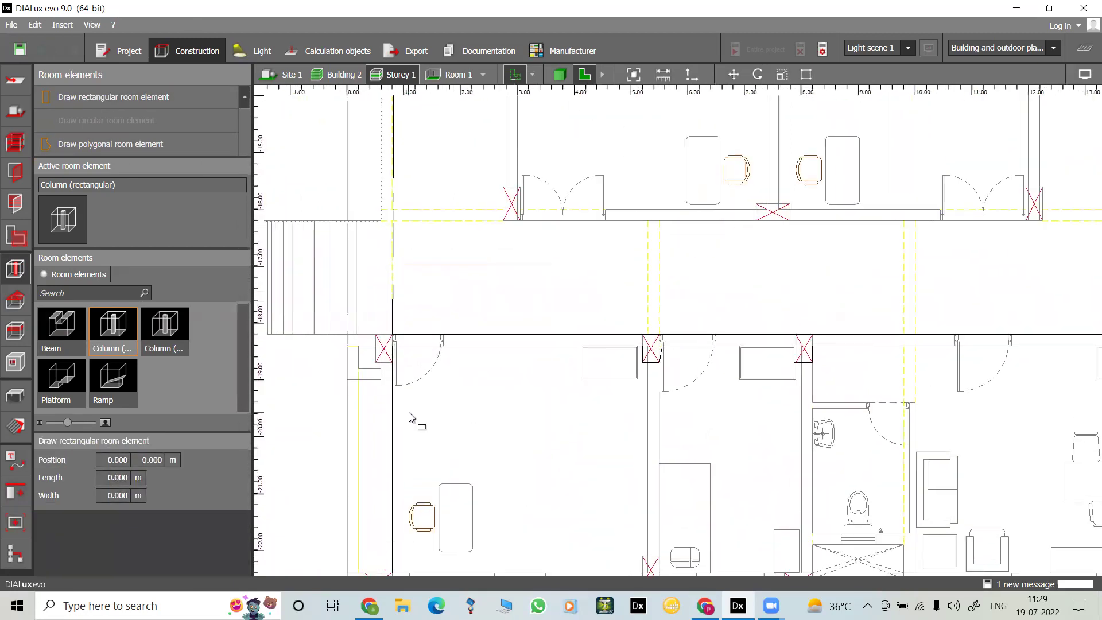
pyautogui.click(375, 335)
pyautogui.click(391, 364)
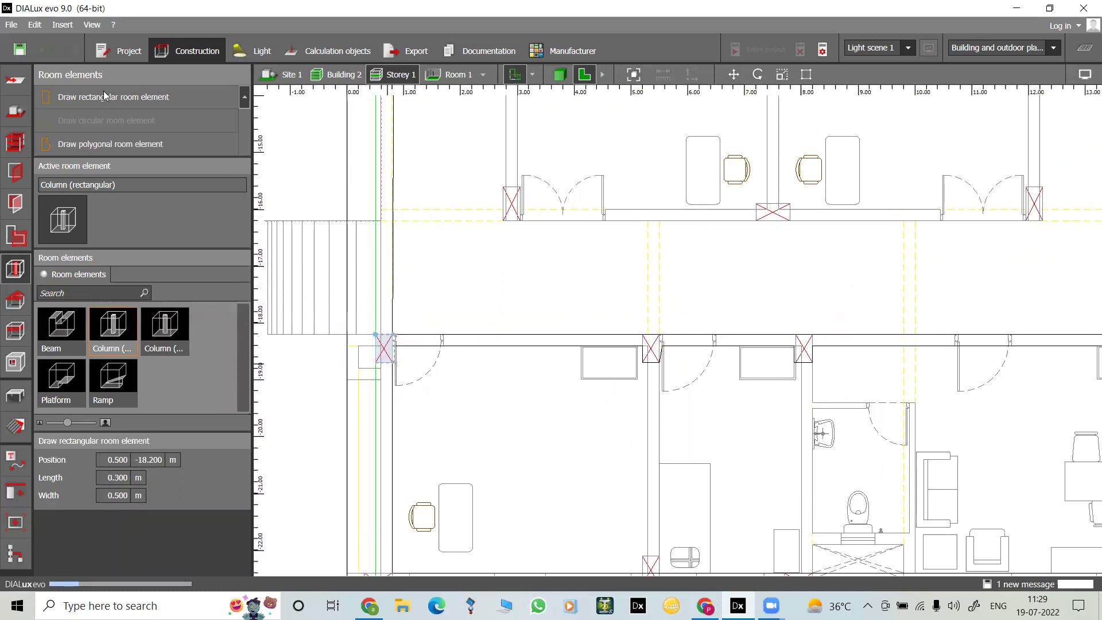
# Step: Draw rectangular columns about 0.3 m by 0.5 m and 0.3 m by 0.49 m at the lower middle room's upper-left and upper-right corners
pyautogui.click(642, 334)
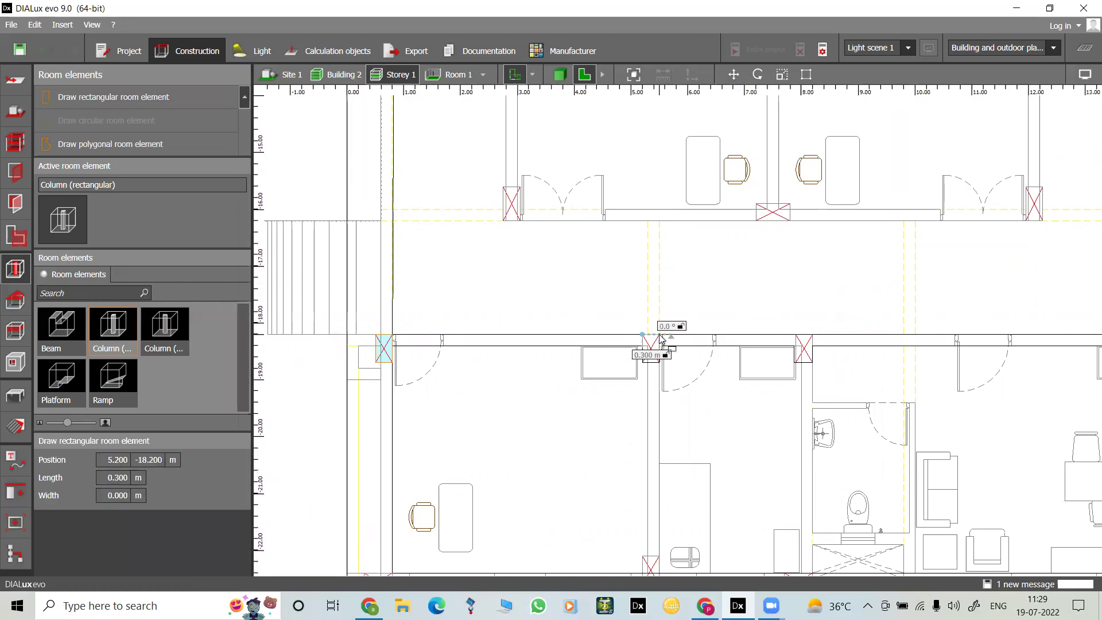
pyautogui.click(660, 363)
pyautogui.click(117, 106)
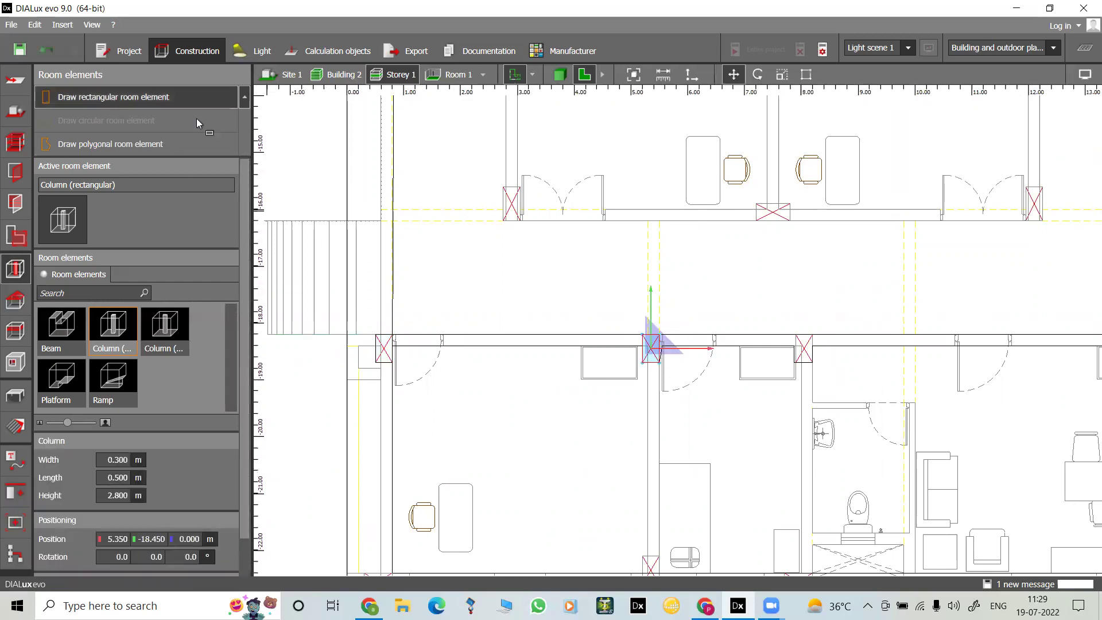
pyautogui.click(797, 334)
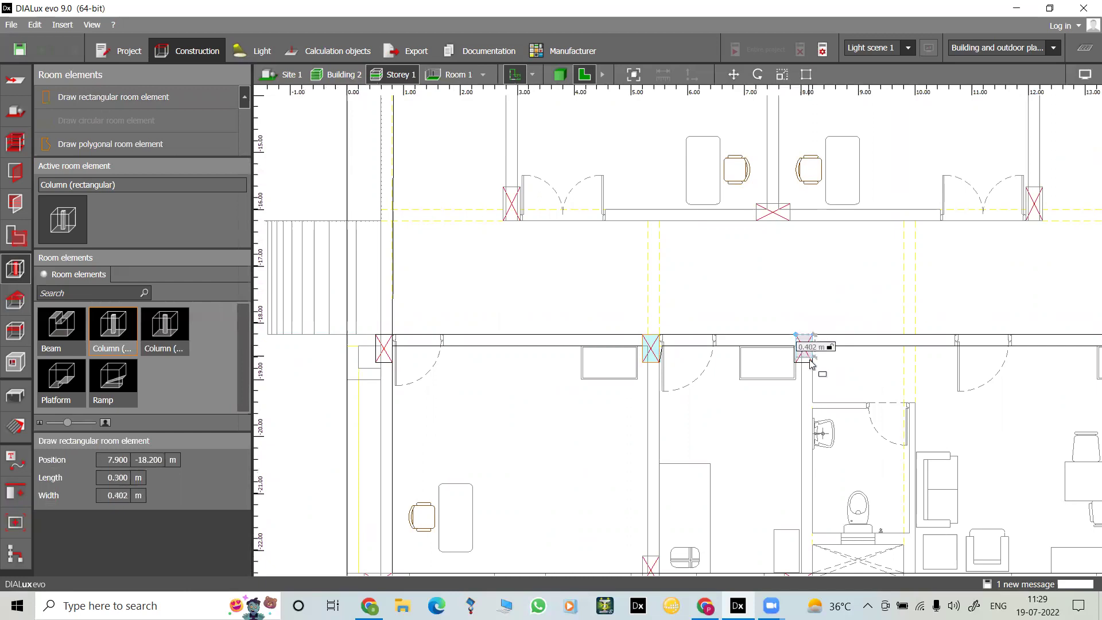
pyautogui.click(817, 363)
# Step: Draw a rectangular column about 0.3 m by 0.48 m over the marked column at the lower-right office's upper-right corner
pyautogui.scroll(-2, 879, 375)
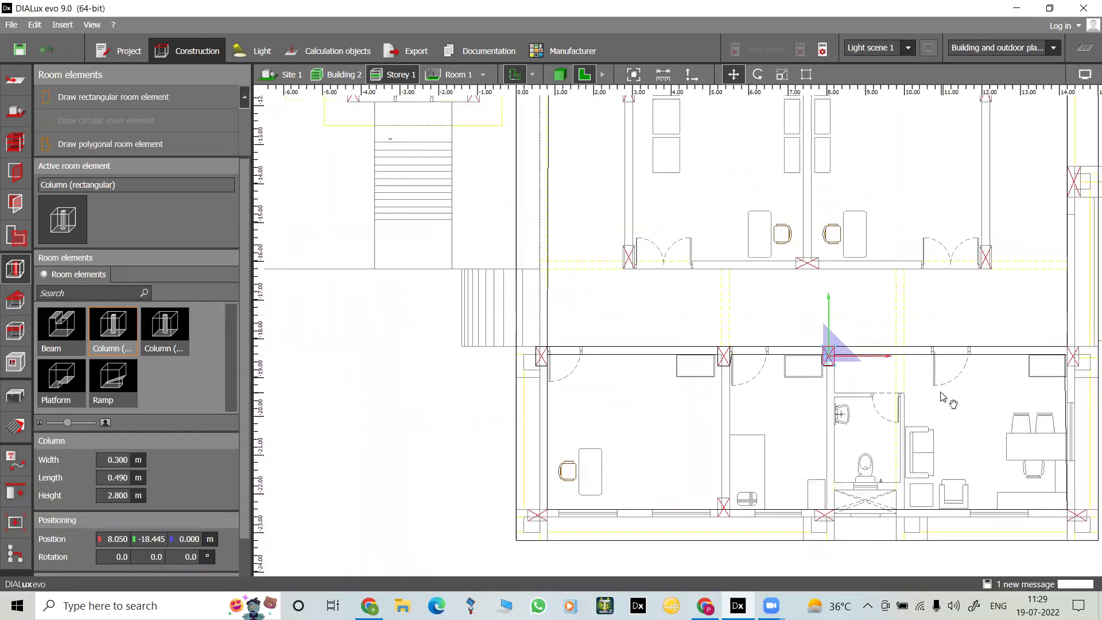
pyautogui.moveTo(946, 393); pyautogui.dragTo(695, 376, button='middle')
pyautogui.scroll(2, 821, 353)
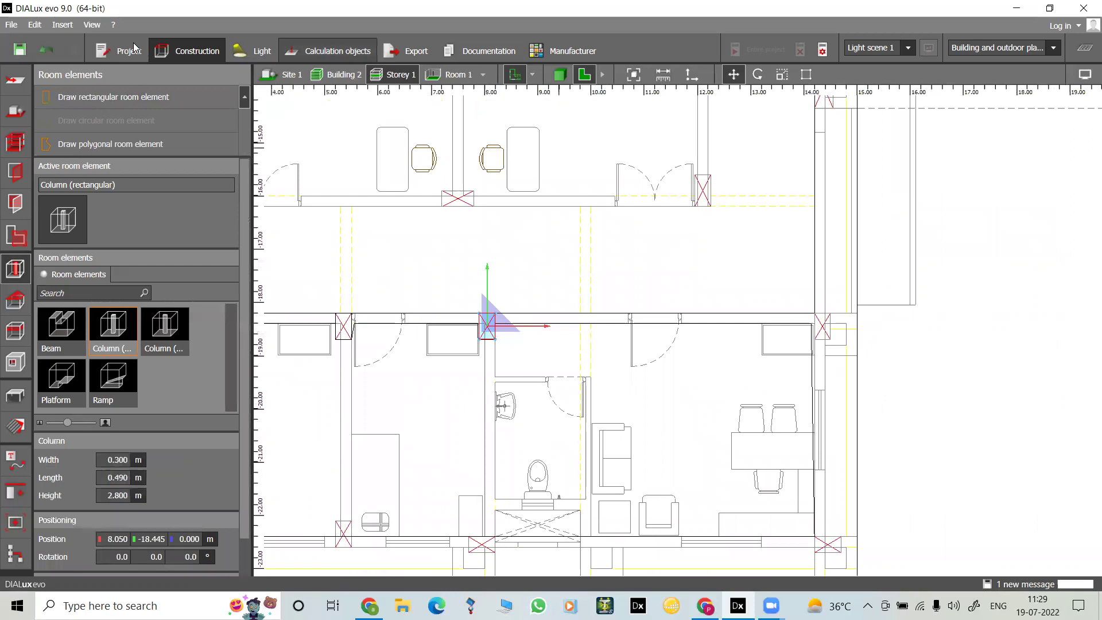
pyautogui.click(114, 97)
pyautogui.click(814, 314)
pyautogui.click(831, 339)
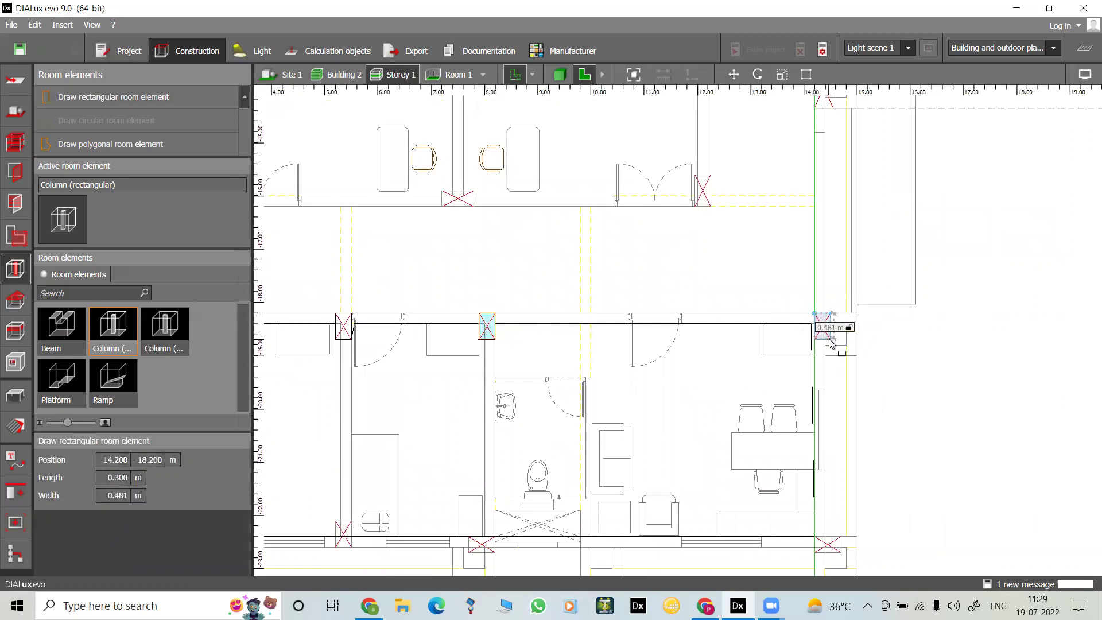
# Step: Draw a rectangular column about 0.48 m by 0.3 m over the marked column at the lower-right office's lower-right corner
pyautogui.click(109, 93)
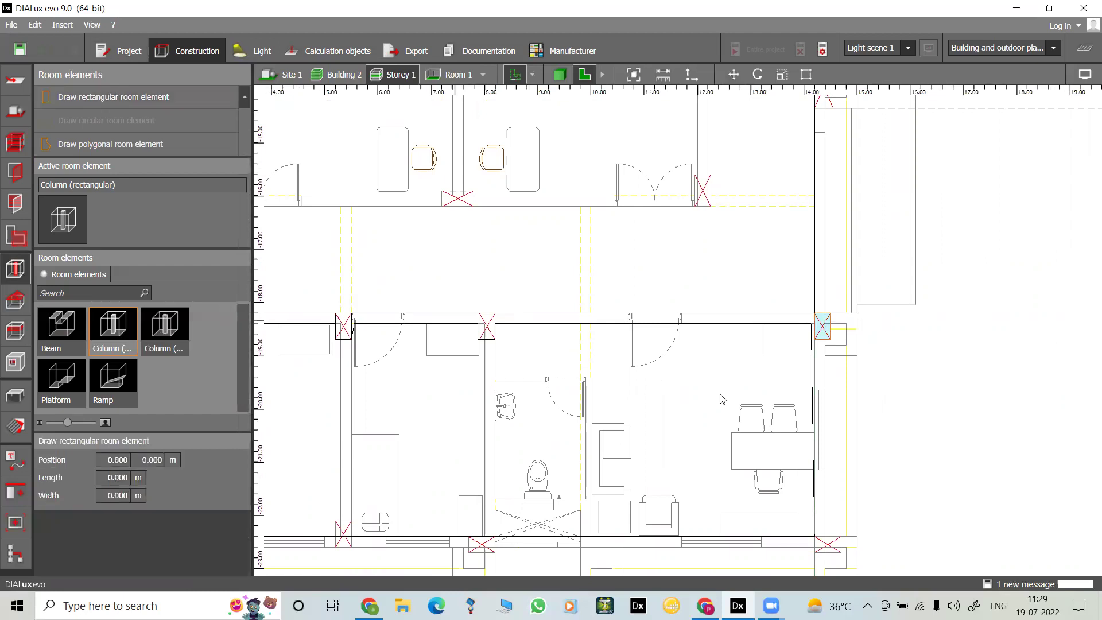
pyautogui.scroll(-1, 721, 395)
pyautogui.moveTo(740, 453); pyautogui.dragTo(772, 307, button='right')
pyautogui.scroll(1, 884, 418)
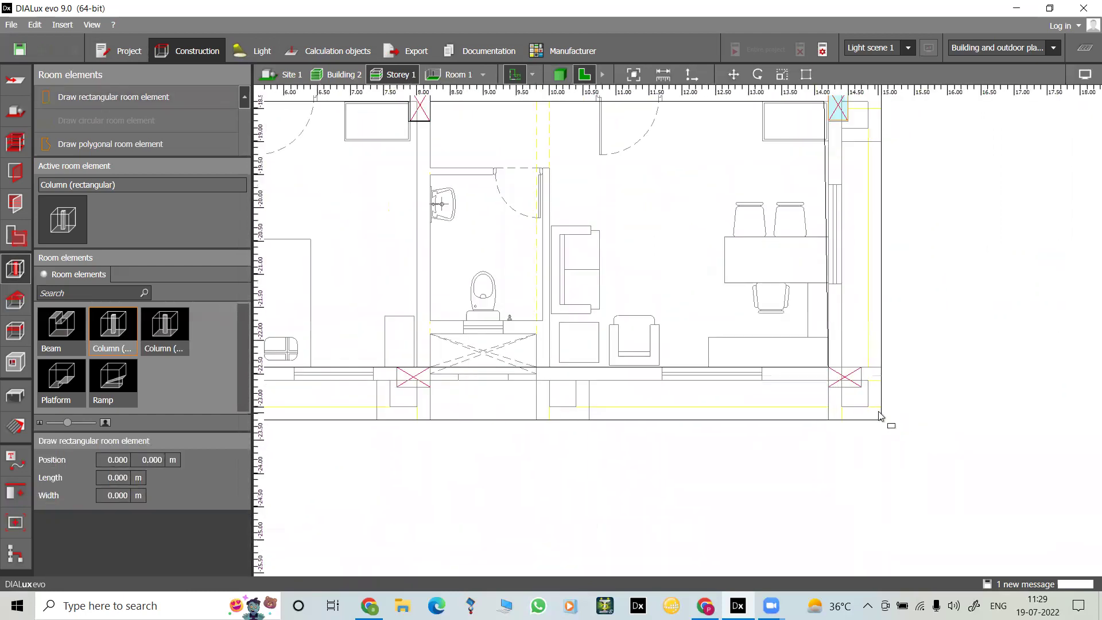
pyautogui.click(828, 369)
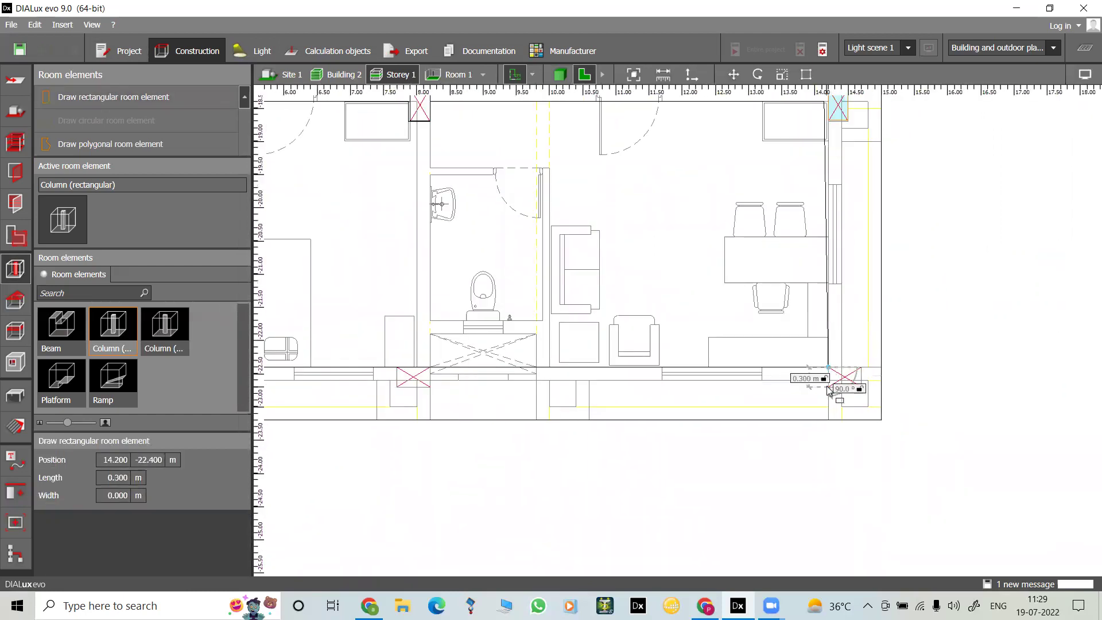
pyautogui.click(859, 390)
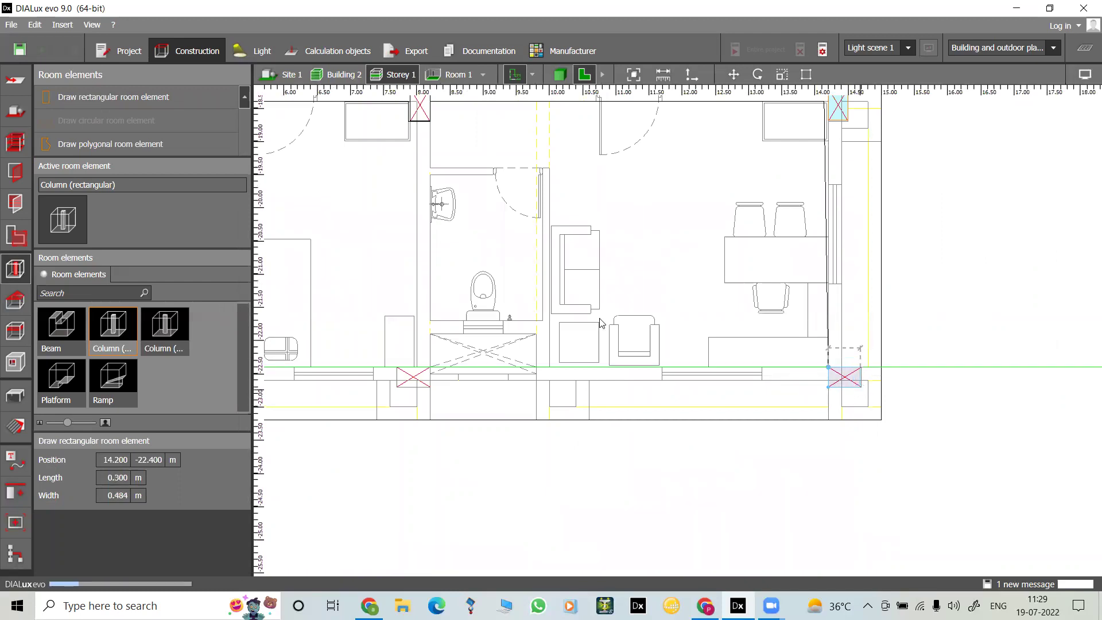
# Step: Draw a rectangular column about 0.46 m by 0.3 m over the marked column at the lower middle room's lower-right corner
pyautogui.click(89, 99)
pyautogui.scroll(-1, 471, 396)
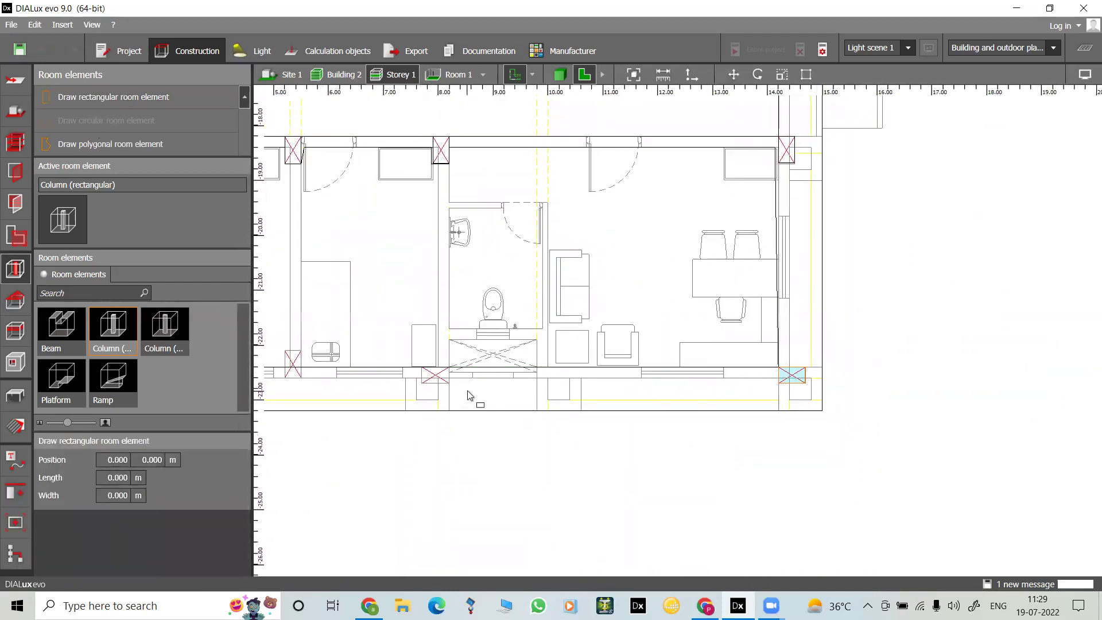
pyautogui.moveTo(470, 396); pyautogui.dragTo(799, 401, button='middle')
pyautogui.scroll(1, 769, 388)
pyautogui.click(751, 373)
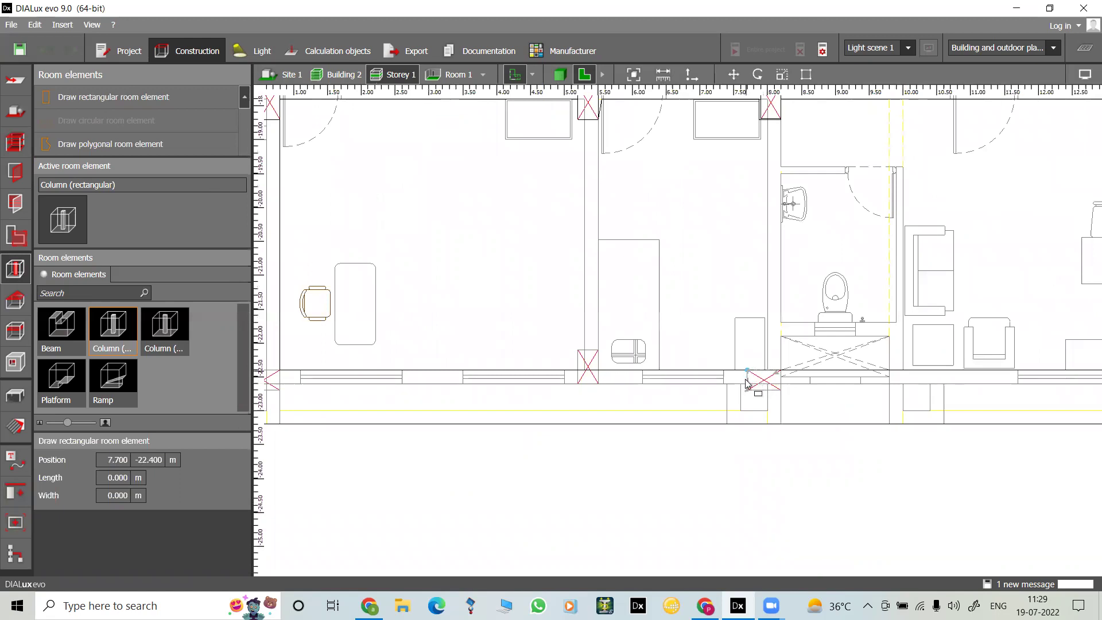
pyautogui.click(778, 390)
# Step: Draw a rectangular column about 0.3 m by 0.48 m over the marked column at the lower-left office's lower-right corner
pyautogui.click(125, 98)
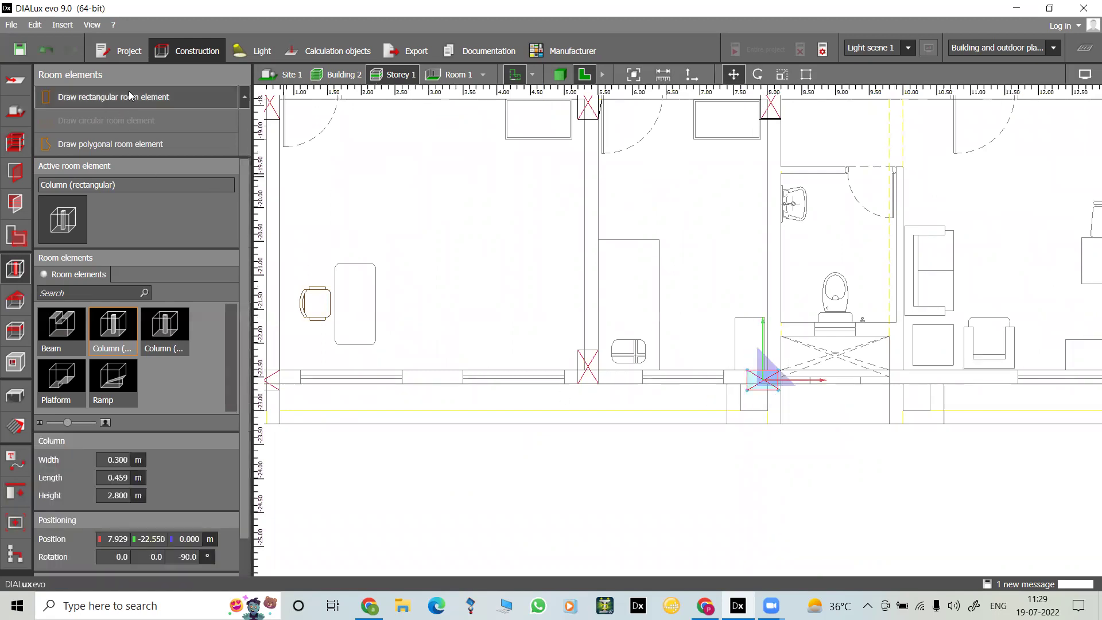
pyautogui.click(577, 350)
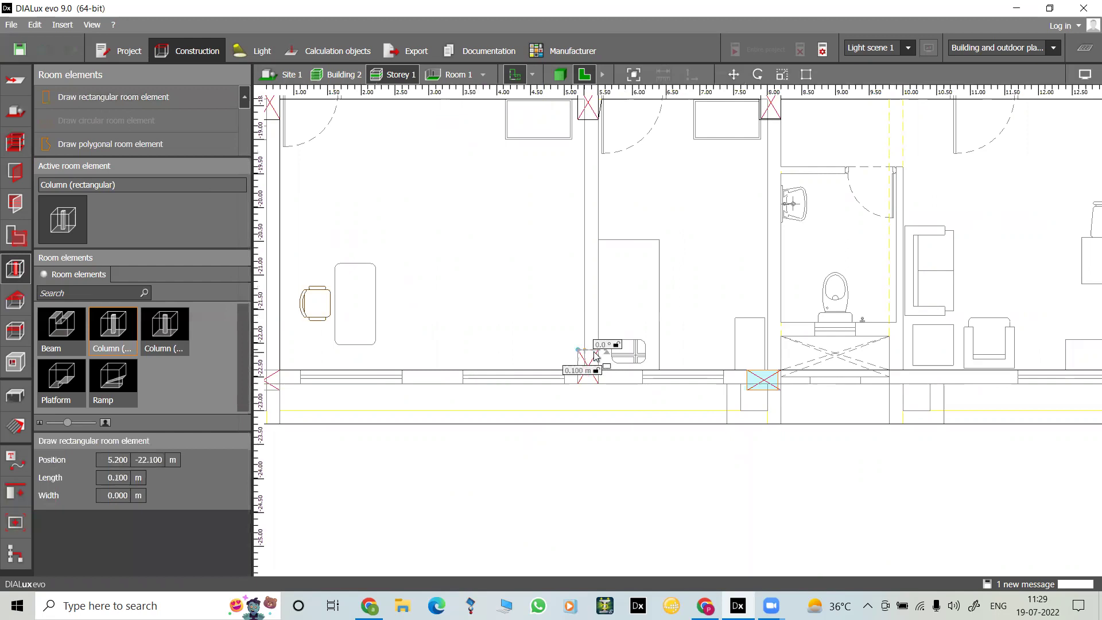
pyautogui.click(597, 384)
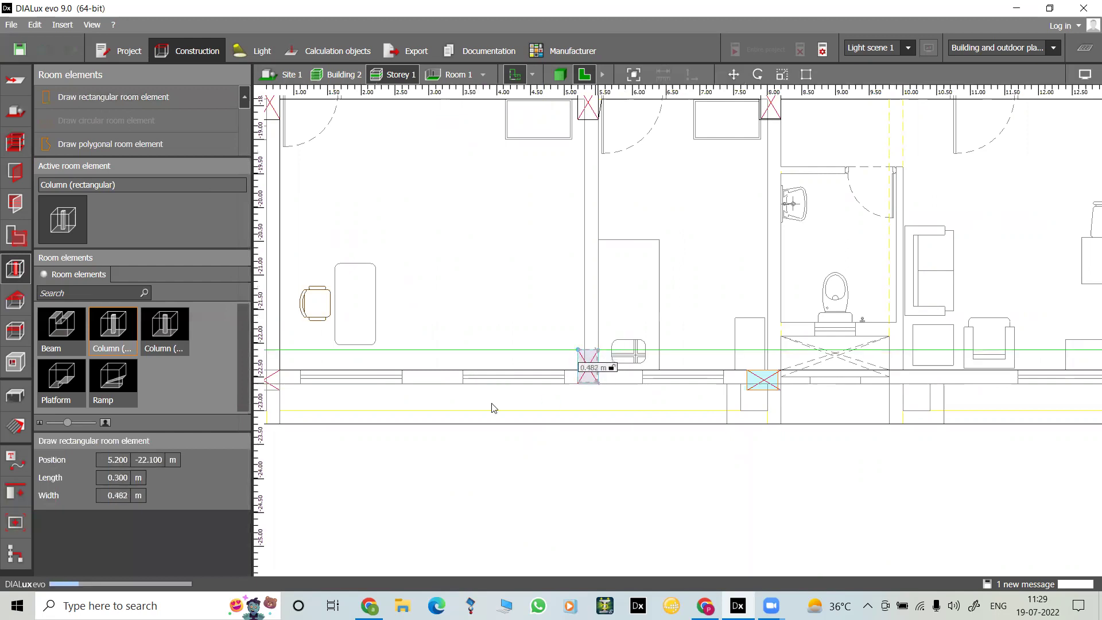
# Step: Draw a rectangular column about 0.5 m by 0.3 m over the marked column at the lower-left office's lower-left corner
pyautogui.moveTo(425, 401); pyautogui.dragTo(639, 419, button='middle')
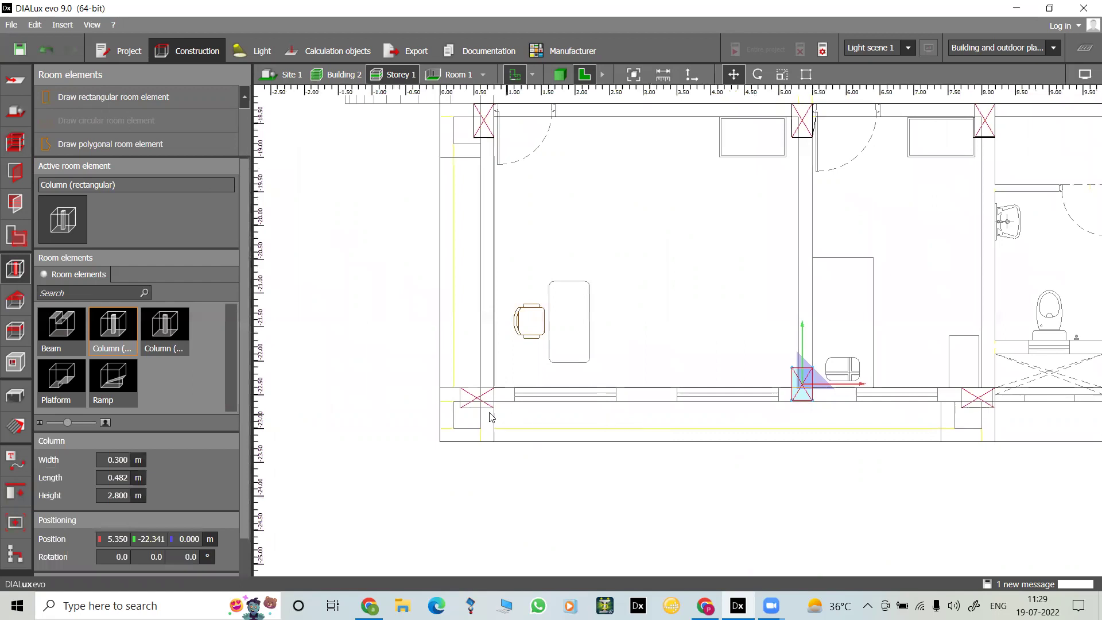
pyautogui.click(195, 97)
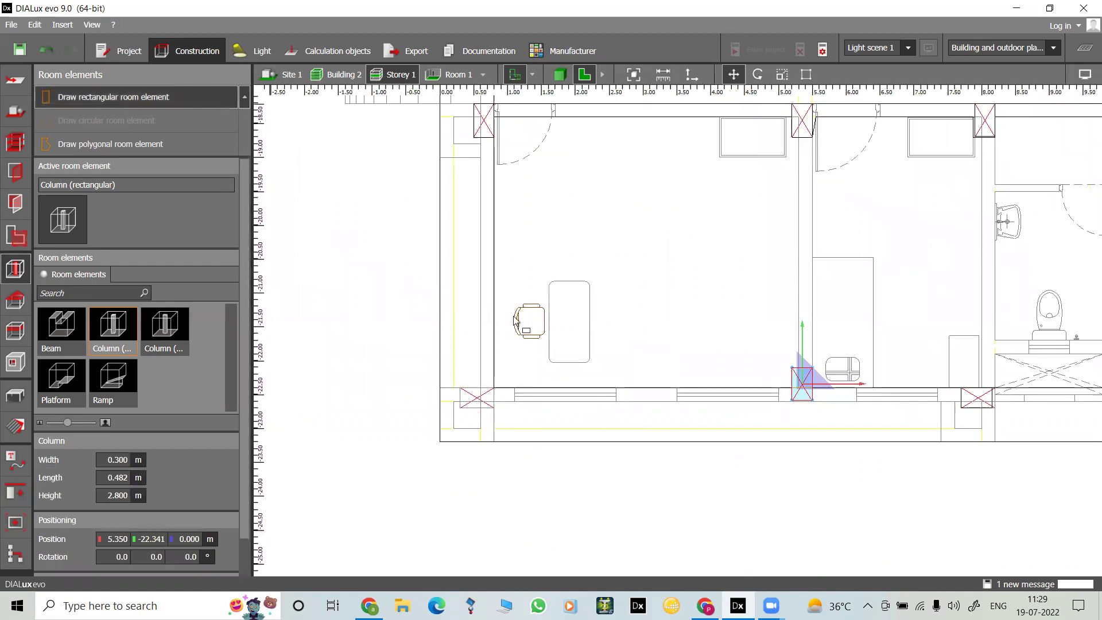
pyautogui.click(460, 389)
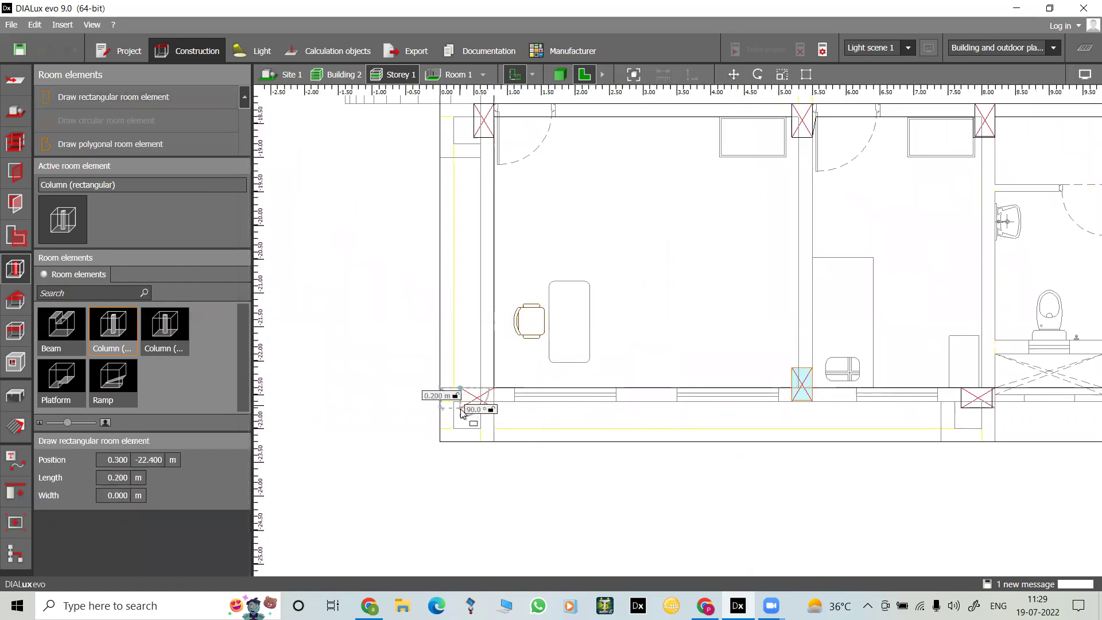
pyautogui.click(623, 382)
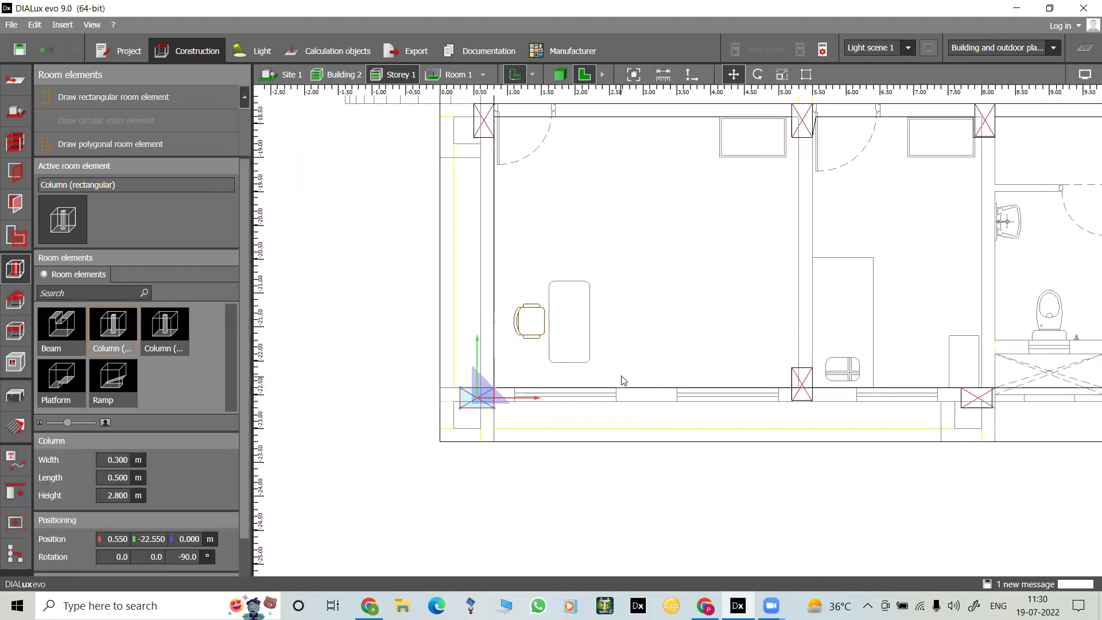
# Step: Save the project and show Storey 1 in 3D with the ceiling tools open
pyautogui.scroll(-3, 622, 381)
pyautogui.scroll(-2, 622, 381)
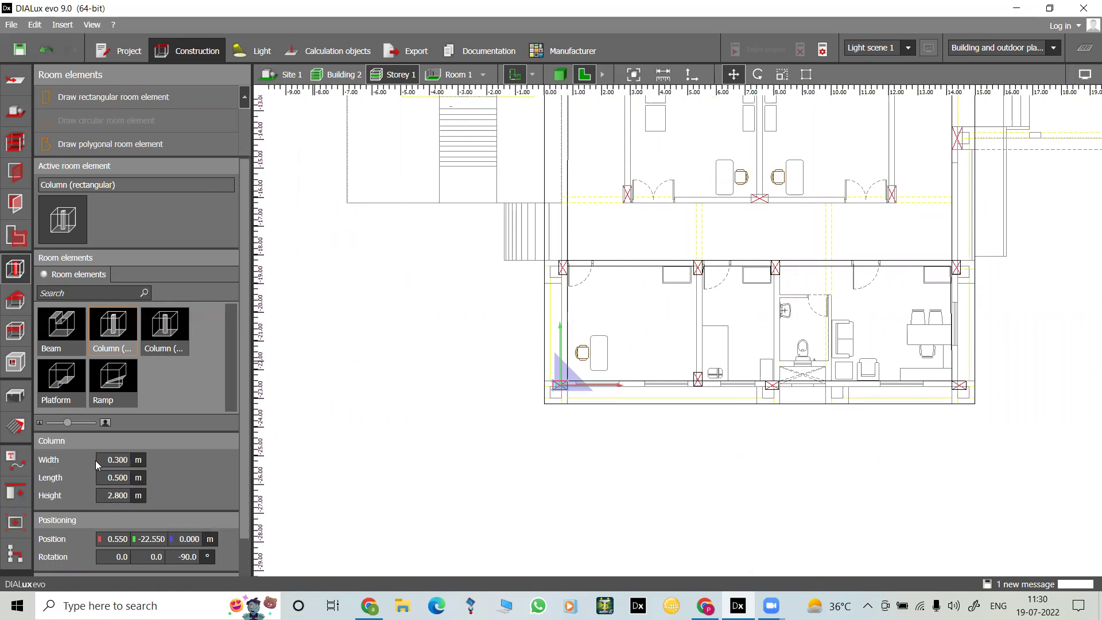
pyautogui.click(15, 331)
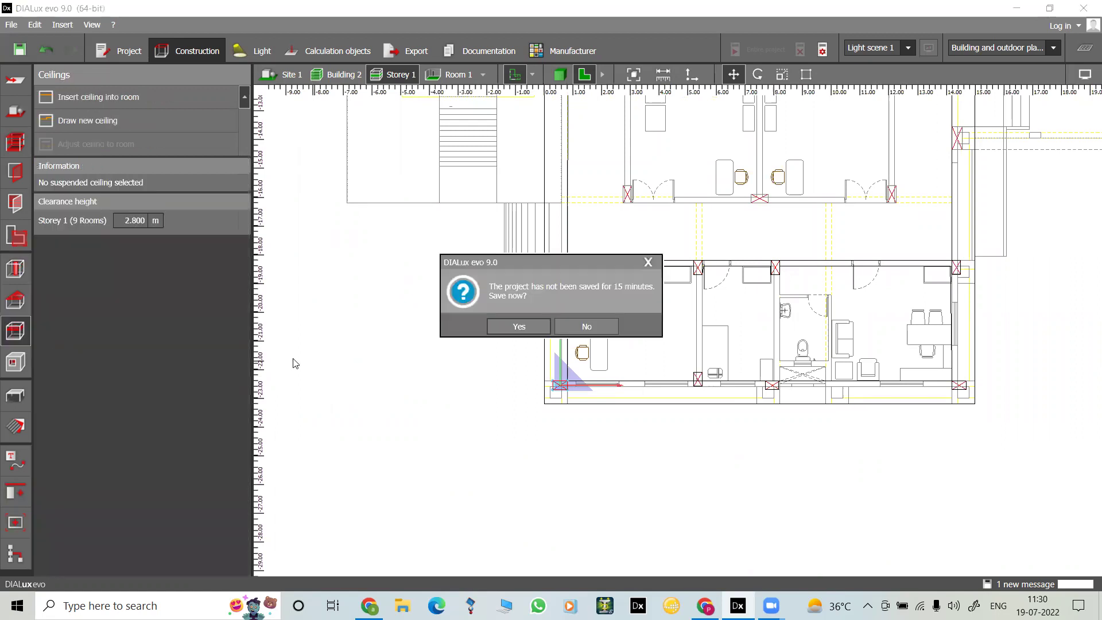
pyautogui.click(544, 329)
pyautogui.click(559, 74)
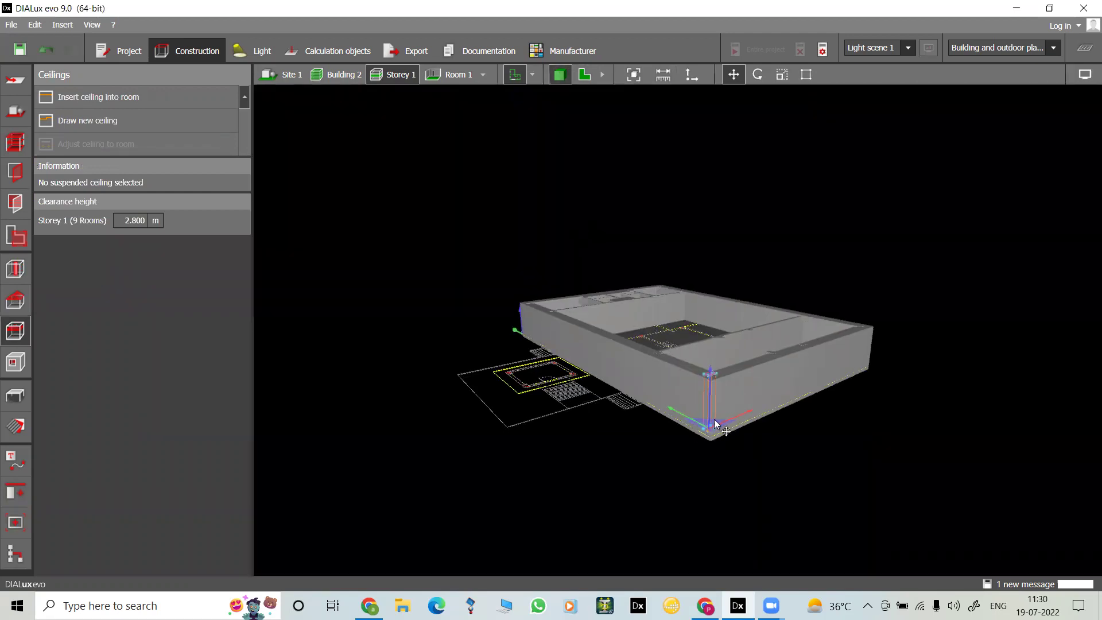
# Step: Inspect the columns and partition walls in Storey 1's lower and upper rooms in 3D
pyautogui.scroll(5, 719, 416)
pyautogui.scroll(-3, 733, 396)
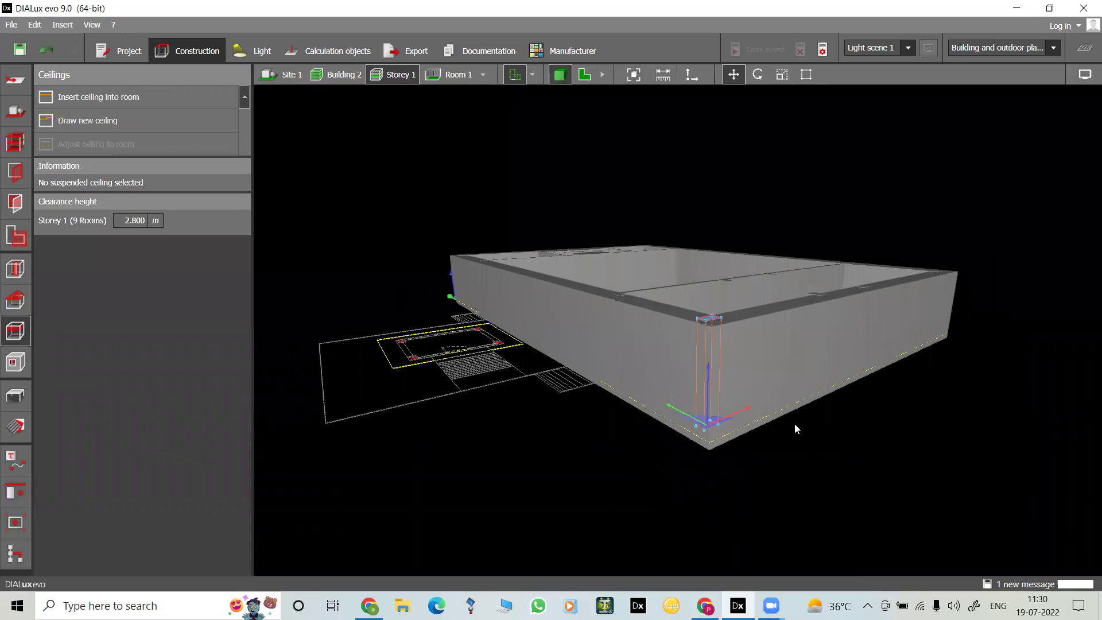
pyautogui.moveTo(785, 464); pyautogui.dragTo(672, 544)
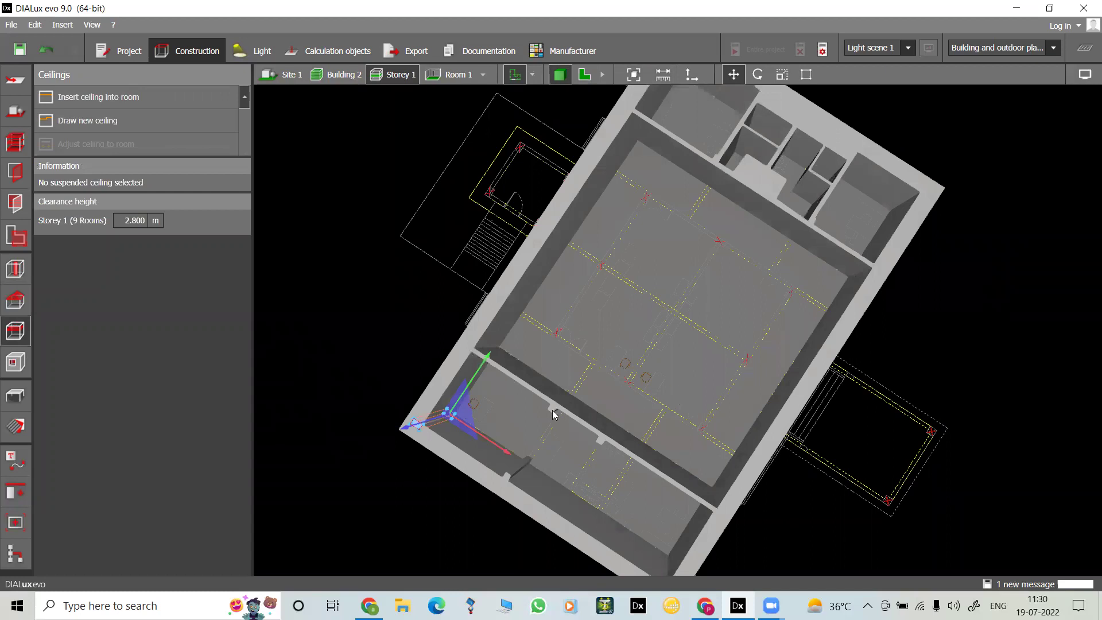
pyautogui.scroll(5, 521, 467)
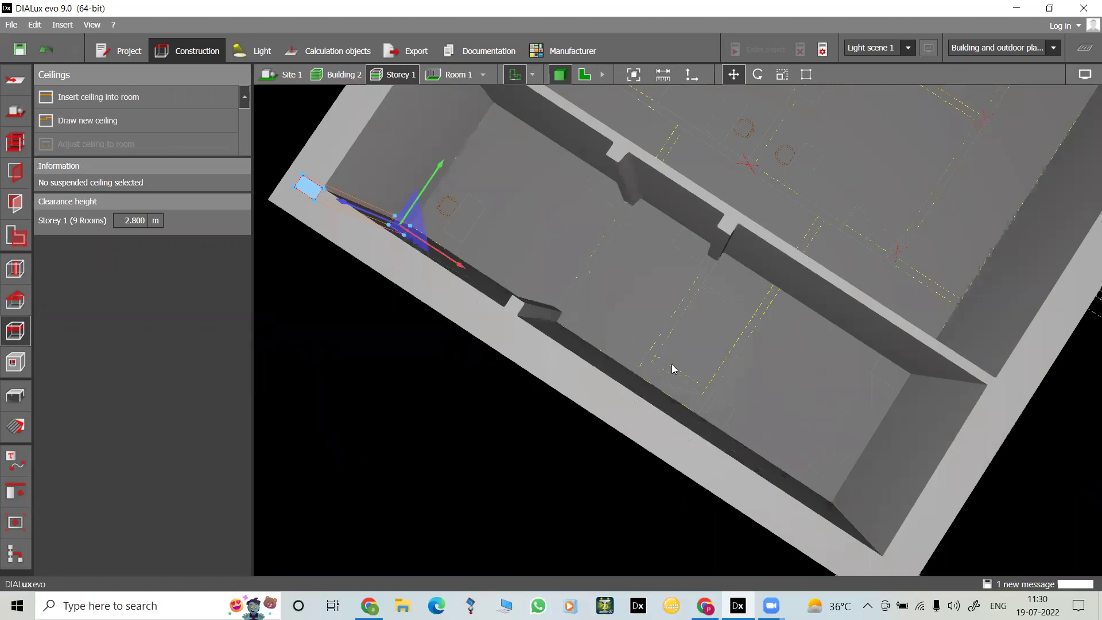
pyautogui.click(644, 304)
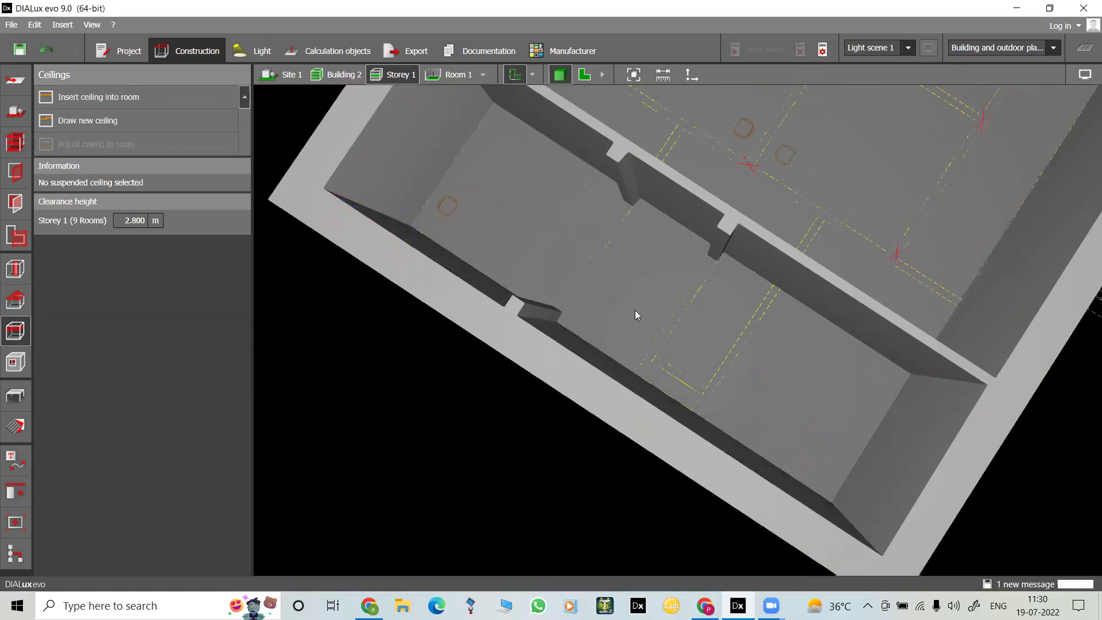
pyautogui.scroll(-2, 751, 328)
pyautogui.scroll(-2, 751, 328)
pyautogui.moveTo(831, 257); pyautogui.dragTo(637, 515, button='middle')
pyautogui.scroll(6, 619, 212)
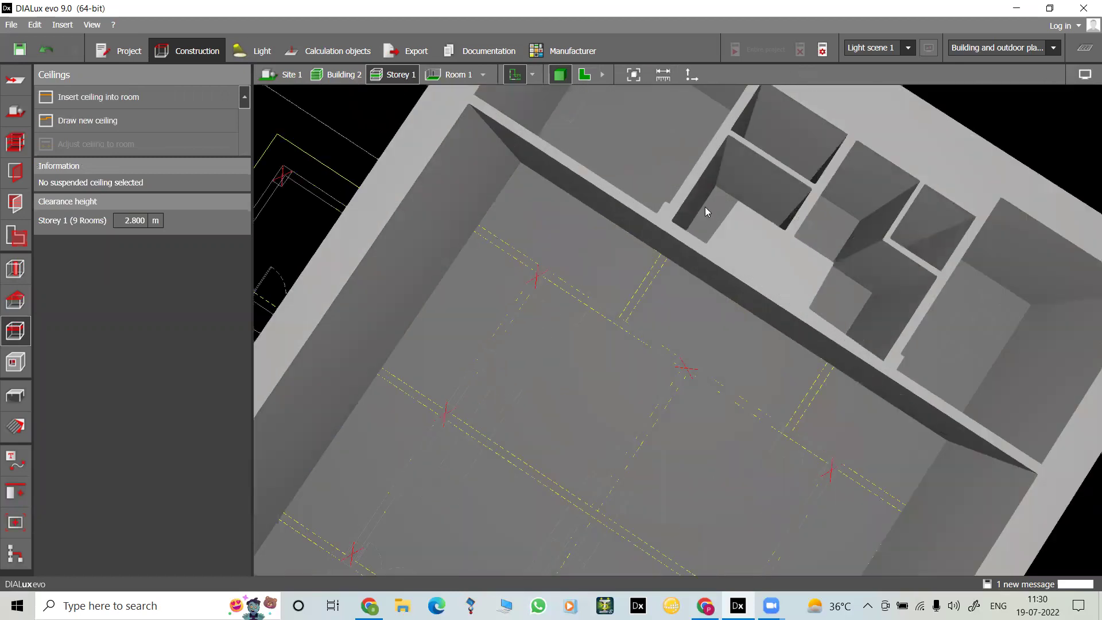
pyautogui.scroll(-4, 781, 272)
pyautogui.scroll(-1, 896, 309)
# Step: Examine the whole Storey 1 model in 3D from above and from a low front angle
pyautogui.moveTo(731, 497); pyautogui.dragTo(686, 217, button='middle')
pyautogui.moveTo(546, 419); pyautogui.dragTo(650, 339, button='middle')
pyautogui.moveTo(576, 279); pyautogui.dragTo(625, 186, button='right')
pyautogui.scroll(-5, 624, 186)
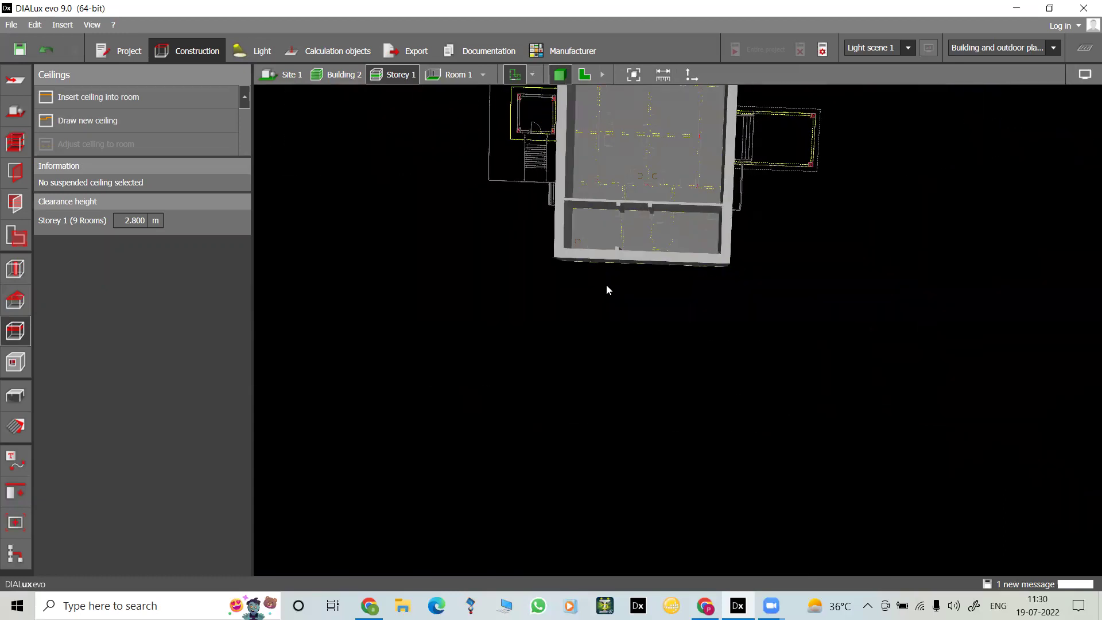
pyautogui.moveTo(624, 221); pyautogui.dragTo(581, 455, button='middle')
pyautogui.scroll(3, 579, 455)
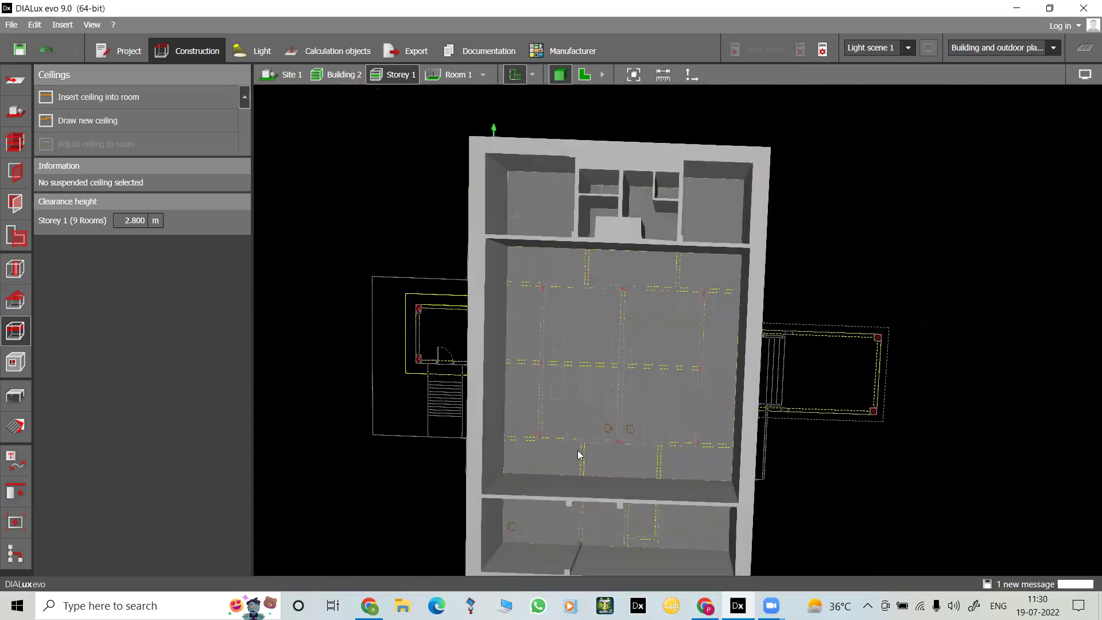
pyautogui.moveTo(573, 456); pyautogui.dragTo(613, 390, button='right')
pyautogui.scroll(-2, 576, 412)
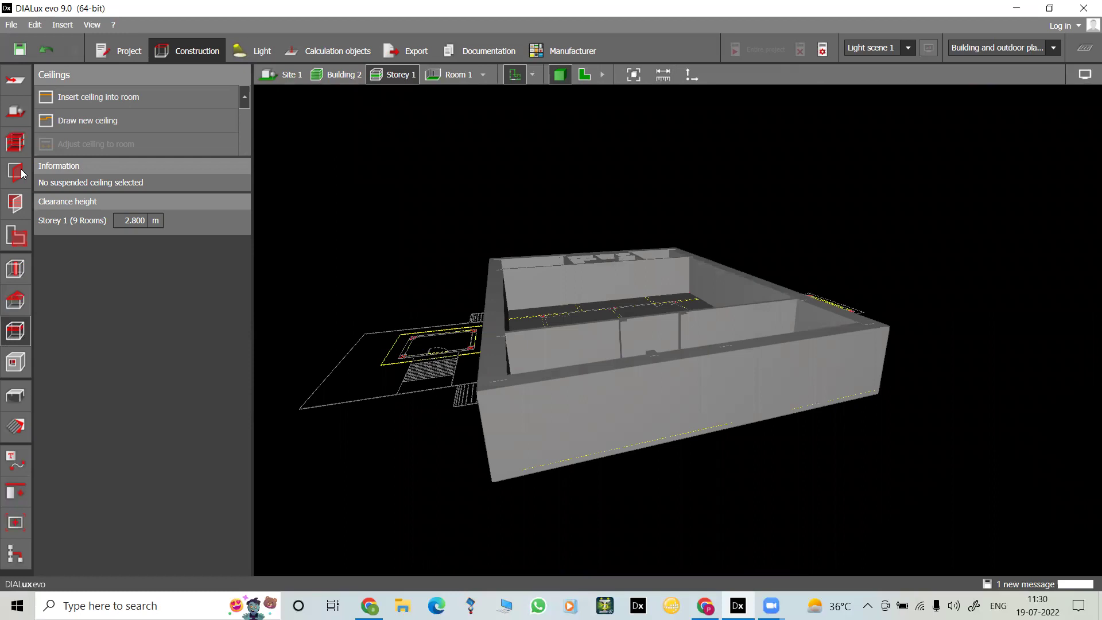
# Step: Show Storey 1 in floor plan view around the central and lower rooms, with the furniture and object tools open
pyautogui.click(584, 75)
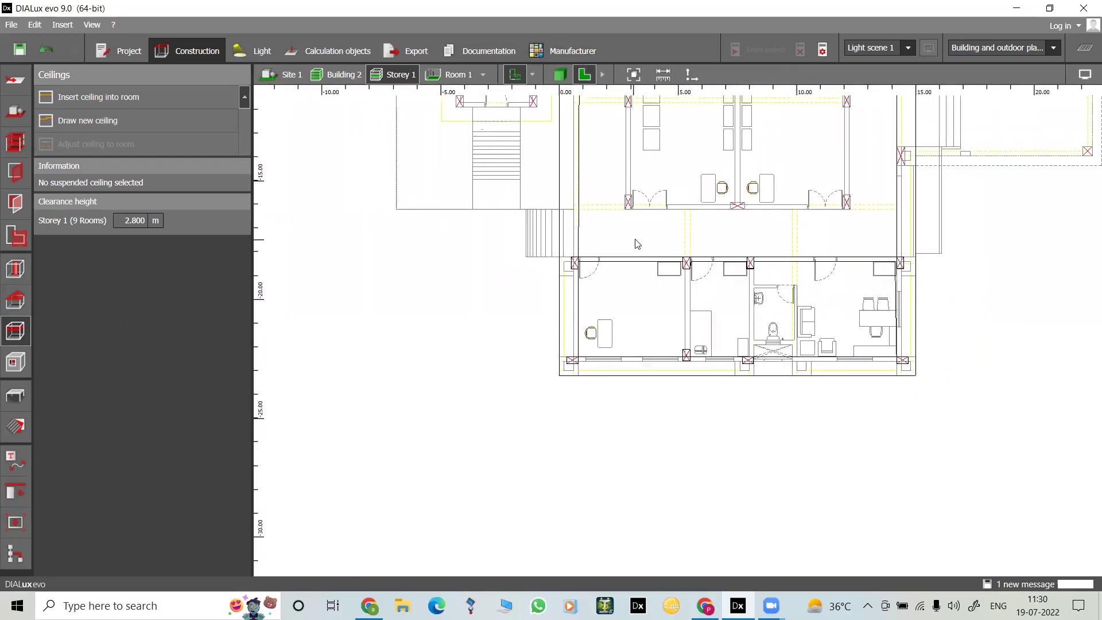
pyautogui.moveTo(634, 244); pyautogui.dragTo(564, 367, button='middle')
pyautogui.scroll(-2, 565, 367)
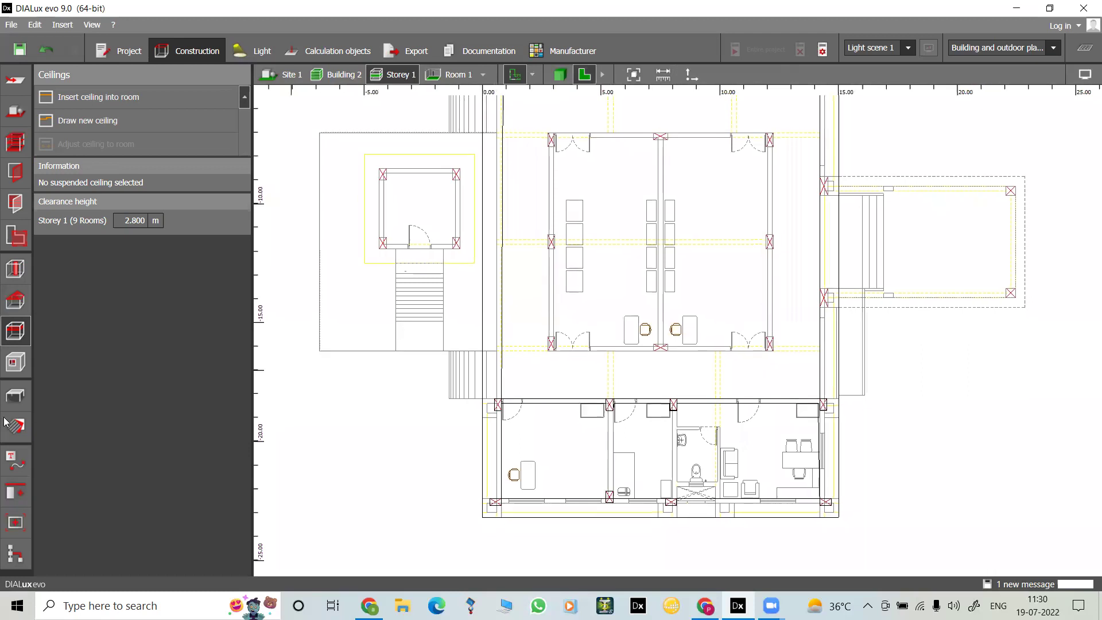
pyautogui.click(19, 394)
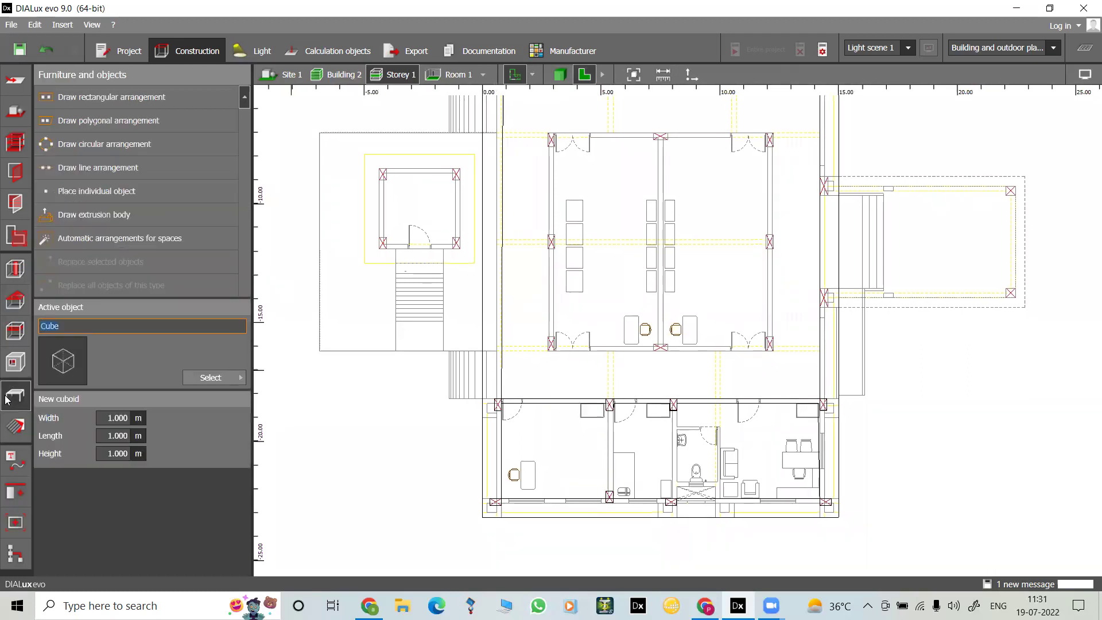
# Step: Look through the available furniture objects and open the DIALux evo object catalog
pyautogui.click(237, 380)
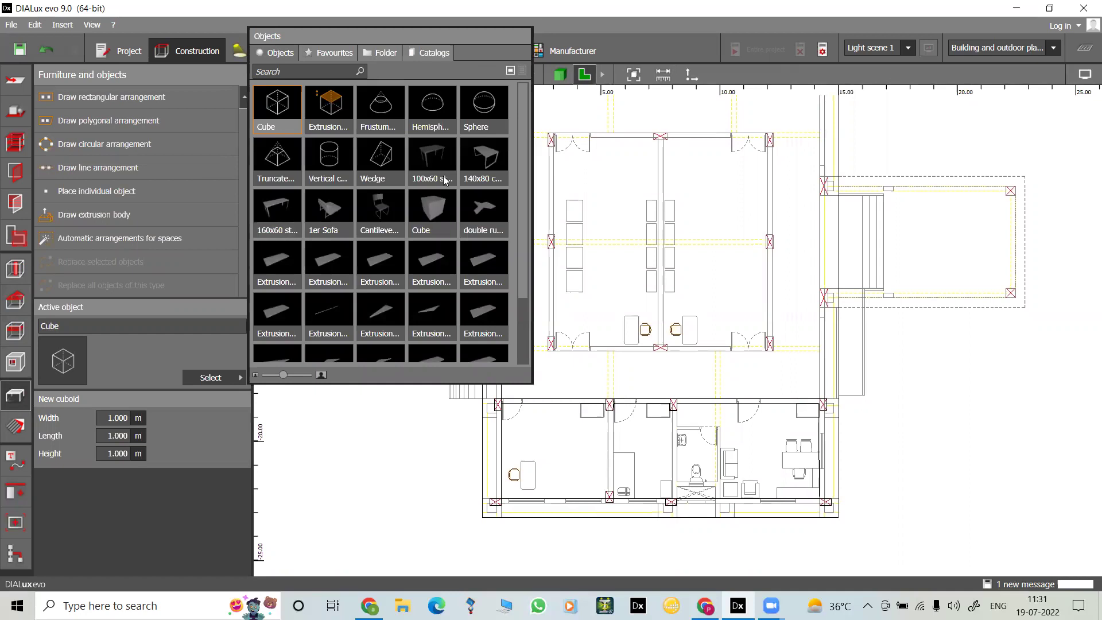
pyautogui.scroll(-2, 457, 182)
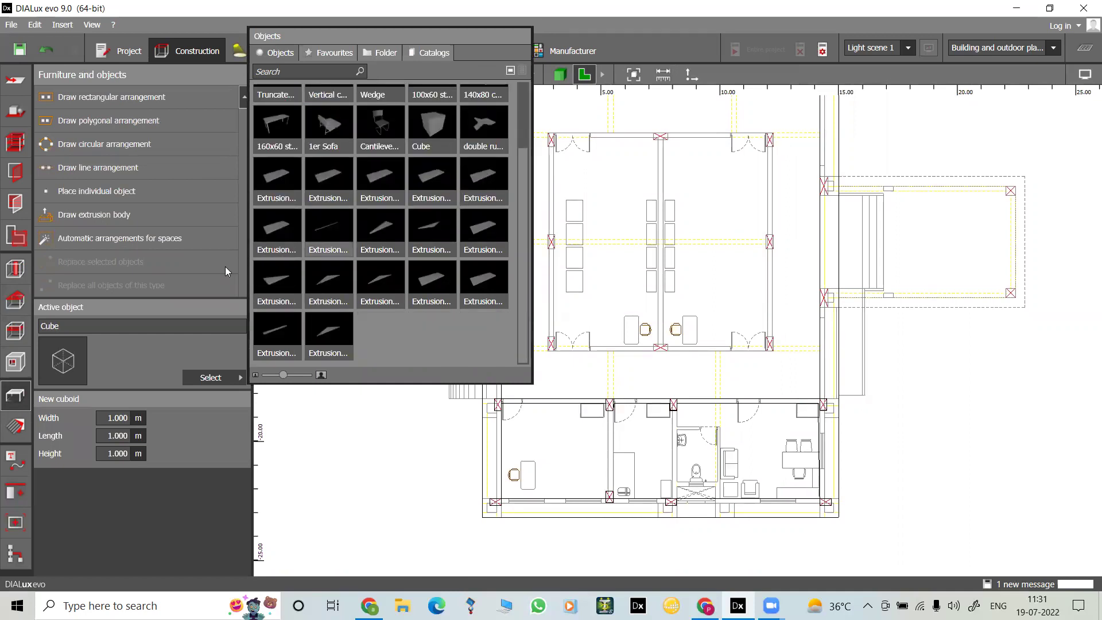
pyautogui.scroll(2, 422, 245)
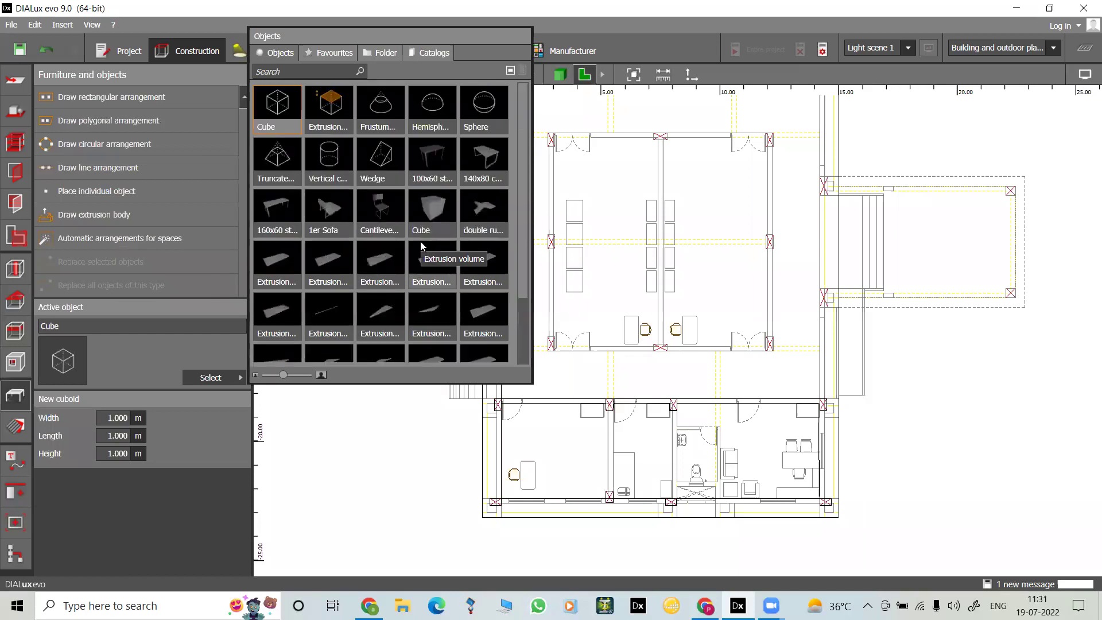
pyautogui.click(434, 53)
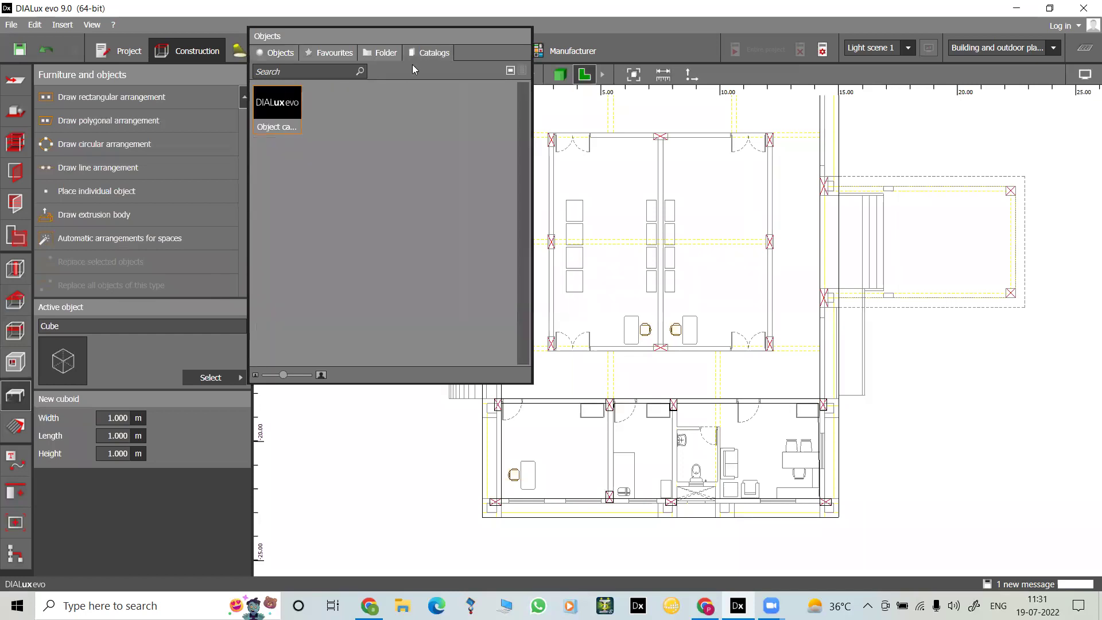
pyautogui.doubleClick(278, 113)
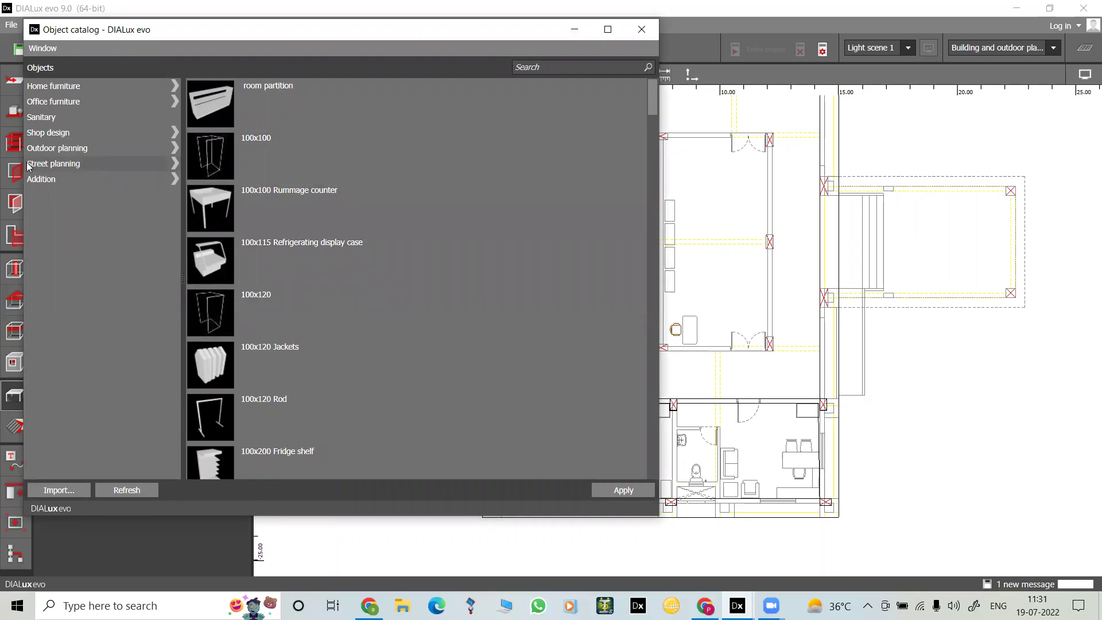
# Step: Browse the catalog's Home furniture, Sanitary, Shop design, Addition and Outdoor planning categories
pyautogui.click(54, 88)
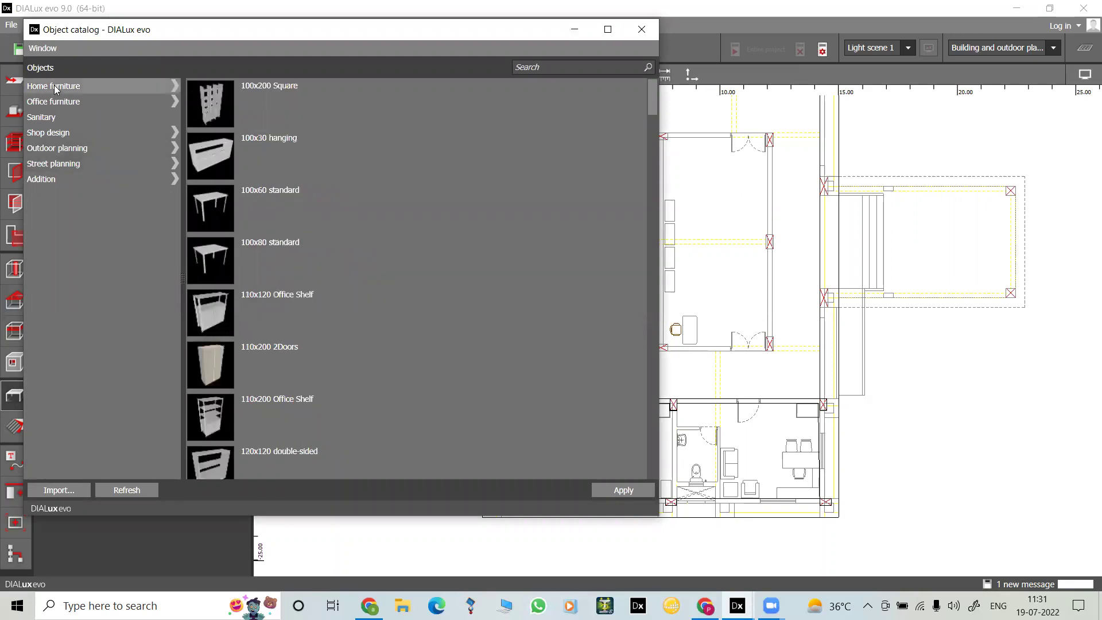
pyautogui.click(57, 119)
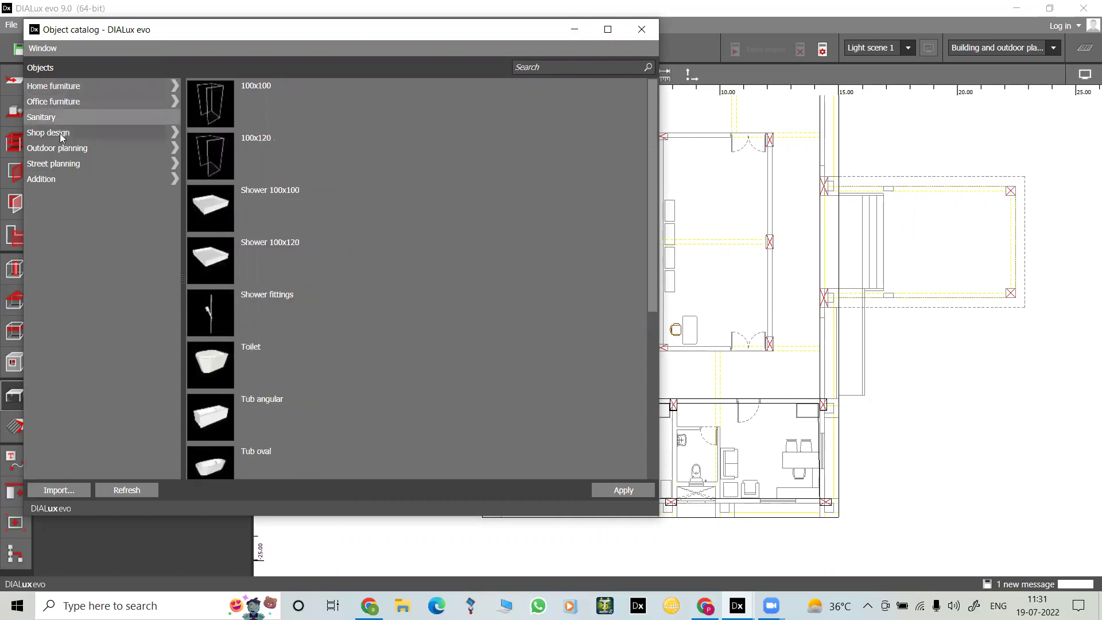
pyautogui.click(61, 135)
pyautogui.click(60, 179)
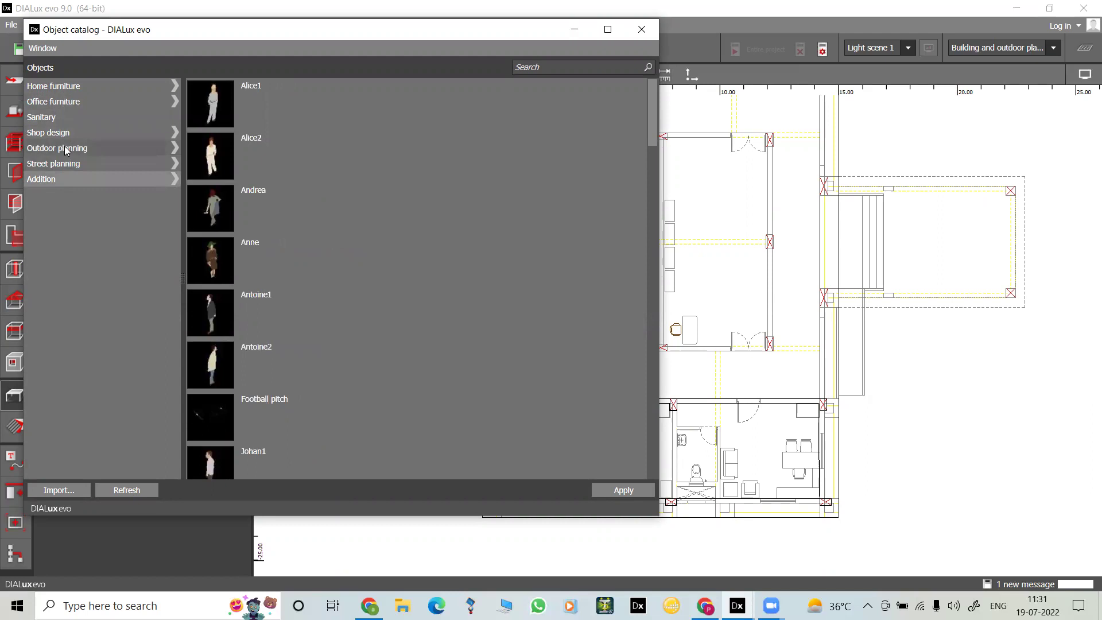
pyautogui.click(66, 149)
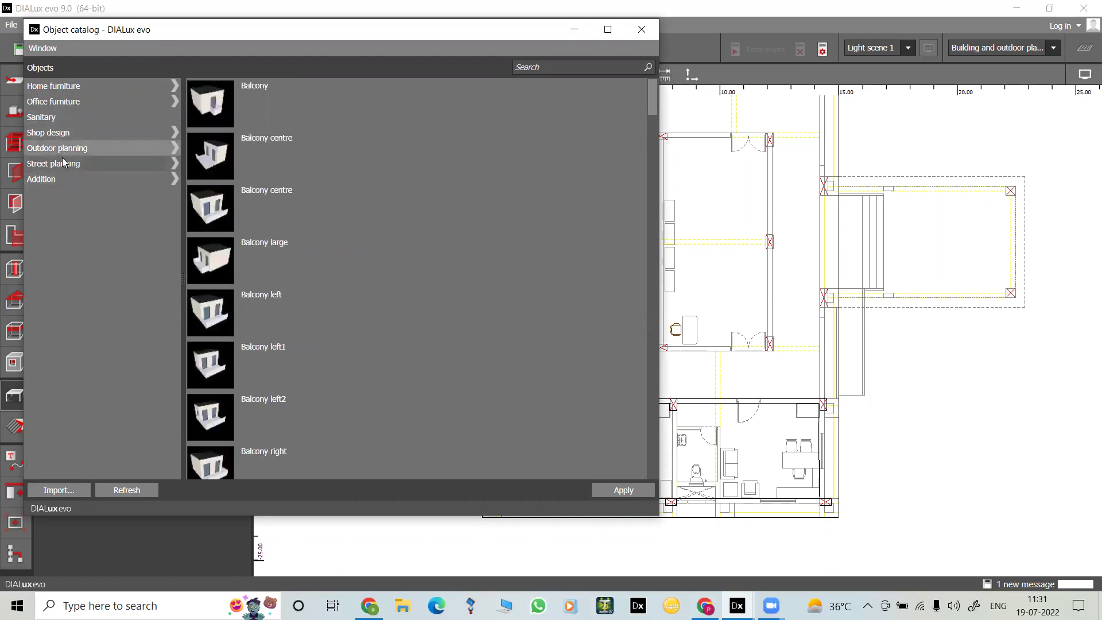
pyautogui.click(57, 136)
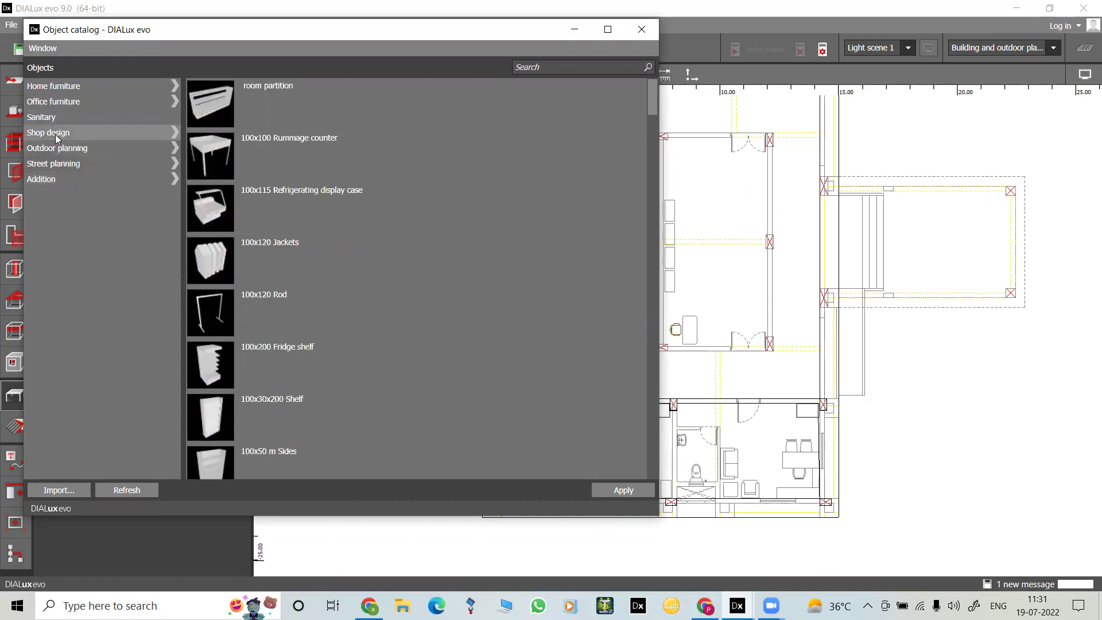
# Step: Apply the 100x80 standard table from Home furniture as the active object and close the catalog
pyautogui.click(64, 87)
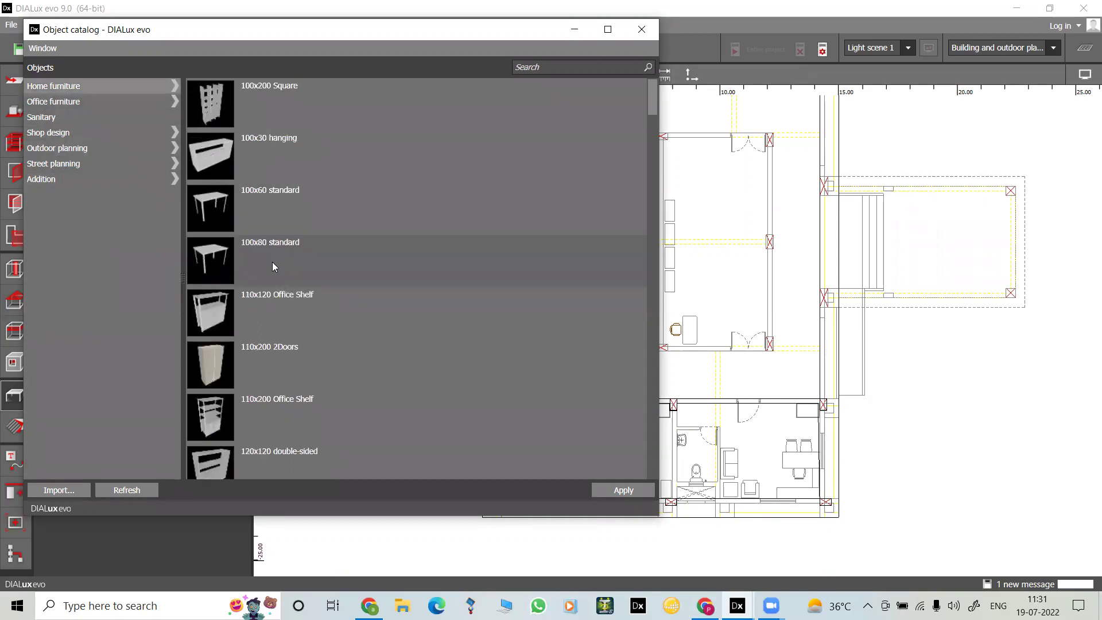
pyautogui.click(277, 247)
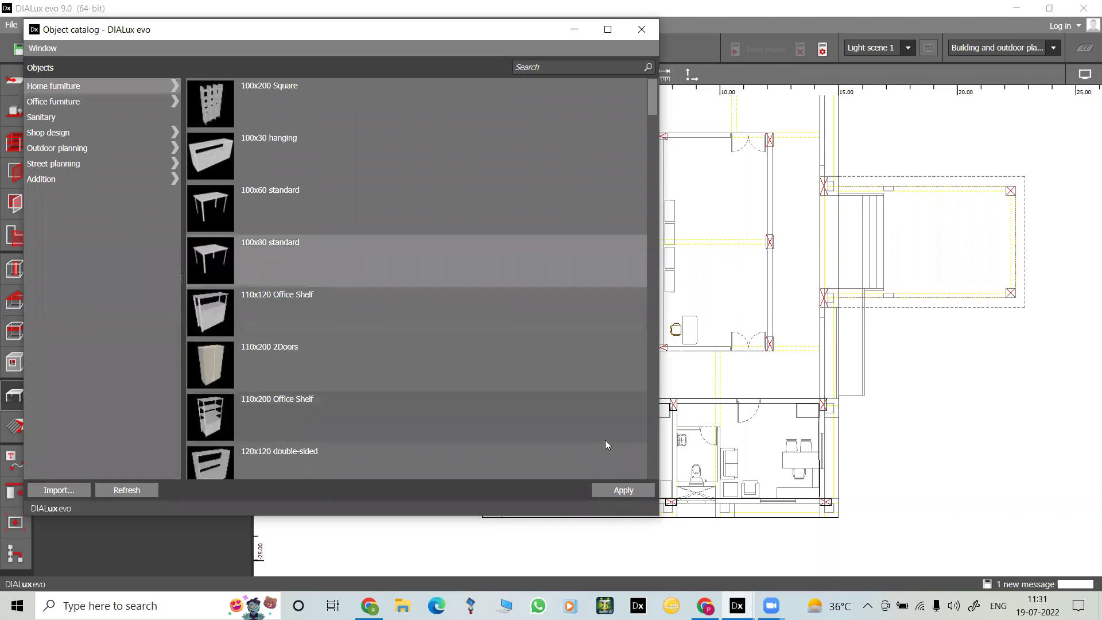
pyautogui.click(623, 489)
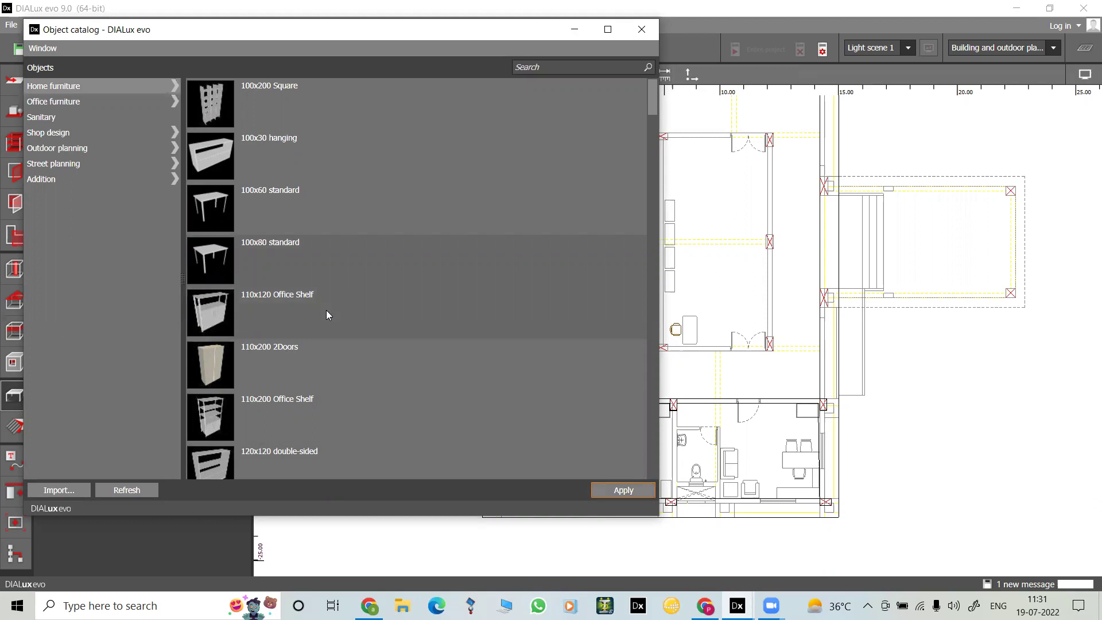
pyautogui.click(641, 29)
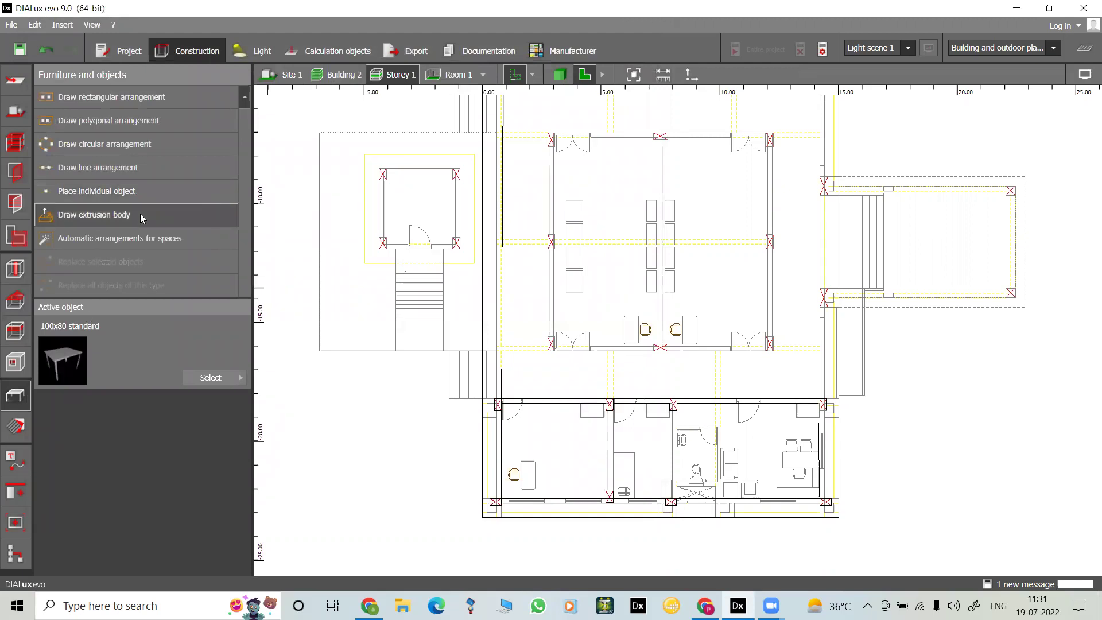
# Step: Draw a polygonal arrangement of the table, about 0.55 m by 1.16 m, over the marked desk in the lower-left office
pyautogui.scroll(-3, 611, 332)
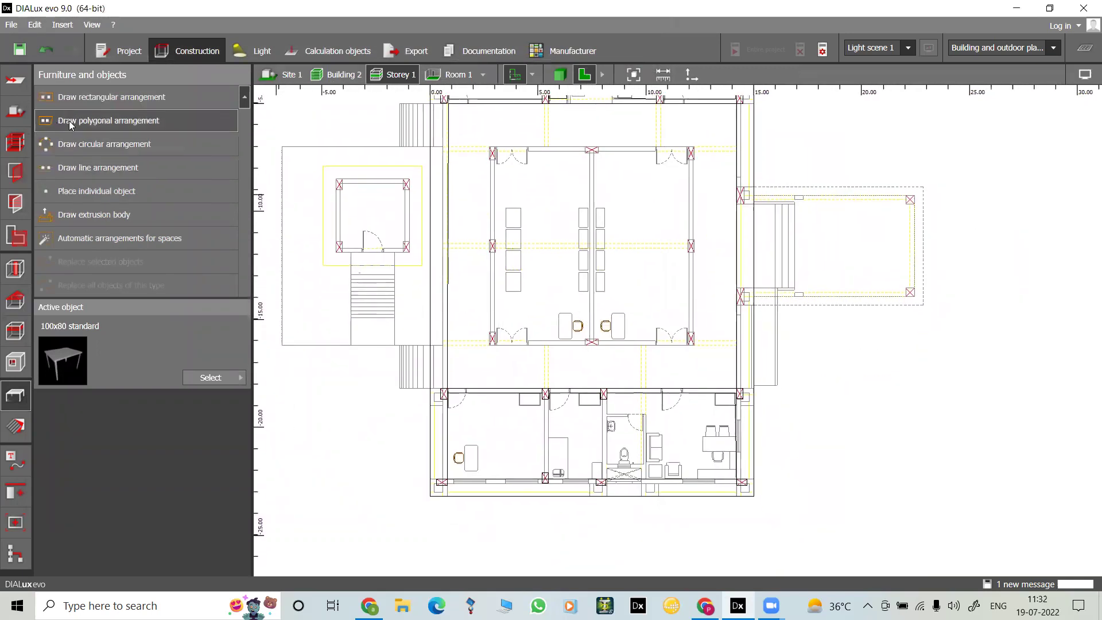
pyautogui.click(89, 125)
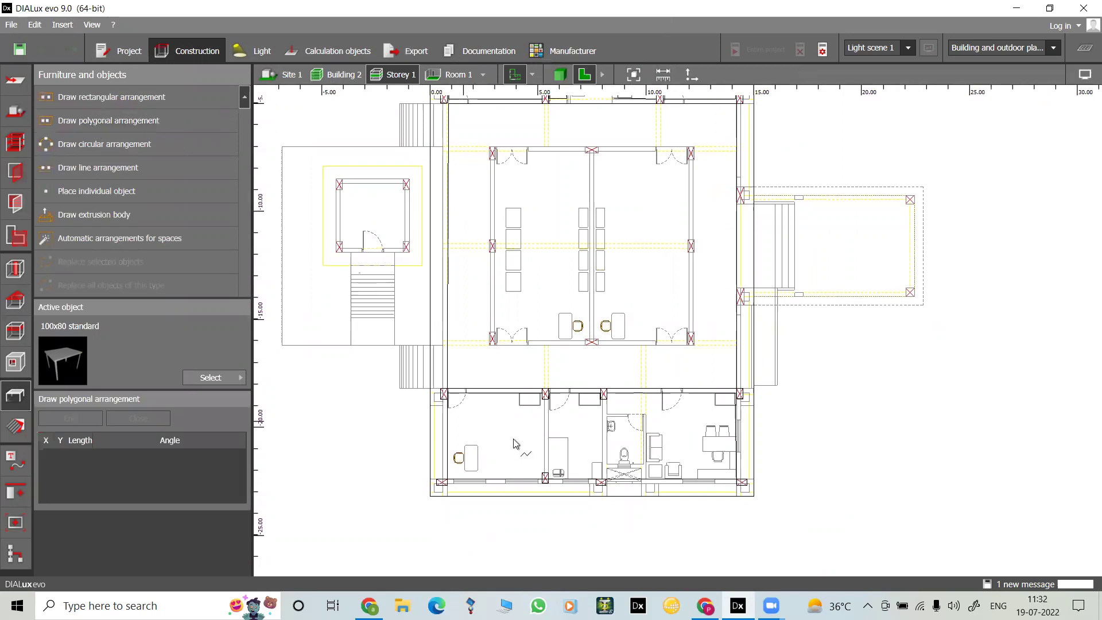
pyautogui.scroll(3, 516, 442)
pyautogui.scroll(2, 548, 362)
pyautogui.scroll(3, 470, 308)
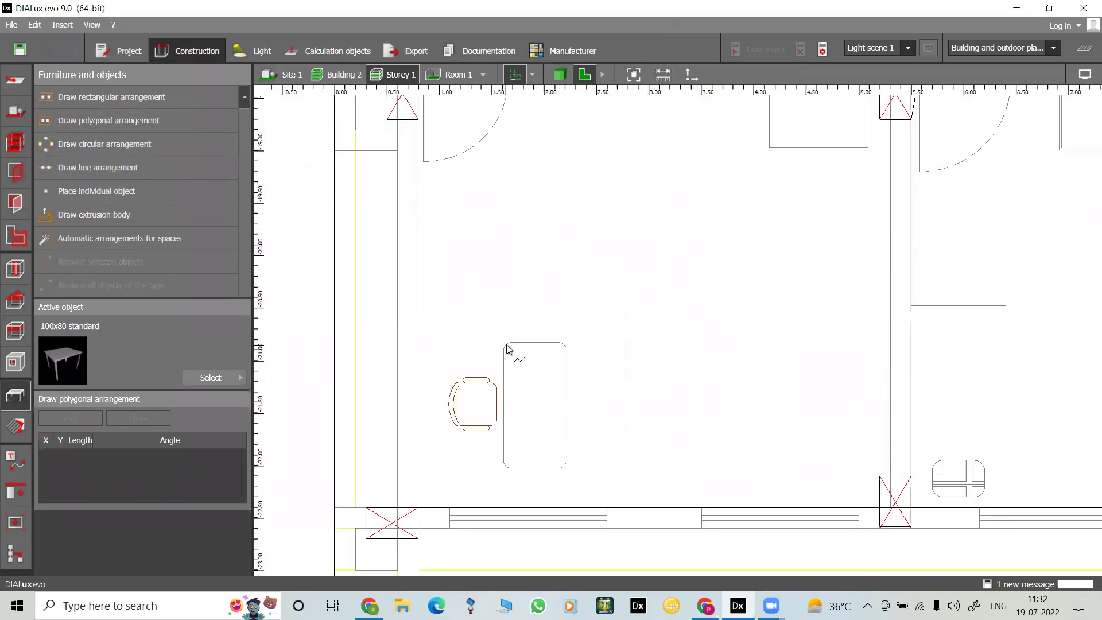
pyautogui.click(507, 347)
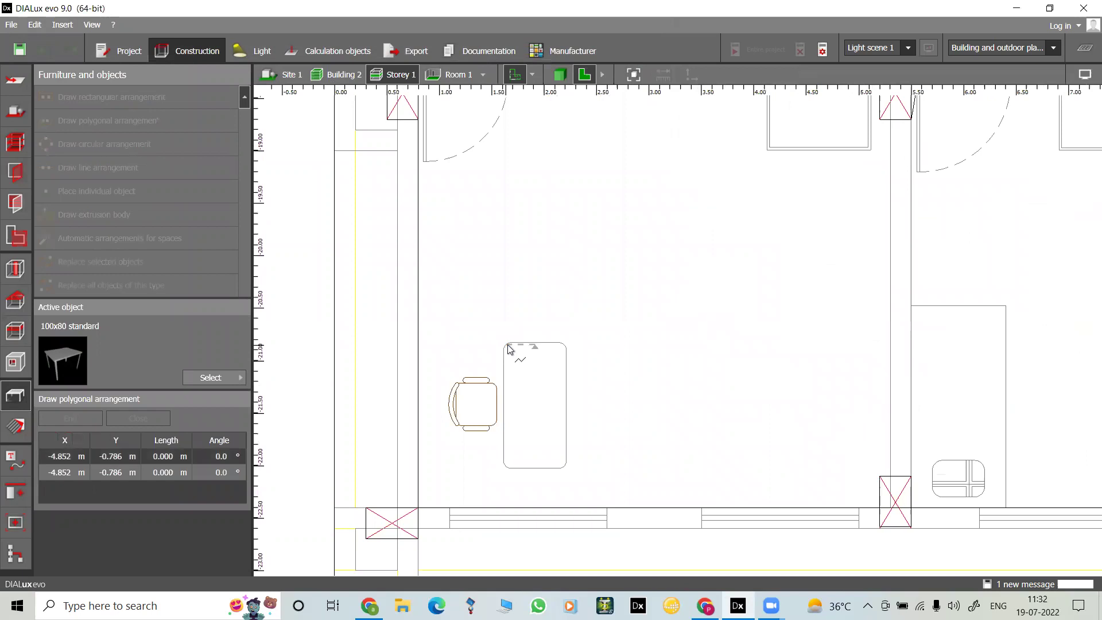
pyautogui.click(566, 345)
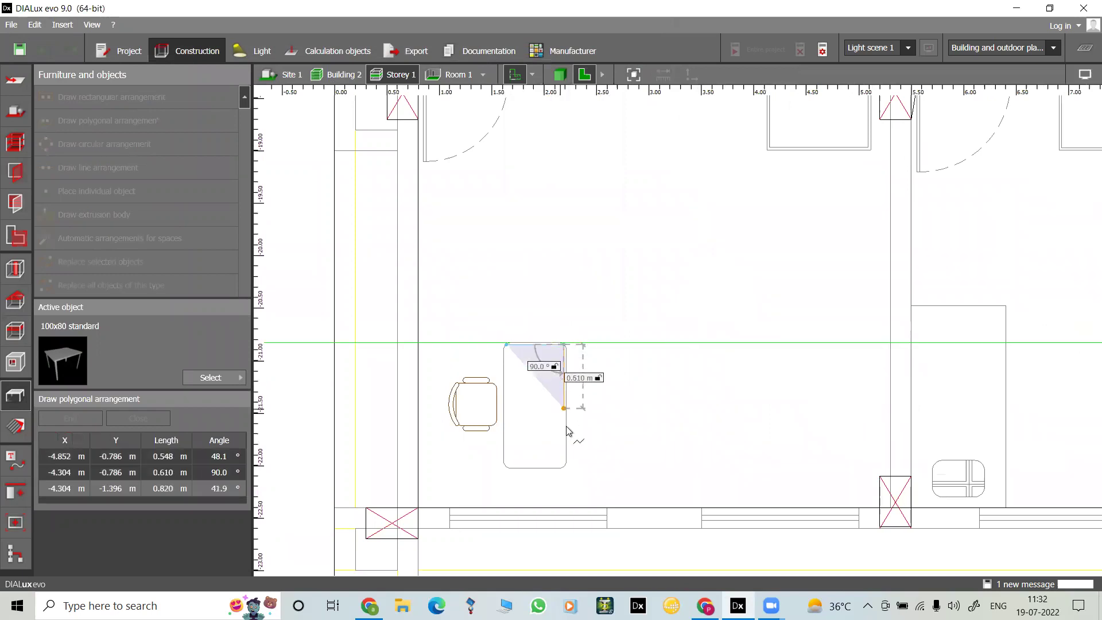
pyautogui.click(565, 466)
pyautogui.click(506, 466)
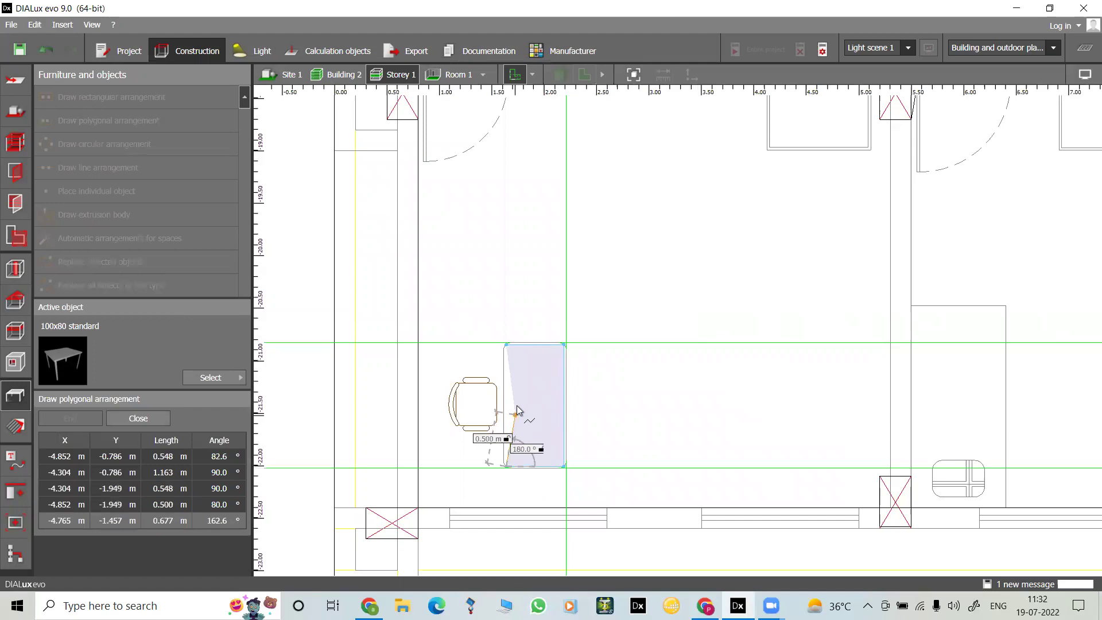
pyautogui.rightClick(517, 406)
pyautogui.click(531, 416)
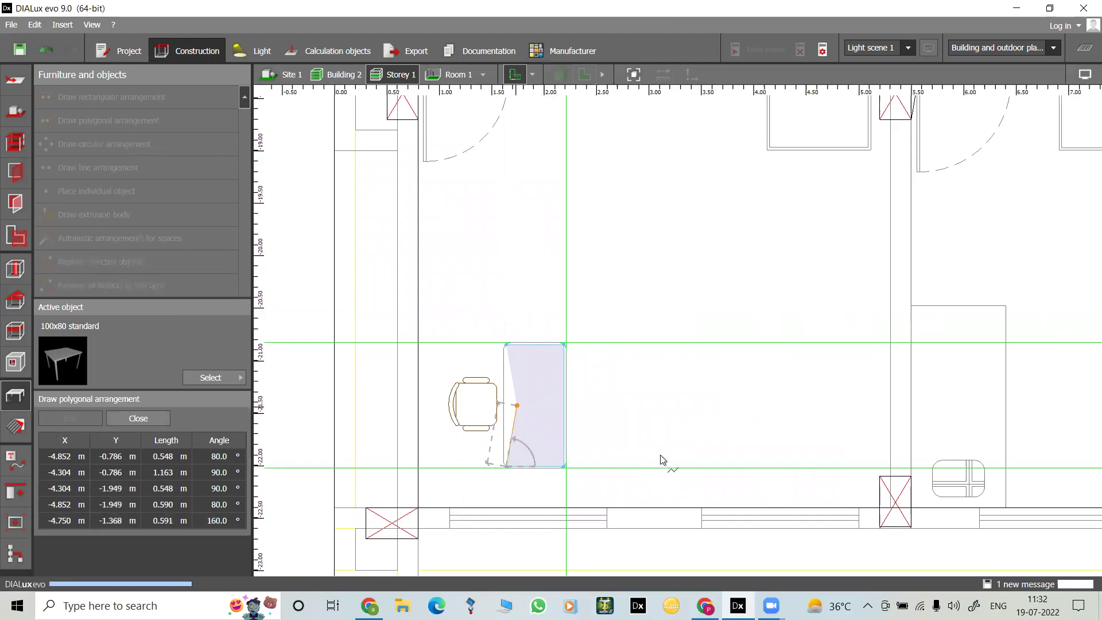
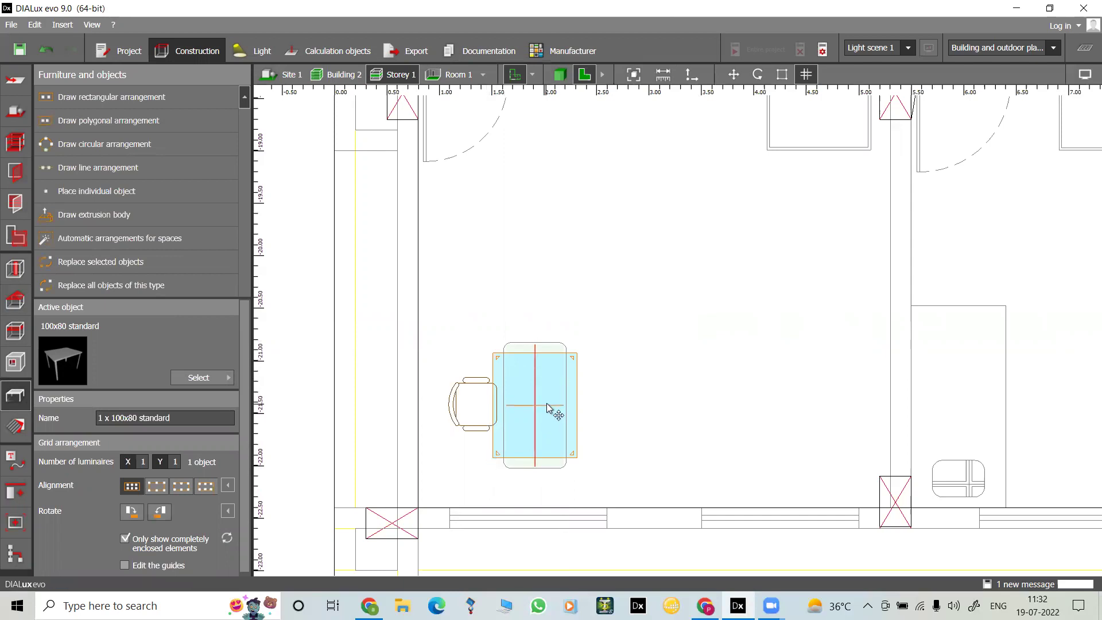
pyautogui.click(621, 418)
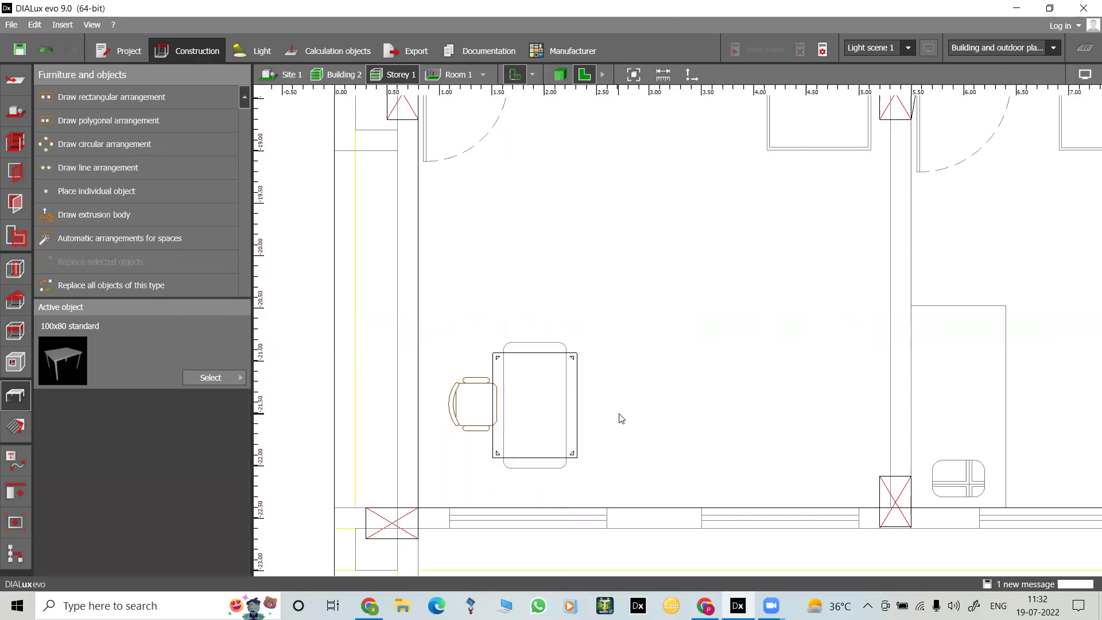
pyautogui.click(515, 357)
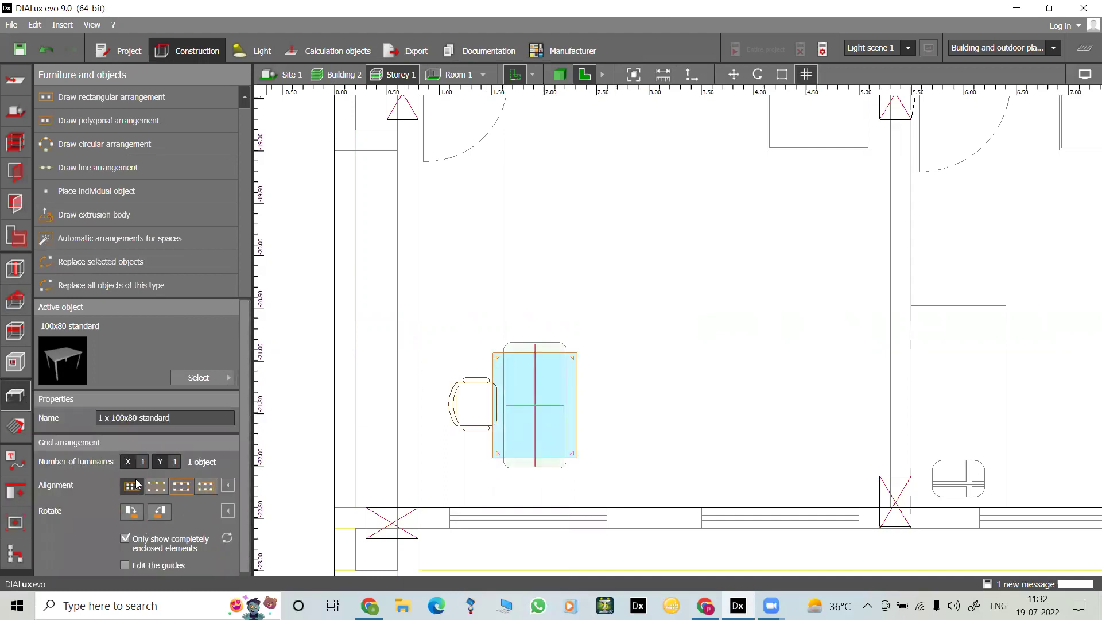
pyautogui.click(184, 414)
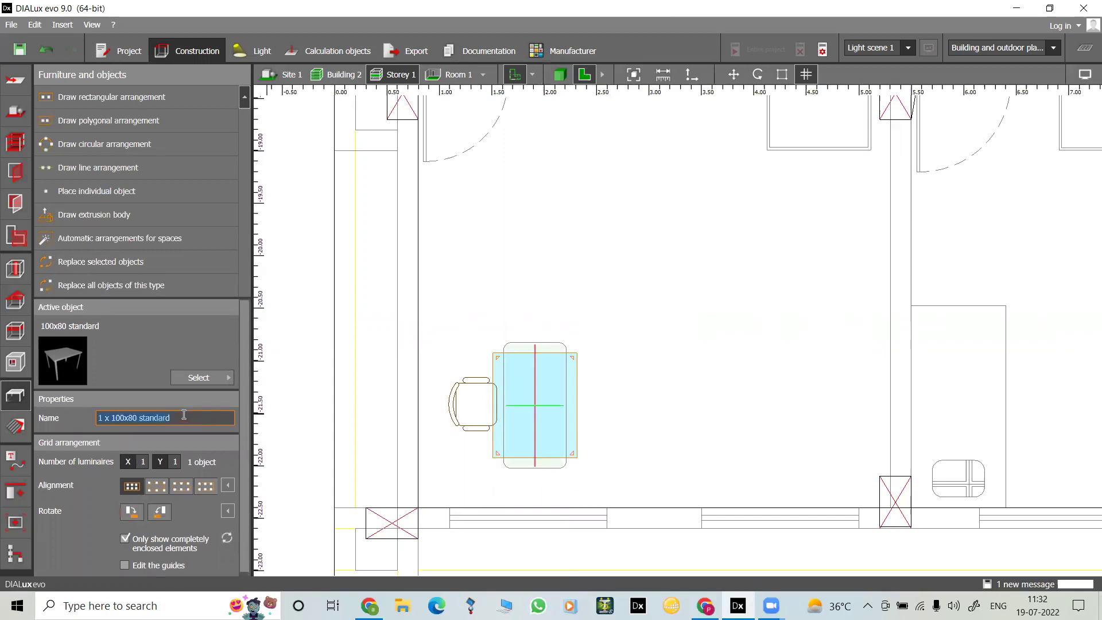
# Step: Draw a rectangular arrangement of the 100x80 standard table over the marked desk with three chairs in the lower-right office
pyautogui.scroll(-4, 617, 284)
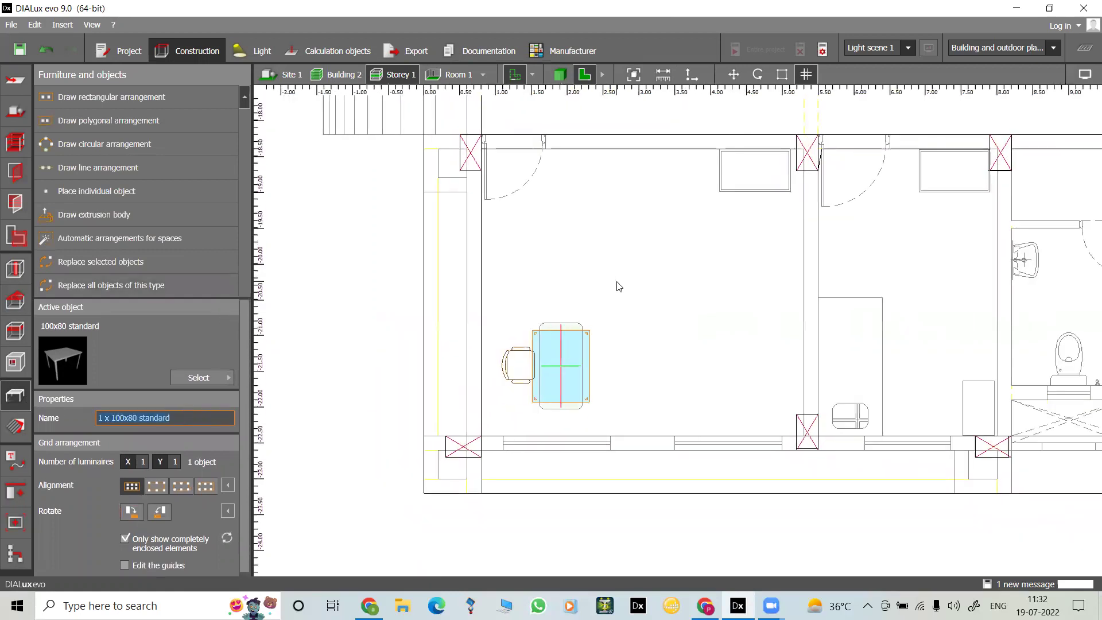
pyautogui.scroll(-2, 621, 283)
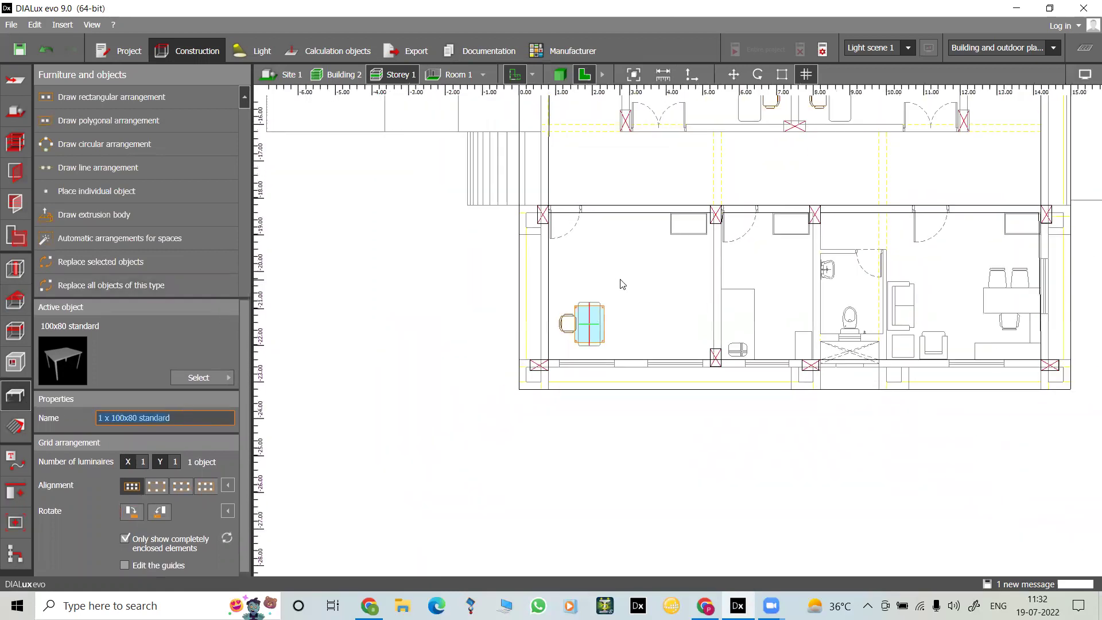
pyautogui.click(102, 99)
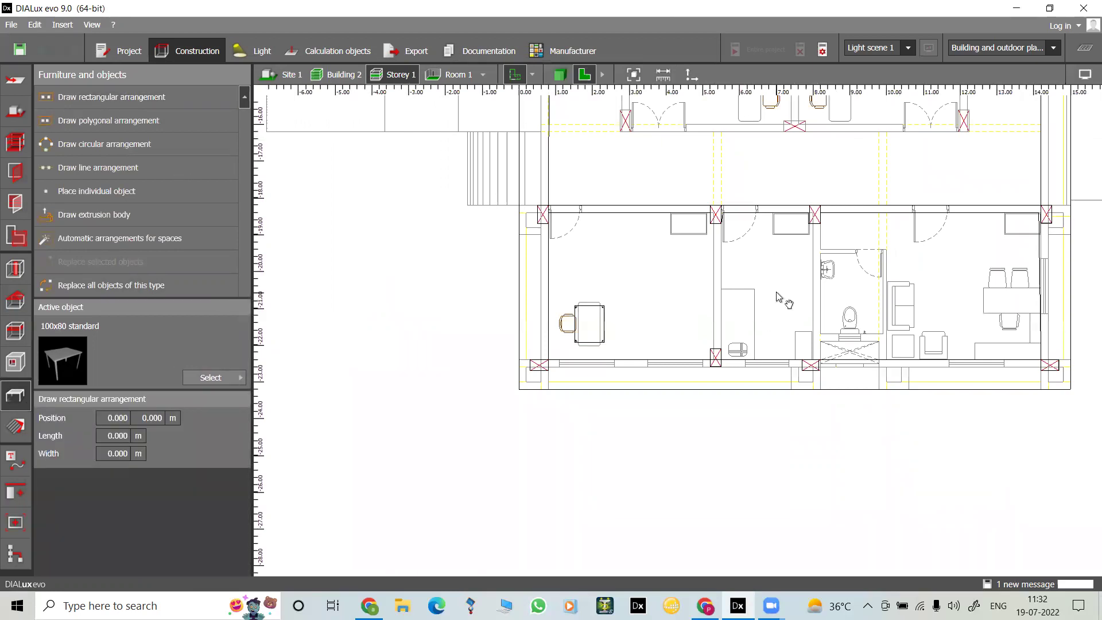
pyautogui.scroll(3, 777, 435)
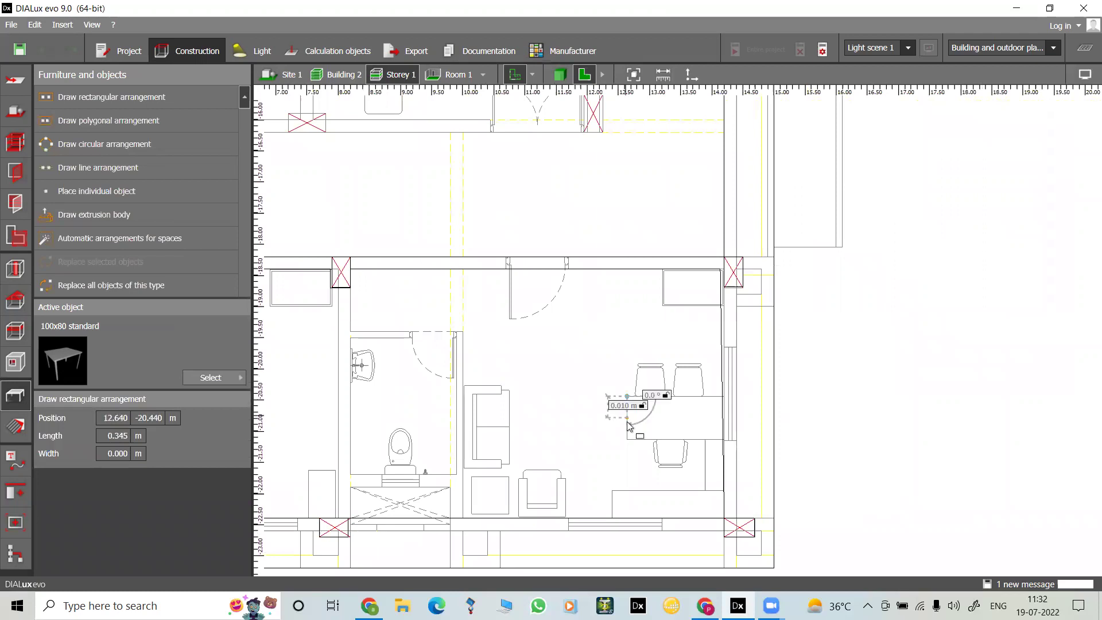
pyautogui.click(627, 396)
pyautogui.click(724, 441)
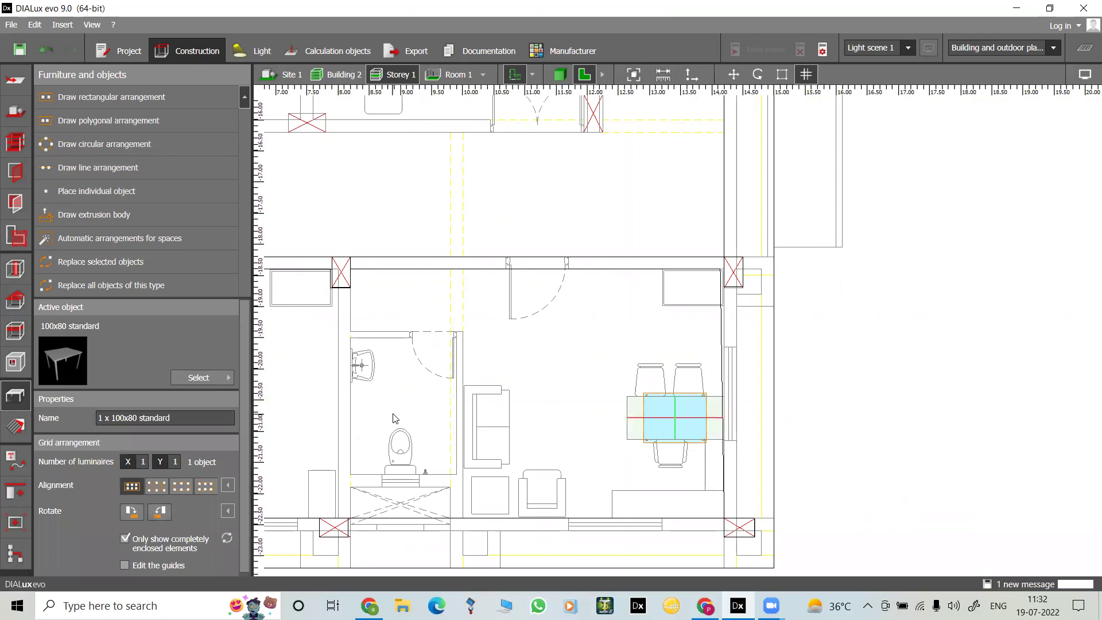
# Step: Draw a rectangular table arrangement, about 0.56 m by 1.16 m, over the desk in the left central hall
pyautogui.scroll(-5, 435, 396)
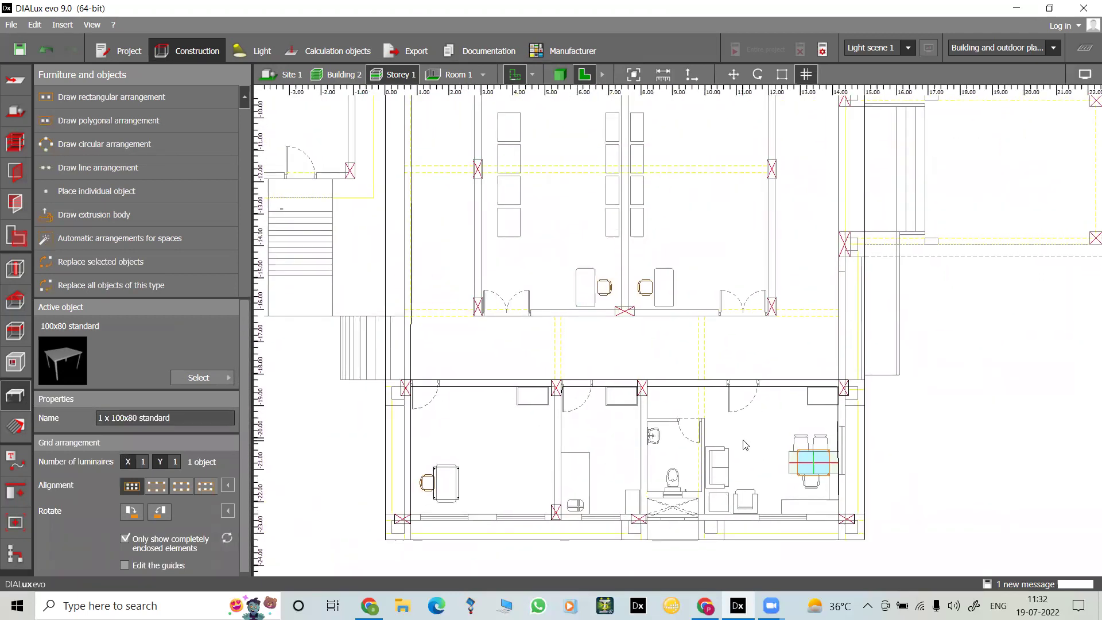
pyautogui.scroll(1, 642, 394)
pyautogui.moveTo(642, 394); pyautogui.dragTo(564, 573, button='middle')
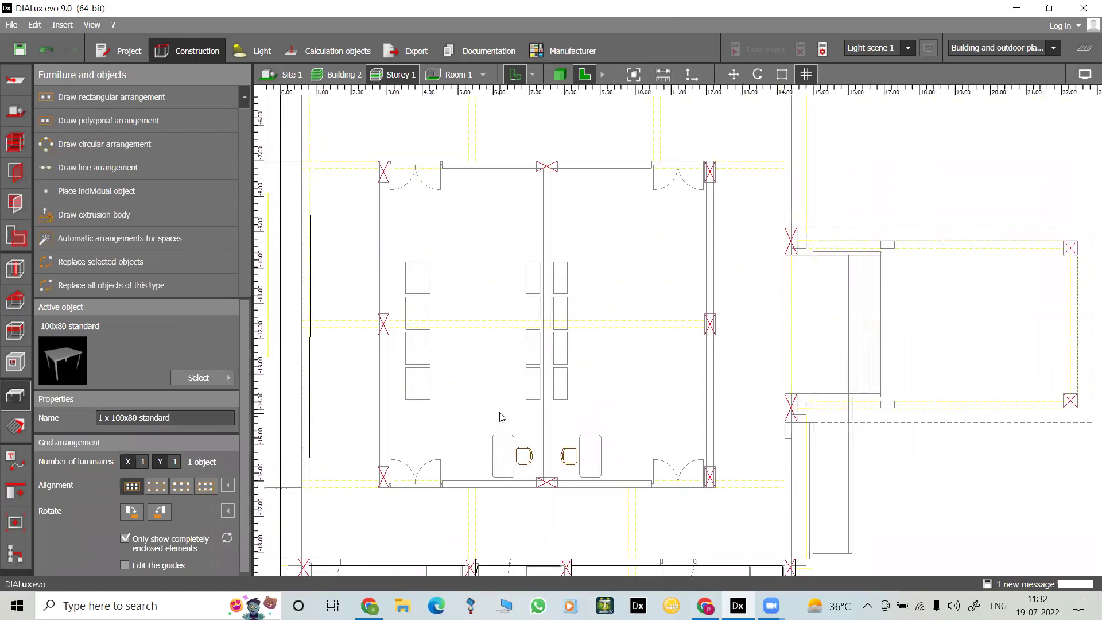
pyautogui.click(143, 97)
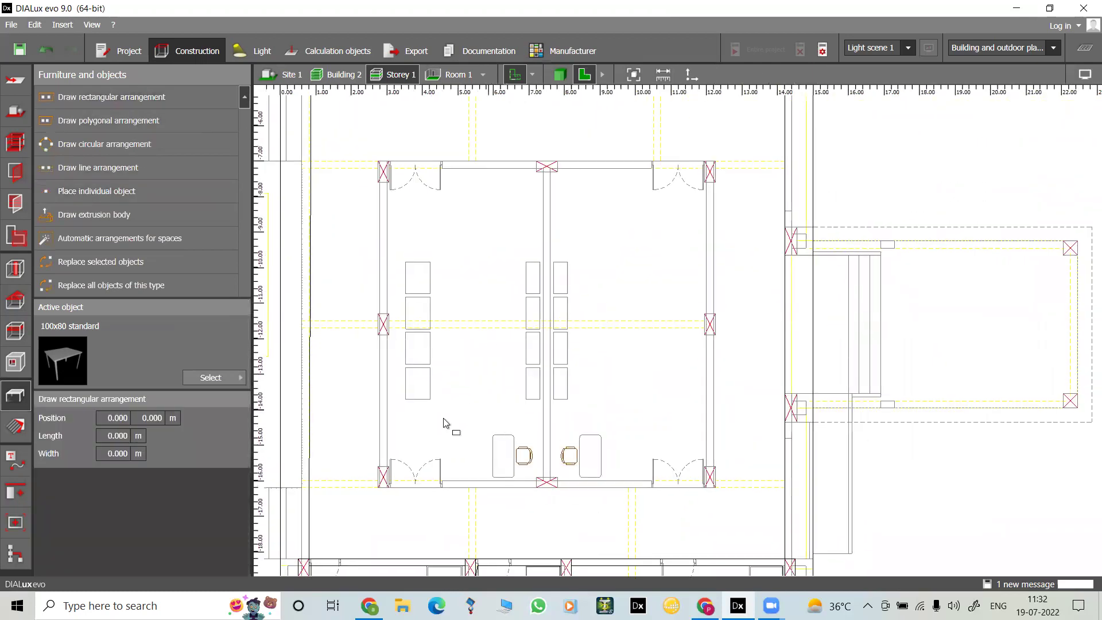
pyautogui.scroll(4, 502, 492)
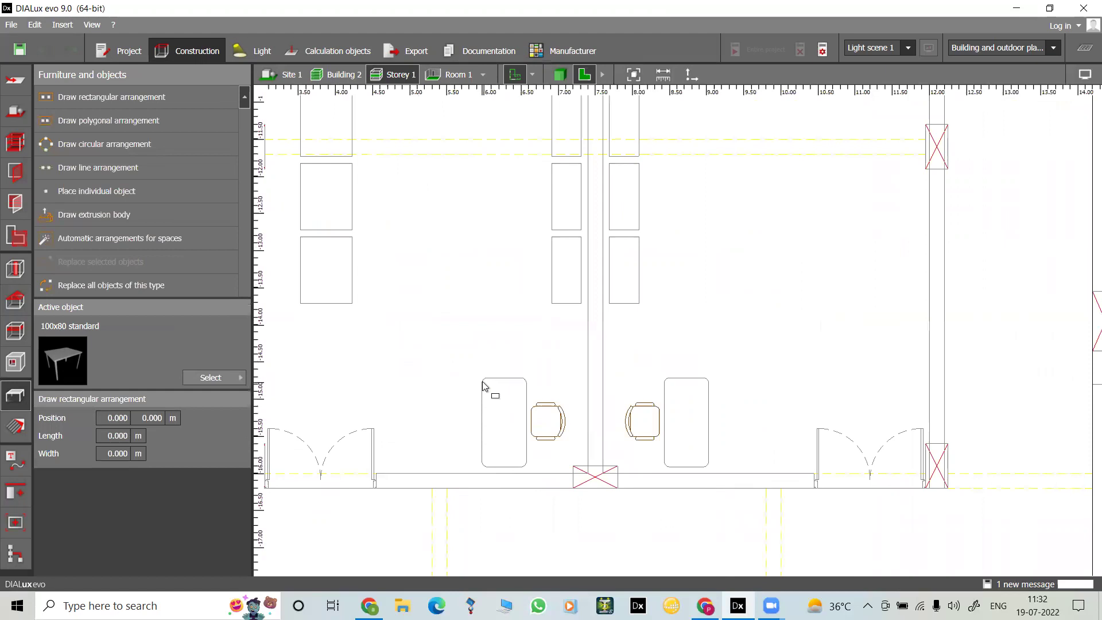
pyautogui.click(484, 379)
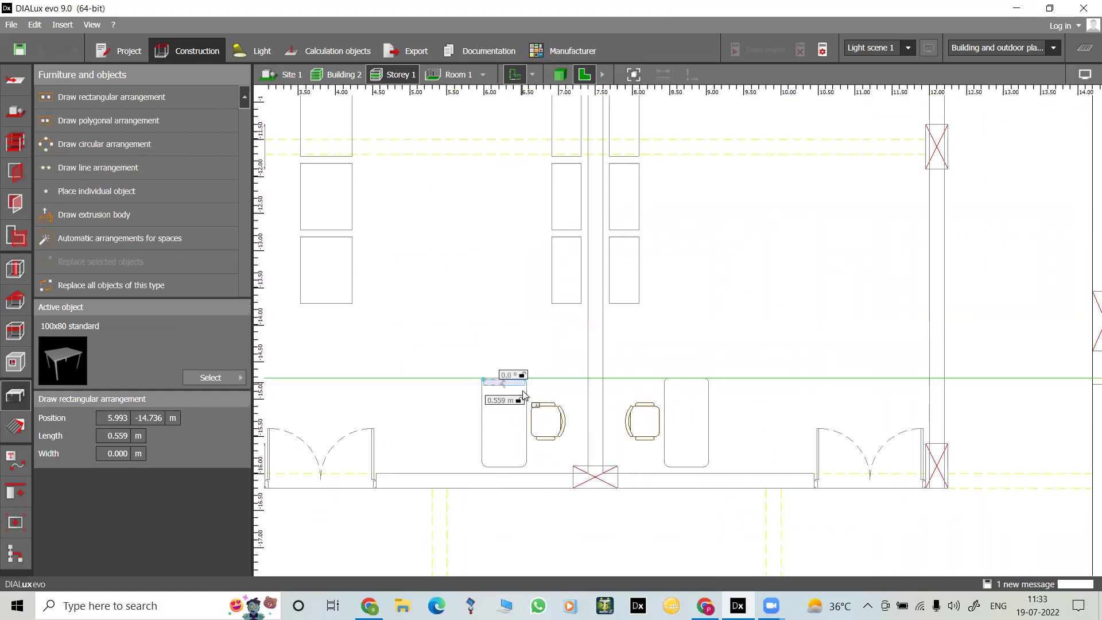
pyautogui.click(522, 469)
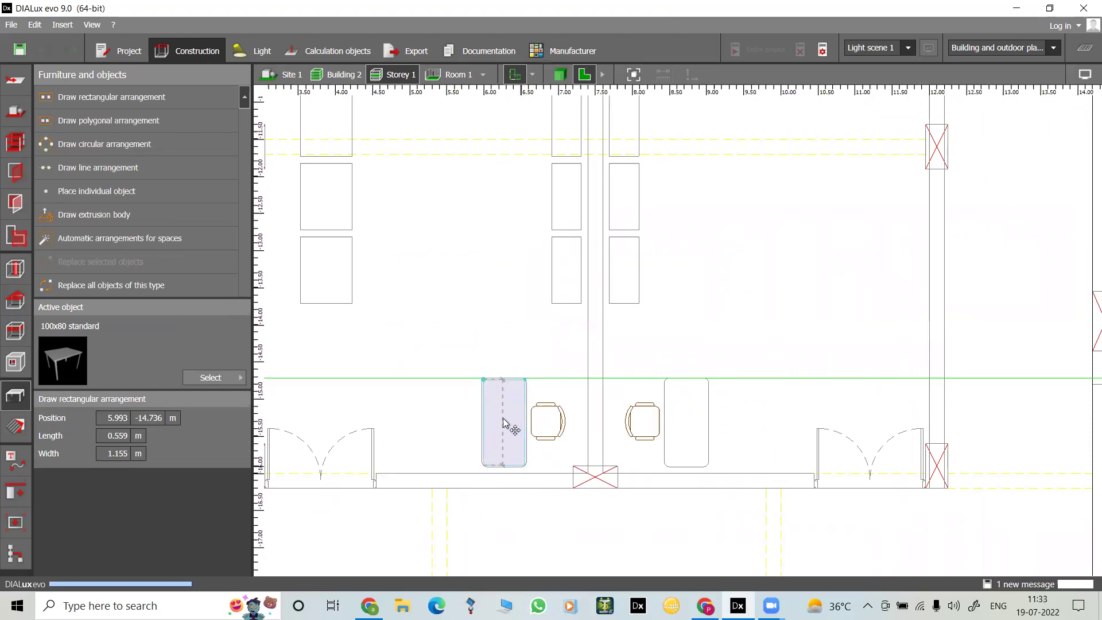
# Step: Draw a rectangular table arrangement, about 0.50 m by 1.18 m, over the desk in the right central hall
pyautogui.click(81, 105)
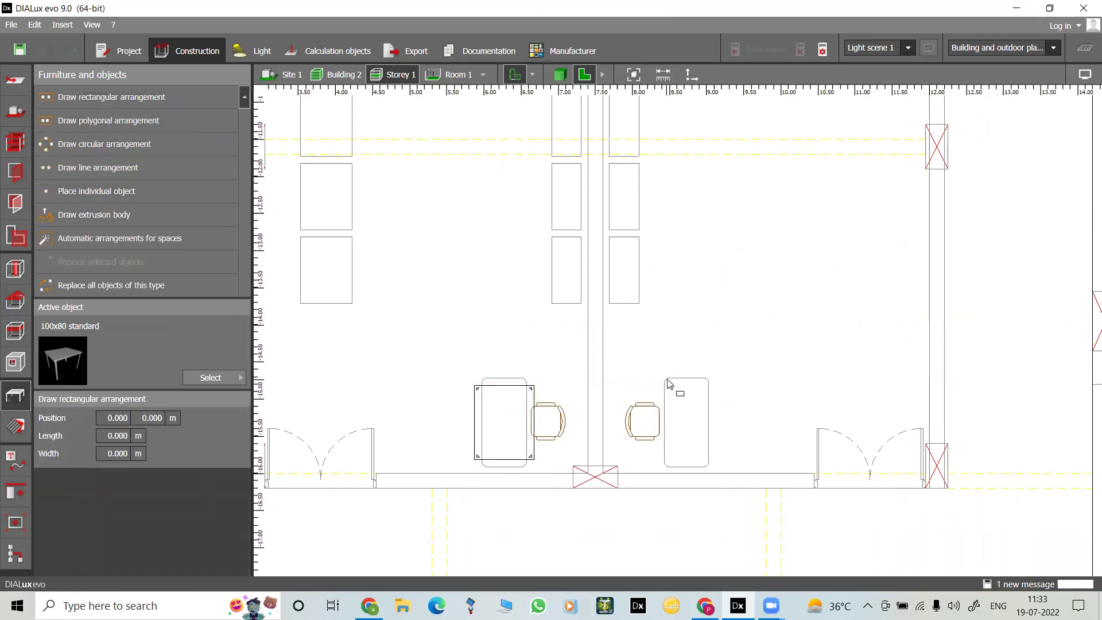
pyautogui.click(666, 380)
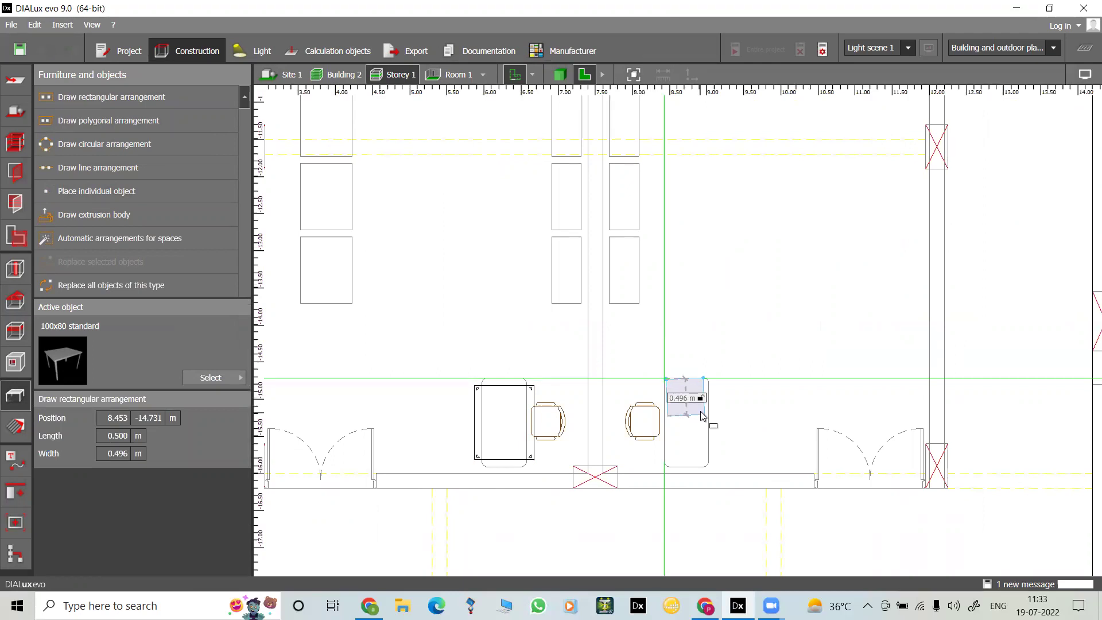
pyautogui.click(689, 466)
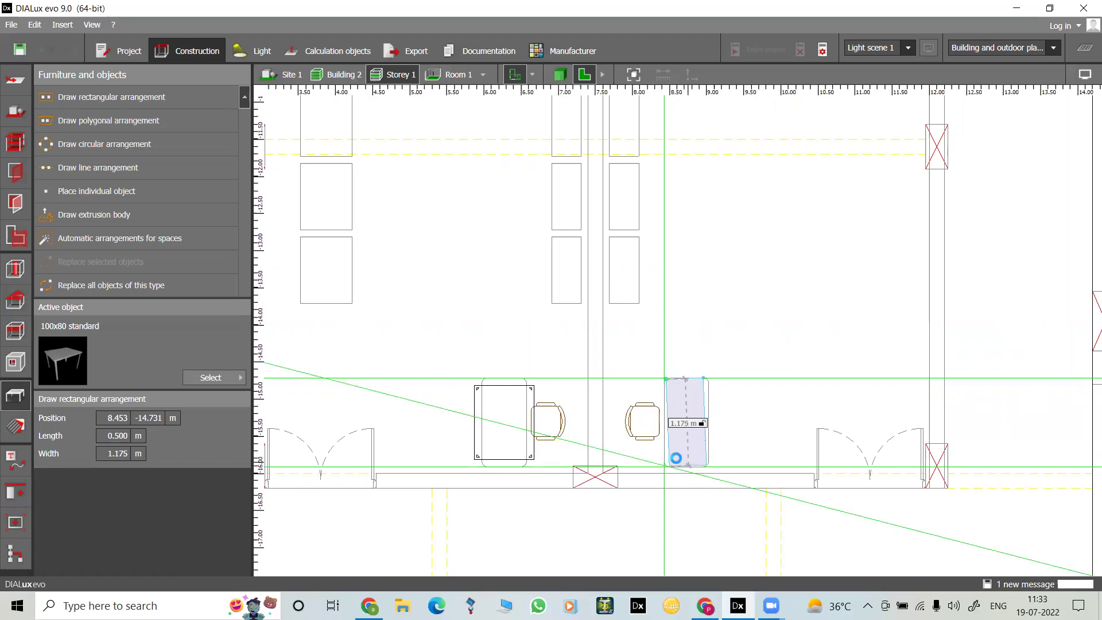
# Step: Draw a rectangular table arrangement, about 0.69 m by 1.51 m, over the marked desk in the upper-right office
pyautogui.scroll(-5, 658, 269)
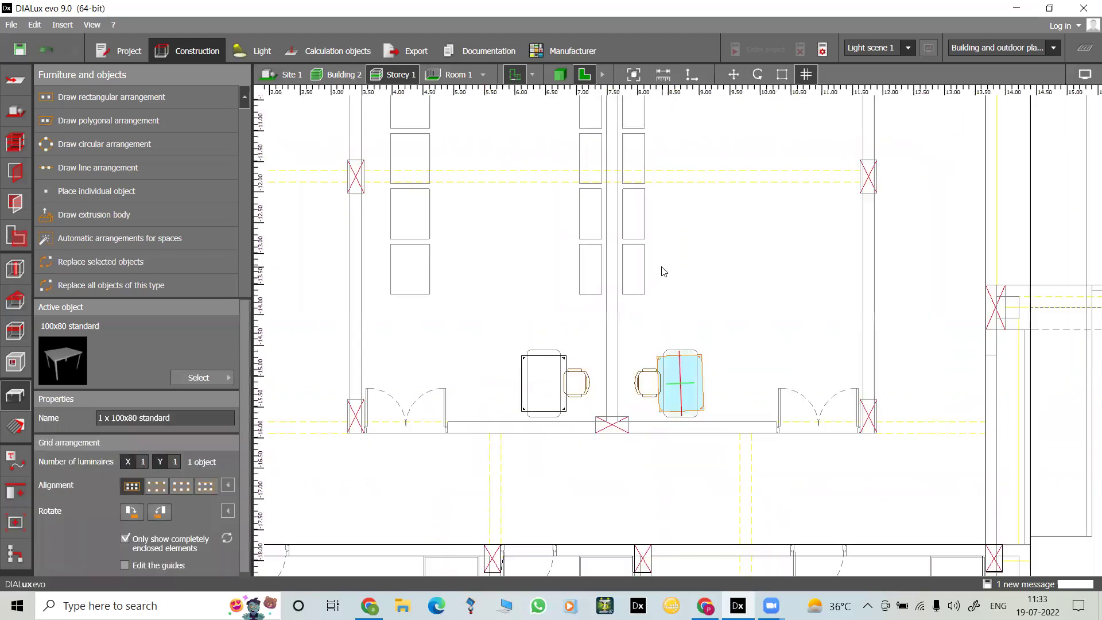
pyautogui.scroll(-4, 636, 429)
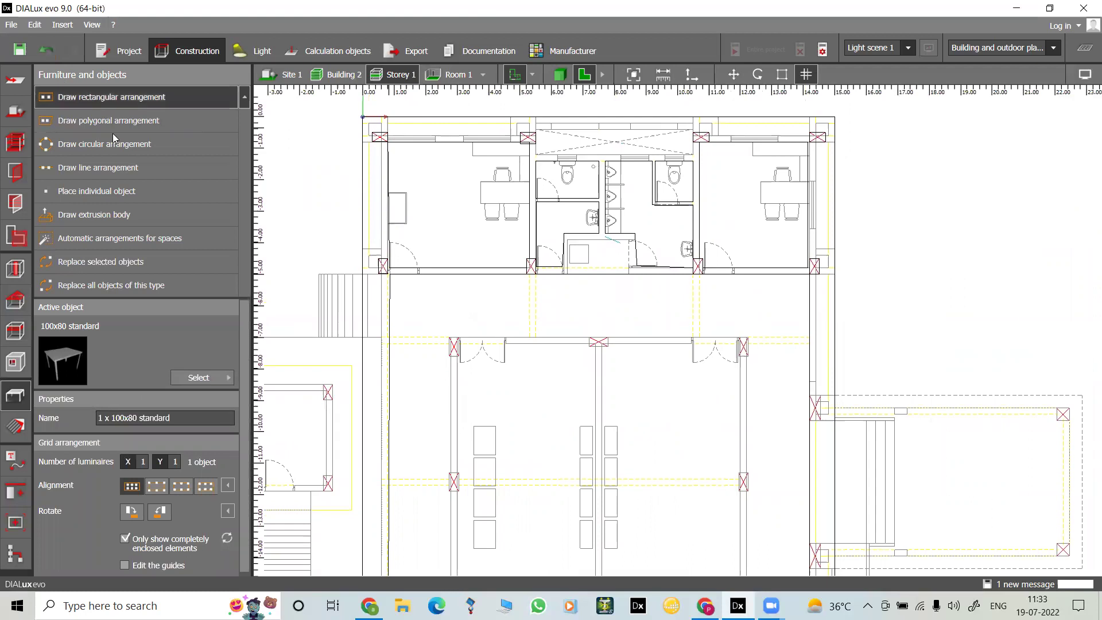
pyautogui.click(111, 96)
pyautogui.scroll(2, 775, 169)
pyautogui.scroll(1, 774, 170)
pyautogui.click(751, 194)
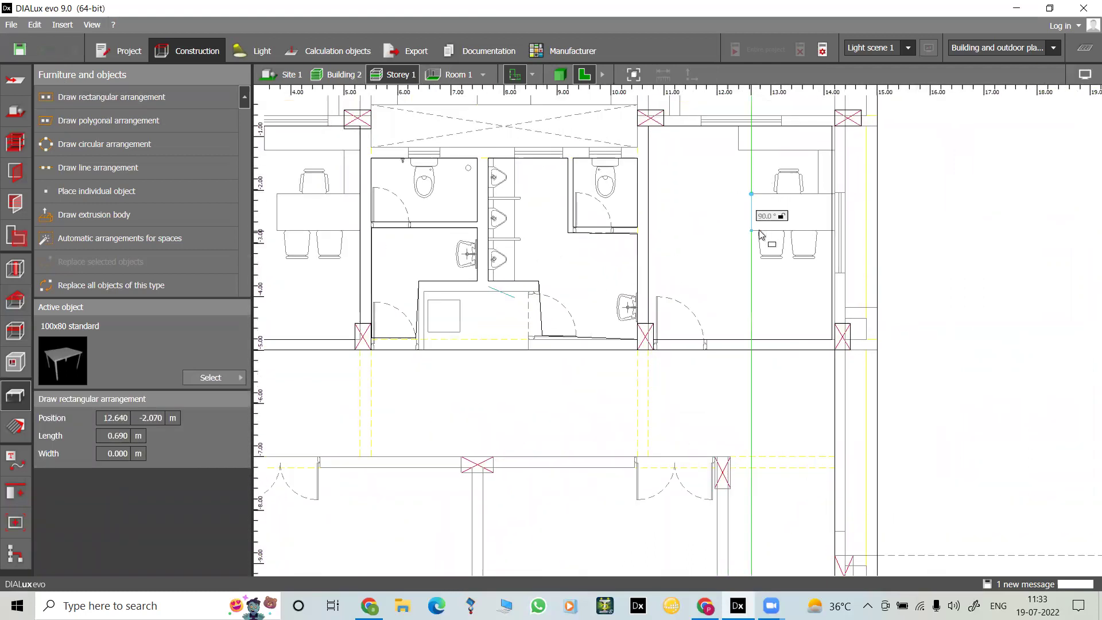
pyautogui.click(752, 230)
pyautogui.click(829, 239)
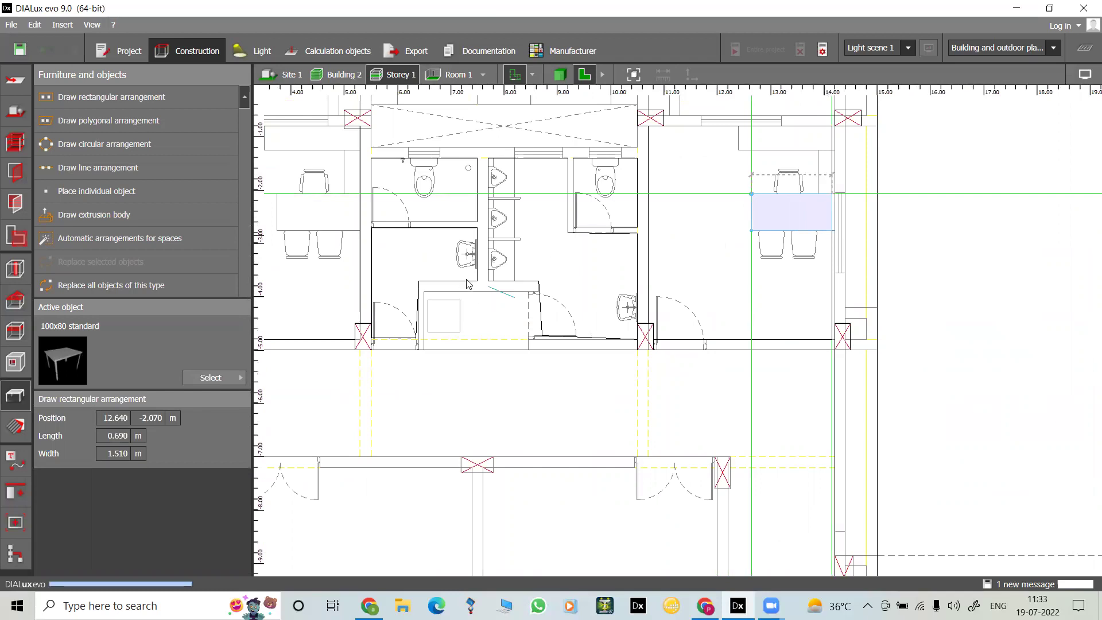
# Step: Look through the room elements and the available material catalogs
pyautogui.click(16, 275)
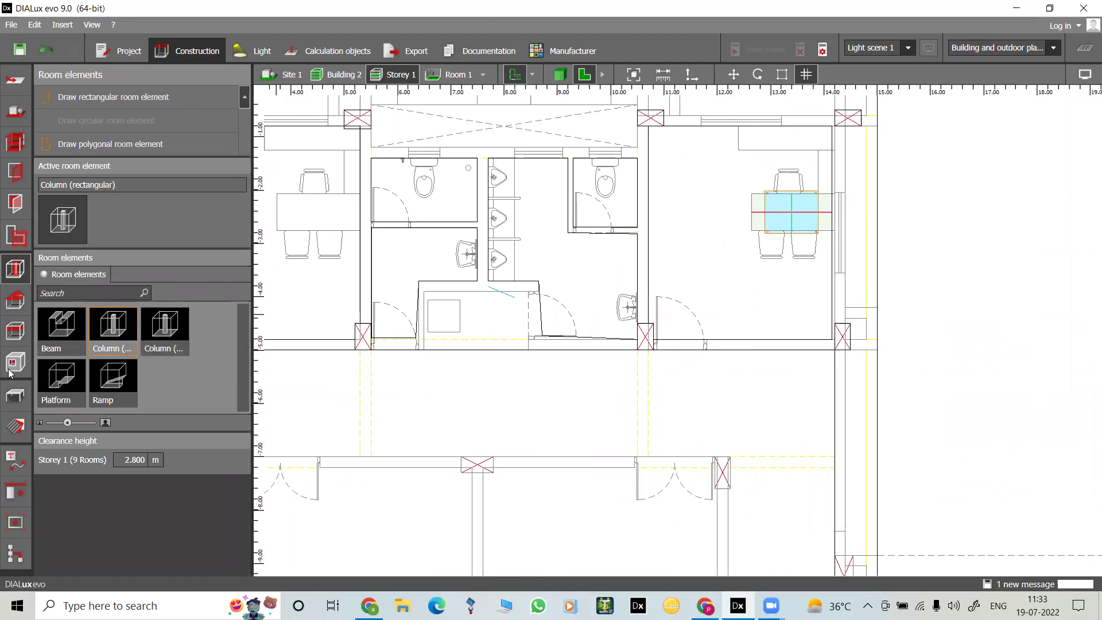
pyautogui.click(16, 427)
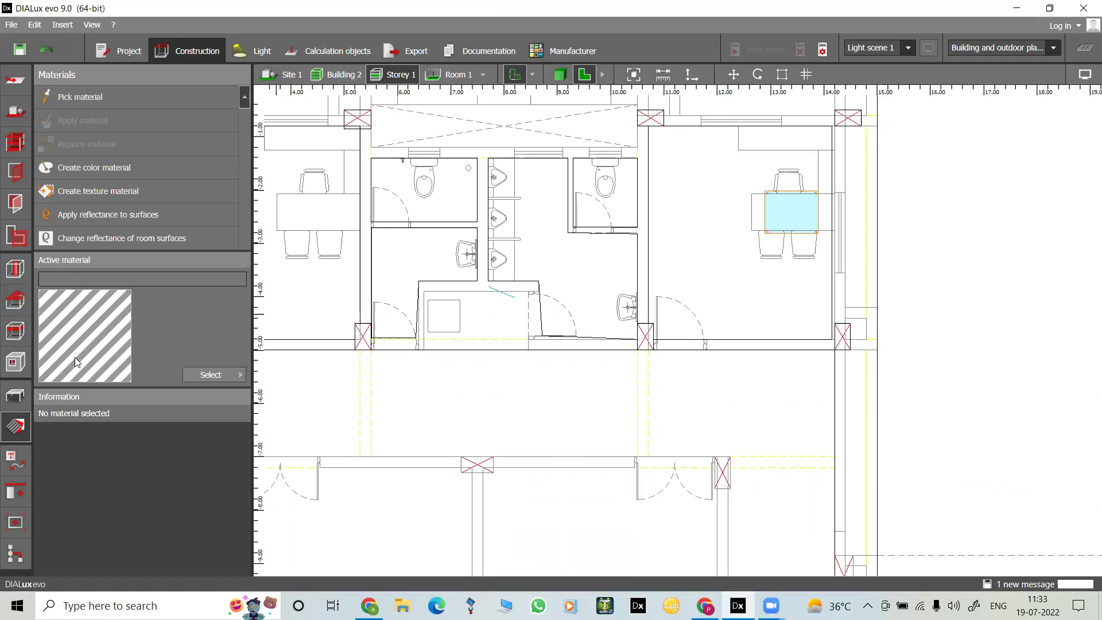
pyautogui.click(210, 374)
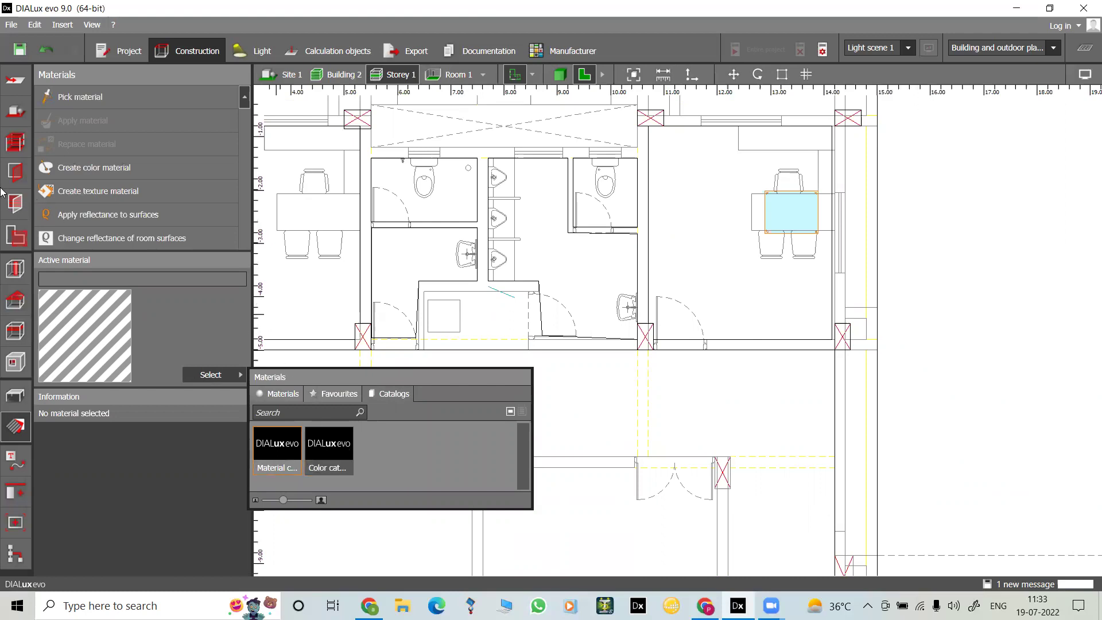
# Step: Place two standard windows, 1.000 m wide and 1.350 m high, one above the other in the lower-right office's outer right wall
pyautogui.click(16, 177)
pyautogui.click(16, 176)
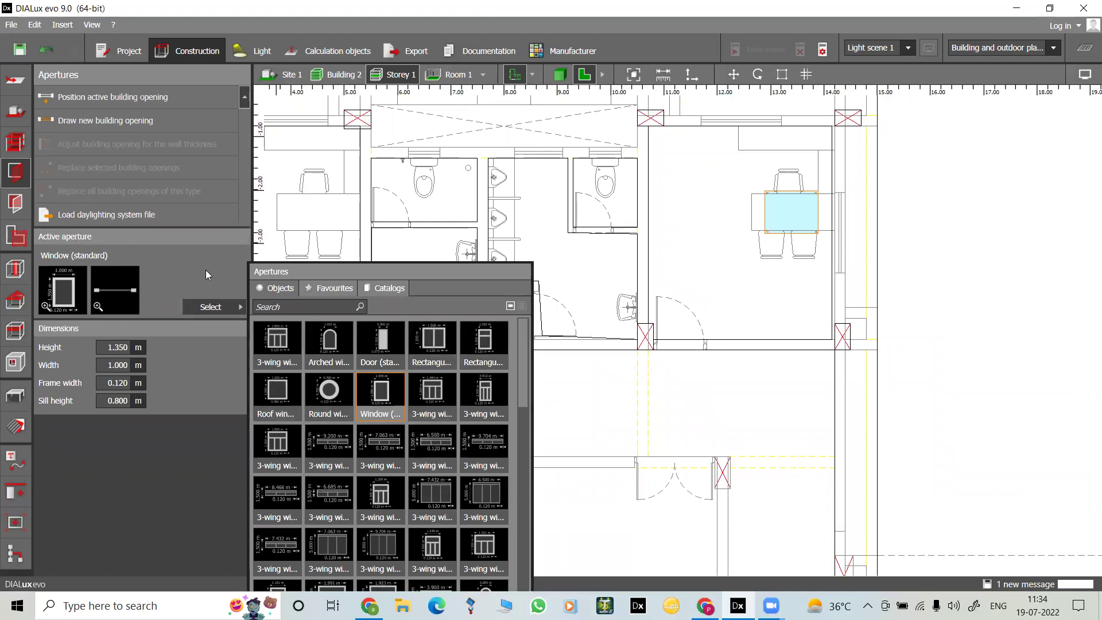
pyautogui.moveTo(81, 295)
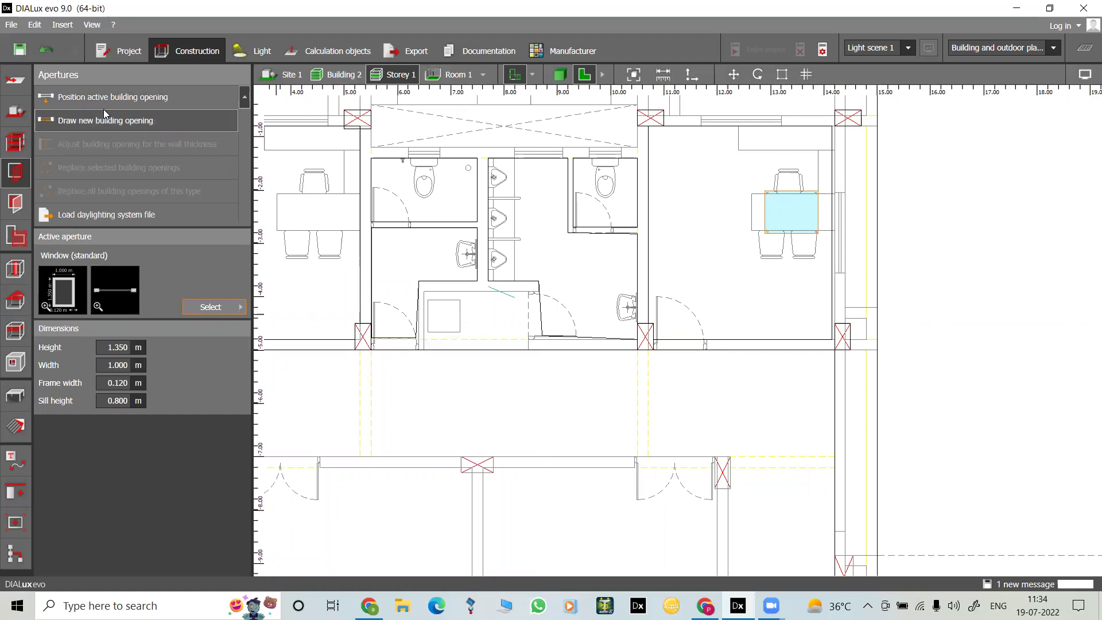
pyautogui.click(156, 116)
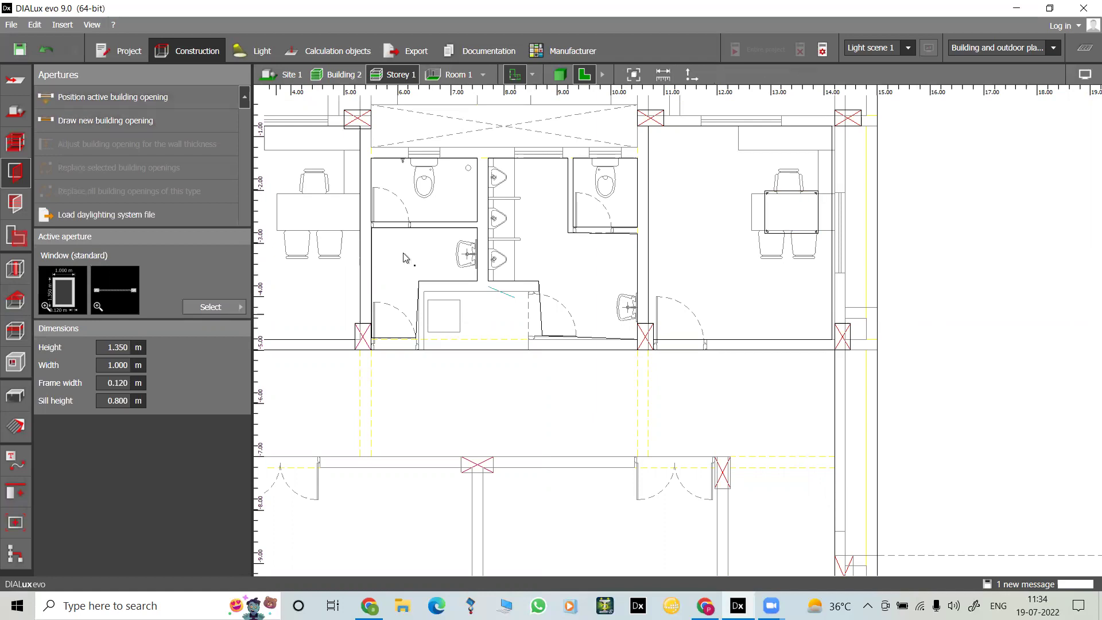
pyautogui.scroll(-5, 498, 241)
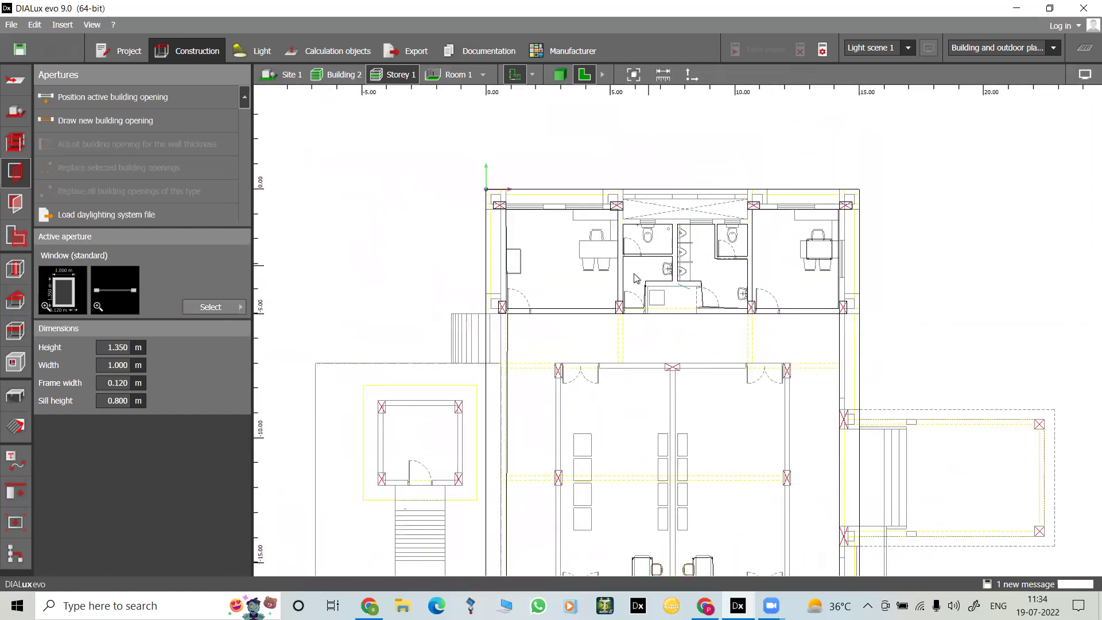
pyautogui.moveTo(545, 423)
pyautogui.mouseDown(button='right')
pyautogui.moveTo(516, 326)
pyautogui.moveTo(410, 255)
pyautogui.mouseUp(button='right')
pyautogui.moveTo(484, 445); pyautogui.dragTo(499, 339, button='right')
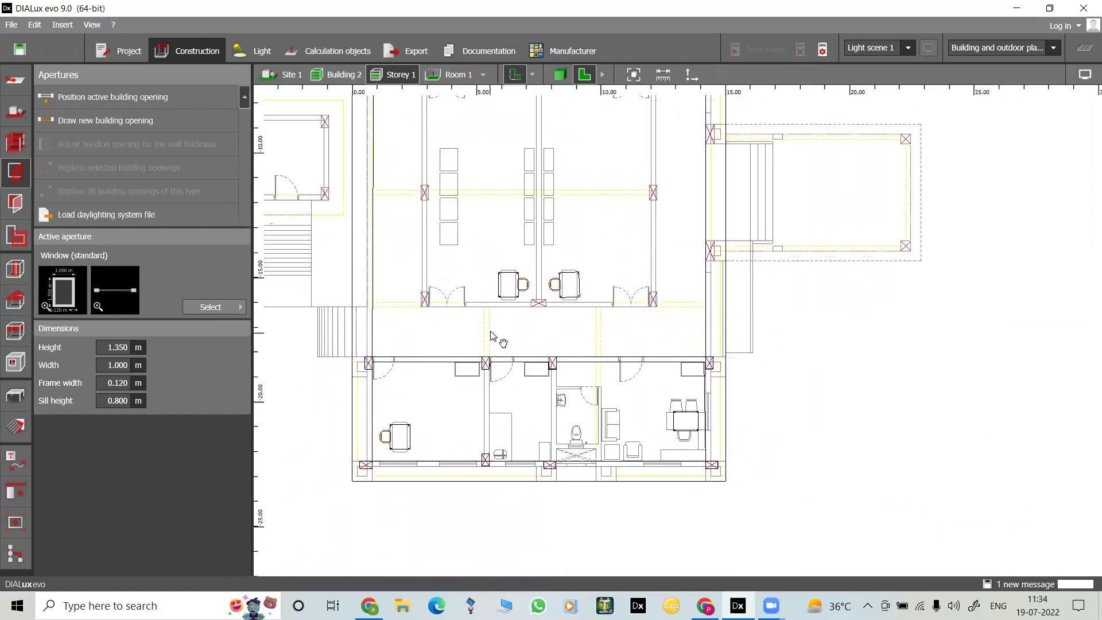
pyautogui.scroll(5, 706, 416)
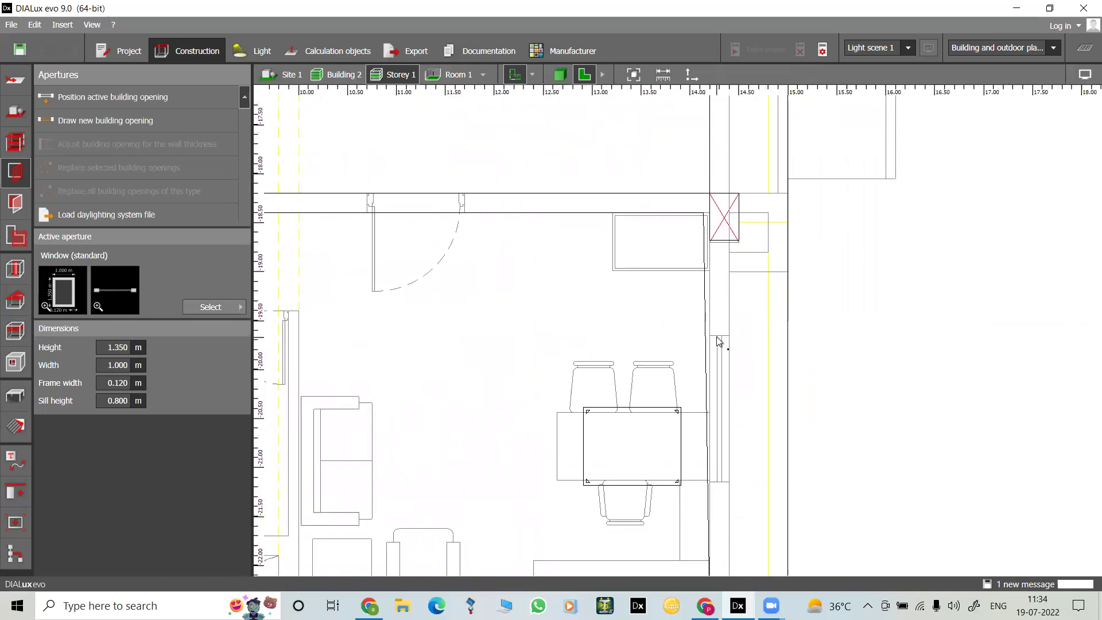
pyautogui.click(739, 355)
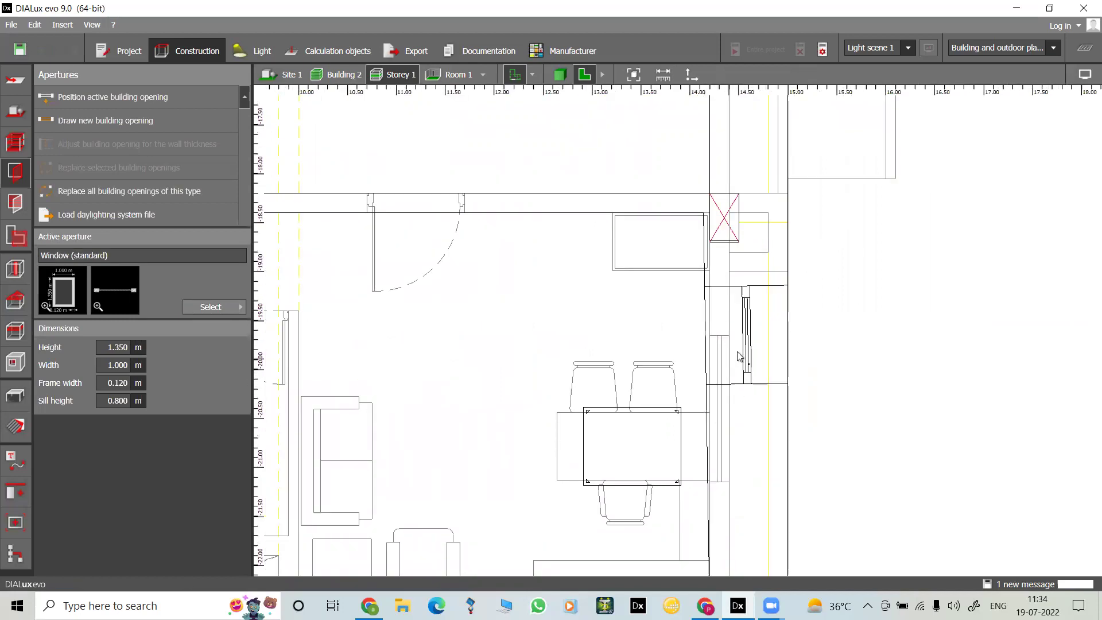
pyautogui.click(741, 430)
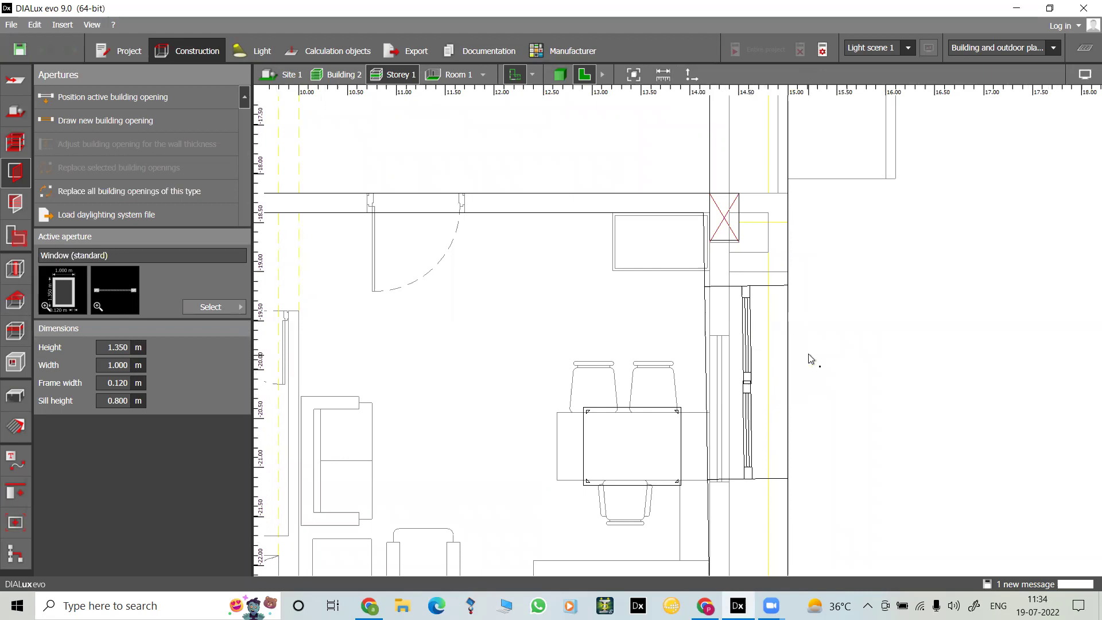
# Step: Delete the upper of the two windows in the lower-right office's outer wall and select the remaining one
pyautogui.click(745, 315)
pyautogui.rightClick(746, 325)
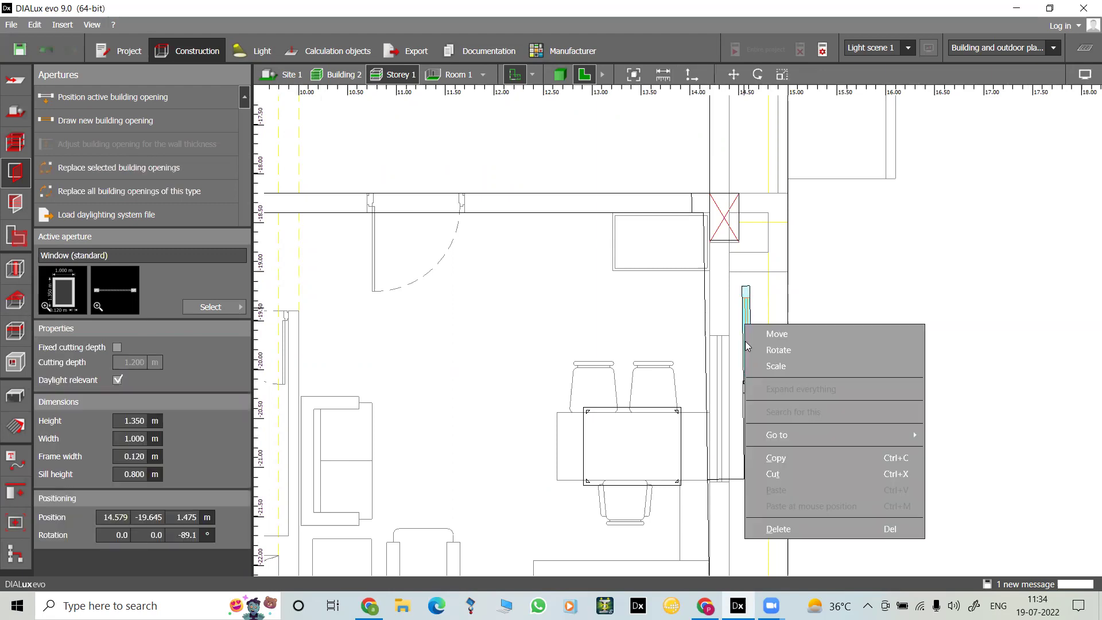
pyautogui.click(797, 532)
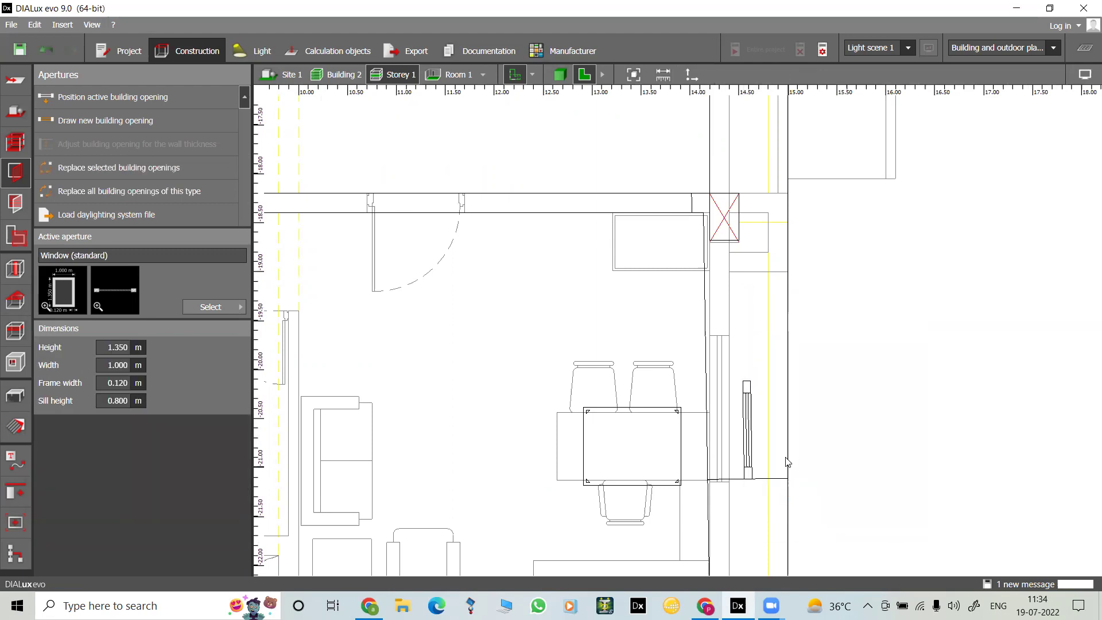
pyautogui.click(748, 395)
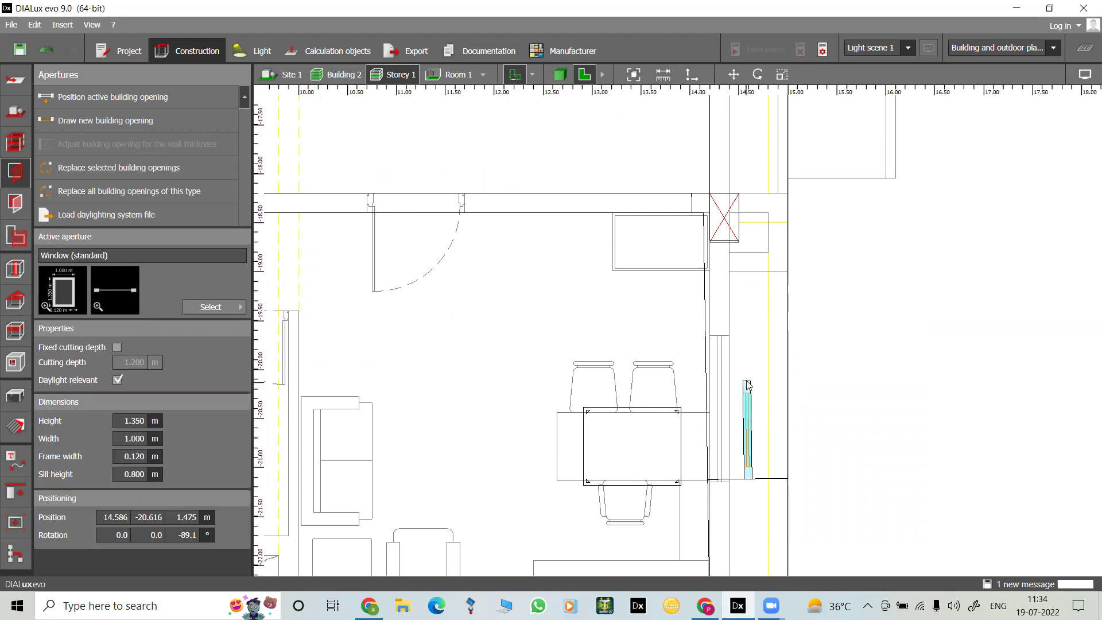
# Step: Move the standard window in the lower-right office's outer wall inward onto the plan's marked window, at about X 14.275 m
pyautogui.click(745, 425)
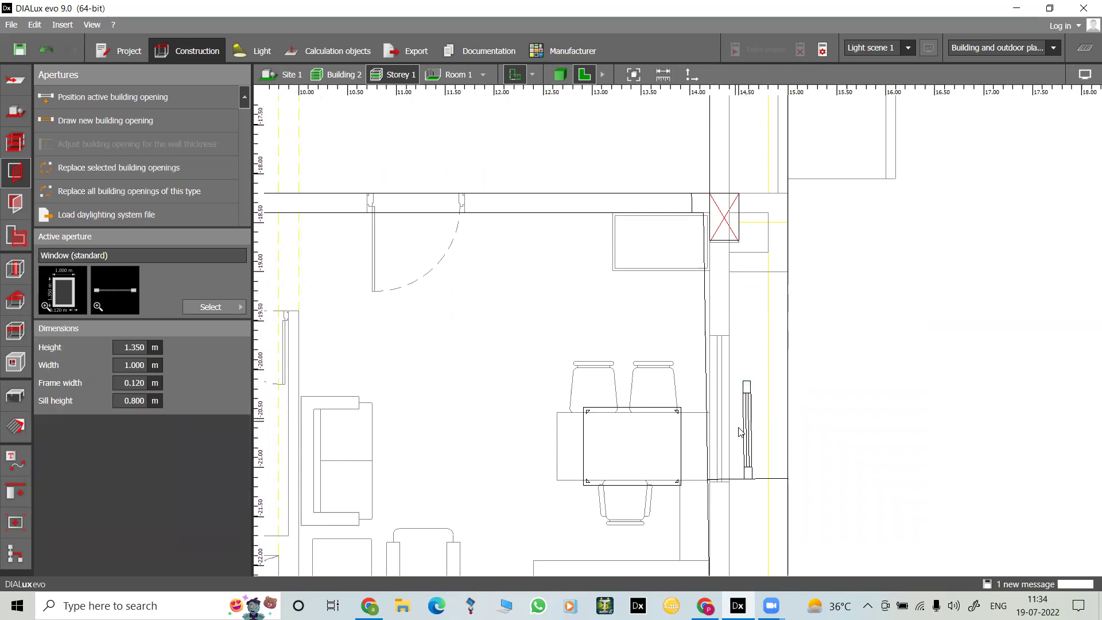
pyautogui.click(748, 439)
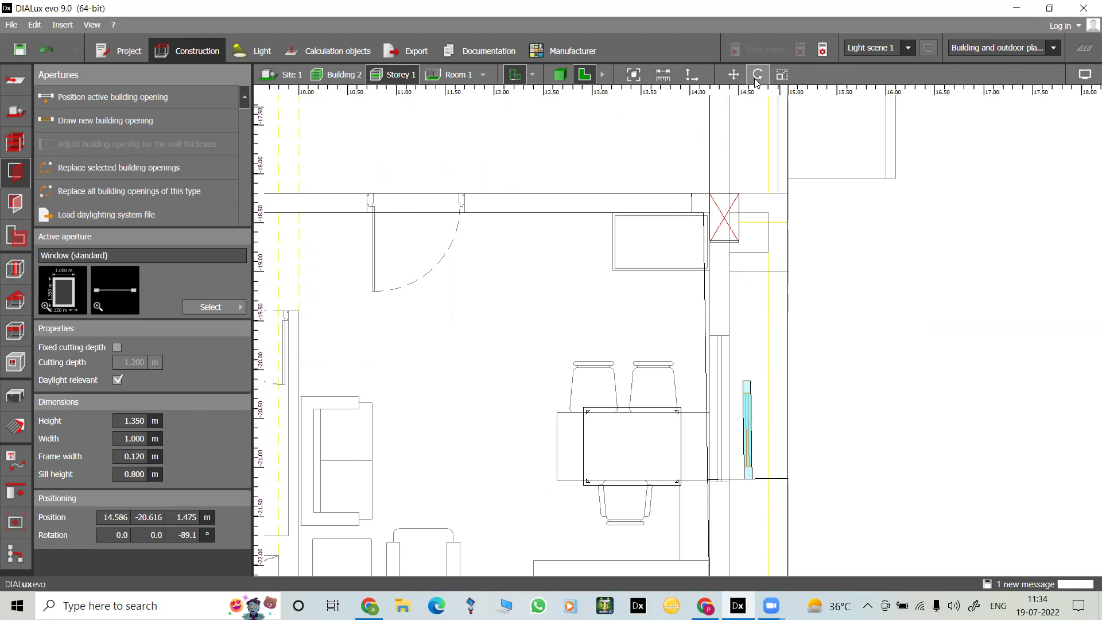
pyautogui.click(730, 77)
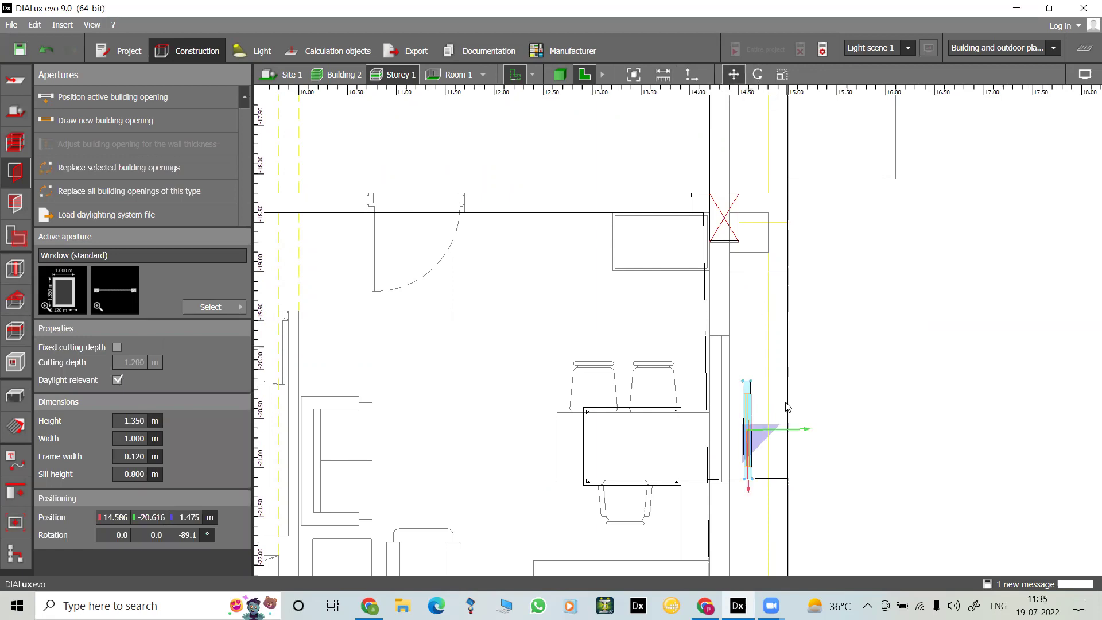
pyautogui.moveTo(762, 437); pyautogui.dragTo(763, 434)
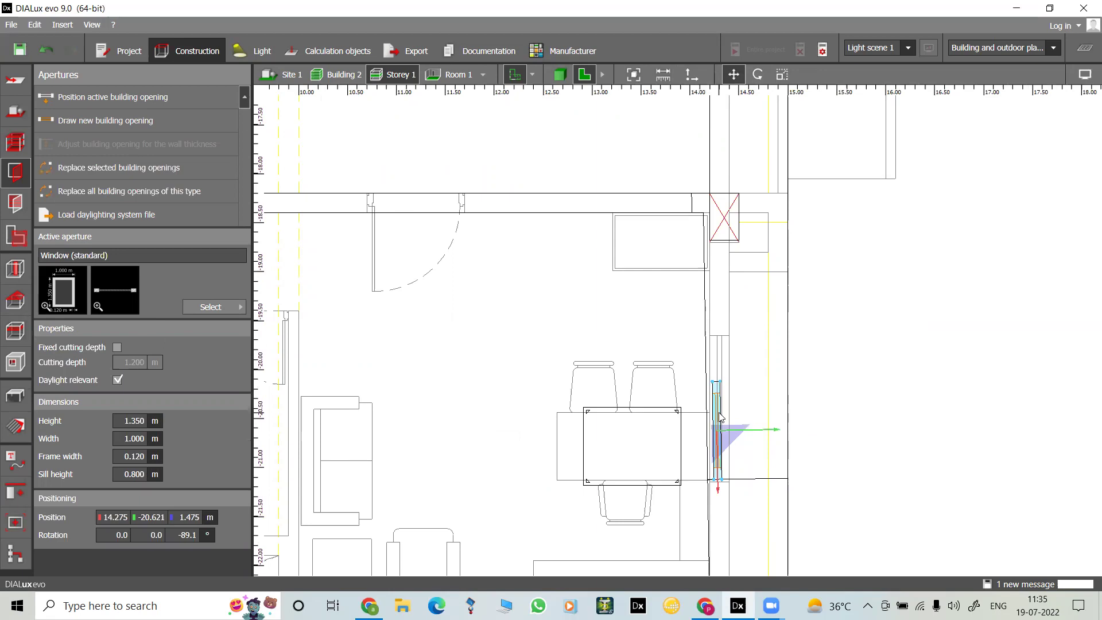
# Step: Stretch the moved window upward to a width of about 1.471 m so it spans the plan's marked window, without saving the project
pyautogui.click(781, 75)
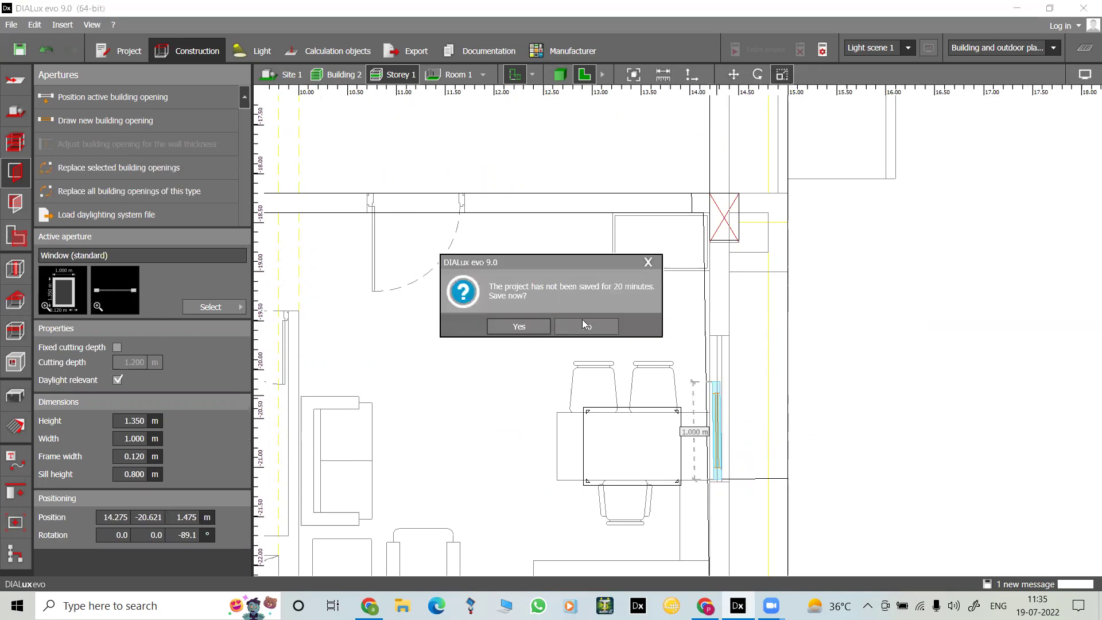
pyautogui.click(583, 325)
pyautogui.click(695, 361)
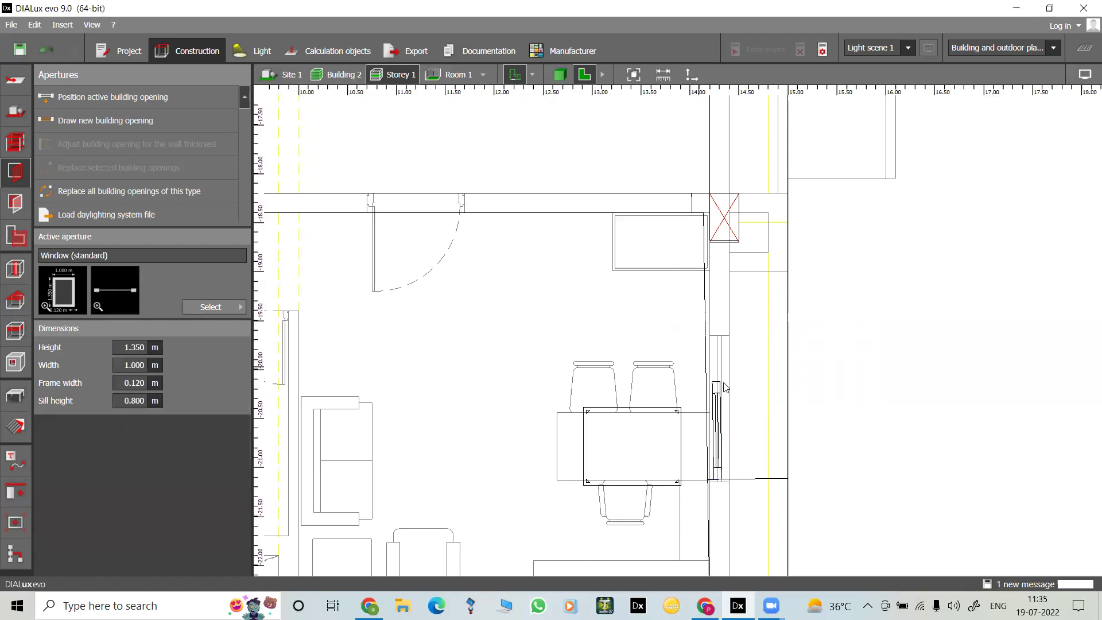
pyautogui.click(717, 407)
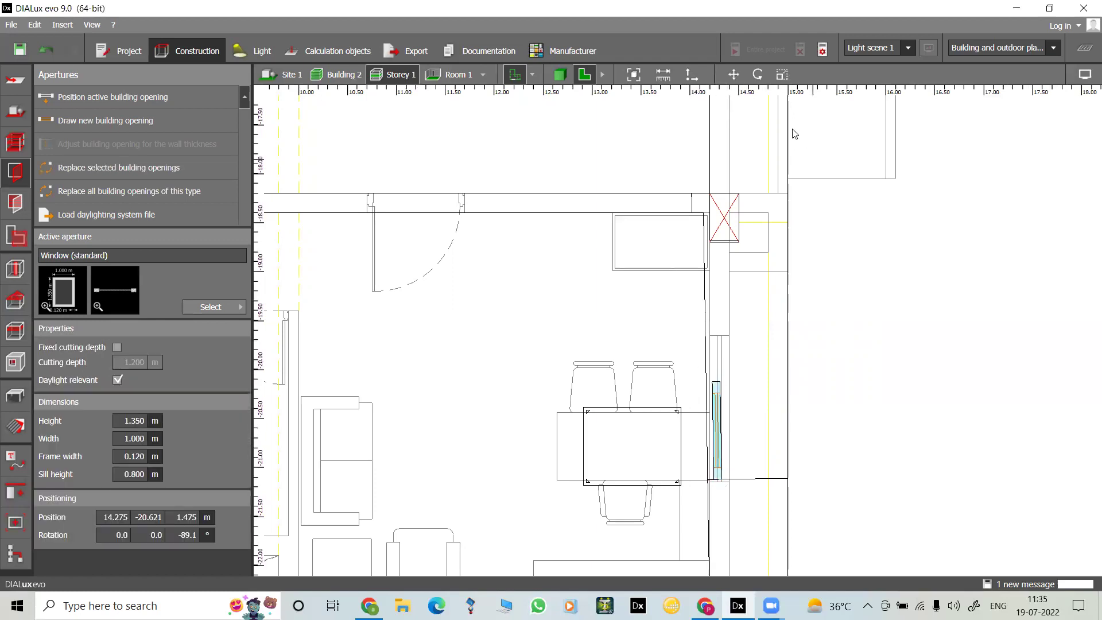
pyautogui.click(781, 75)
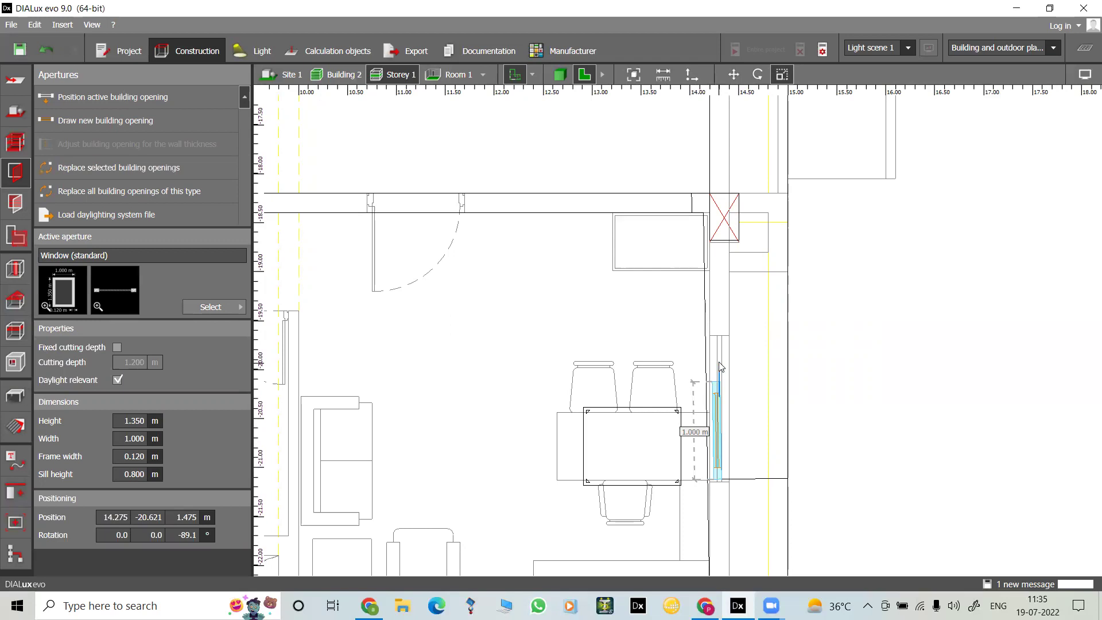
pyautogui.click(721, 401)
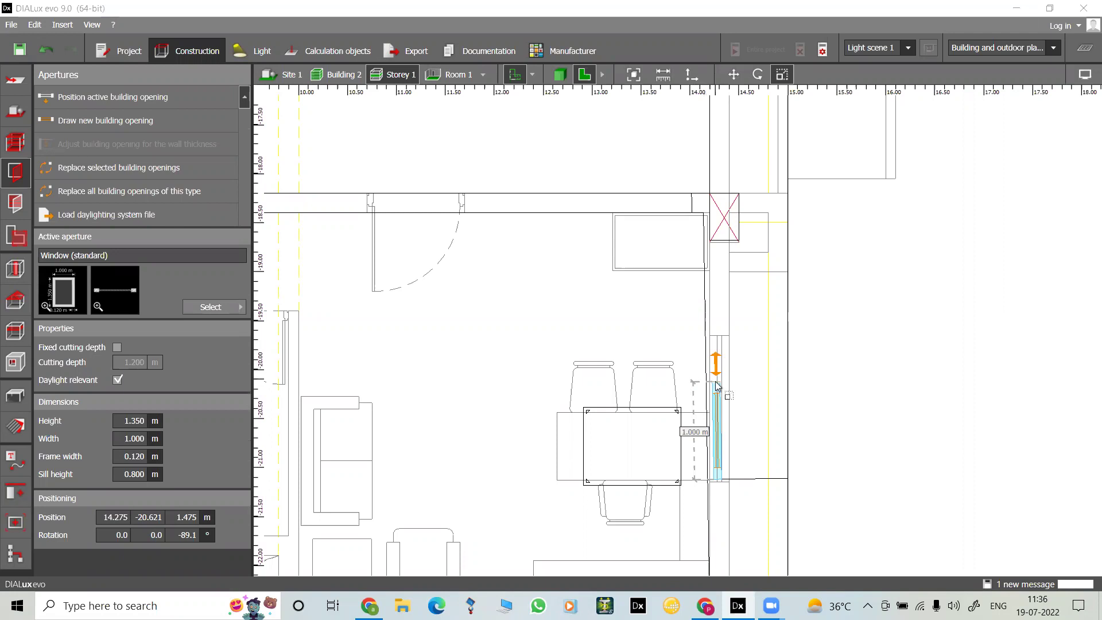
pyautogui.moveTo(716, 386); pyautogui.dragTo(721, 342)
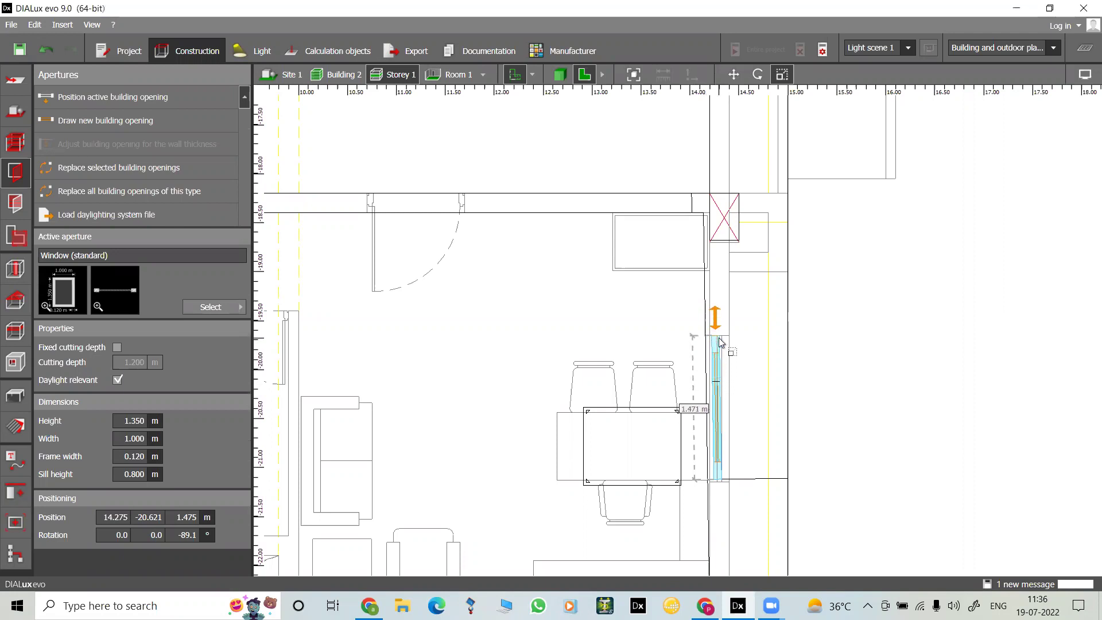
pyautogui.click(835, 326)
# Step: Place a 1.471 m wide standard window in the lower-left office's bottom wall, aligned to the first marked window at about X 1.836 m, Y -22.485 m
pyautogui.scroll(-5, 545, 439)
pyautogui.scroll(-3, 545, 442)
pyautogui.moveTo(518, 386); pyautogui.dragTo(870, 467, button='middle')
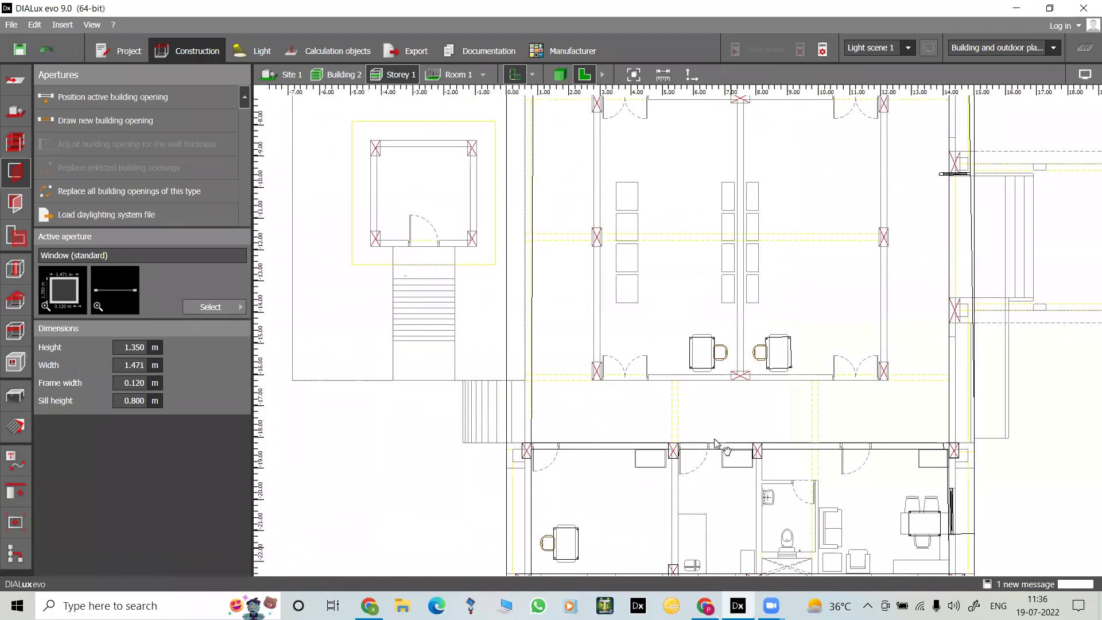
pyautogui.moveTo(714, 442); pyautogui.dragTo(707, 400, button='middle')
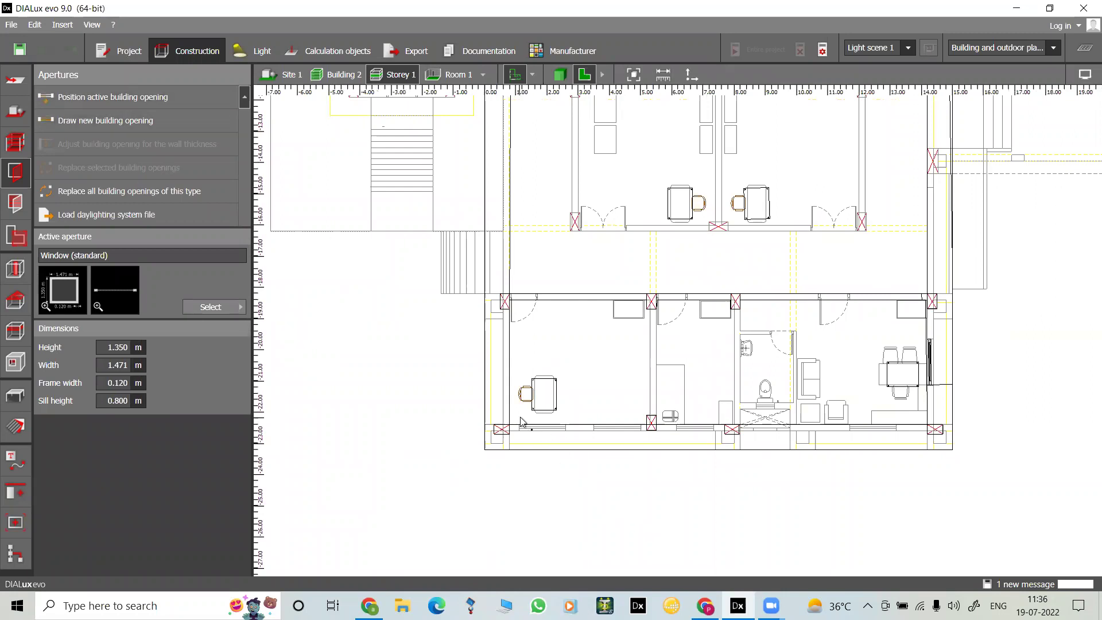
pyautogui.scroll(5, 521, 423)
pyautogui.moveTo(639, 549); pyautogui.dragTo(618, 497, button='middle')
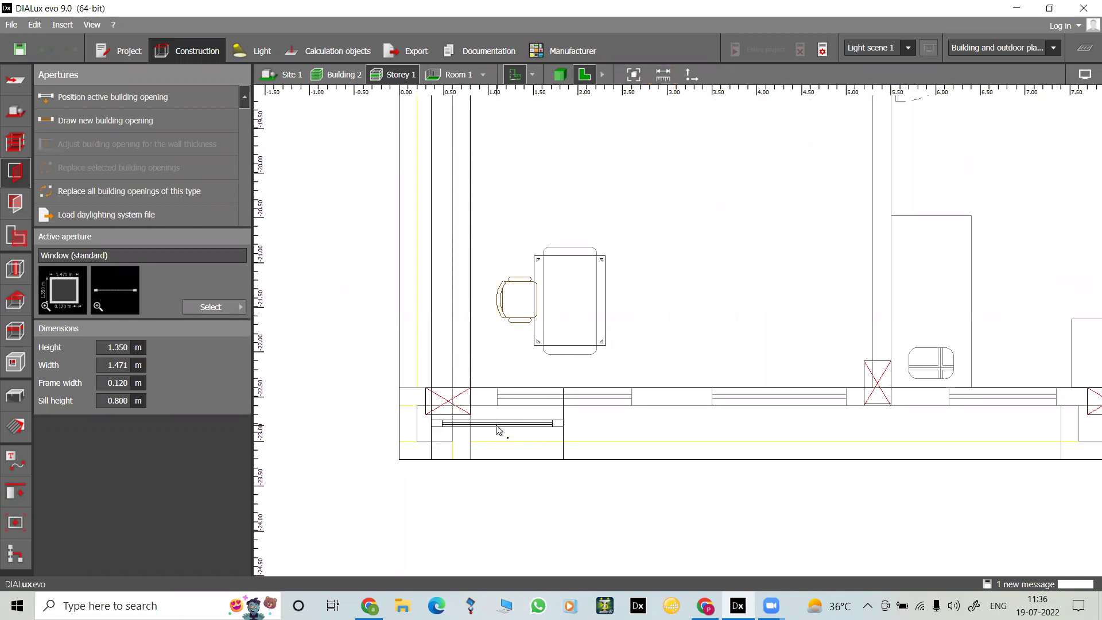
pyautogui.click(561, 423)
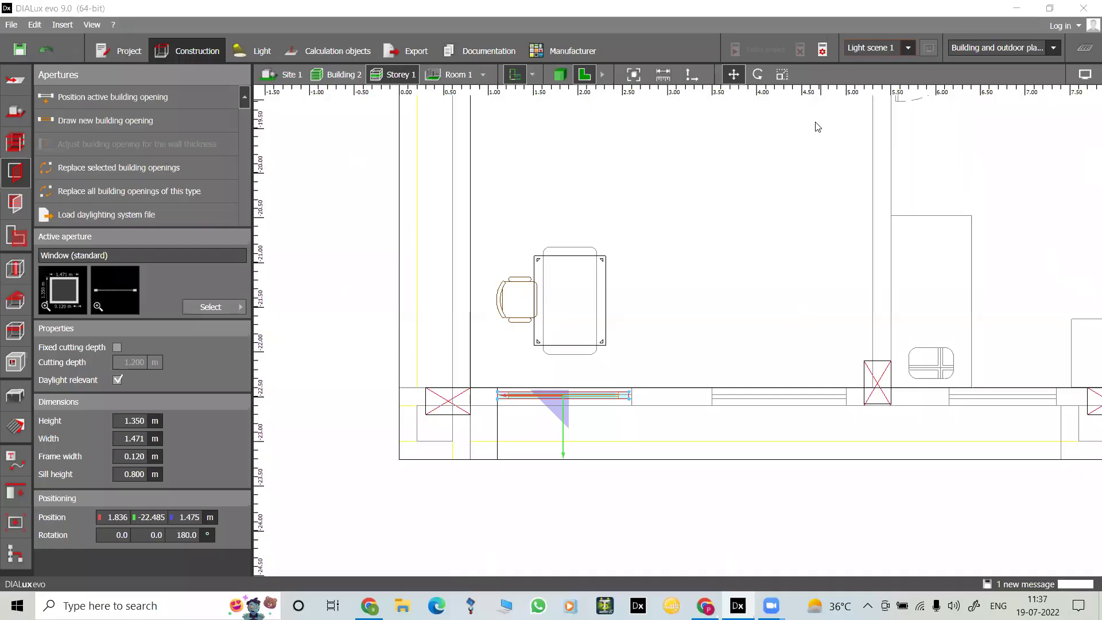
# Step: Try to draw a 1.500 m wide standard window over the second marked window in the lower-left office's bottom wall
pyautogui.click(132, 120)
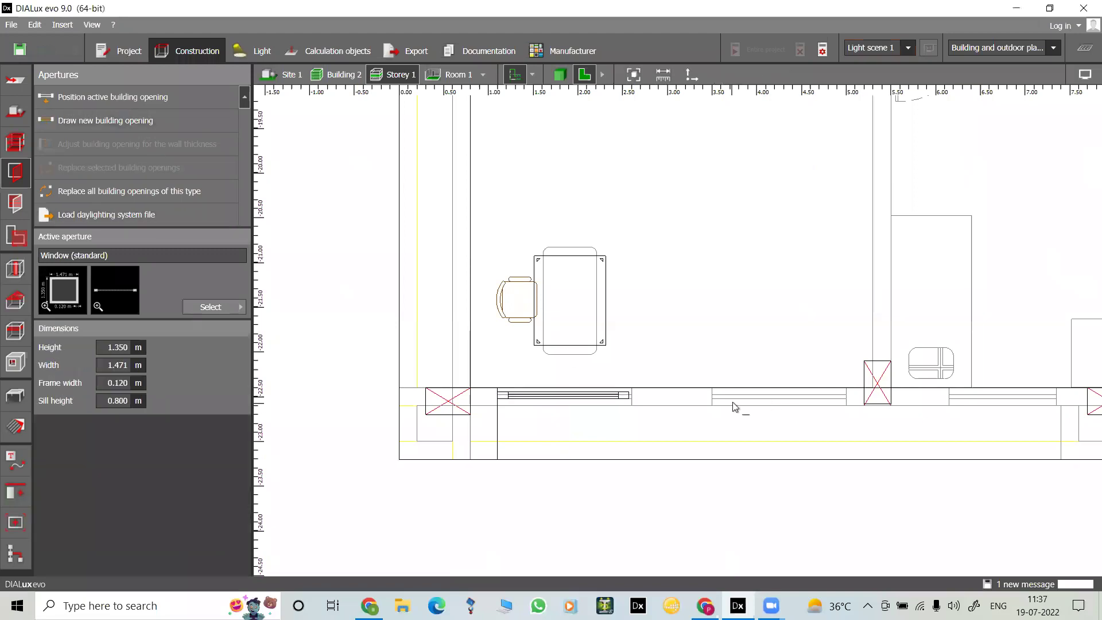
pyautogui.scroll(5, 733, 405)
pyautogui.moveTo(895, 395); pyautogui.dragTo(776, 388, button='middle')
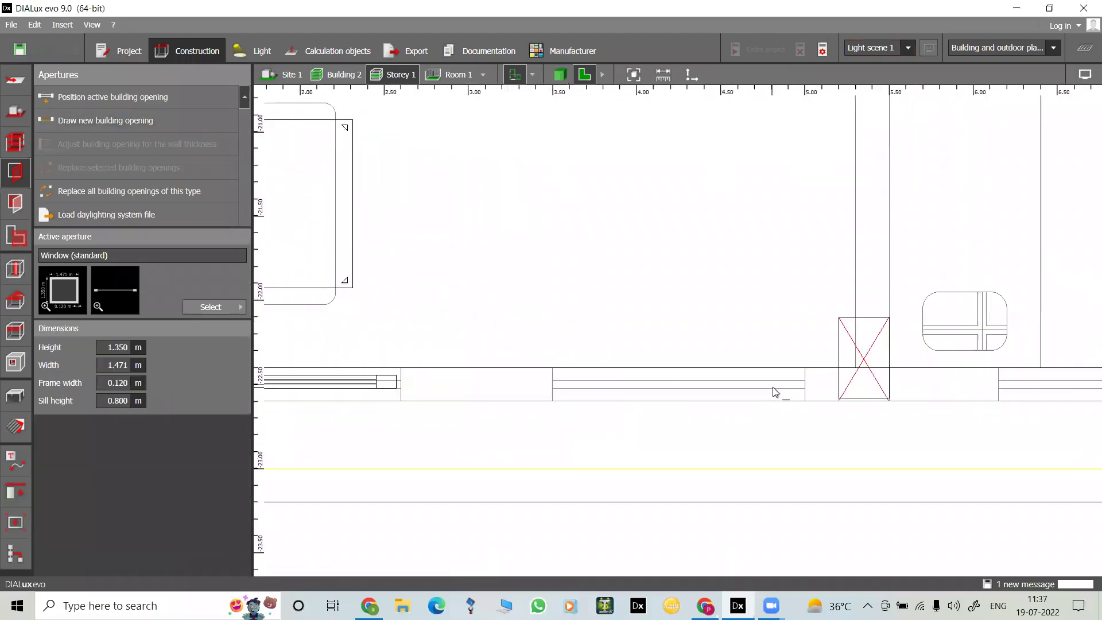
pyautogui.click(553, 381)
pyautogui.click(586, 394)
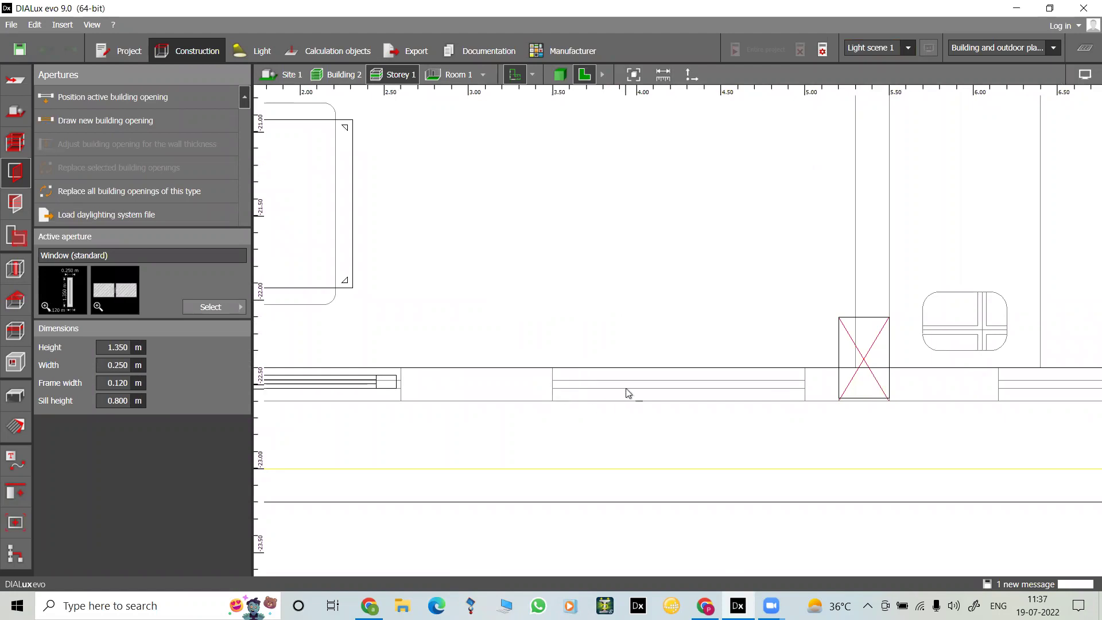
pyautogui.click(805, 389)
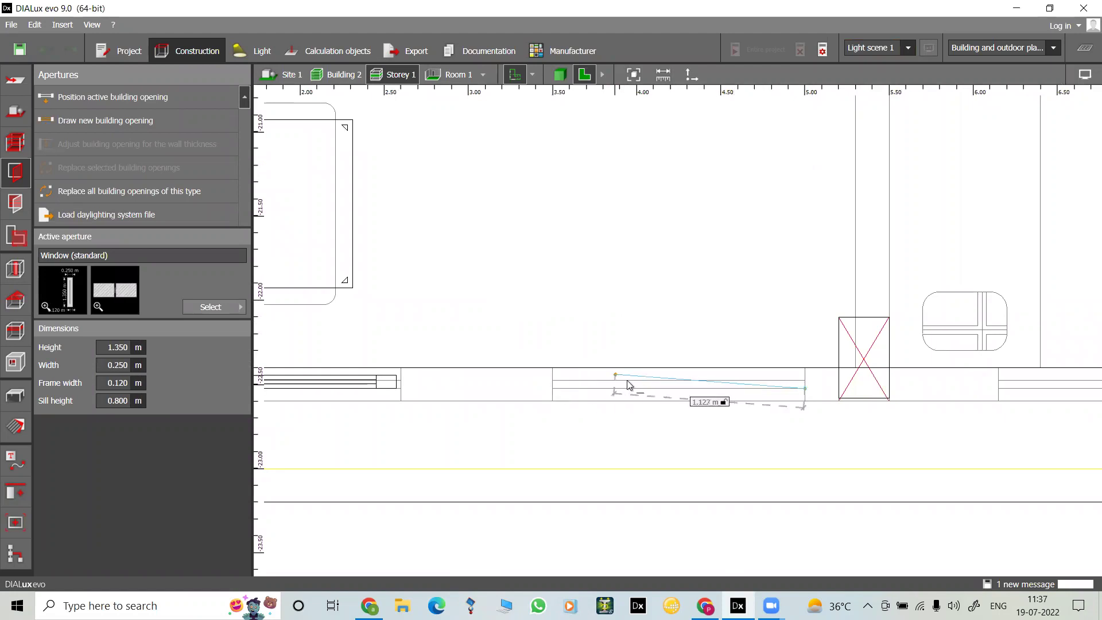
pyautogui.click(552, 390)
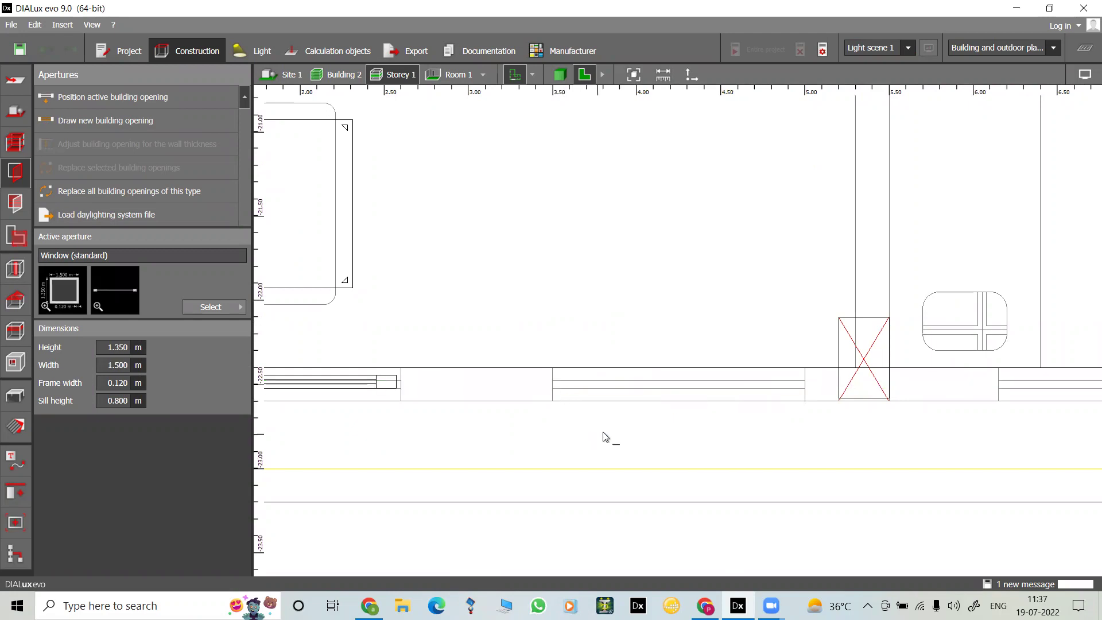
# Step: Choose the 1.500 m high 3-wing window with transom and draw it 1.500 m wide across the lower-left office's second marked window
pyautogui.click(201, 307)
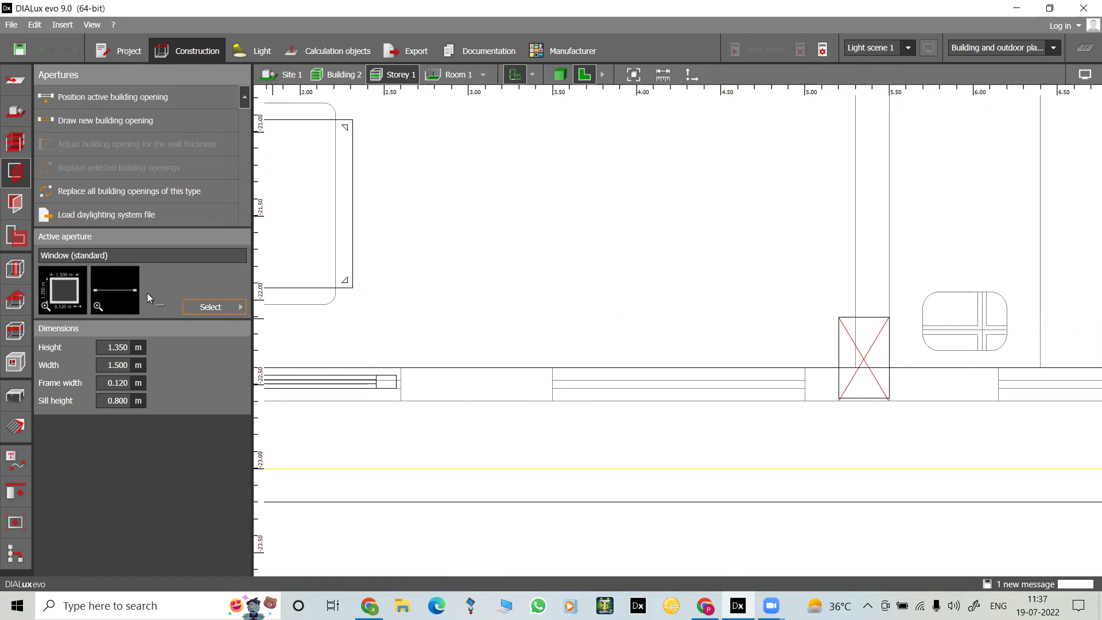
pyautogui.click(202, 308)
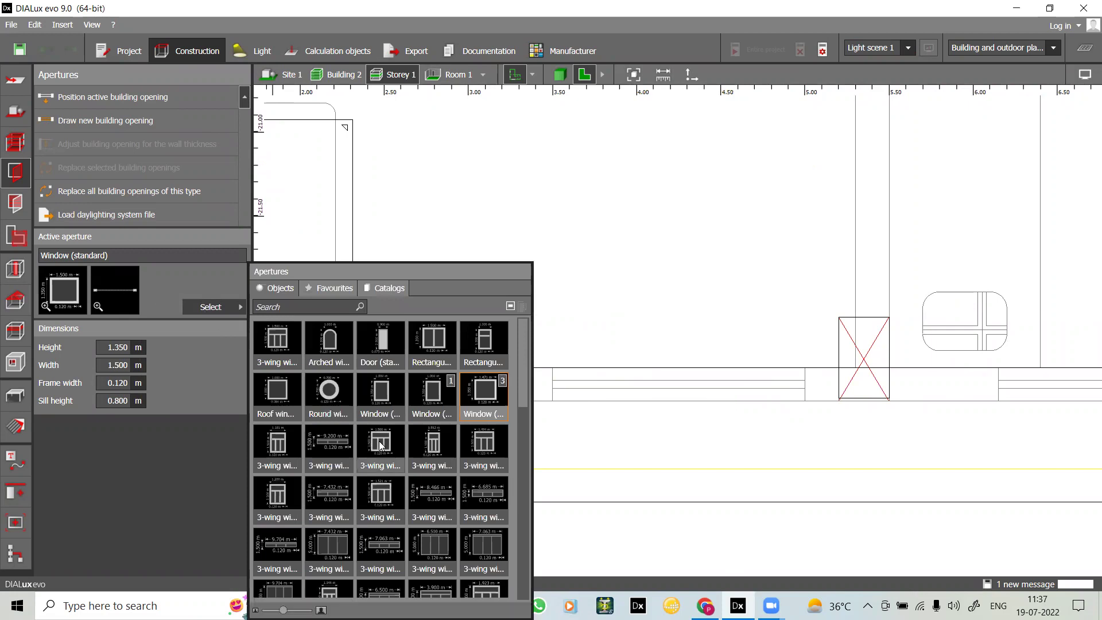
pyautogui.click(382, 448)
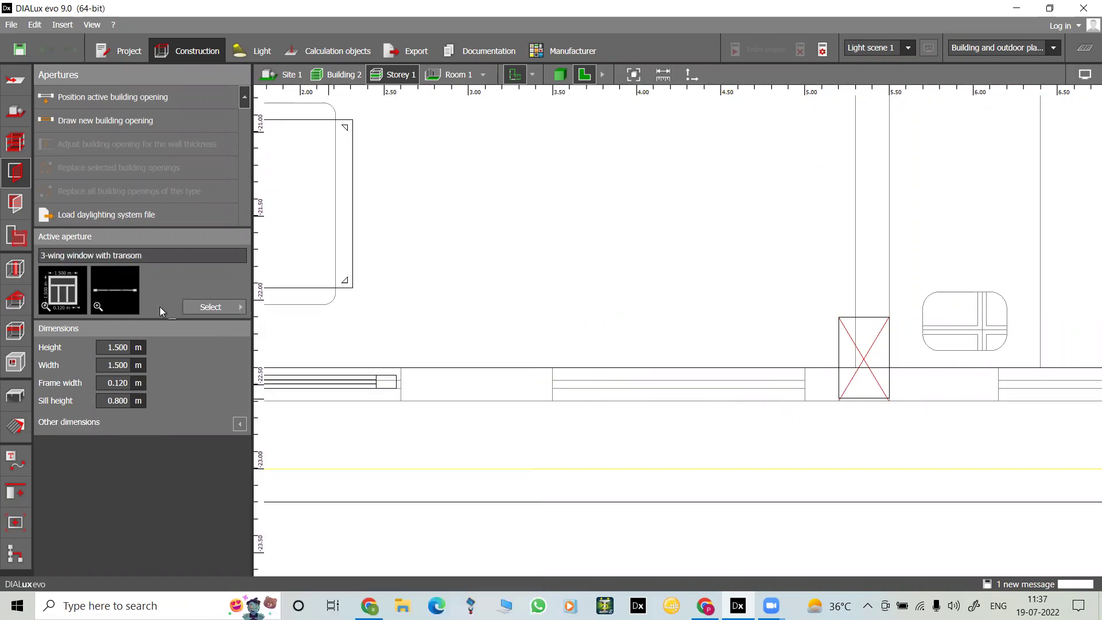
pyautogui.click(111, 117)
pyautogui.click(553, 368)
pyautogui.click(803, 370)
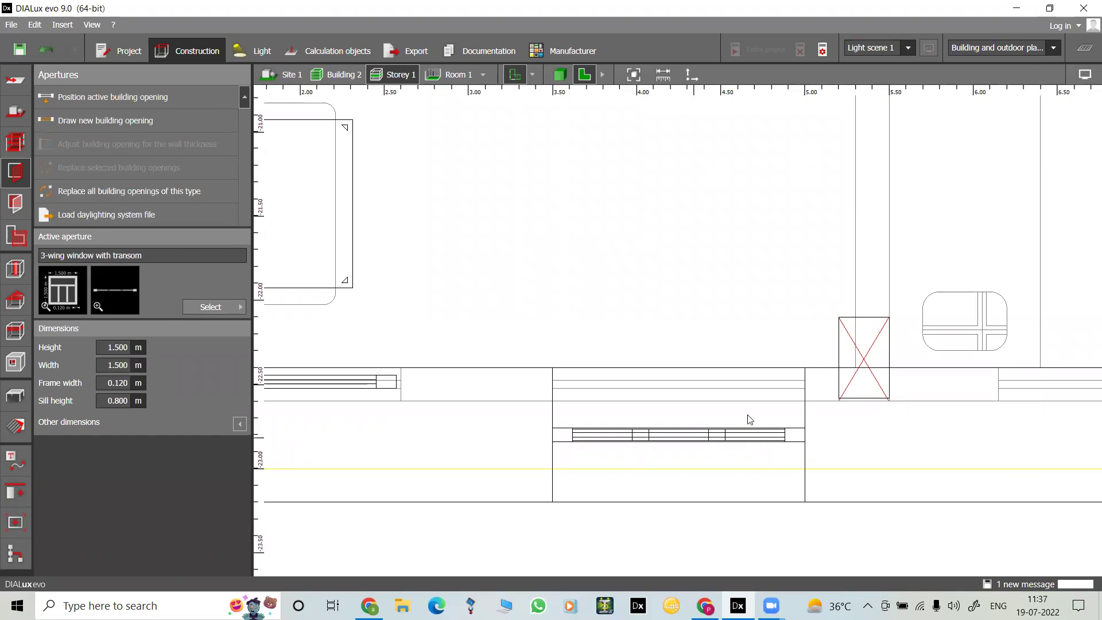
# Step: Move the 3-wing window up onto the second marked window in the bottom wall, at about Y -22.515 m
pyautogui.click(717, 439)
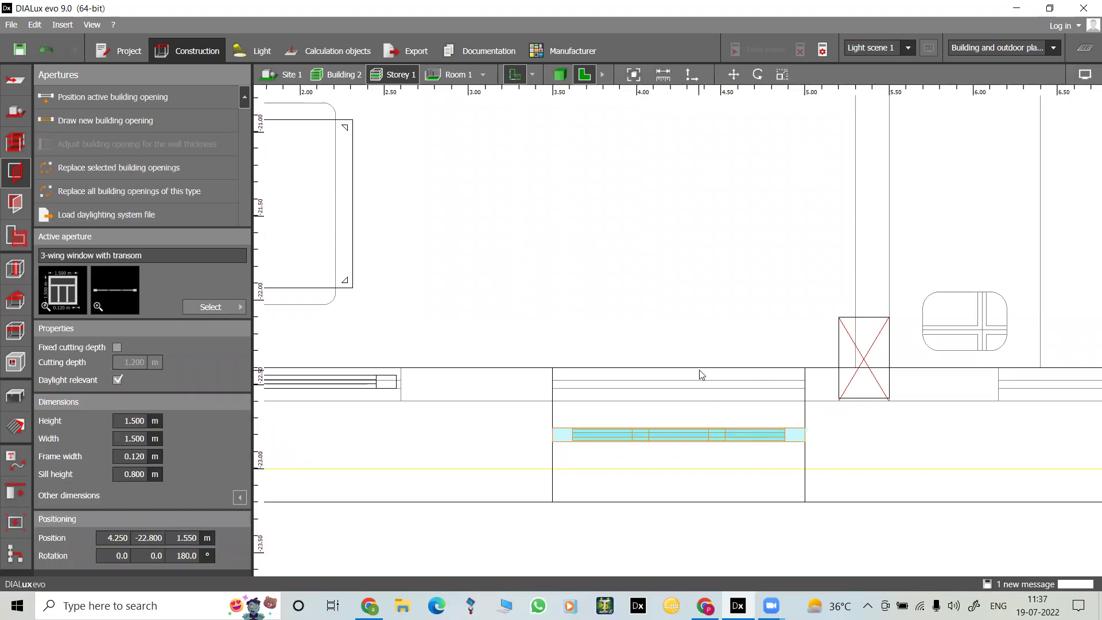
pyautogui.scroll(-1, 775, 430)
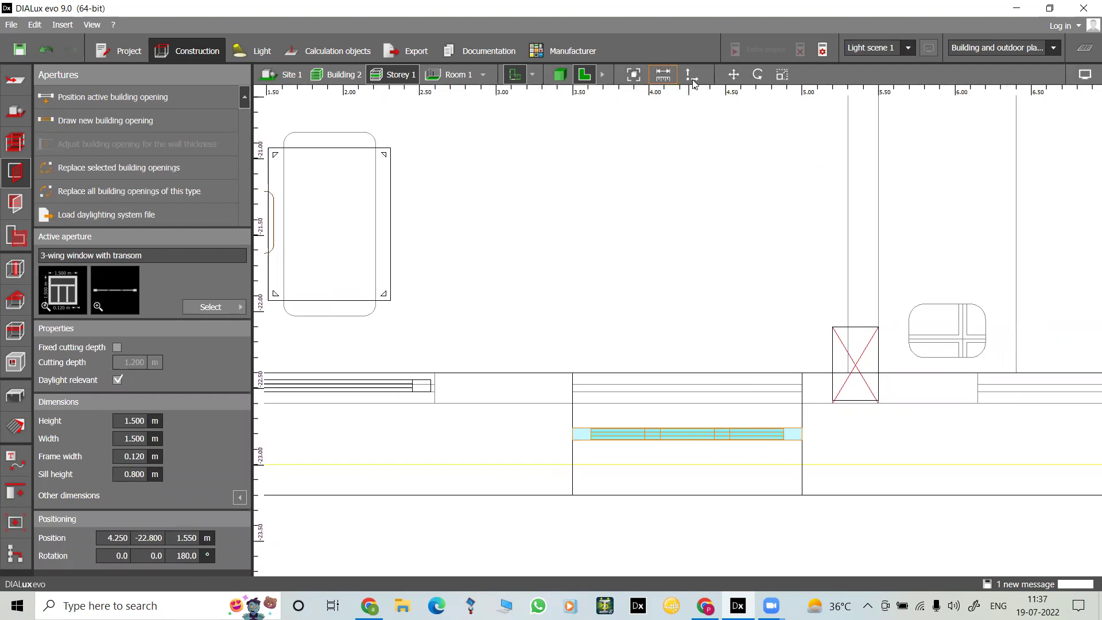
pyautogui.click(733, 74)
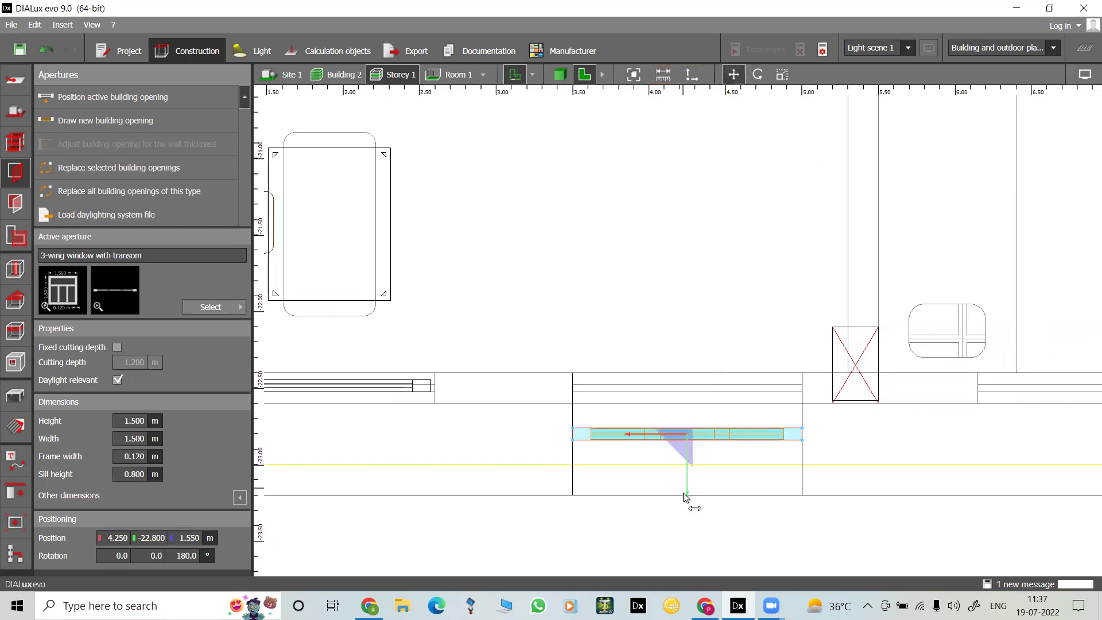
pyautogui.moveTo(686, 494); pyautogui.dragTo(687, 447)
# Step: Draw a 1.500 m wide 3-wing window with transom at the lower-right office's bottom marked window and move it to about Y -22.515 m
pyautogui.scroll(-3, 784, 335)
pyautogui.moveTo(930, 420); pyautogui.dragTo(457, 464, button='middle')
pyautogui.scroll(-4, 594, 421)
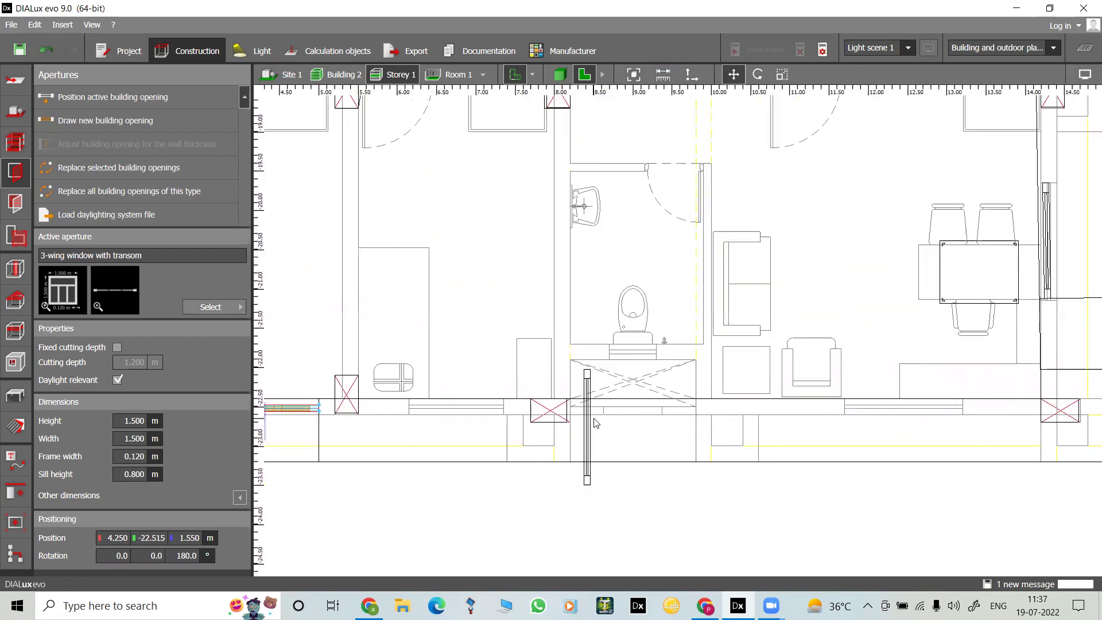
pyautogui.click(105, 120)
pyautogui.scroll(3, 817, 453)
pyautogui.scroll(2, 818, 453)
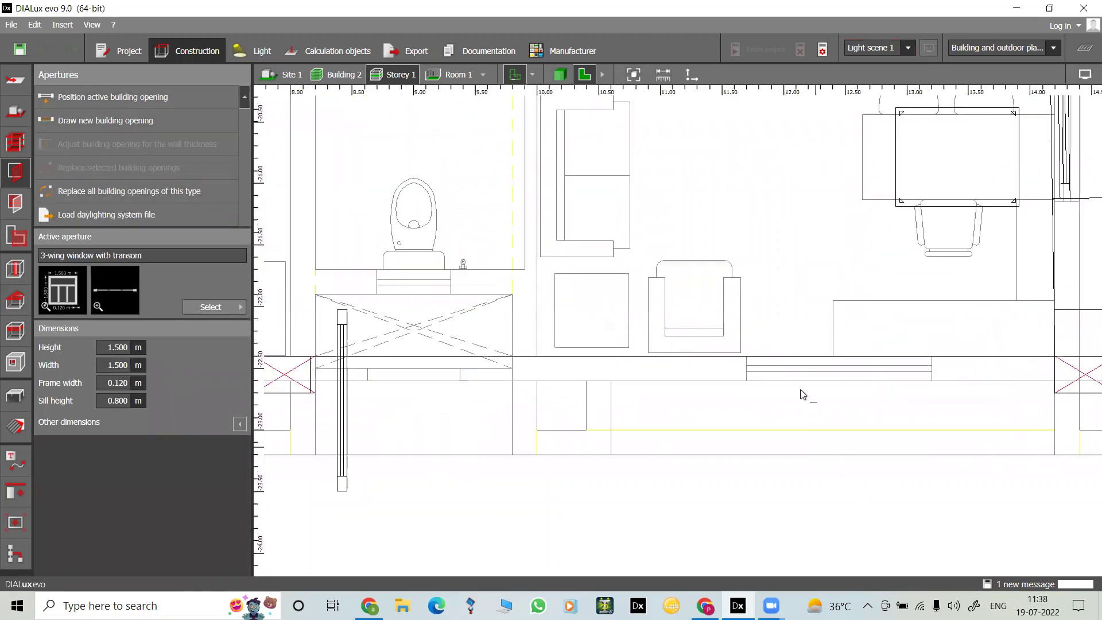
pyautogui.click(746, 367)
pyautogui.click(933, 369)
pyautogui.click(131, 123)
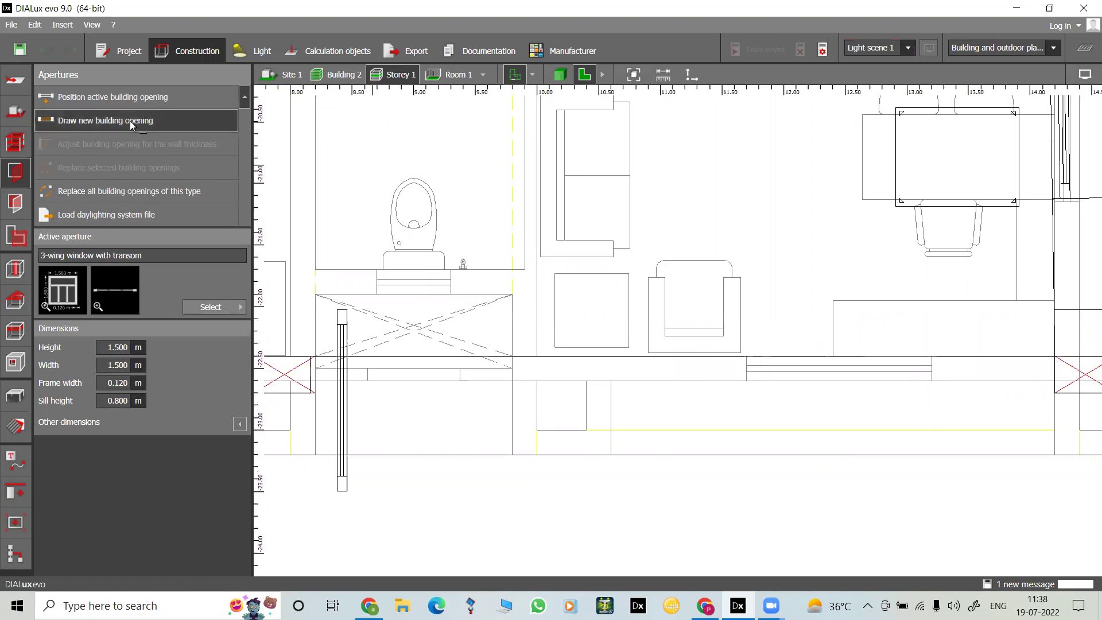
pyautogui.click(747, 361)
pyautogui.click(931, 369)
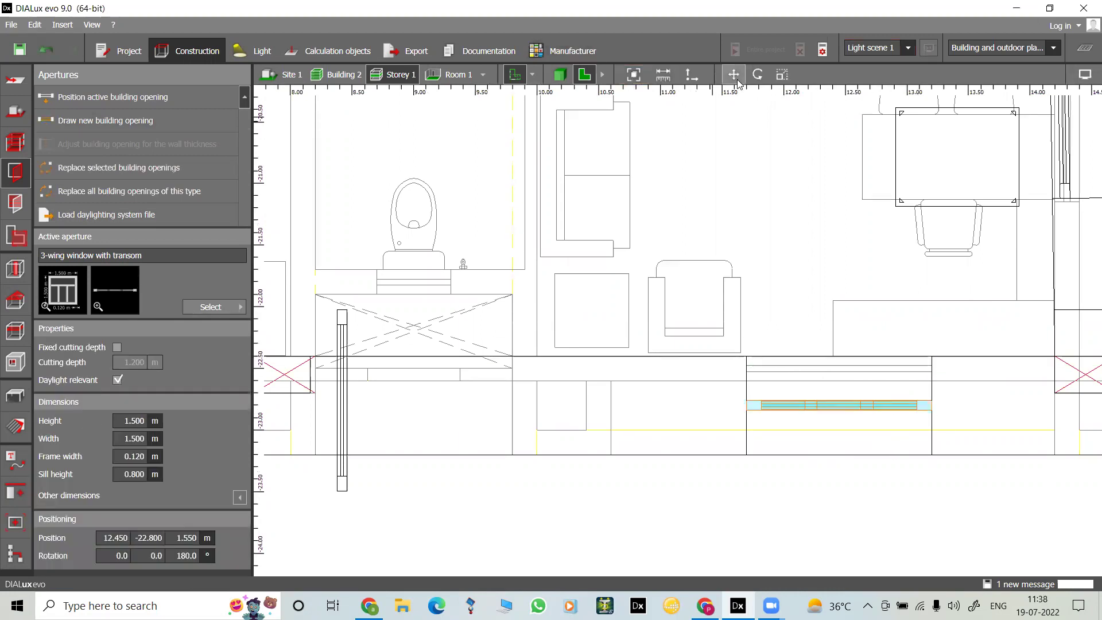
pyautogui.click(733, 74)
pyautogui.moveTo(839, 464); pyautogui.dragTo(834, 438)
# Step: Delete the stray vertical standard window crossing the bottom wall below the toilet
pyautogui.scroll(-5, 745, 355)
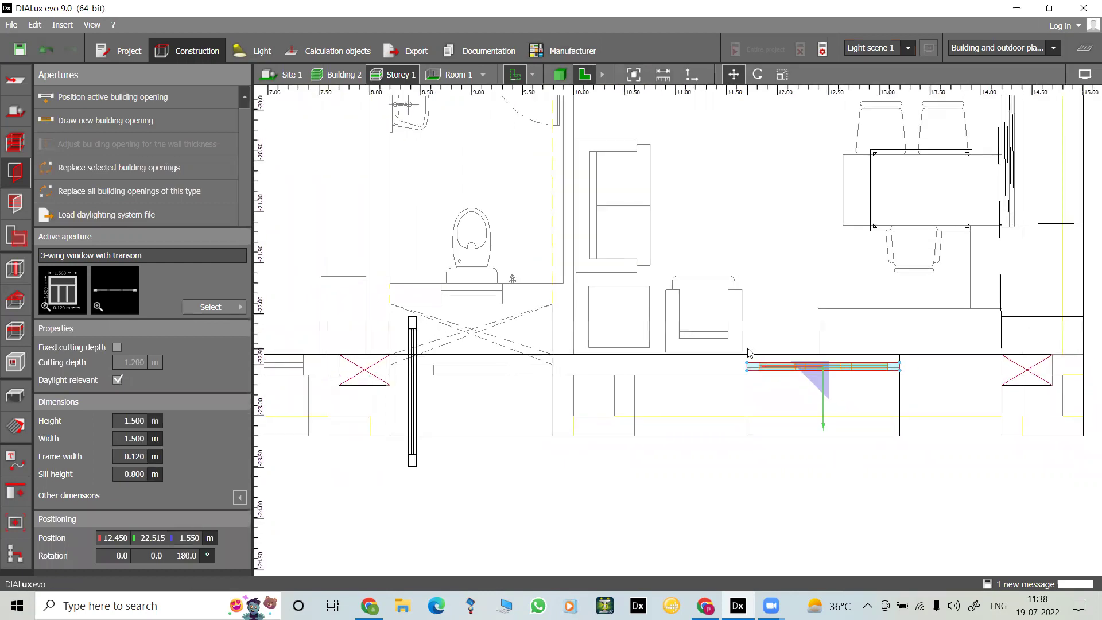
pyautogui.moveTo(769, 313); pyautogui.dragTo(848, 401, button='middle')
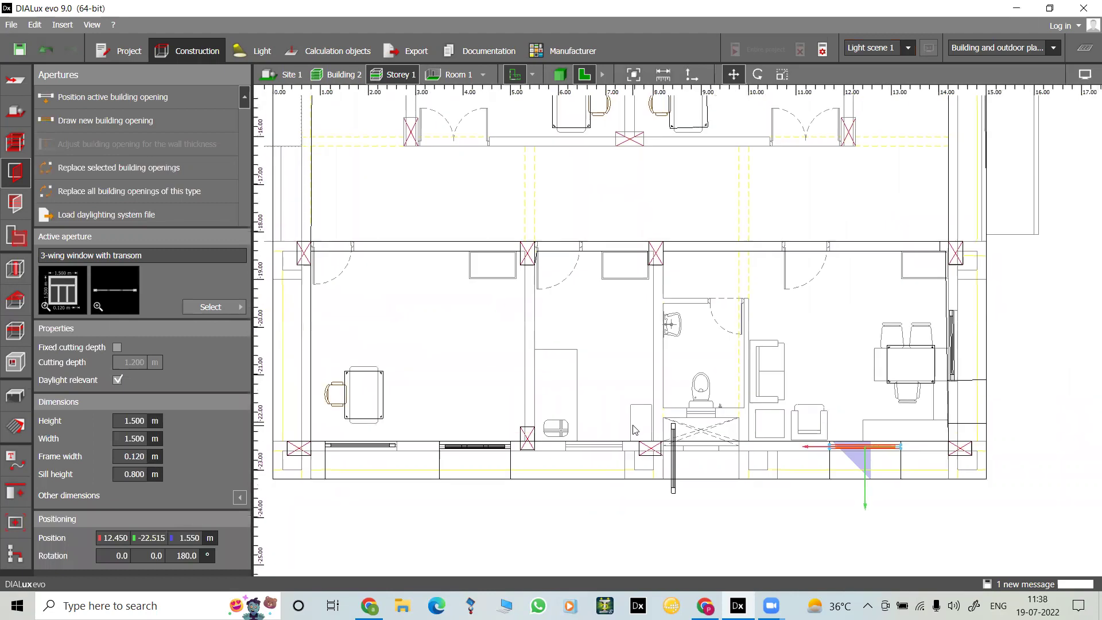
pyautogui.scroll(1, 635, 430)
pyautogui.click(723, 527)
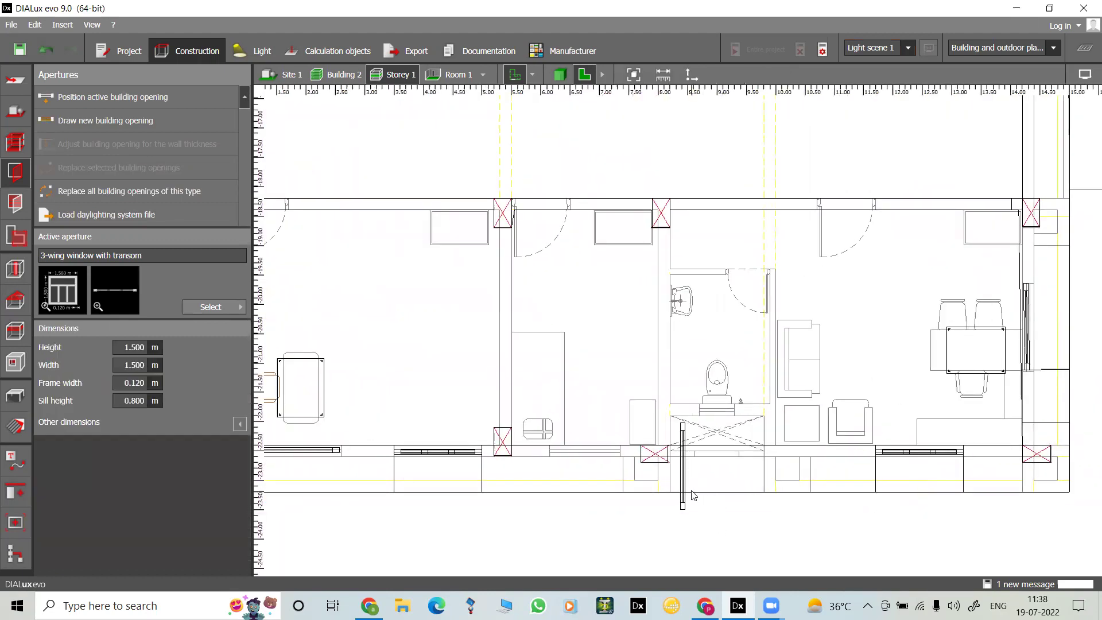
pyautogui.click(683, 488)
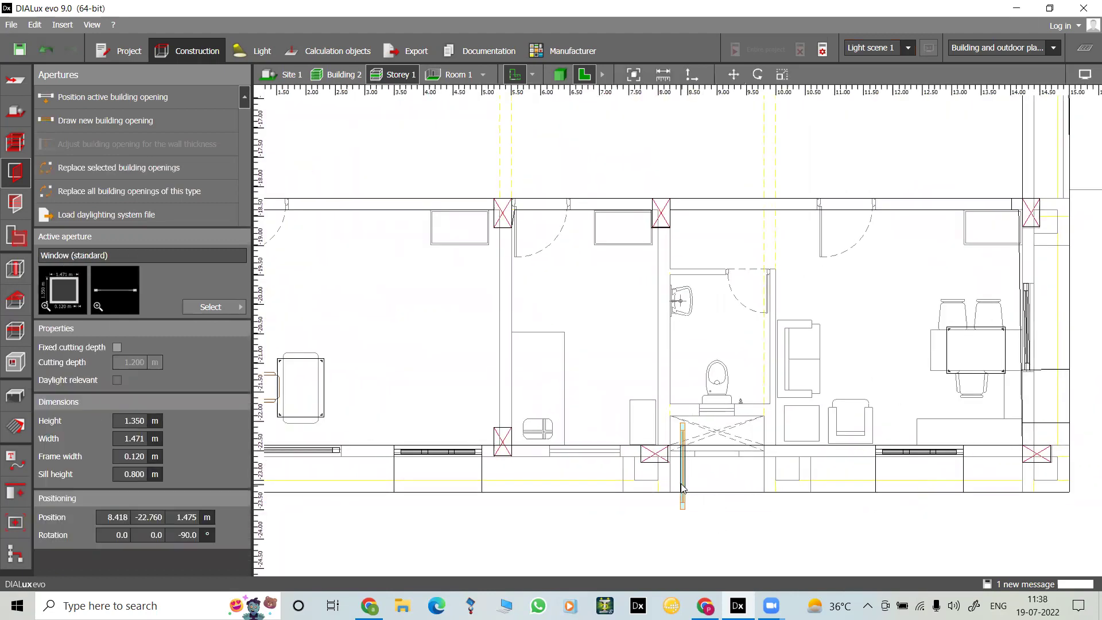
pyautogui.scroll(2, 683, 488)
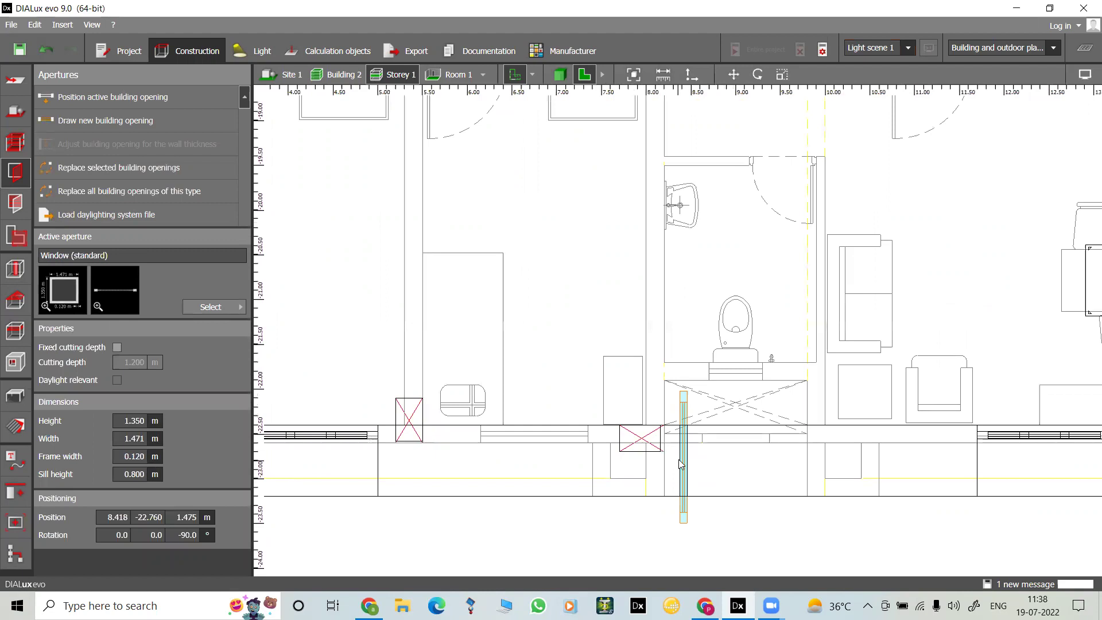
pyautogui.press('Delete')
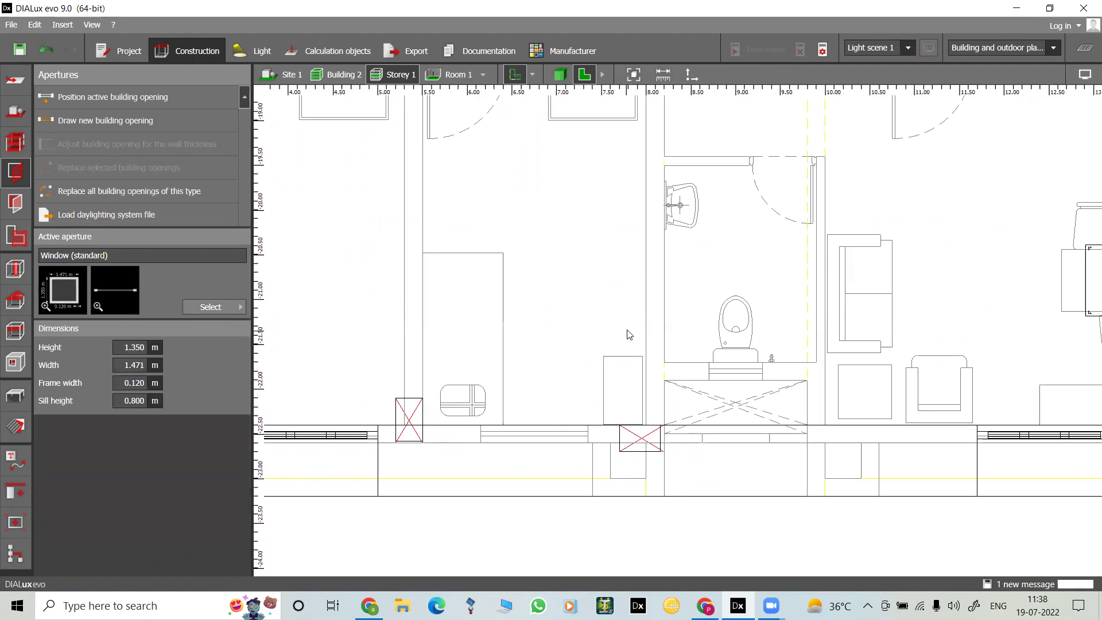
# Step: Choose the standard door 1.000 m wide and 2.000 m high as the active aperture
pyautogui.scroll(-2, 630, 335)
pyautogui.scroll(-3, 629, 334)
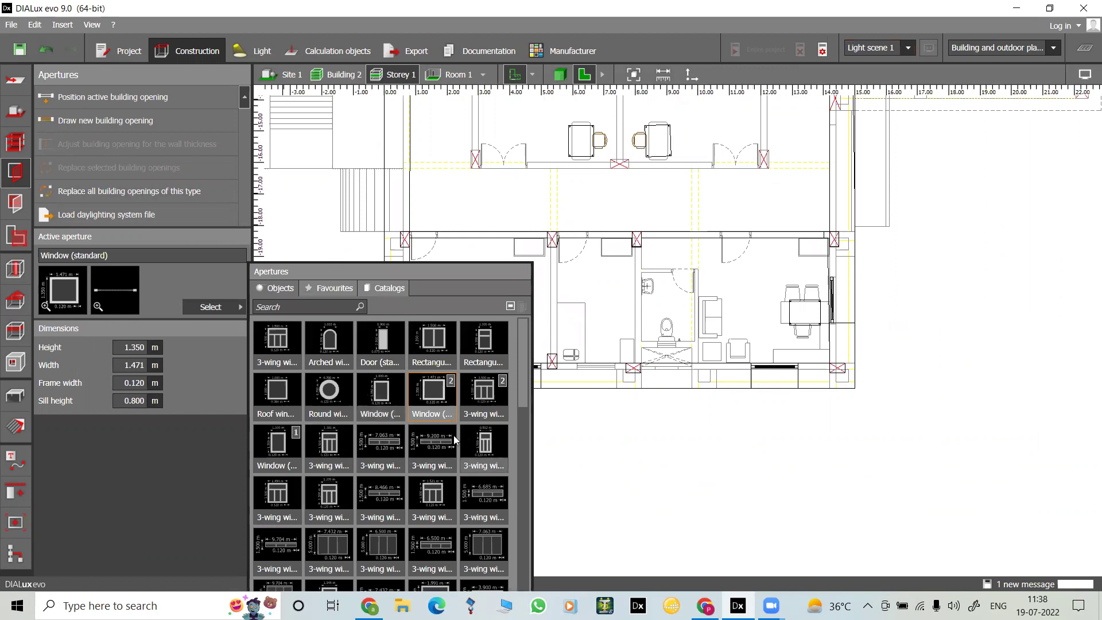
pyautogui.scroll(-1, 401, 485)
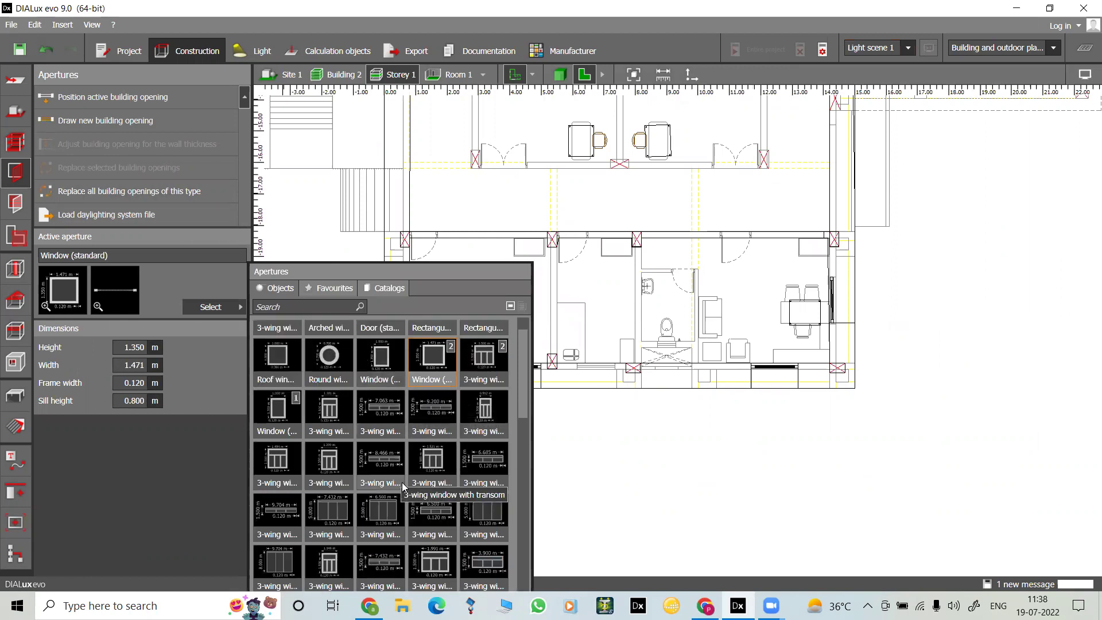
pyautogui.scroll(-1, 401, 482)
pyautogui.scroll(-2, 395, 498)
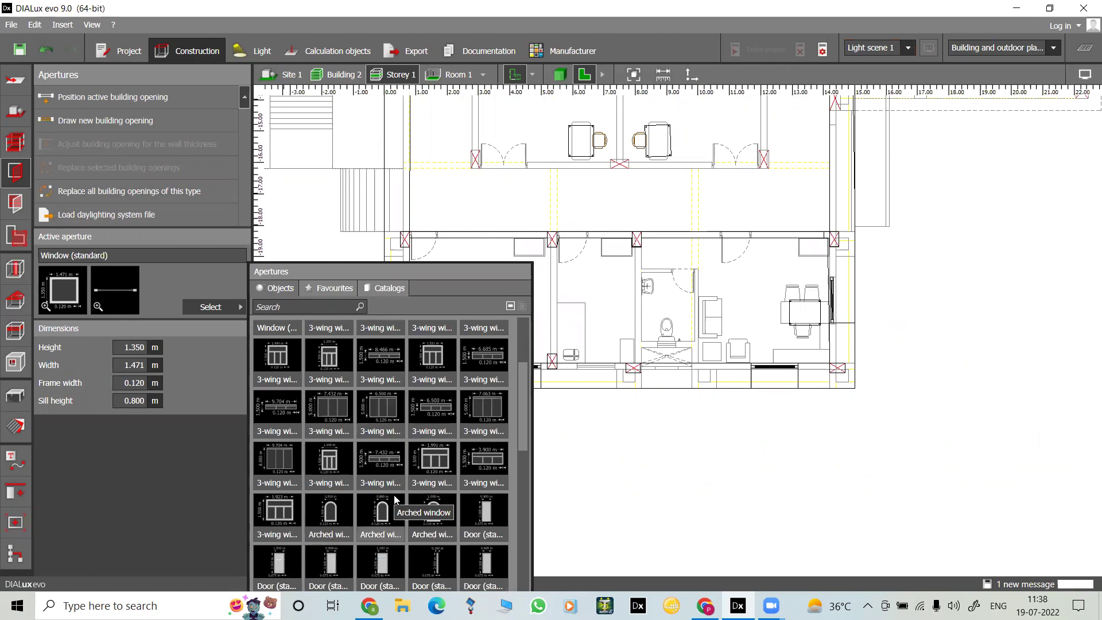
pyautogui.scroll(-1, 394, 498)
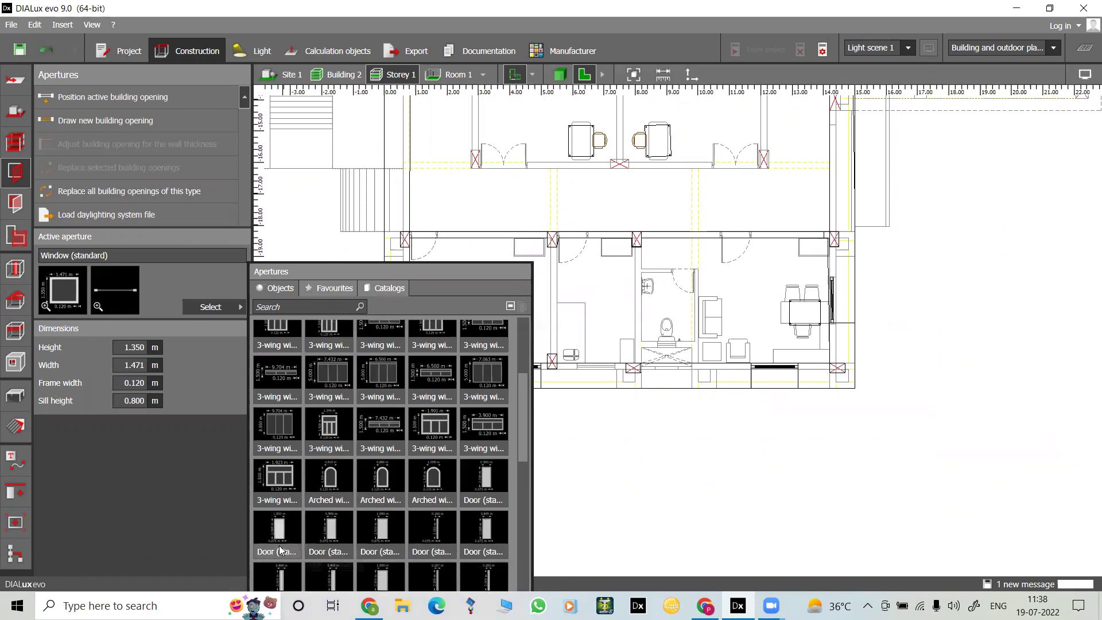
pyautogui.doubleClick(279, 550)
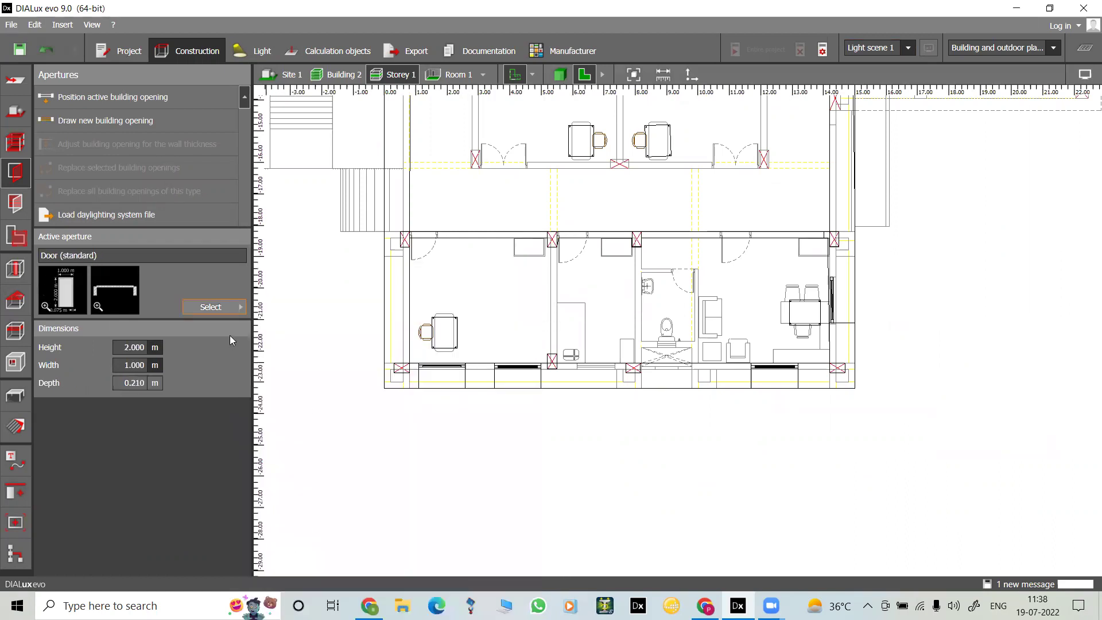
# Step: Draw 1.000 m wide standard doors along the lower-right office's upper wall, starting at the plan's marked door opening
pyautogui.click(117, 120)
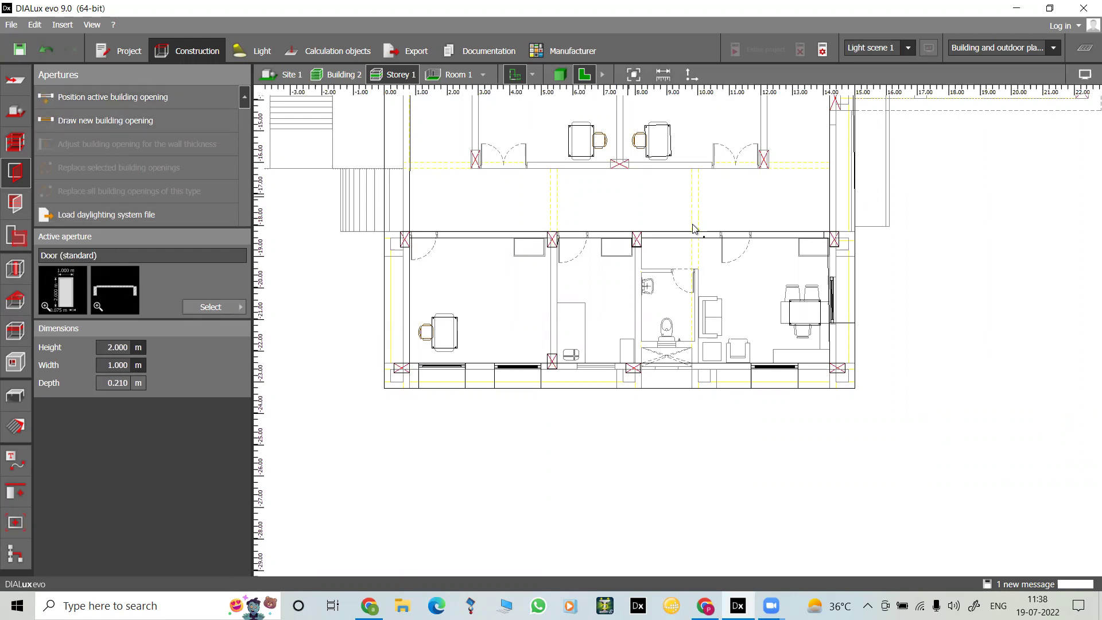
pyautogui.scroll(4, 746, 247)
pyautogui.scroll(5, 740, 246)
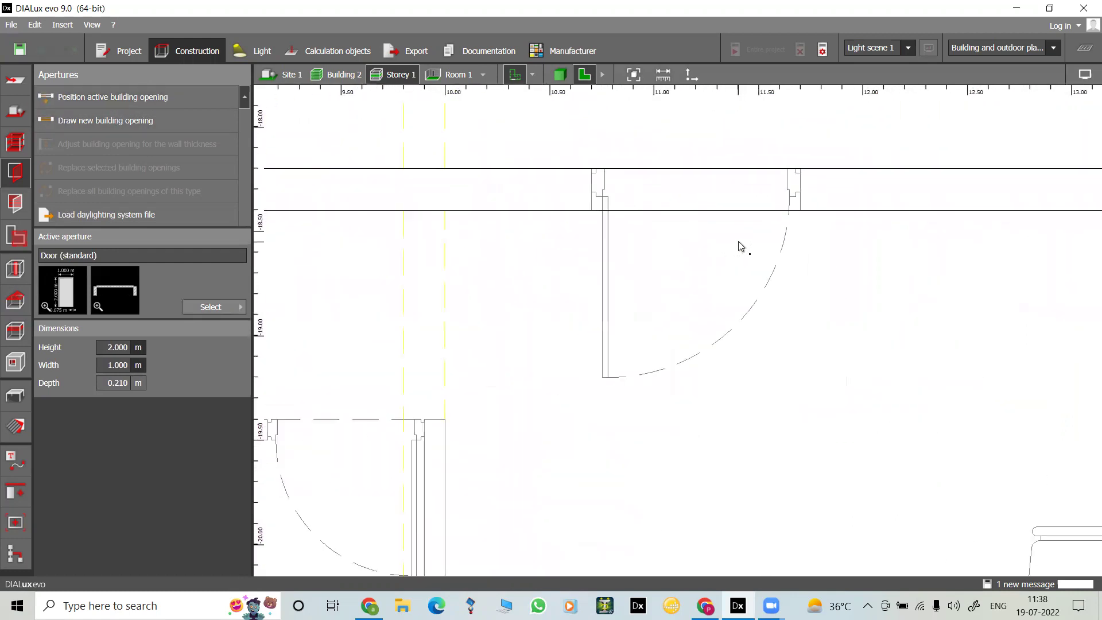
pyautogui.scroll(1, 596, 303)
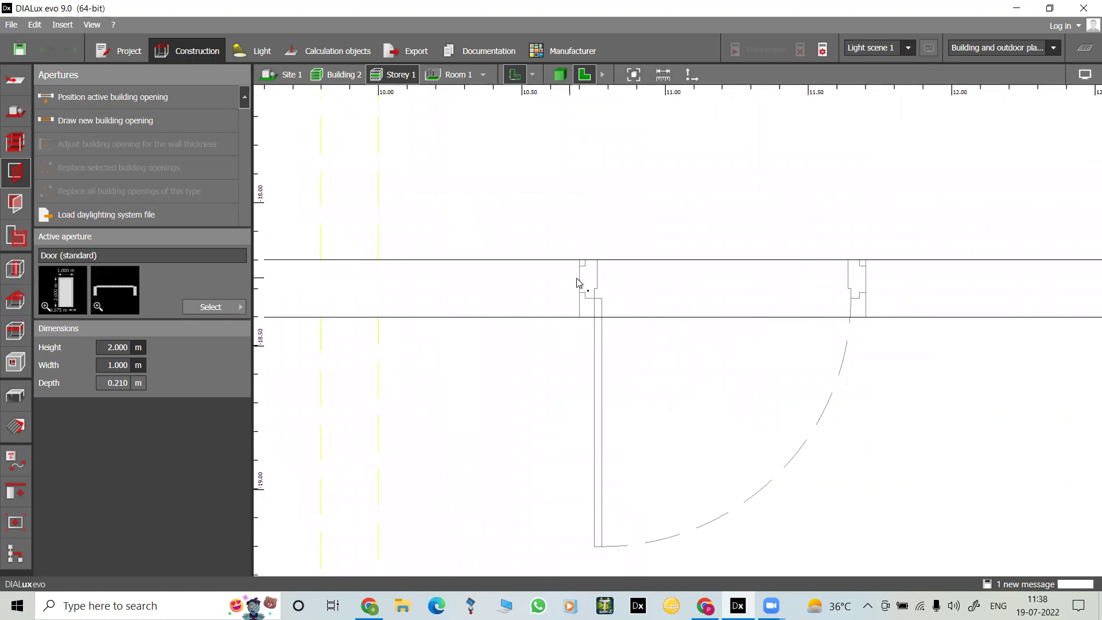
pyautogui.click(581, 282)
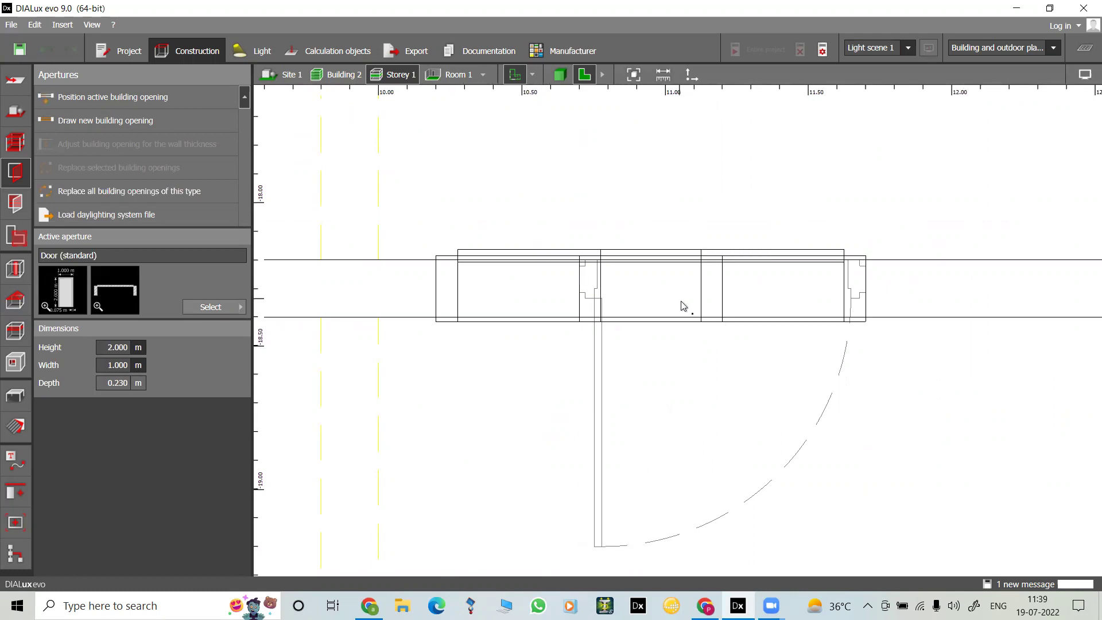
pyautogui.click(510, 253)
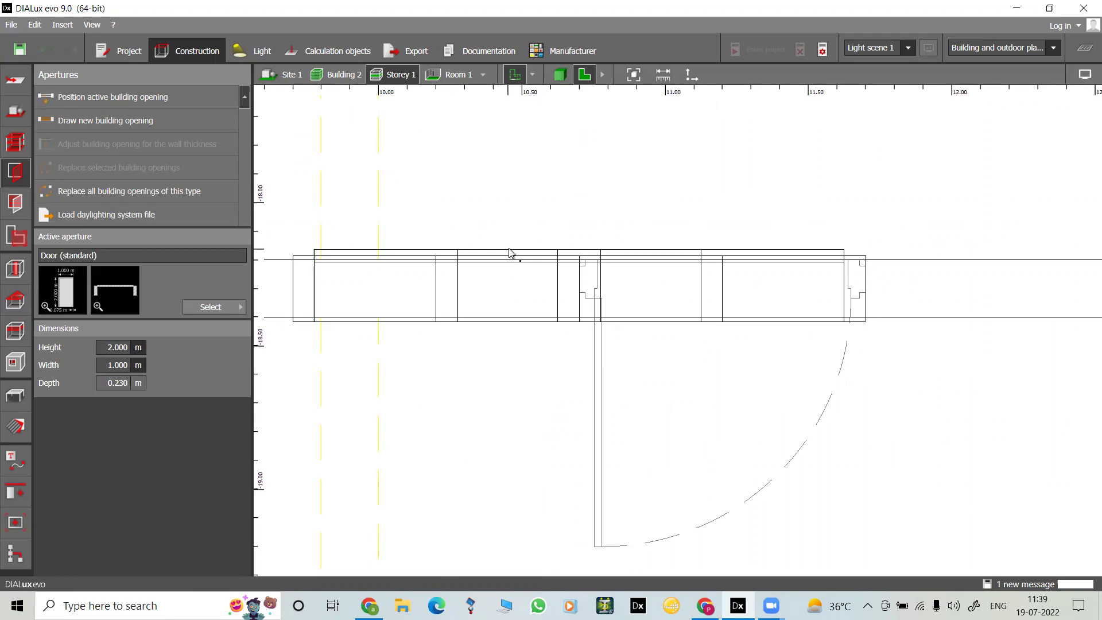
# Step: Delete the two surplus door openings overlapping the door in the corridor wall, keeping the one aligned with the door swing symbol
pyautogui.click(510, 253)
pyautogui.rightClick(510, 252)
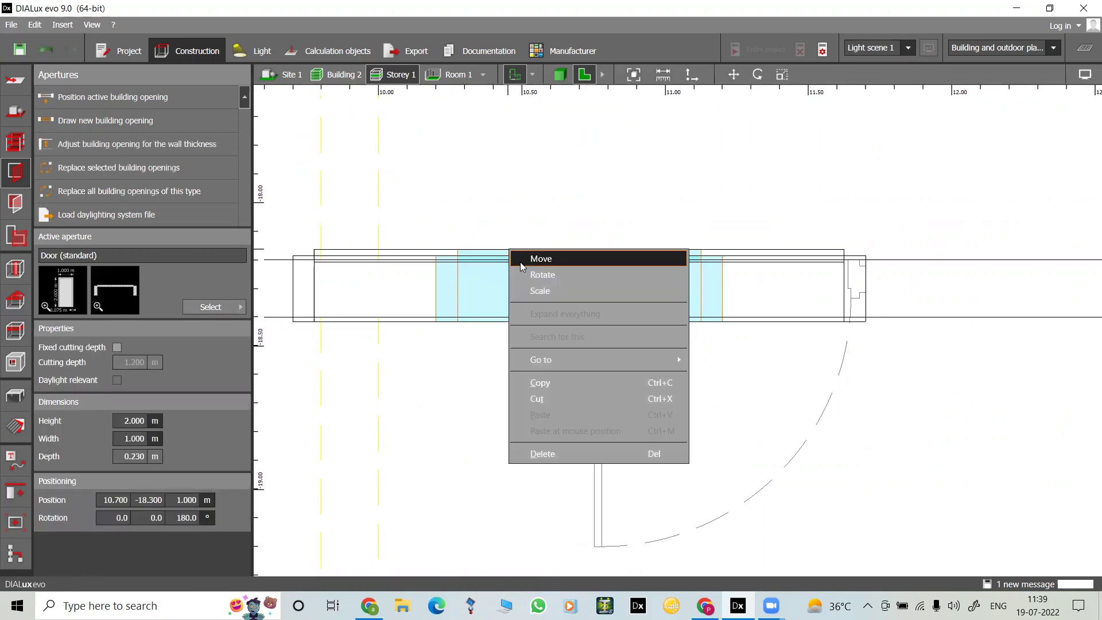
pyautogui.click(553, 455)
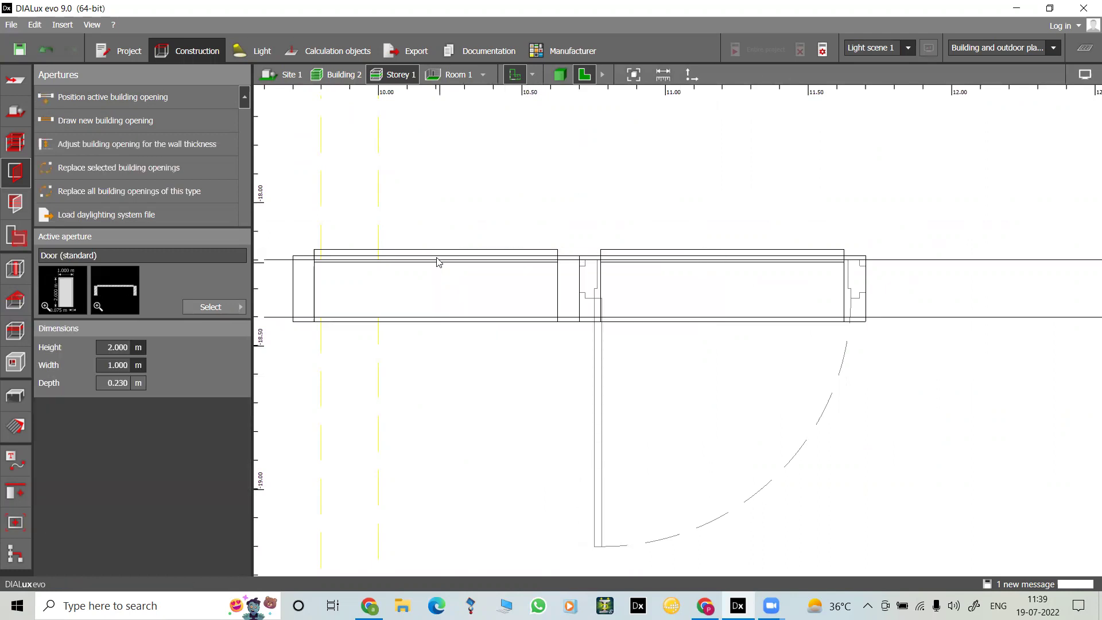
pyautogui.click(436, 251)
pyautogui.rightClick(436, 251)
pyautogui.click(478, 456)
pyautogui.scroll(-3, 525, 291)
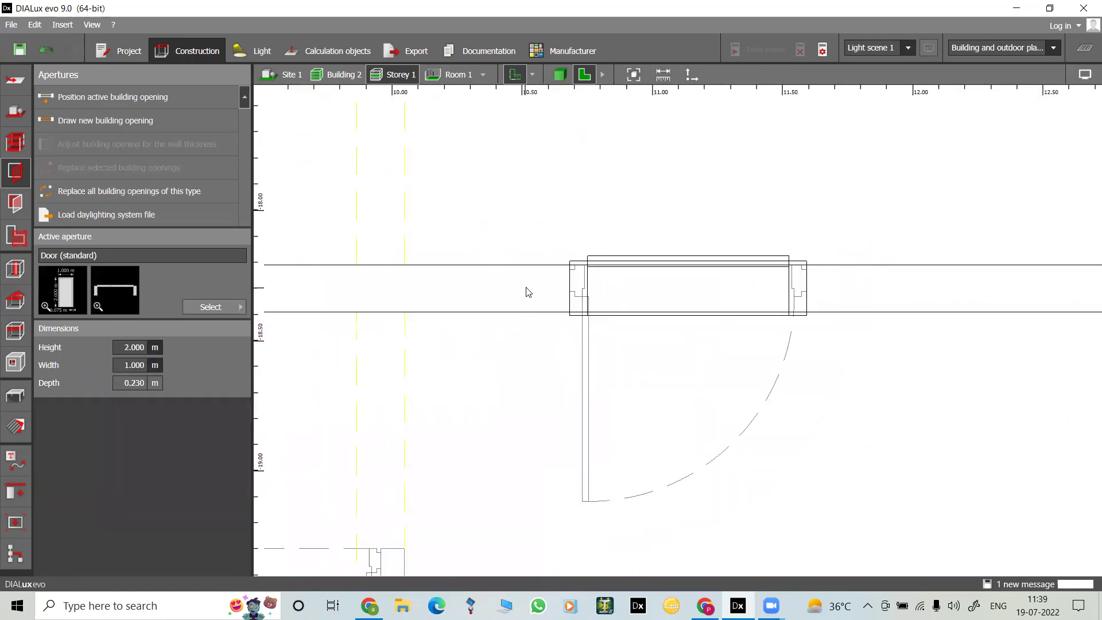
pyautogui.scroll(-2, 528, 292)
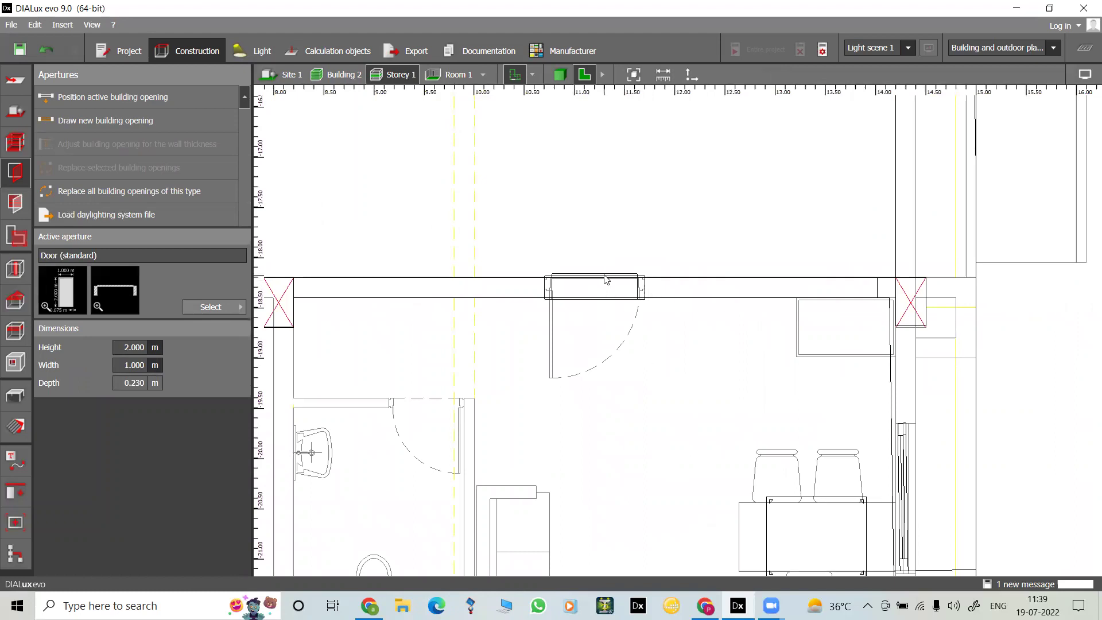
# Step: Rotate the remaining corridor-wall door opening half a turn so it faces into the room
pyautogui.click(607, 280)
pyautogui.click(757, 75)
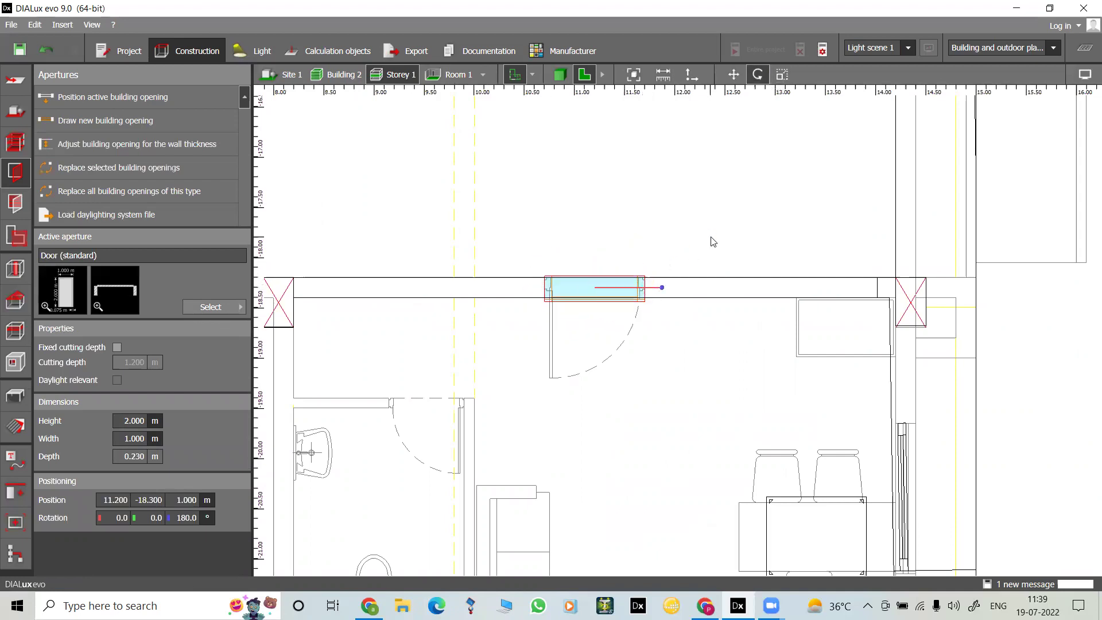
pyautogui.click(529, 281)
# Step: Draw a 0.9 m wide standard door opening over the door symbol of the lower-left corner room in the corridor wall
pyautogui.scroll(-2, 528, 280)
pyautogui.moveTo(487, 308); pyautogui.dragTo(949, 337, button='middle')
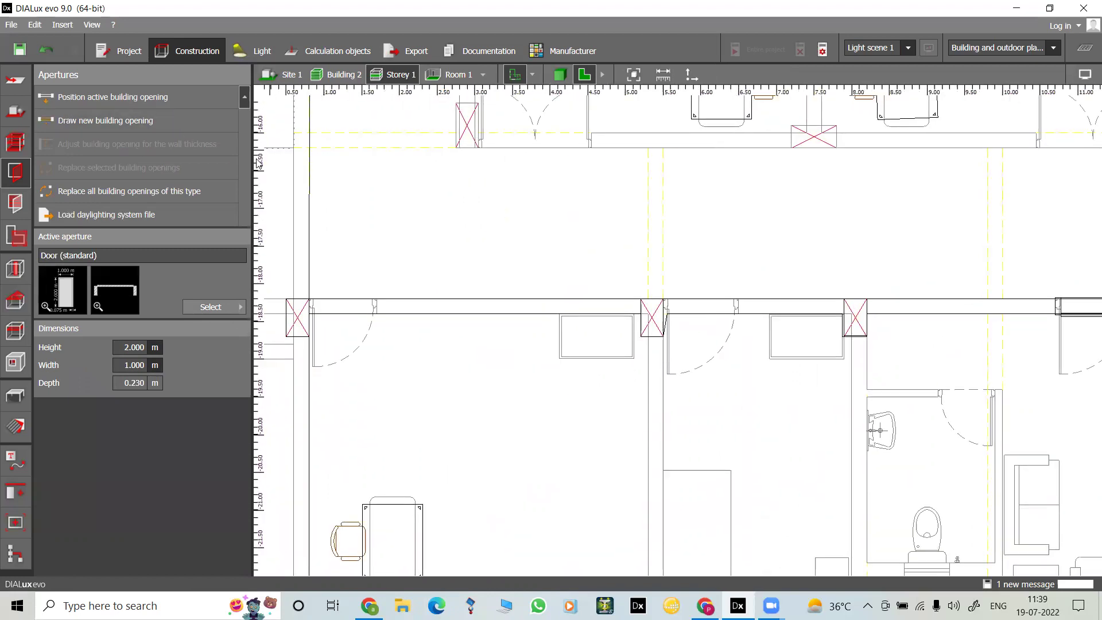
pyautogui.click(163, 127)
pyautogui.scroll(3, 320, 287)
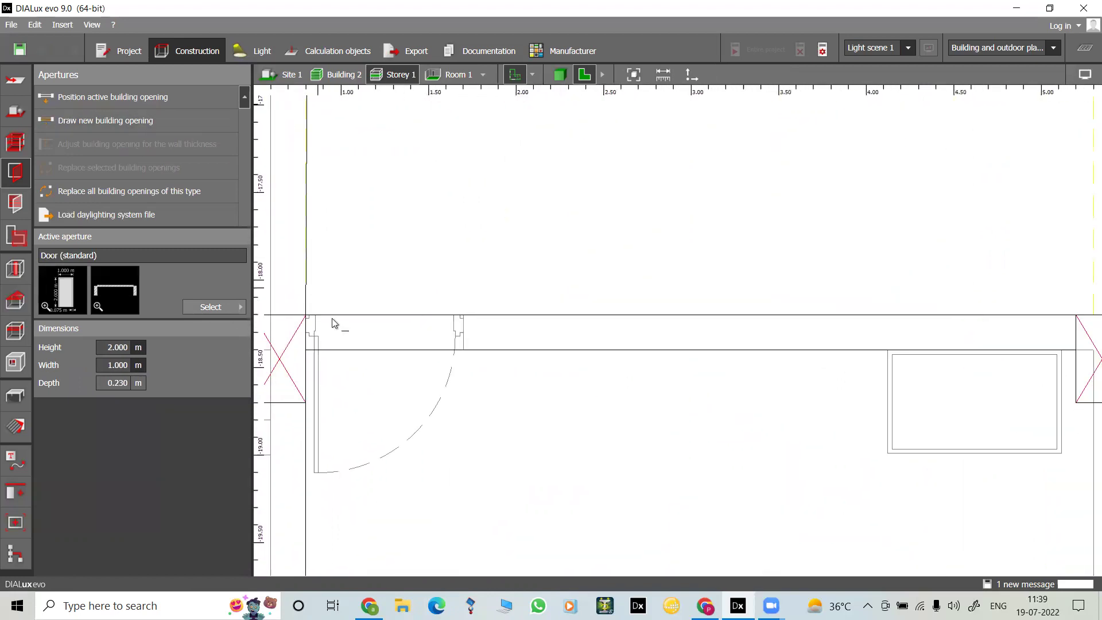
pyautogui.click(305, 315)
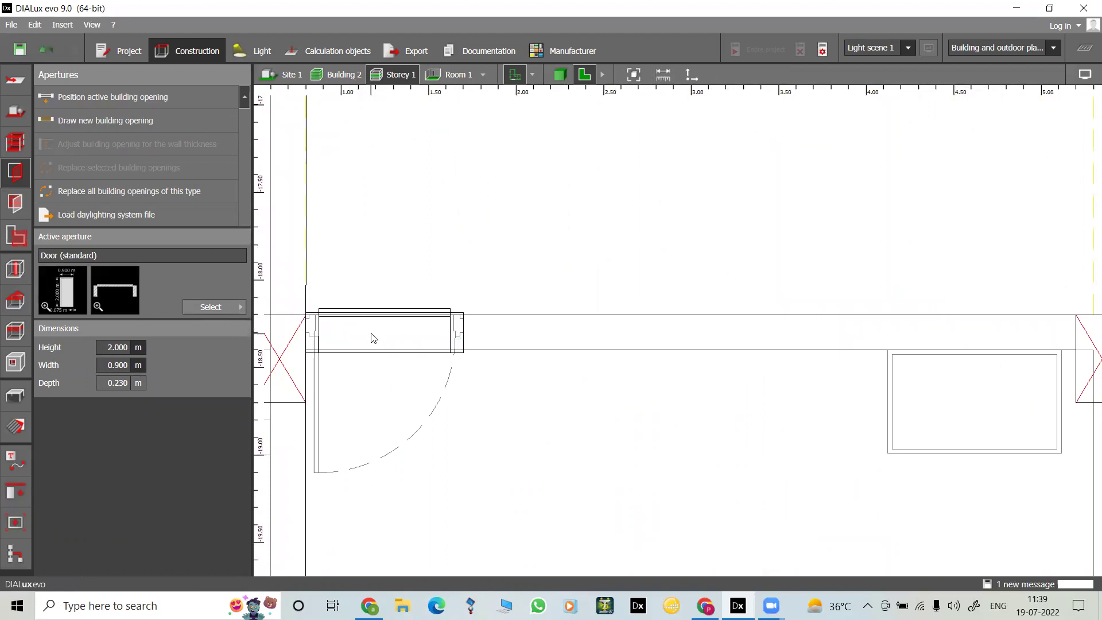
# Step: Rotate the lower-left room's new door opening from its current direction to a rotation of 0°
pyautogui.click(374, 334)
pyautogui.click(756, 79)
pyautogui.moveTo(379, 341); pyautogui.dragTo(431, 327)
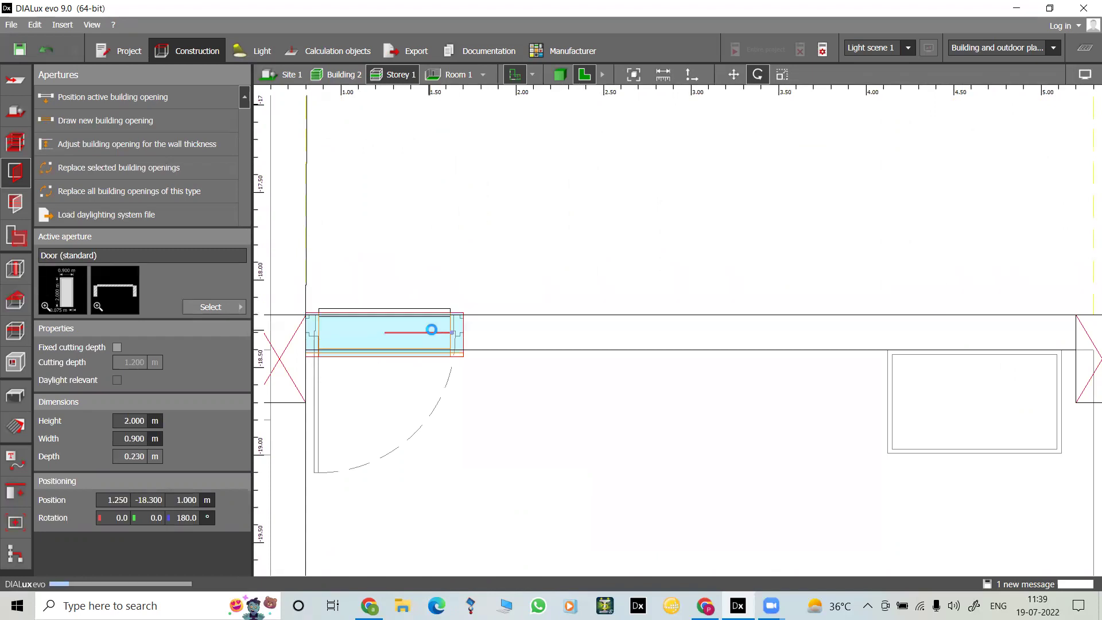
# Step: Draw a 1.494 m wide standard door opening over the window symbol in the right outer wall of the upper-right room
pyautogui.scroll(-4, 583, 303)
pyautogui.scroll(-4, 583, 302)
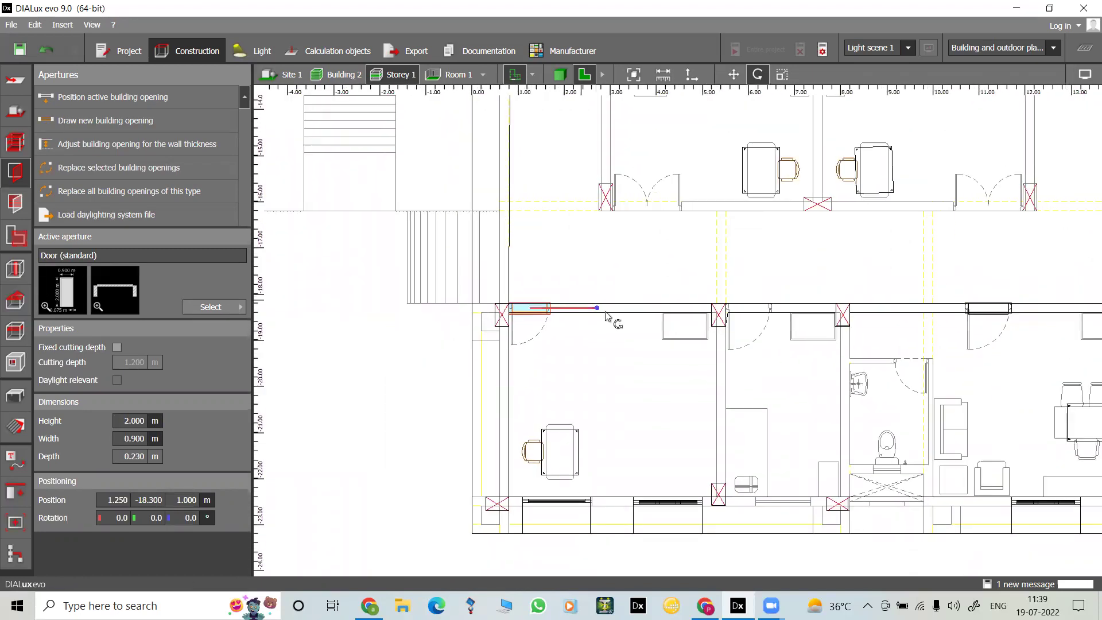
pyautogui.moveTo(901, 351); pyautogui.dragTo(722, 278, button='middle')
pyautogui.scroll(-1, 635, 287)
pyautogui.moveTo(636, 287); pyautogui.dragTo(698, 568, button='middle')
pyautogui.scroll(-1, 688, 356)
pyautogui.moveTo(689, 355); pyautogui.dragTo(677, 477, button='middle')
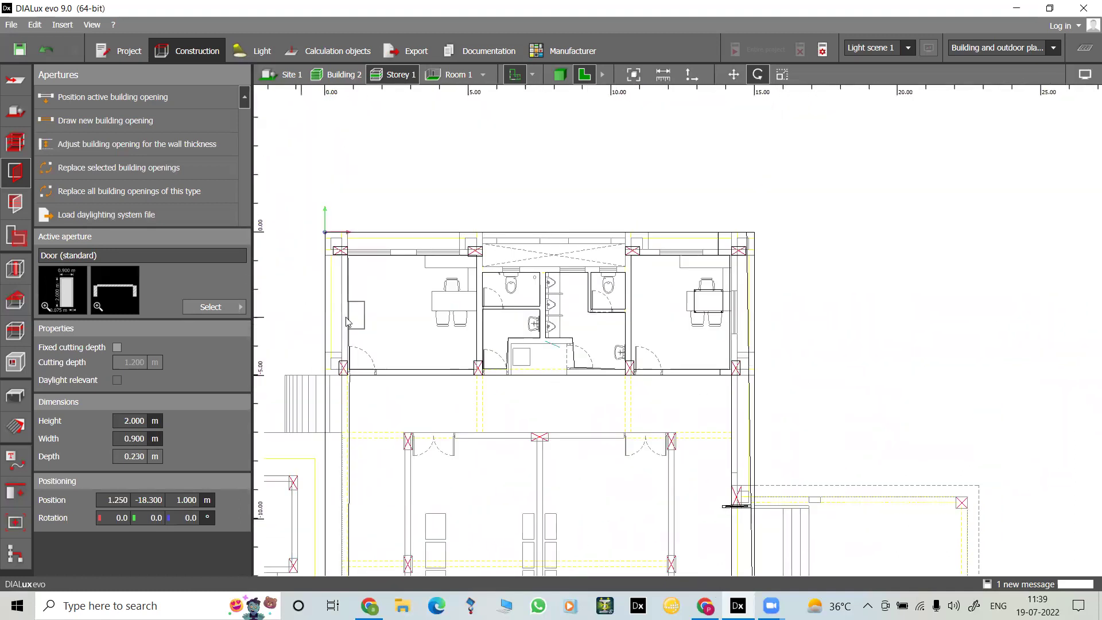
pyautogui.scroll(1, 360, 317)
pyautogui.scroll(1, 781, 302)
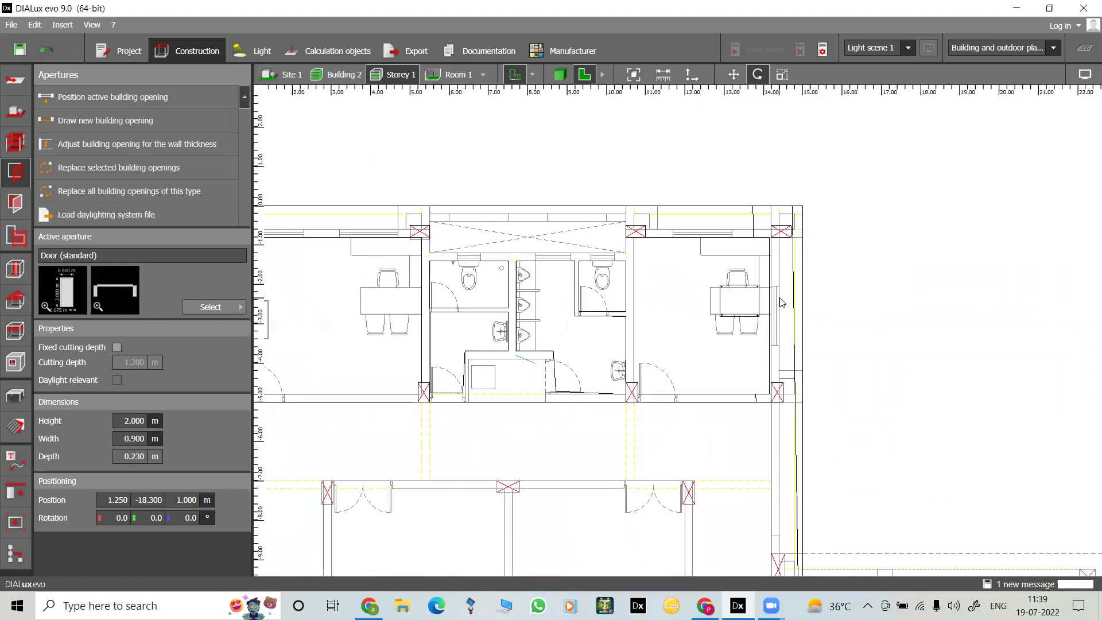
pyautogui.click(117, 121)
pyautogui.scroll(2, 758, 279)
pyautogui.scroll(1, 758, 279)
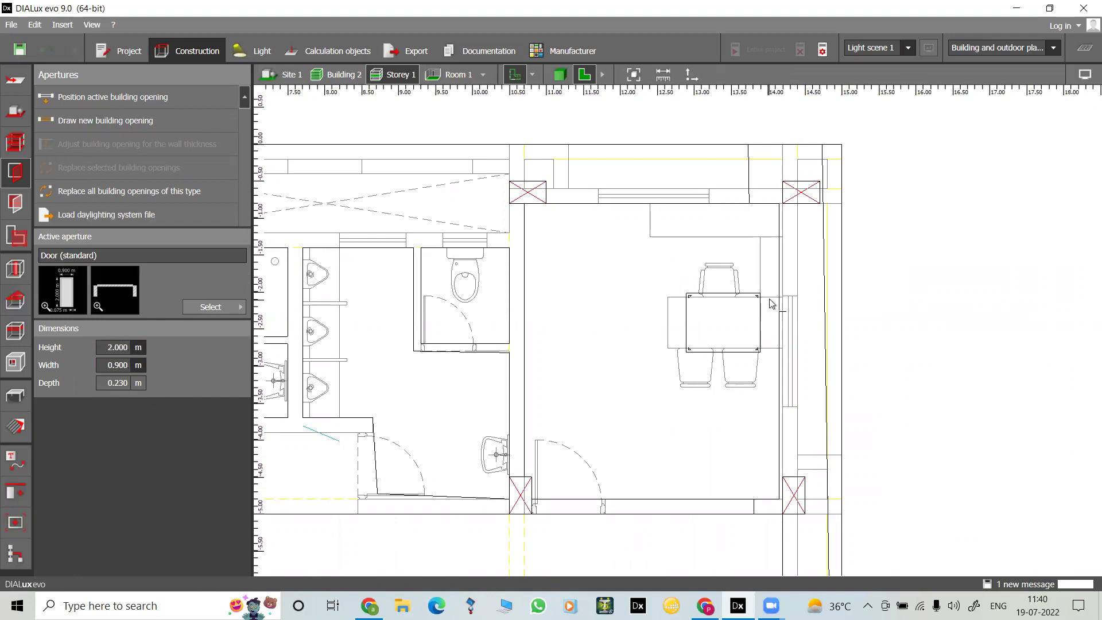
pyautogui.scroll(3, 787, 344)
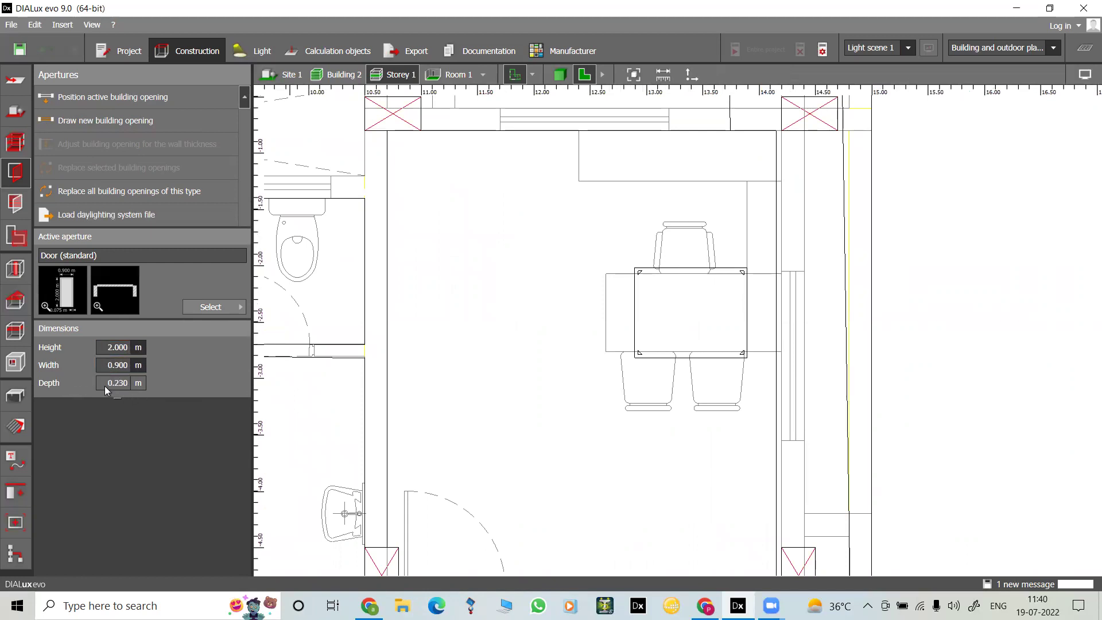
pyautogui.scroll(1, 794, 277)
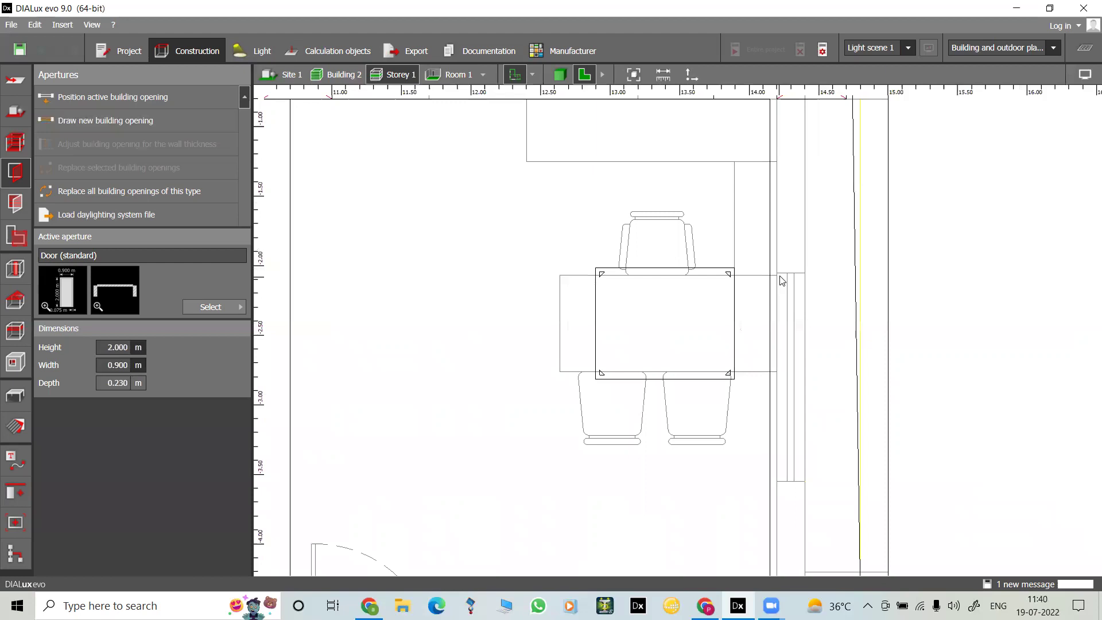
pyautogui.click(598, 328)
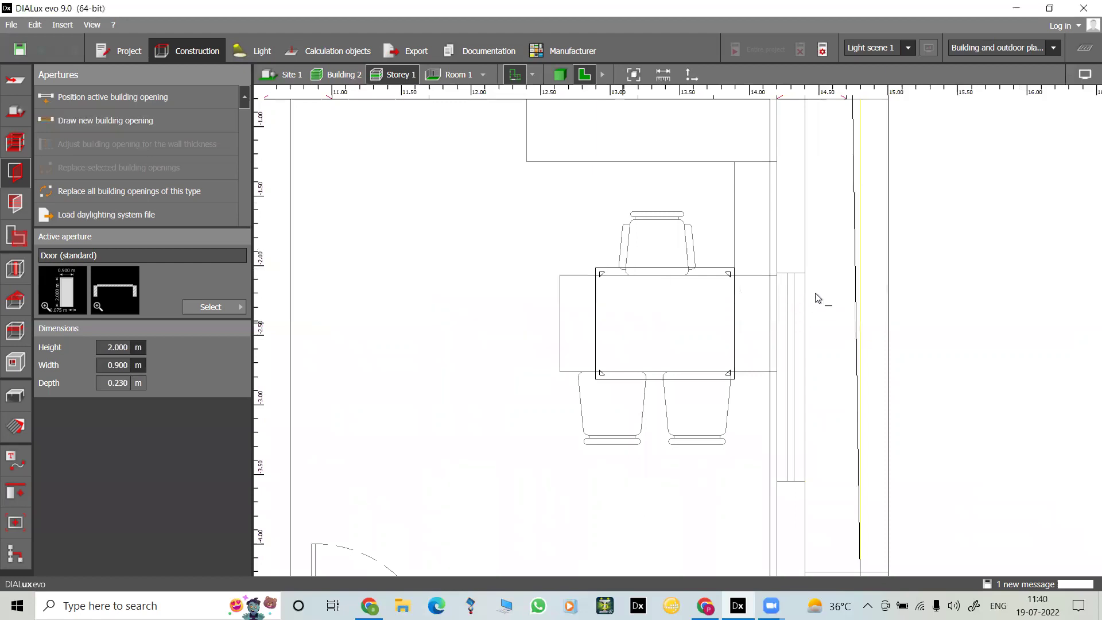
pyautogui.click(779, 274)
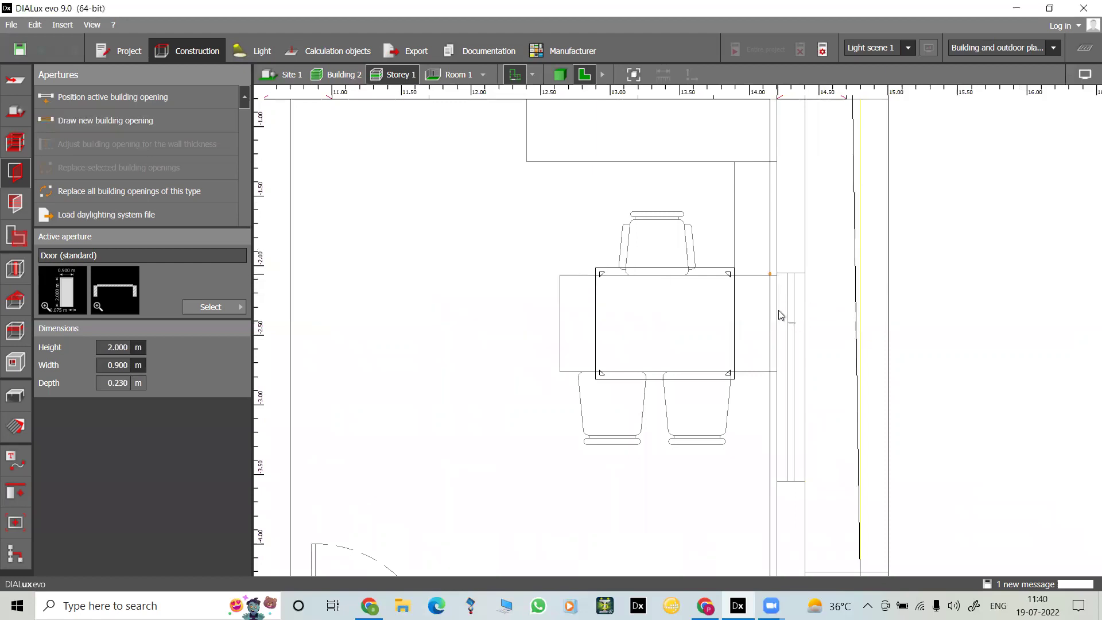
pyautogui.click(777, 484)
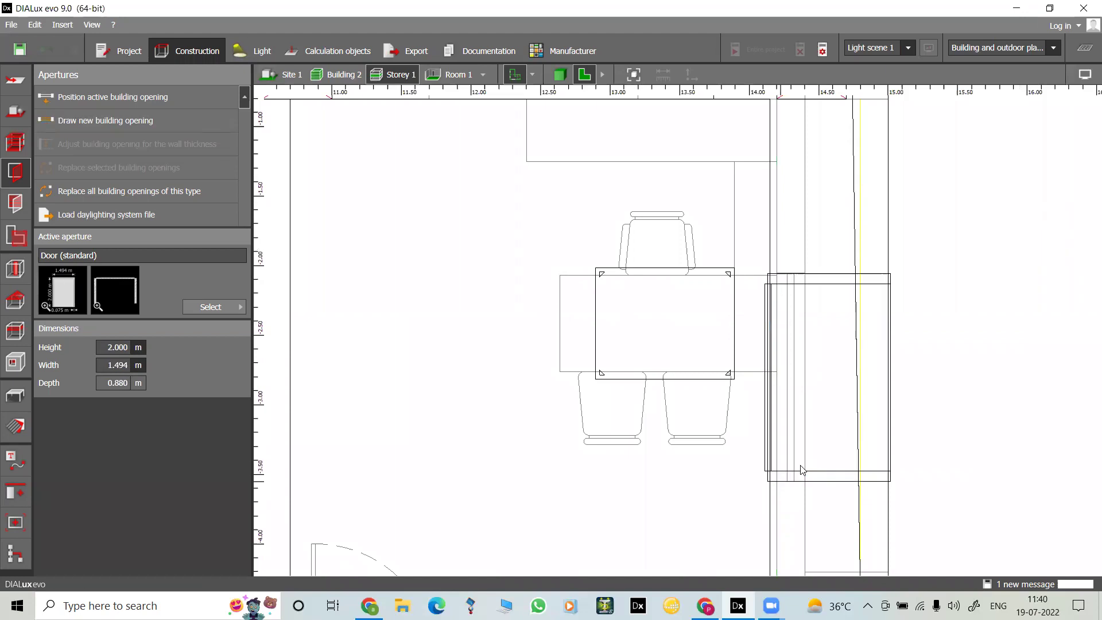
# Step: Examine the building in 3D, checking the windows, doors, partition walls and furniture from outside and inside
pyautogui.scroll(-5, 849, 440)
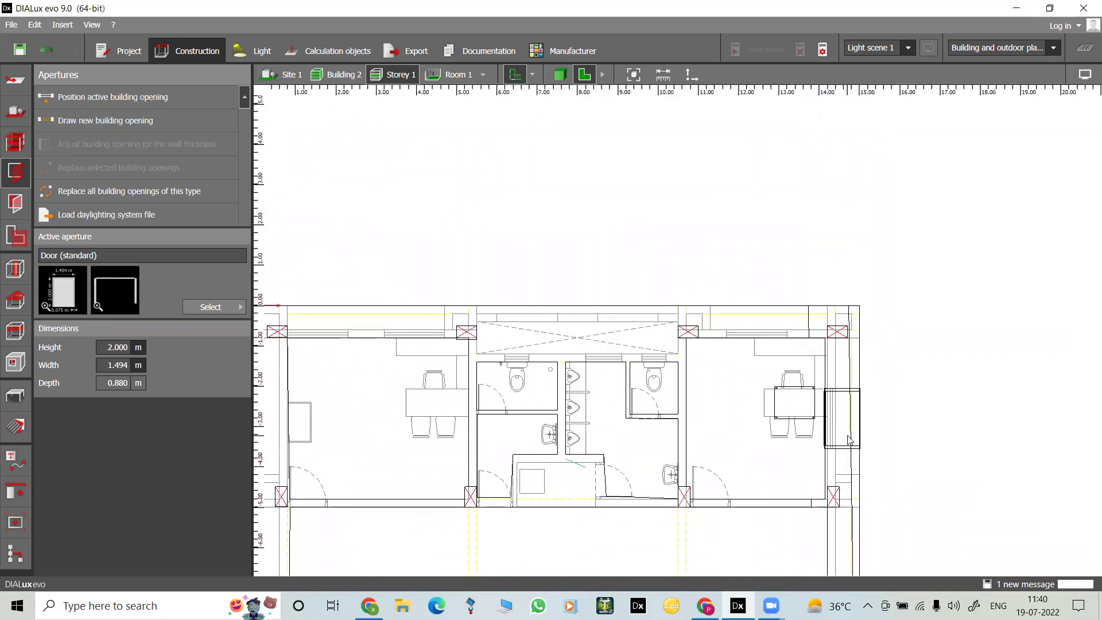
pyautogui.click(558, 74)
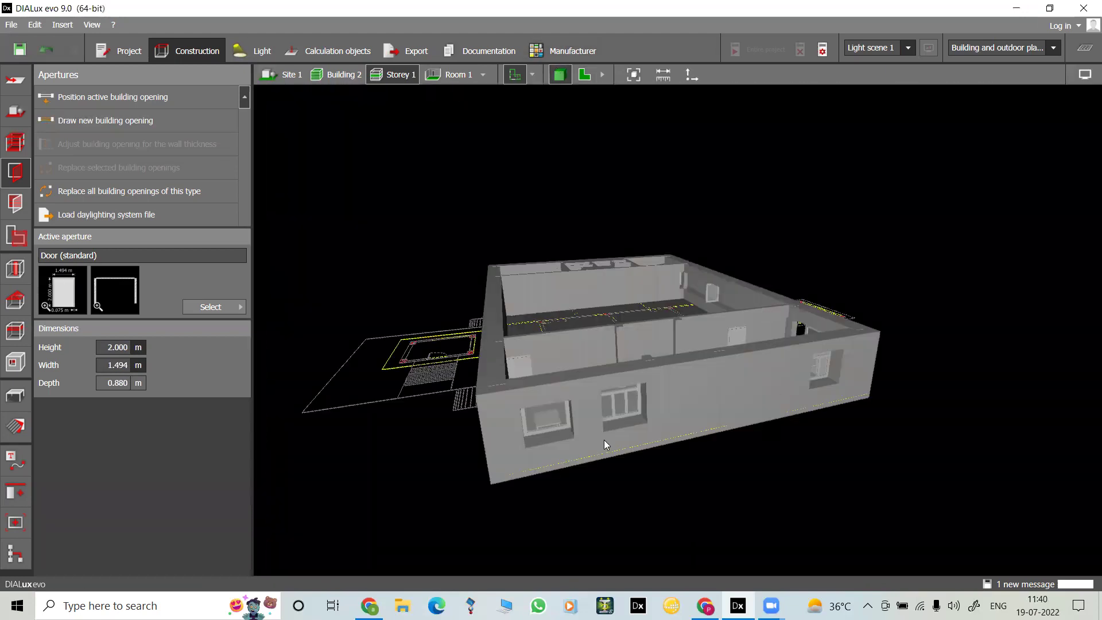
pyautogui.scroll(3, 603, 437)
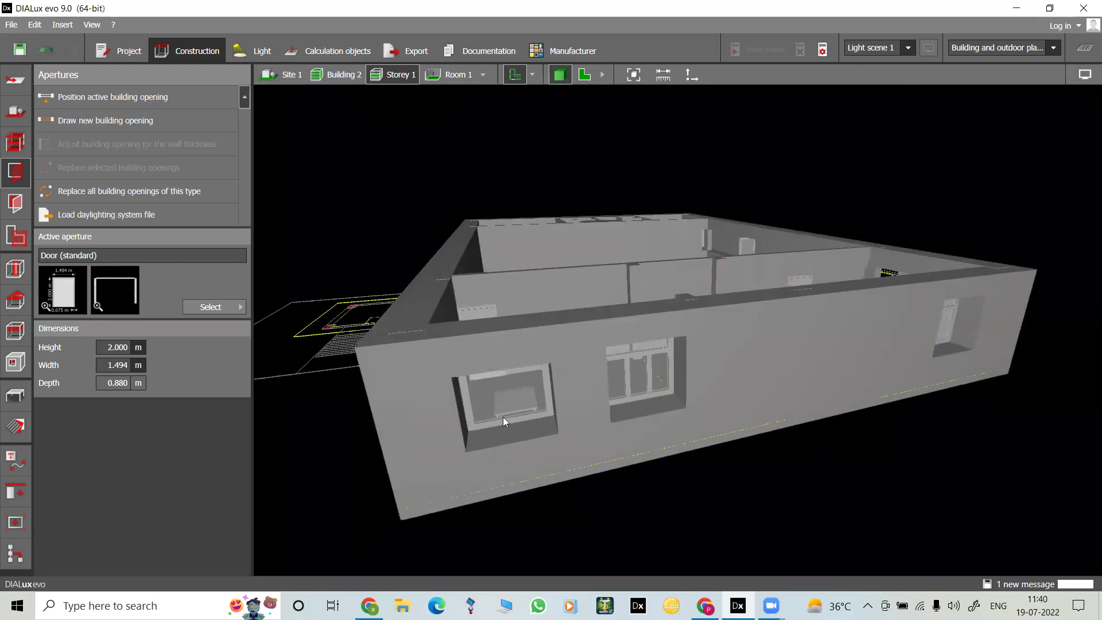
pyautogui.moveTo(493, 410); pyautogui.dragTo(493, 381, button='middle')
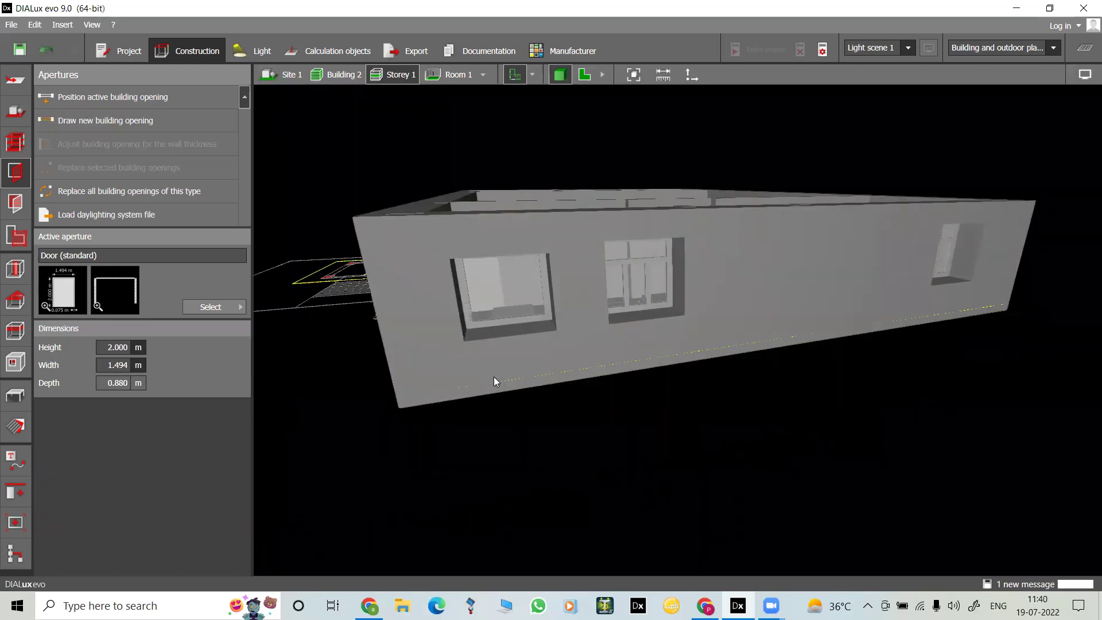
pyautogui.moveTo(620, 321); pyautogui.dragTo(518, 349, button='middle')
pyautogui.moveTo(367, 240); pyautogui.dragTo(656, 261, button='middle')
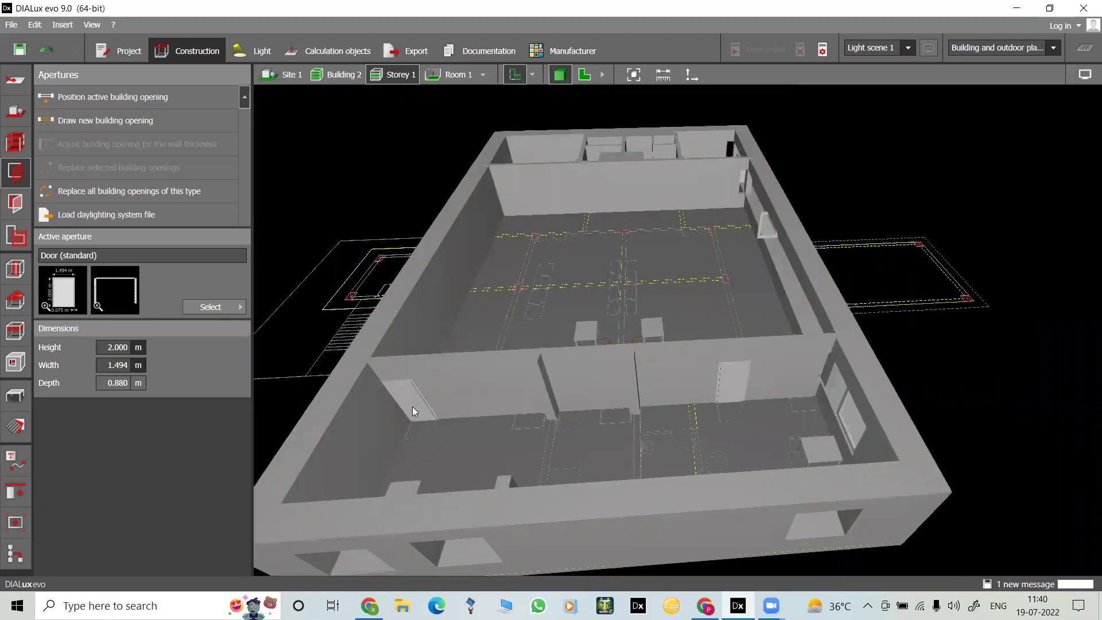
pyautogui.scroll(5, 413, 404)
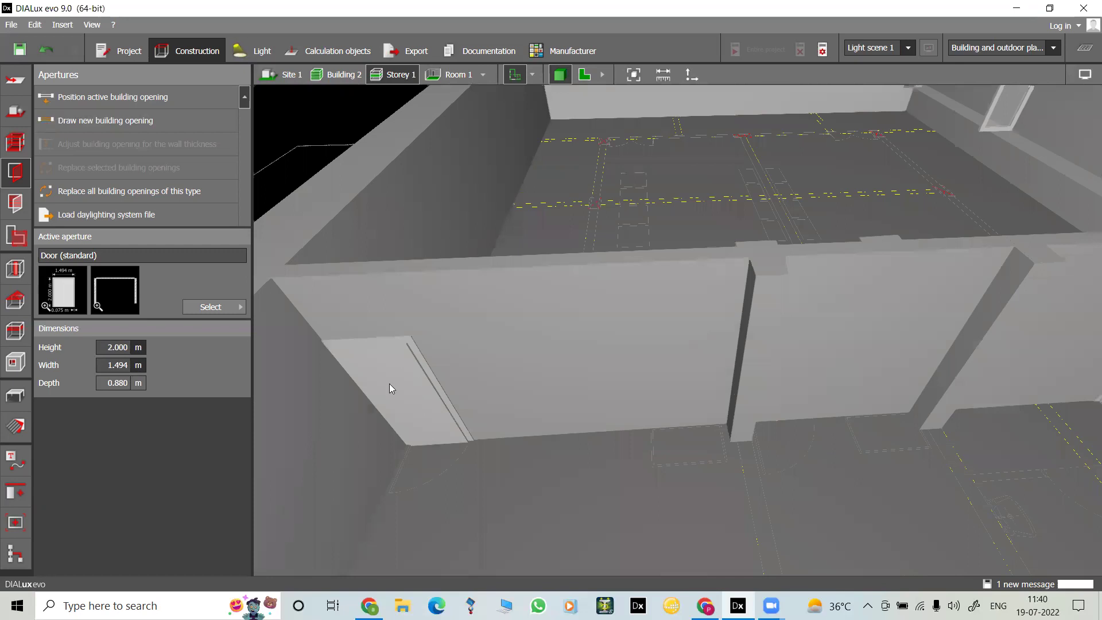
pyautogui.scroll(-3, 921, 398)
pyautogui.moveTo(1046, 380); pyautogui.dragTo(865, 359, button='right')
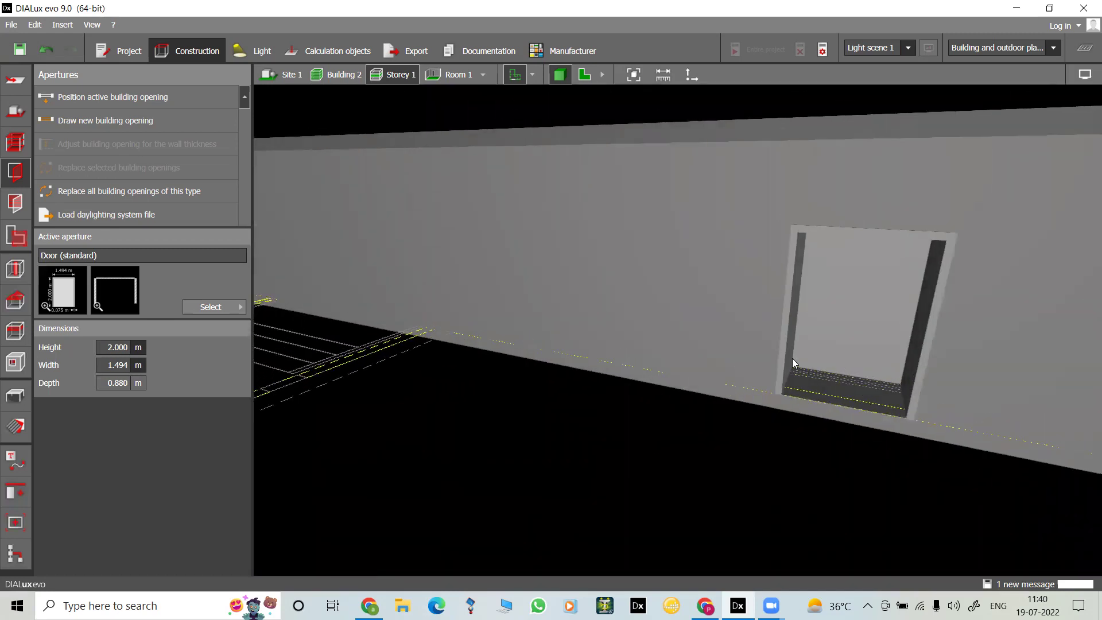
pyautogui.moveTo(572, 312); pyautogui.dragTo(673, 449, button='right')
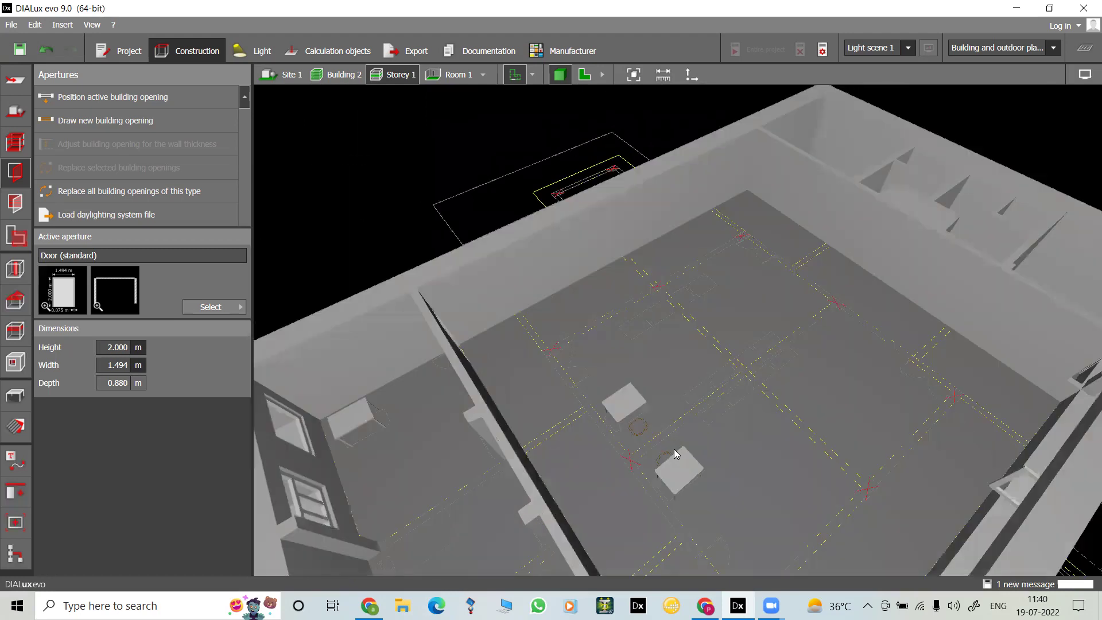
pyautogui.scroll(5, 662, 514)
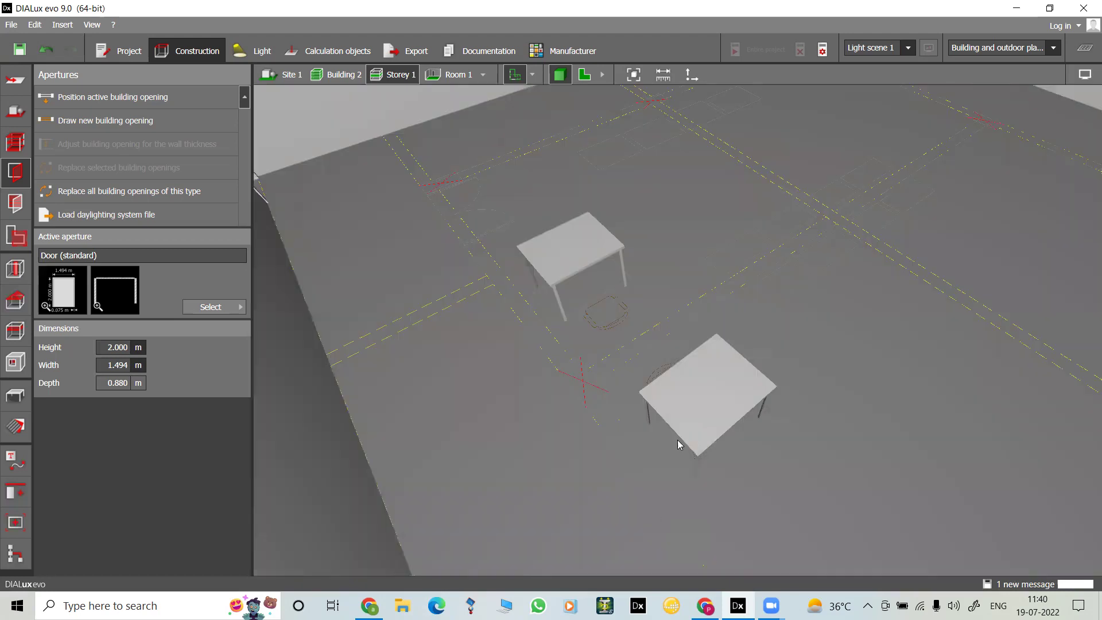
pyautogui.scroll(-6, 679, 442)
pyautogui.moveTo(352, 373); pyautogui.dragTo(393, 430, button='right')
pyautogui.scroll(-4, 747, 349)
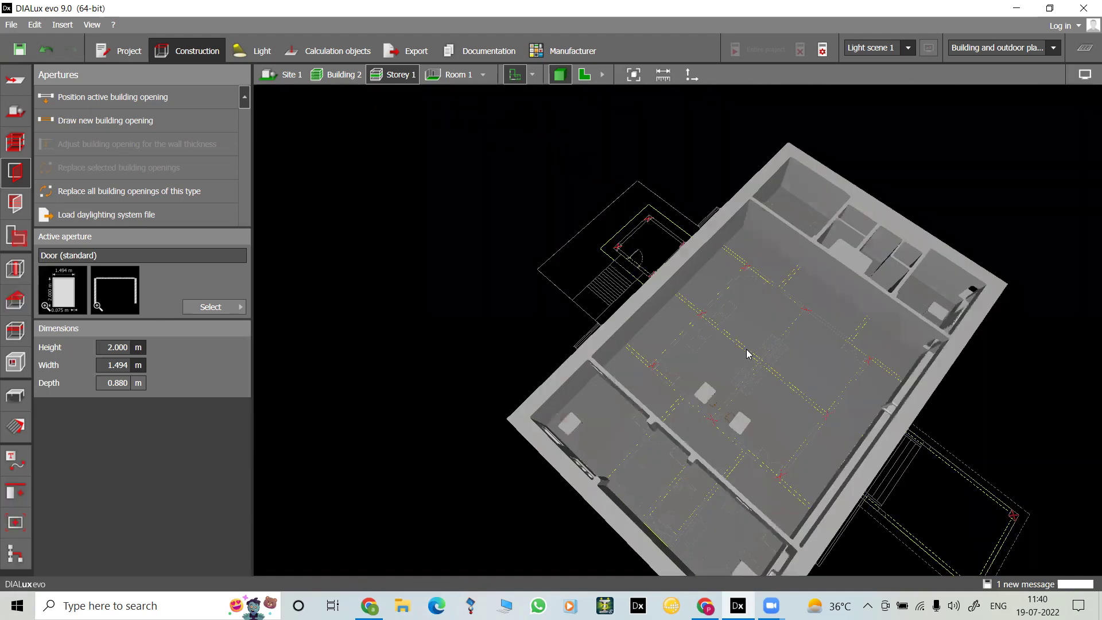
pyautogui.scroll(-3, 748, 354)
pyautogui.moveTo(740, 405)
pyautogui.mouseDown(button='right')
pyautogui.moveTo(768, 304)
pyautogui.moveTo(749, 413)
pyautogui.mouseUp(button='right')
pyautogui.scroll(5, 781, 388)
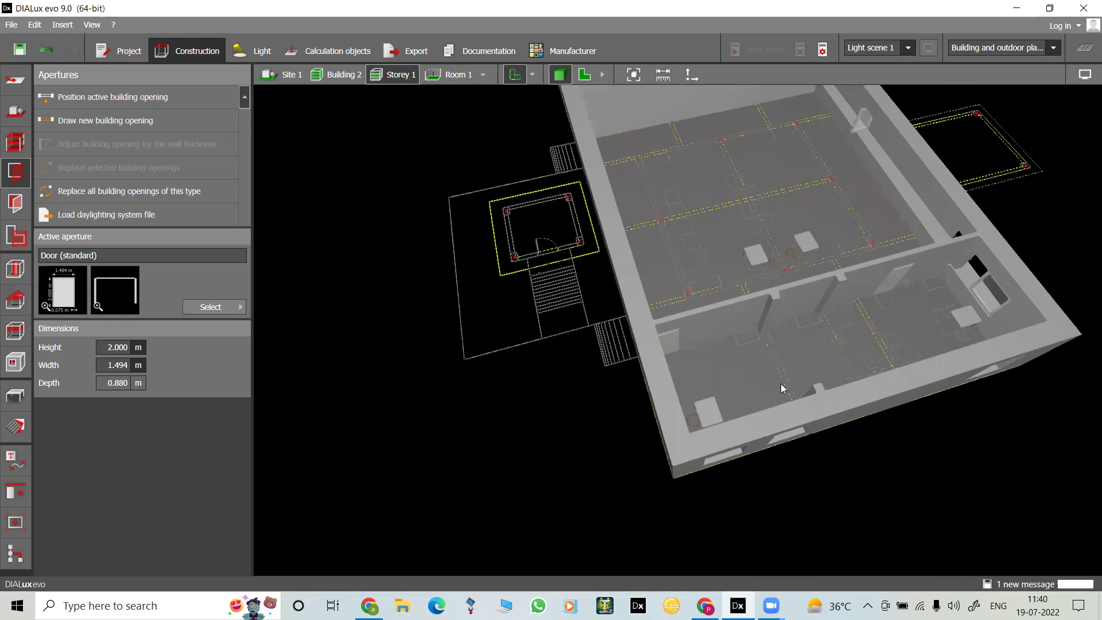
pyautogui.scroll(3, 780, 384)
pyautogui.moveTo(786, 458); pyautogui.dragTo(713, 447, button='right')
# Step: Return to the floor plan and insert a suspended ceiling into the upper-left room
pyautogui.click(584, 74)
pyautogui.scroll(-4, 634, 393)
pyautogui.scroll(-2, 634, 393)
pyautogui.moveTo(634, 396); pyautogui.dragTo(648, 264, button='right')
pyautogui.scroll(2, 653, 272)
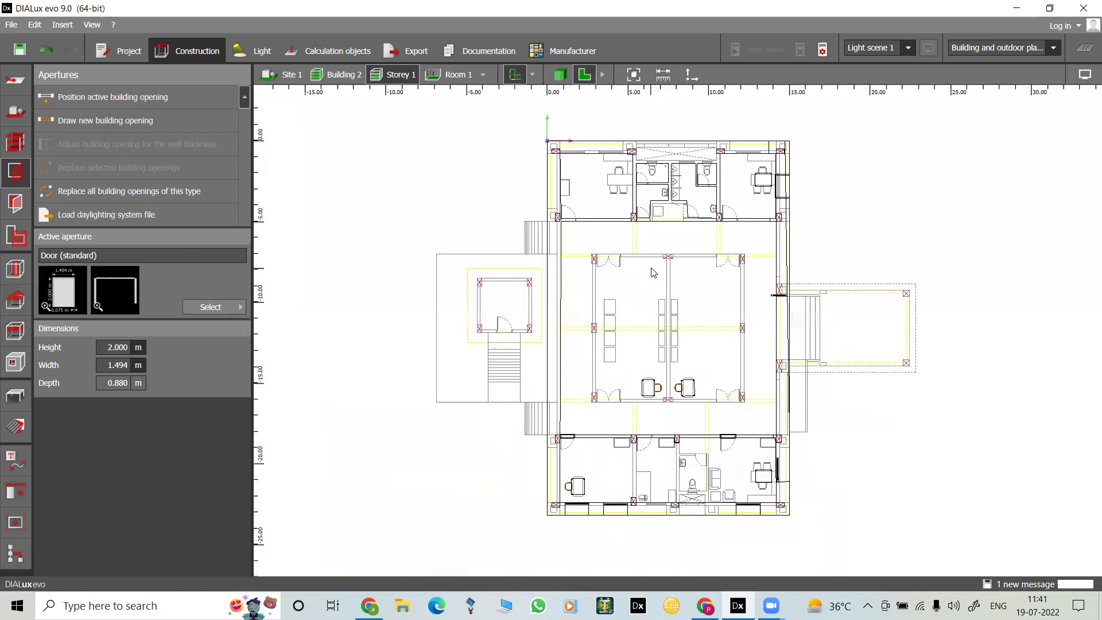
pyautogui.click(16, 330)
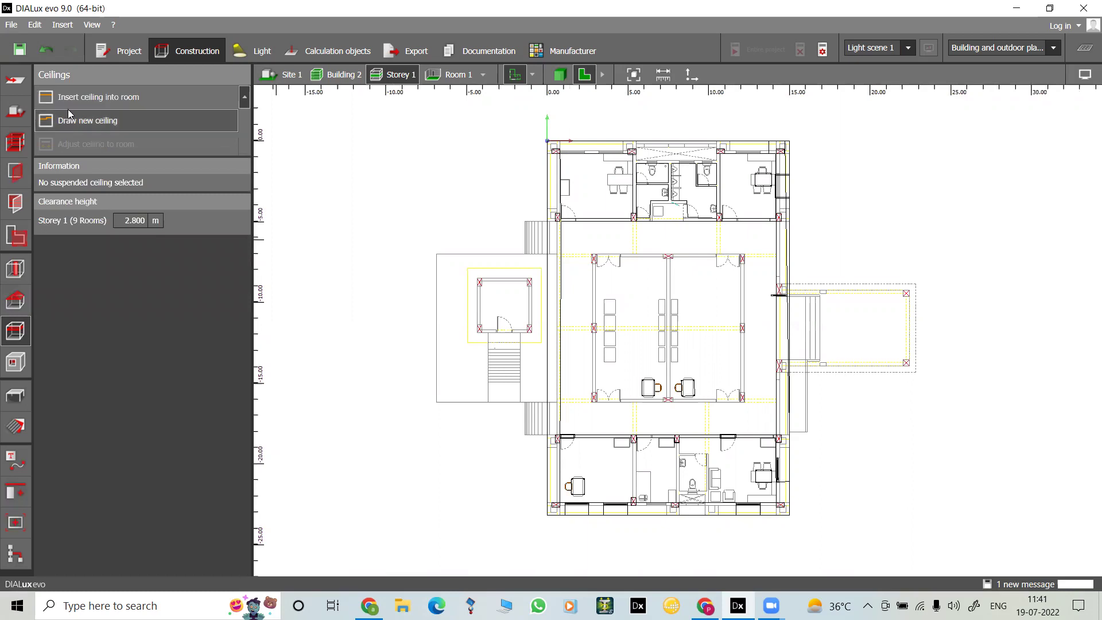
pyautogui.click(109, 97)
pyautogui.scroll(3, 581, 171)
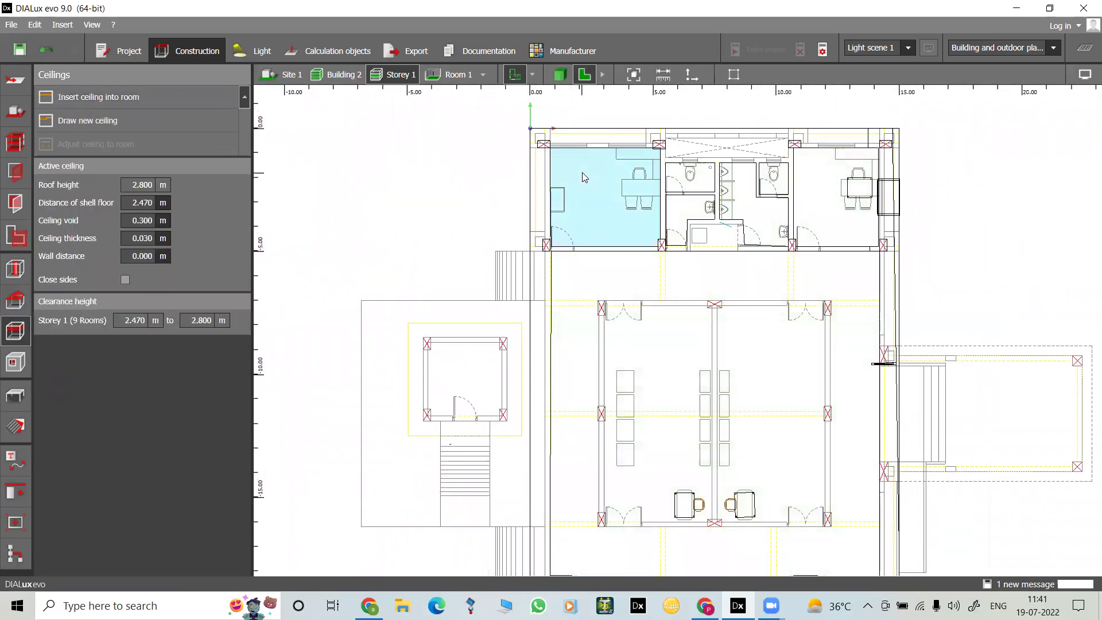
# Step: Insert suspended ceilings into the small upper-left toilet, the washroom below it and the larger L-shaped washroom beside them
pyautogui.click(89, 98)
pyautogui.click(694, 177)
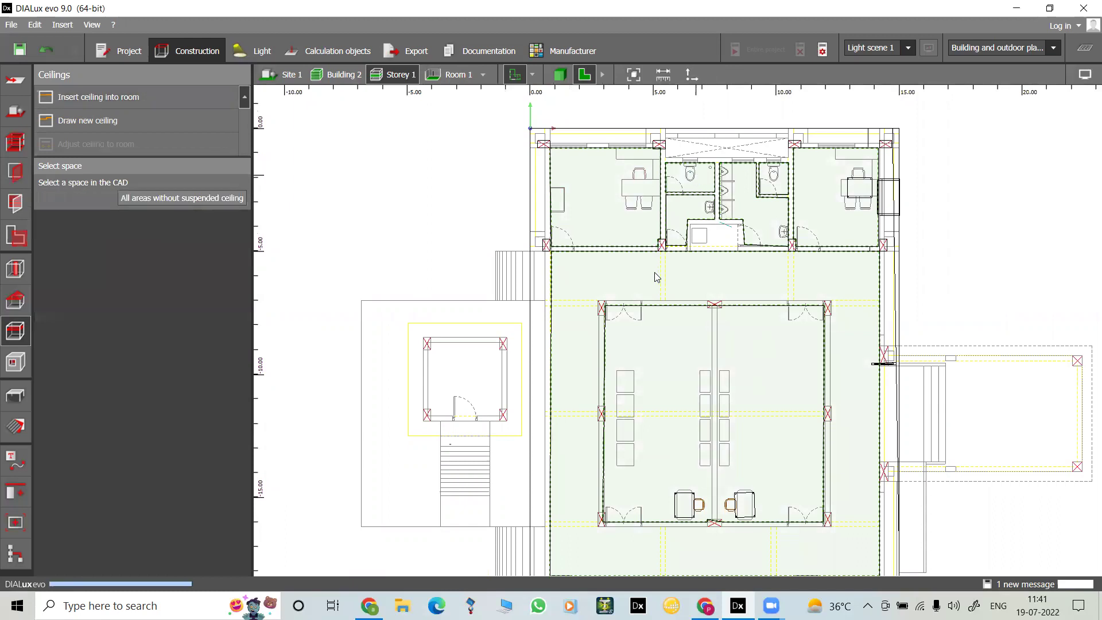
pyautogui.click(115, 97)
pyautogui.click(655, 219)
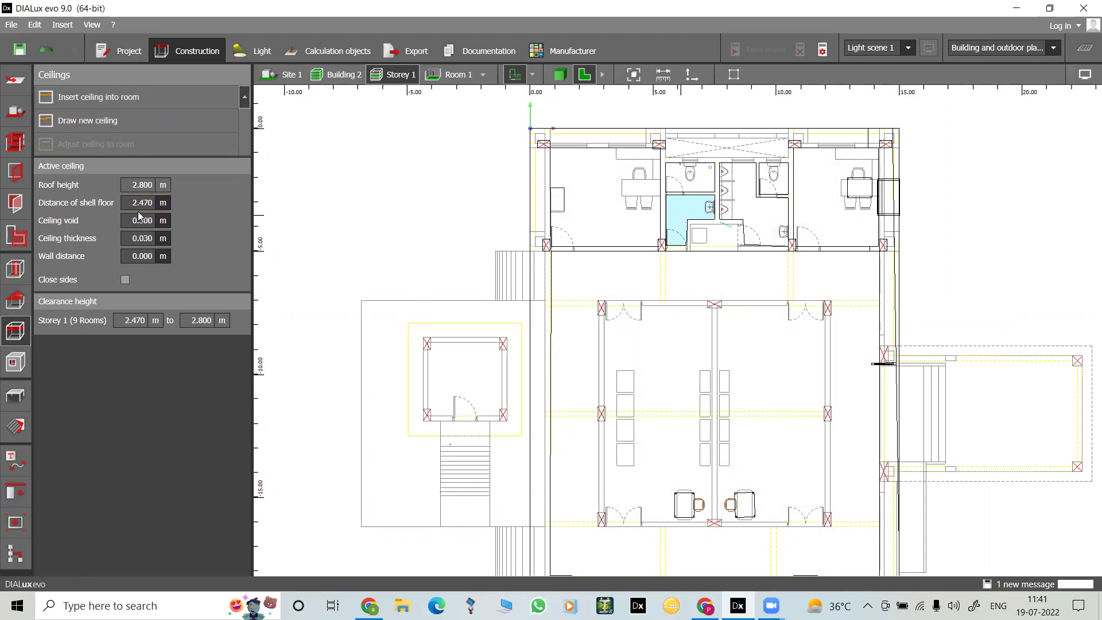
pyautogui.click(86, 97)
pyautogui.click(740, 198)
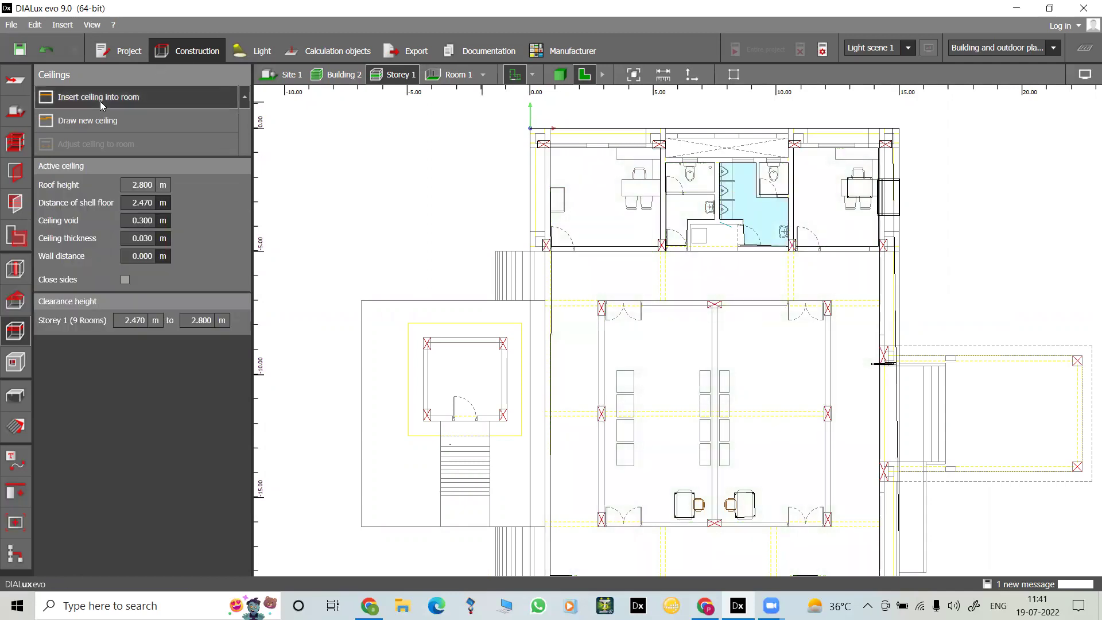
# Step: Insert suspended ceilings into the small upper-right toilet and the upper-right room
pyautogui.click(101, 97)
pyautogui.click(773, 176)
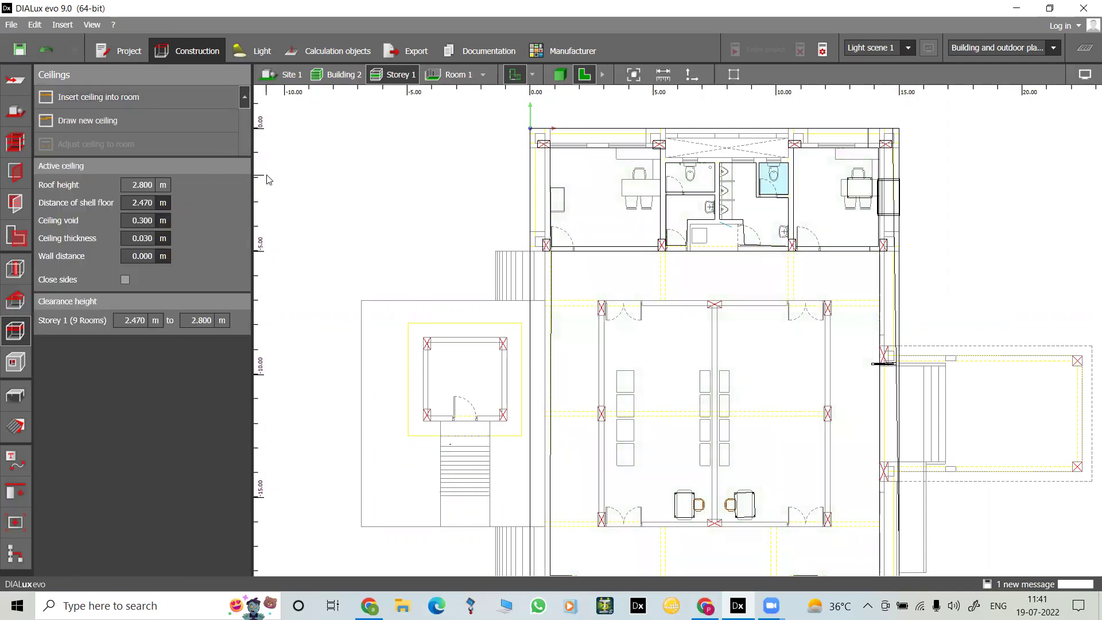
pyautogui.click(103, 101)
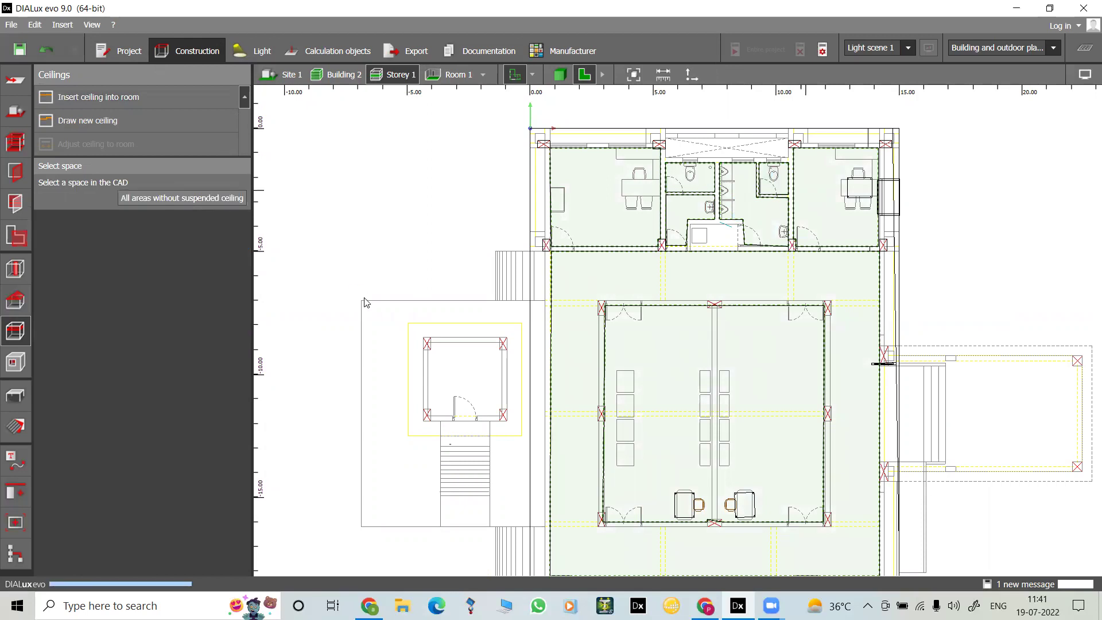
pyautogui.click(835, 195)
# Step: Insert suspended ceilings into the large corridor area around the central rooms and the room strip along the building's lower edge
pyautogui.click(101, 97)
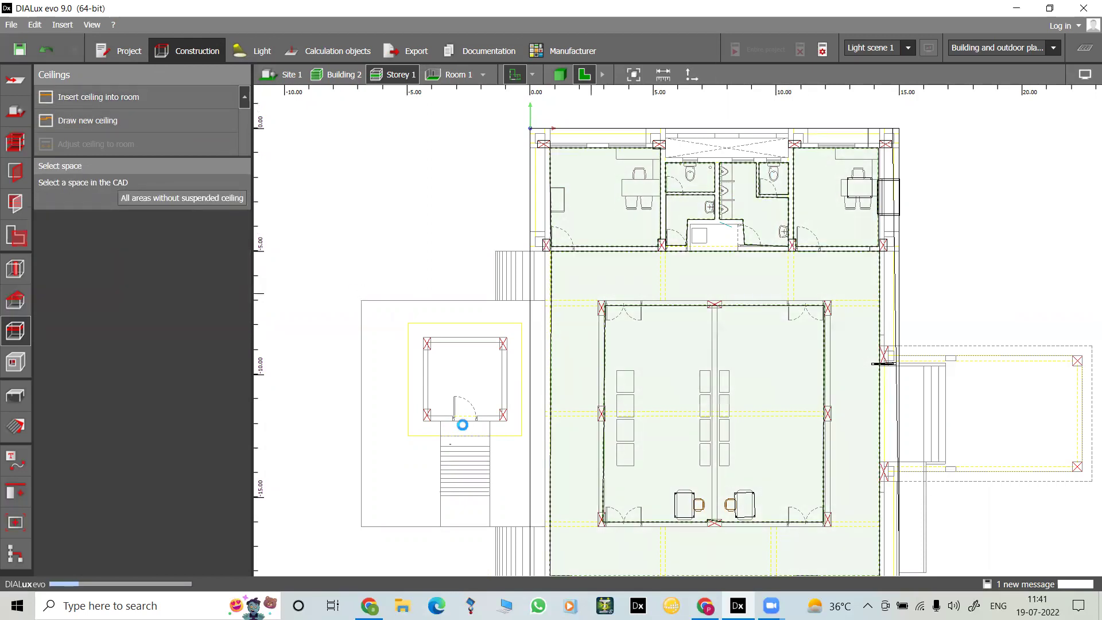
pyautogui.click(553, 413)
pyautogui.scroll(-1, 492, 411)
pyautogui.moveTo(648, 448); pyautogui.dragTo(622, 320, button='middle')
pyautogui.click(103, 102)
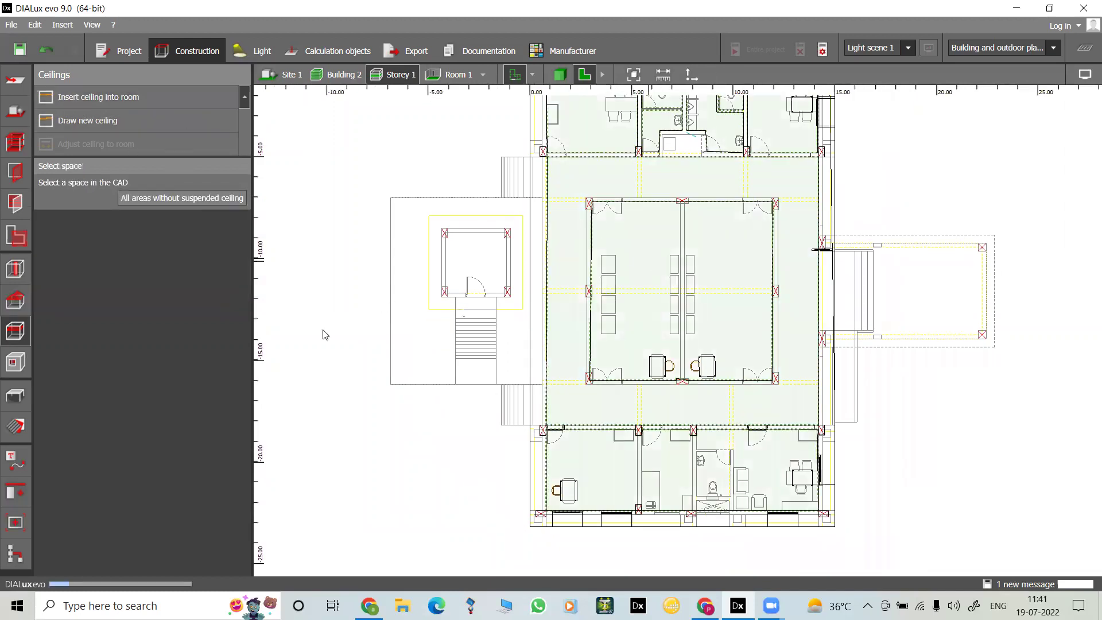
pyautogui.click(587, 464)
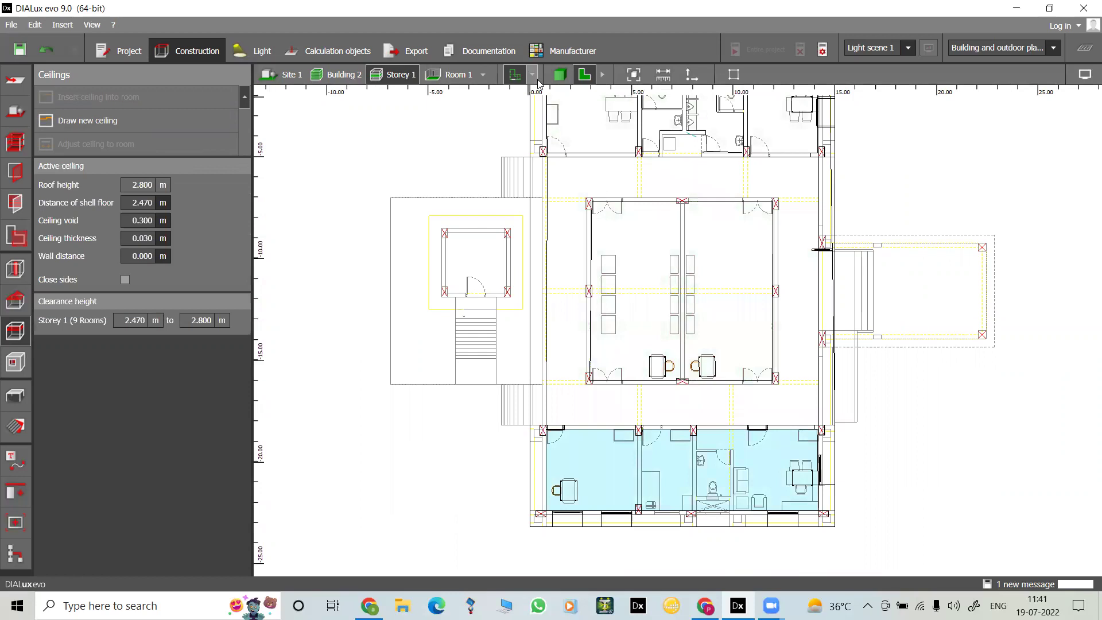
# Step: In the 3D view, set the lower room strip's suspended ceiling to a distance of 2.7 m from the shell floor
pyautogui.click(560, 74)
pyautogui.moveTo(720, 384); pyautogui.dragTo(746, 554, button='middle')
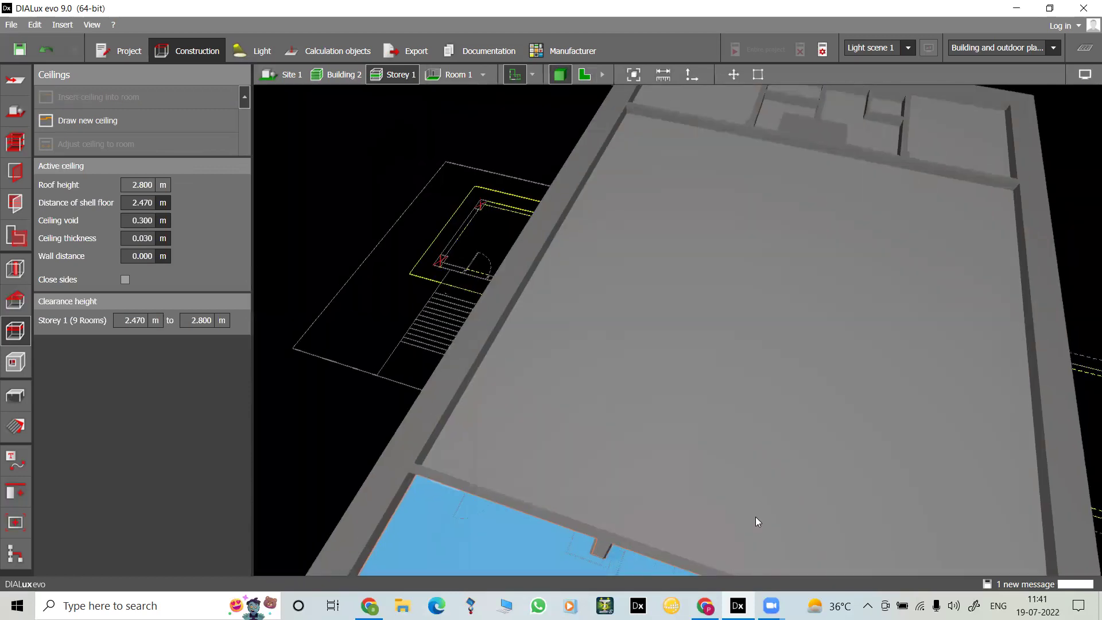
pyautogui.moveTo(869, 450); pyautogui.dragTo(717, 424)
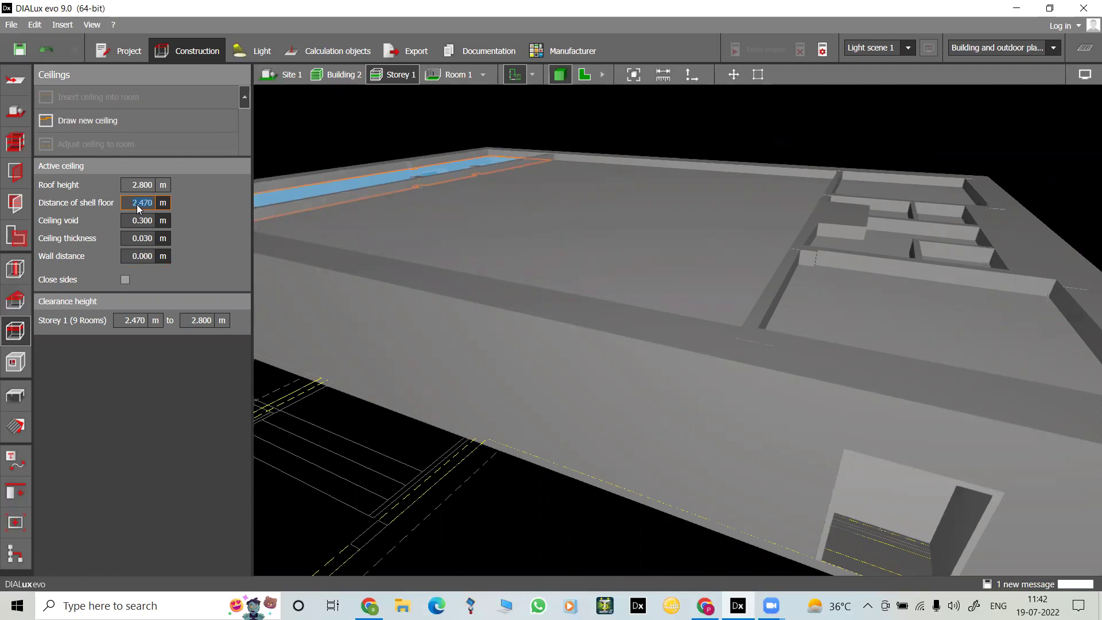
pyautogui.moveTo(384, 322); pyautogui.dragTo(471, 353)
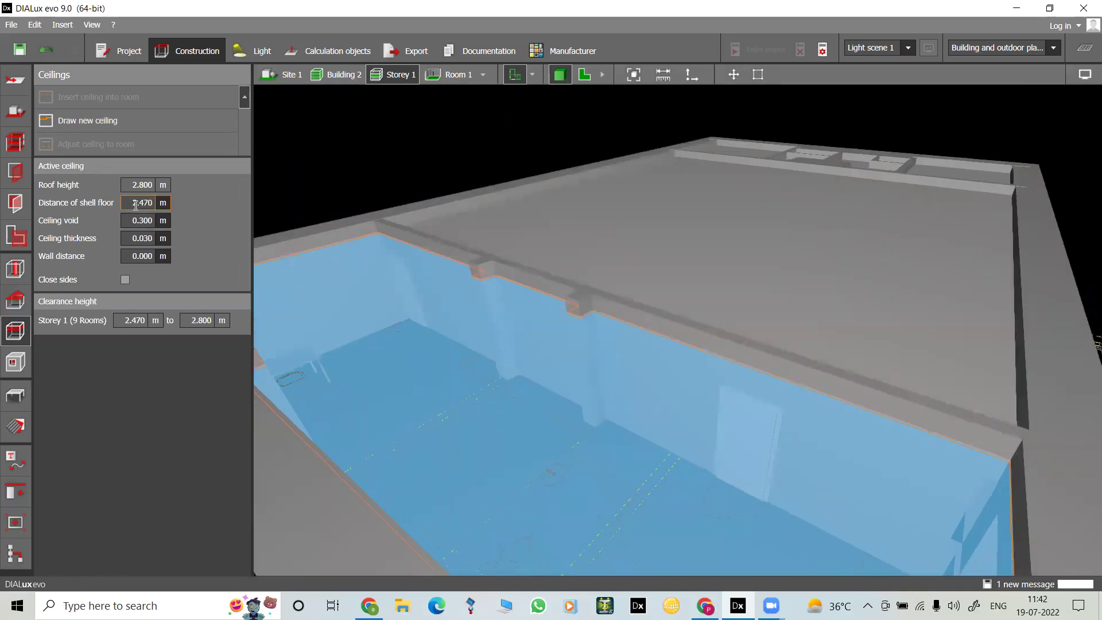
pyautogui.write('2.5')
pyautogui.press('Return')
pyautogui.write('2.7')
pyautogui.press('Return')
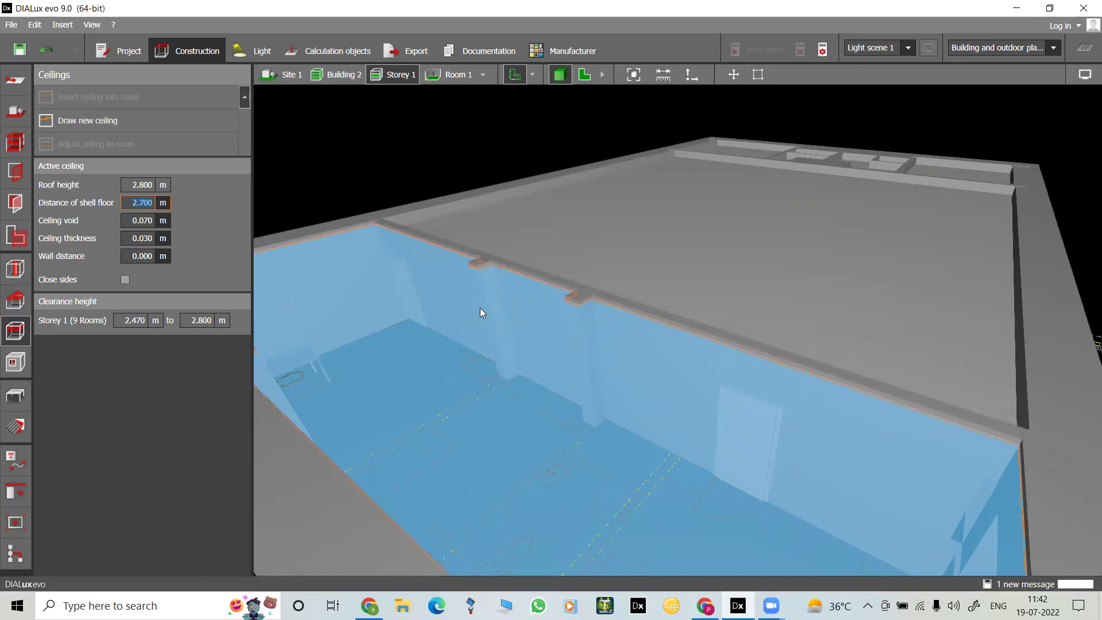
# Step: Examine the corridor's suspended ceiling and the building's exterior in 3D, and return to the floor plan with nothing selected
pyautogui.moveTo(535, 421); pyautogui.dragTo(680, 284, button='right')
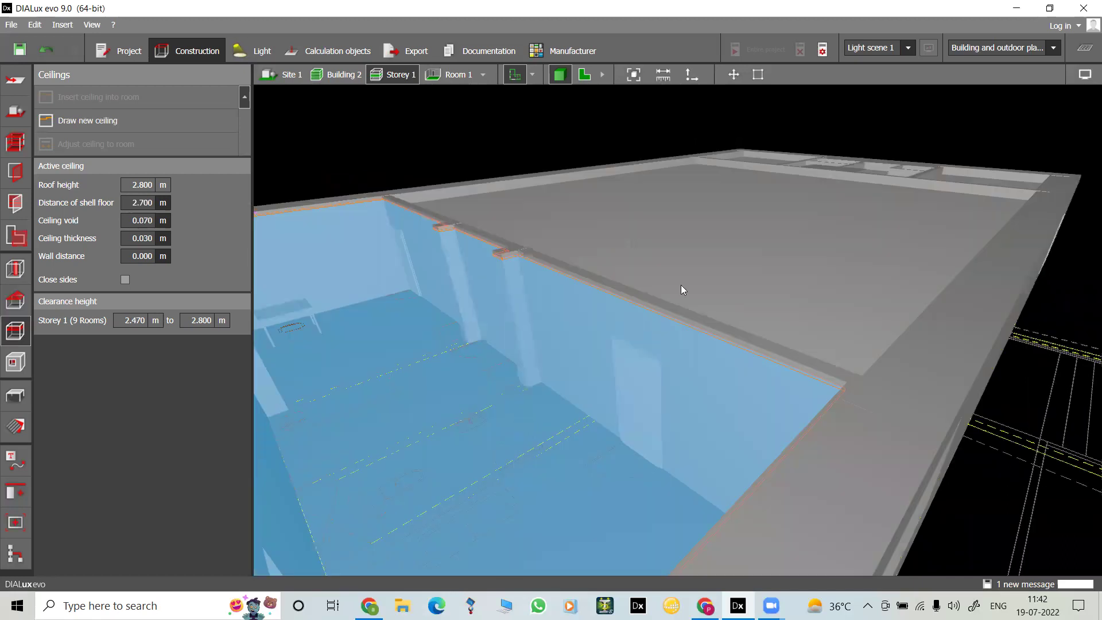
pyautogui.click(736, 273)
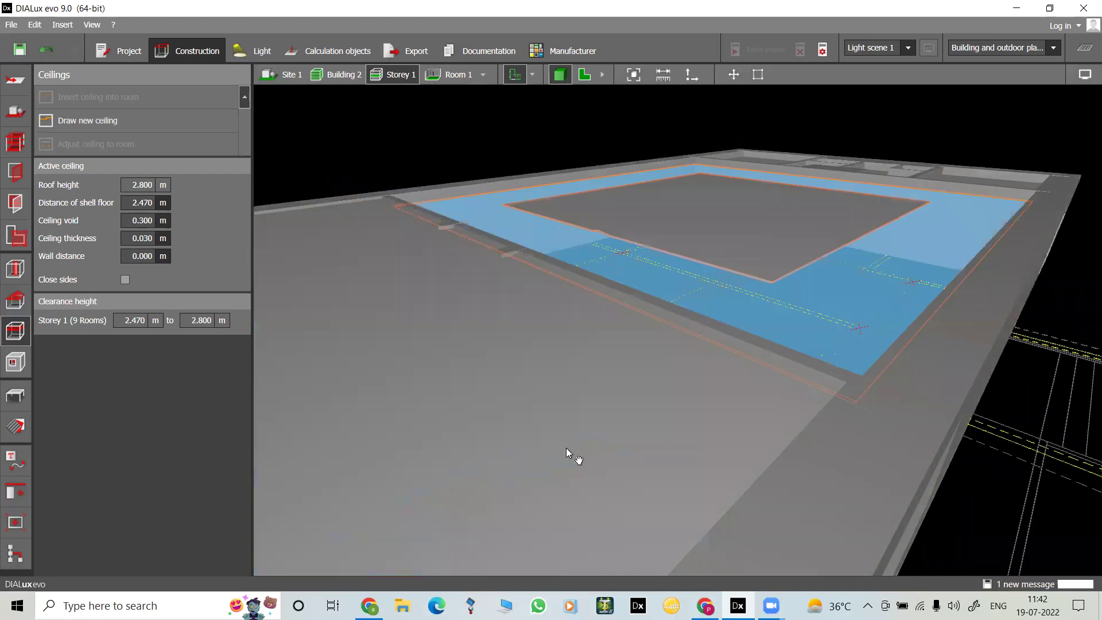
pyautogui.scroll(3, 606, 423)
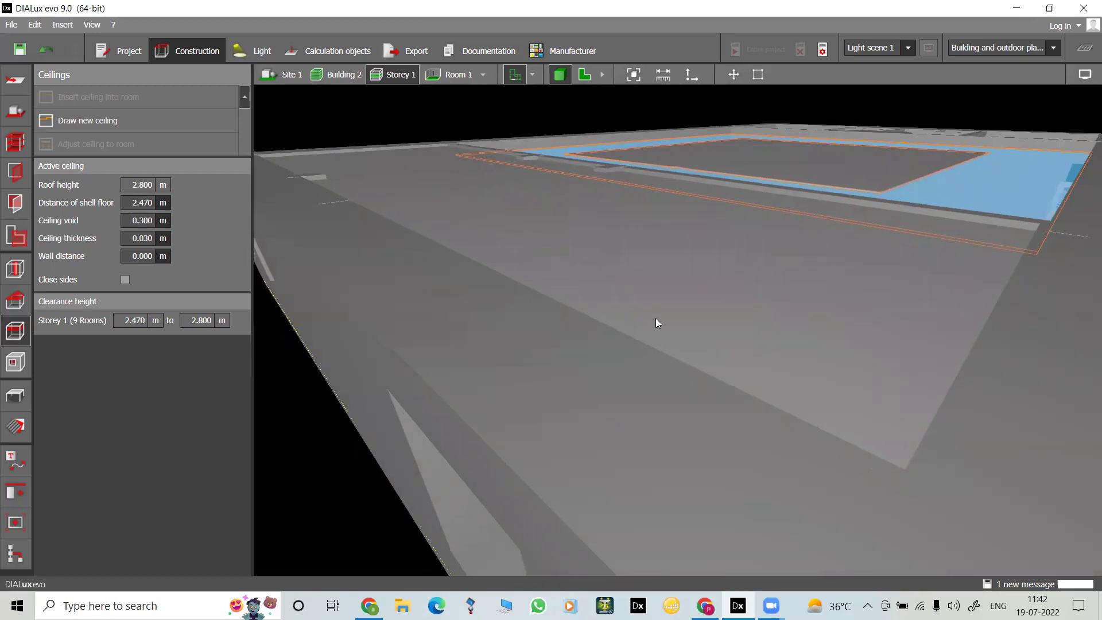
pyautogui.scroll(-5, 612, 186)
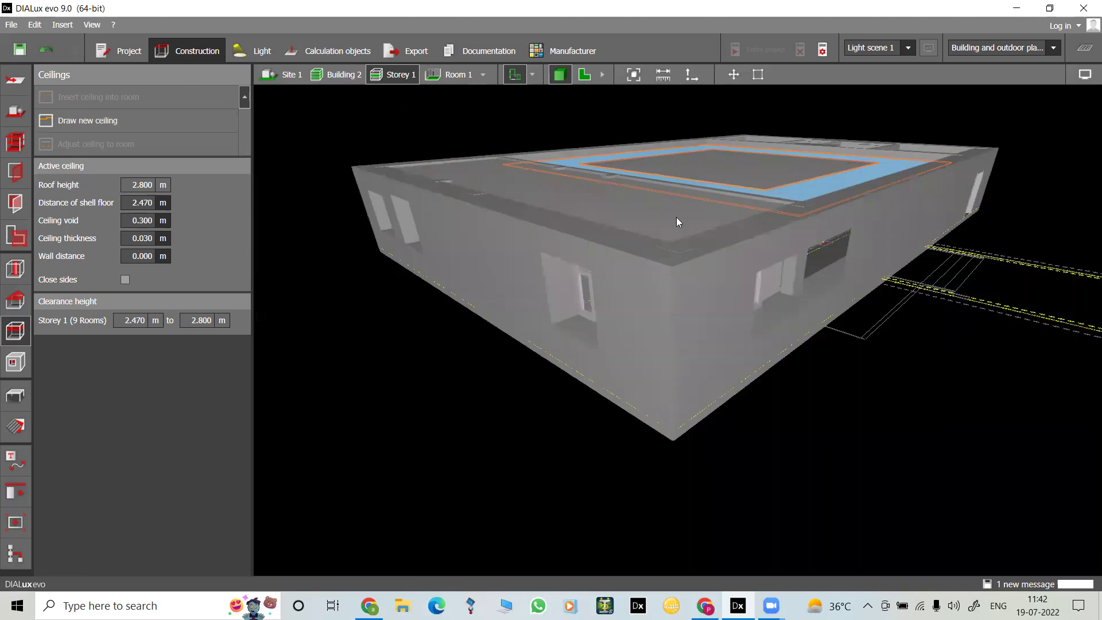
pyautogui.moveTo(660, 229); pyautogui.dragTo(740, 288, button='right')
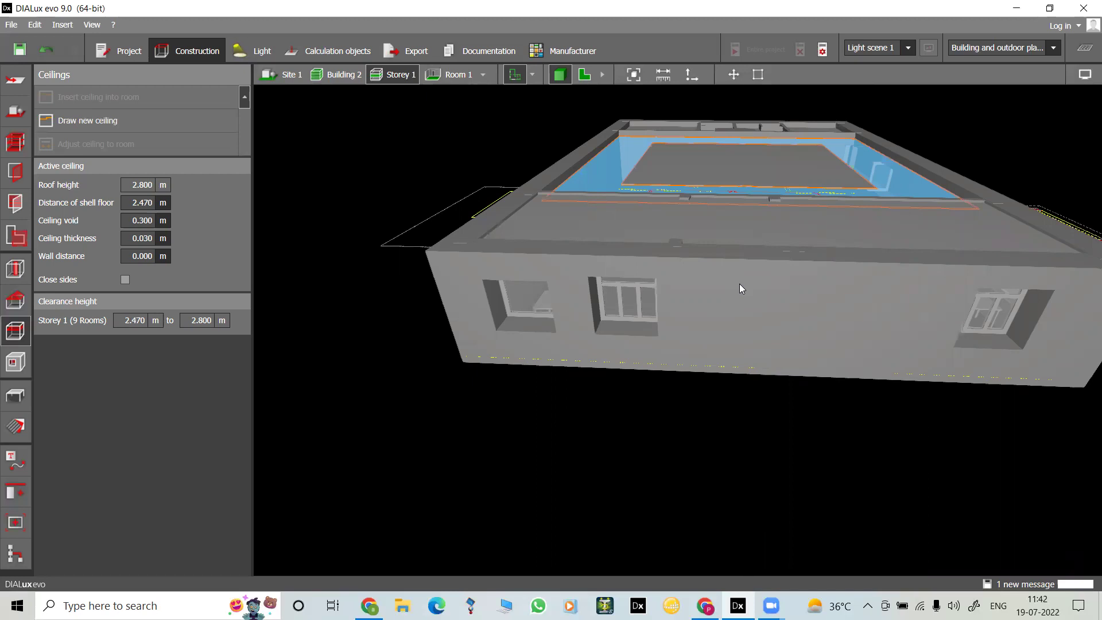
pyautogui.click(584, 76)
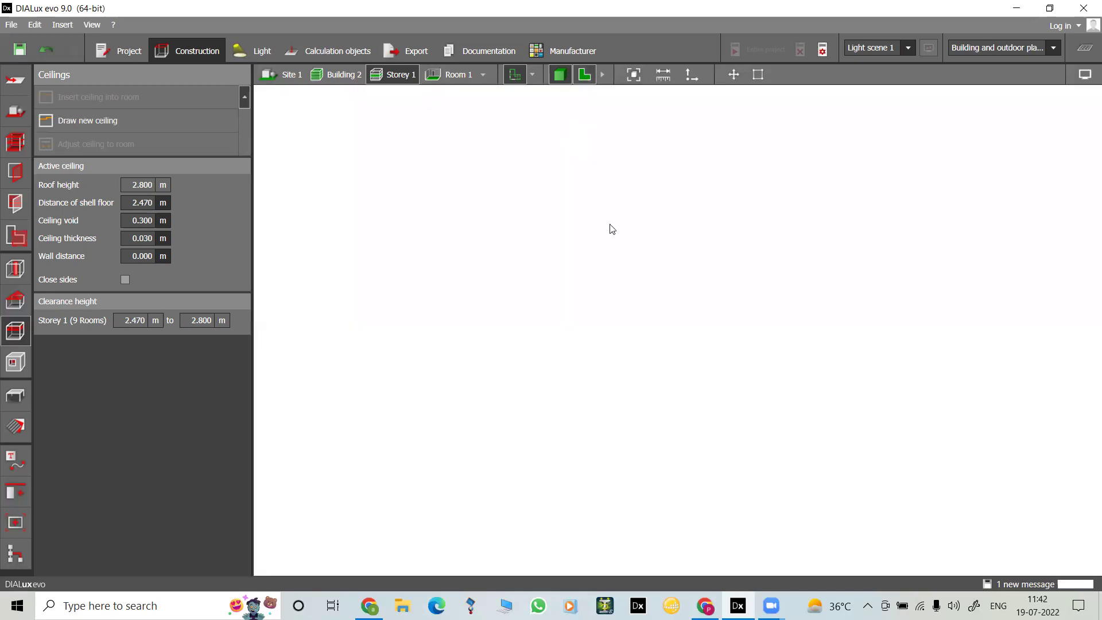
pyautogui.click(869, 164)
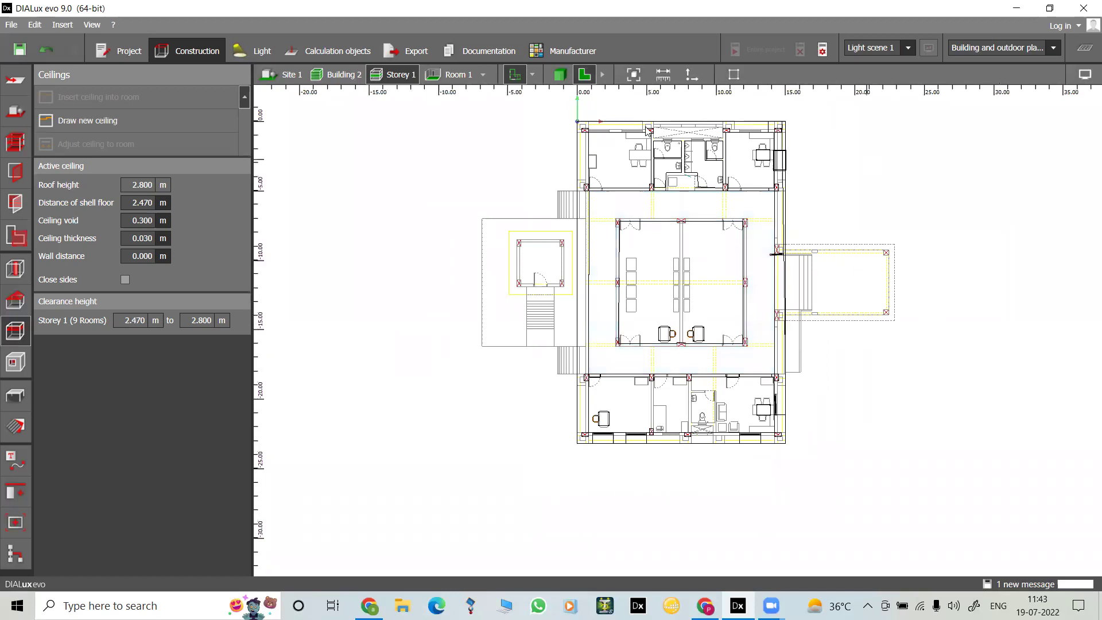
pyautogui.scroll(2, 344, 147)
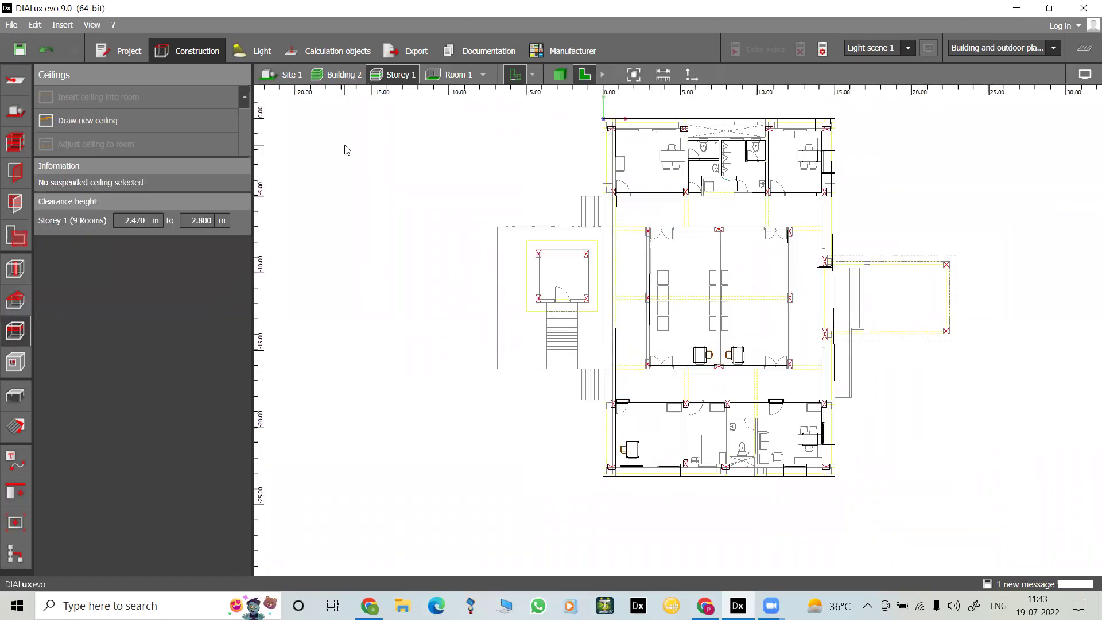
# Step: Switch to lighting design and draw a horizontal line arrangement of BGP291 T25 luminaires along the full length of the upper corridor
pyautogui.click(269, 49)
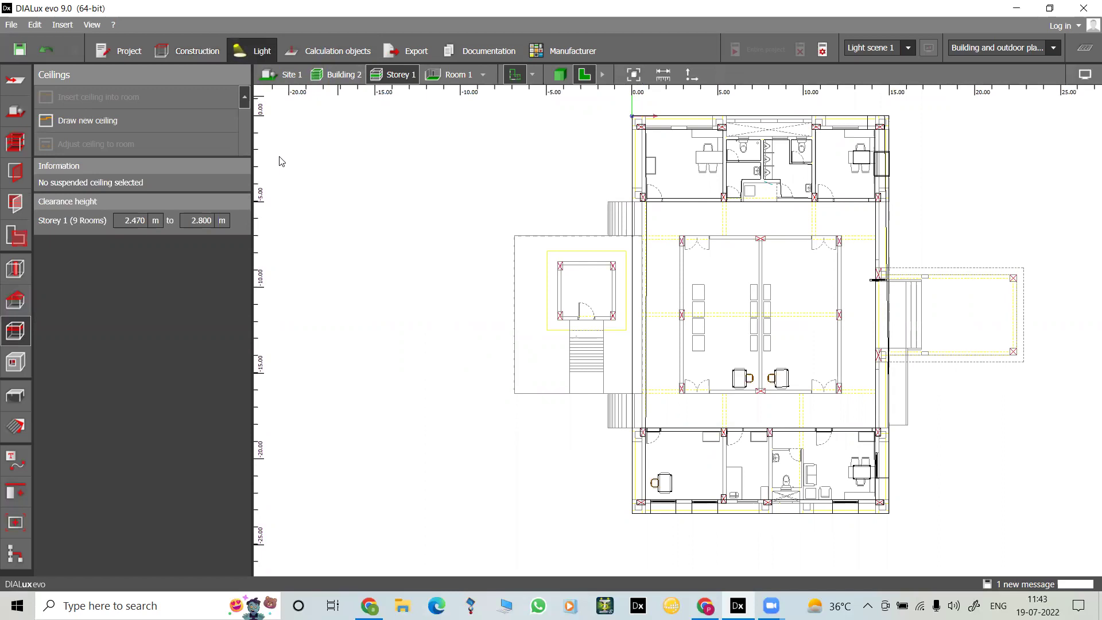
pyautogui.click(243, 54)
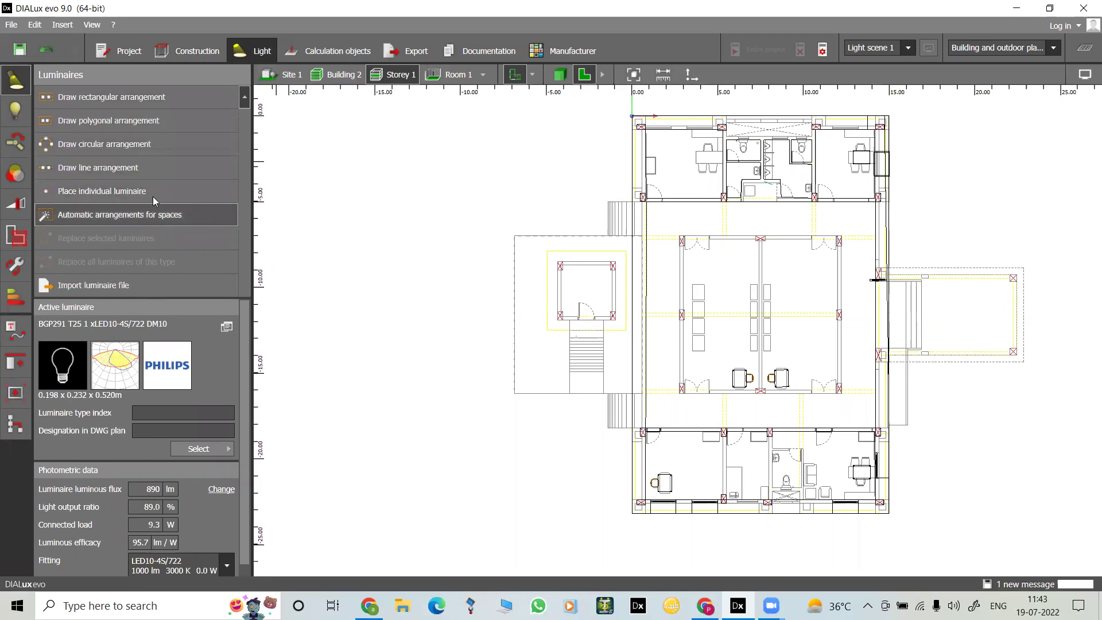
pyautogui.click(81, 174)
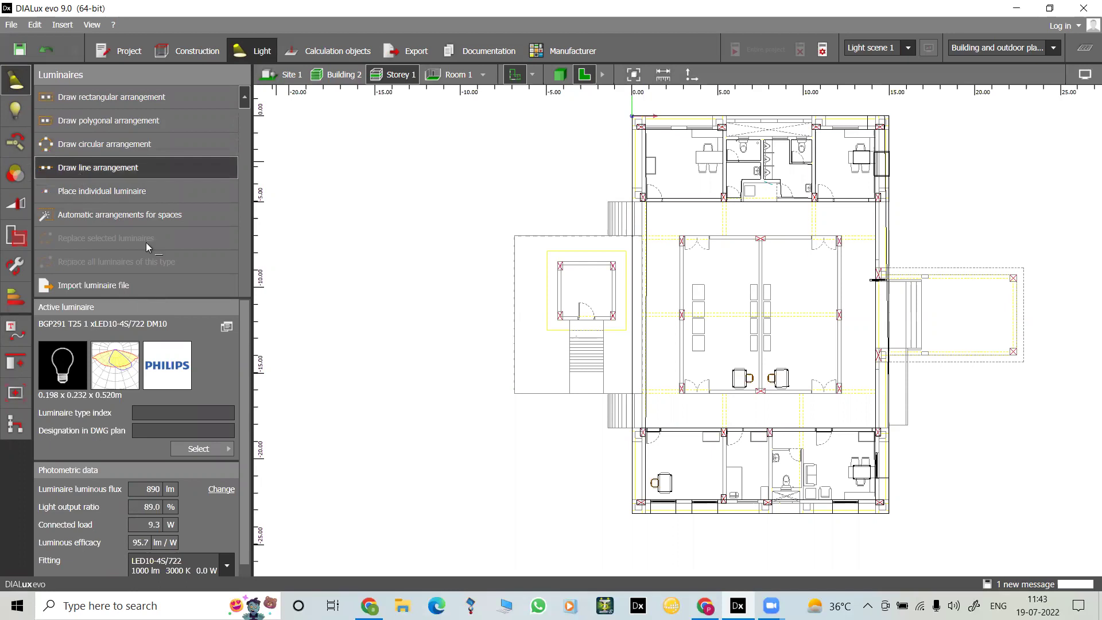
pyautogui.scroll(2, 796, 250)
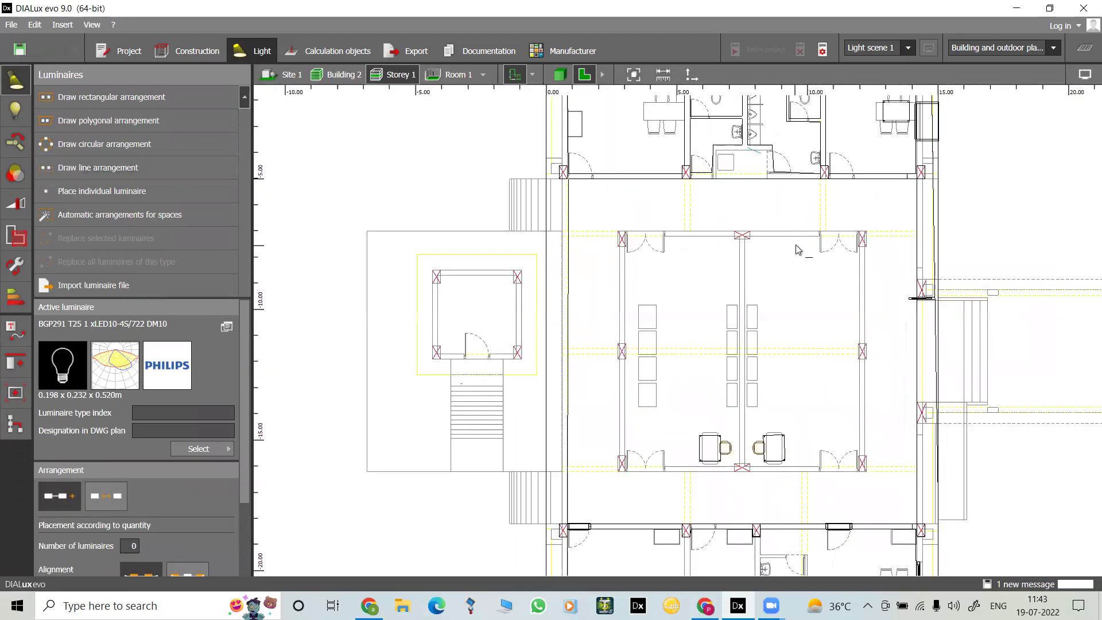
pyautogui.click(574, 205)
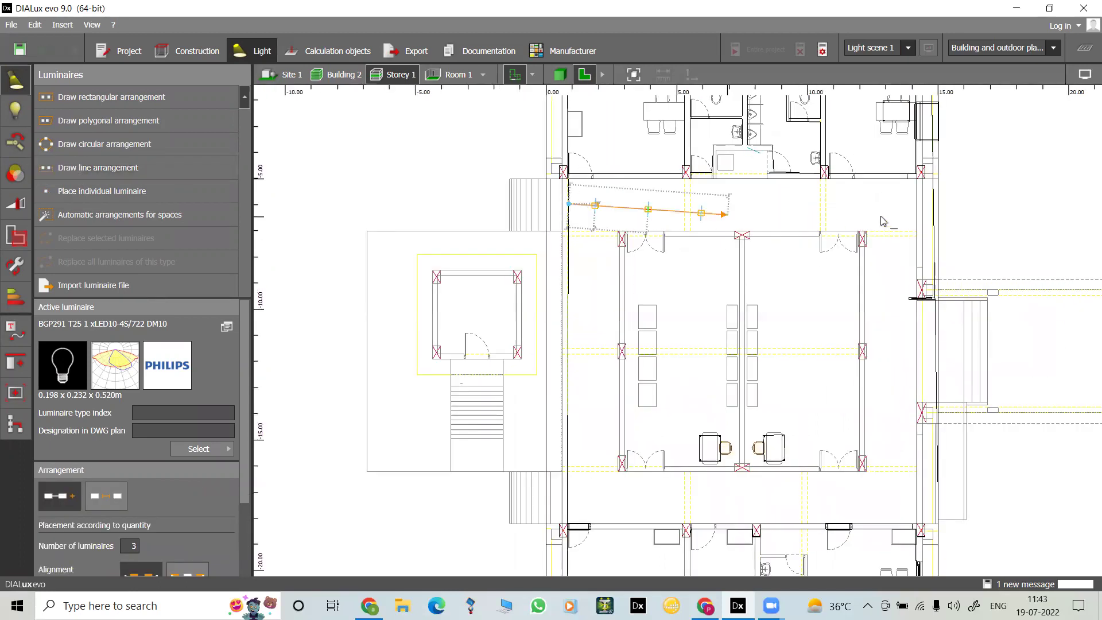
pyautogui.click(916, 206)
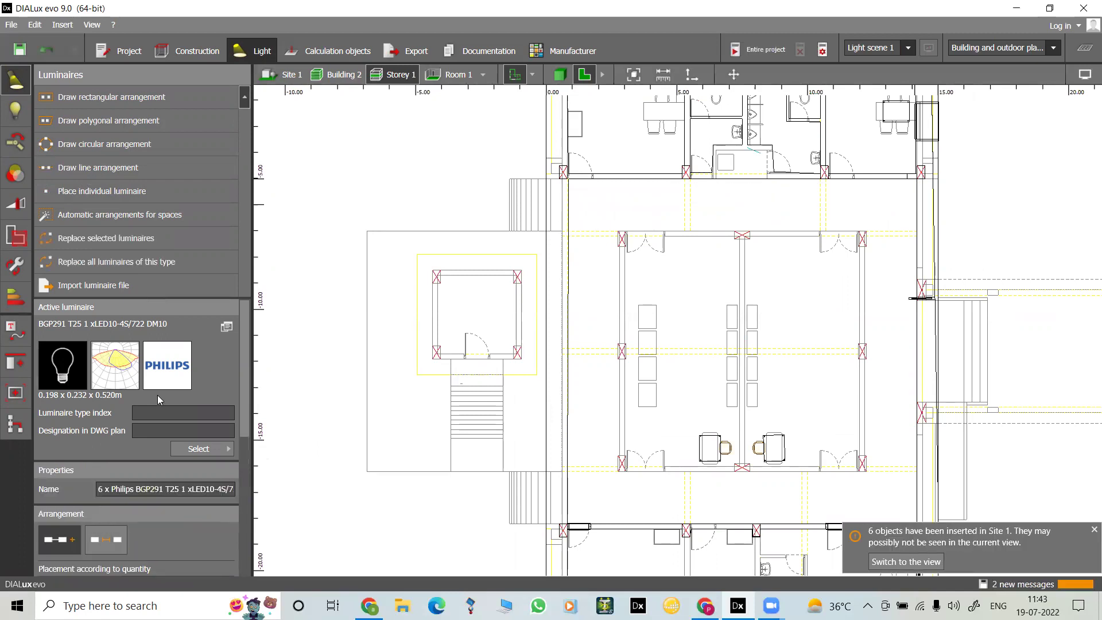
# Step: Set the number of luminaires in the line arrangement to 8
pyautogui.scroll(-3, 129, 529)
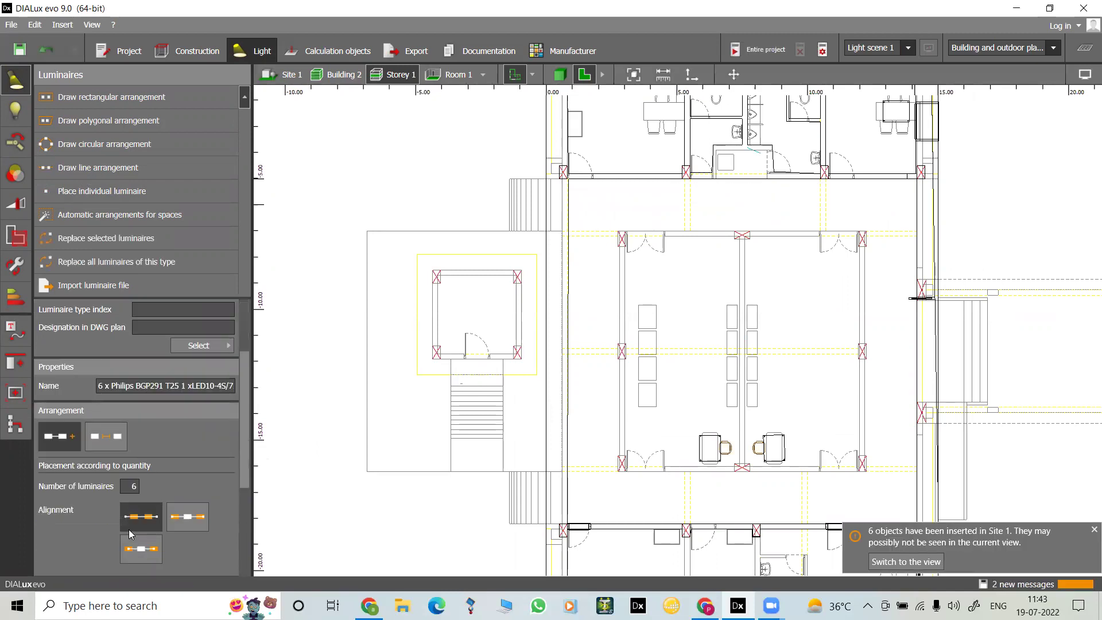
pyautogui.doubleClick(133, 487)
pyautogui.write('8')
pyautogui.press('Return')
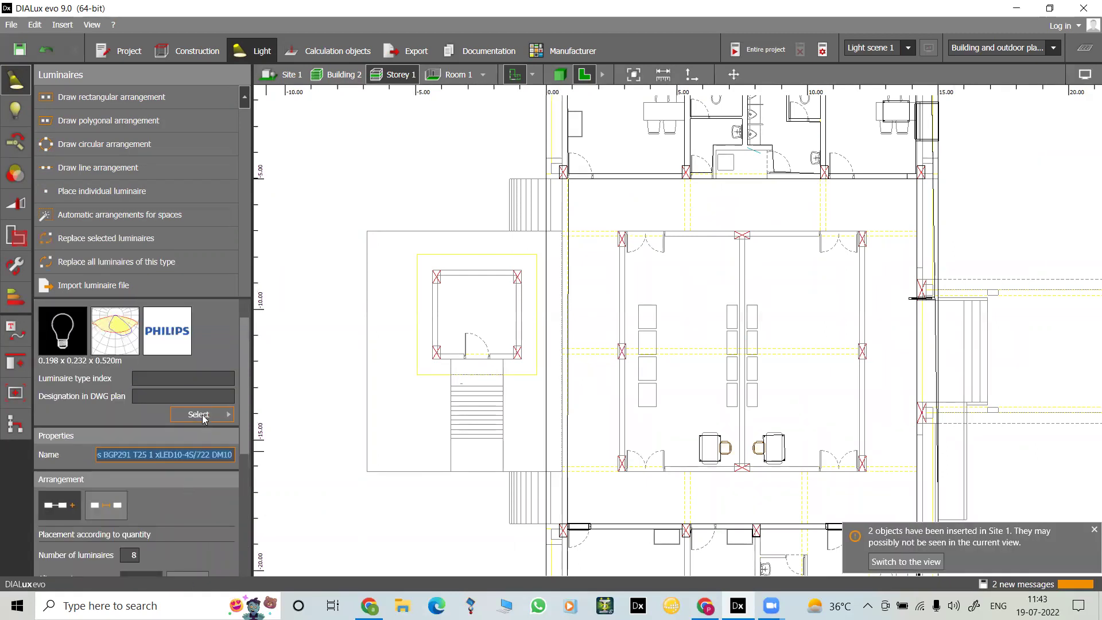
# Step: Open the Philips luminaire catalogue and browse to the indoor SmartBalance Wall-mounted products
pyautogui.click(203, 415)
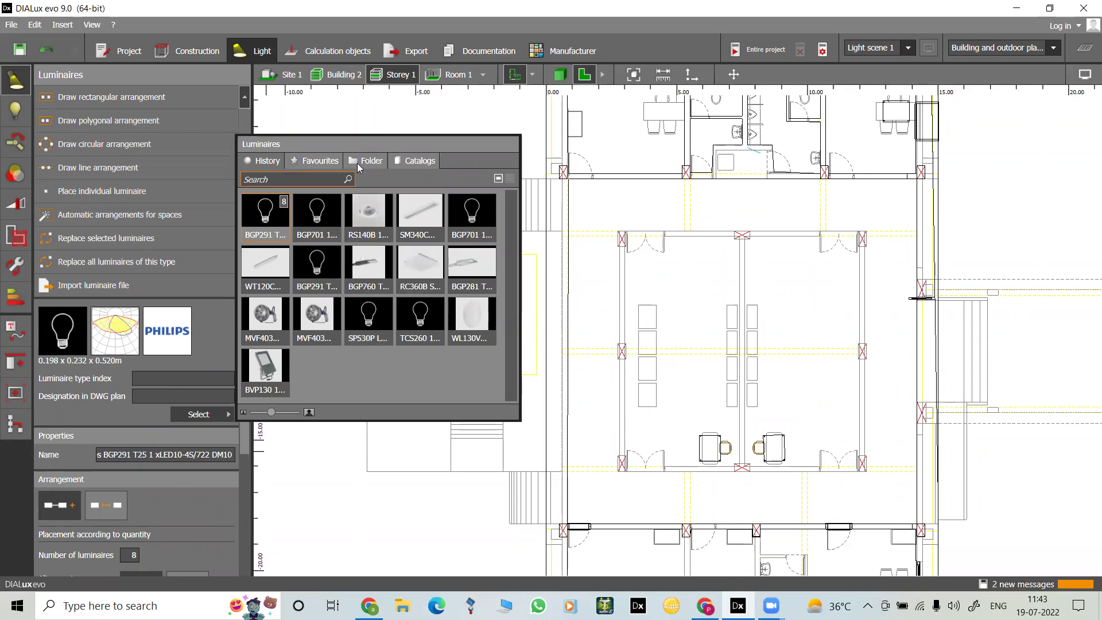
pyautogui.click(410, 164)
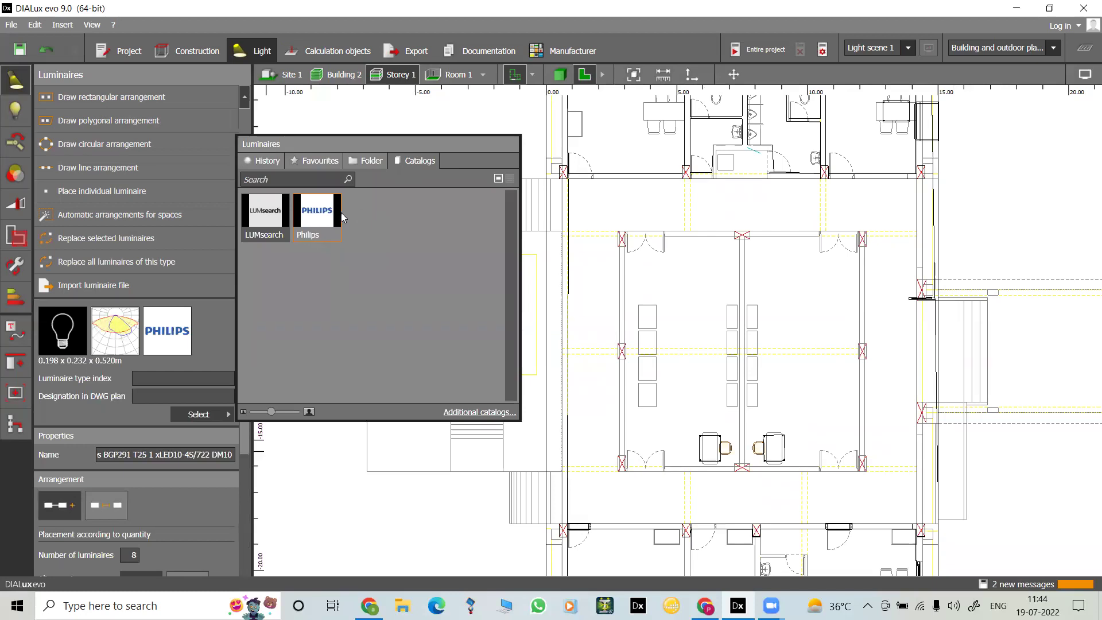
pyautogui.doubleClick(308, 207)
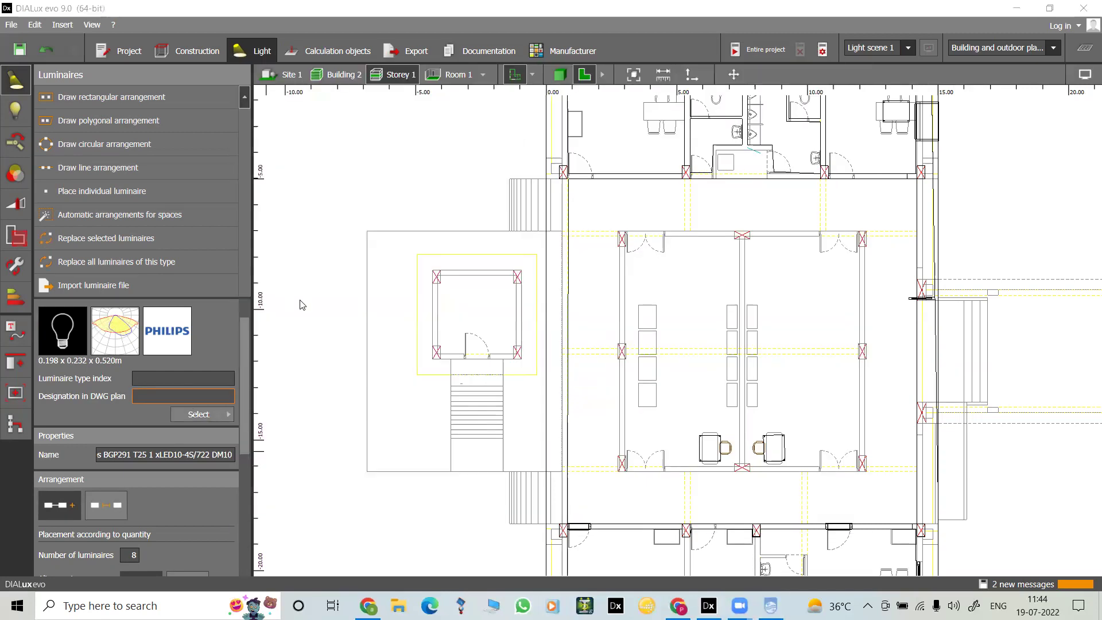
pyautogui.click(337, 379)
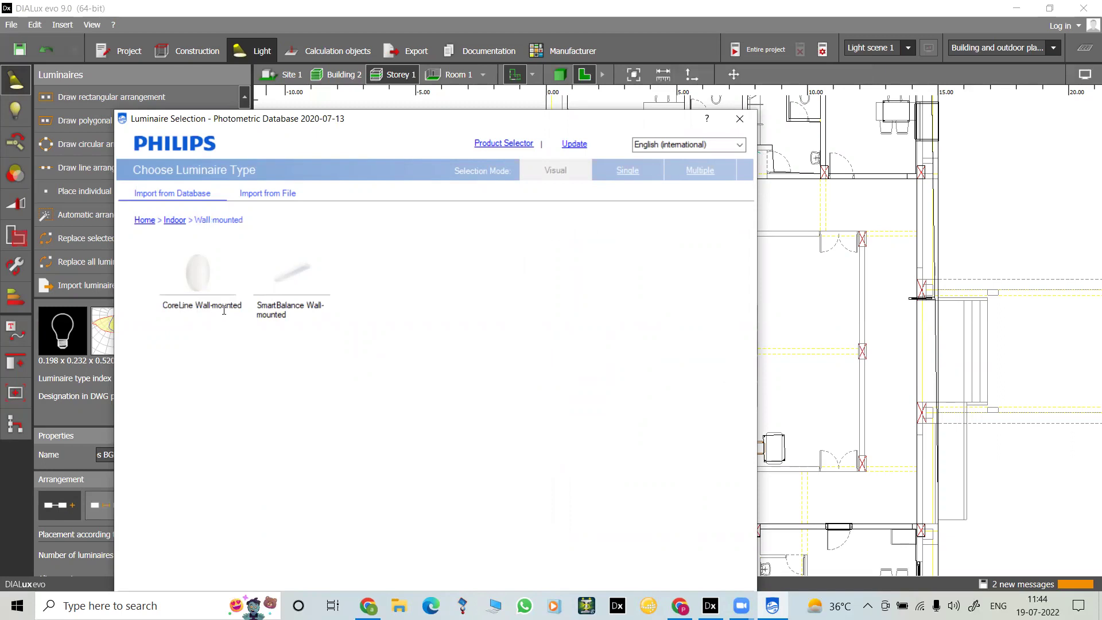
pyautogui.click(298, 288)
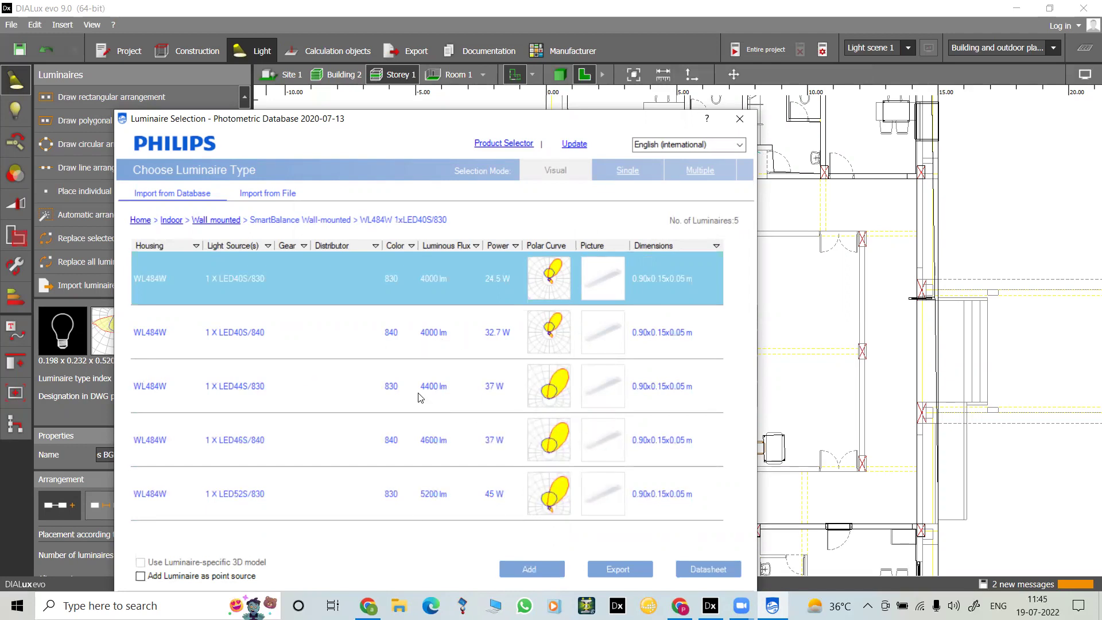
# Step: Add the WL484W 1xLED44S/830 luminaire with 4400 lm and 37 W, close the catalogue and decline saving the project
pyautogui.click(391, 375)
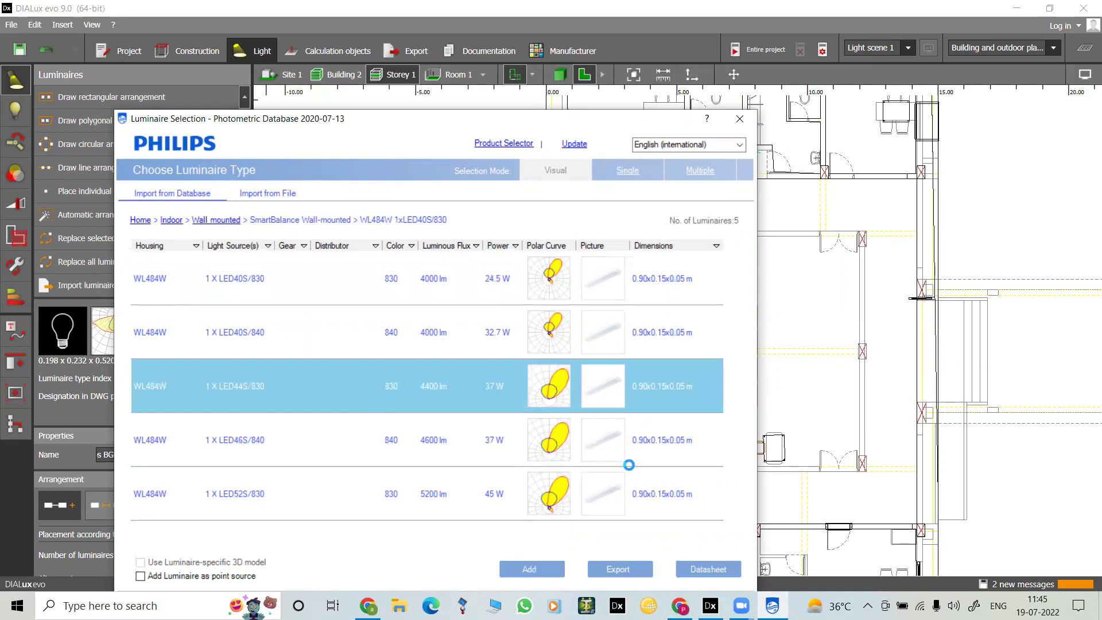
pyautogui.click(546, 565)
pyautogui.click(529, 566)
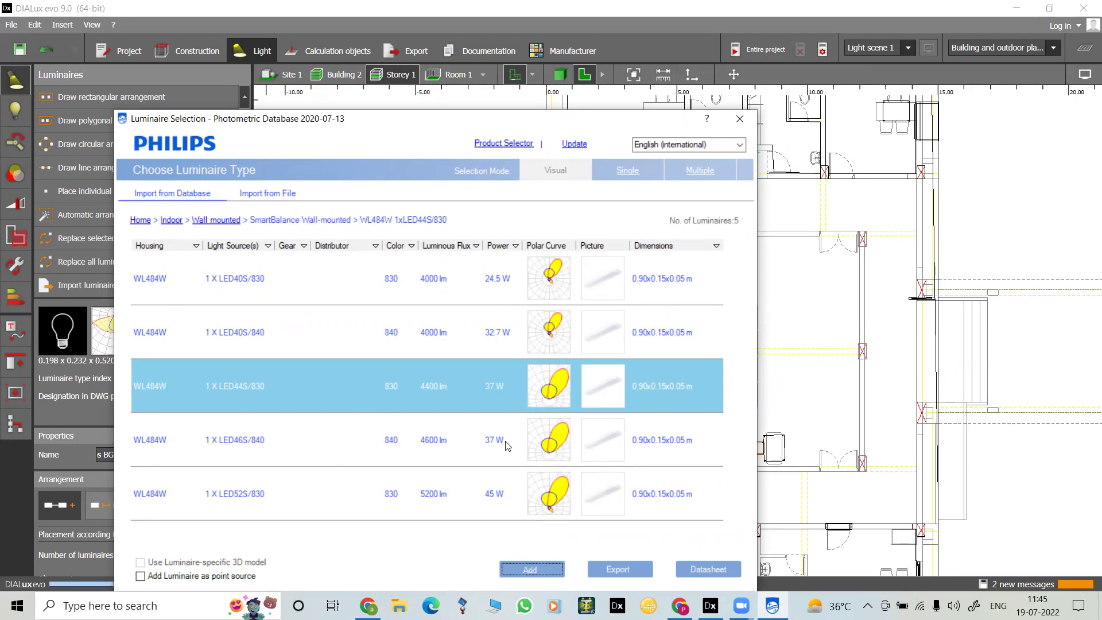
pyautogui.click(740, 119)
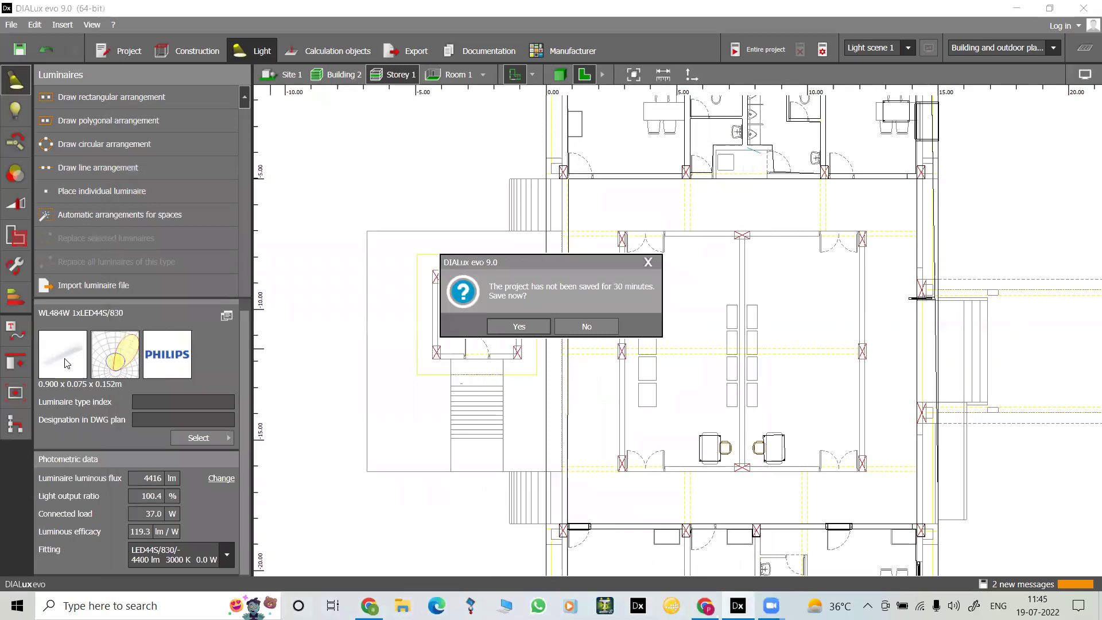
pyautogui.click(591, 325)
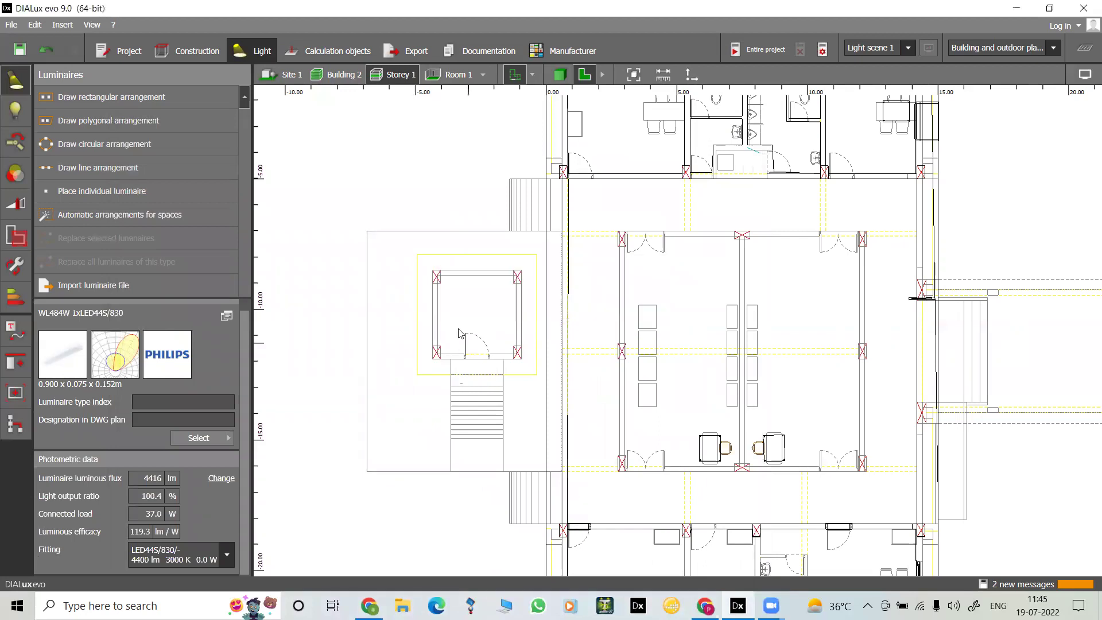
pyautogui.scroll(-3, 459, 333)
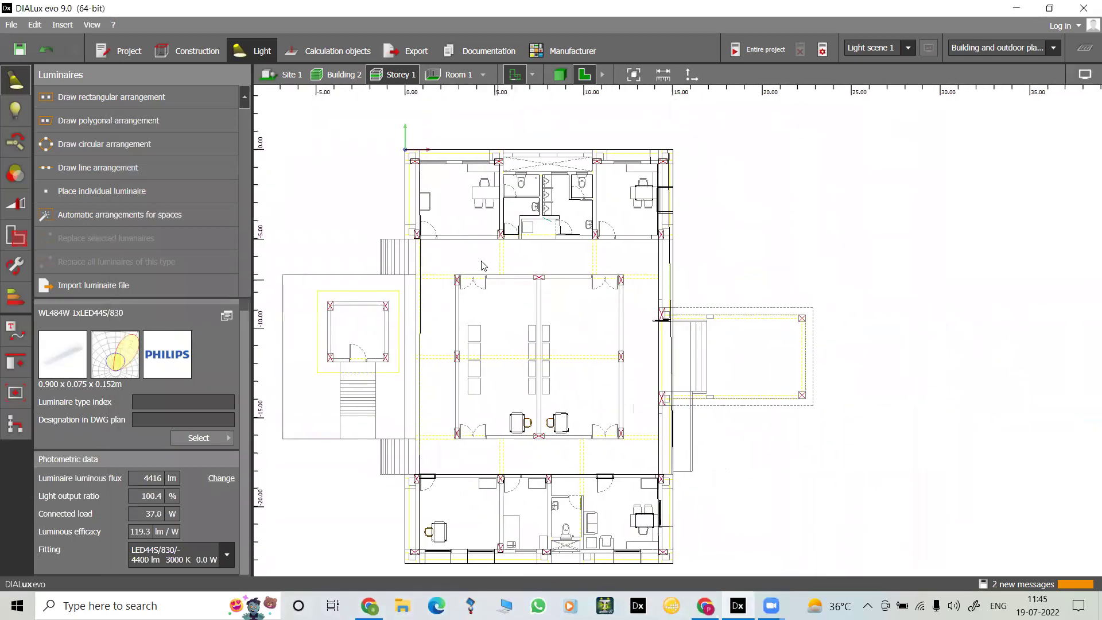
# Step: Draw a rectangular arrangement of WL484W luminaires covering the upper-left office from its right wall to its left wall
pyautogui.scroll(1, 482, 265)
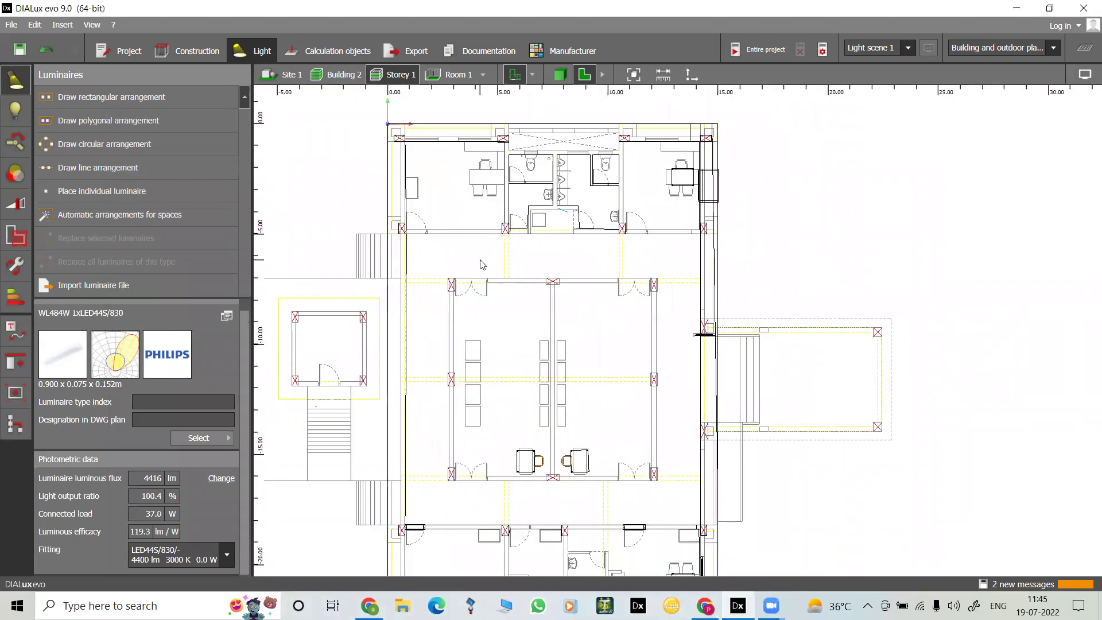
pyautogui.click(104, 97)
pyautogui.scroll(2, 501, 198)
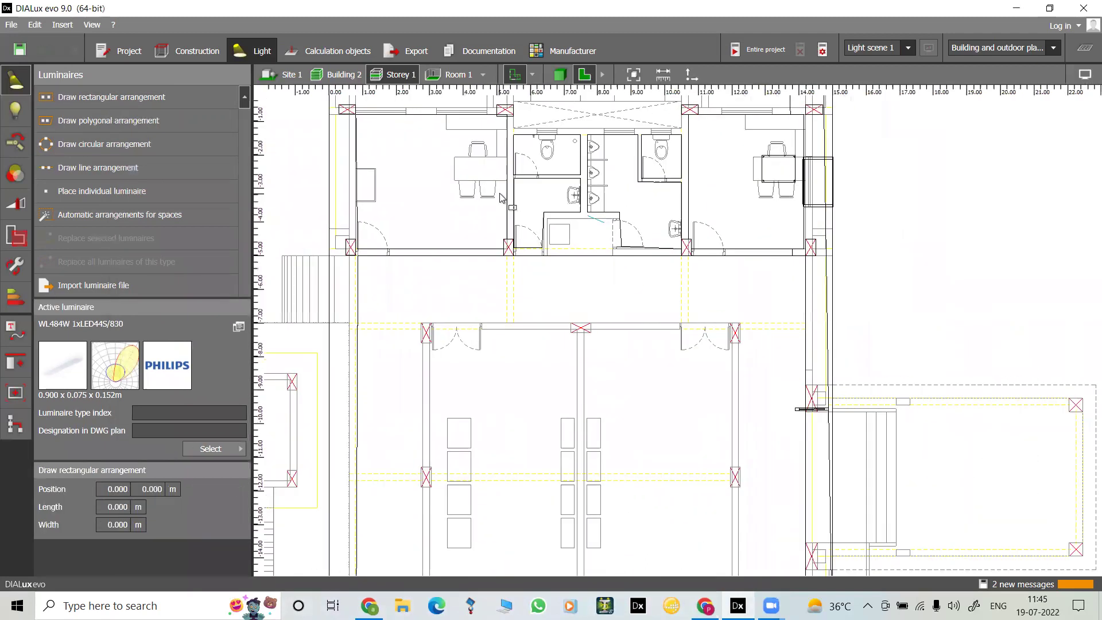
pyautogui.scroll(1, 501, 198)
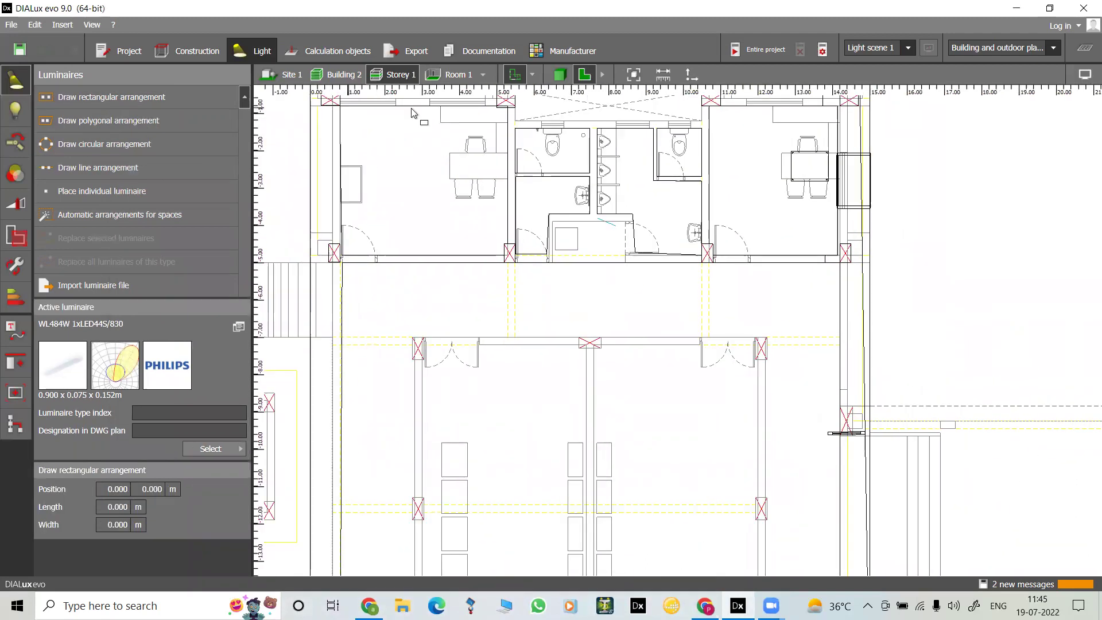
pyautogui.click(507, 107)
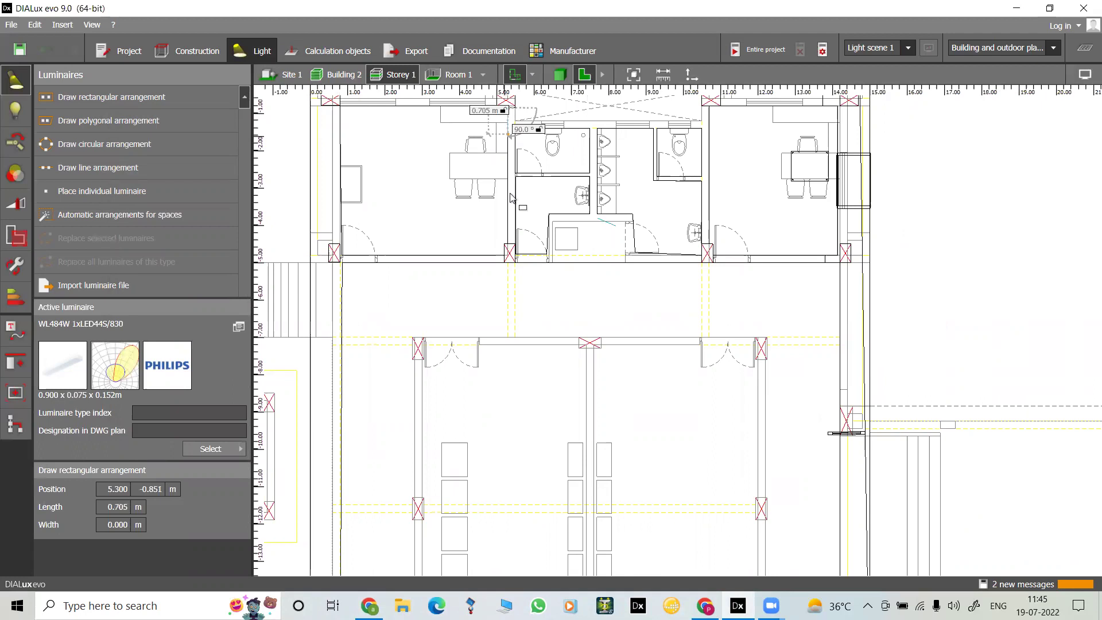
pyautogui.click(507, 243)
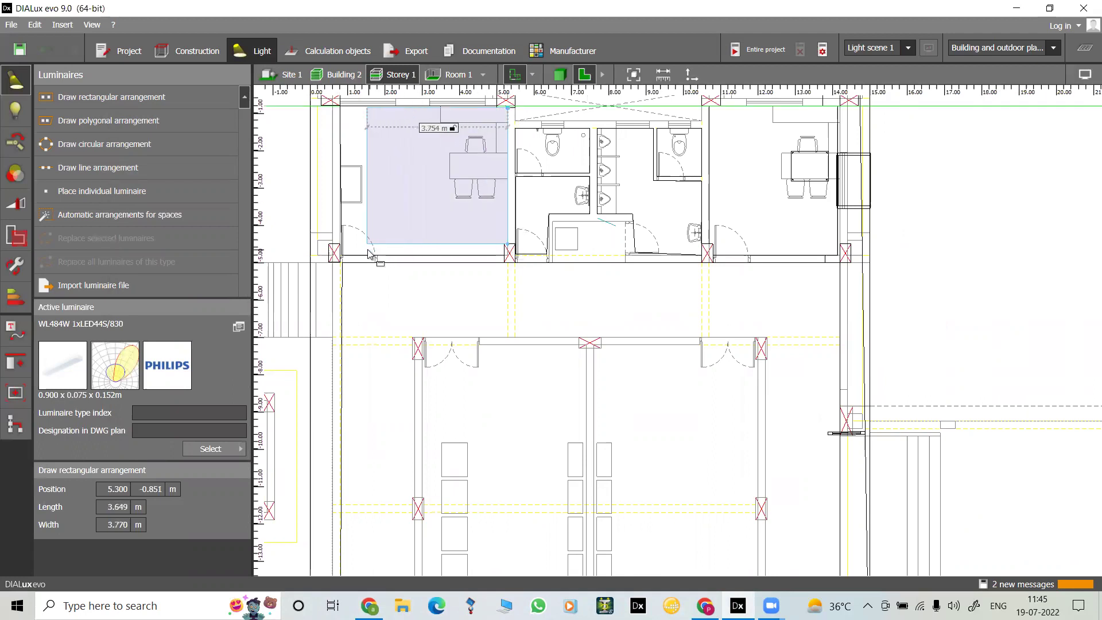
pyautogui.click(343, 251)
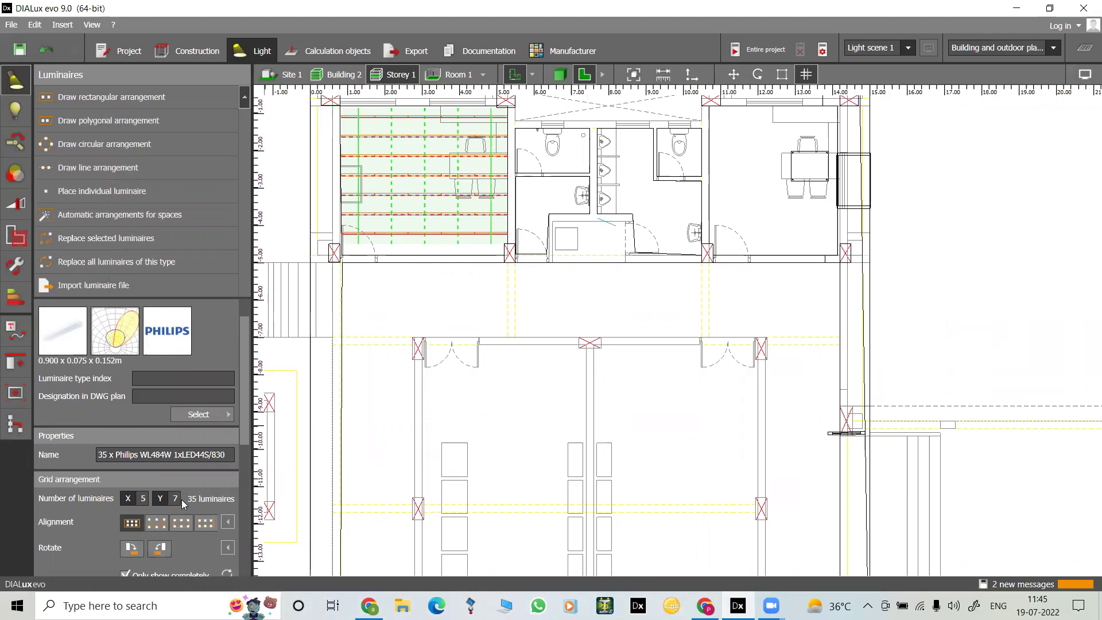
# Step: Align the upper-left office's grid to the outer edges and set its Y number of luminaires to 4
pyautogui.scroll(-1, 182, 499)
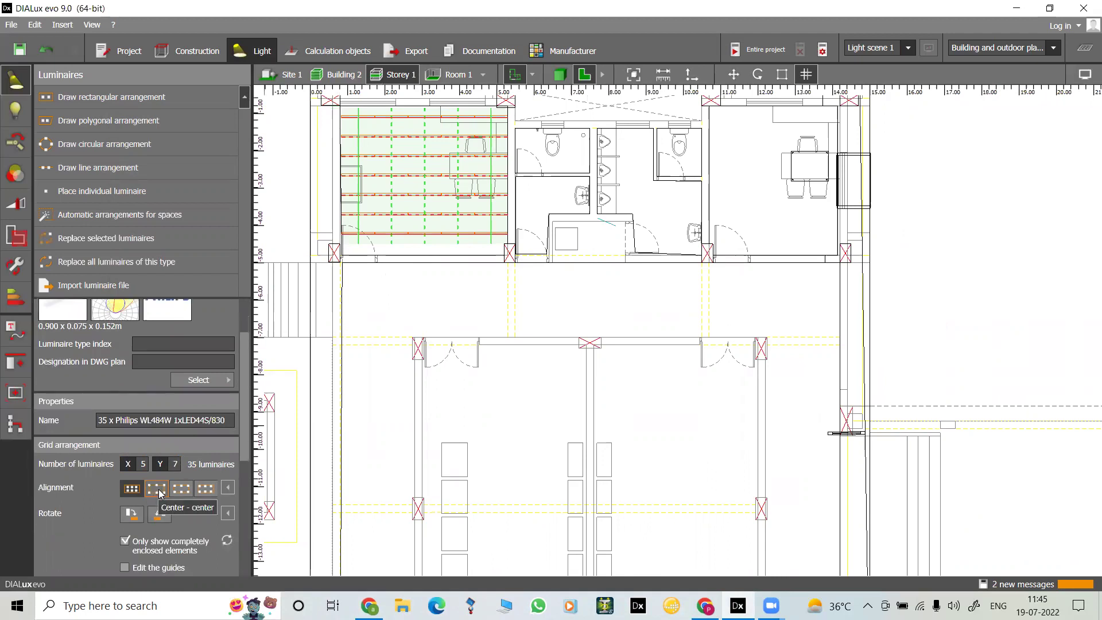
pyautogui.click(160, 492)
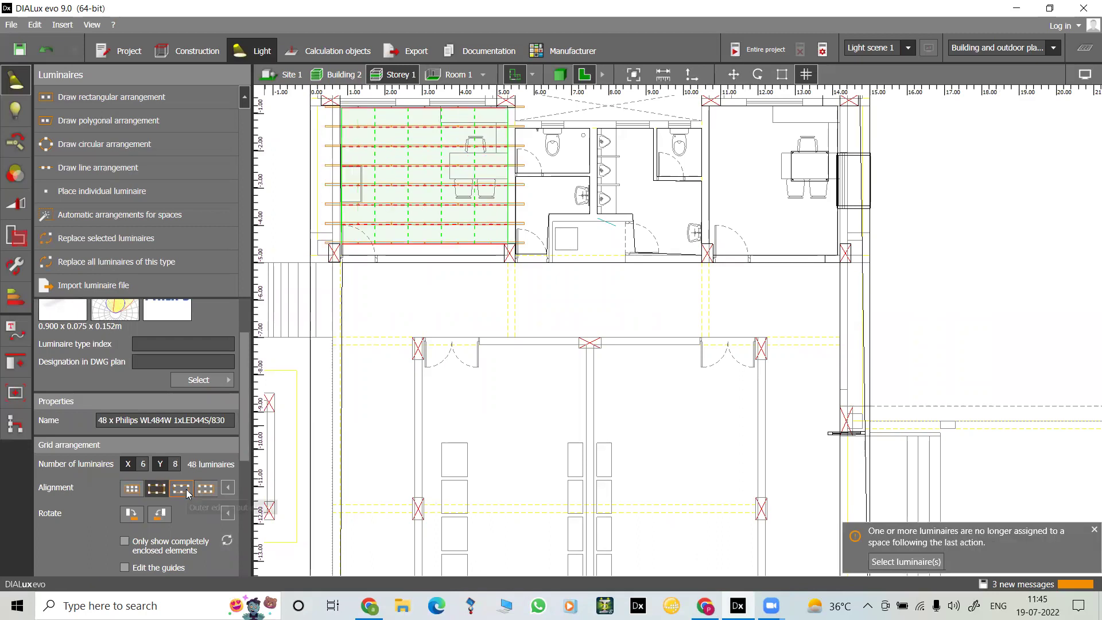
pyautogui.click(182, 488)
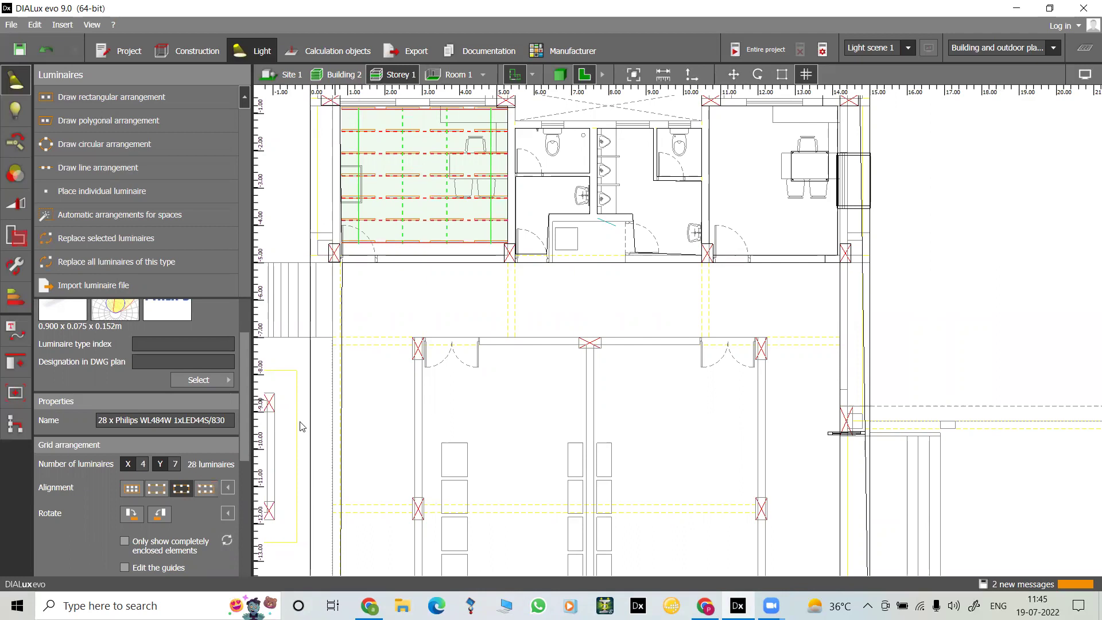
pyautogui.click(174, 462)
pyautogui.write('4')
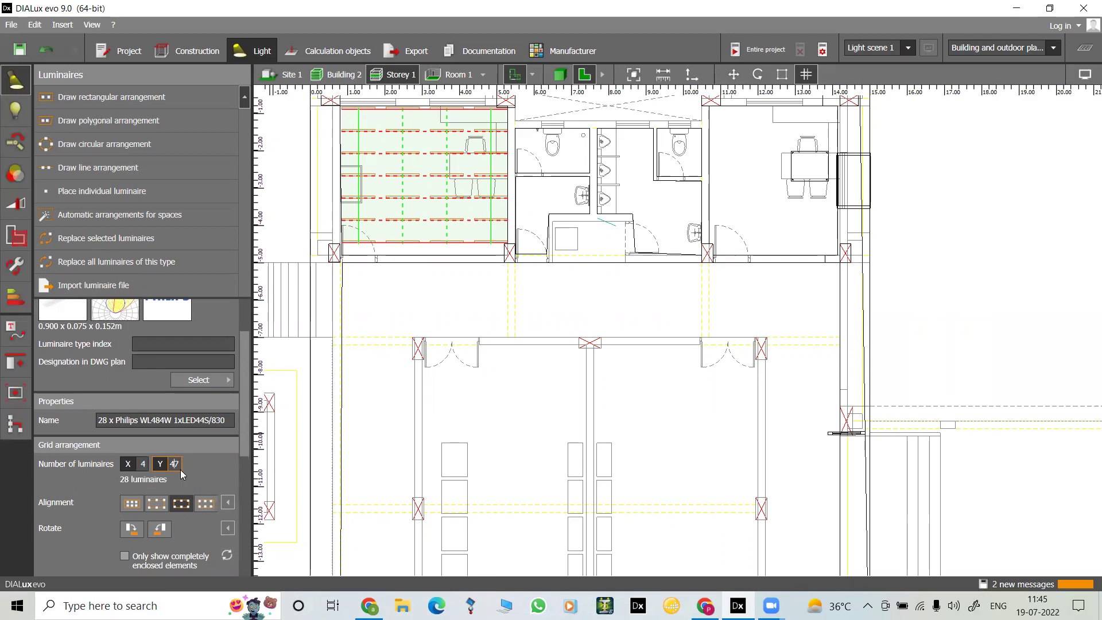
pyautogui.moveTo(180, 465); pyautogui.dragTo(171, 468)
pyautogui.write('4')
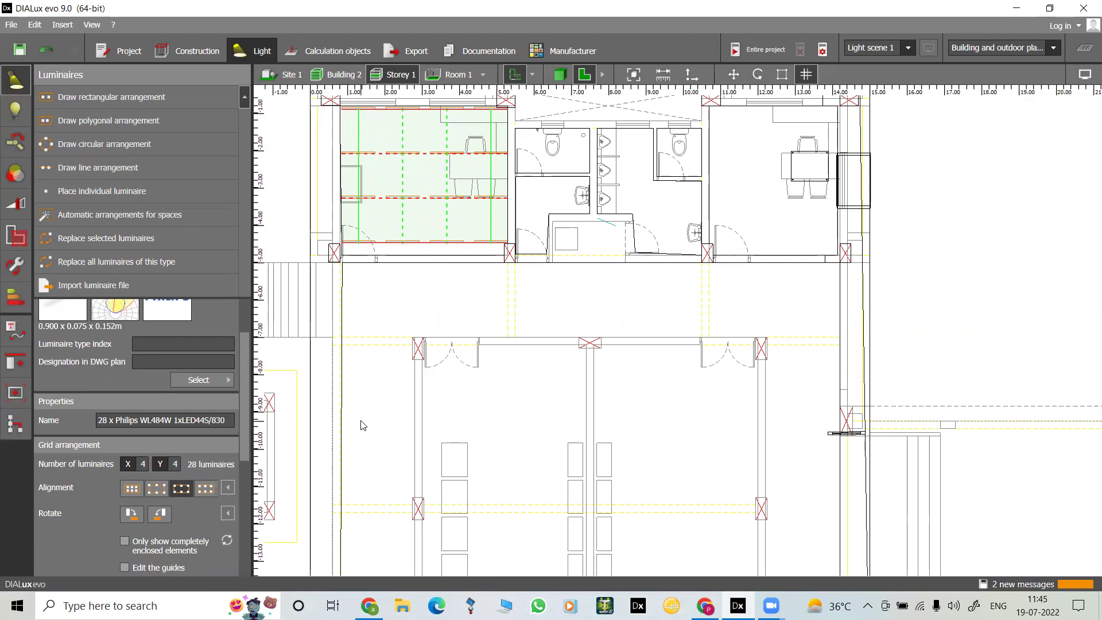
pyautogui.click(381, 441)
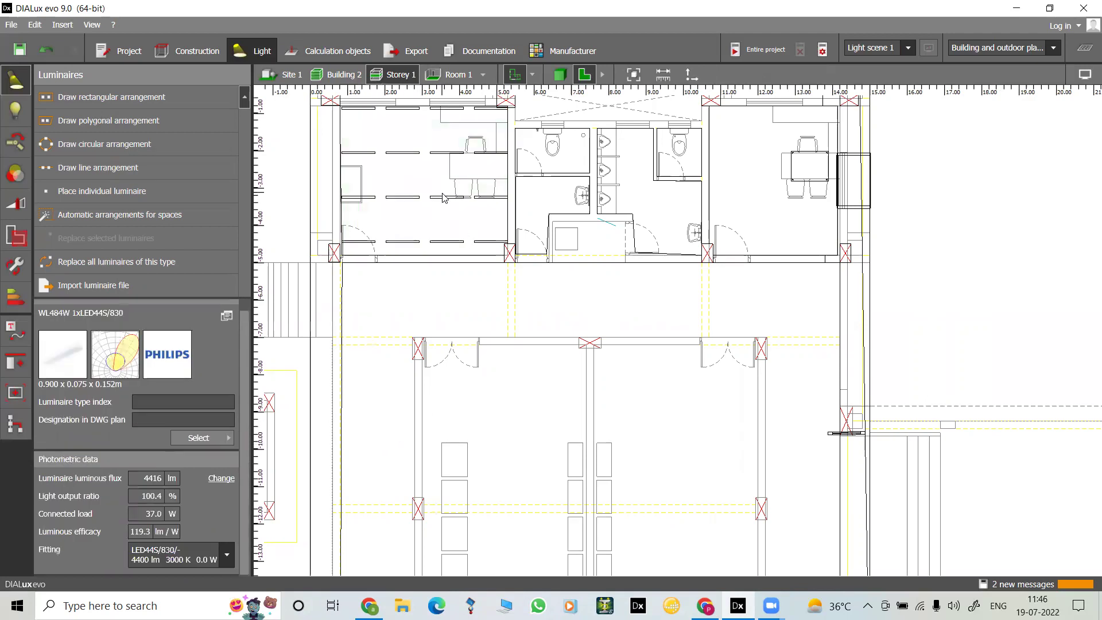
# Step: Draw a horizontal line arrangement of 8 WL484W luminaires along the full length of the upper corridor
pyautogui.scroll(-2, 443, 198)
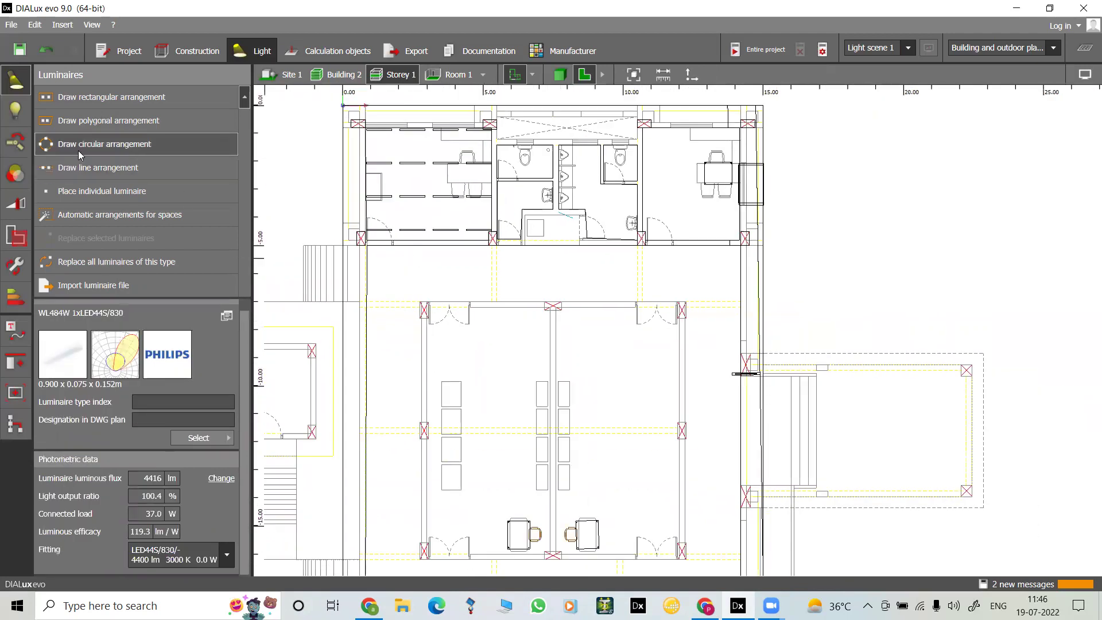
pyautogui.click(115, 169)
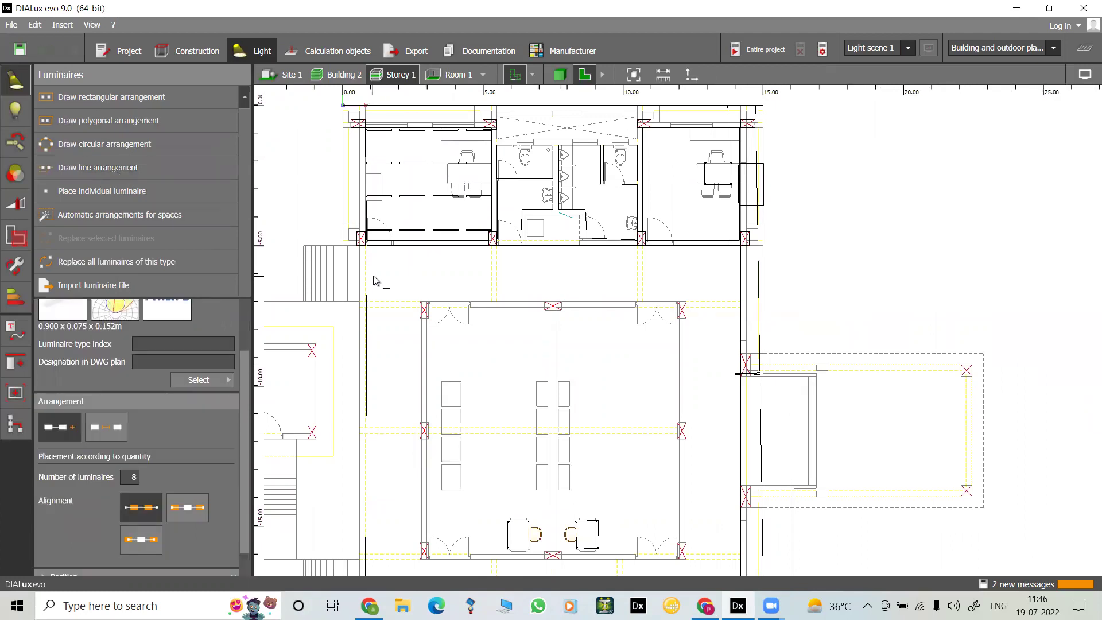
pyautogui.click(367, 274)
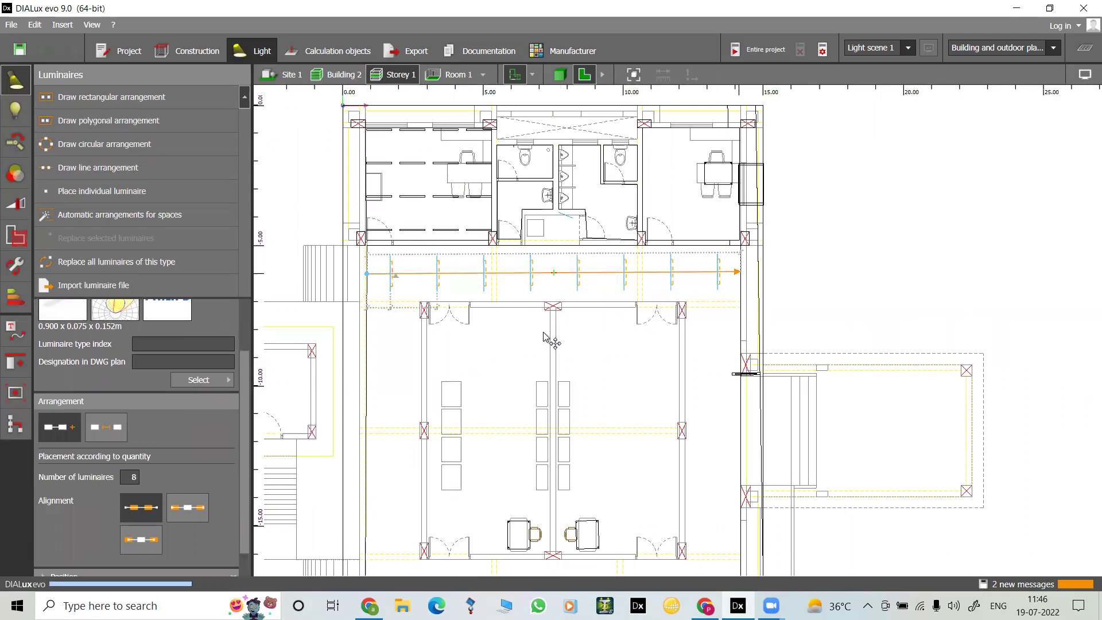
pyautogui.scroll(-2, 402, 264)
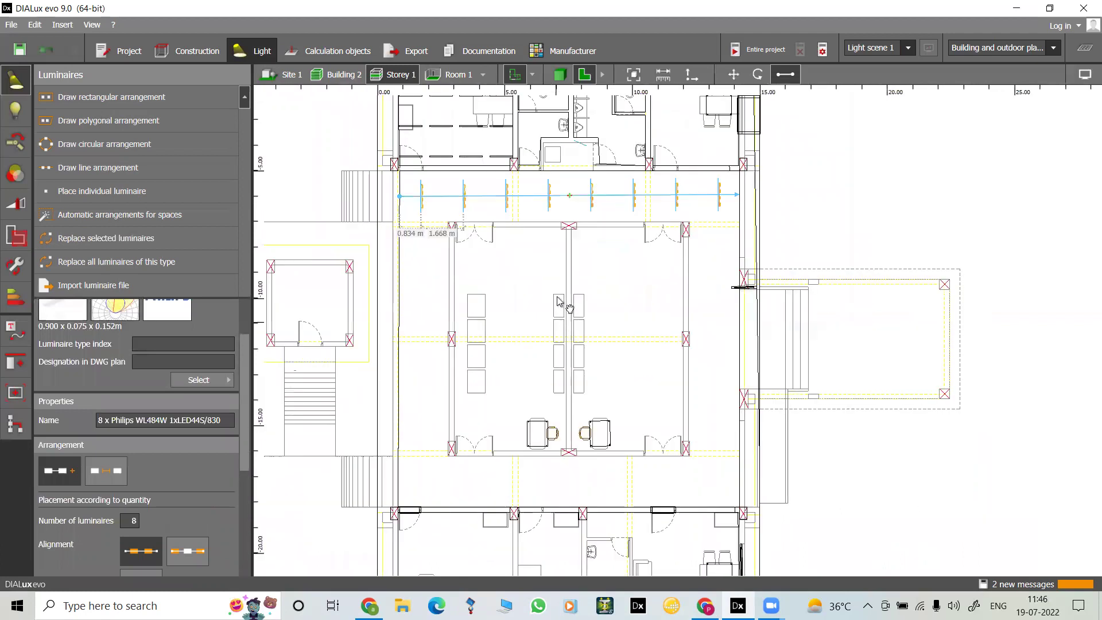
# Step: Draw a horizontal line arrangement of 8 WL484W luminaires along the full length of the lower corridor
pyautogui.click(80, 101)
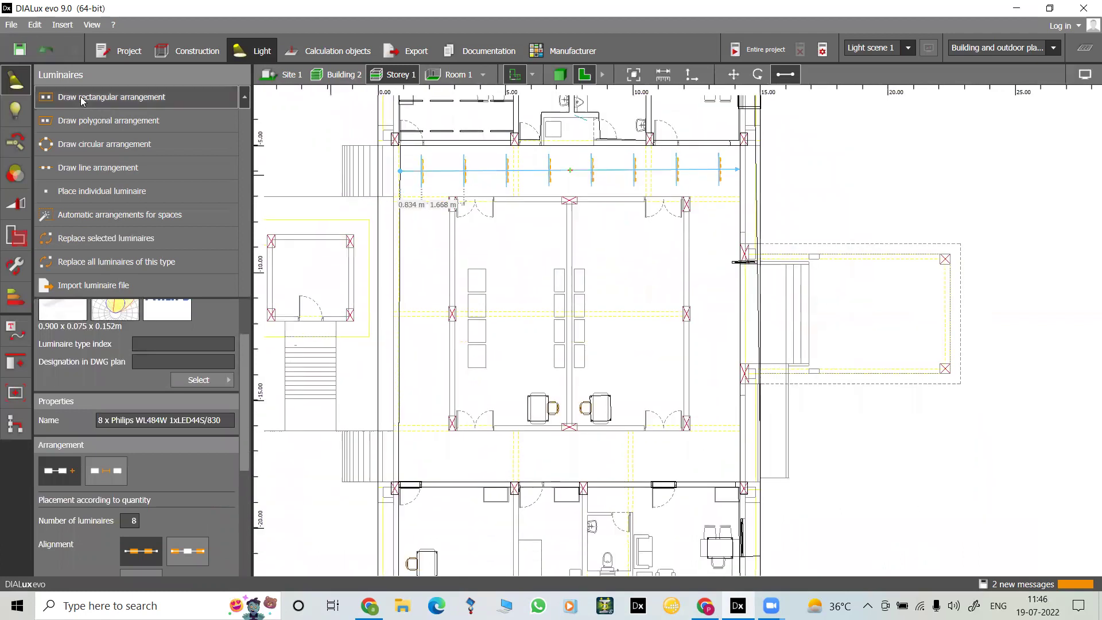
pyautogui.click(92, 166)
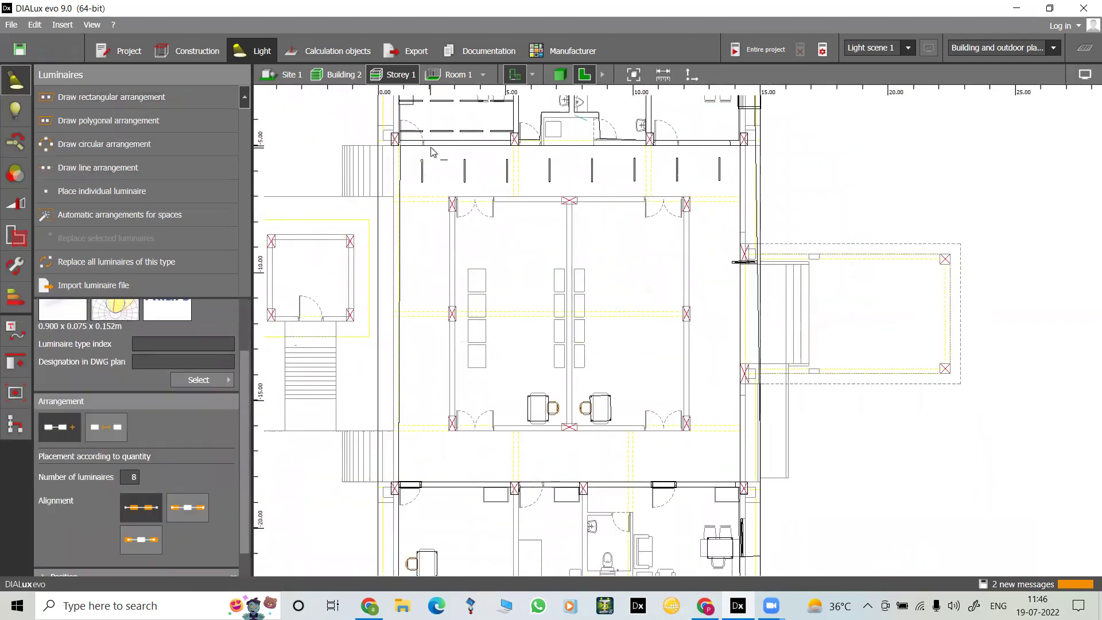
pyautogui.click(398, 453)
pyautogui.click(739, 455)
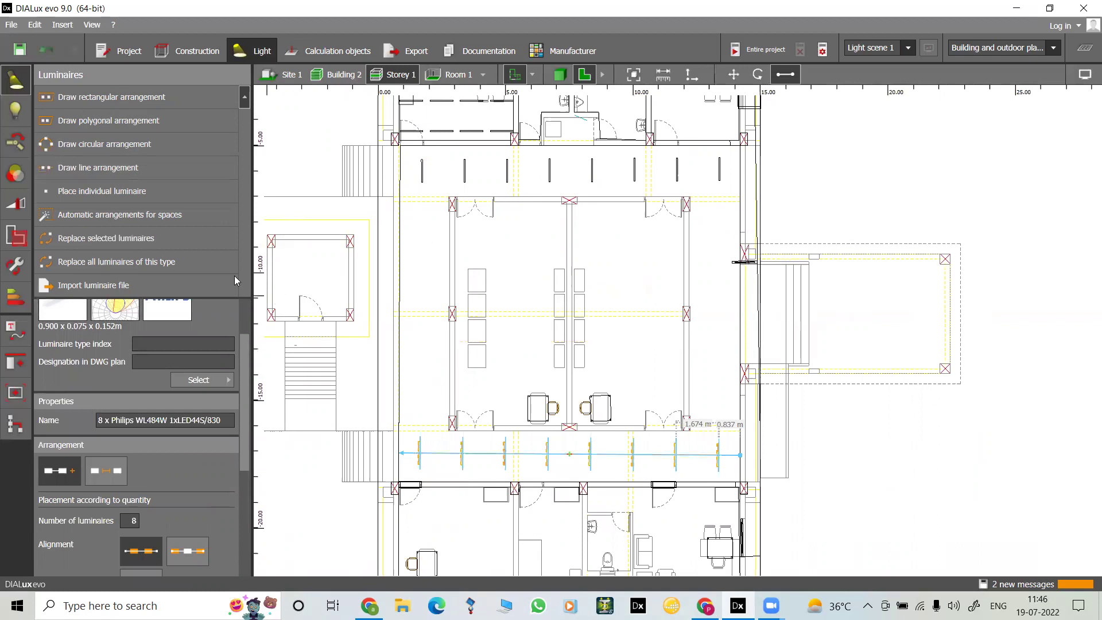
# Step: Draw vertical line arrangements of 8 WL484W luminaires each through the corridors left and right of the two central rooms
pyautogui.click(100, 169)
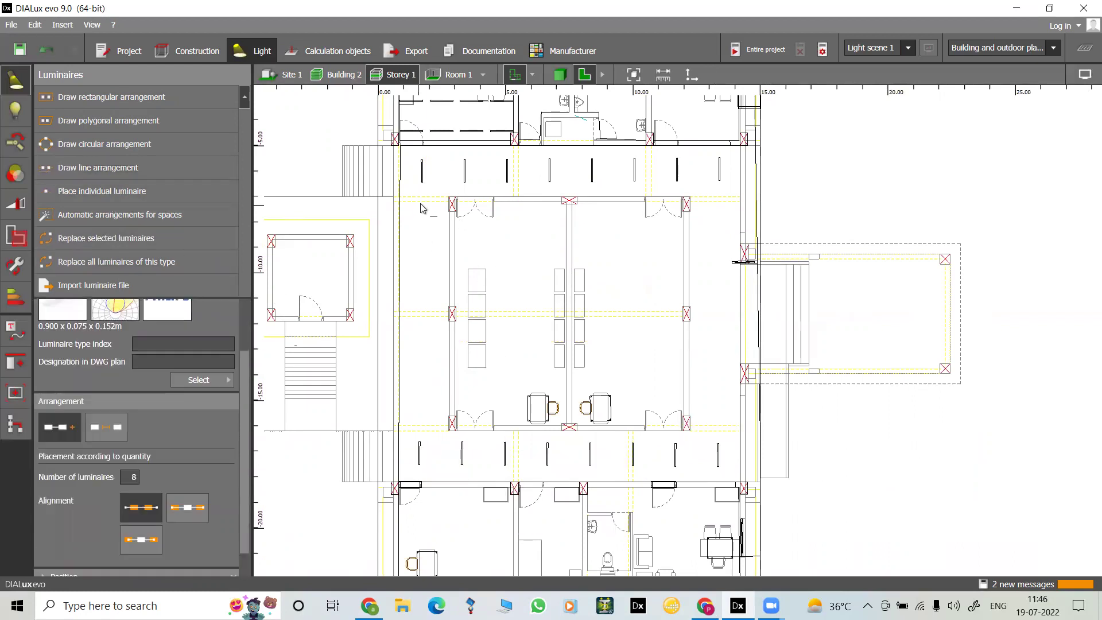
pyautogui.click(420, 202)
pyautogui.click(420, 422)
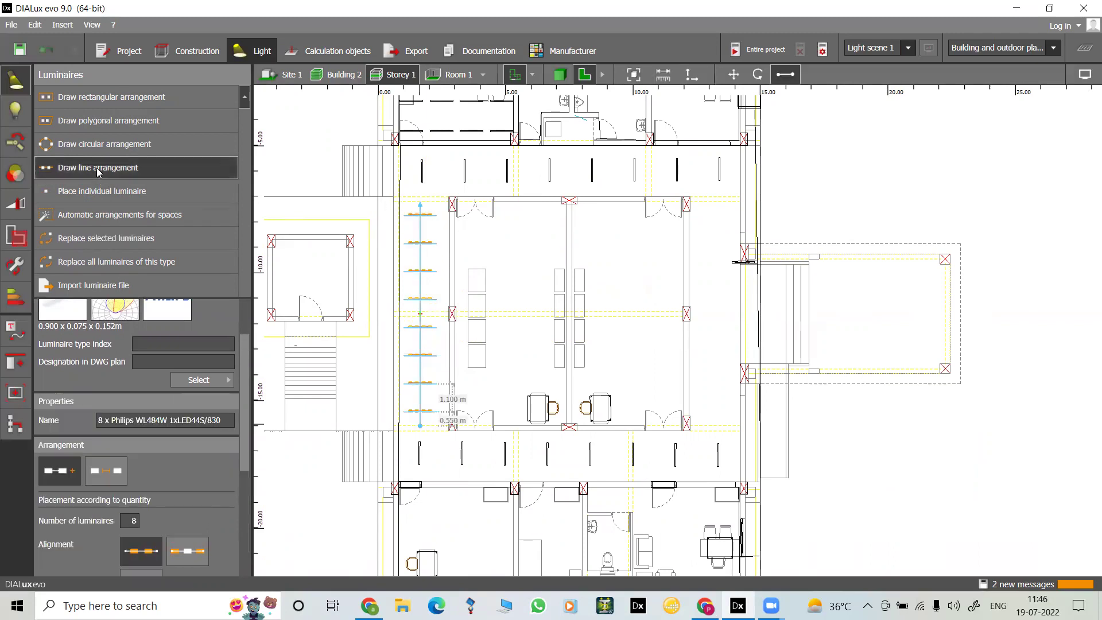
pyautogui.click(712, 201)
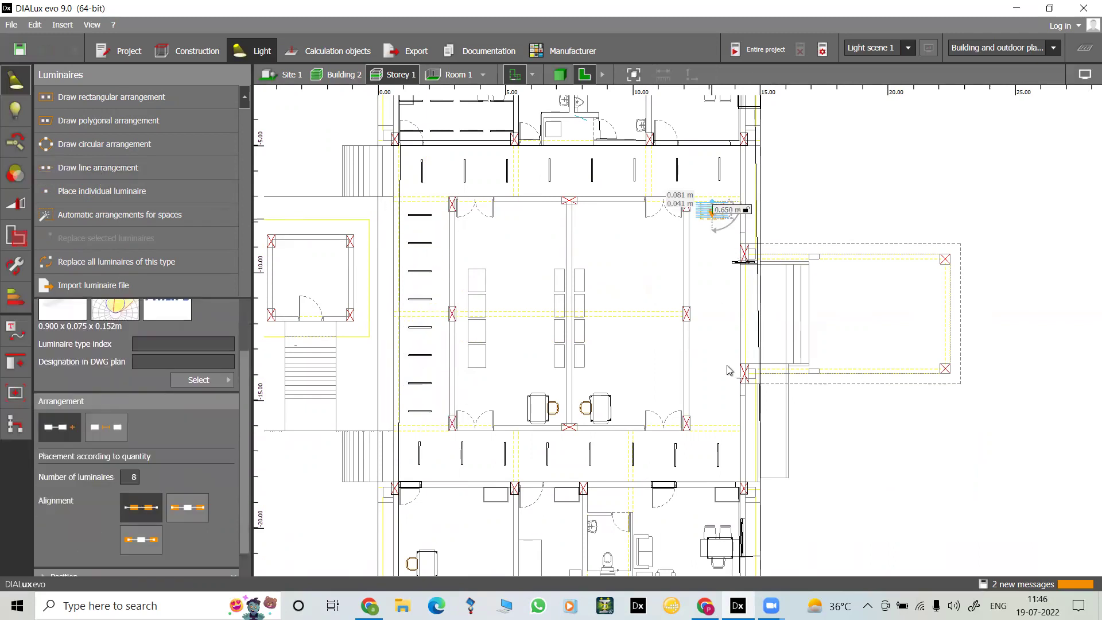
pyautogui.click(716, 422)
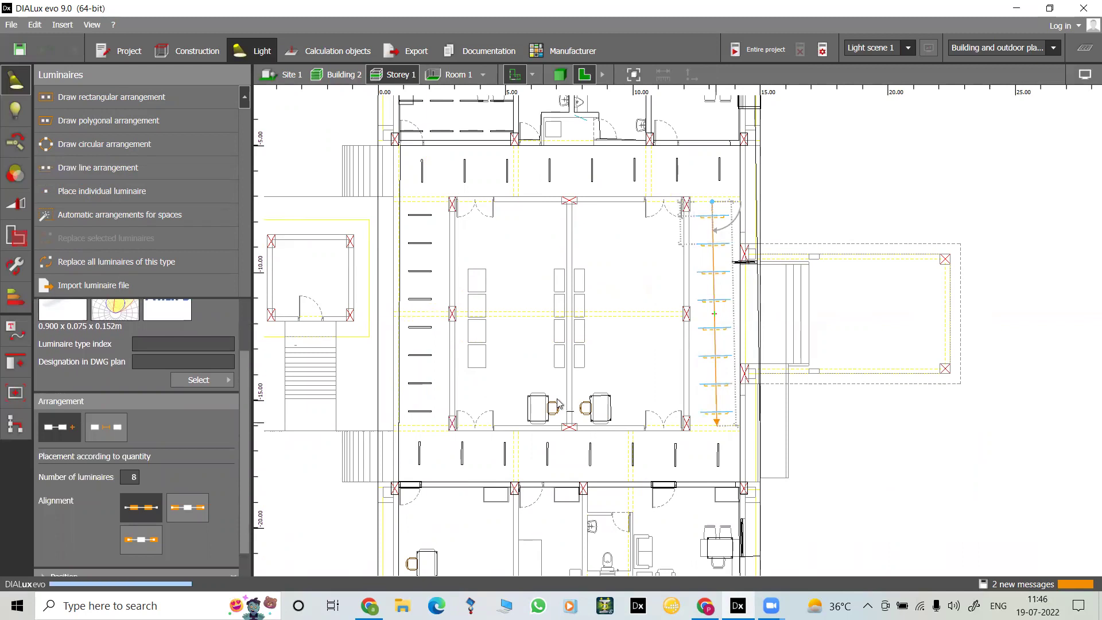
# Step: Draw a rectangular arrangement of WL484W luminaires over the left central room, about 4.3 m by 8.6 m
pyautogui.click(73, 166)
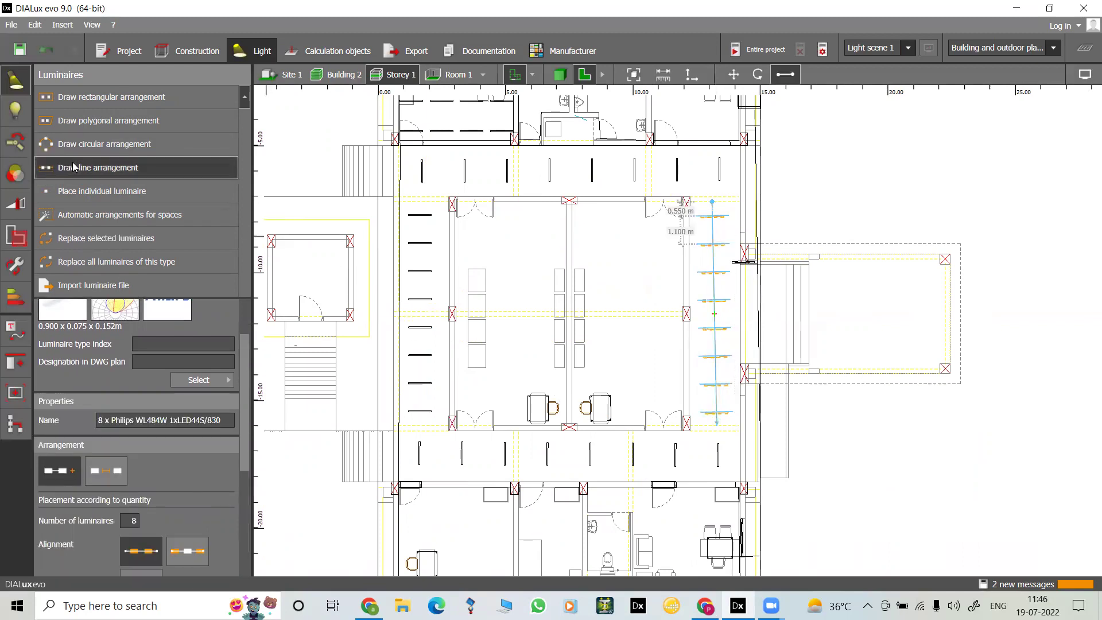
pyautogui.click(508, 211)
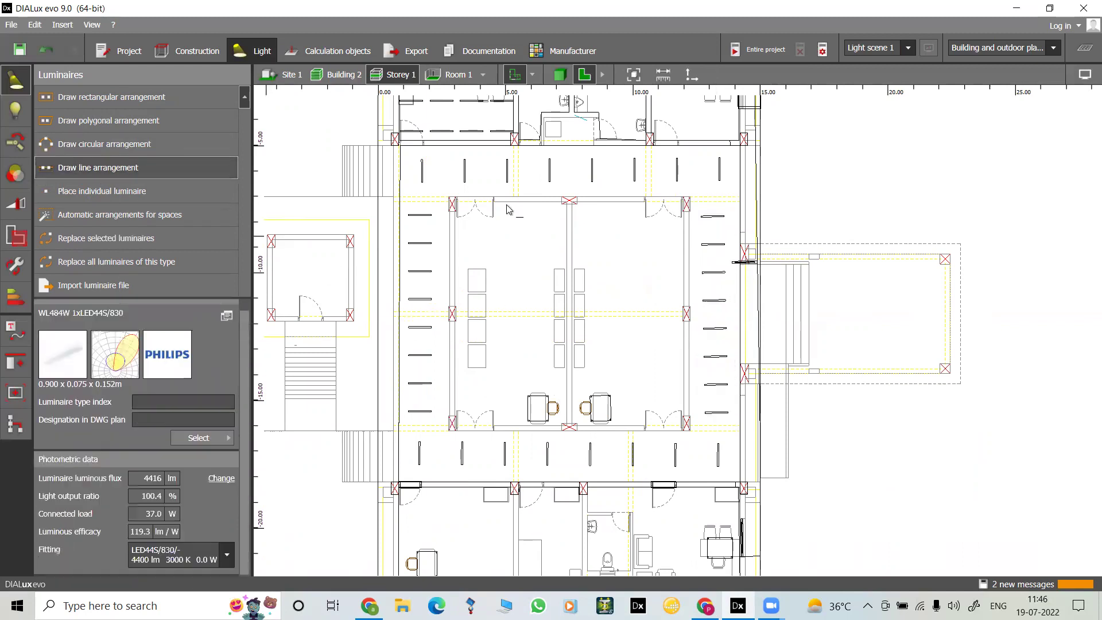
pyautogui.click(58, 97)
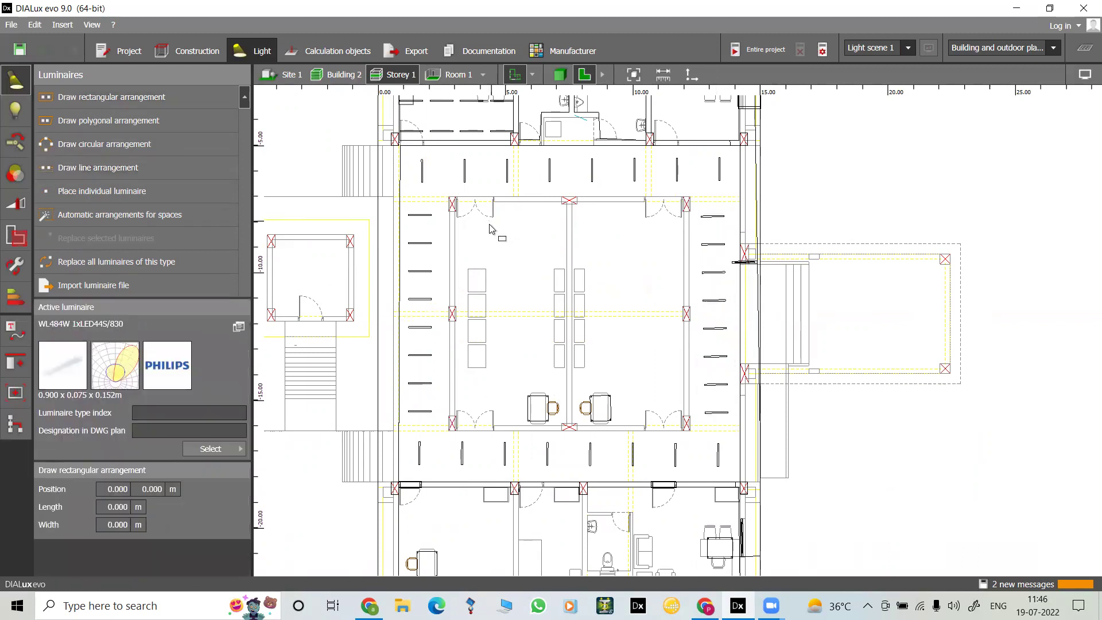
pyautogui.click(457, 202)
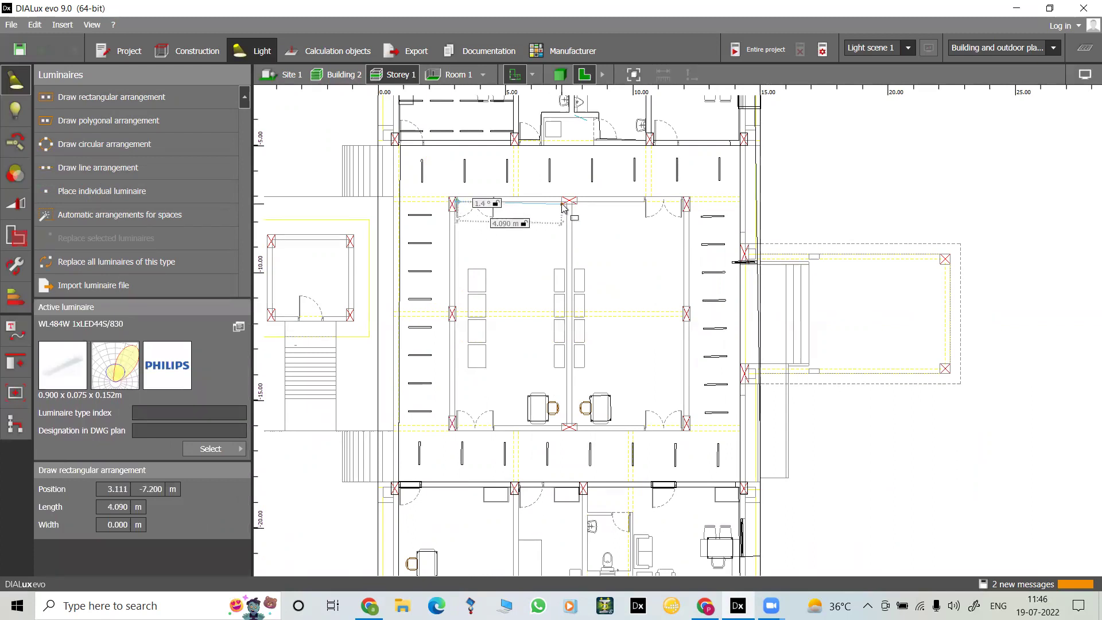
pyautogui.click(567, 201)
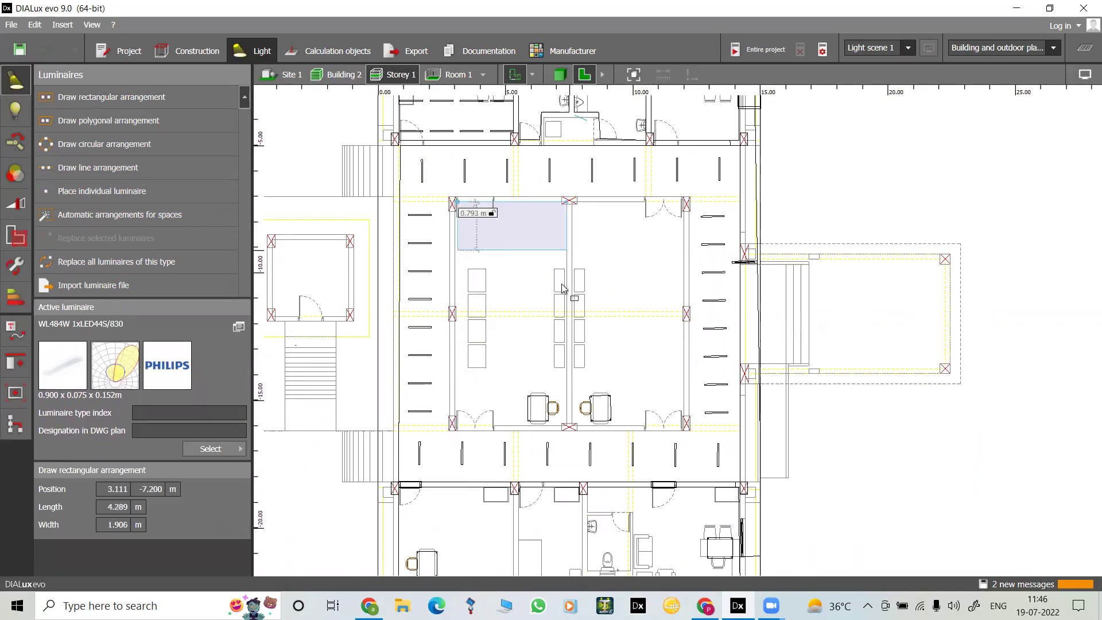
pyautogui.click(457, 423)
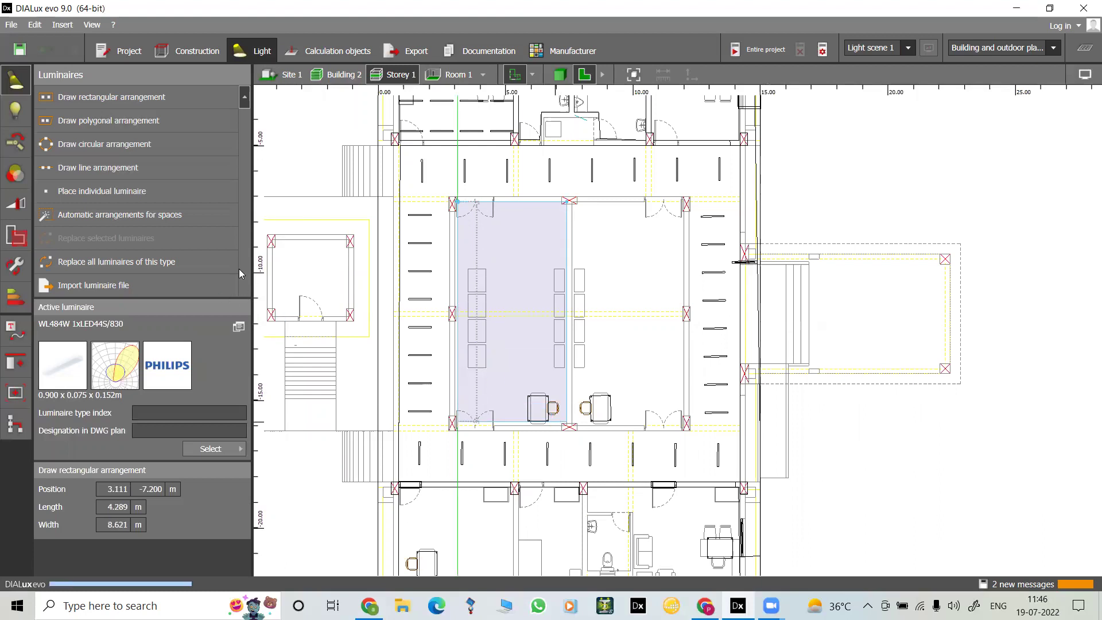
# Step: Draw a rectangular arrangement of WL484W luminaires over the full right central room, about 4.2 m wide, and deselect it
pyautogui.click(106, 99)
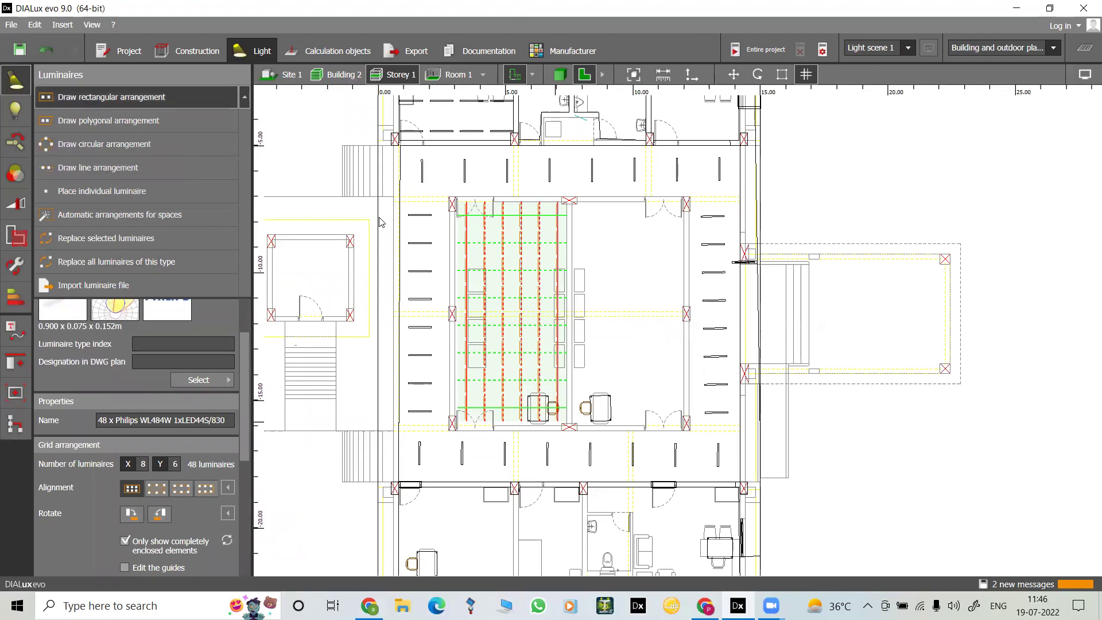
pyautogui.click(576, 202)
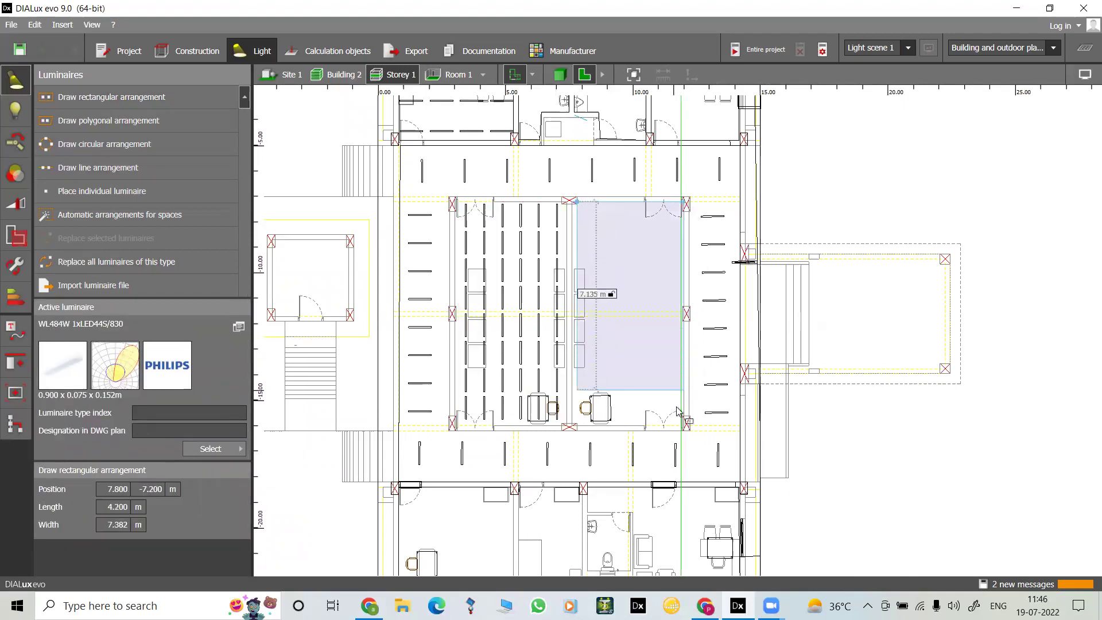
pyautogui.click(681, 425)
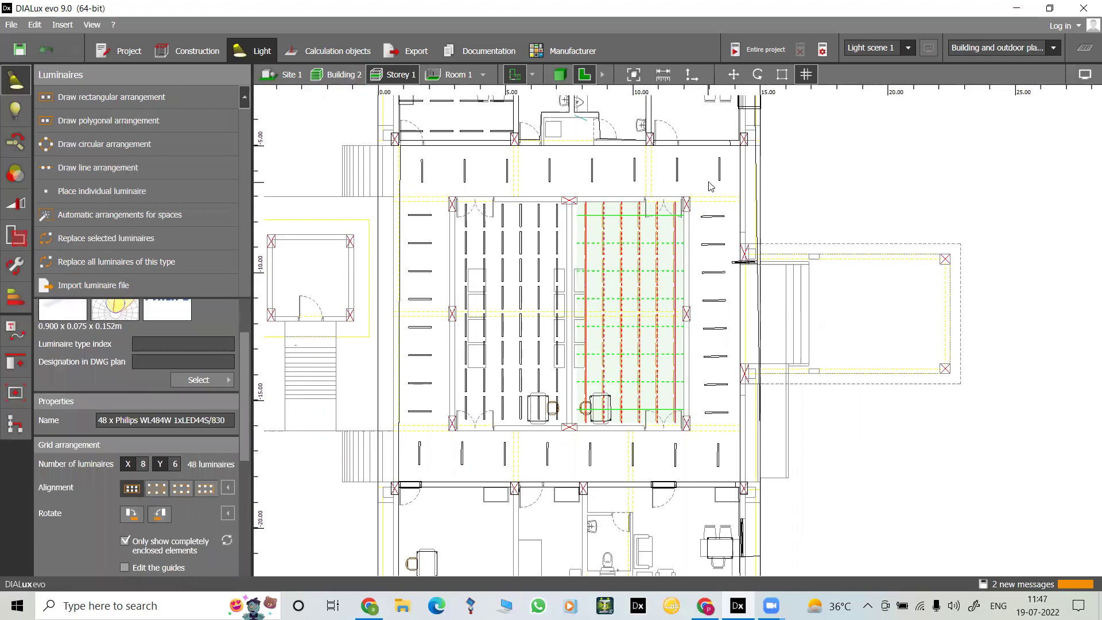
pyautogui.click(383, 219)
# Step: Draw a vertical line arrangement of 8 WL484W luminaires through the left part of the toilet block
pyautogui.moveTo(553, 261); pyautogui.dragTo(515, 350, button='middle')
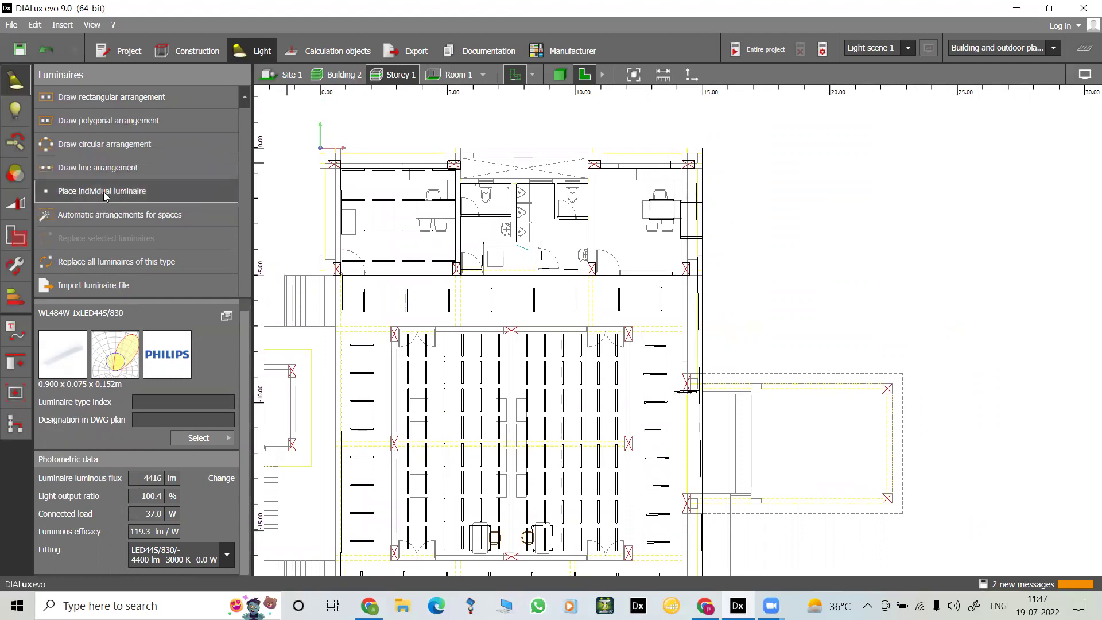
pyautogui.click(103, 169)
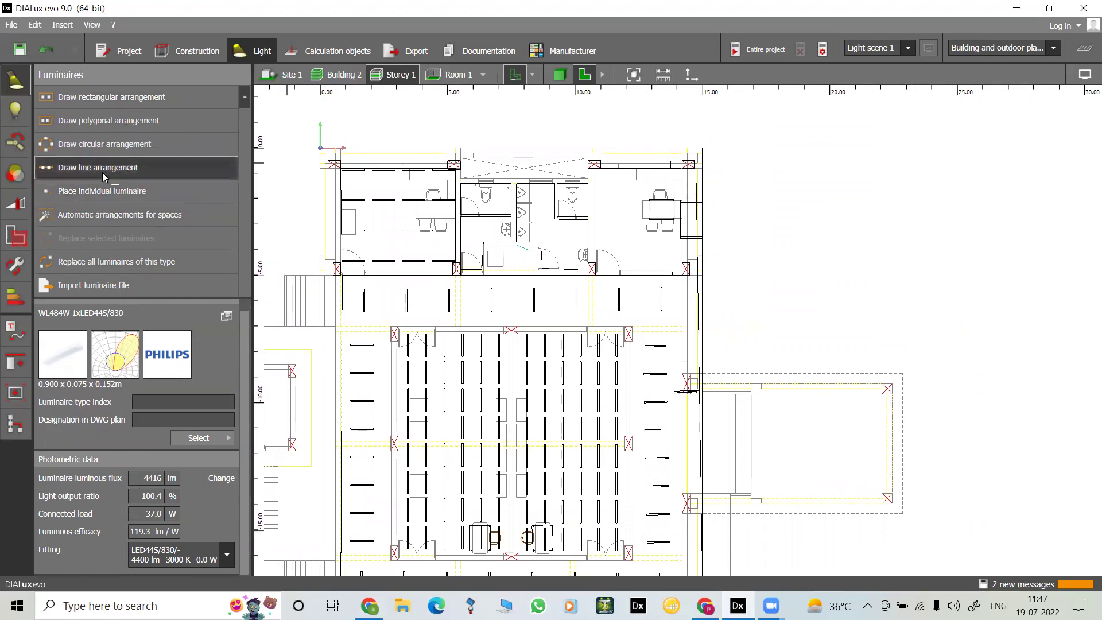
pyautogui.click(471, 269)
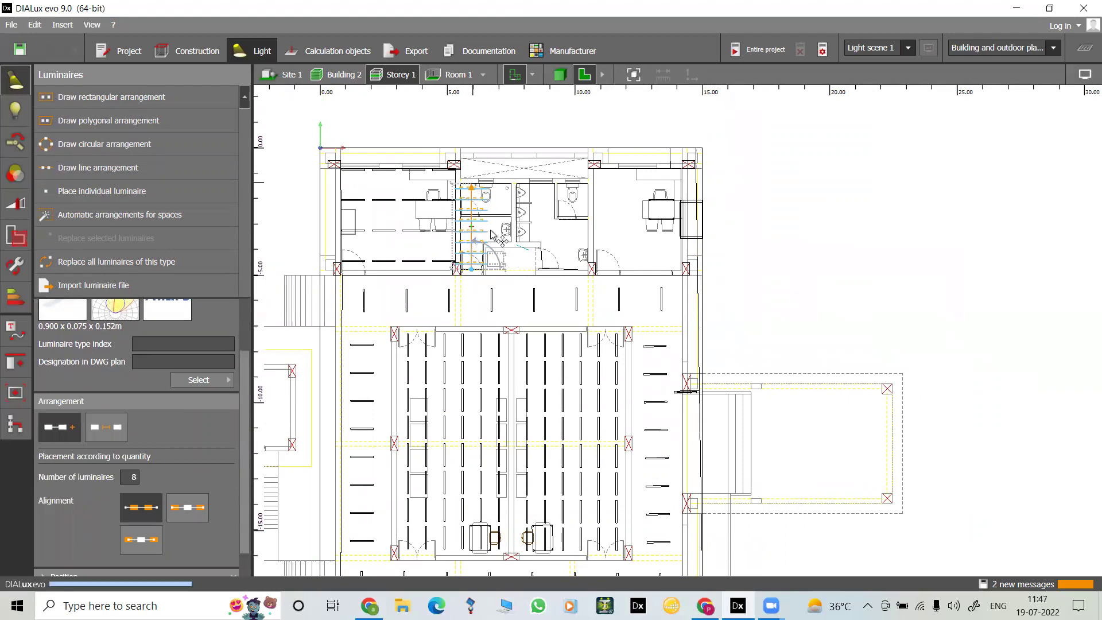
# Step: Finish the left toilet line and draw a vertical line arrangement of 8 WL484W luminaires, about 3.4 m long, through the toilet block's right part
pyautogui.click(473, 186)
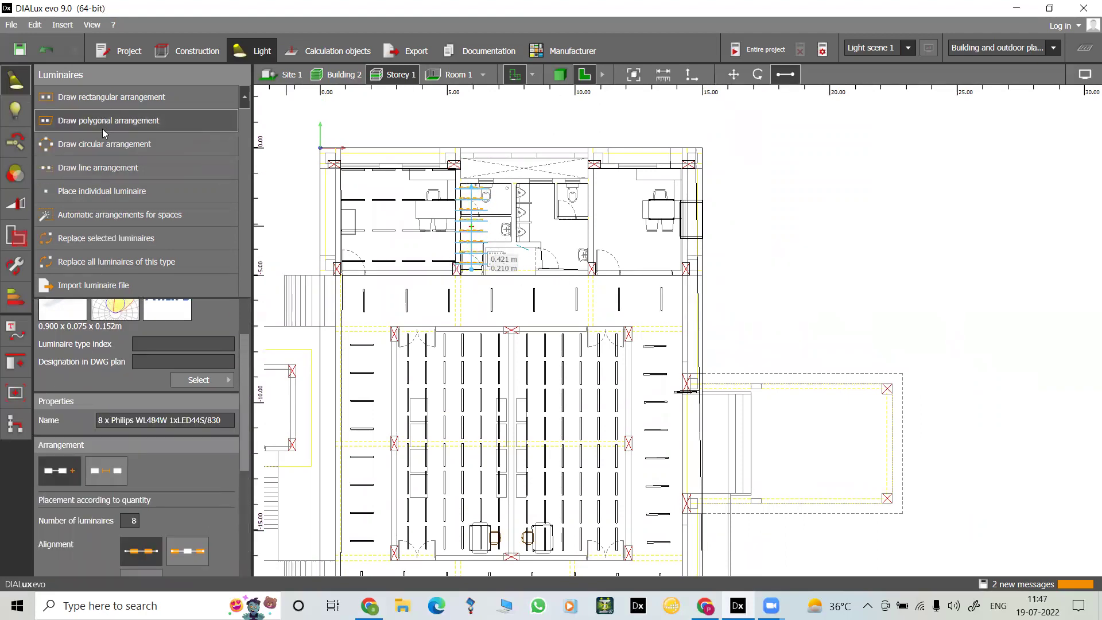
pyautogui.click(104, 172)
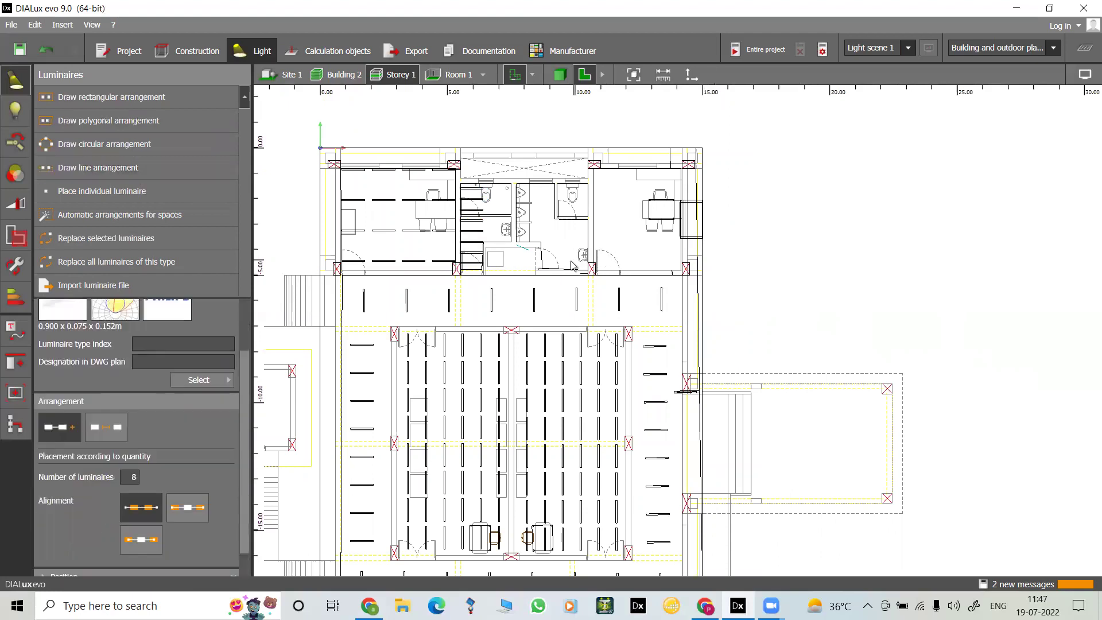
pyautogui.click(553, 269)
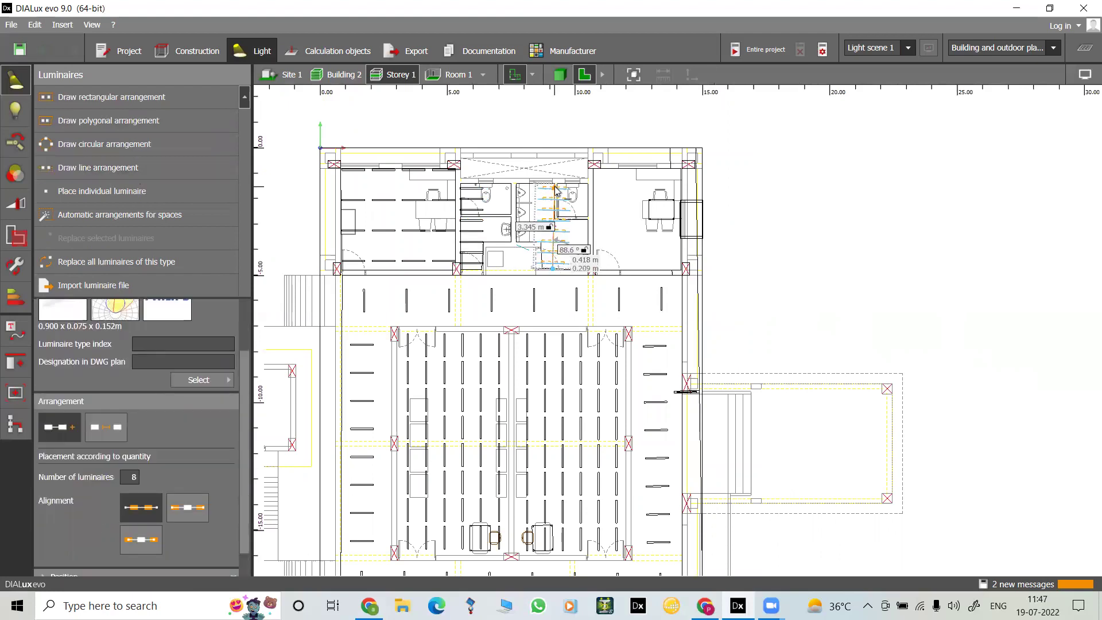
pyautogui.click(553, 184)
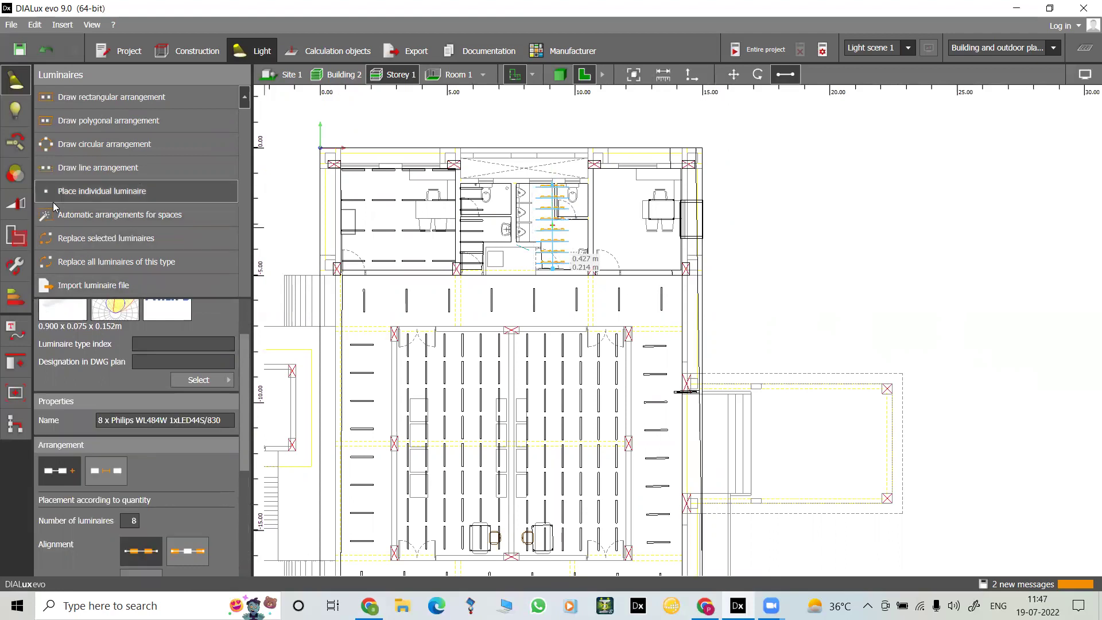
# Step: Draw a vertical line arrangement of 8 WL484W luminaires, about 4.1 m long, through the upper right office
pyautogui.click(87, 167)
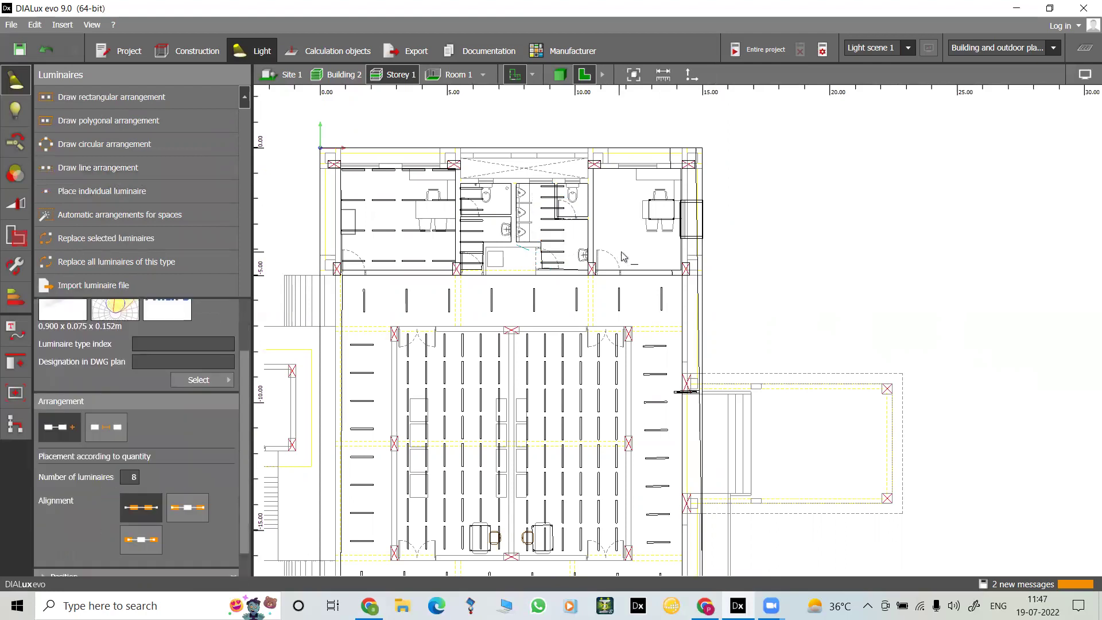
pyautogui.click(631, 270)
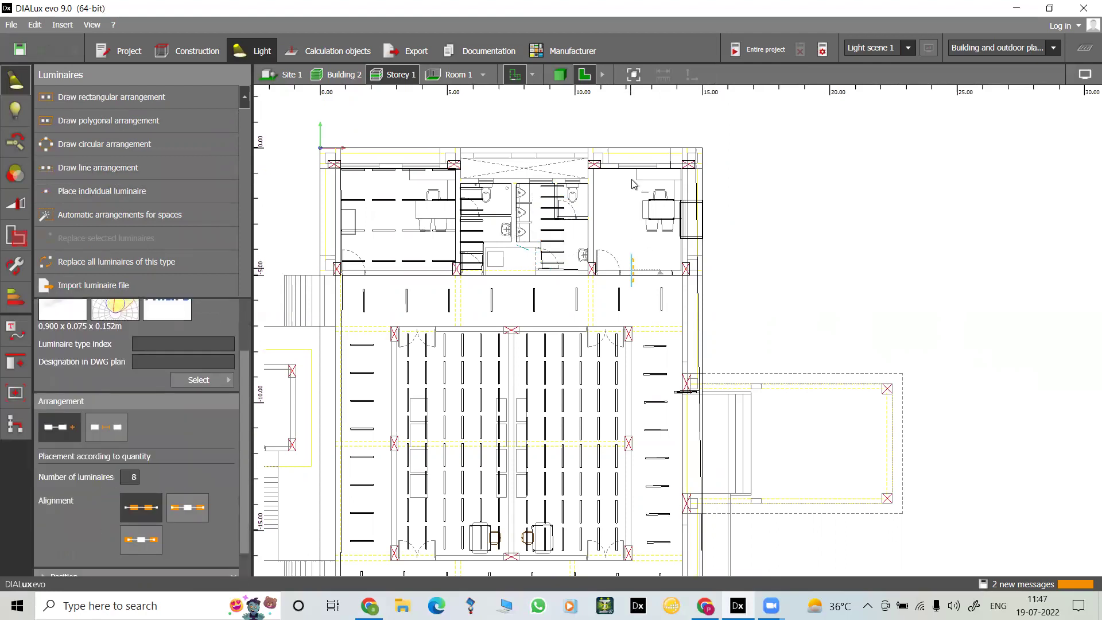
pyautogui.click(631, 171)
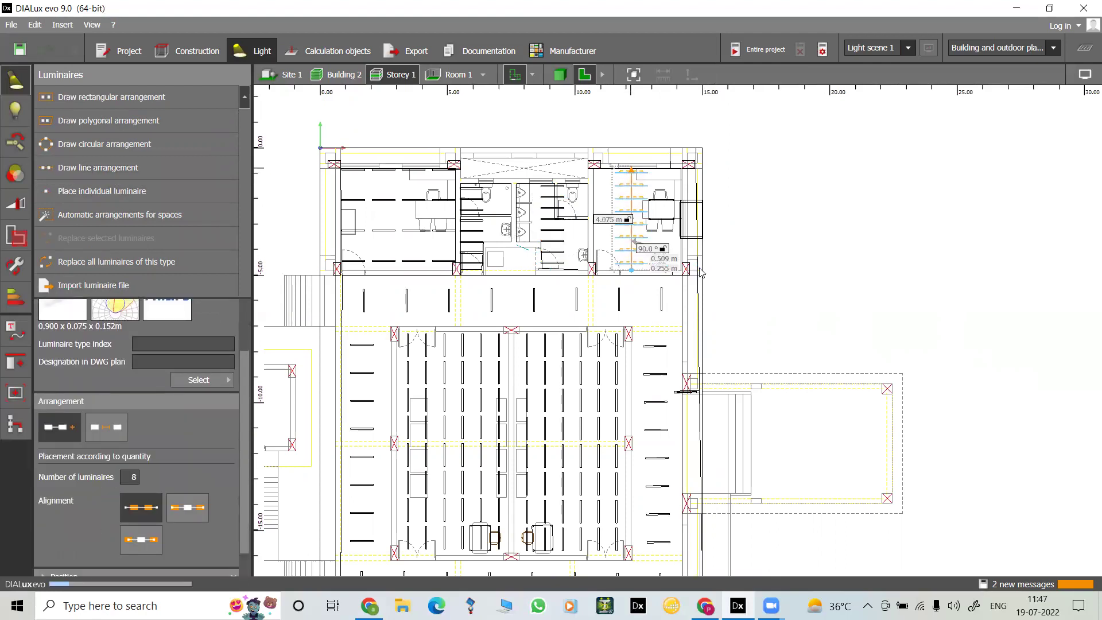
# Step: Draw a horizontal line arrangement of 8 WL484W luminaires, about 13.4 m long, across the row of rooms at the plan's lower end
pyautogui.scroll(-3, 673, 337)
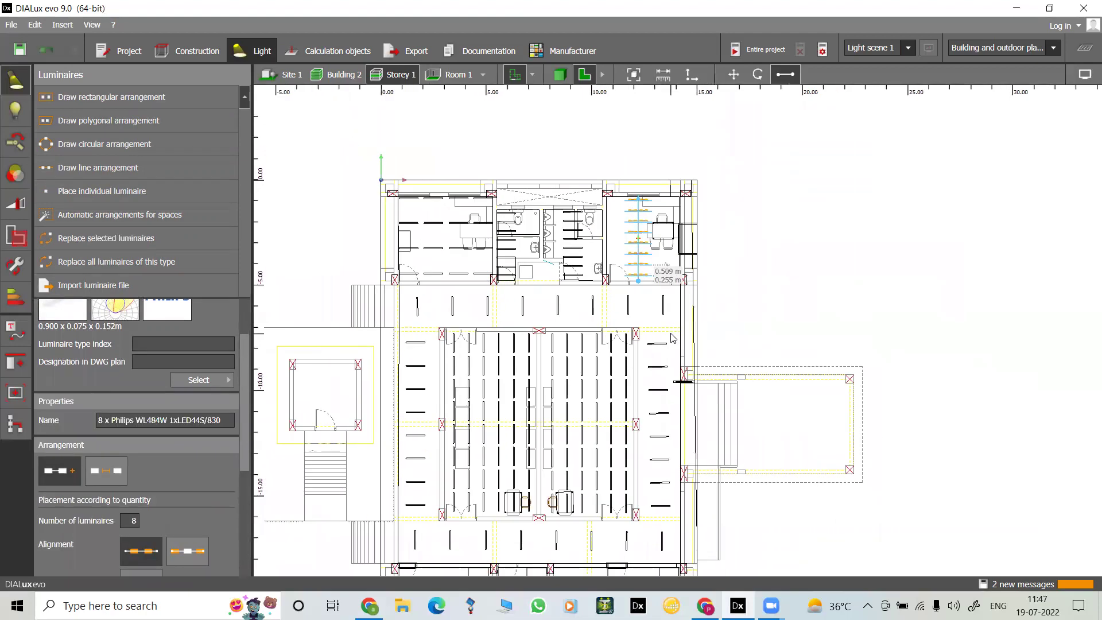
pyautogui.moveTo(365, 405); pyautogui.dragTo(346, 156, button='right')
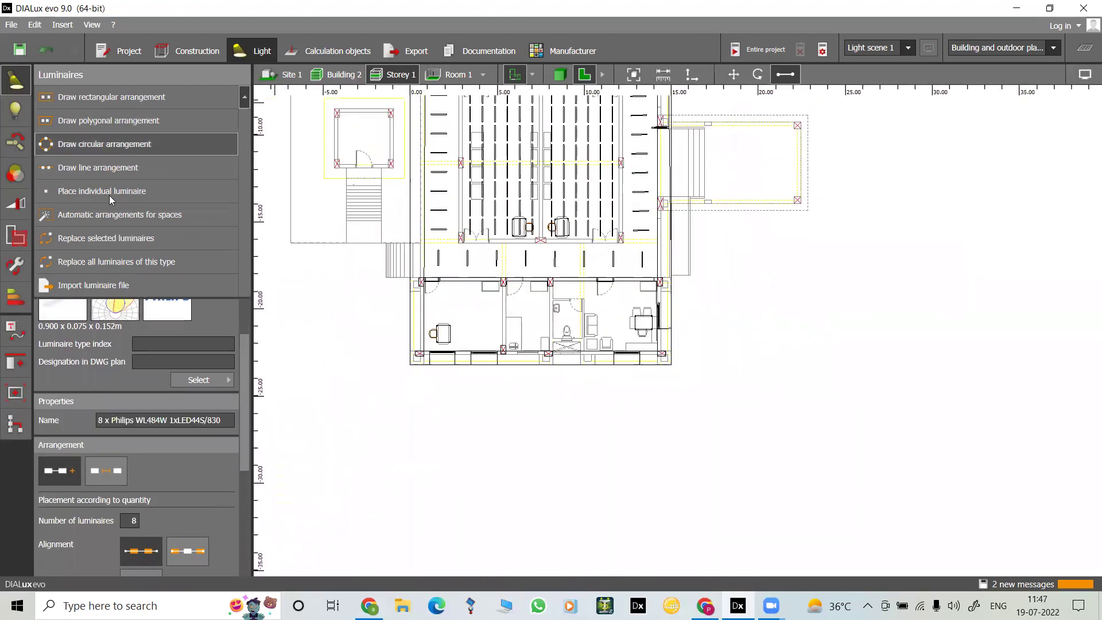
pyautogui.click(119, 174)
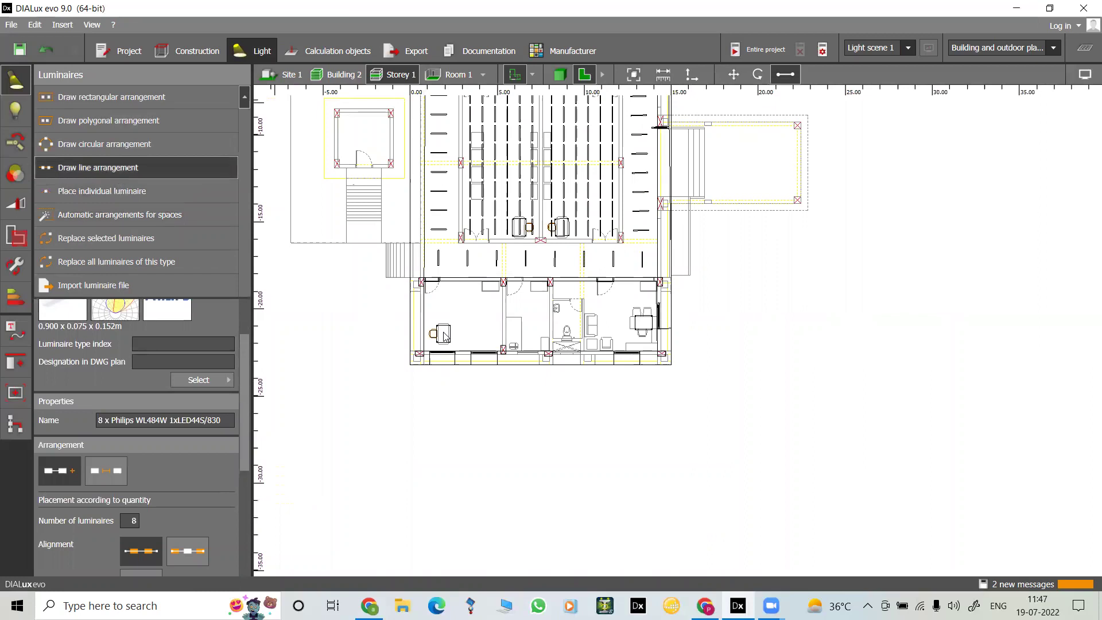
pyautogui.click(425, 314)
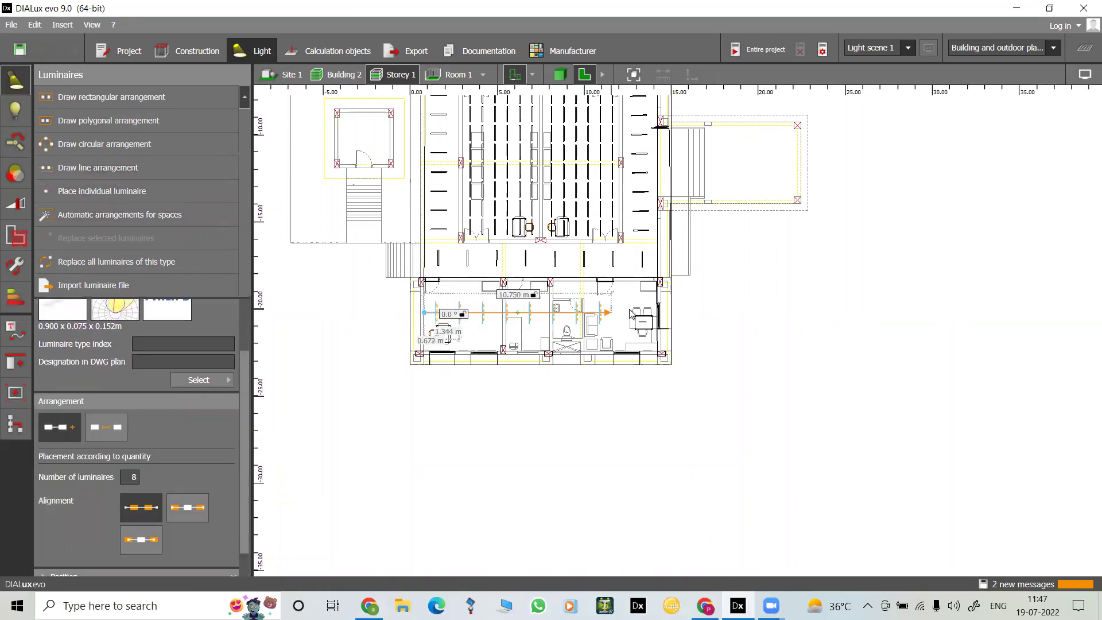
pyautogui.click(657, 314)
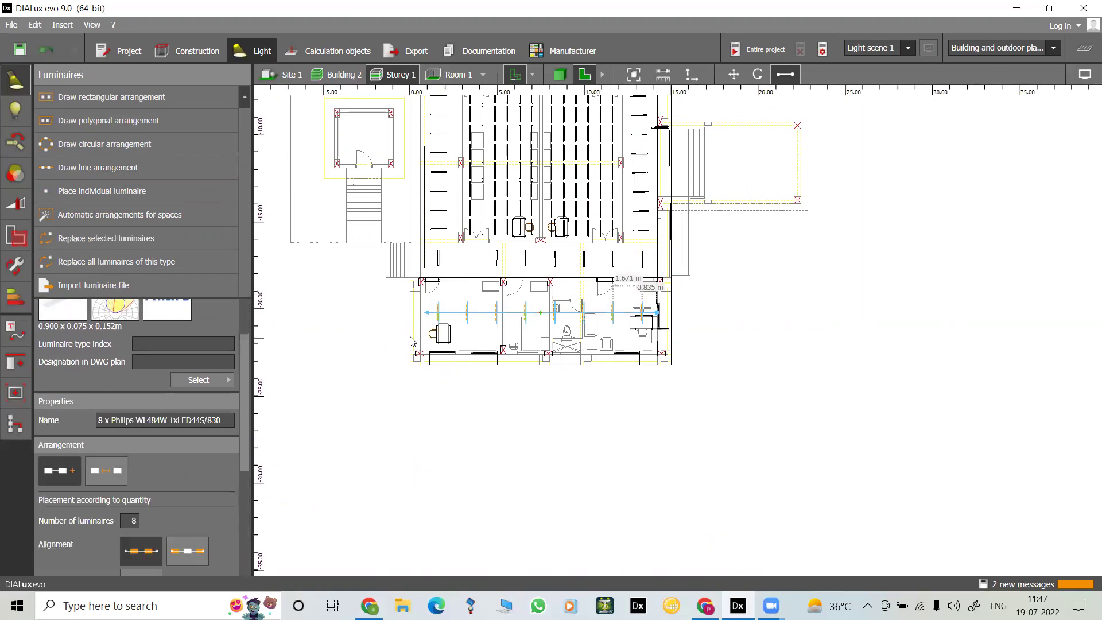
# Step: Examine the position and arrangement properties of the lower rooms' luminaire line and the left corridor's line
pyautogui.scroll(-3, 500, 225)
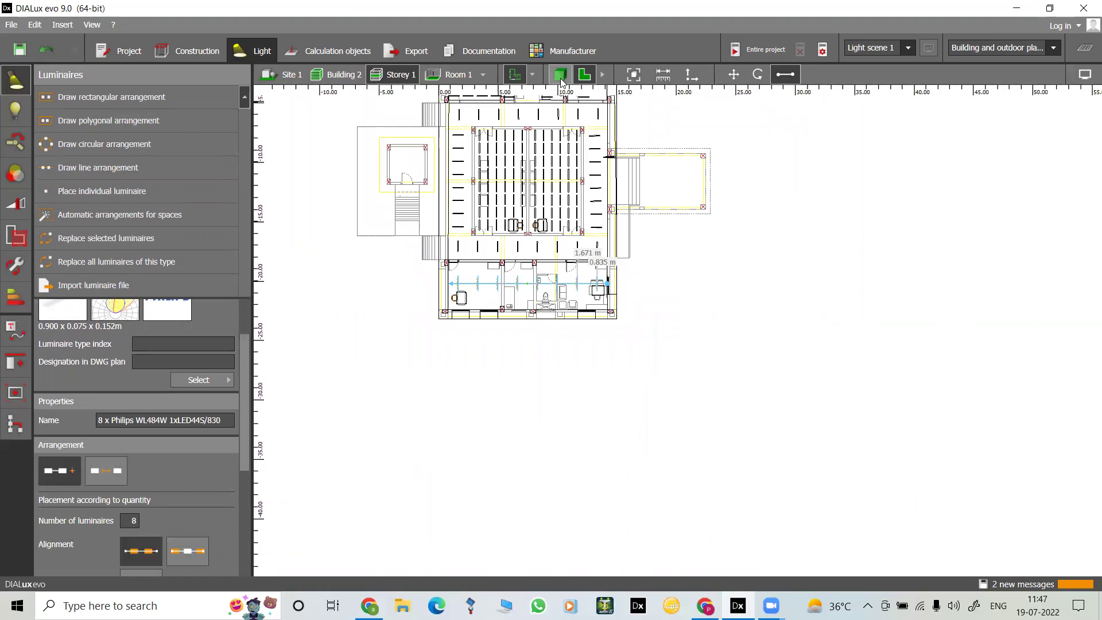
pyautogui.scroll(-2, 111, 507)
pyautogui.scroll(-1, 111, 508)
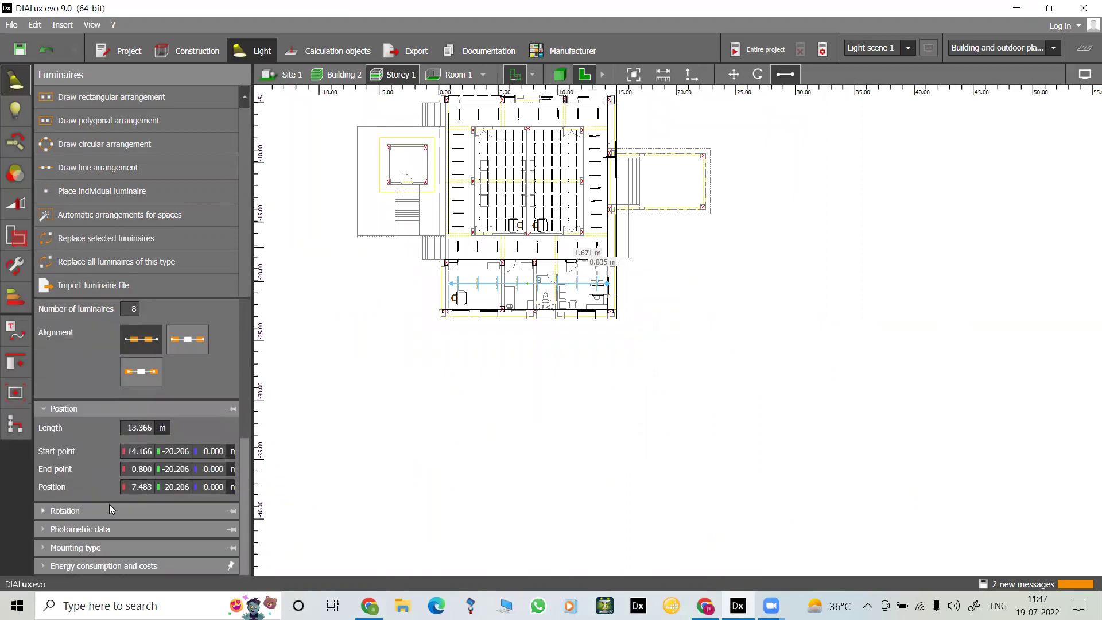
pyautogui.click(166, 486)
pyautogui.scroll(2, 135, 401)
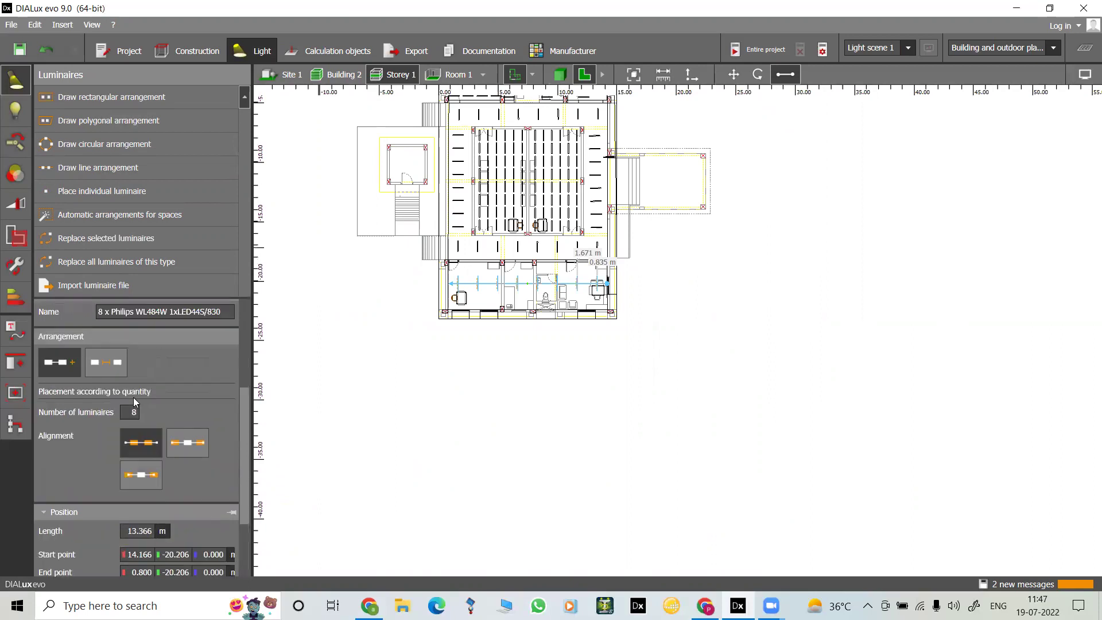
pyautogui.scroll(-2, 135, 402)
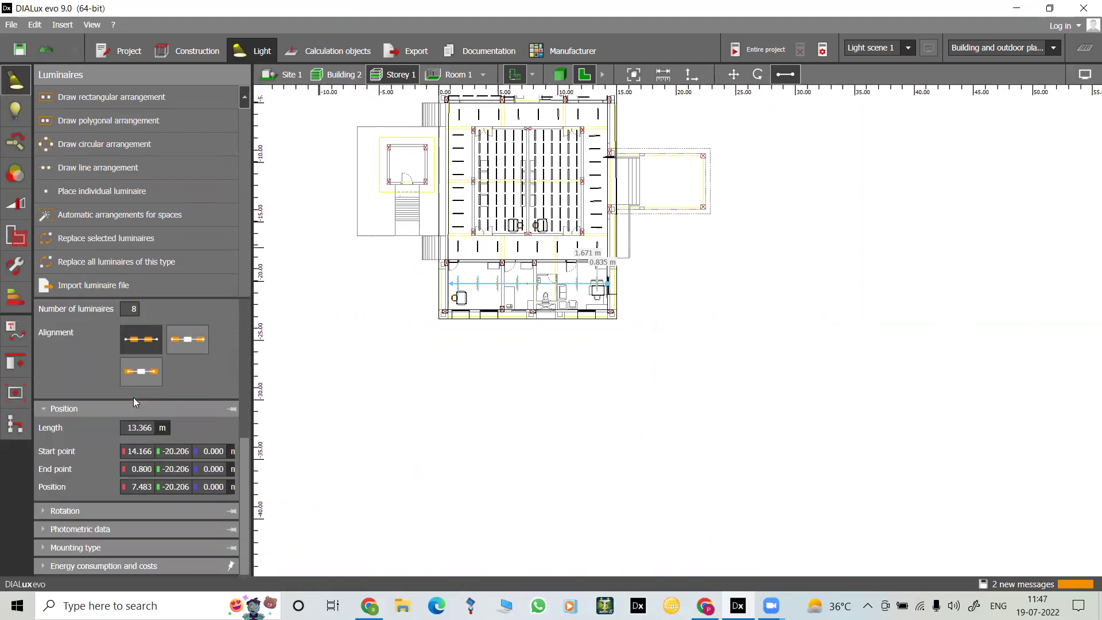
pyautogui.click(459, 216)
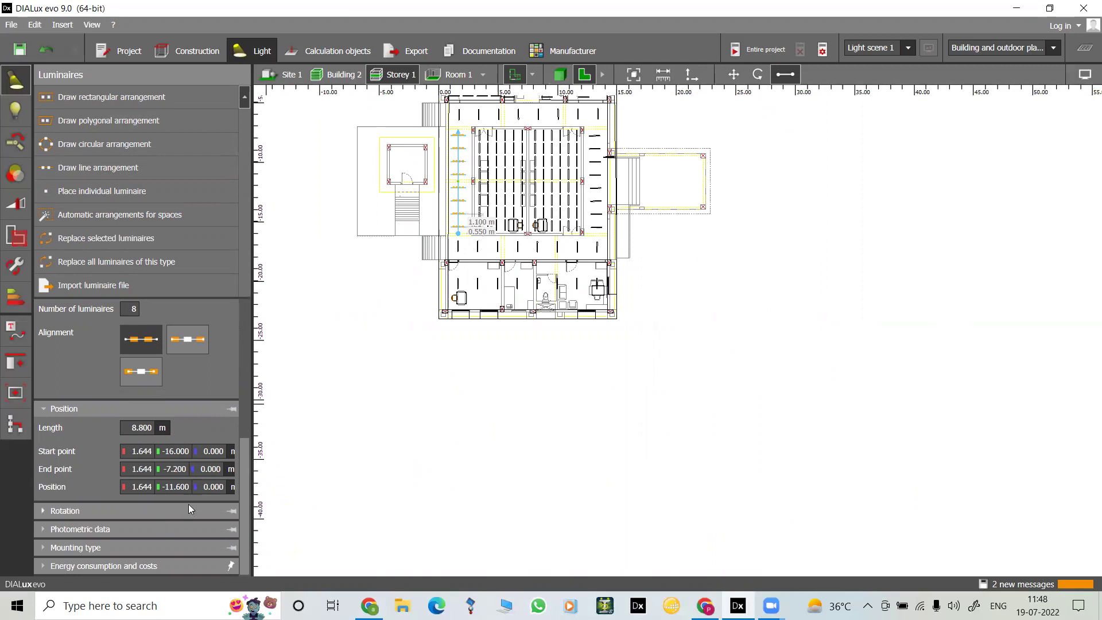
pyautogui.scroll(6, 161, 398)
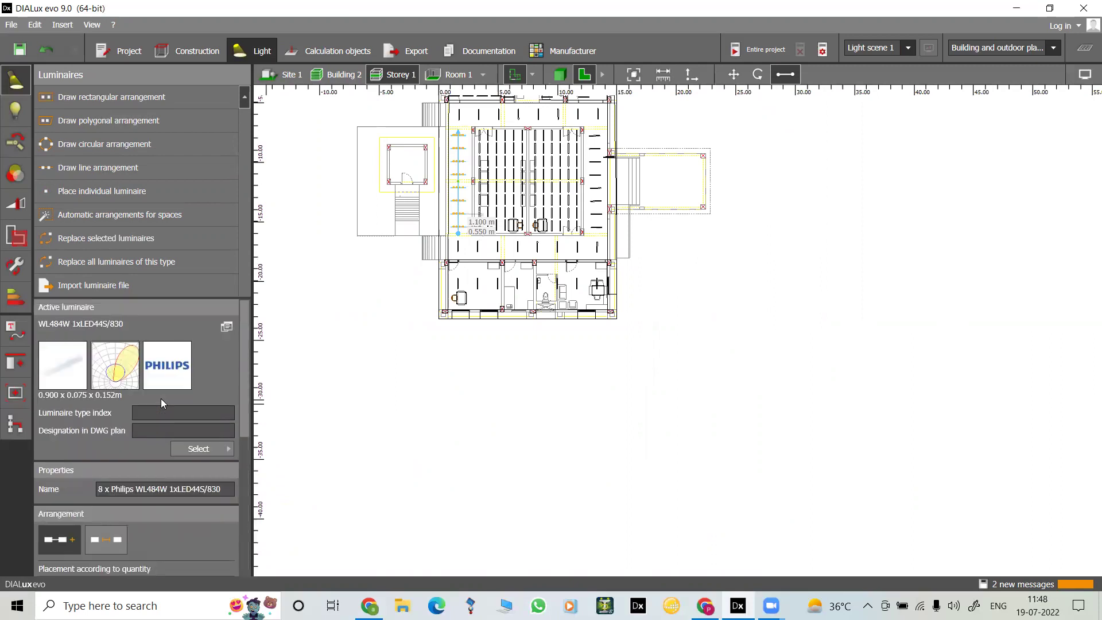
pyautogui.scroll(-5, 144, 426)
pyautogui.scroll(-1, 140, 429)
pyautogui.click(140, 430)
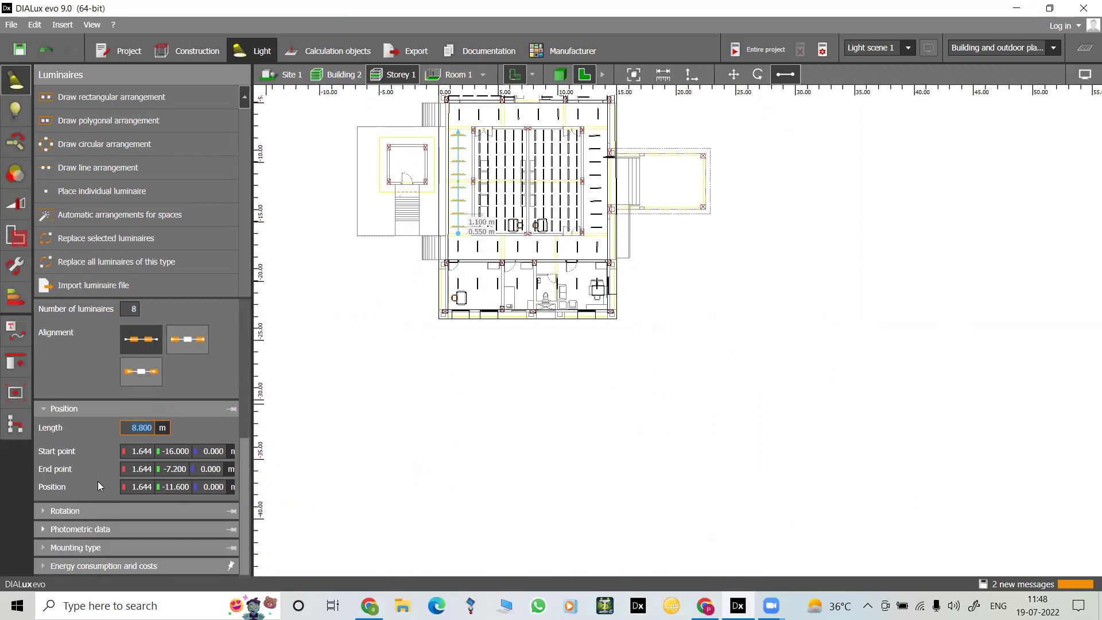
pyautogui.scroll(6, 100, 486)
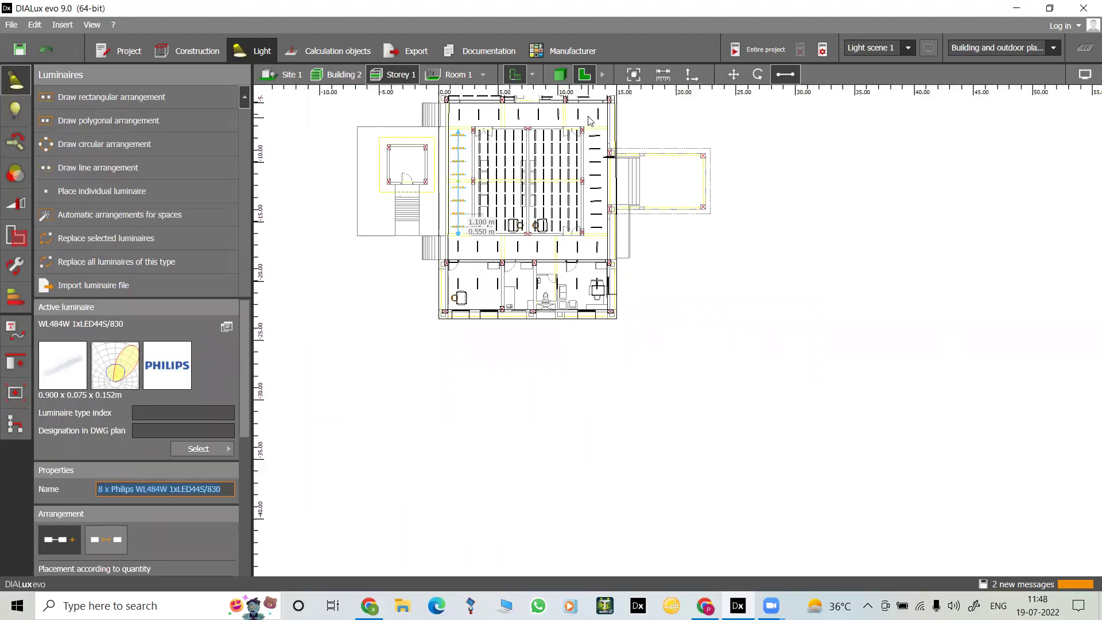
# Step: Switch to the 3D view and examine the mounting height of the luminaires in the row of rooms at the plan's lower end
pyautogui.click(559, 74)
pyautogui.click(708, 321)
pyautogui.moveTo(729, 249); pyautogui.dragTo(628, 274)
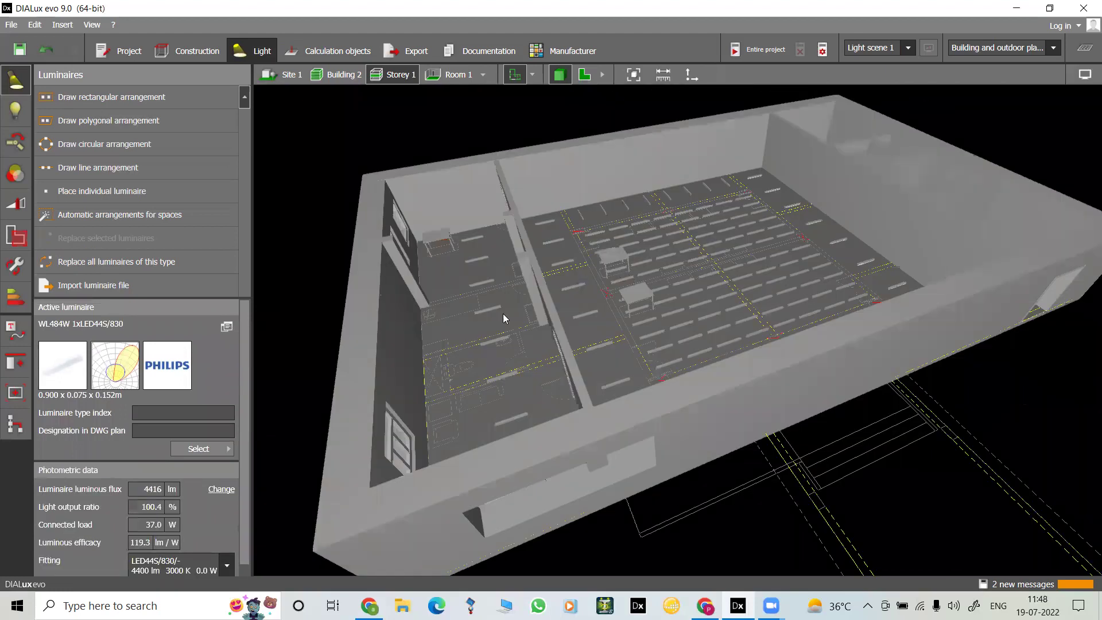
pyautogui.scroll(5, 485, 318)
pyautogui.moveTo(543, 485); pyautogui.dragTo(549, 450)
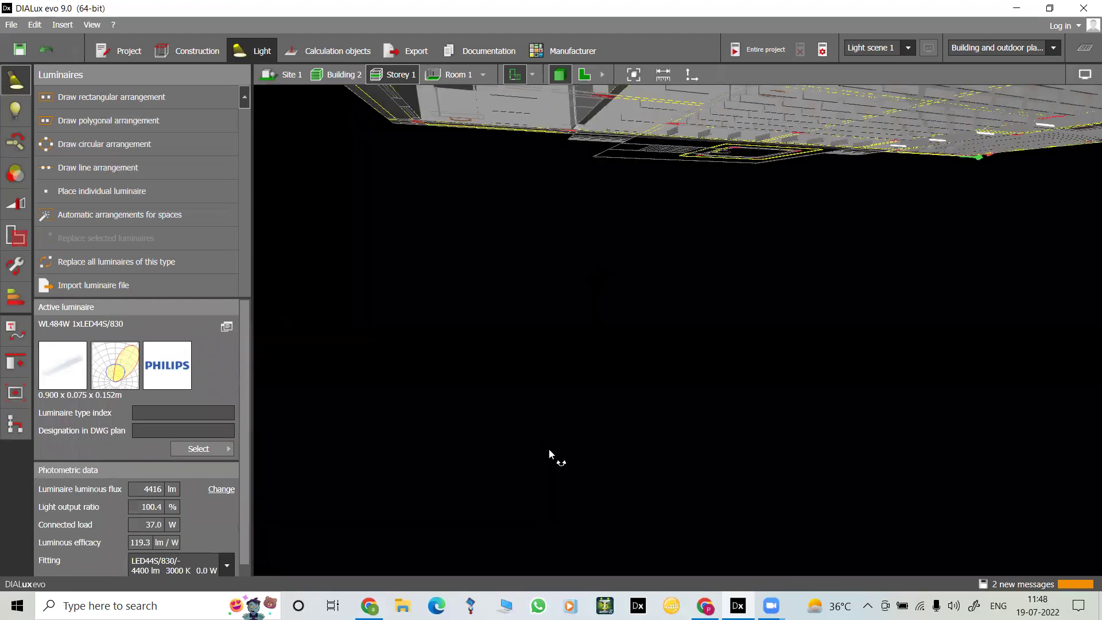
pyautogui.scroll(-5, 608, 268)
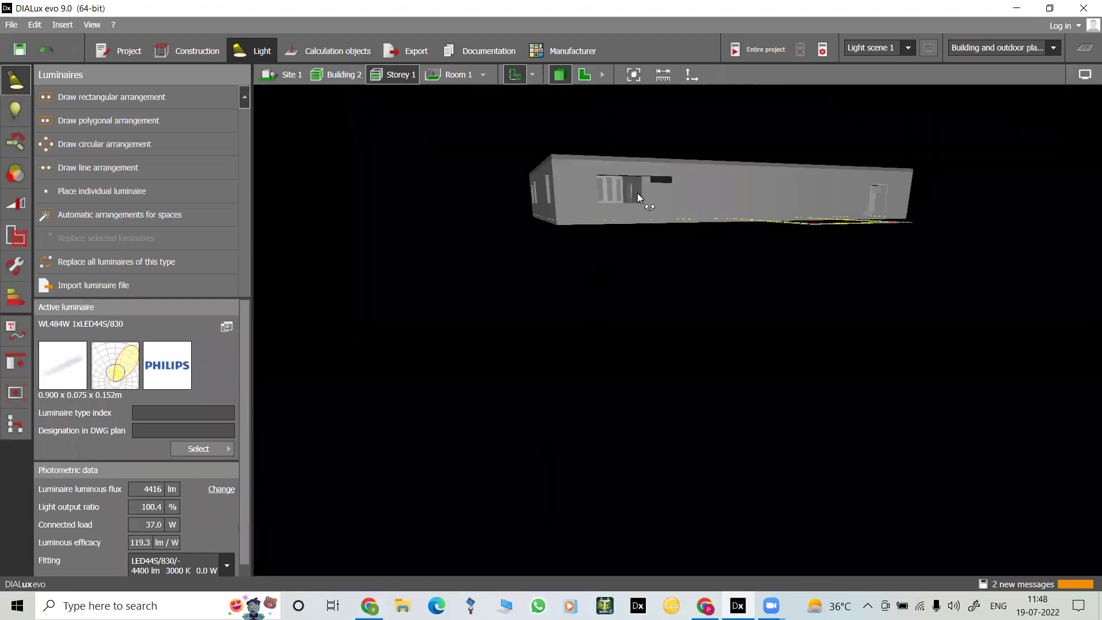
pyautogui.moveTo(608, 265); pyautogui.dragTo(628, 223)
pyautogui.scroll(5, 568, 298)
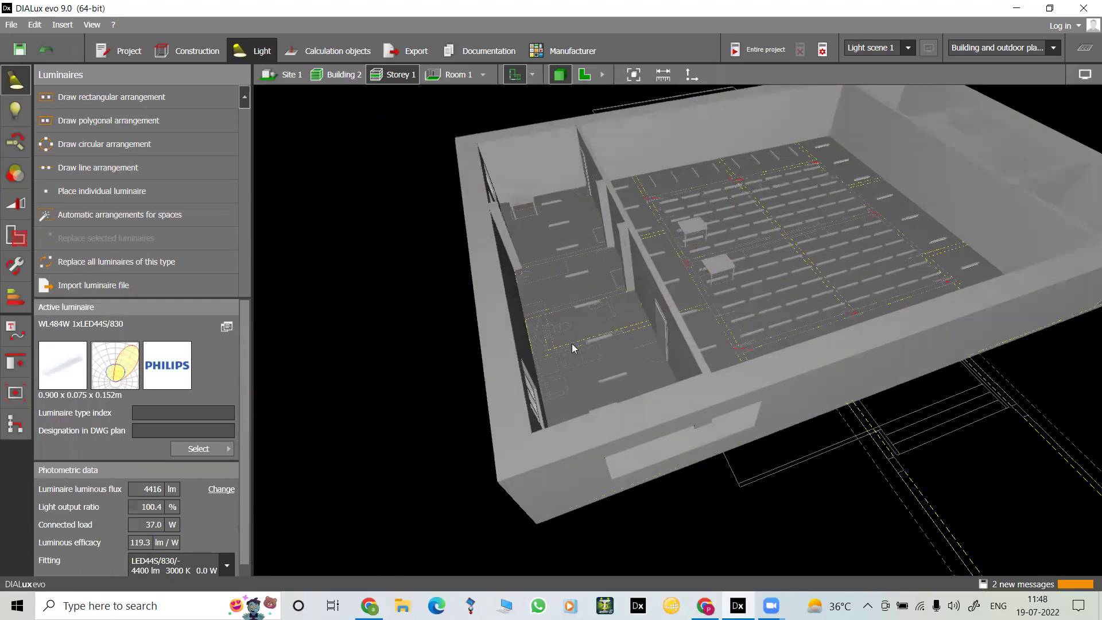
pyautogui.scroll(2, 595, 361)
pyautogui.scroll(5, 658, 323)
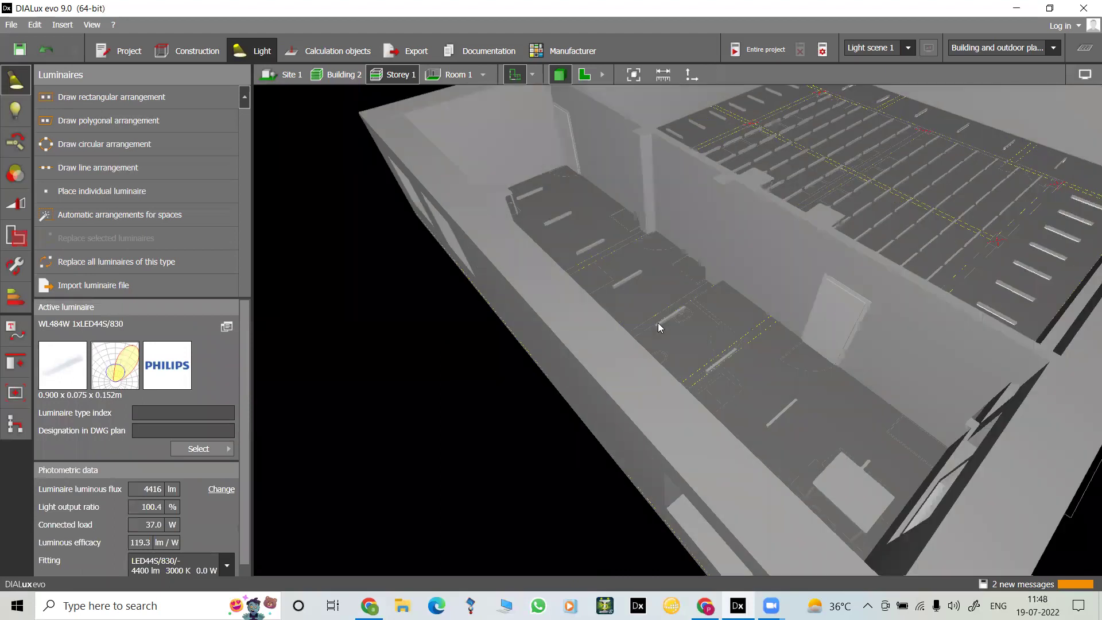
pyautogui.scroll(-3, 658, 327)
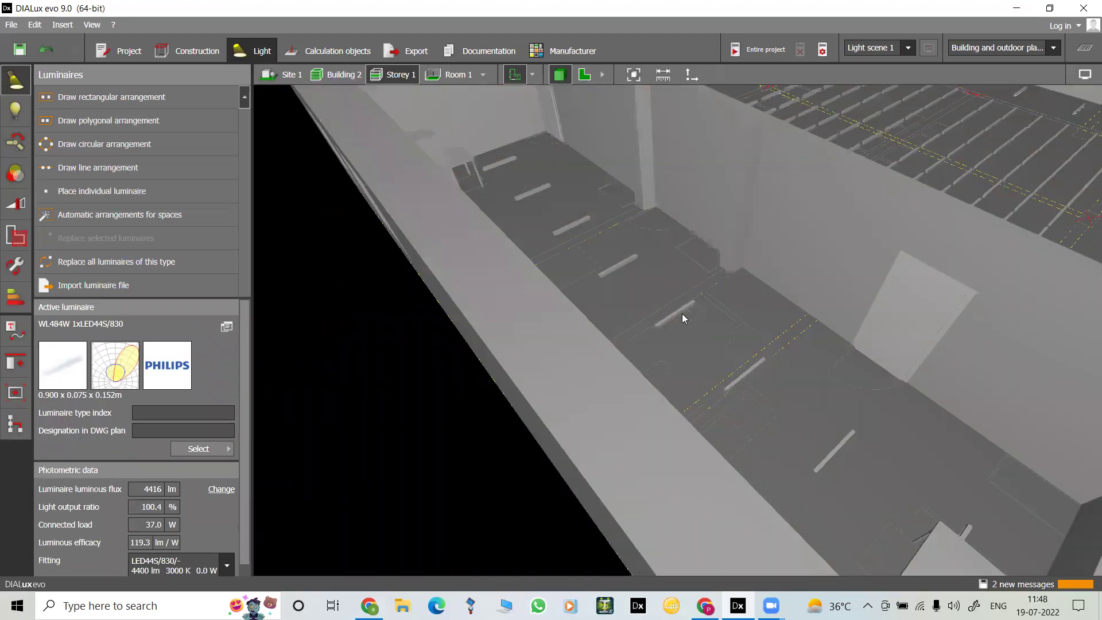
# Step: Raise the lower rooms' luminaire line by setting its start and end point heights to 2.8 m, and deselect it
pyautogui.click(677, 317)
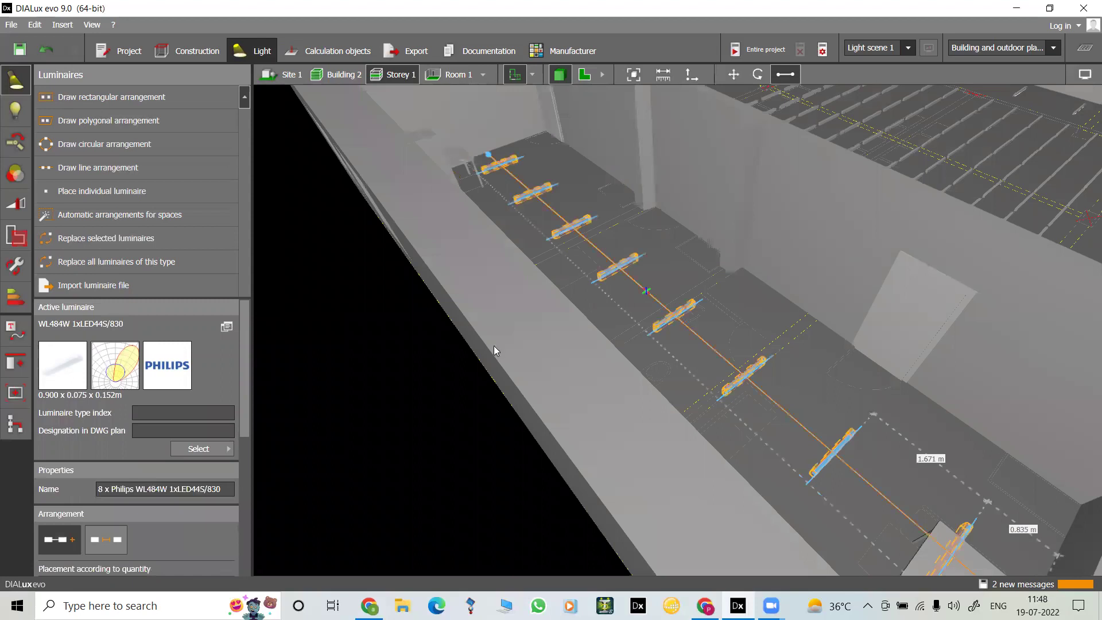
pyautogui.scroll(-5, 207, 435)
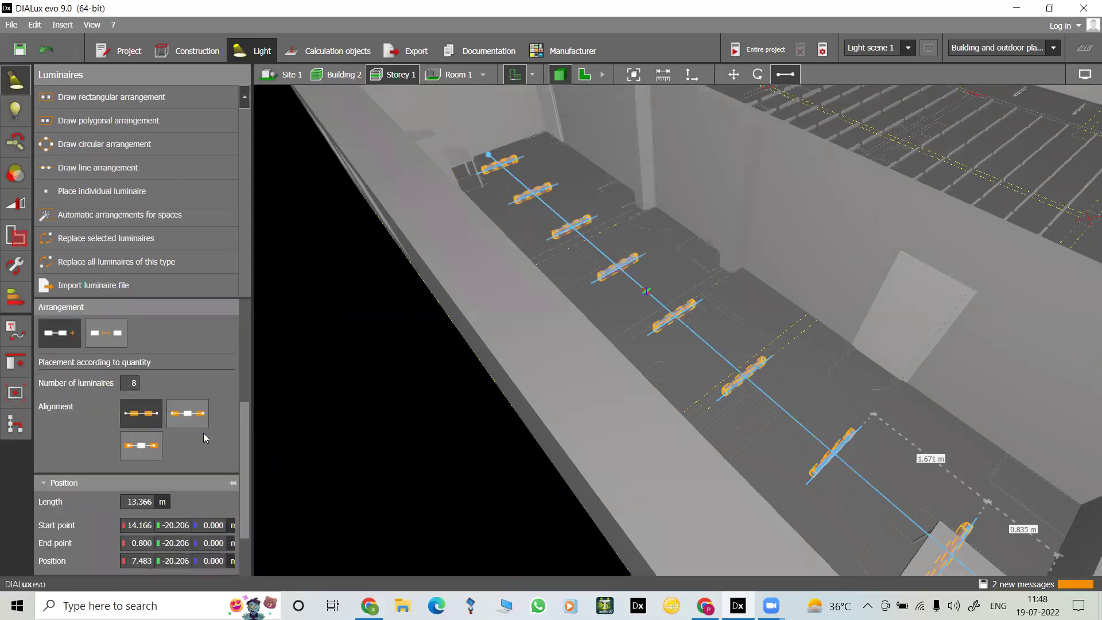
pyautogui.scroll(-1, 203, 432)
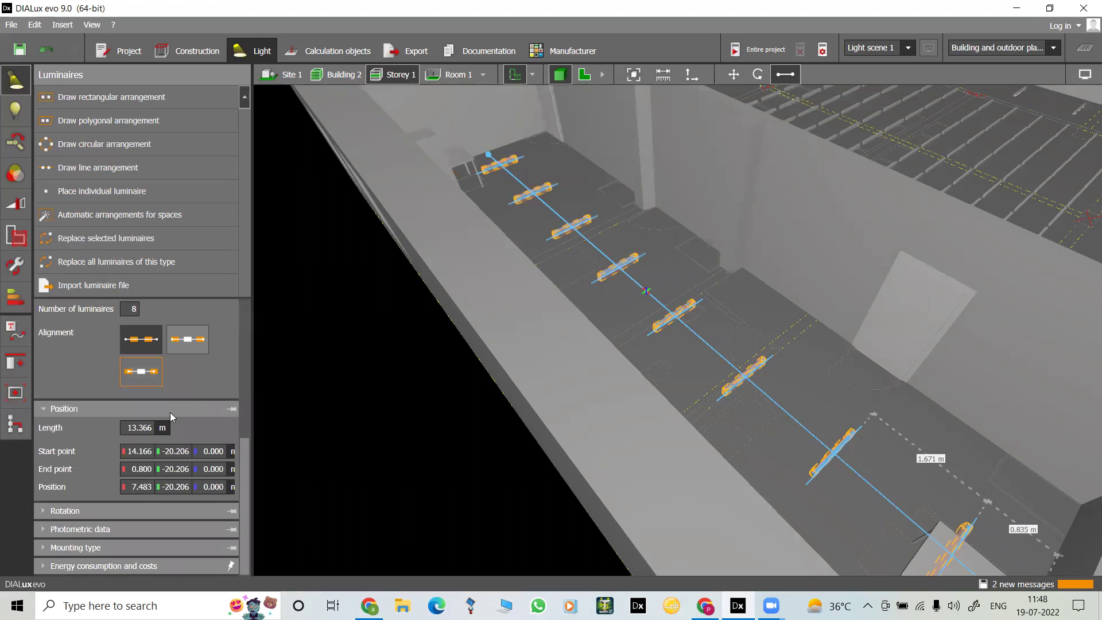
pyautogui.doubleClick(215, 451)
pyautogui.write('2')
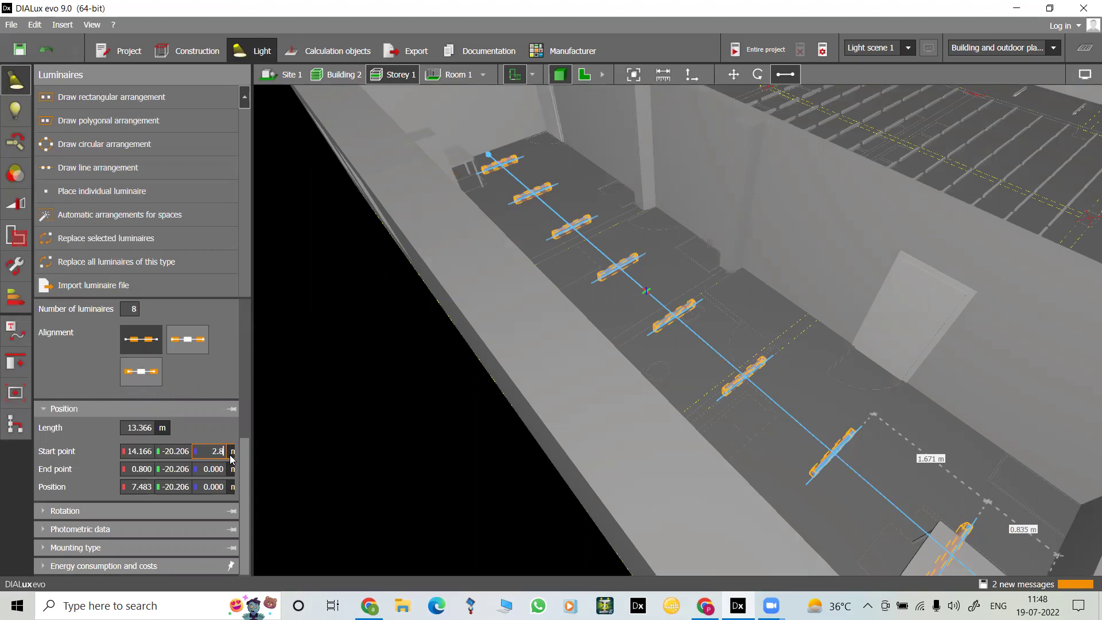
pyautogui.write('.8')
pyautogui.doubleClick(221, 467)
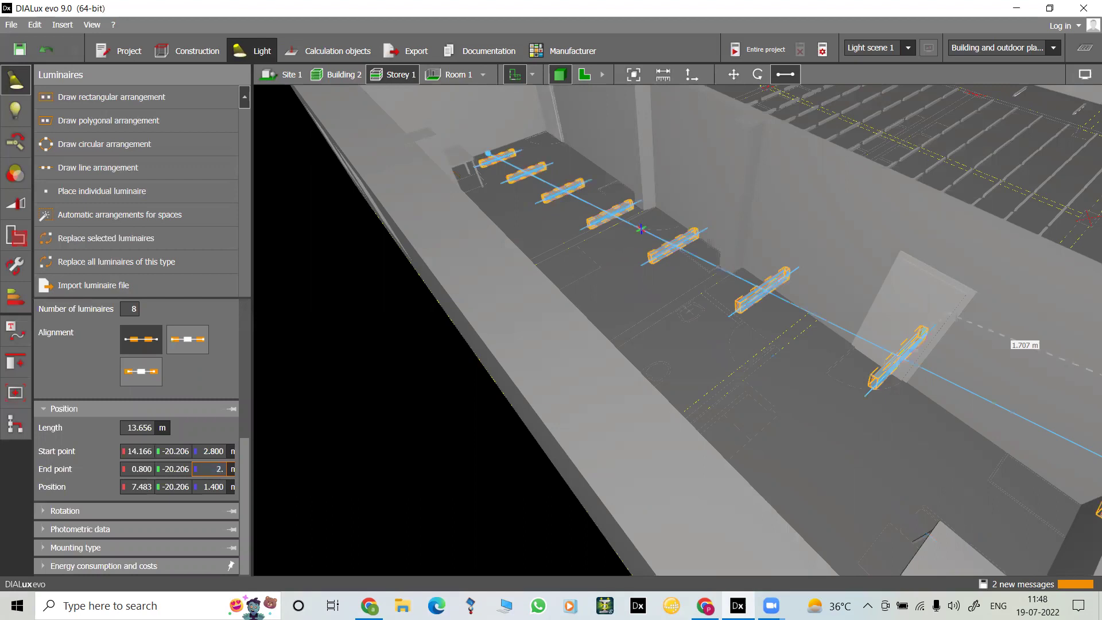
pyautogui.write('2.8')
pyautogui.doubleClick(213, 486)
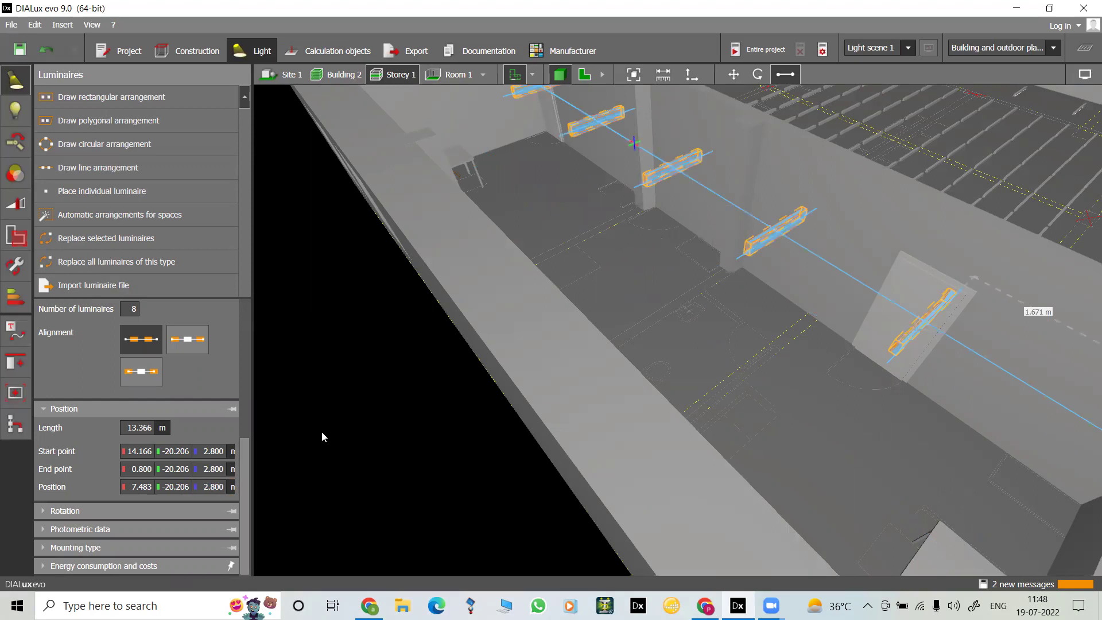
pyautogui.scroll(-5, 676, 228)
pyautogui.click(908, 363)
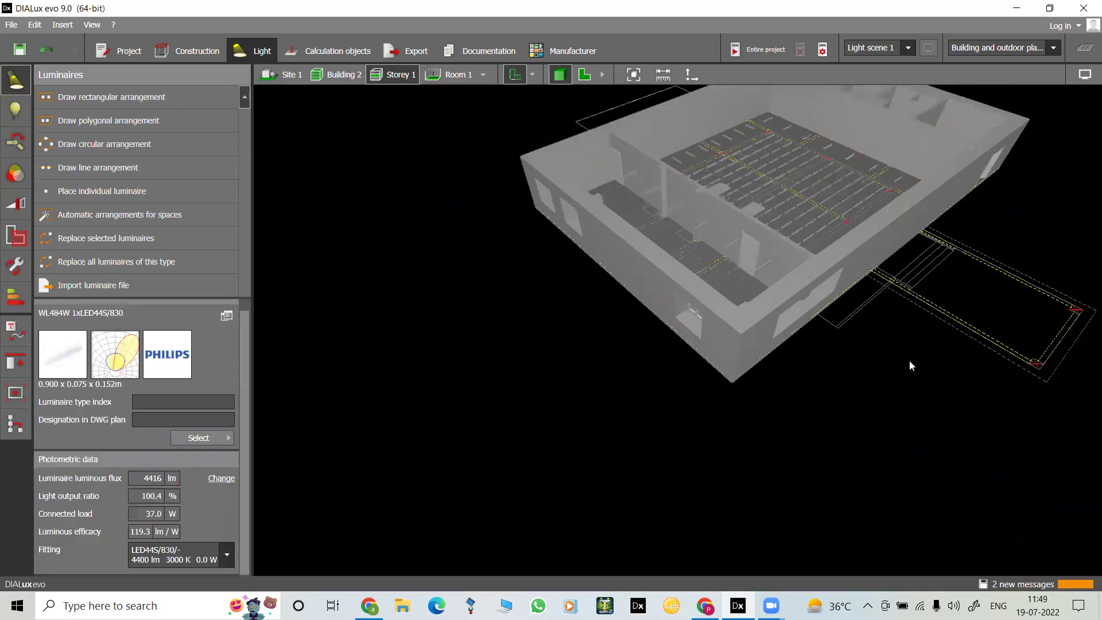
pyautogui.scroll(5, 771, 266)
pyautogui.scroll(3, 771, 255)
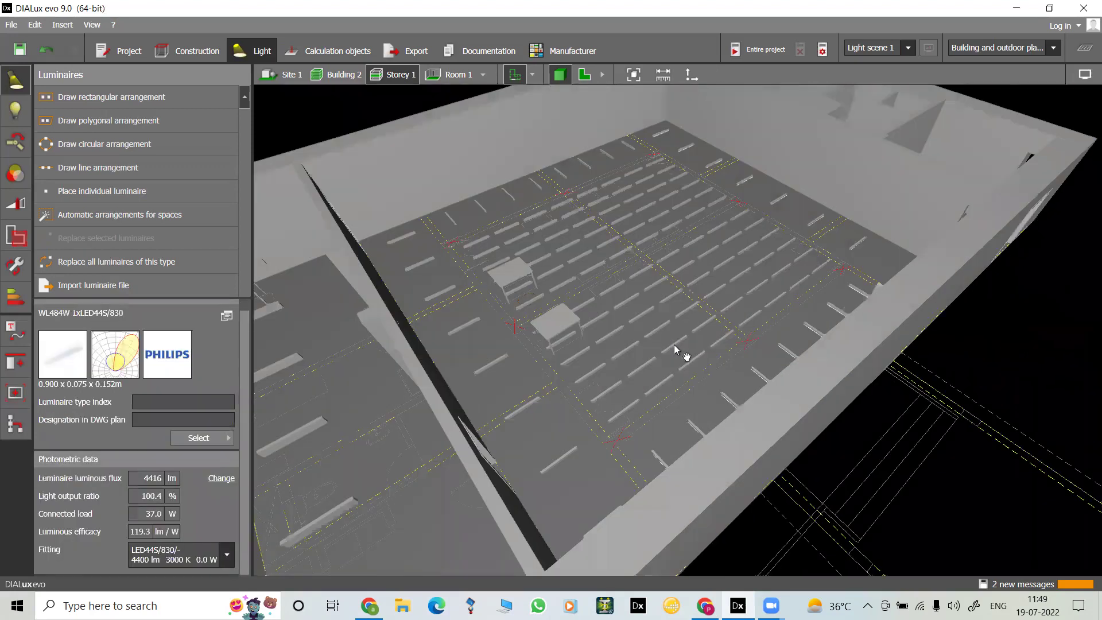
pyautogui.scroll(-4, 674, 344)
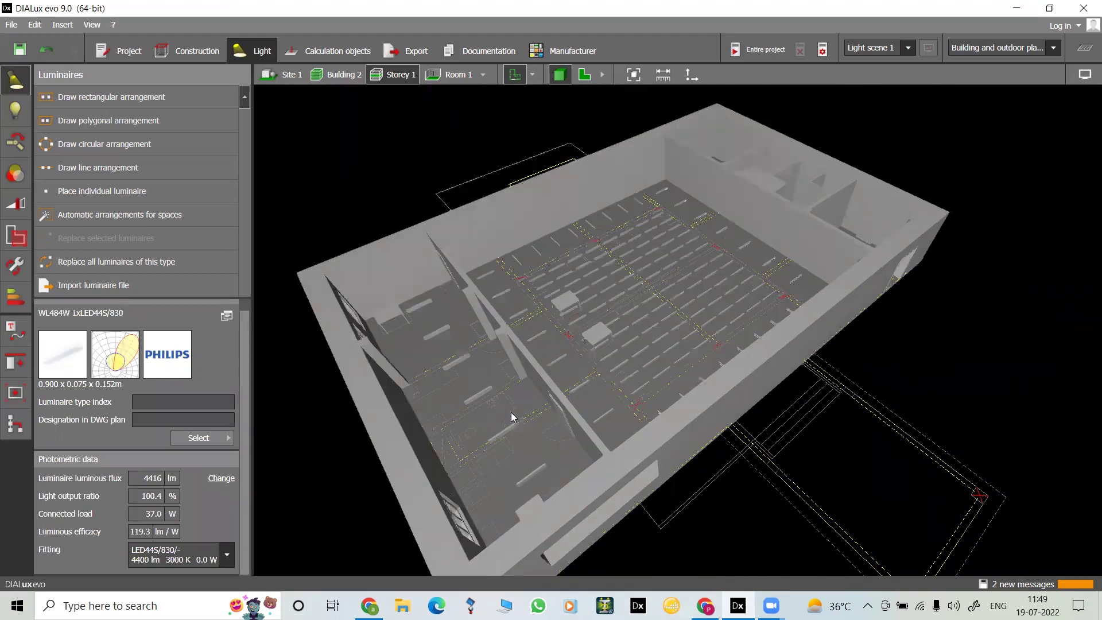
# Step: Lower the luminaire line in the lower row of rooms by setting its start and end point heights to 2.4 m
pyautogui.scroll(4, 583, 274)
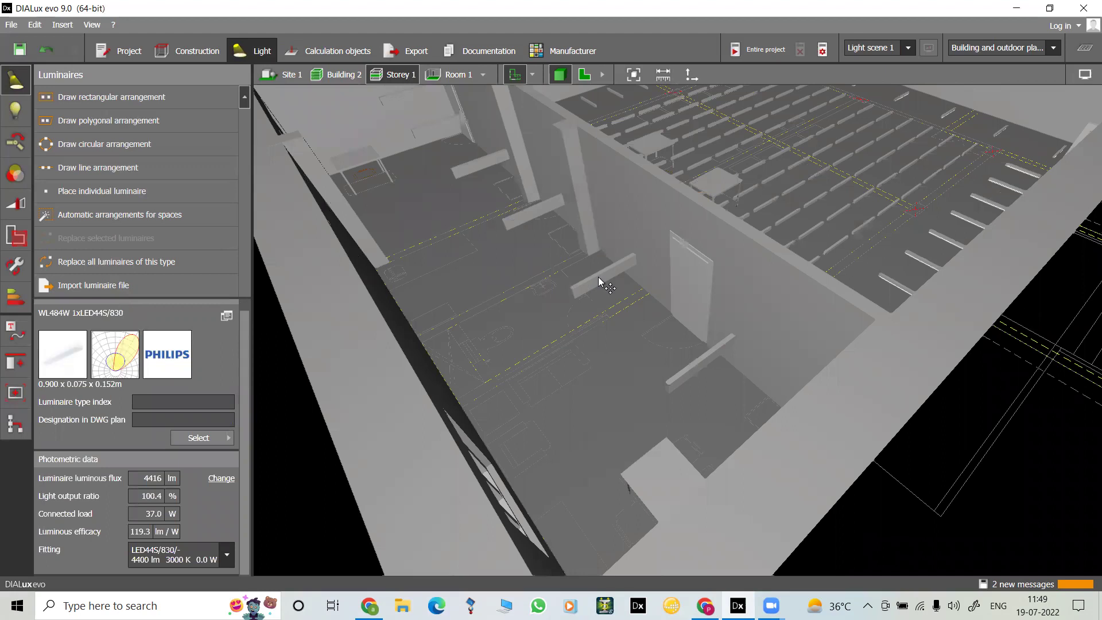
pyautogui.click(598, 277)
pyautogui.click(220, 451)
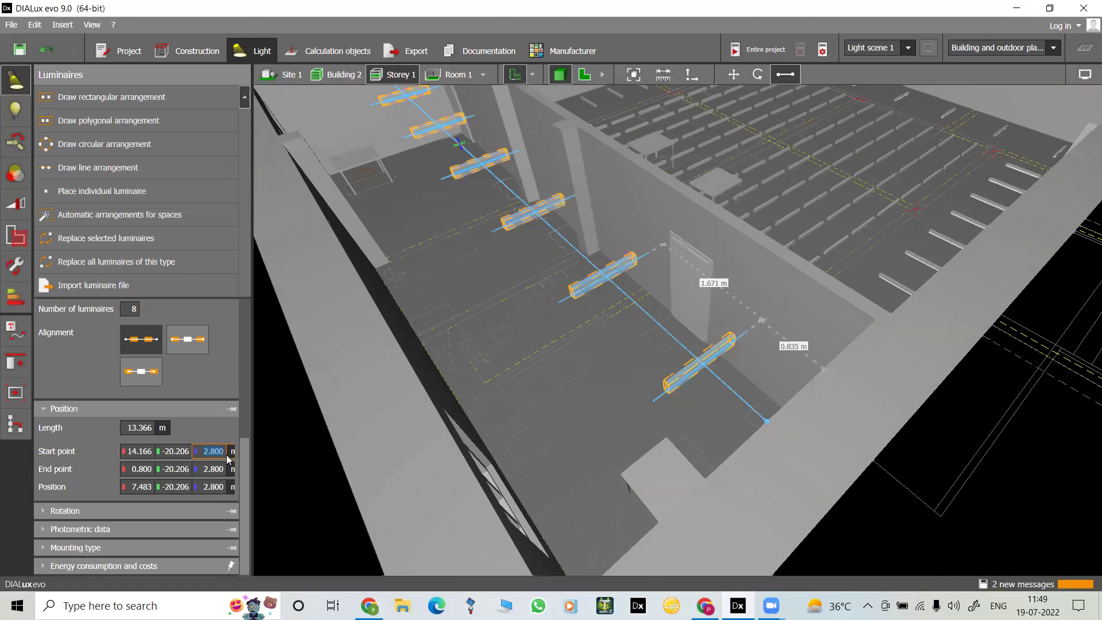
pyautogui.write('2.4')
pyautogui.click(210, 468)
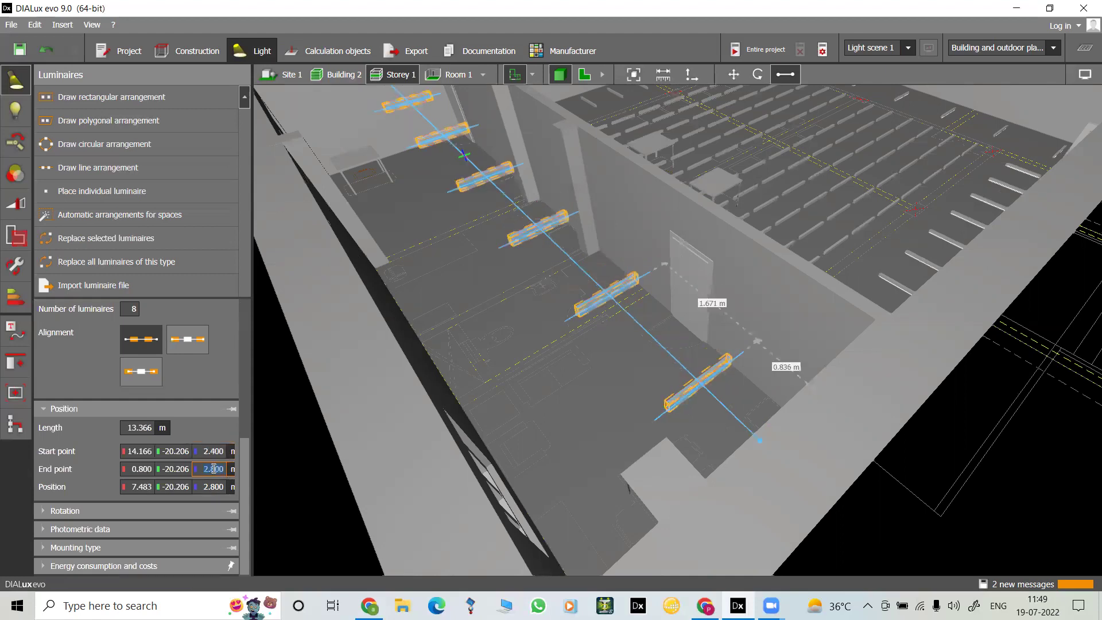
pyautogui.moveTo(223, 468); pyautogui.dragTo(196, 471)
pyautogui.write('2.2')
pyautogui.press('BackSpace')
pyautogui.click(223, 449)
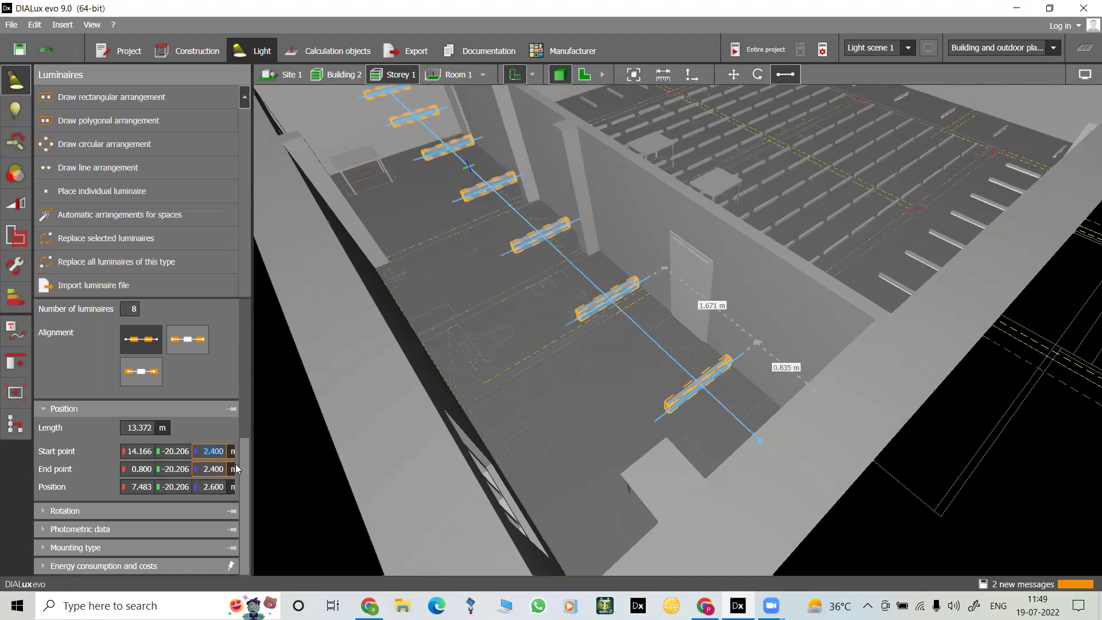
# Step: Set the light centre height of the 8 x 6 luminaire grid in the central hall's left half to 2.4 m, and deselect it
pyautogui.scroll(-2, 740, 268)
pyautogui.moveTo(633, 452); pyautogui.dragTo(701, 365, button='middle')
pyautogui.scroll(3, 616, 444)
pyautogui.moveTo(531, 240); pyautogui.dragTo(532, 254, button='right')
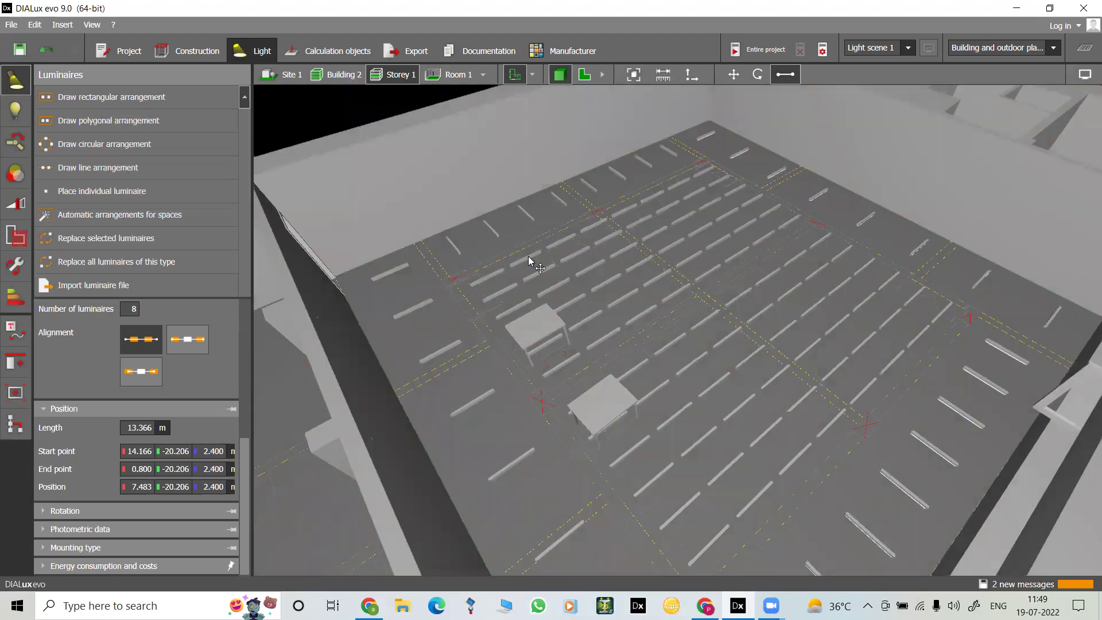
pyautogui.click(505, 276)
pyautogui.scroll(-1, 221, 456)
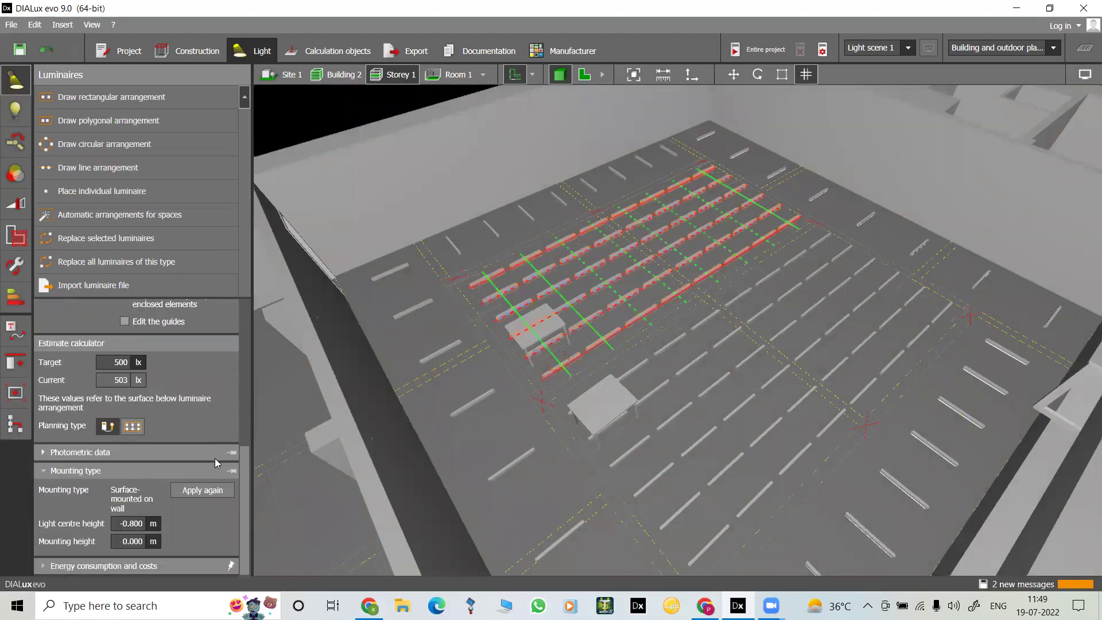
pyautogui.scroll(4, 215, 458)
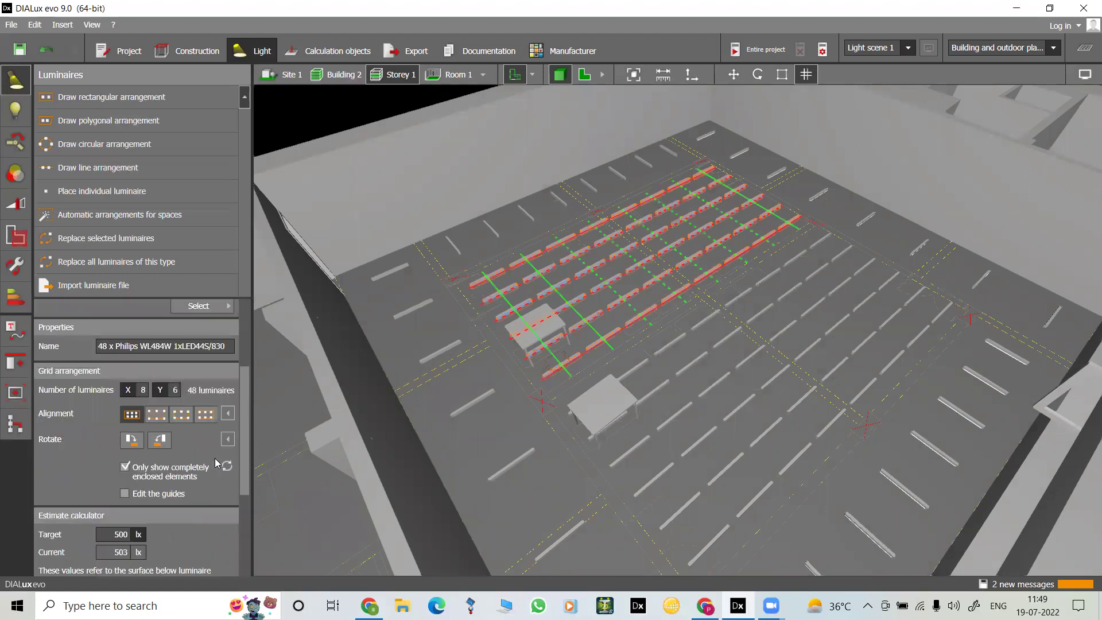
pyautogui.scroll(-4, 215, 458)
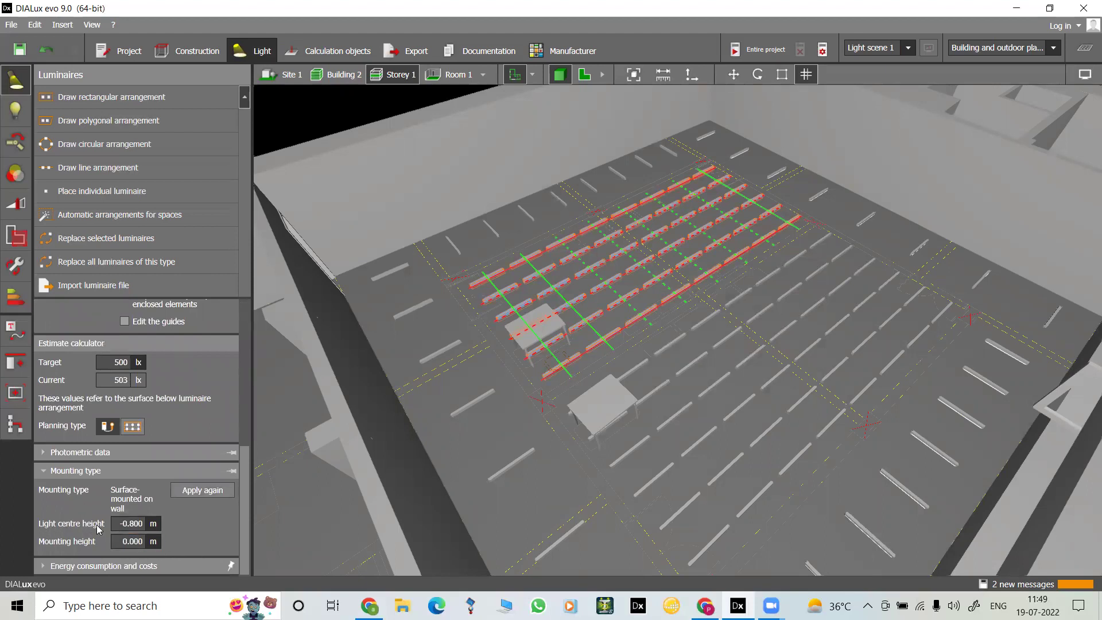
pyautogui.click(125, 524)
pyautogui.moveTo(142, 523); pyautogui.dragTo(113, 529)
pyautogui.write('2.4')
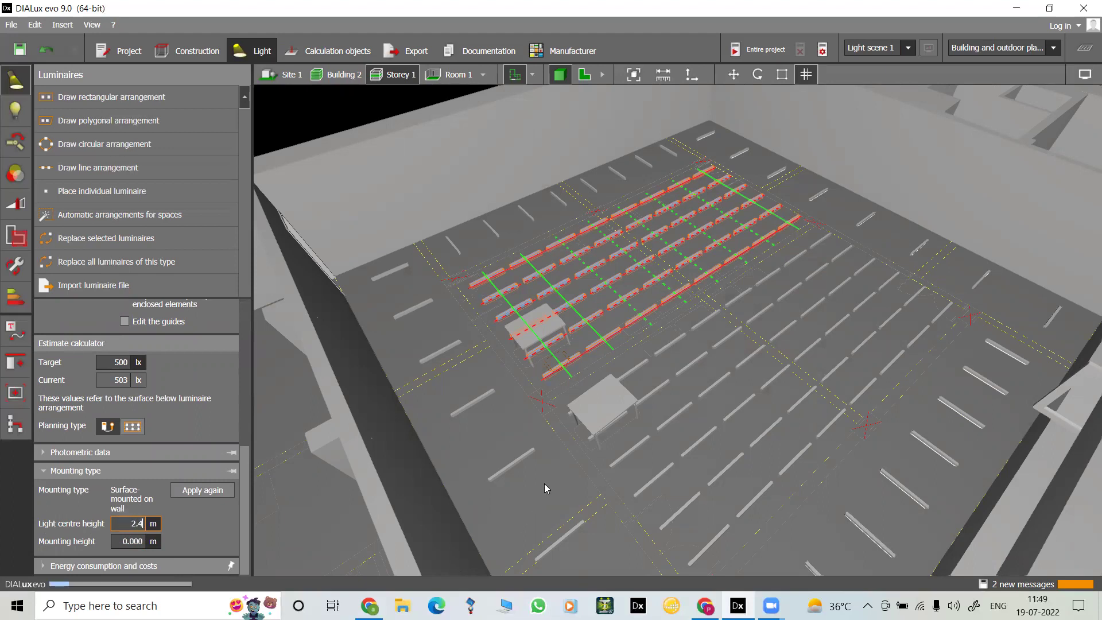
pyautogui.click(576, 464)
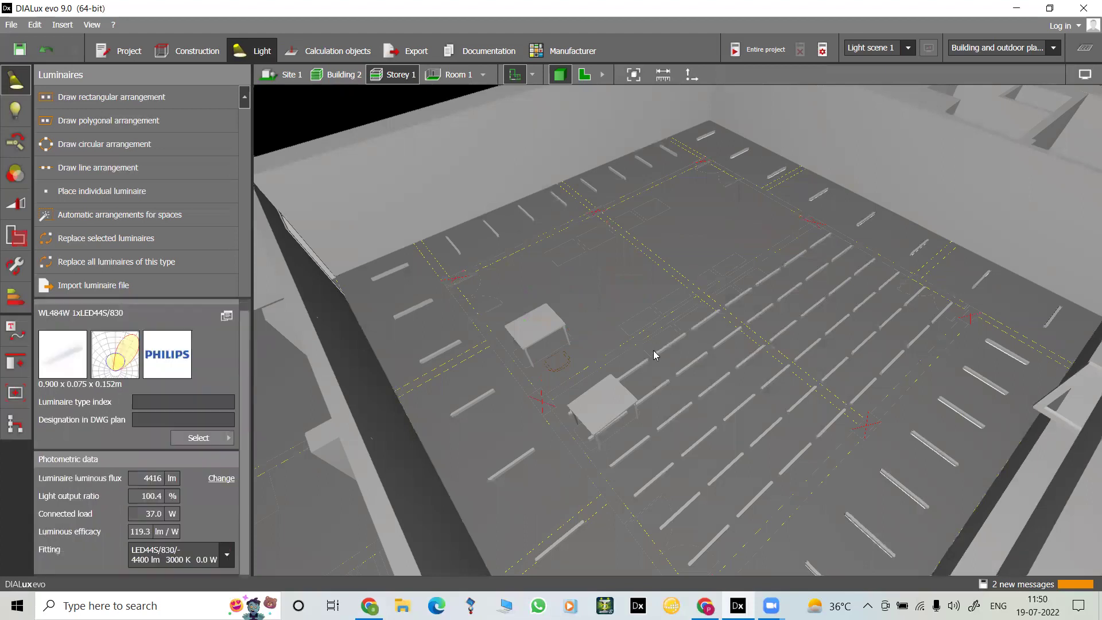
# Step: Examine the arrangement, photometric, mounting and energy properties of the luminaire grid in the central hall's right half, declining to save the project
pyautogui.scroll(-3, 652, 350)
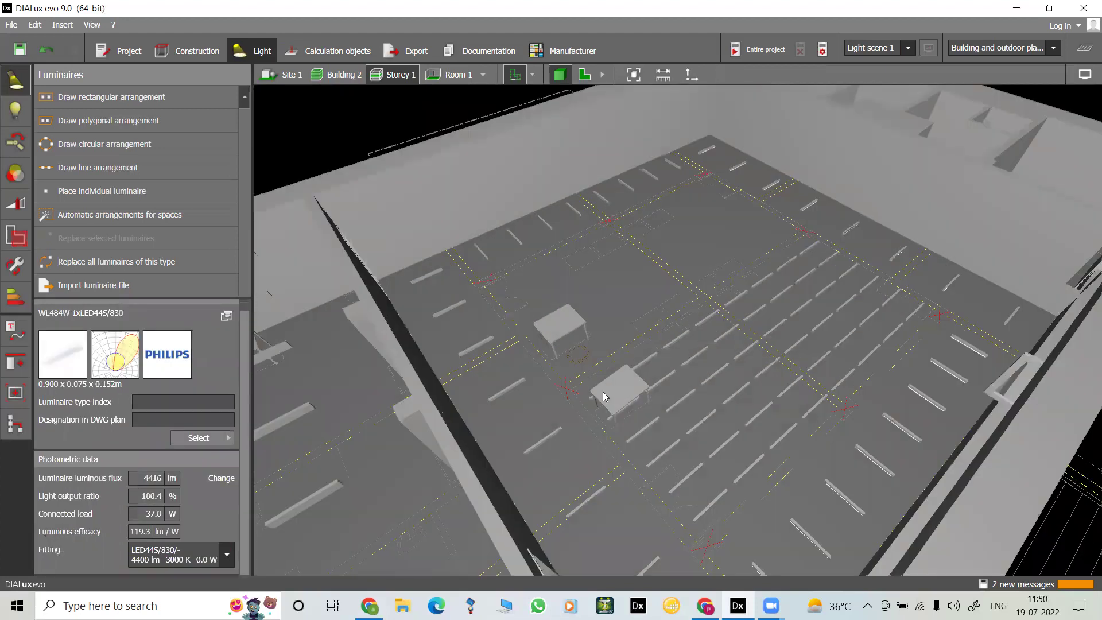
pyautogui.moveTo(602, 391); pyautogui.dragTo(477, 451, button='right')
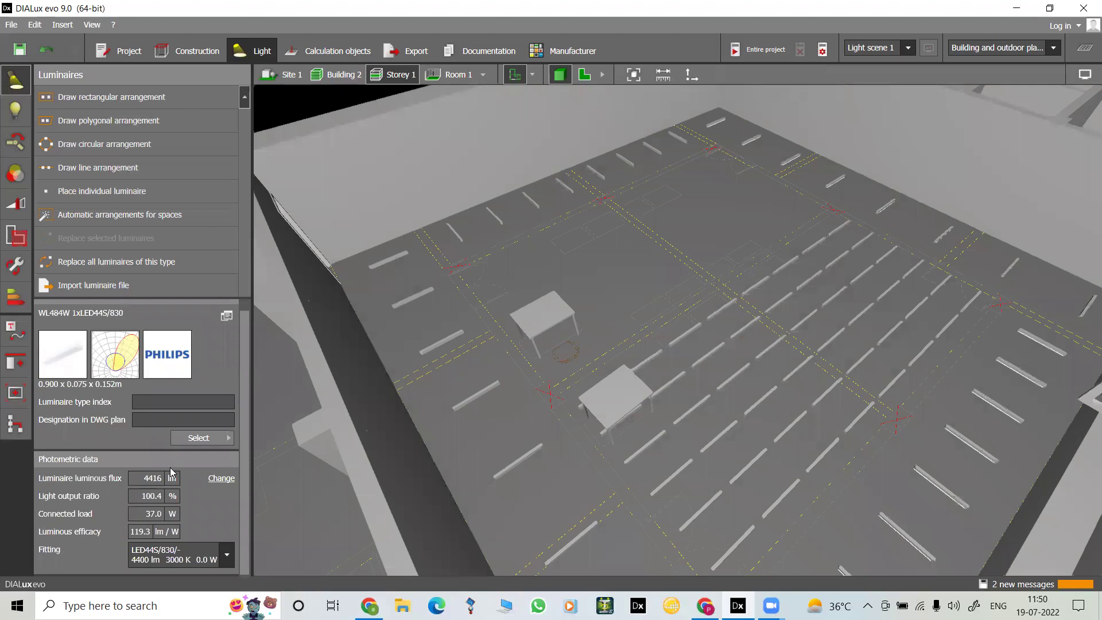
pyautogui.scroll(-5, 547, 402)
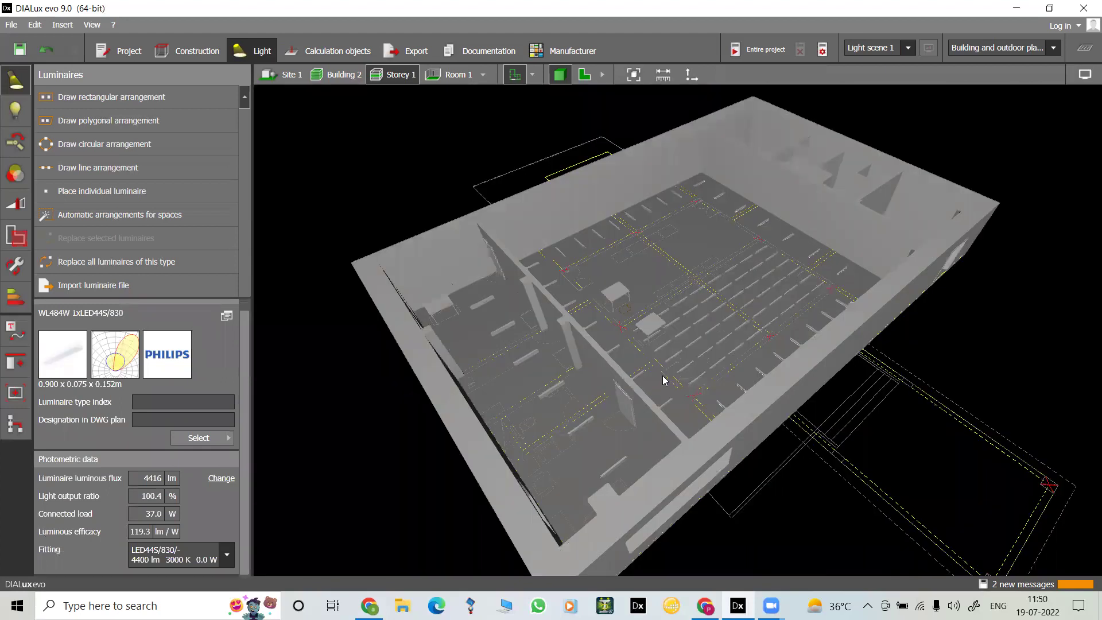
pyautogui.moveTo(663, 375); pyautogui.dragTo(733, 401, button='right')
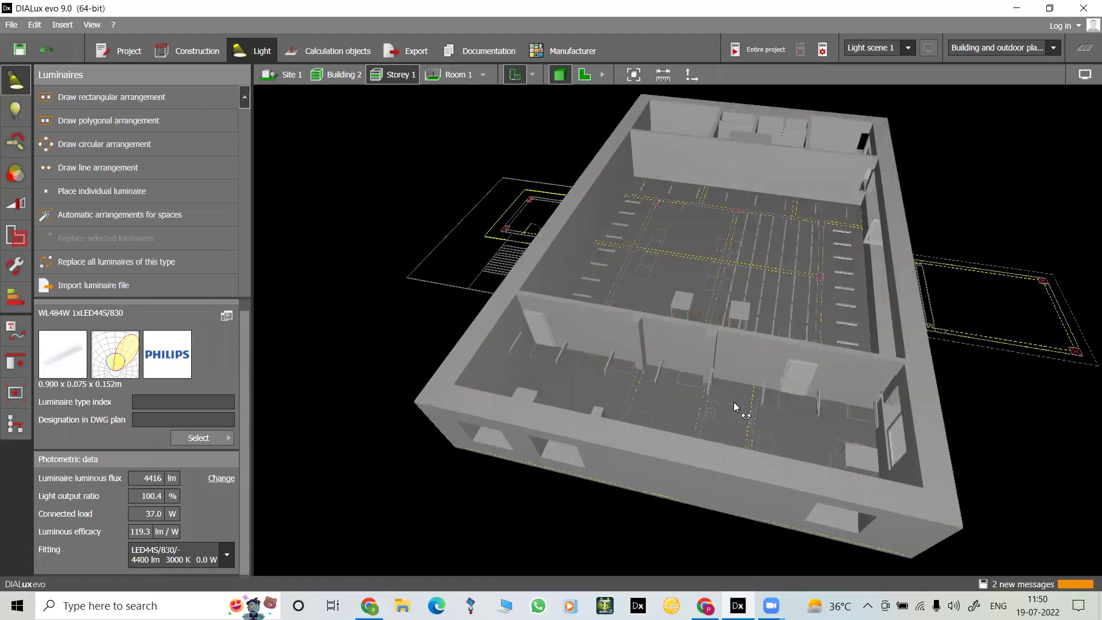
pyautogui.click(765, 252)
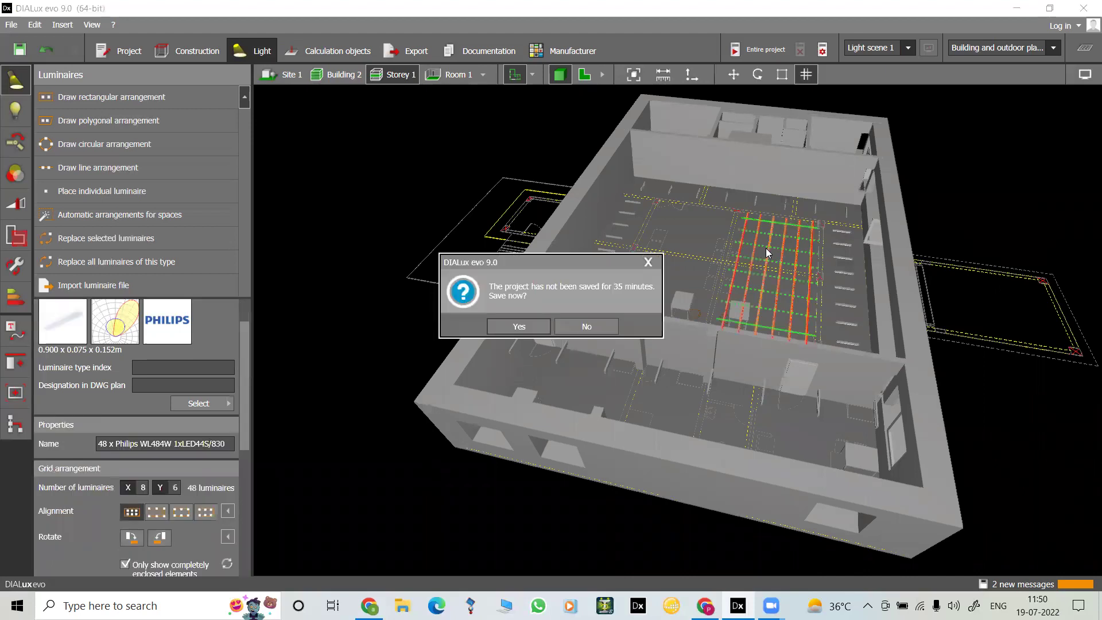
pyautogui.click(573, 326)
pyautogui.scroll(-5, 138, 490)
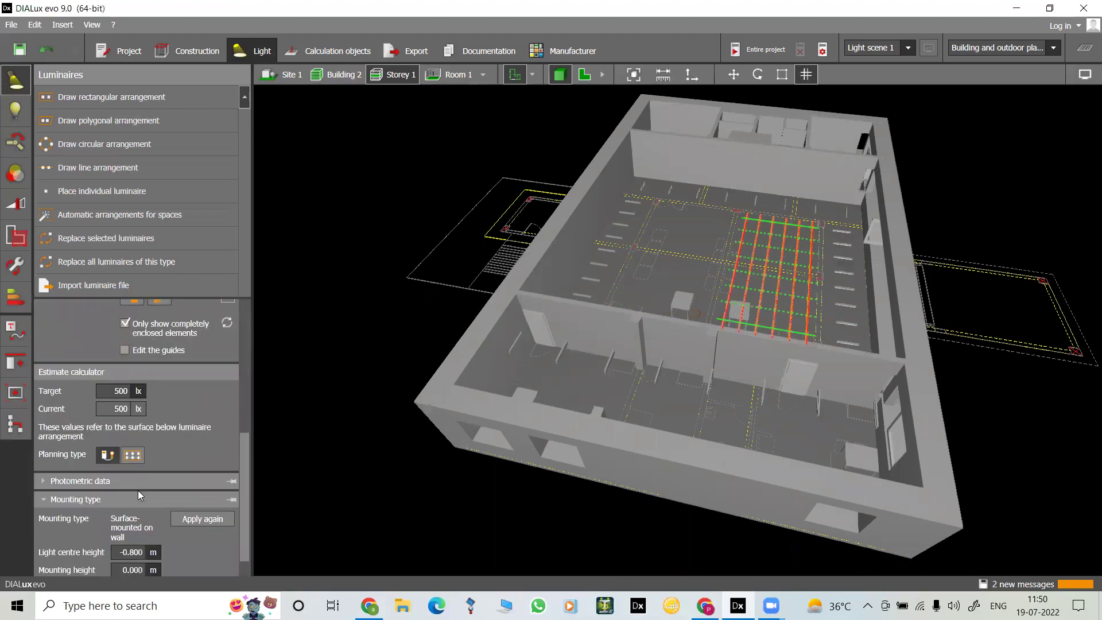
pyautogui.scroll(-1, 137, 490)
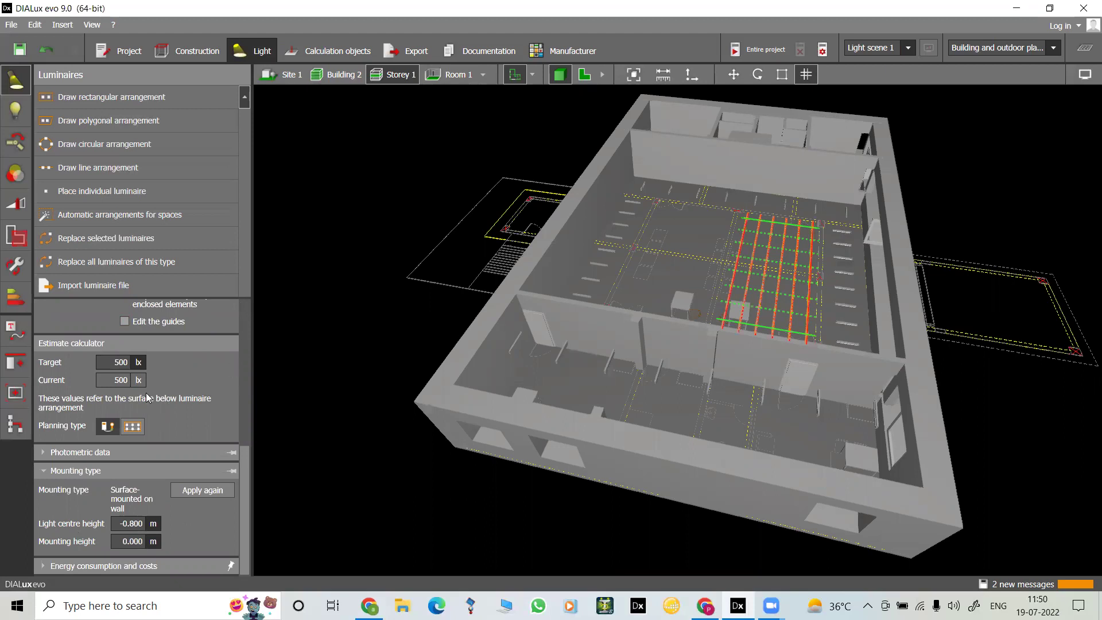
pyautogui.scroll(8, 145, 393)
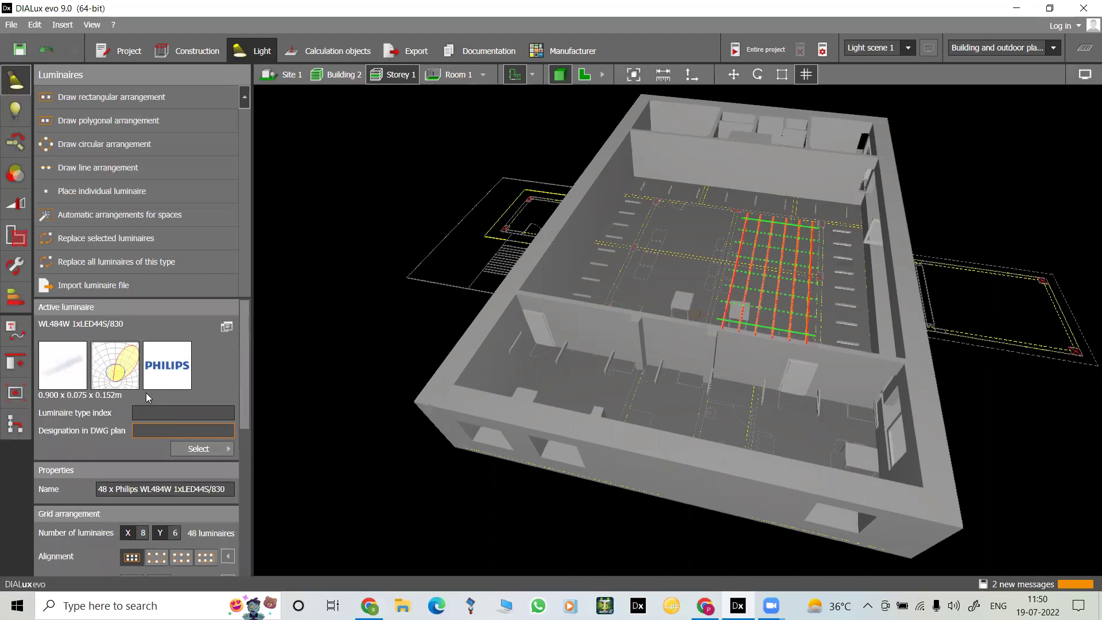
pyautogui.scroll(-4, 147, 393)
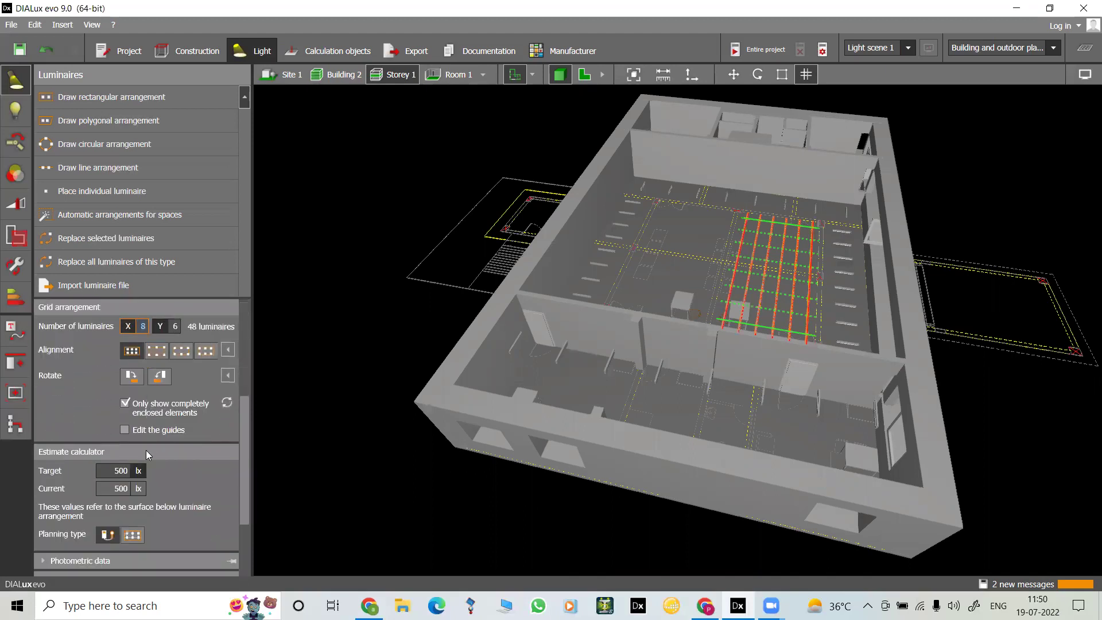
pyautogui.scroll(-3, 149, 446)
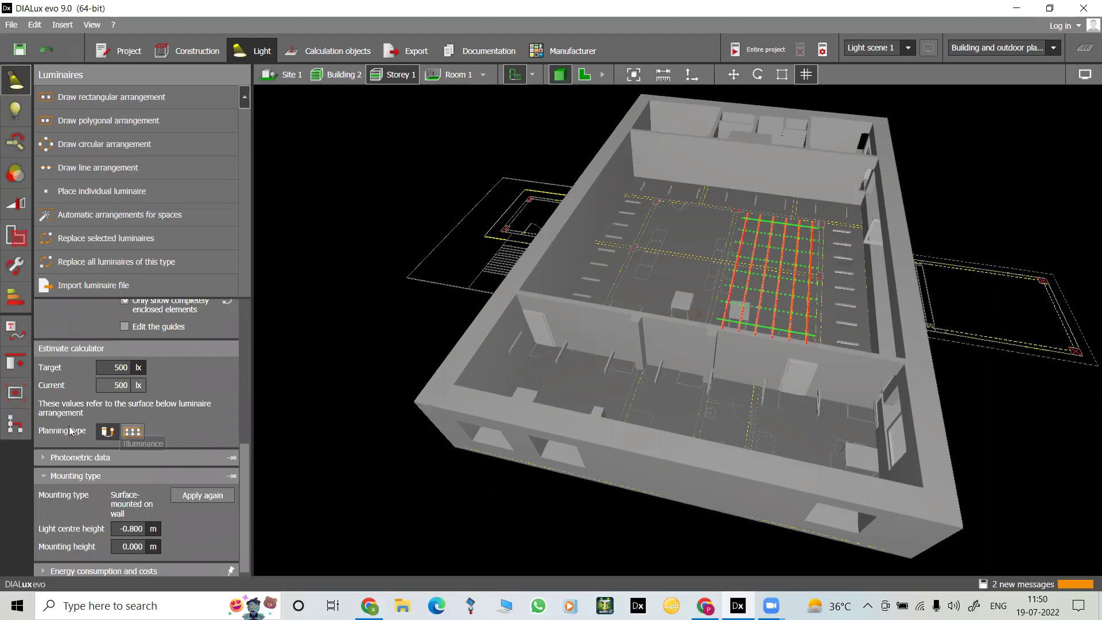
pyautogui.scroll(-1, 68, 438)
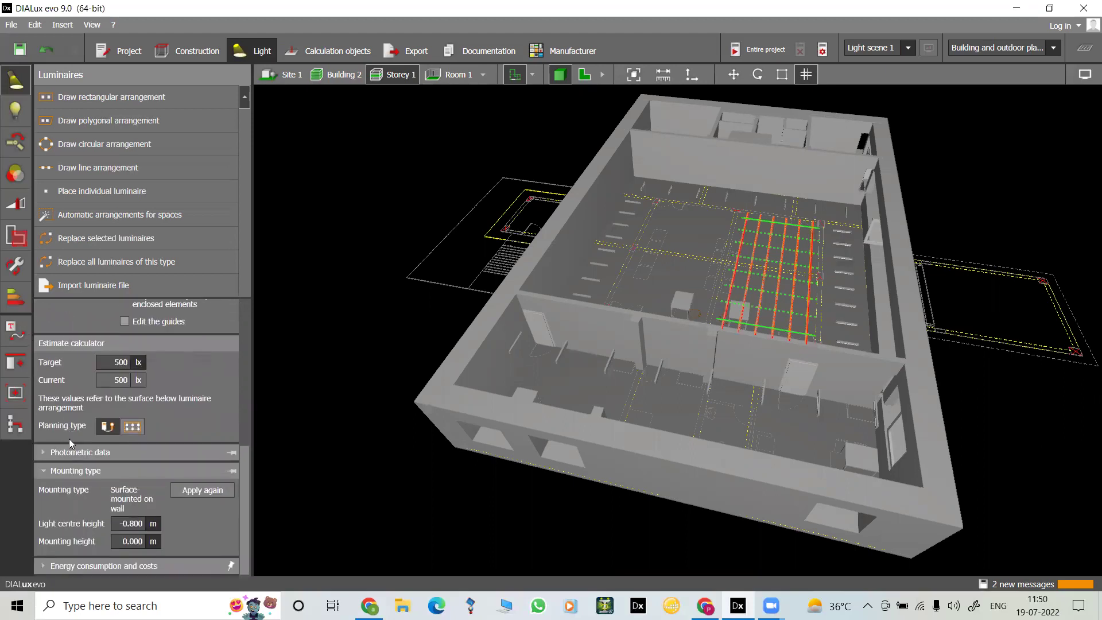
pyautogui.click(44, 452)
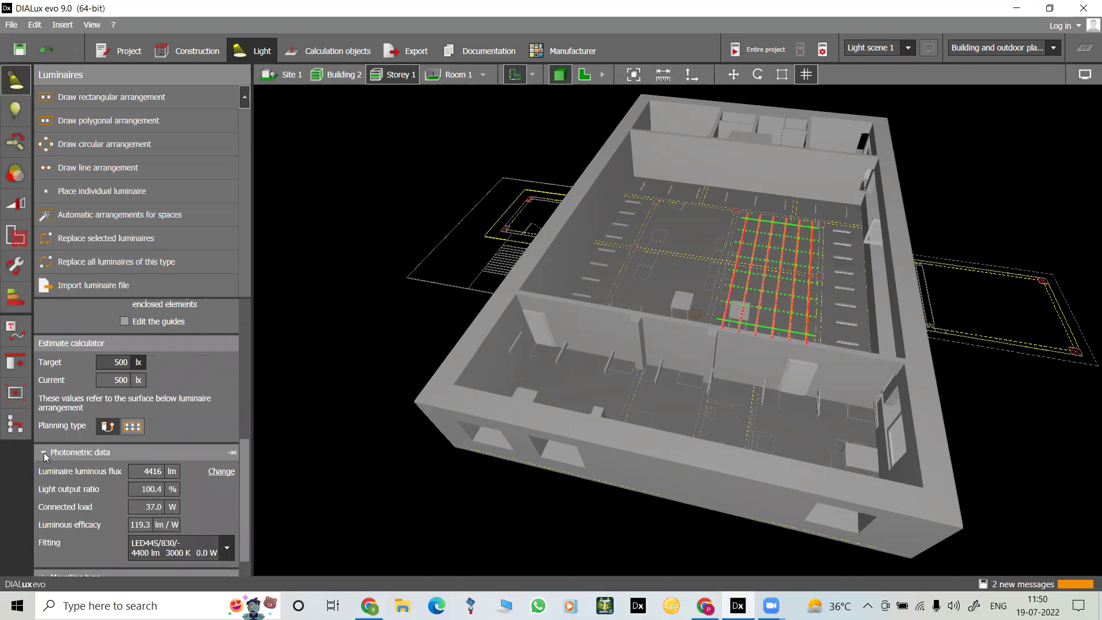
pyautogui.scroll(-1, 53, 488)
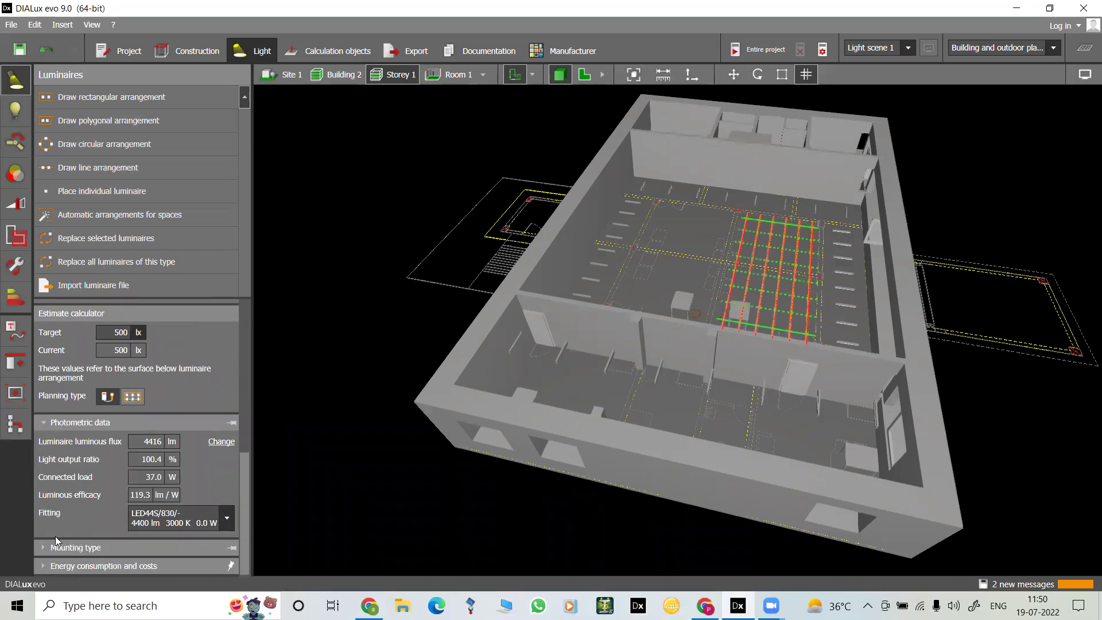
pyautogui.click(43, 545)
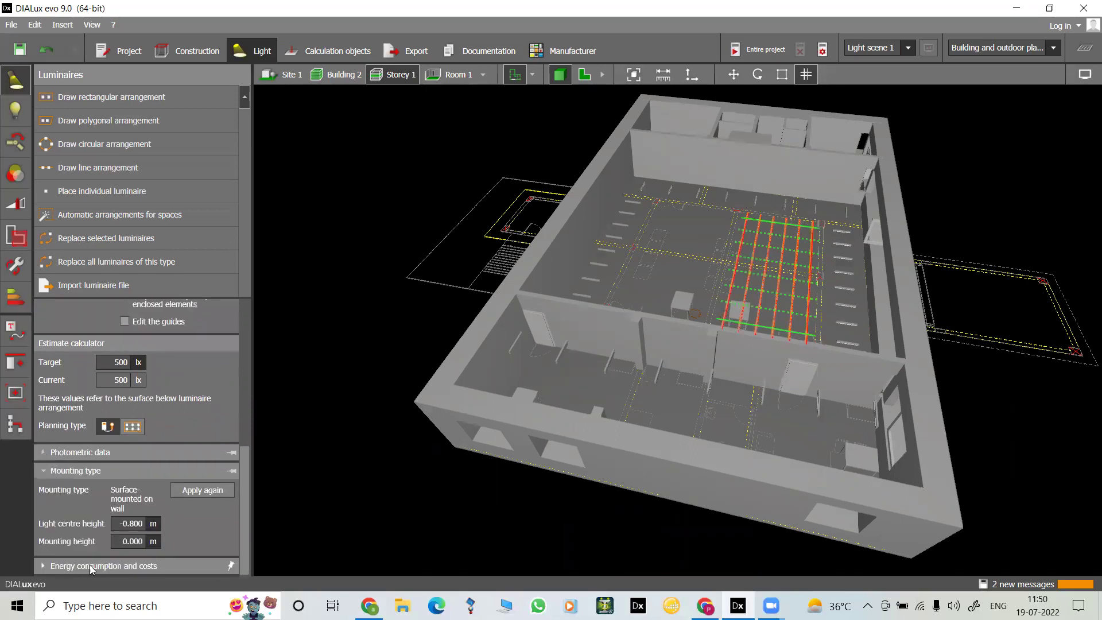
pyautogui.click(43, 566)
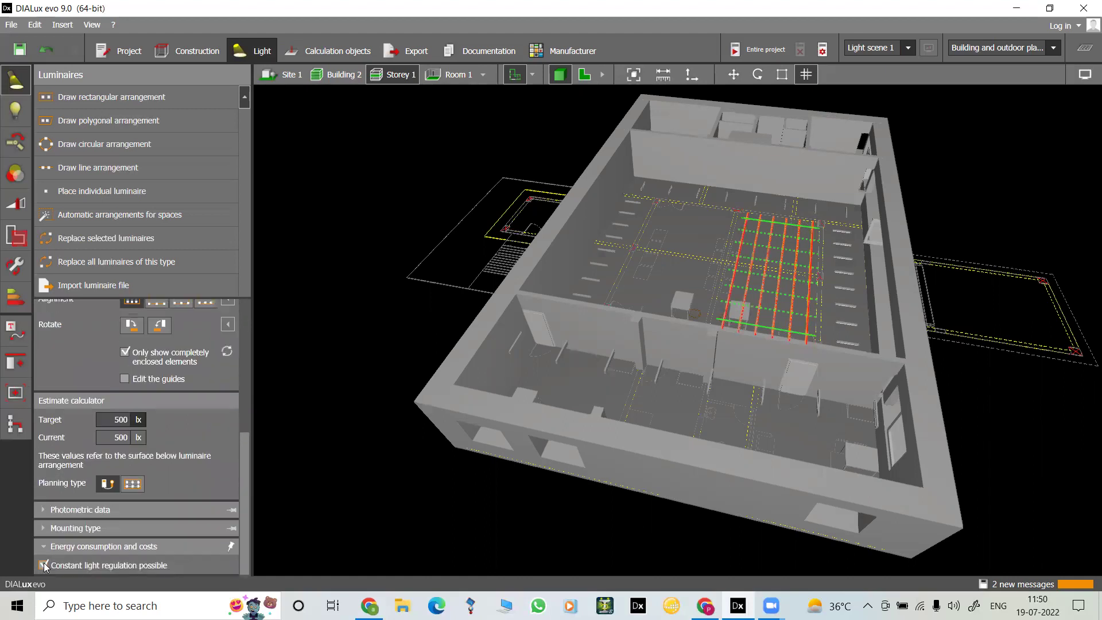
pyautogui.click(43, 509)
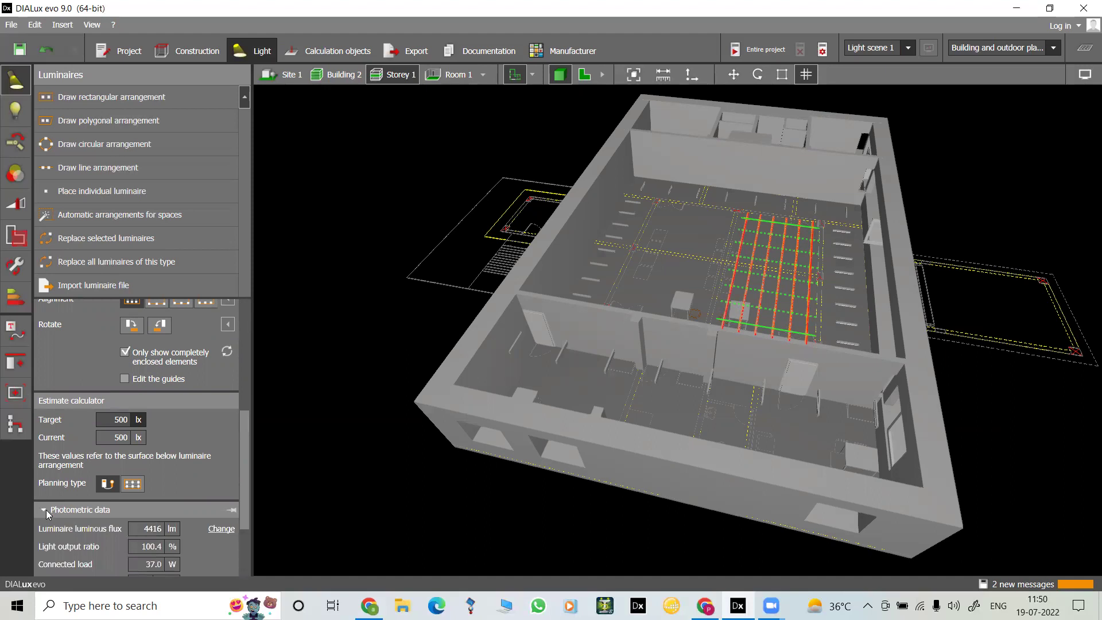
pyautogui.scroll(-3, 176, 483)
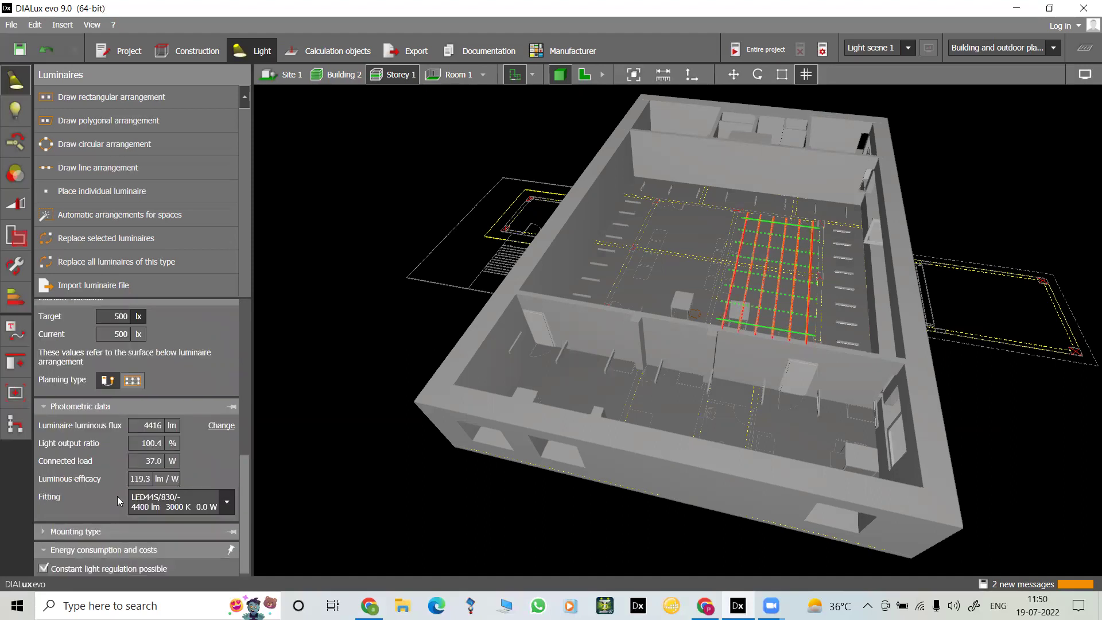
pyautogui.scroll(2, 124, 493)
pyautogui.scroll(6, 124, 493)
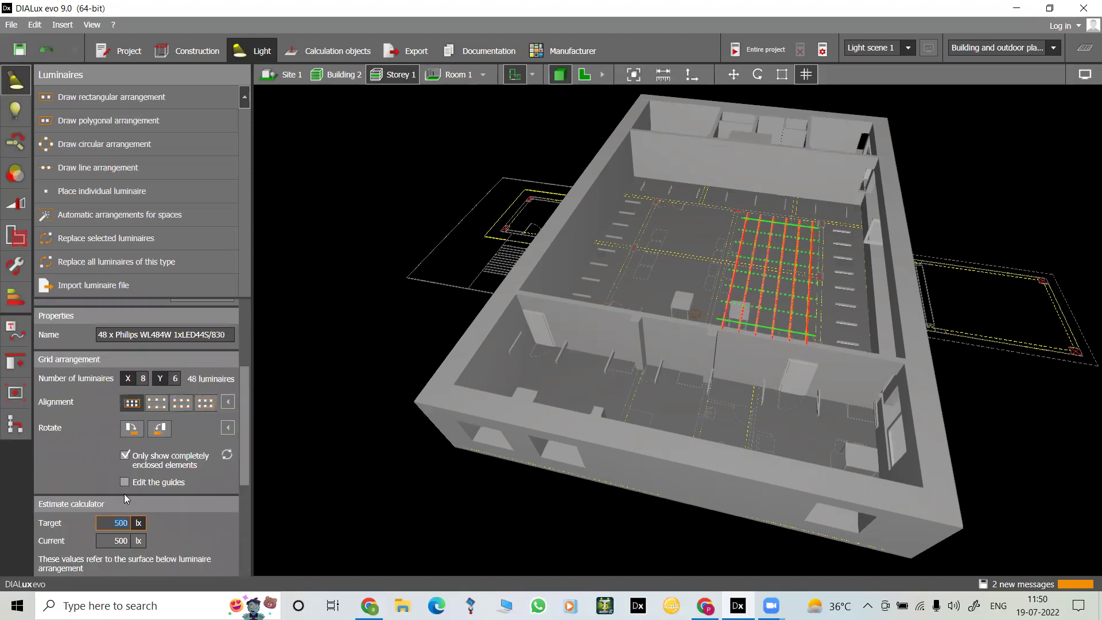
pyautogui.scroll(3, 124, 494)
pyautogui.click(124, 492)
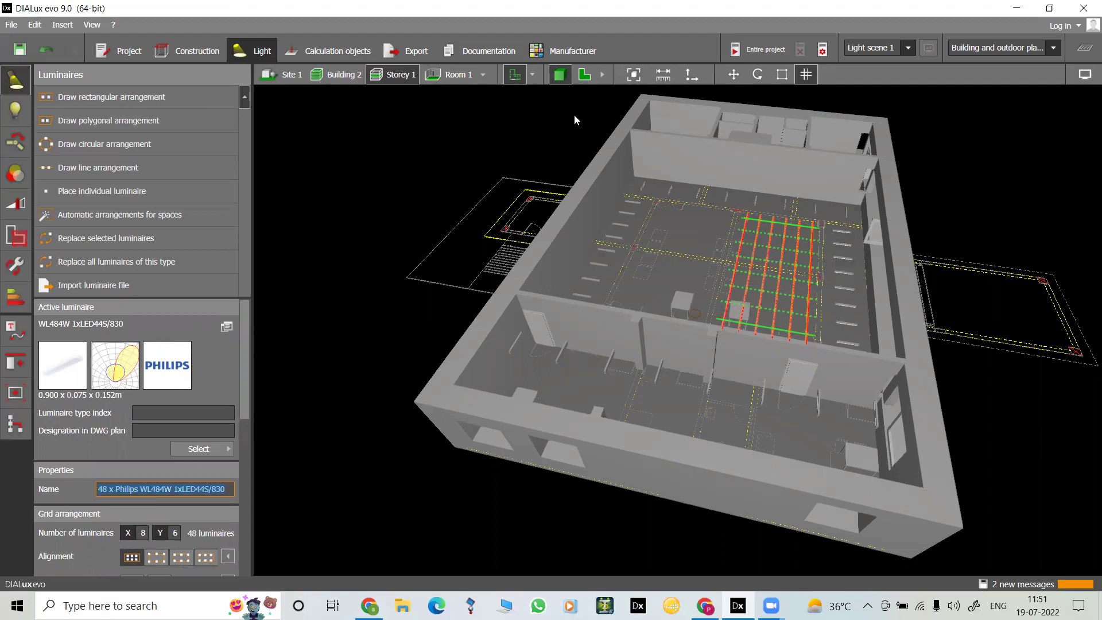
# Step: Undo the luminaire work in the 2D plan view until the storey has no luminaire arrangements, and return to the 3D view
pyautogui.click(584, 74)
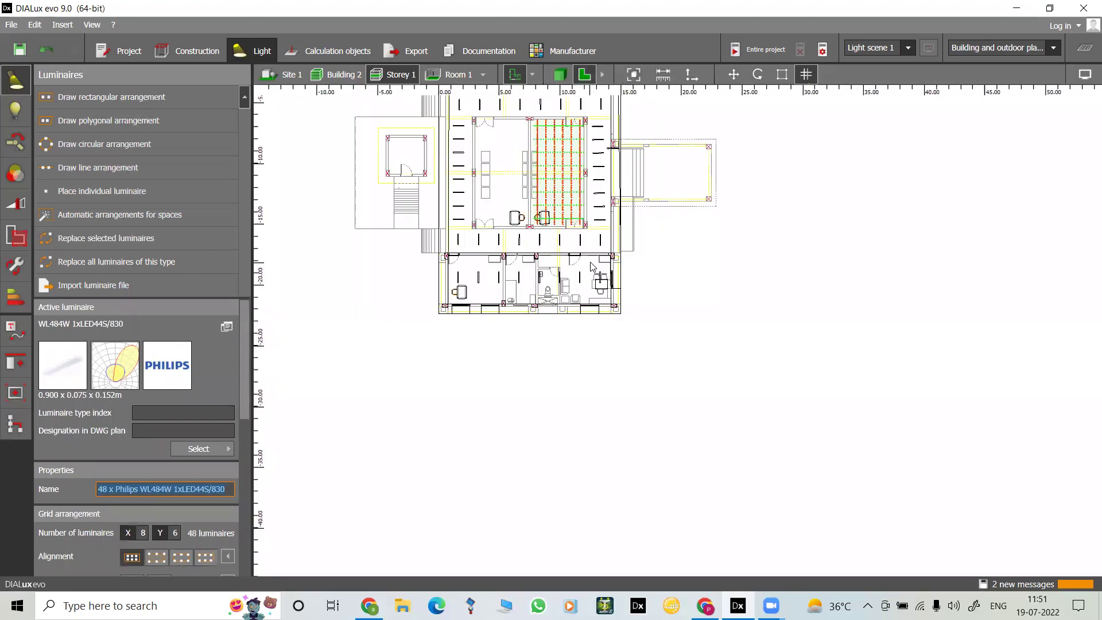
pyautogui.press('BackSpace')
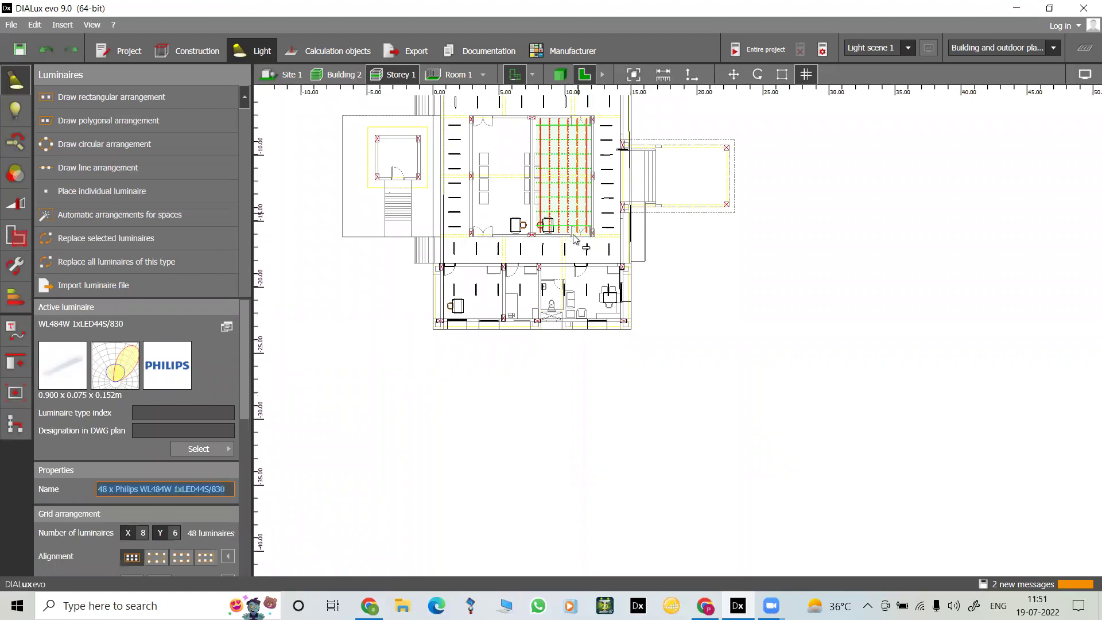
pyautogui.click(594, 246)
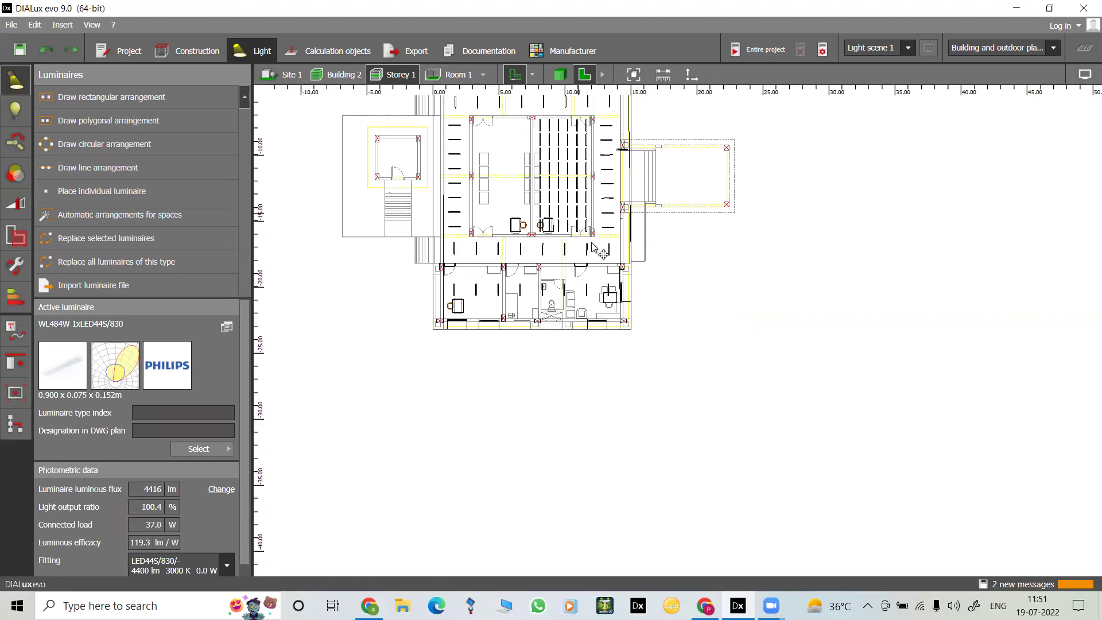
pyautogui.hotkey('ctrl', 'z')
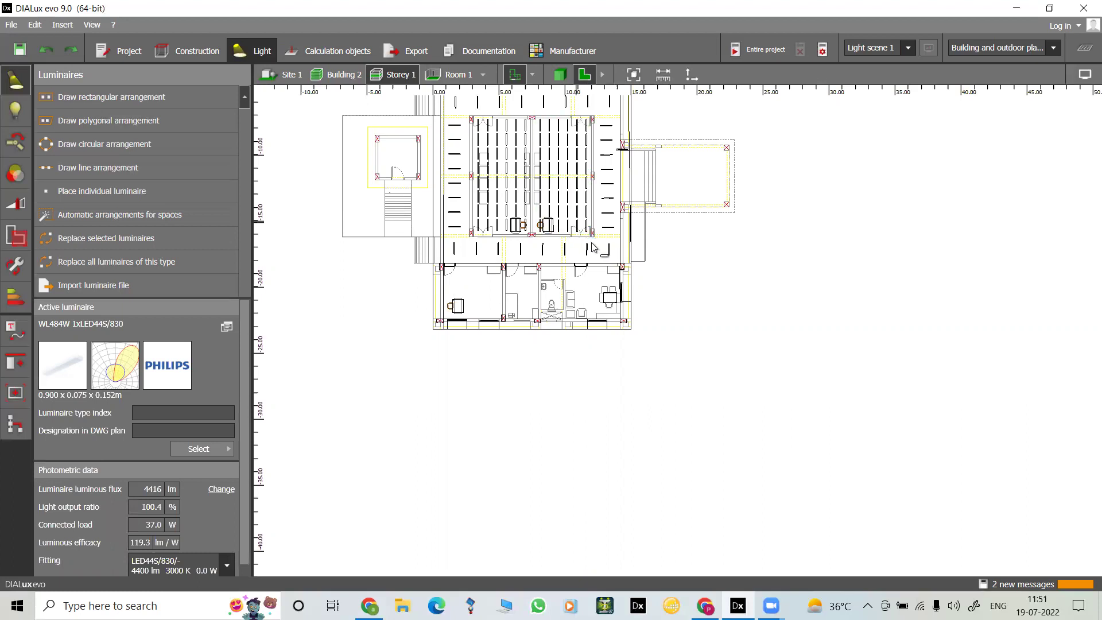
pyautogui.press('Delete')
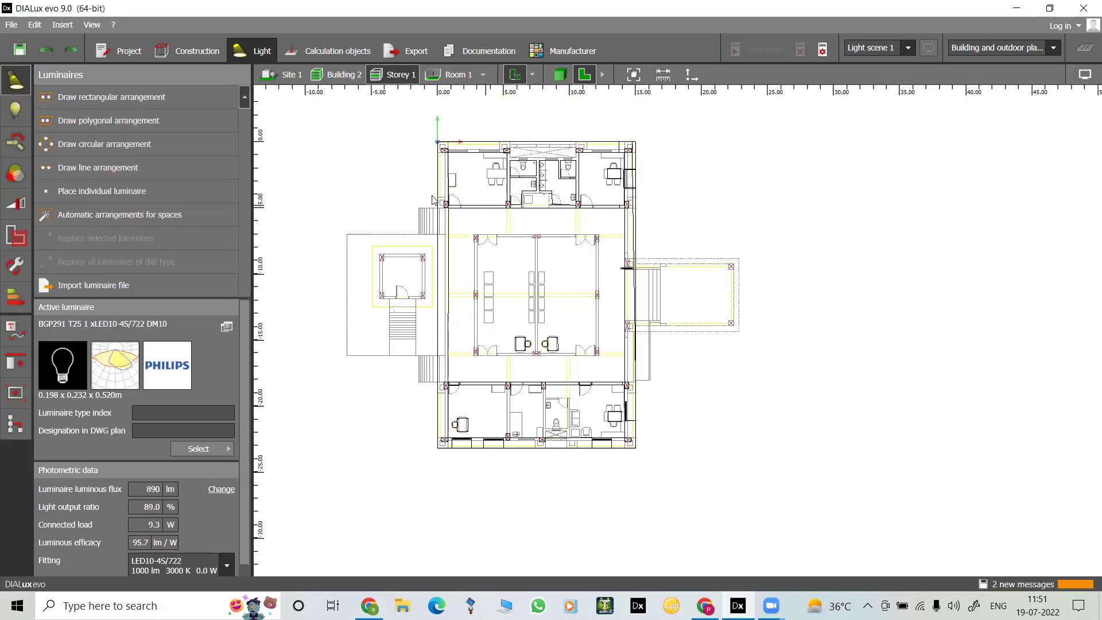
pyautogui.click(559, 74)
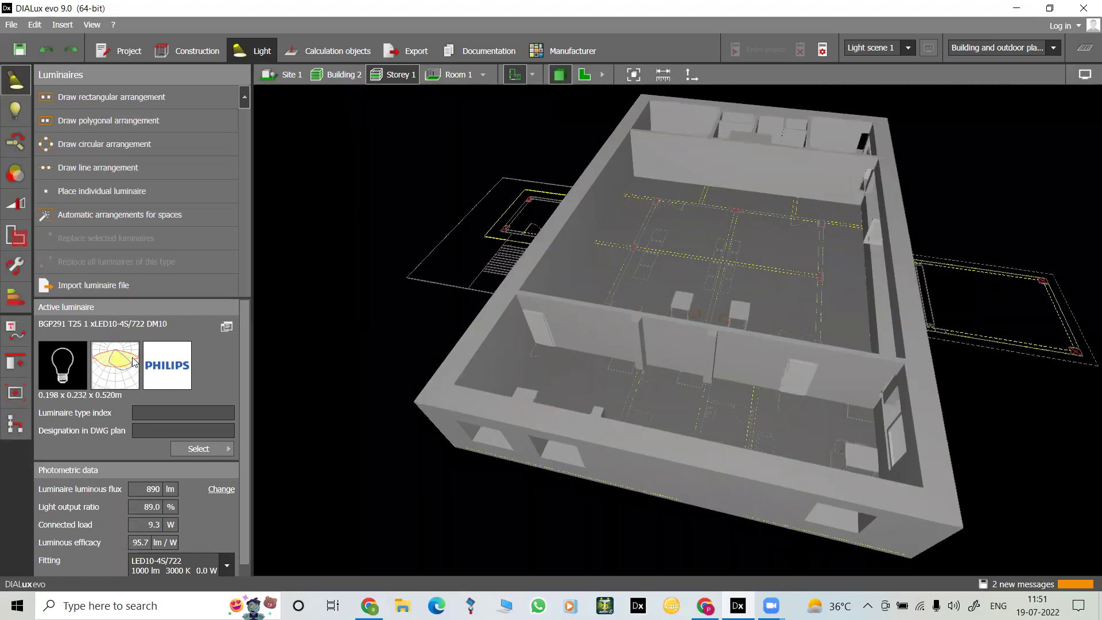
# Step: Return to the construction tools and insert a suspended ceiling into the central hall in the 2D plan view
pyautogui.click(121, 51)
pyautogui.click(209, 53)
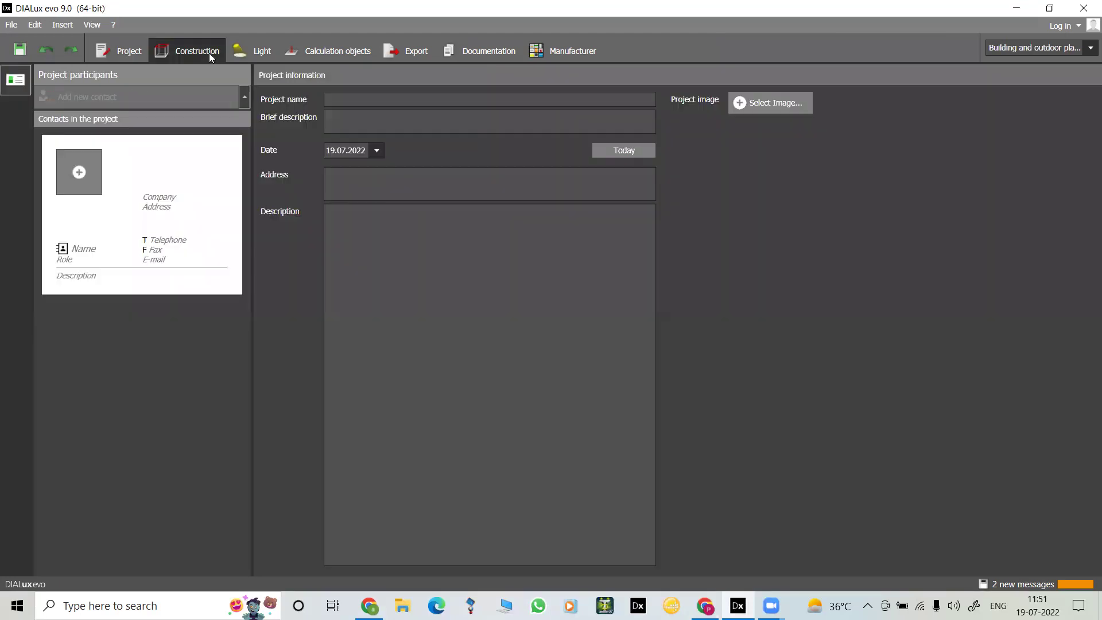
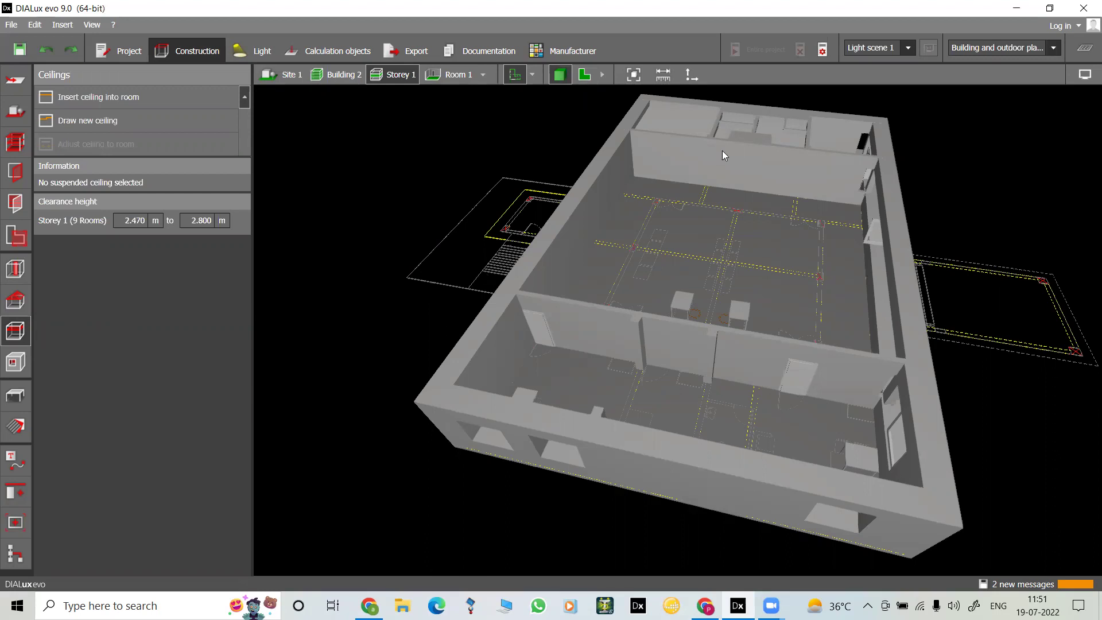
pyautogui.click(585, 75)
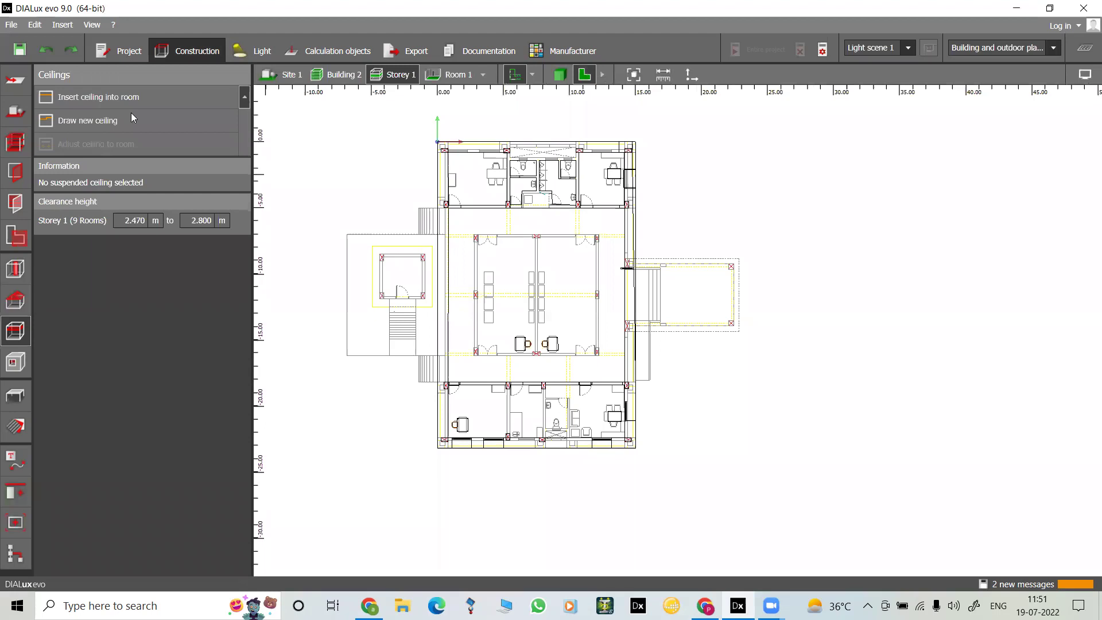
pyautogui.click(115, 97)
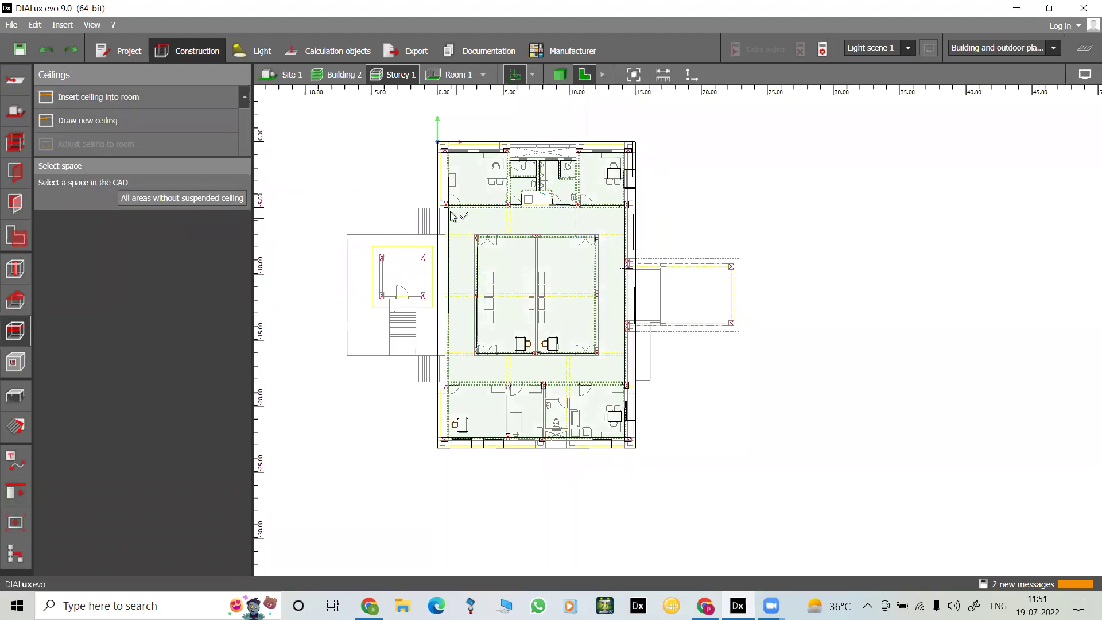
pyautogui.click(453, 215)
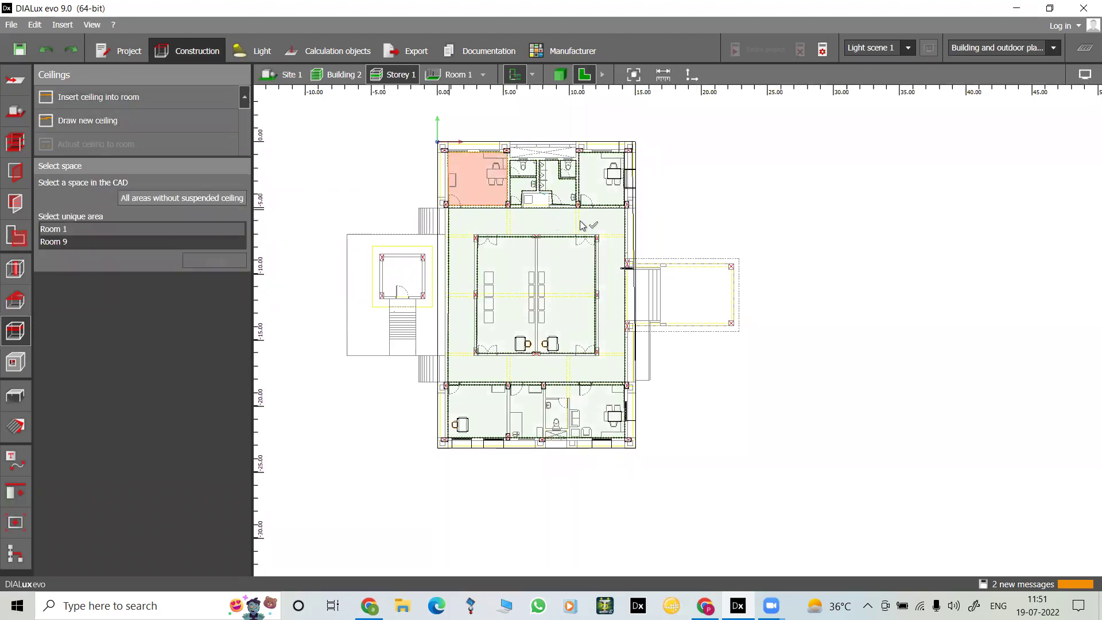
pyautogui.click(628, 215)
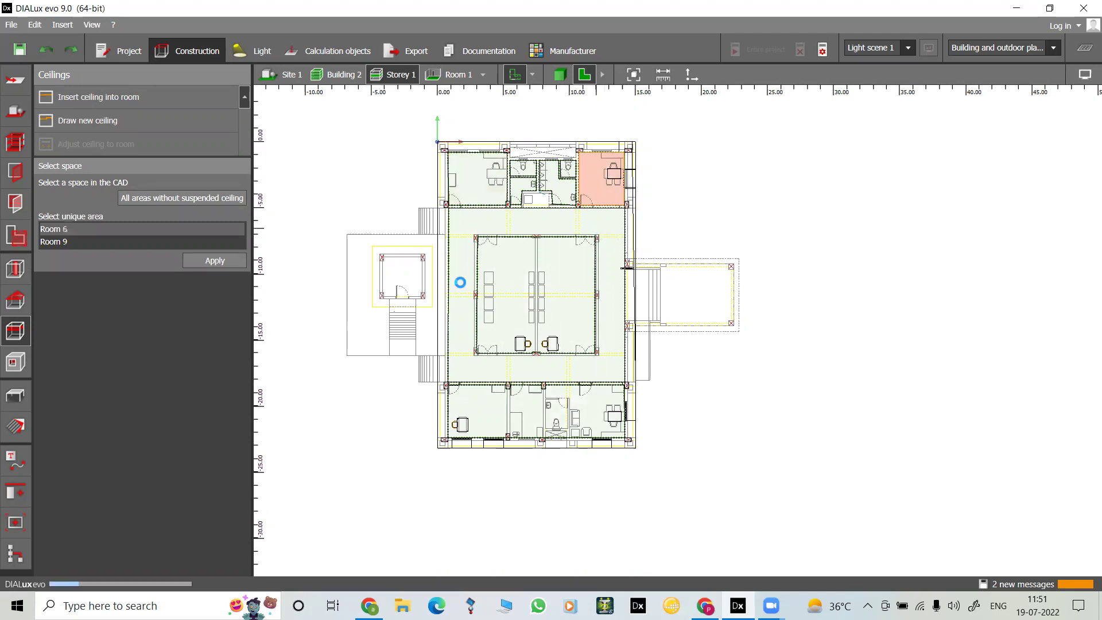
# Step: Insert a suspended ceiling into the lower row of rooms
pyautogui.click(102, 98)
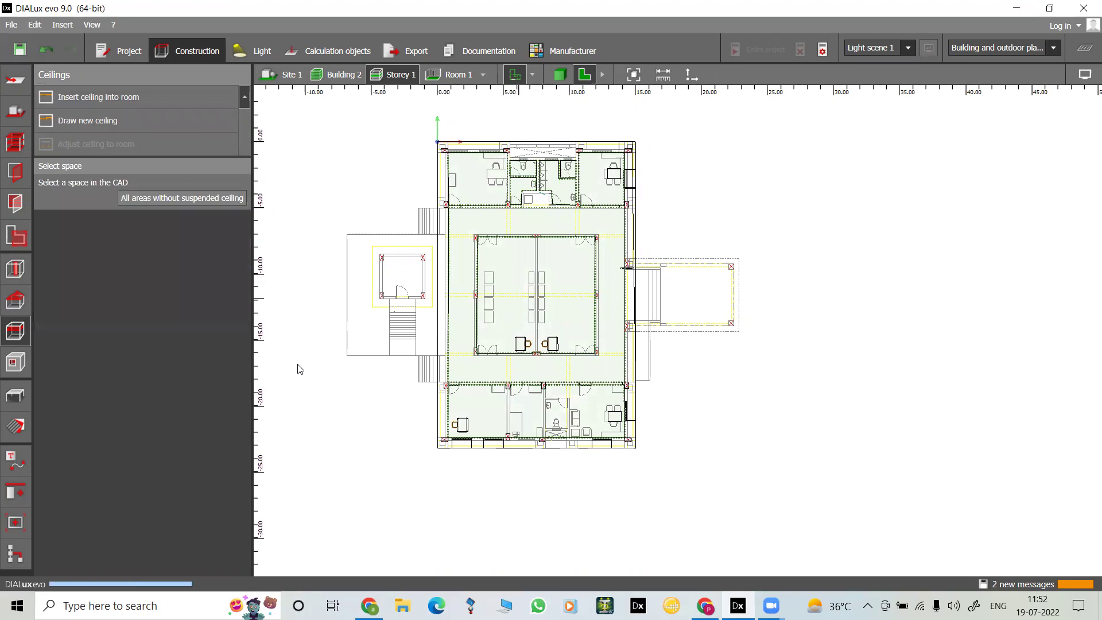
pyautogui.click(100, 97)
pyautogui.click(487, 422)
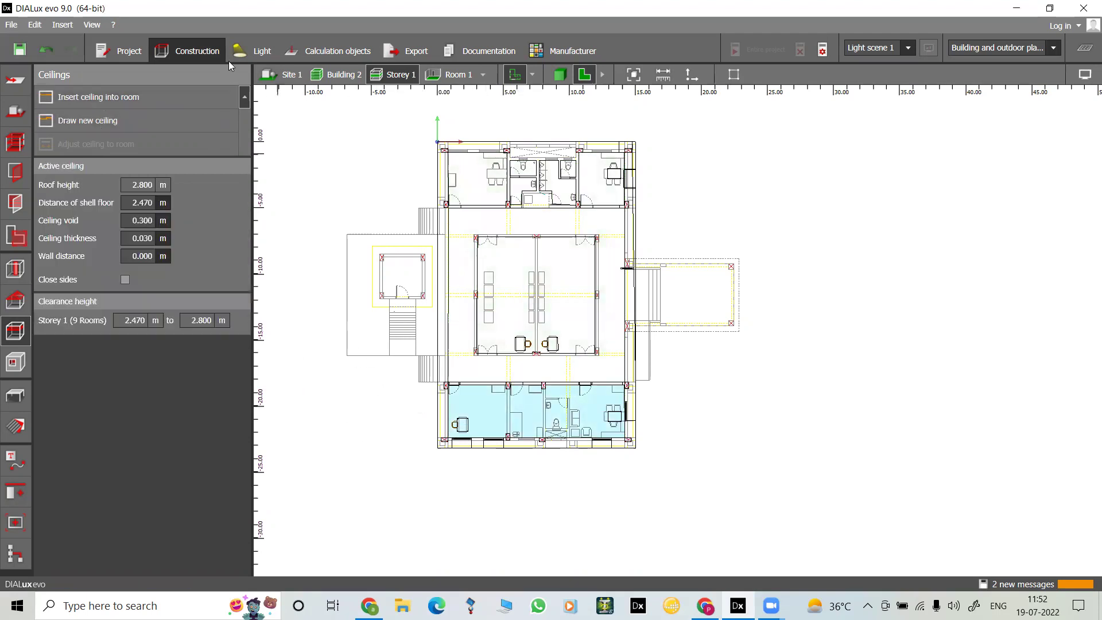
# Step: Draw a line arrangement of 8 luminaires, about 13.3 m long, across the upper strip of the central hall
pyautogui.click(251, 51)
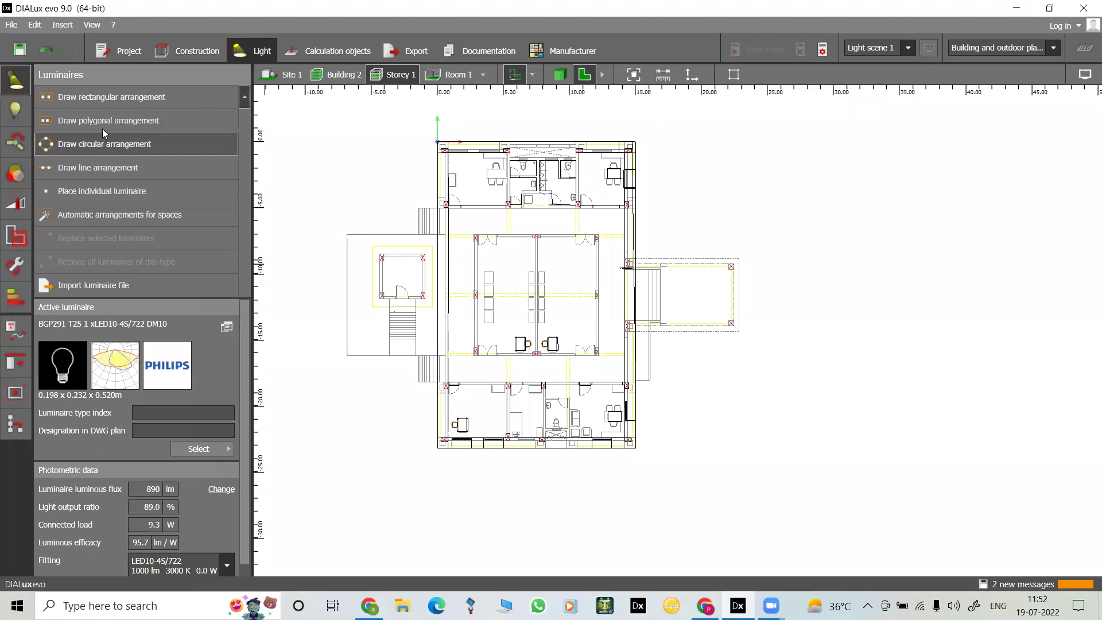
pyautogui.click(92, 167)
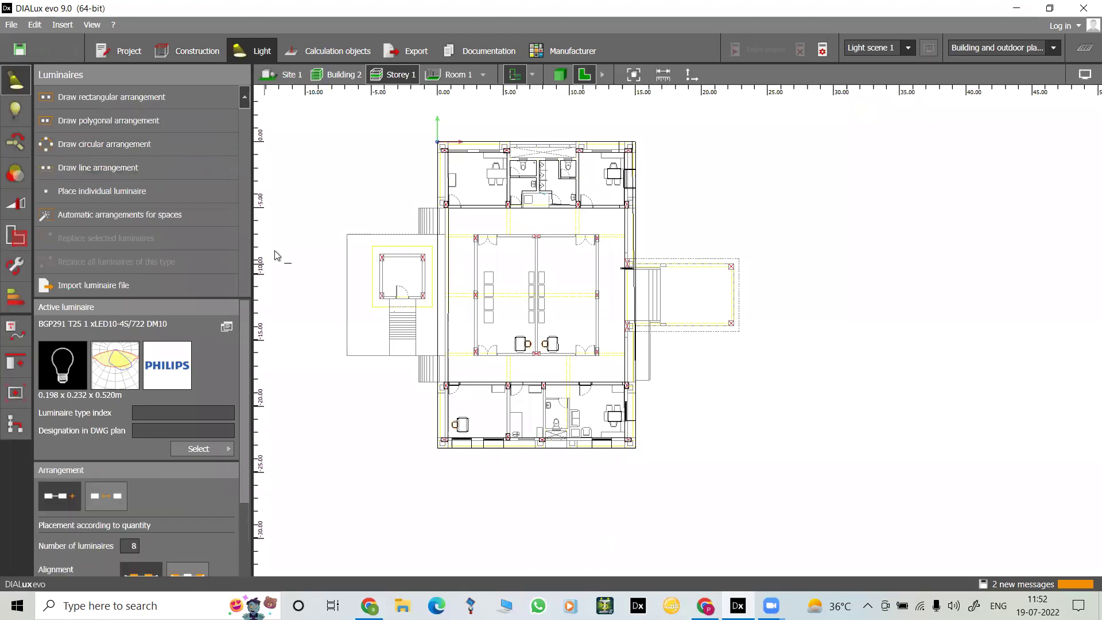
pyautogui.scroll(1, 502, 271)
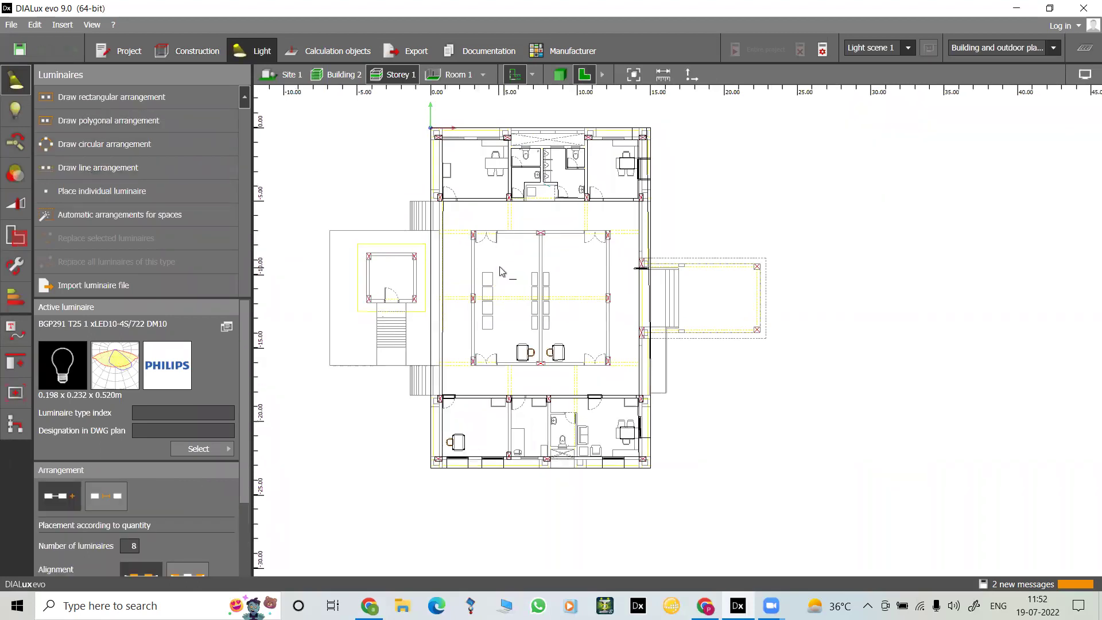
pyautogui.click(443, 213)
pyautogui.click(636, 215)
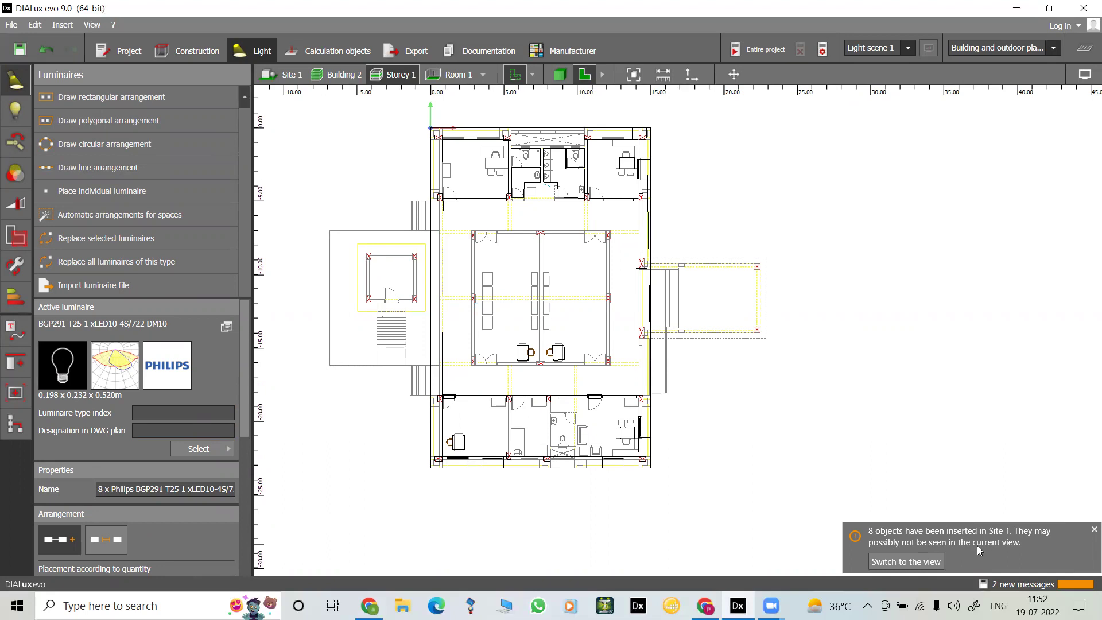
# Step: Lower the luminaire line in the hall's upper strip by setting its start and end point heights to 2.4 m
pyautogui.scroll(-1, 113, 452)
pyautogui.scroll(-5, 113, 451)
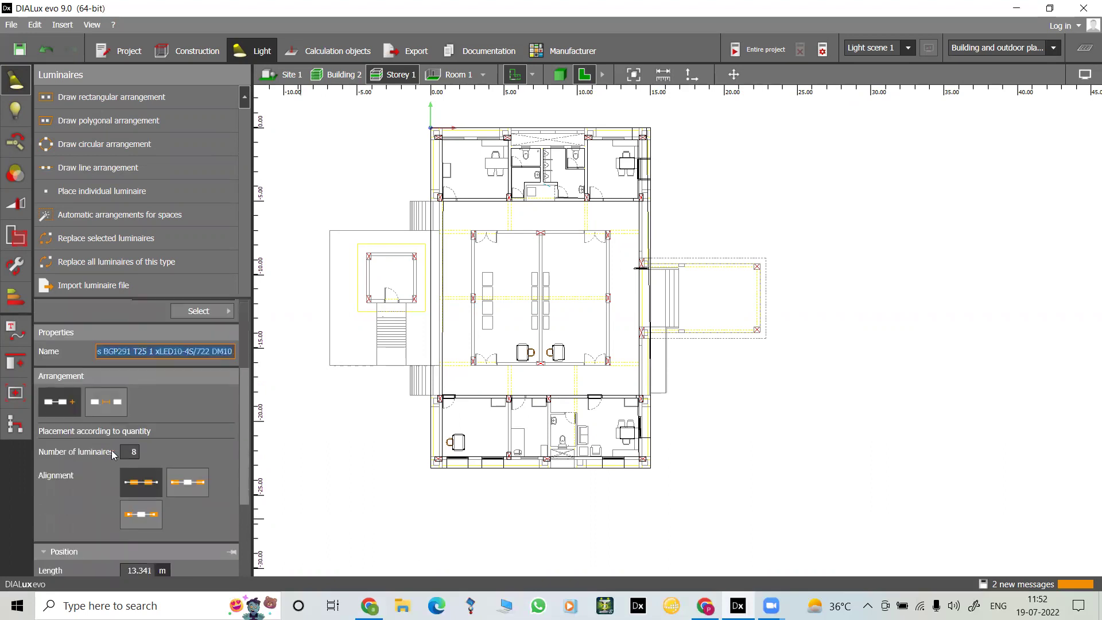
pyautogui.click(218, 452)
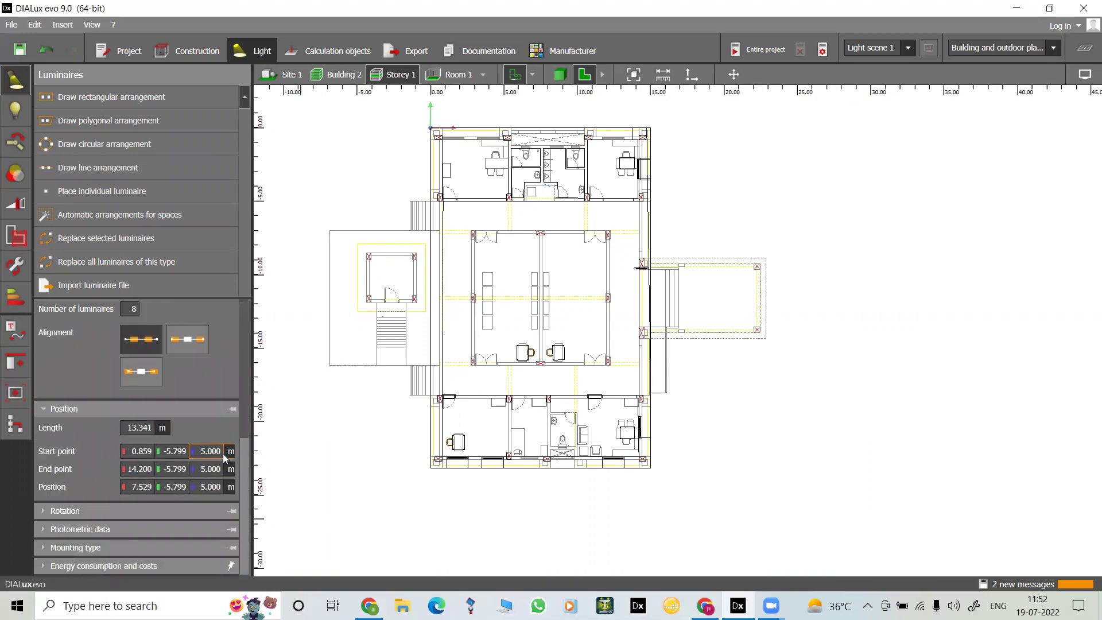
pyautogui.doubleClick(218, 451)
pyautogui.write('2.4')
pyautogui.doubleClick(226, 469)
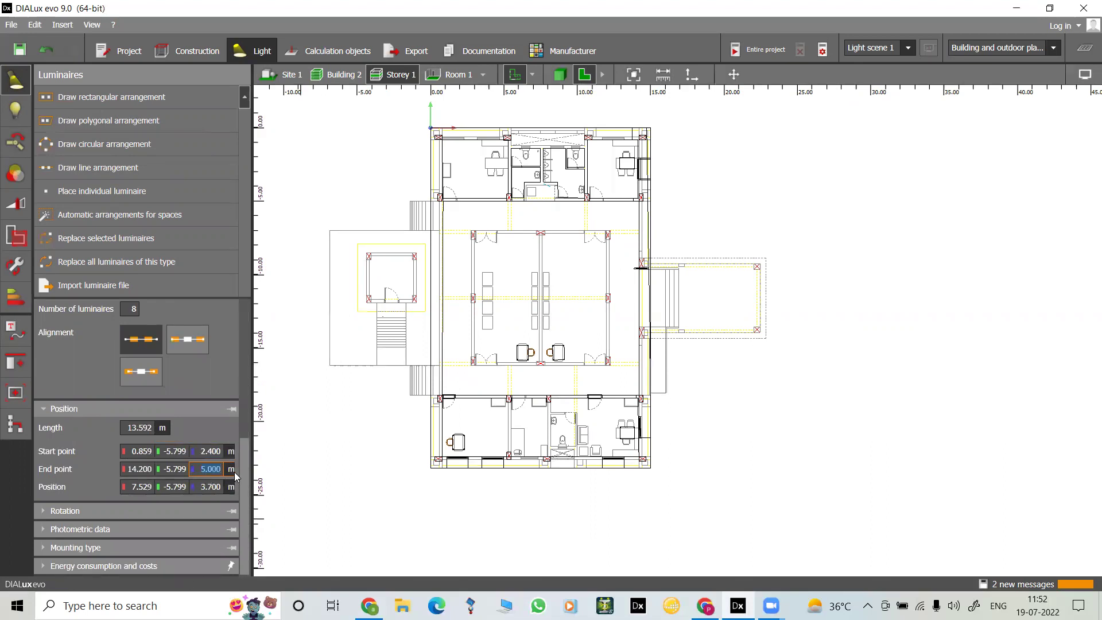
pyautogui.write('2.4')
pyautogui.doubleClick(204, 487)
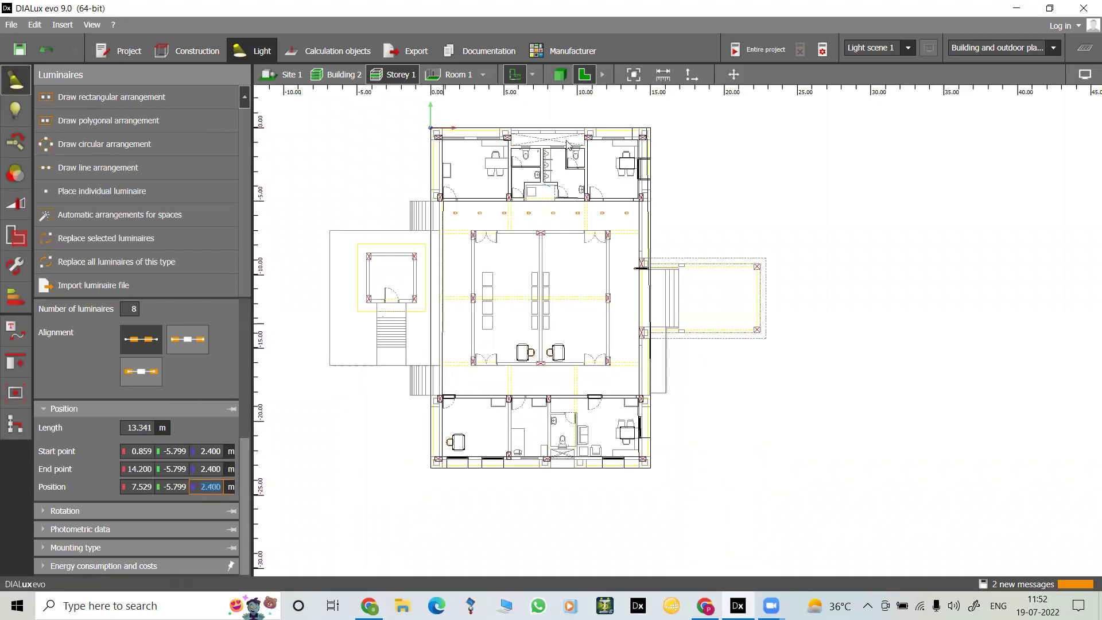
pyautogui.click(137, 97)
pyautogui.scroll(3, 496, 317)
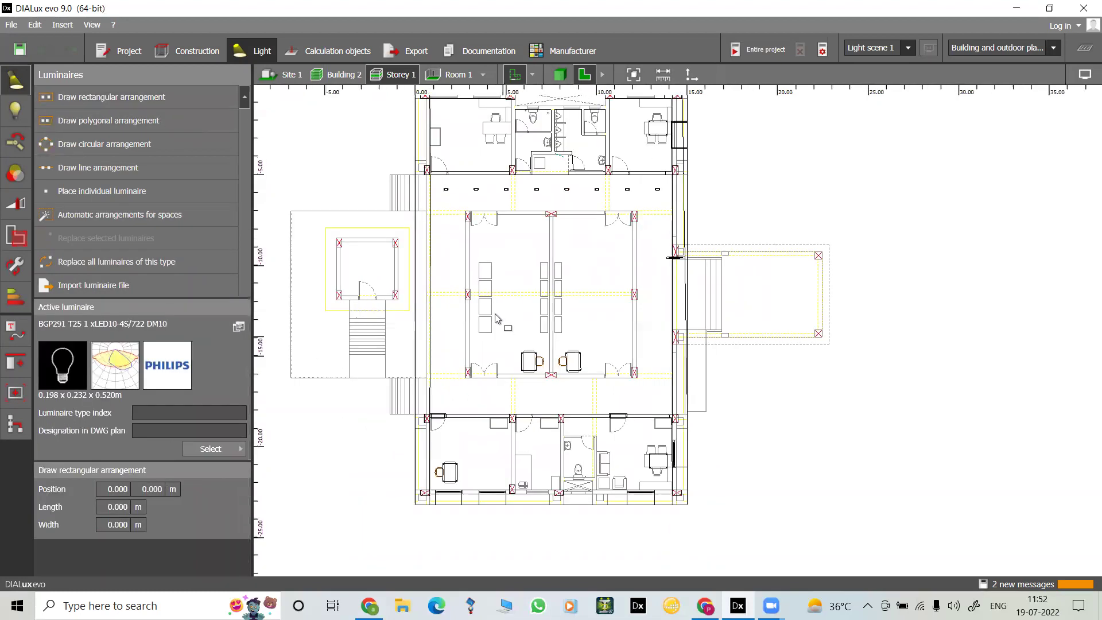
pyautogui.click(415, 409)
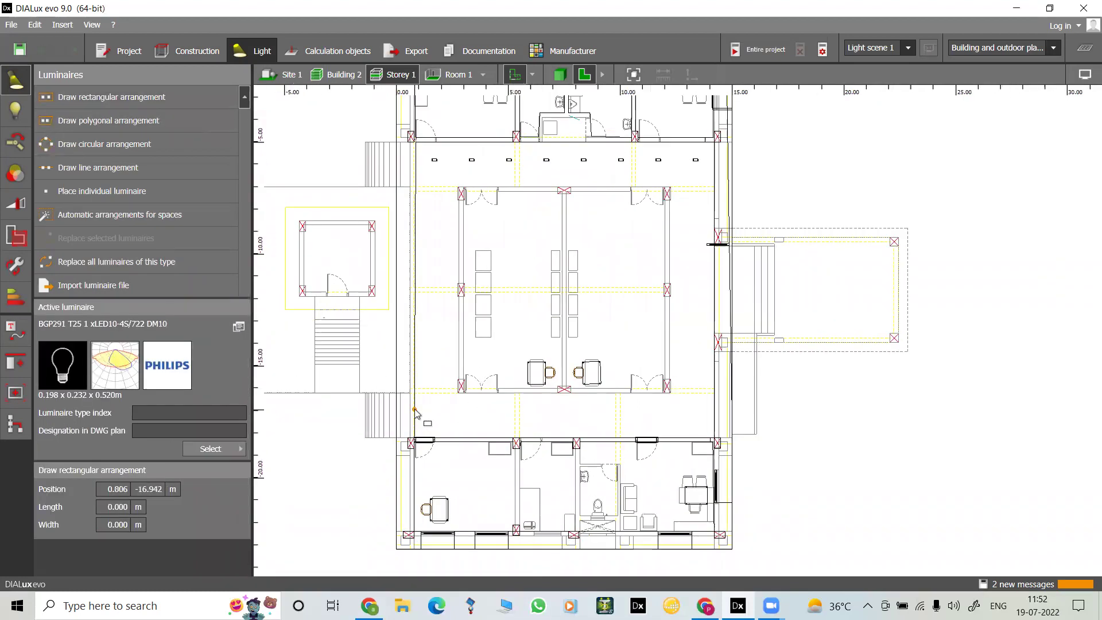
pyautogui.click(714, 410)
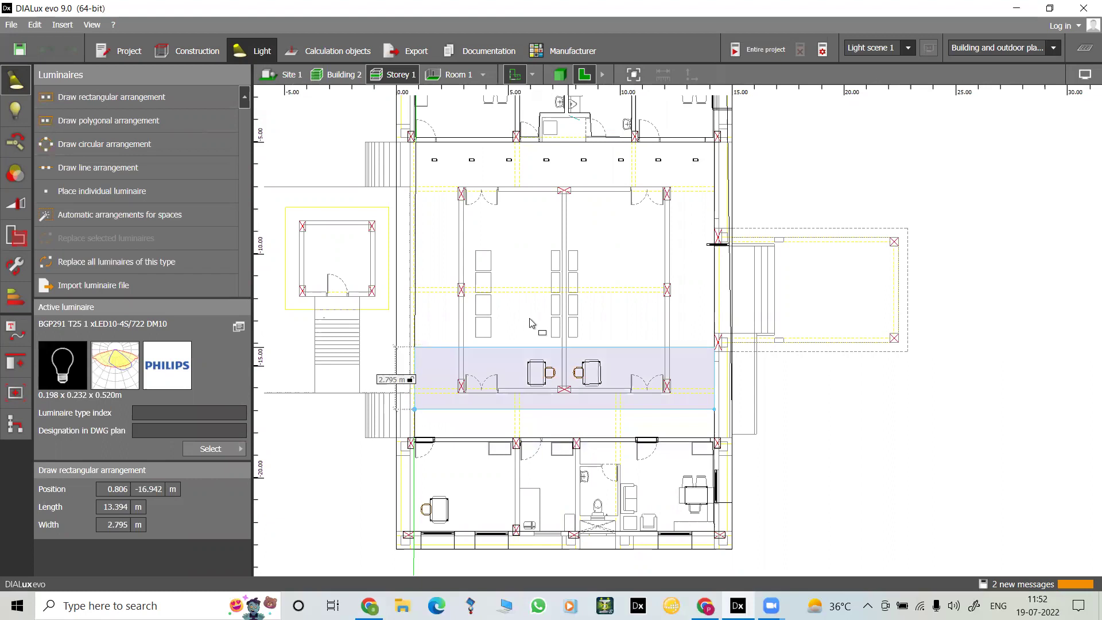
pyautogui.click(535, 386)
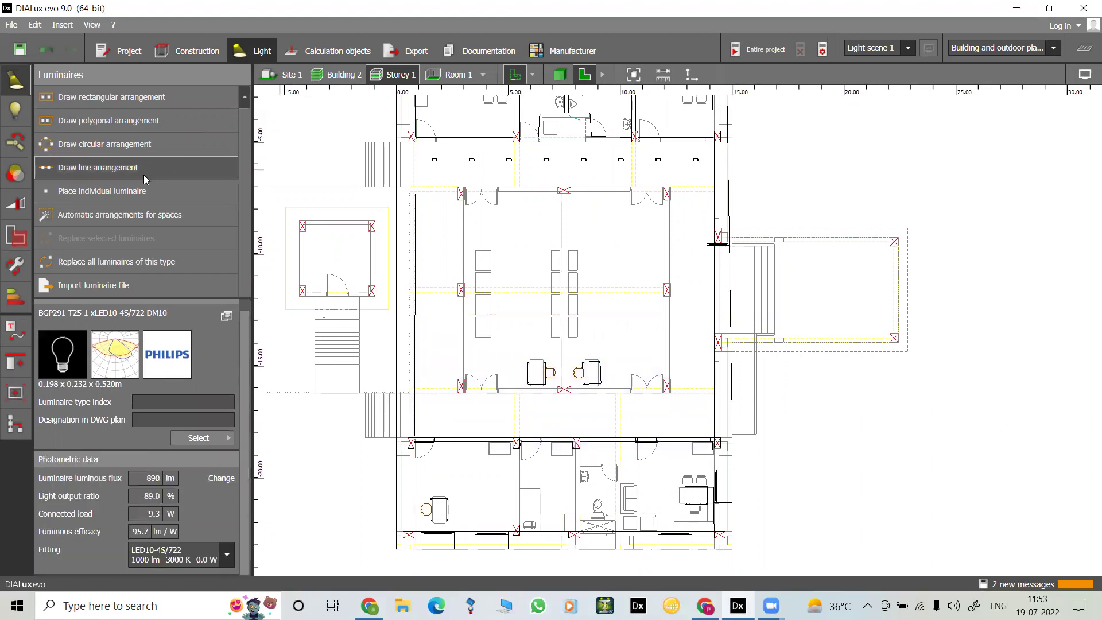
# Step: Draw a rectangular luminaire arrangement over the central hall, from below the luminaire line down to the hall's lower strip
pyautogui.click(108, 99)
pyautogui.click(429, 192)
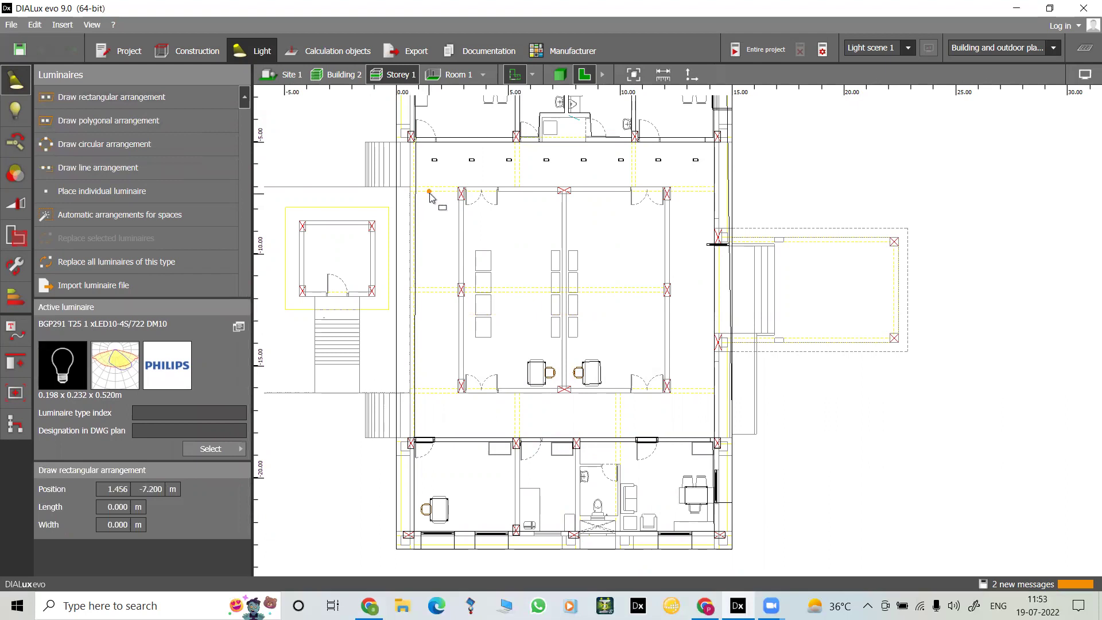
pyautogui.click(706, 202)
pyautogui.click(683, 422)
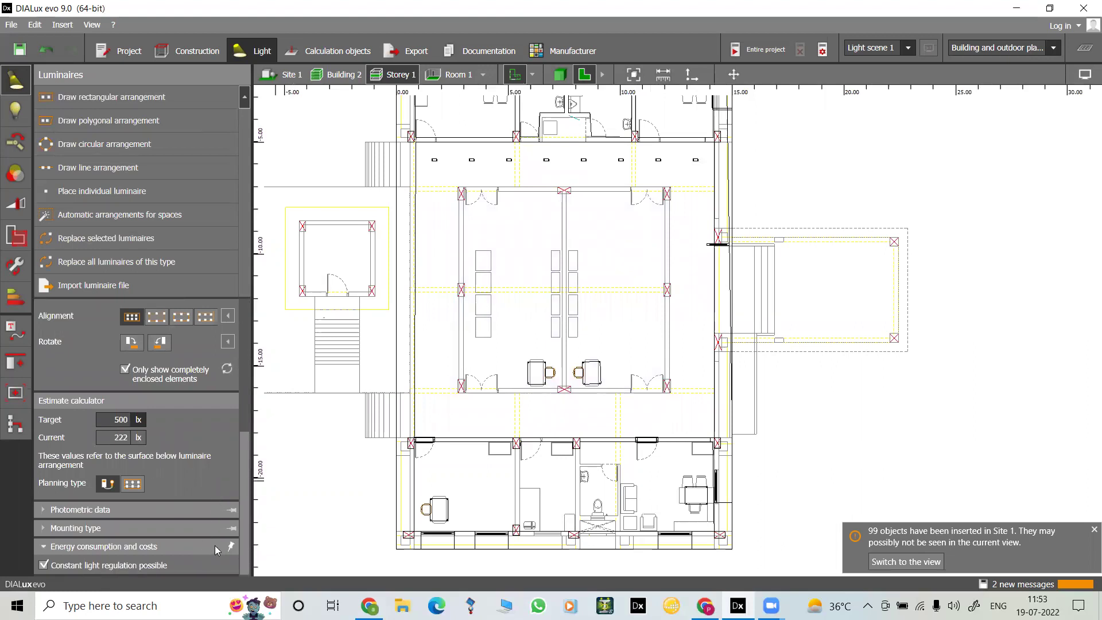
# Step: Examine the grid arrangement and estimate calculator settings of the hall's new luminaire grid, collapsing its energy consumption section
pyautogui.scroll(1, 157, 462)
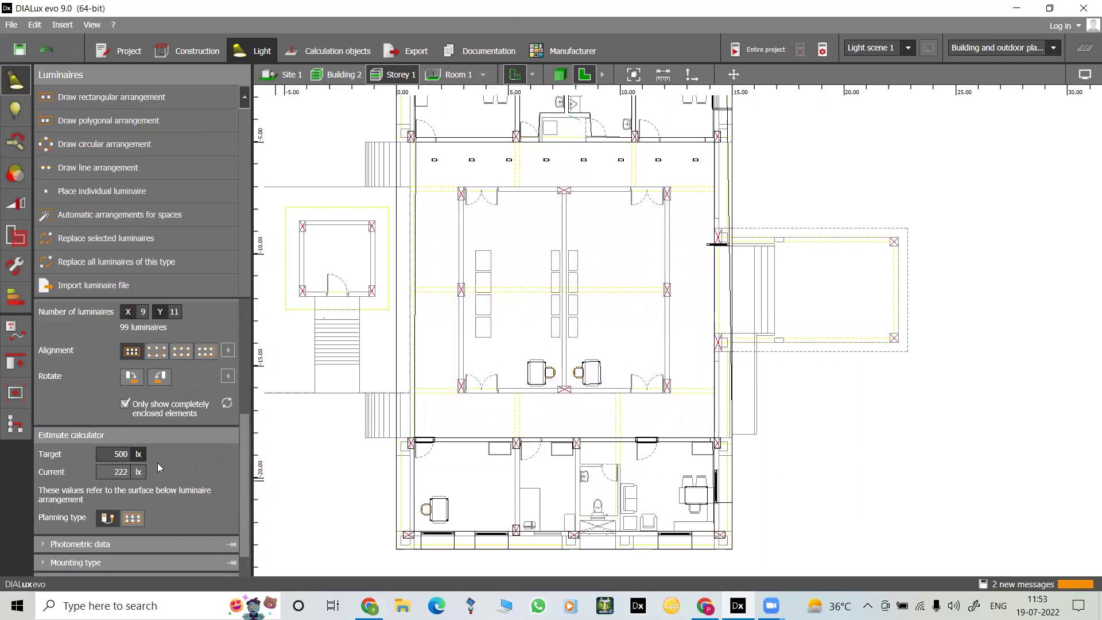
pyautogui.scroll(4, 157, 462)
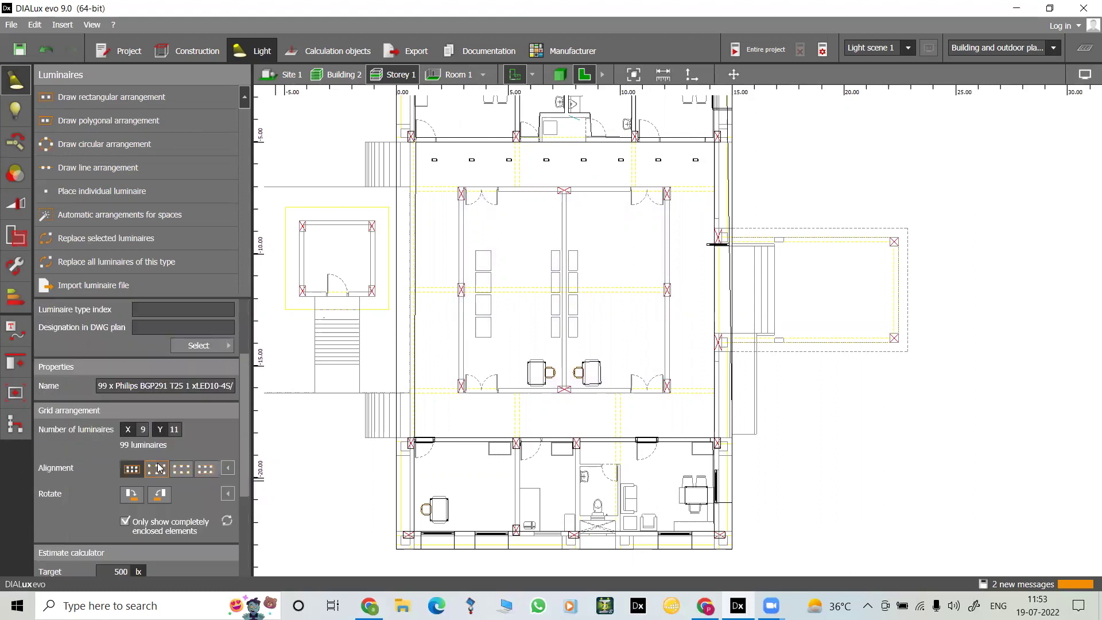
pyautogui.scroll(-4, 158, 468)
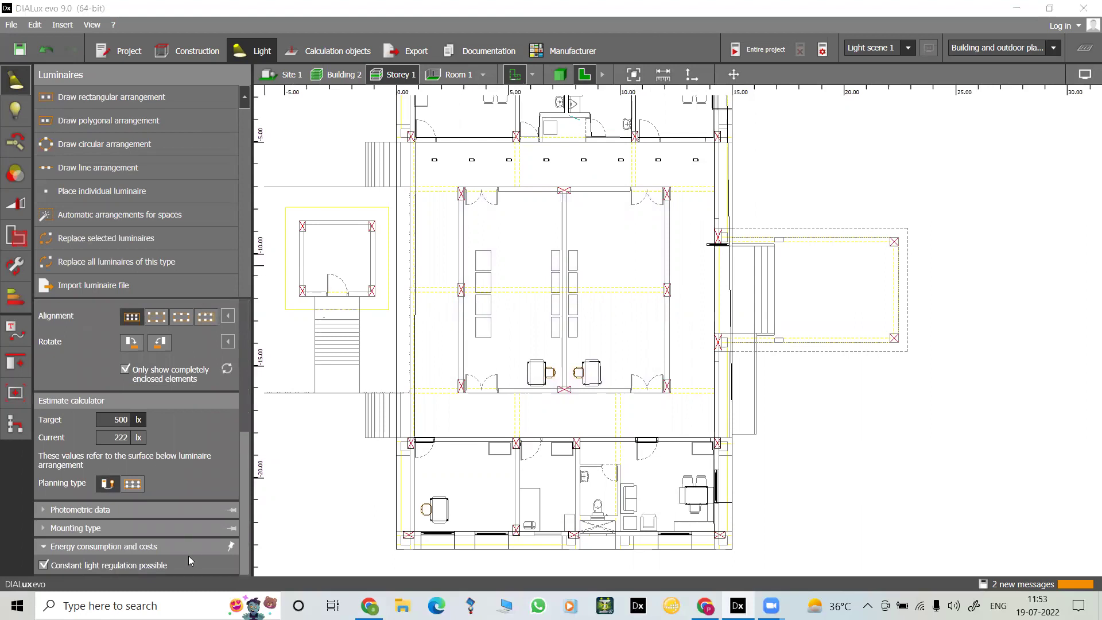
pyautogui.click(105, 545)
pyautogui.scroll(4, 105, 544)
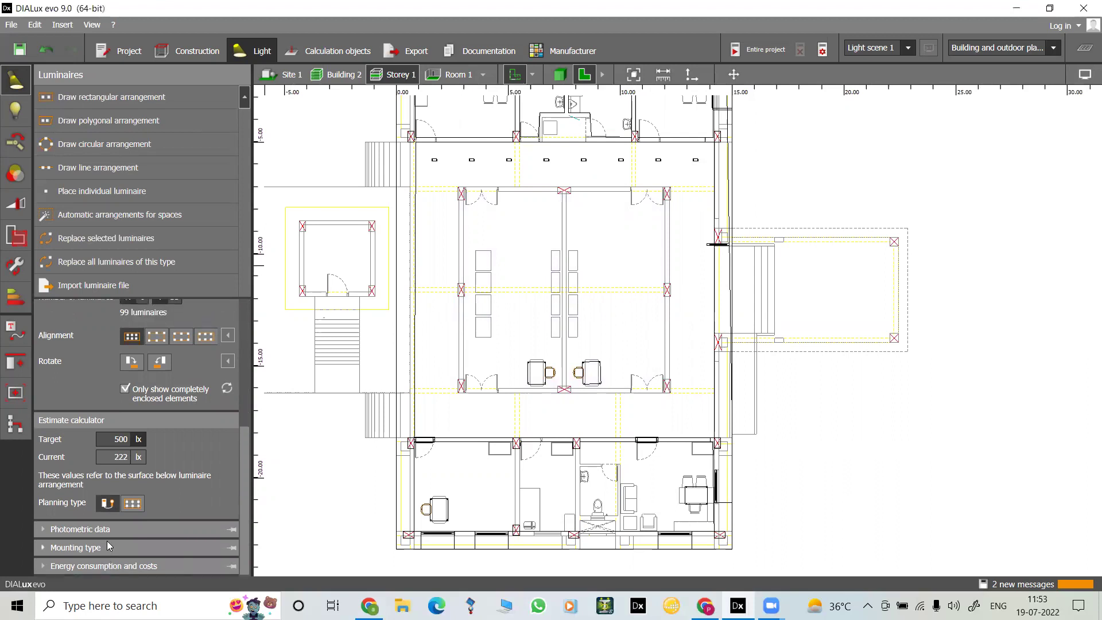
pyautogui.scroll(3, 135, 487)
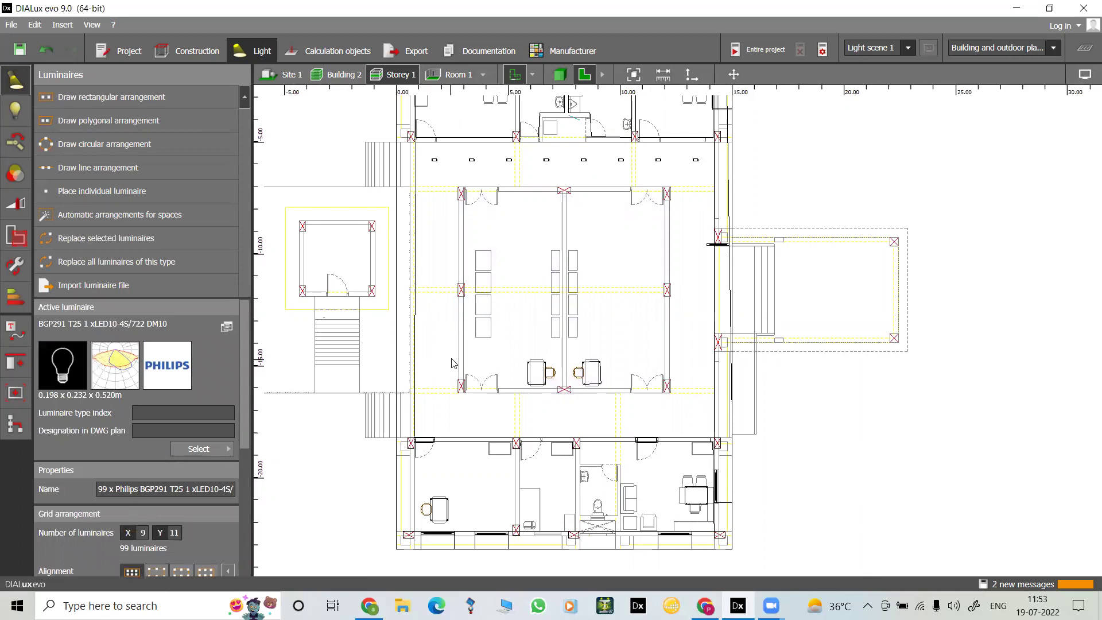
# Step: Inspect the luminaires inside the central hall from several angles in the 3D view
pyautogui.click(560, 74)
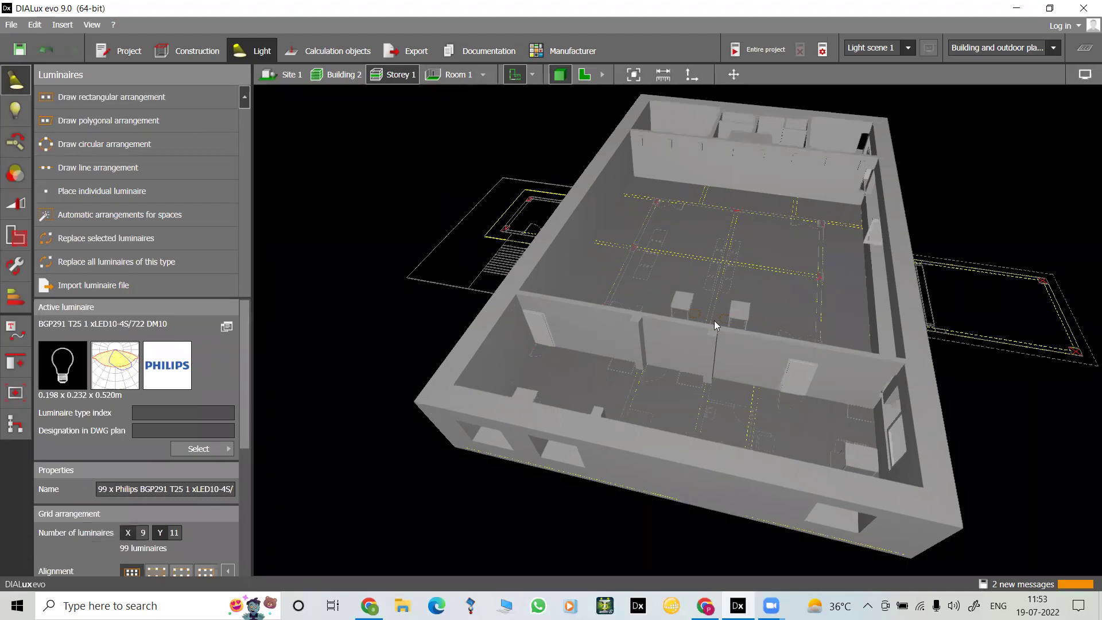
pyautogui.scroll(2, 721, 187)
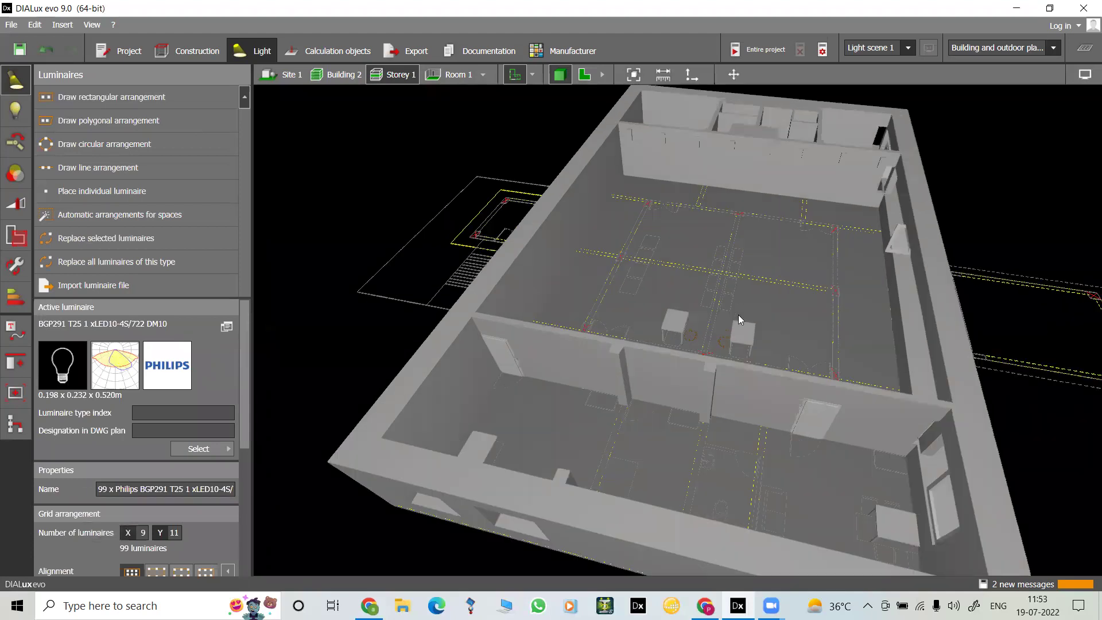
pyautogui.scroll(2, 738, 315)
pyautogui.moveTo(825, 490); pyautogui.dragTo(672, 487)
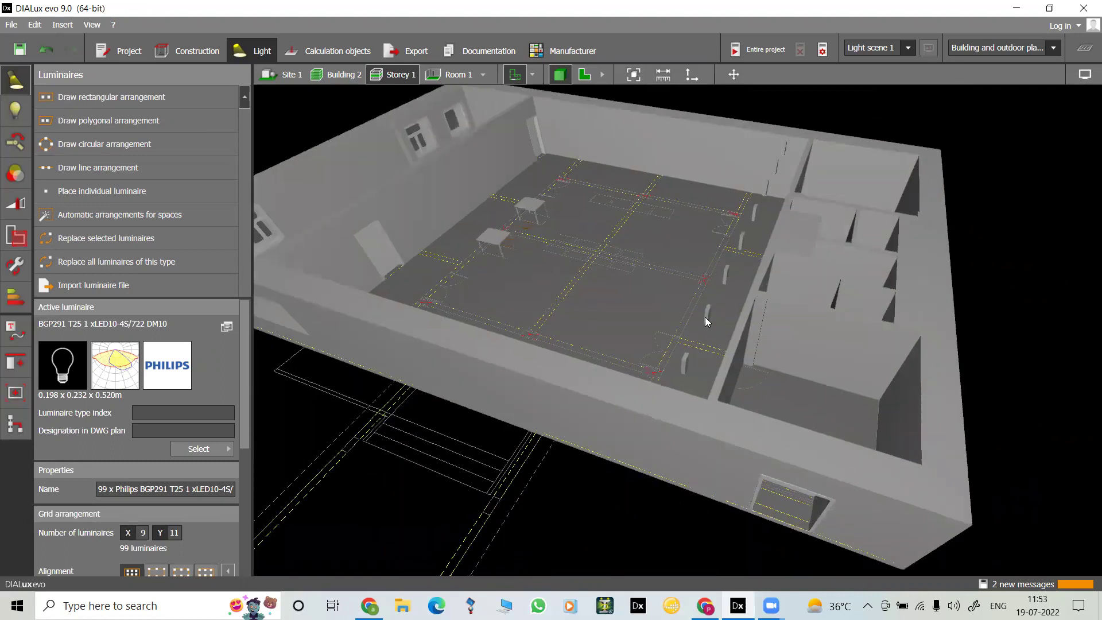
pyautogui.scroll(3, 704, 317)
pyautogui.moveTo(704, 316); pyautogui.dragTo(697, 421)
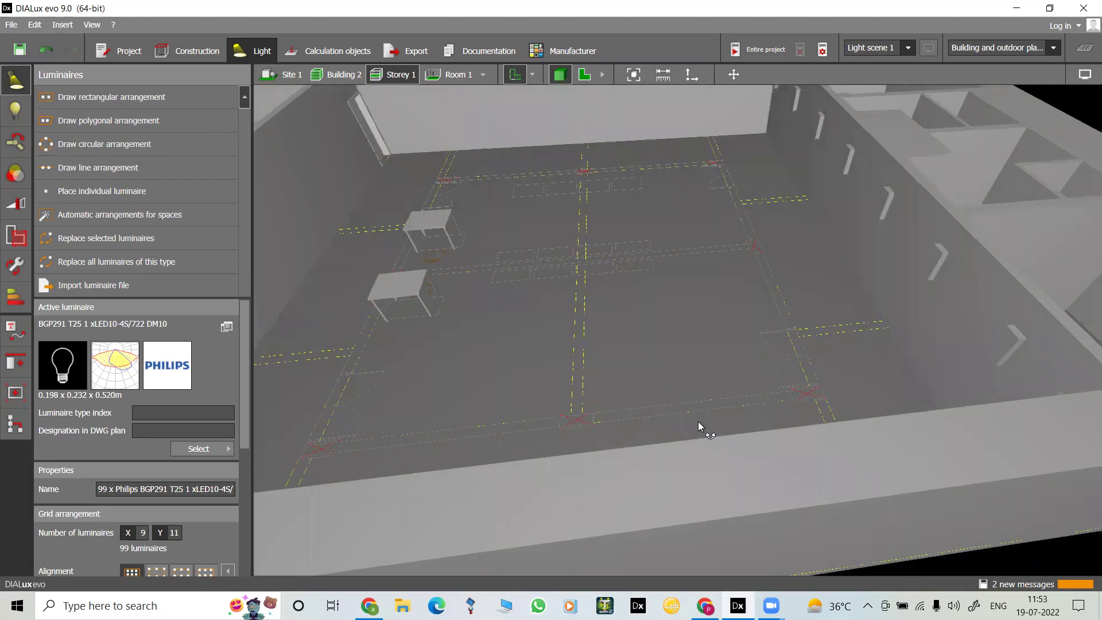
# Step: Set the mounting height of the central hall's luminaire grid to 2.4 m, working in the floor plan view
pyautogui.click(584, 74)
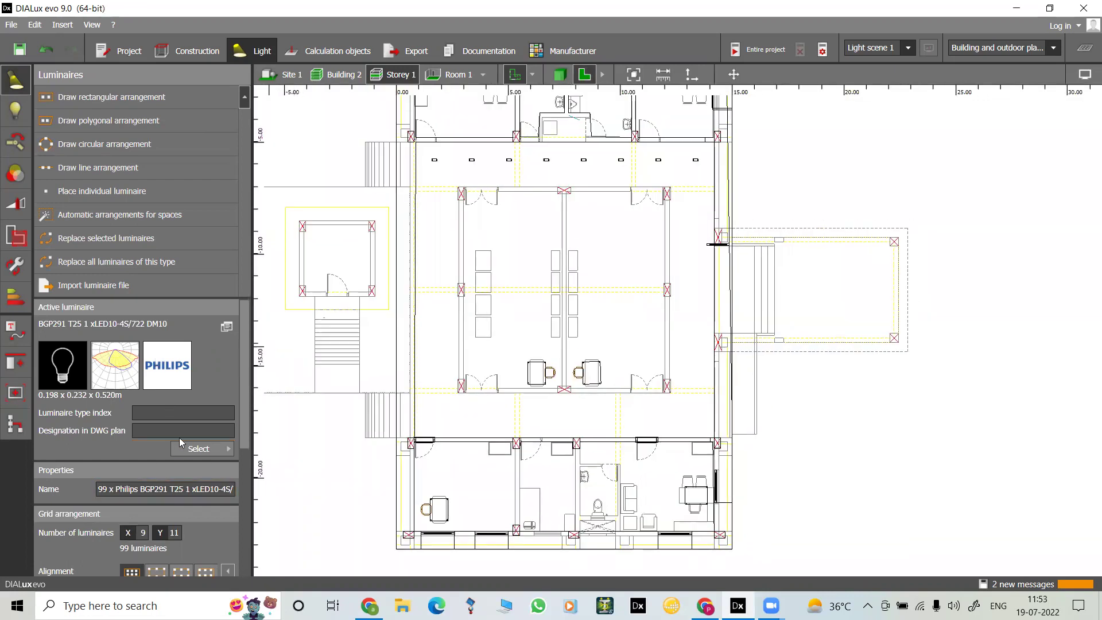
pyautogui.scroll(-5, 174, 435)
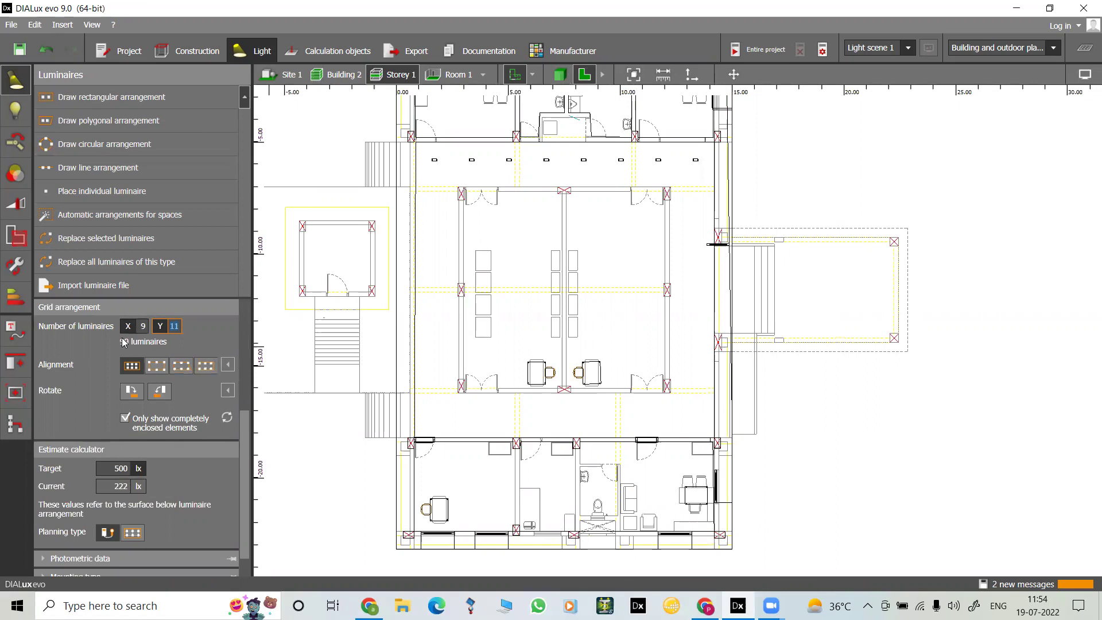
pyautogui.scroll(-1, 123, 342)
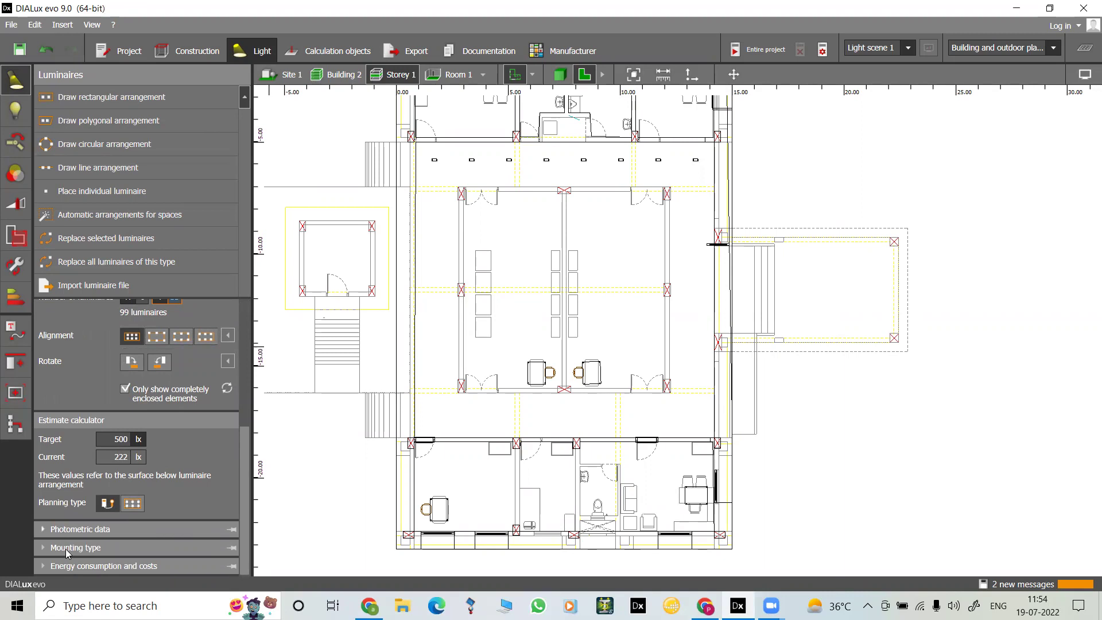
pyautogui.click(42, 529)
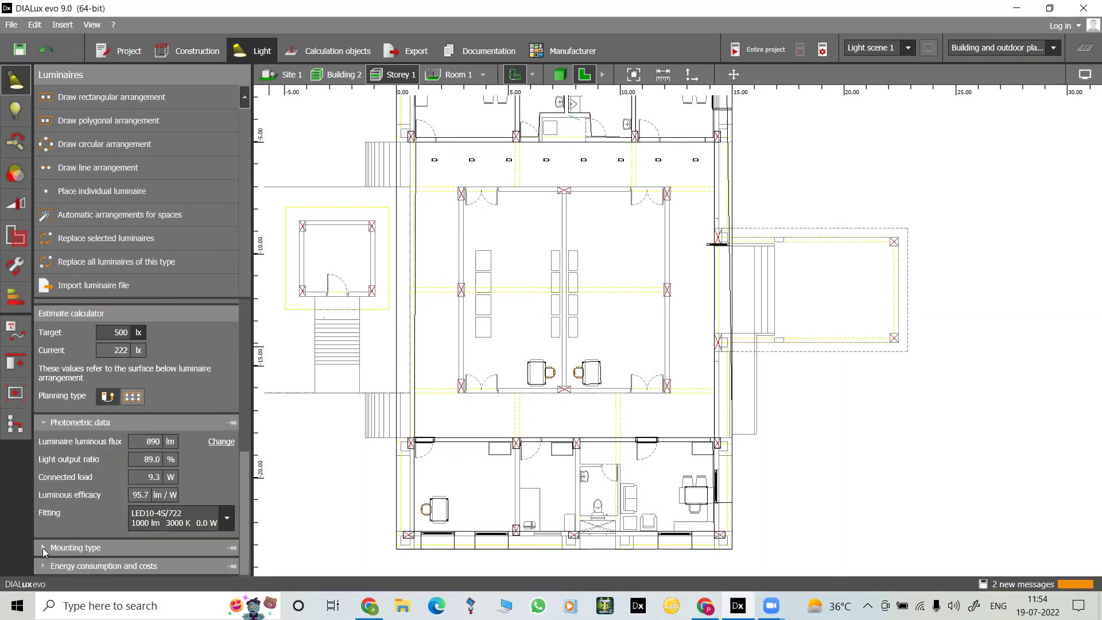
pyautogui.click(43, 547)
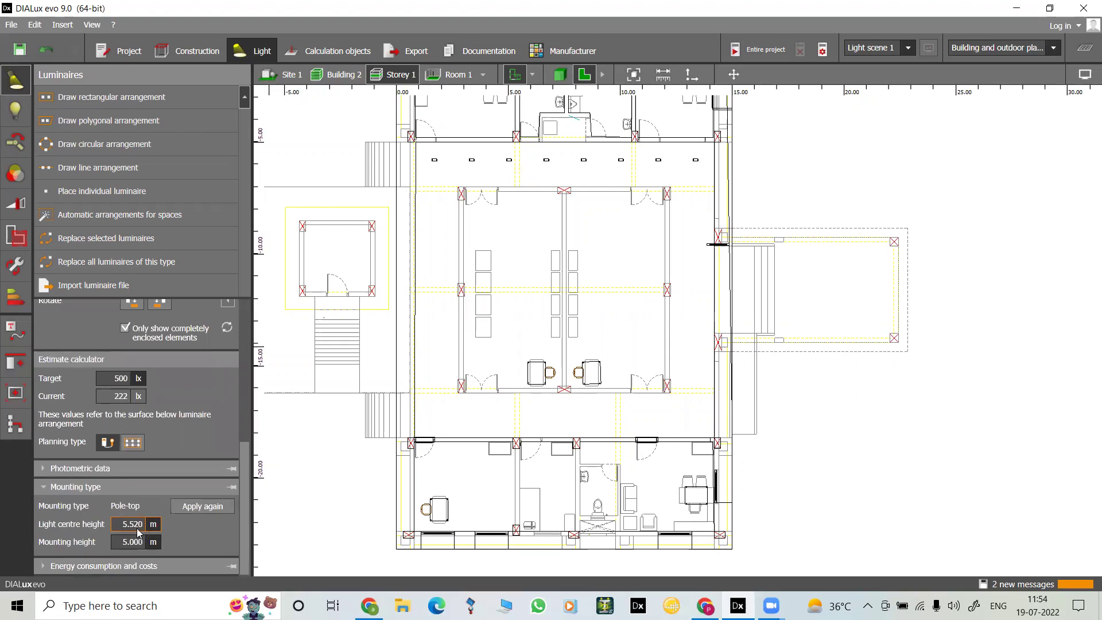
pyautogui.click(141, 541)
pyautogui.write('2.4')
pyautogui.press('Return')
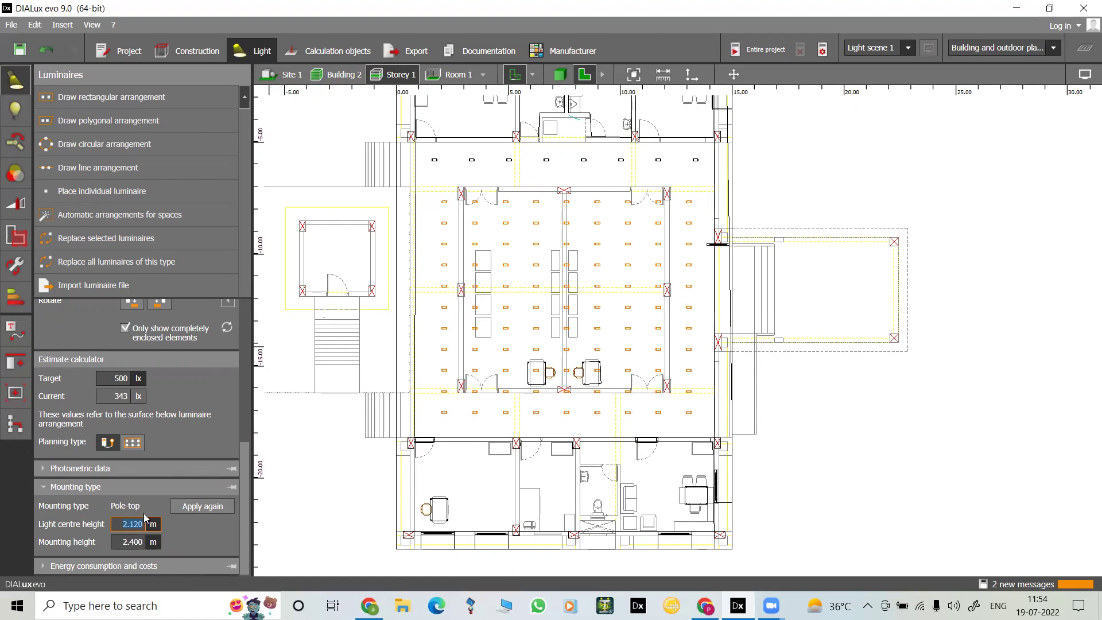
# Step: Add the LL120X 1xLED152S/830 A from the Philips indoor light-line systems, CoreLine Trunking range, as the active luminaire
pyautogui.scroll(11, 146, 468)
pyautogui.click(211, 451)
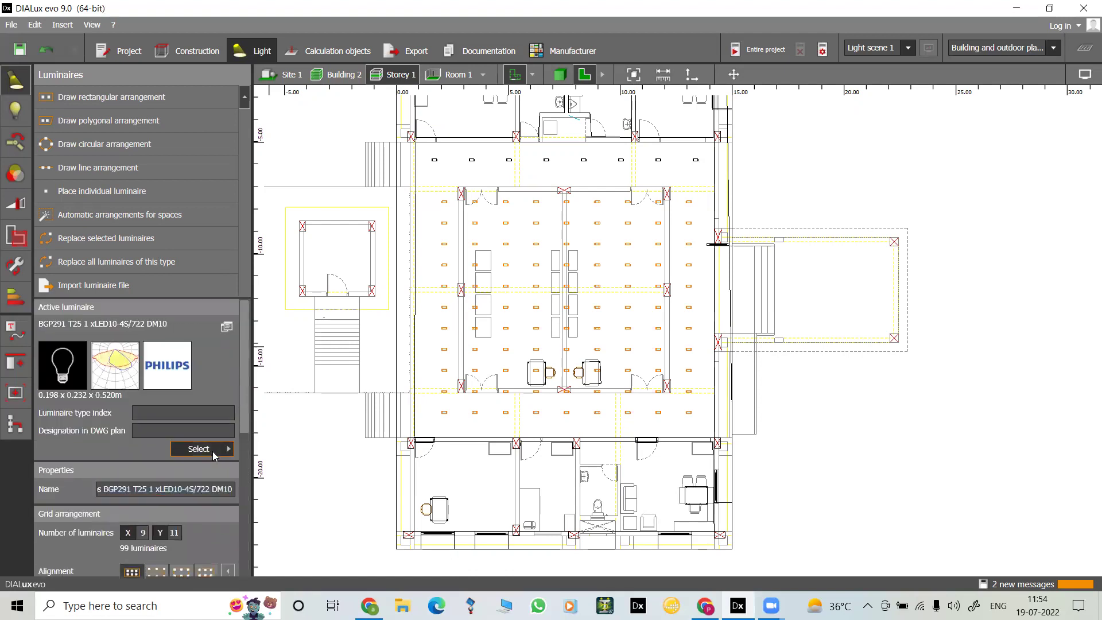
pyautogui.click(319, 256)
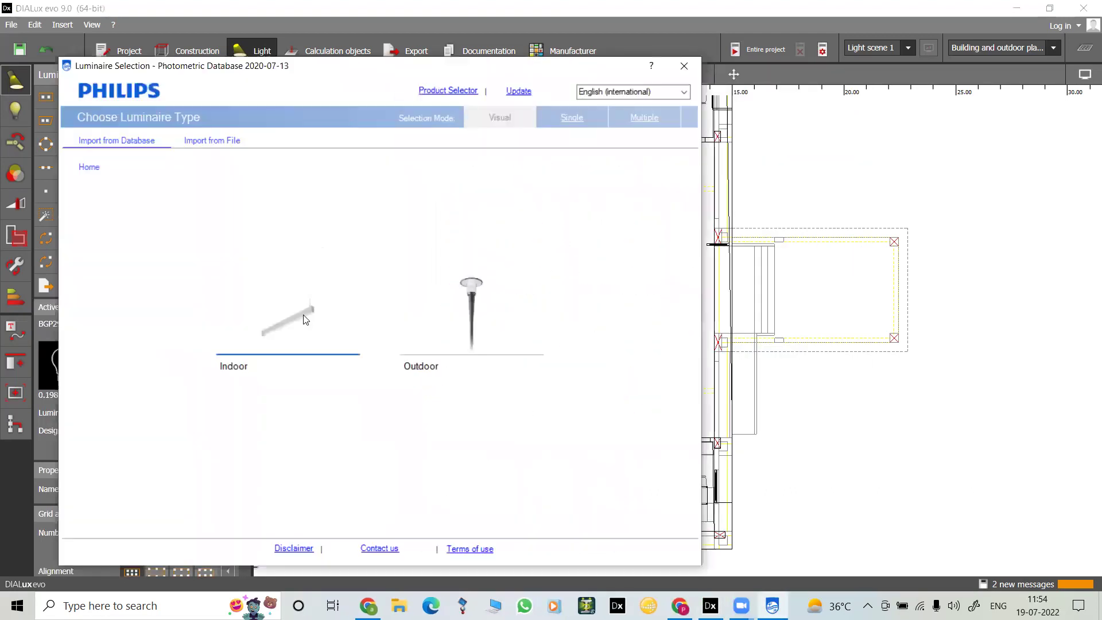
pyautogui.click(305, 319)
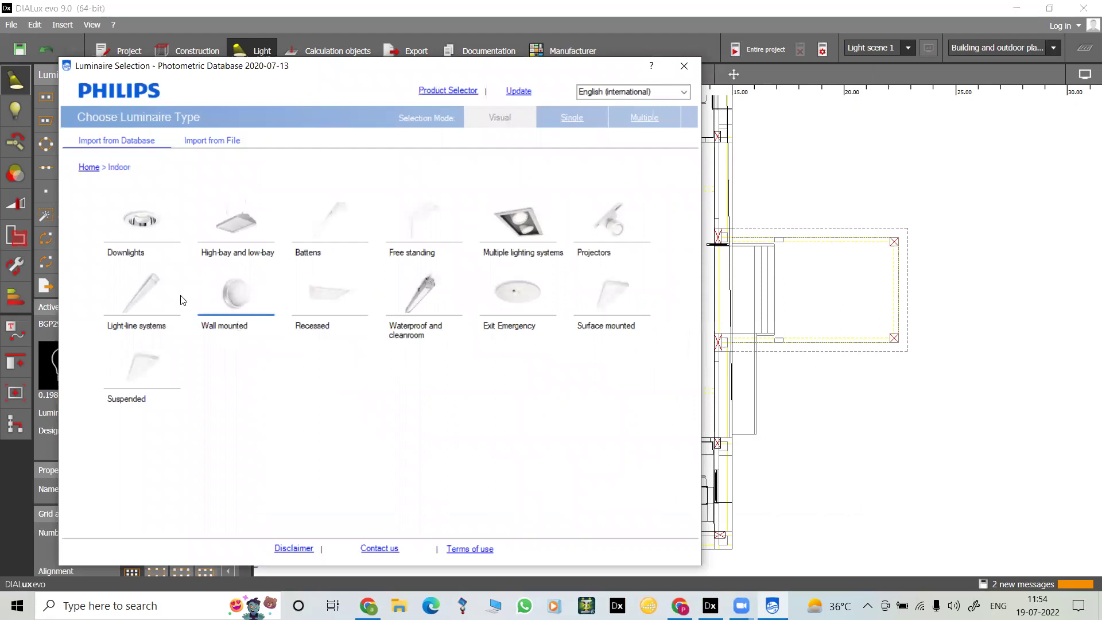
pyautogui.click(166, 302)
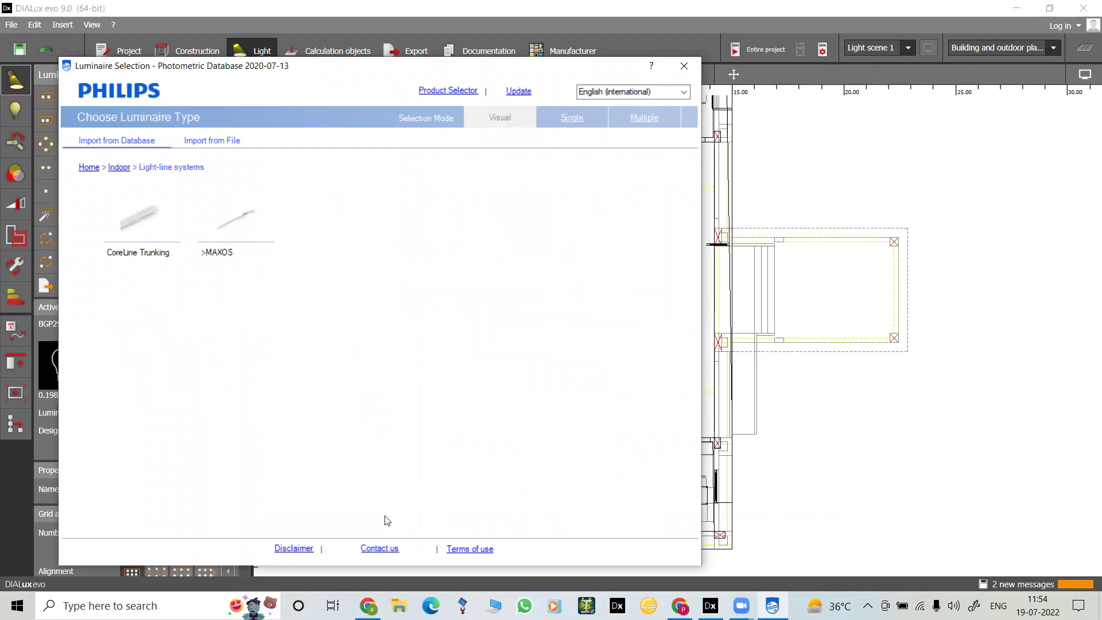
pyautogui.click(138, 214)
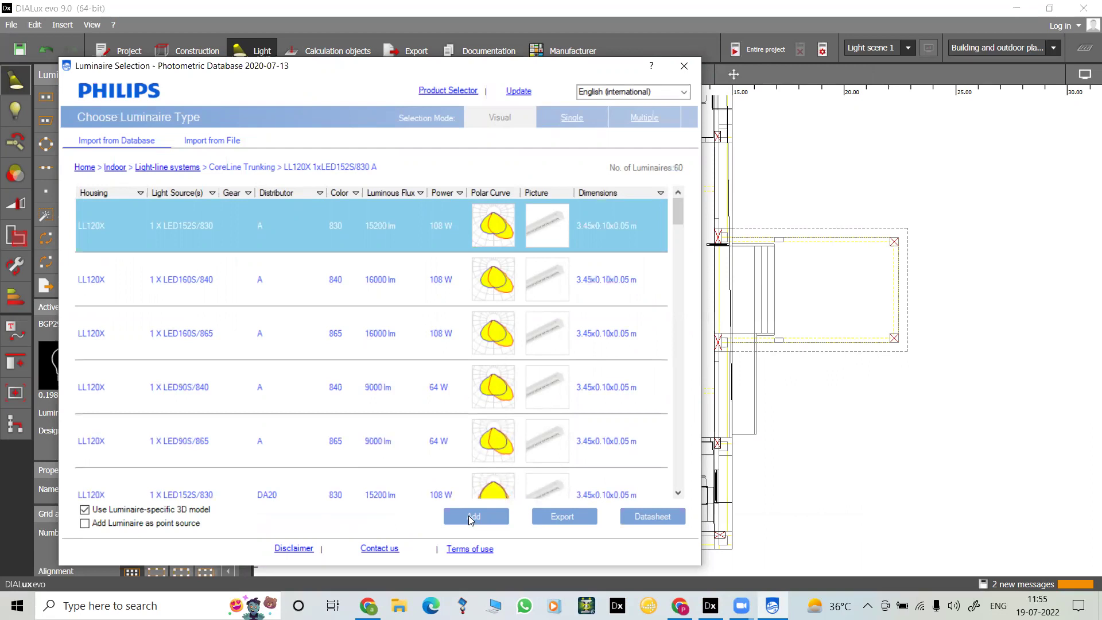
pyautogui.click(468, 515)
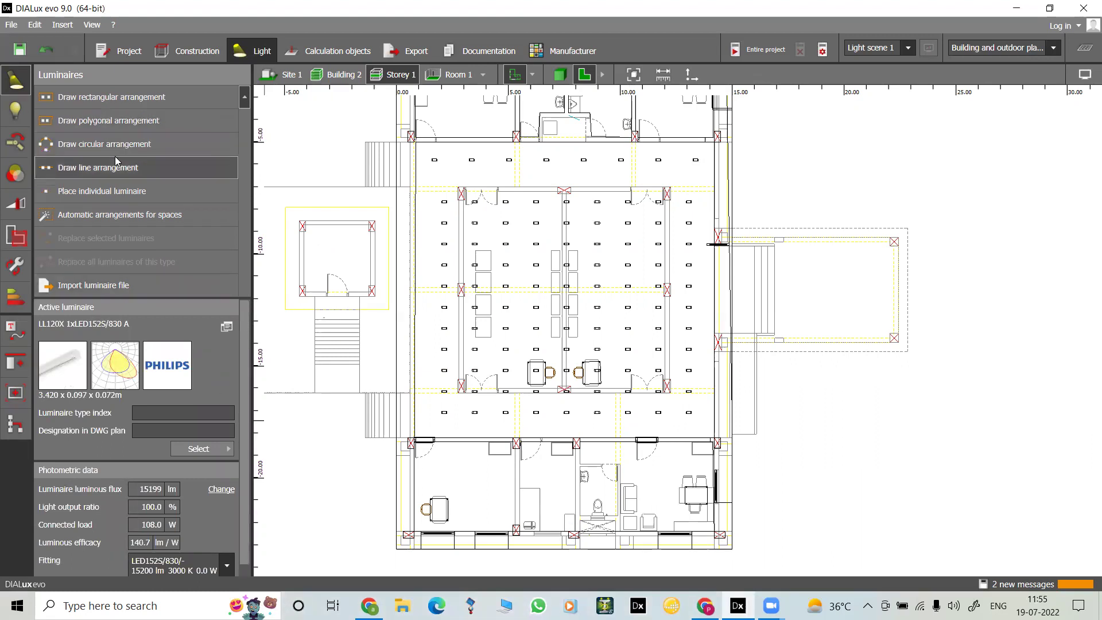
# Step: Draw a line arrangement of eight LL120X luminaires, about 13.3 m long, across the upper row of rooms and review its position values
pyautogui.click(613, 329)
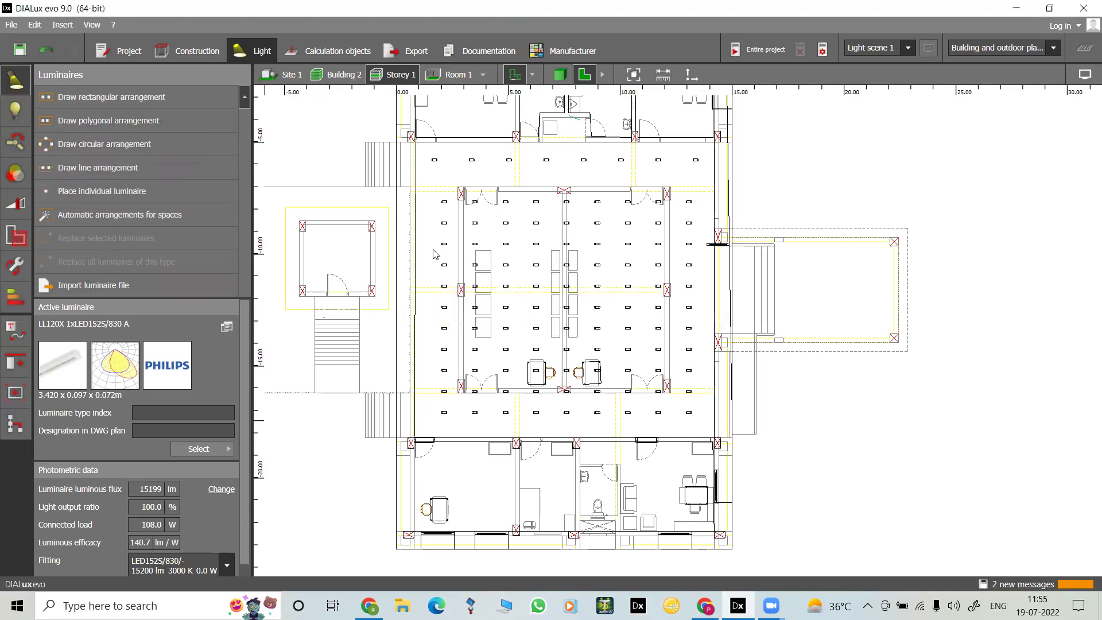
pyautogui.click(110, 167)
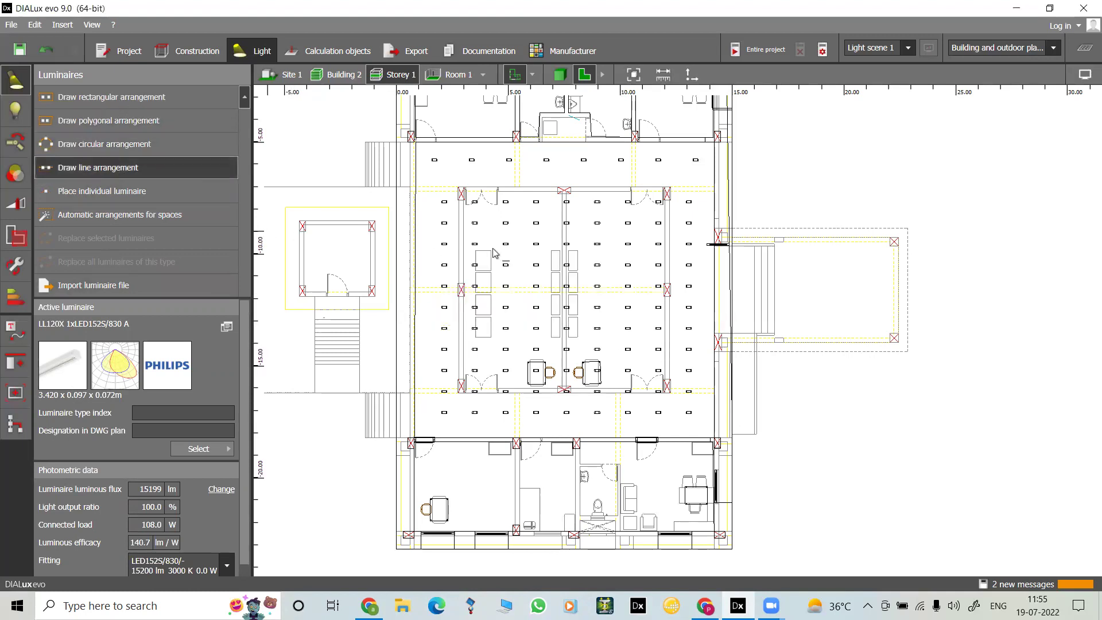
pyautogui.scroll(-2, 511, 251)
pyautogui.moveTo(542, 335); pyautogui.dragTo(541, 351, button='middle')
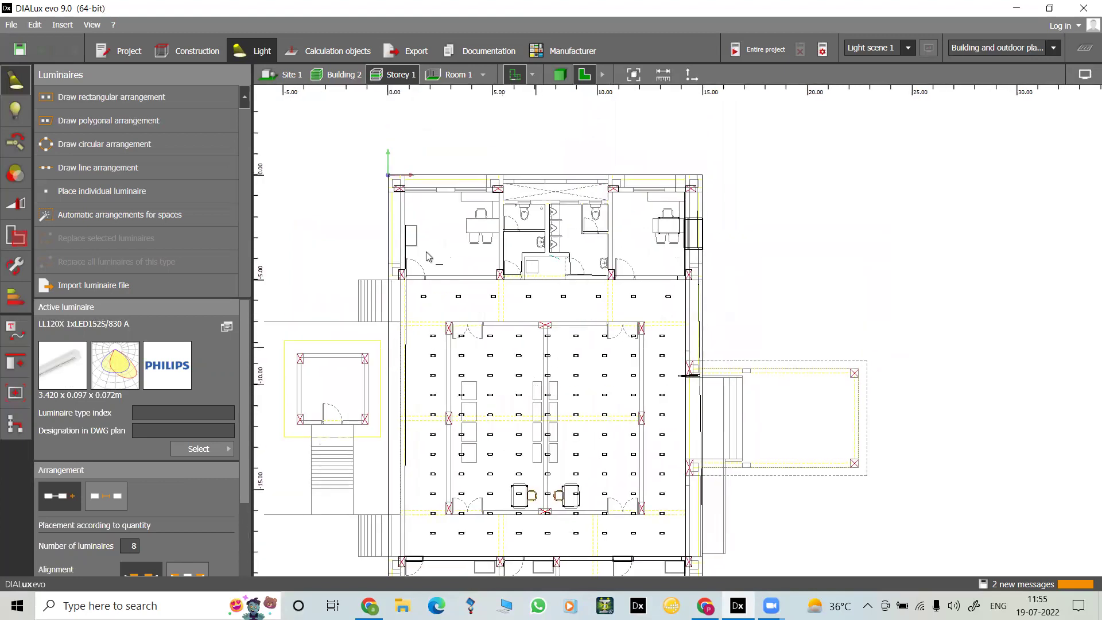
pyautogui.click(405, 222)
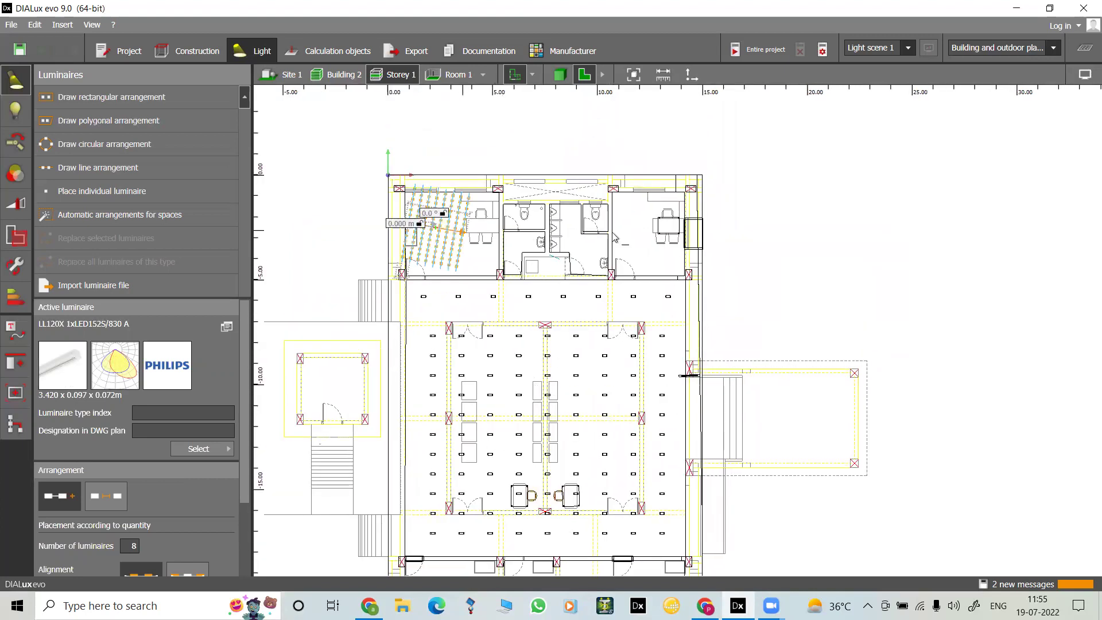
pyautogui.click(680, 224)
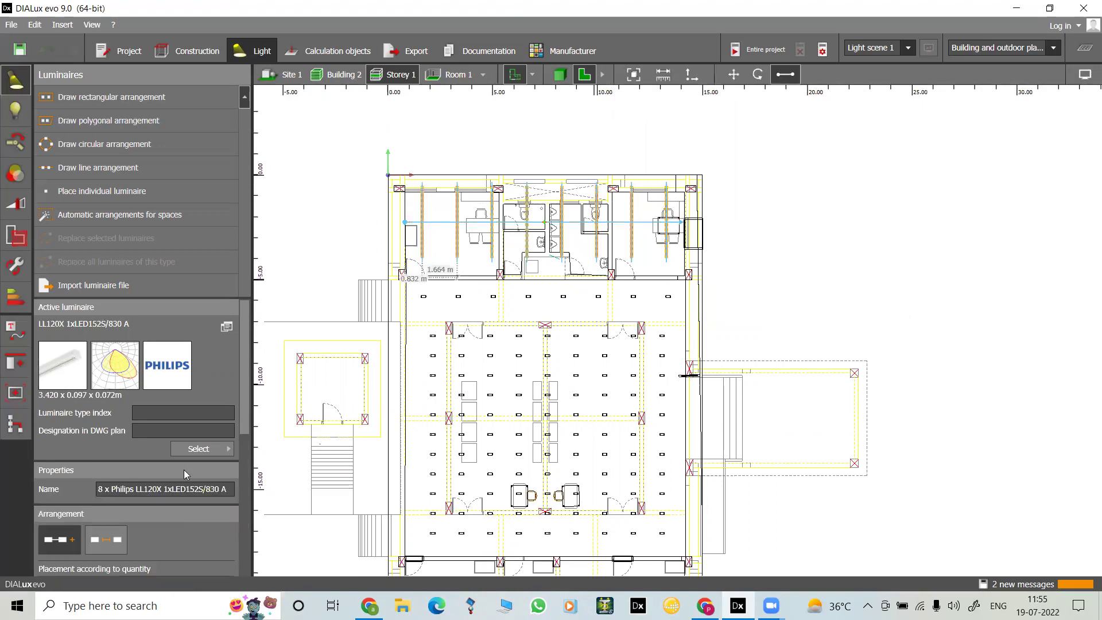
pyautogui.scroll(-10, 183, 435)
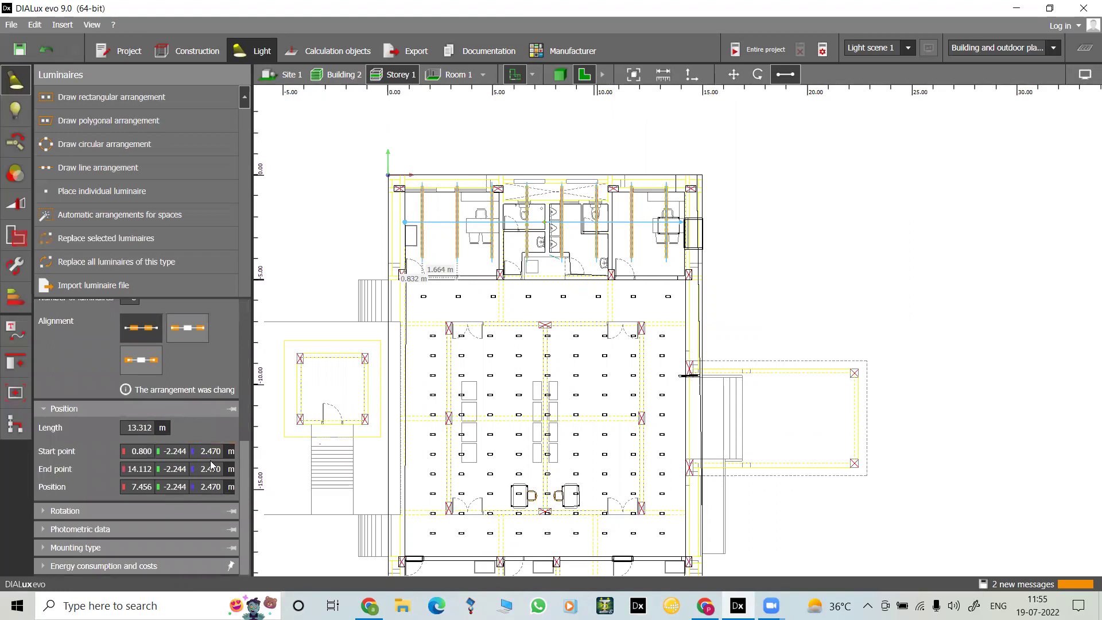
pyautogui.scroll(4, 227, 334)
pyautogui.scroll(3, 228, 334)
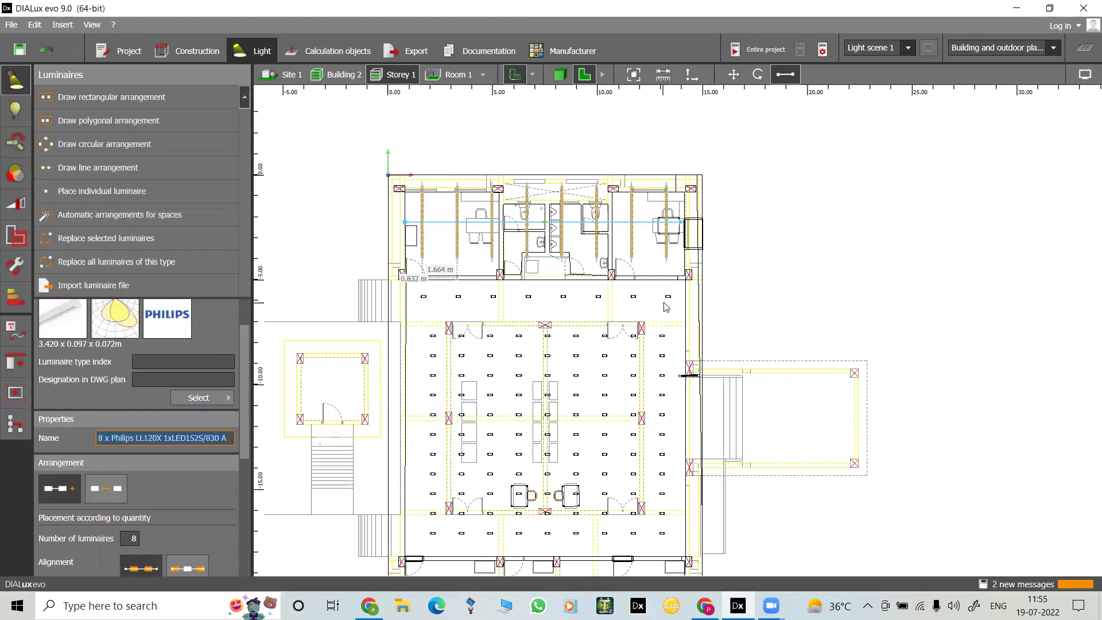
# Step: Draw a second line of eight LL120X luminaires, about 13.4 m long, across the lower row of rooms and review its position values
pyautogui.scroll(-4, 508, 290)
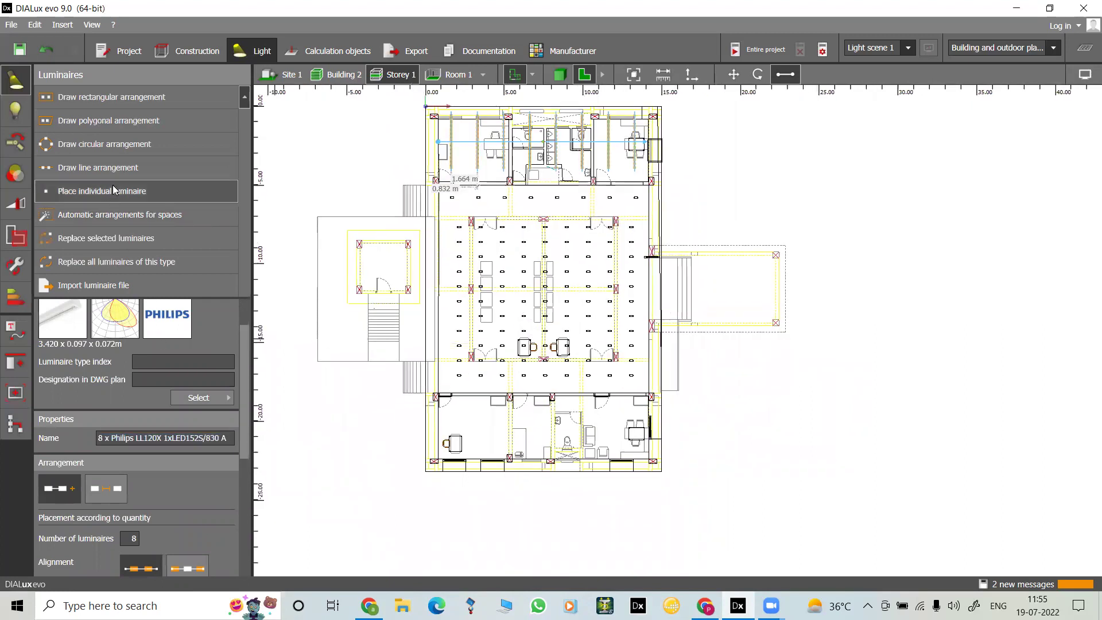
pyautogui.click(107, 170)
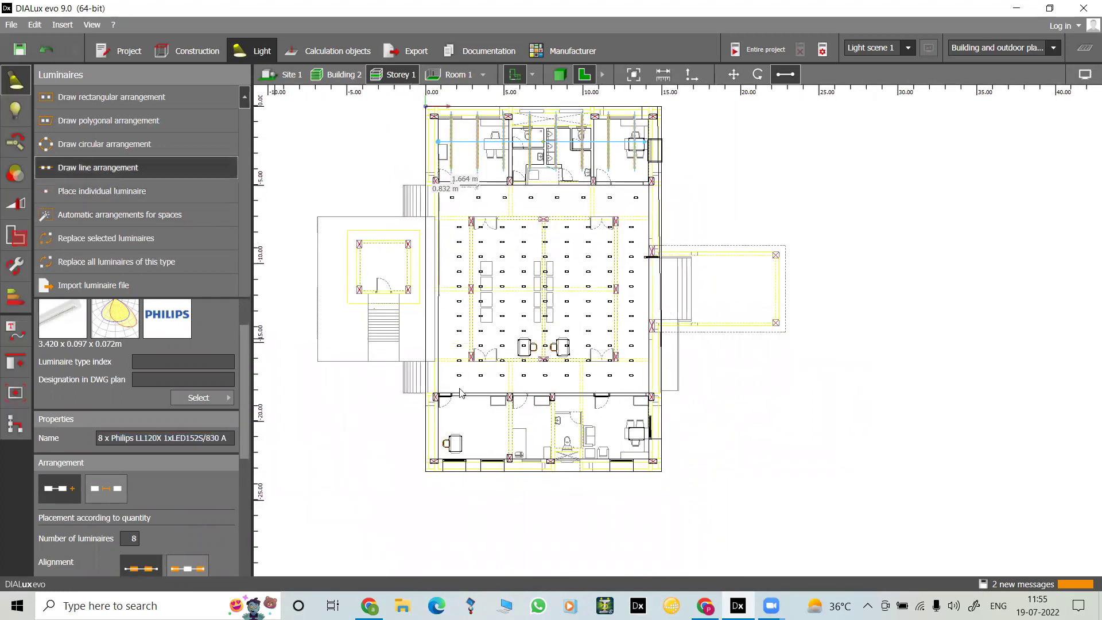
pyautogui.click(438, 425)
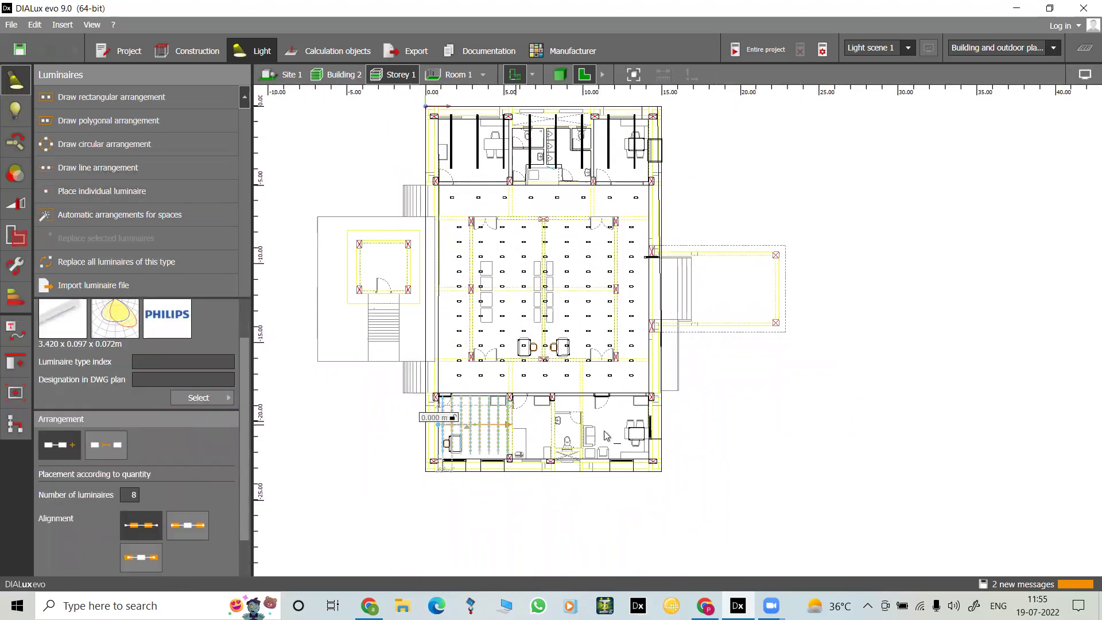
pyautogui.click(646, 422)
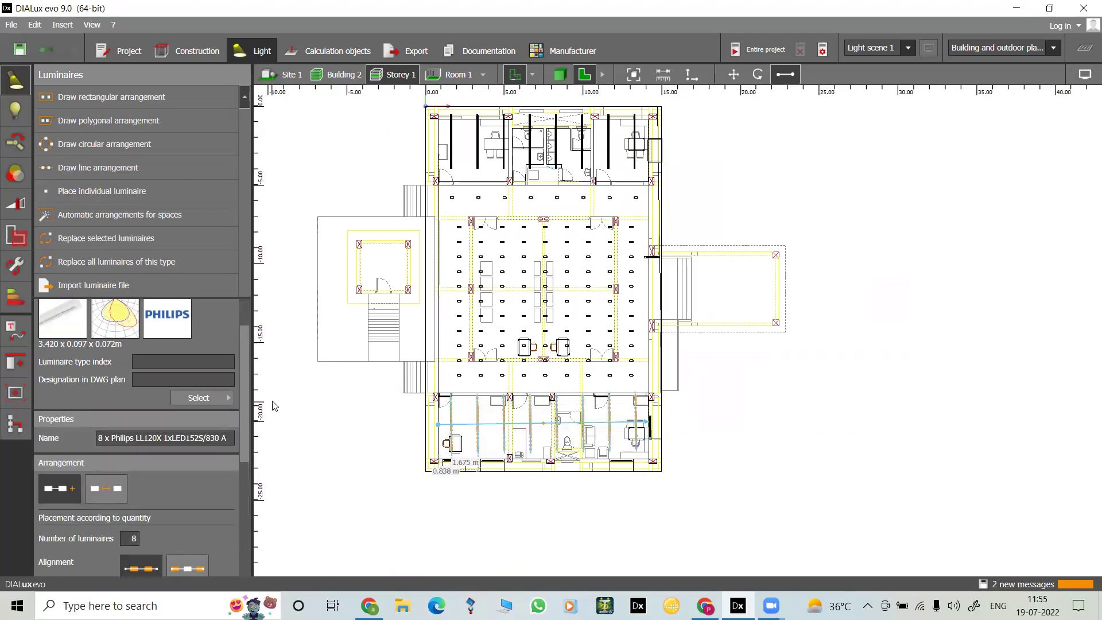
pyautogui.scroll(-5, 193, 499)
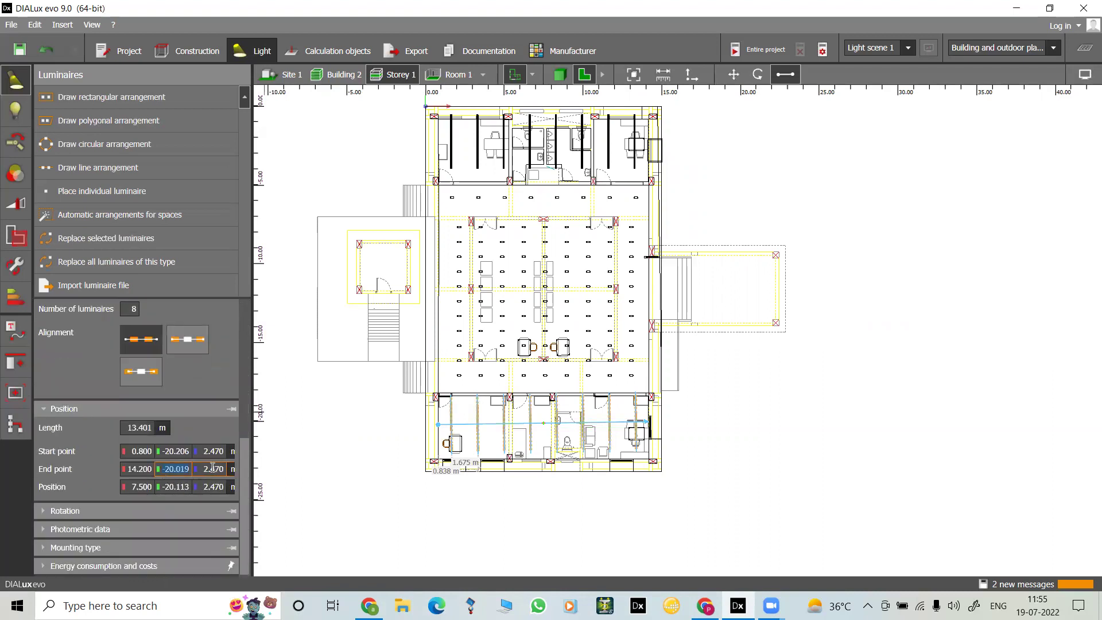
pyautogui.scroll(3, 211, 467)
pyautogui.scroll(3, 211, 463)
# Step: Inspect the new light lines in both room rows and the hall's luminaire grid from several angles in the 3D view
pyautogui.click(559, 74)
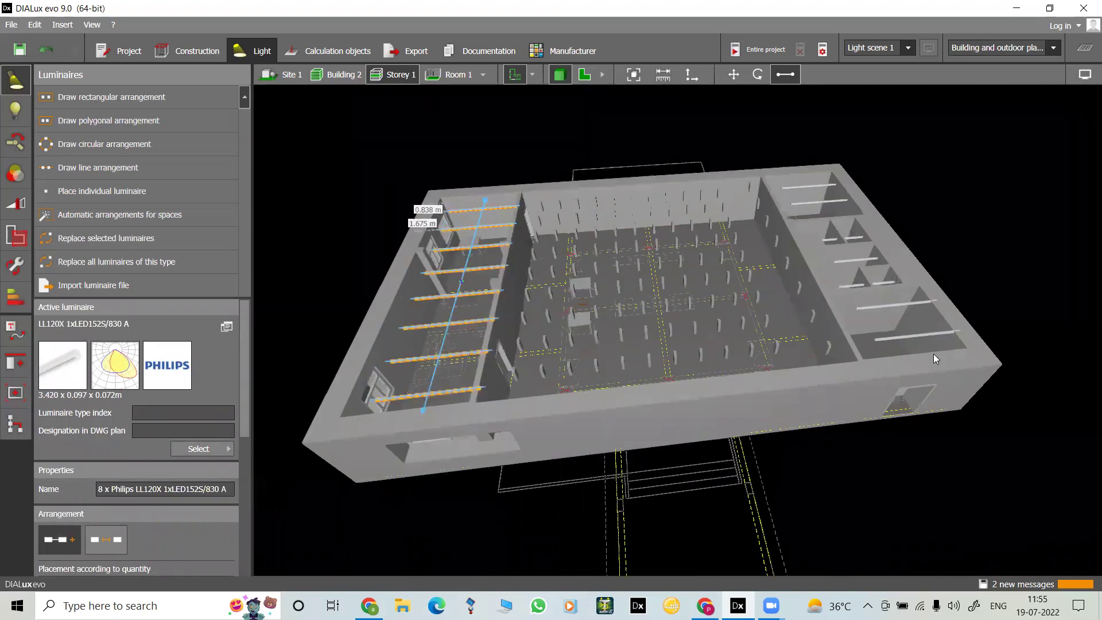
pyautogui.click(491, 362)
pyautogui.moveTo(385, 406); pyautogui.dragTo(470, 336, button='right')
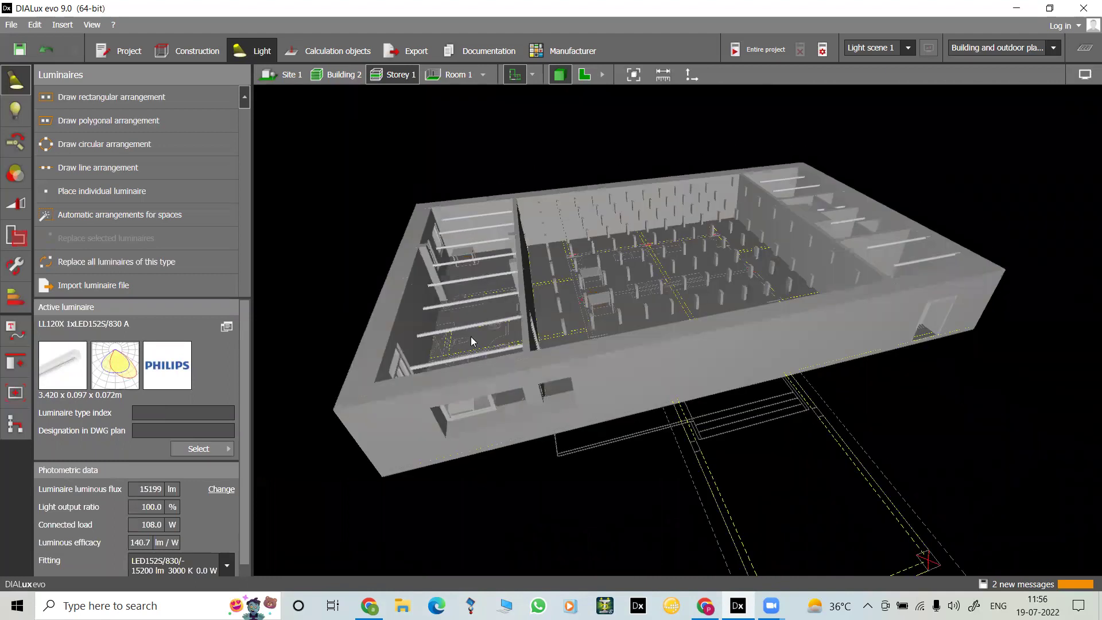
pyautogui.scroll(4, 468, 332)
pyautogui.scroll(3, 468, 333)
pyautogui.scroll(-5, 469, 333)
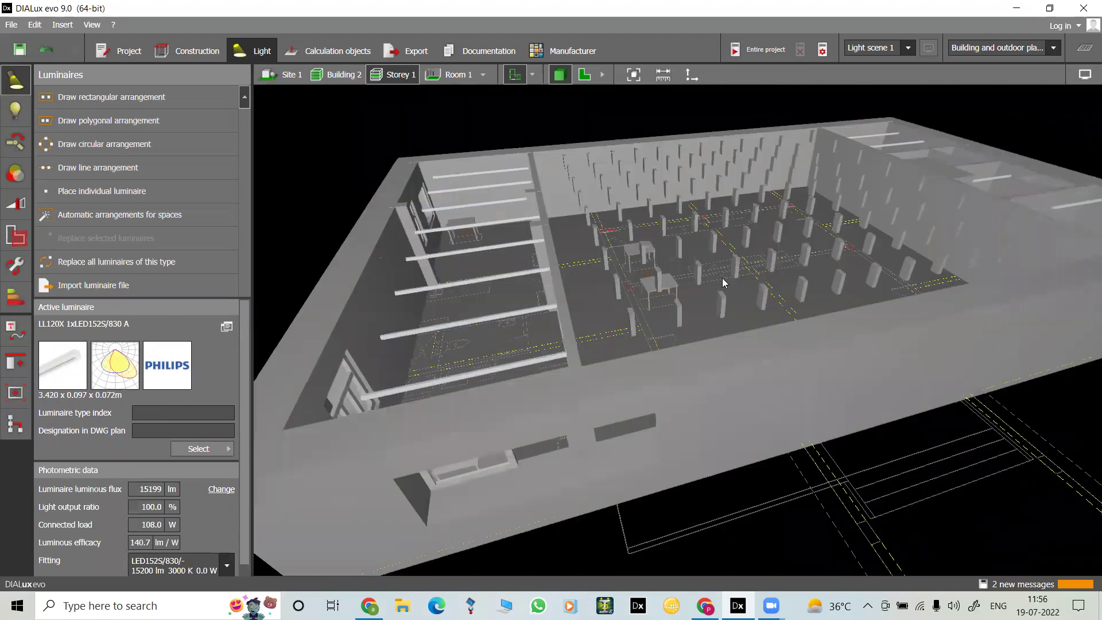
pyautogui.moveTo(717, 288); pyautogui.dragTo(695, 370, button='right')
pyautogui.scroll(-2, 691, 369)
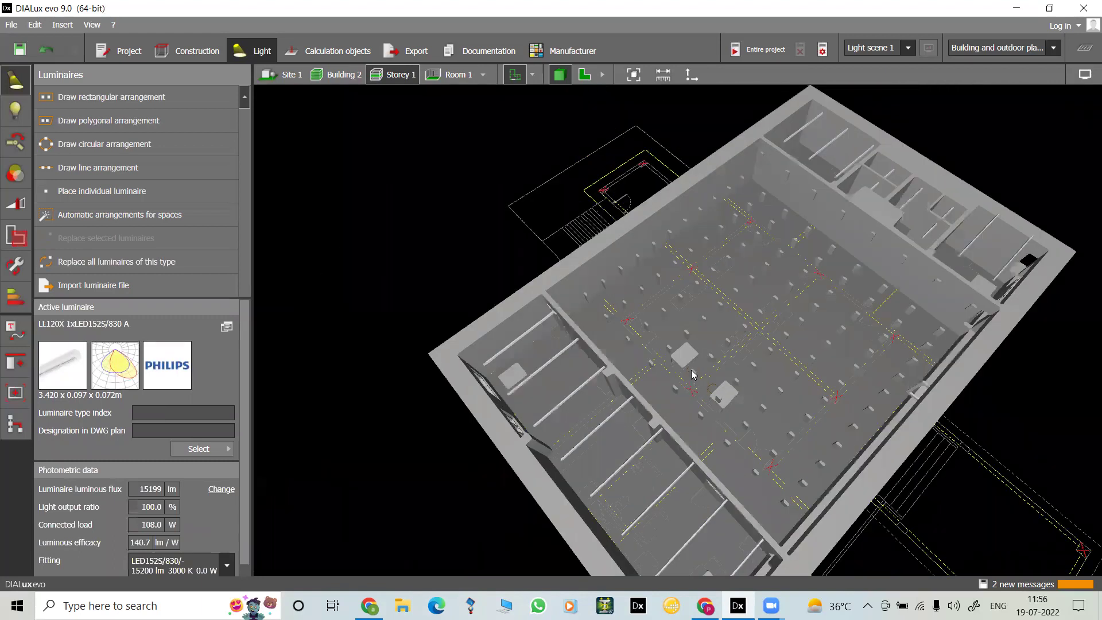
pyautogui.scroll(-2, 755, 326)
pyautogui.scroll(3, 755, 330)
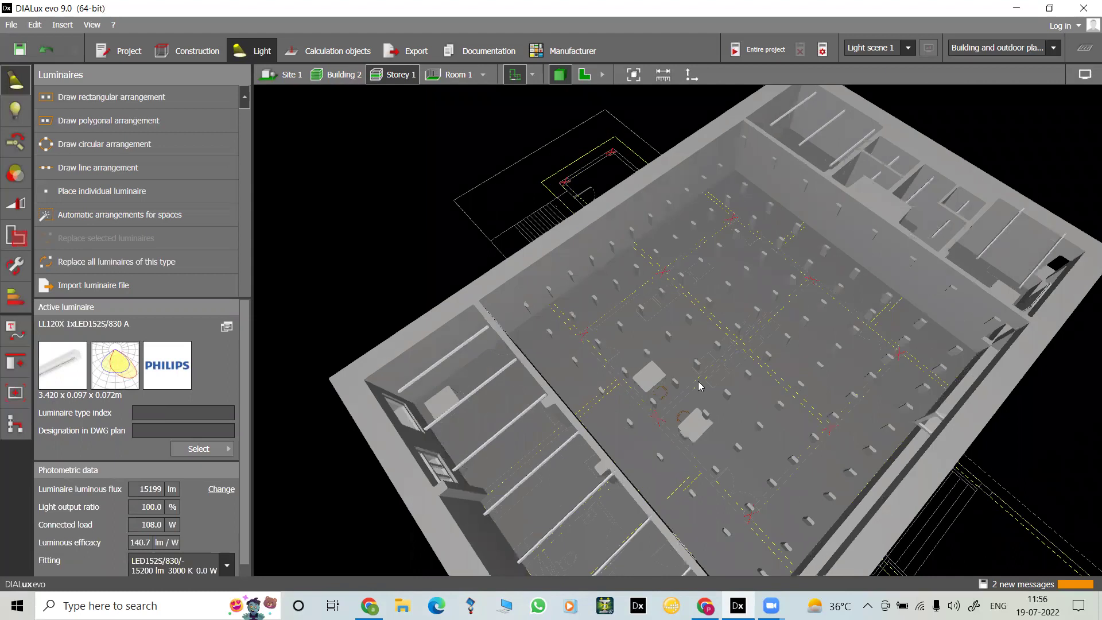
pyautogui.moveTo(699, 385); pyautogui.dragTo(748, 366, button='right')
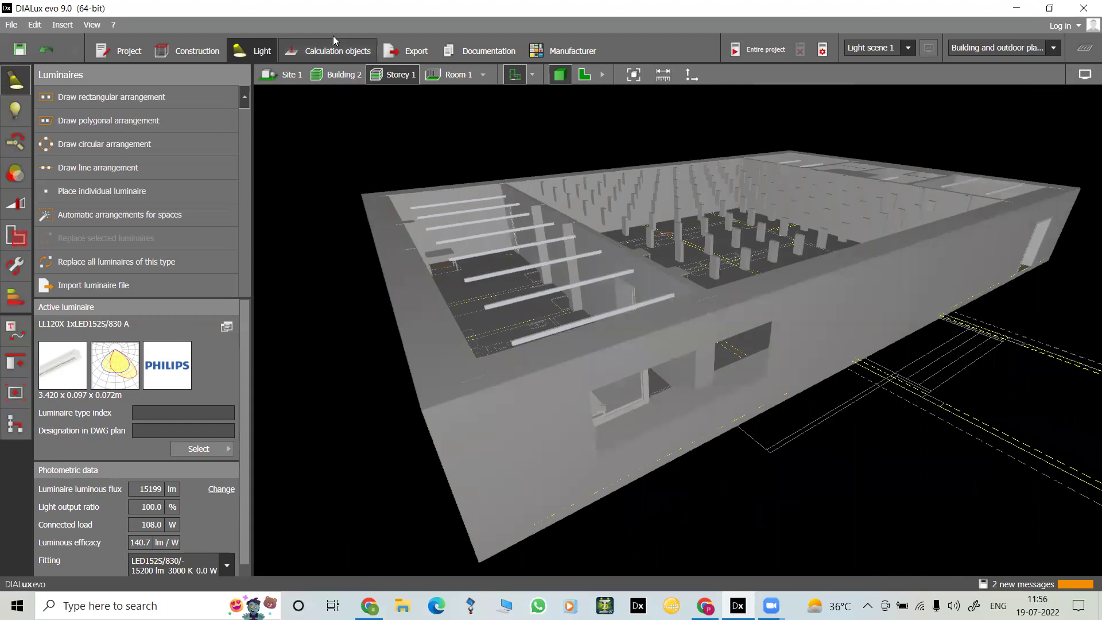
# Step: Draw a rectangular calculation surface about 1.34 m by 1.08 m over the upper of the two desks in the hall
pyautogui.click(331, 51)
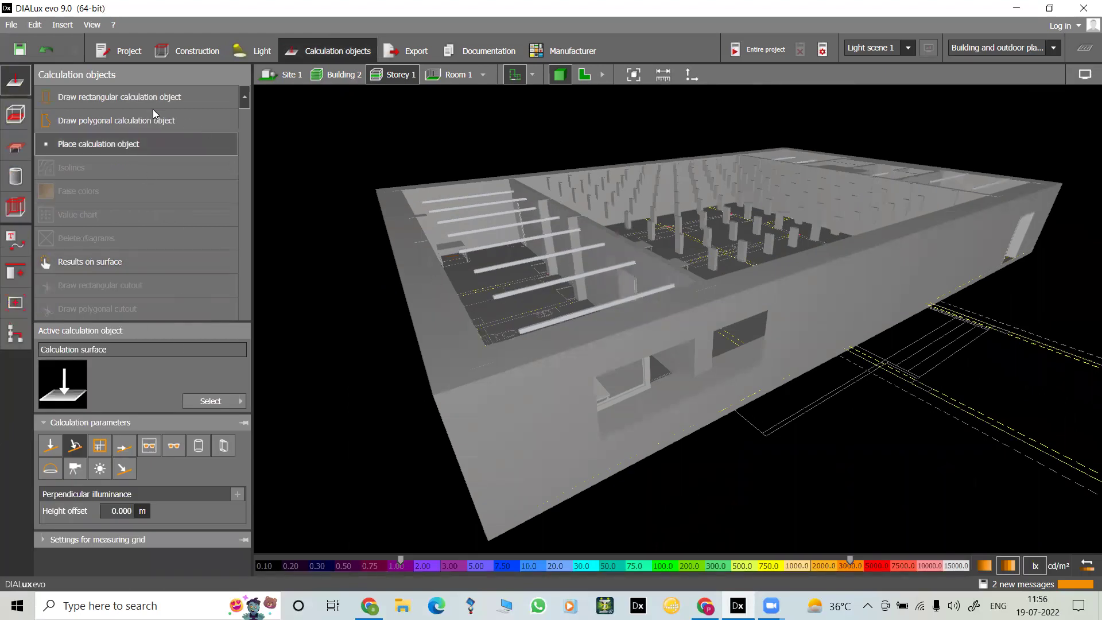
pyautogui.scroll(3, 607, 329)
pyautogui.moveTo(607, 331); pyautogui.dragTo(750, 293, button='right')
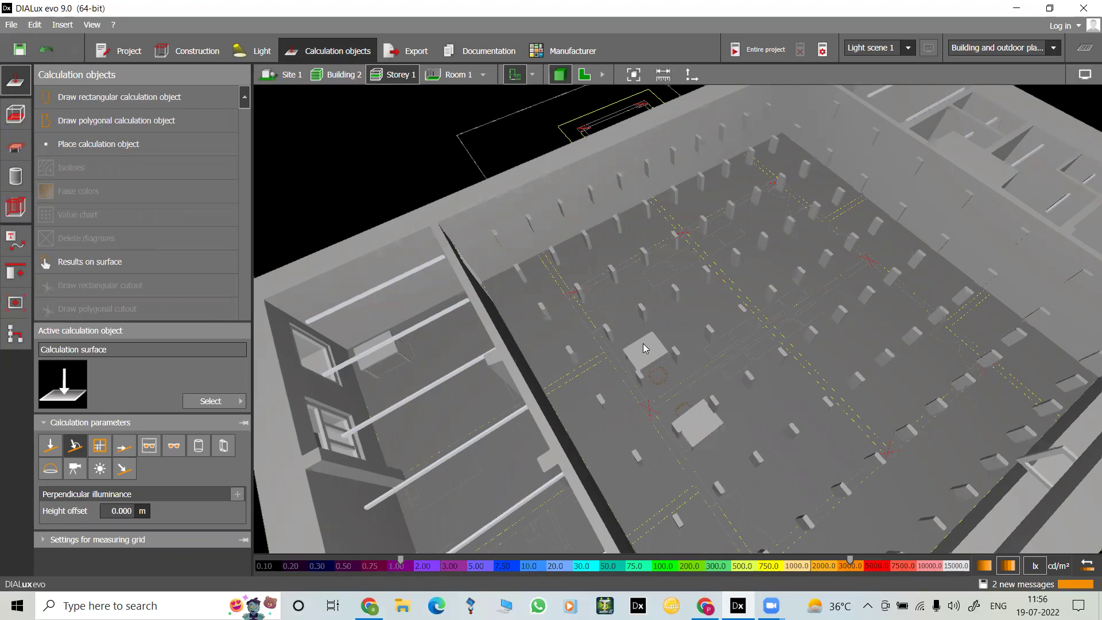
pyautogui.click(144, 99)
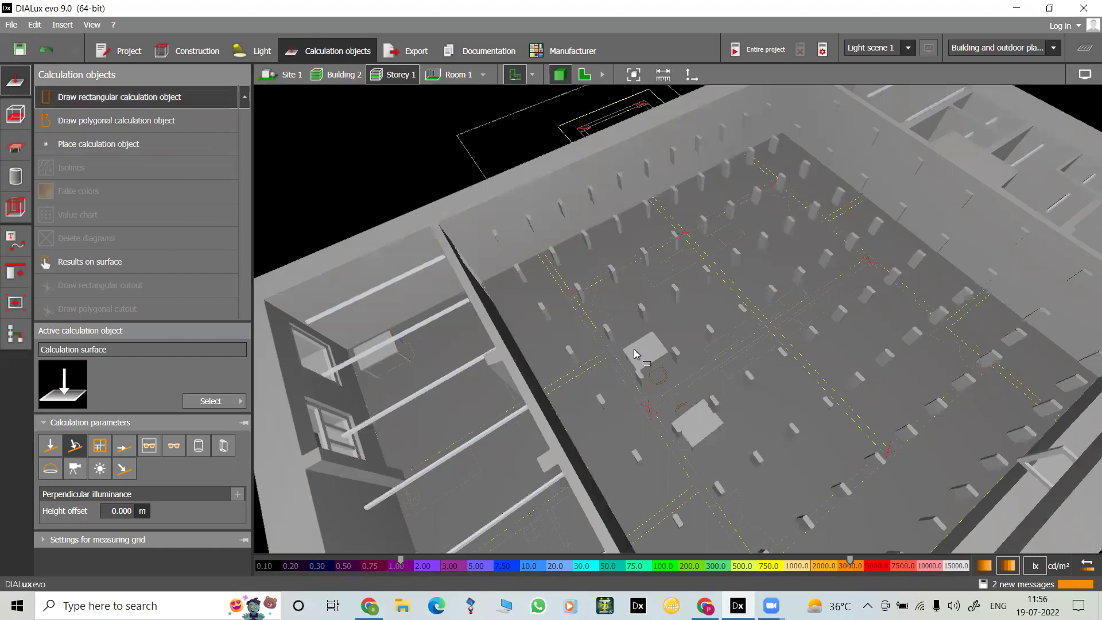
pyautogui.scroll(5, 642, 351)
pyautogui.click(543, 364)
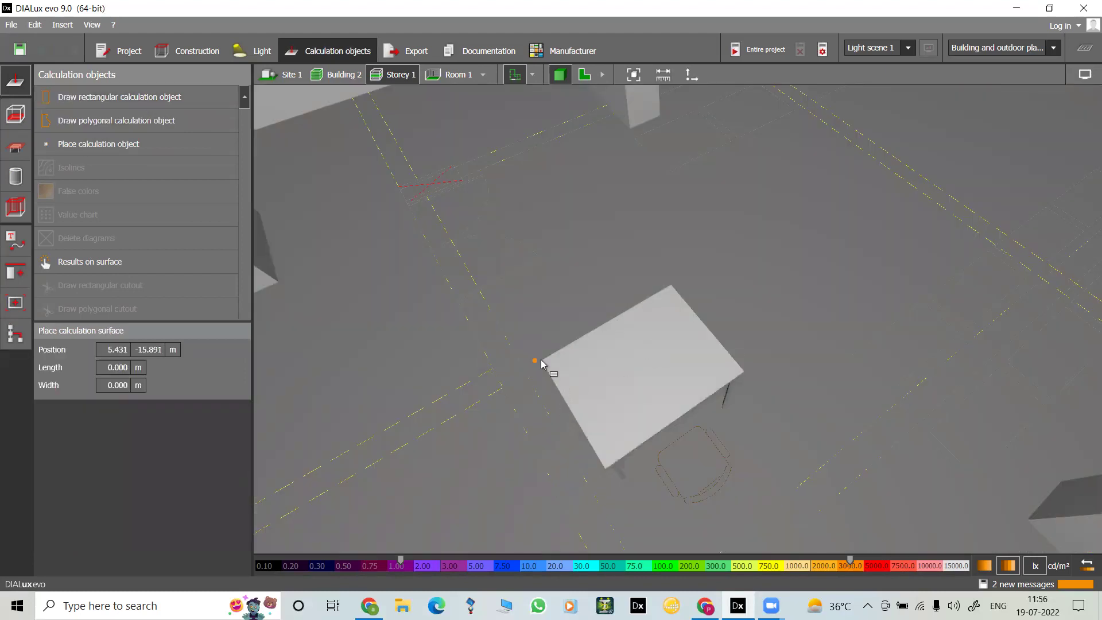
pyautogui.click(670, 285)
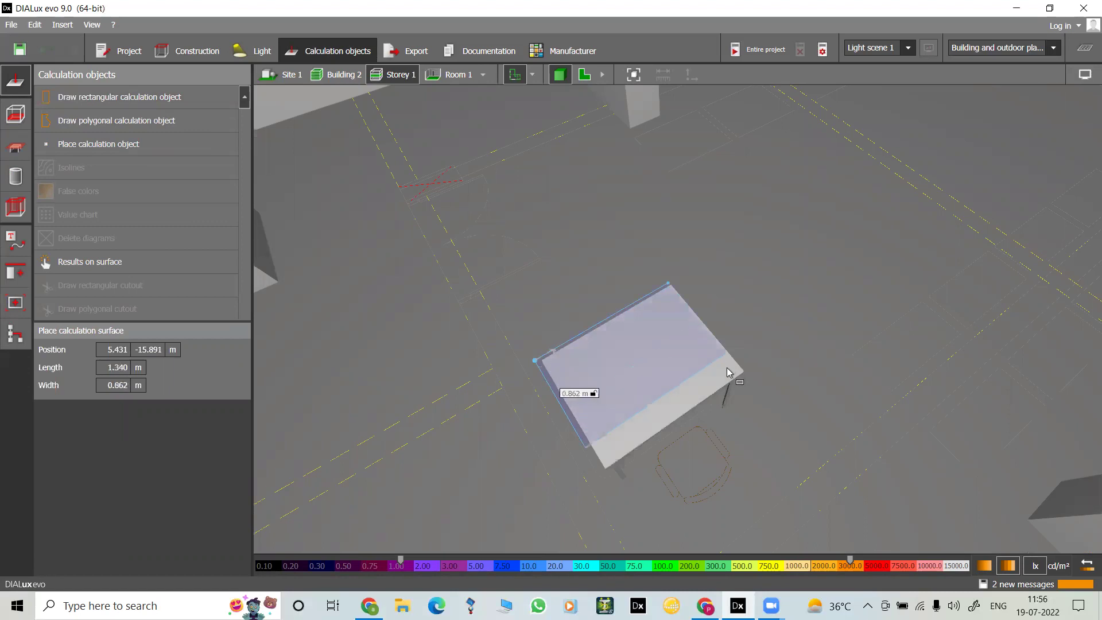
pyautogui.click(654, 445)
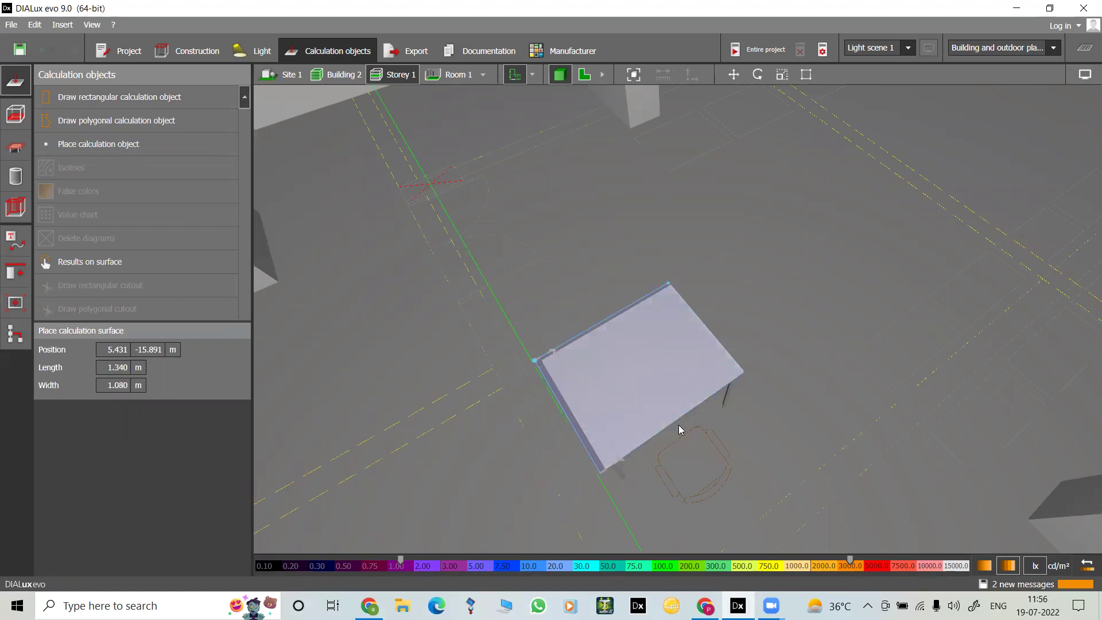
# Step: Calculate the lighting of the entire project and view the resulting isolines on the hall and room workplanes
pyautogui.scroll(-5, 762, 439)
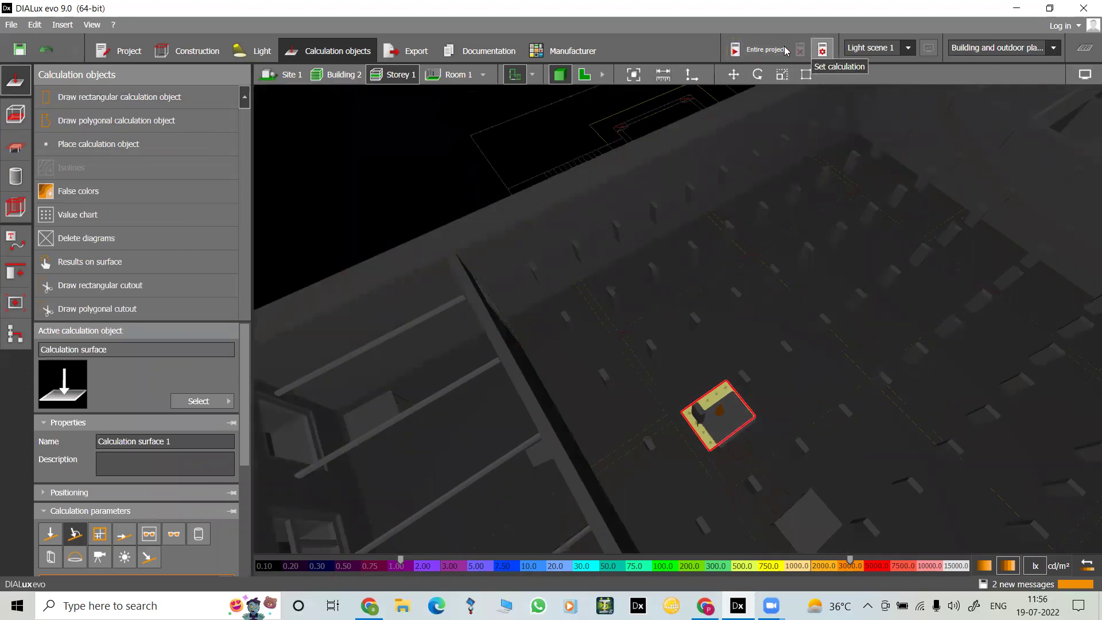
pyautogui.click(820, 53)
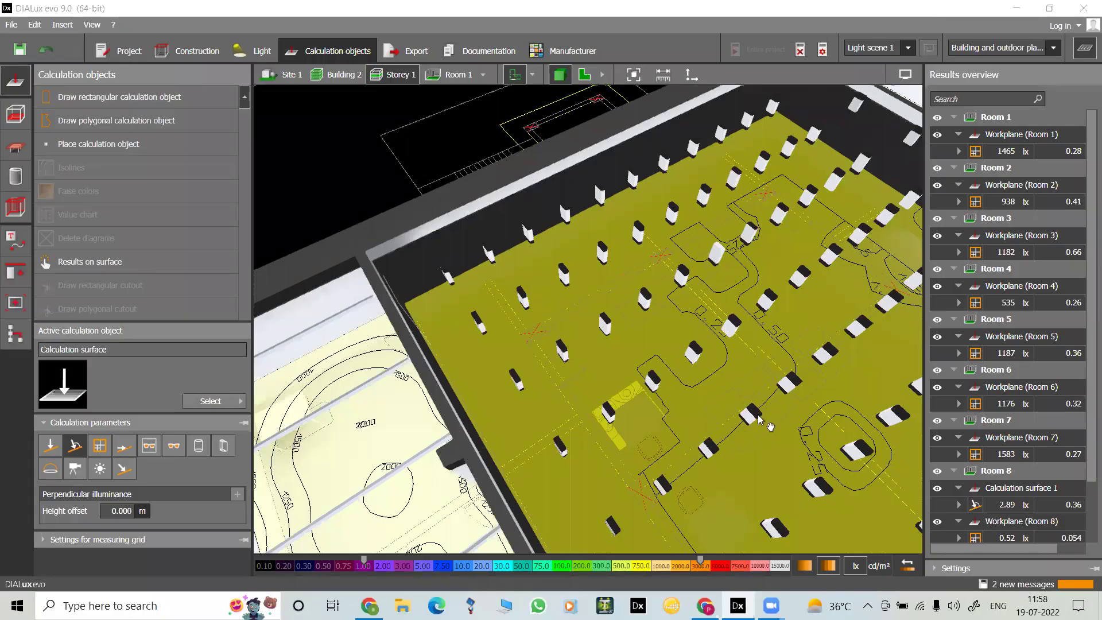
pyautogui.scroll(5, 749, 258)
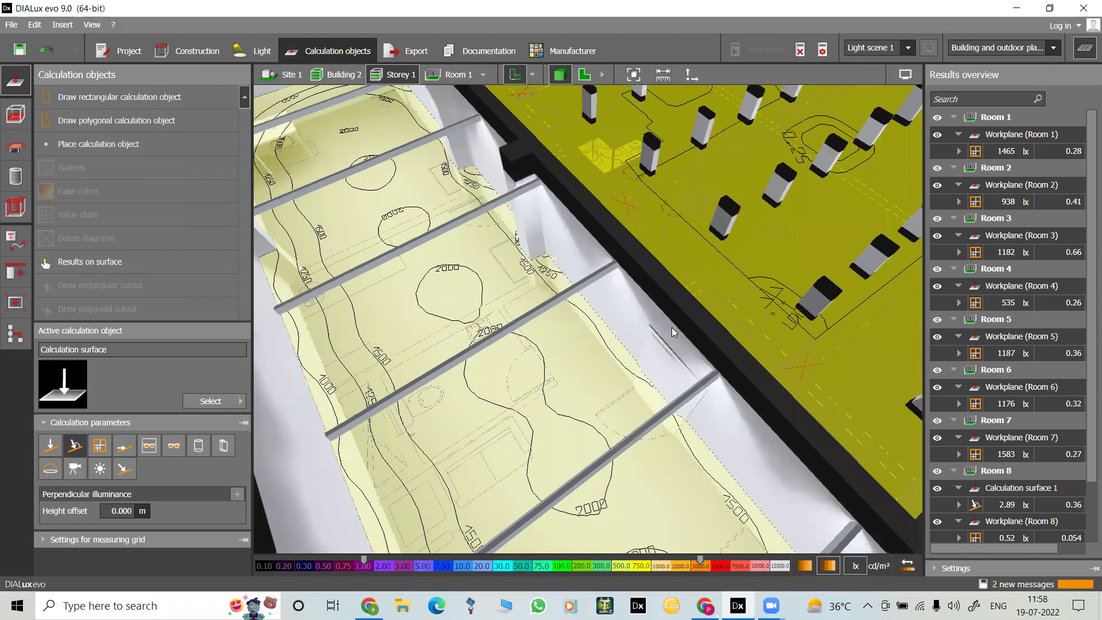
pyautogui.scroll(-5, 671, 330)
pyautogui.moveTo(677, 378); pyautogui.dragTo(561, 362, button='middle')
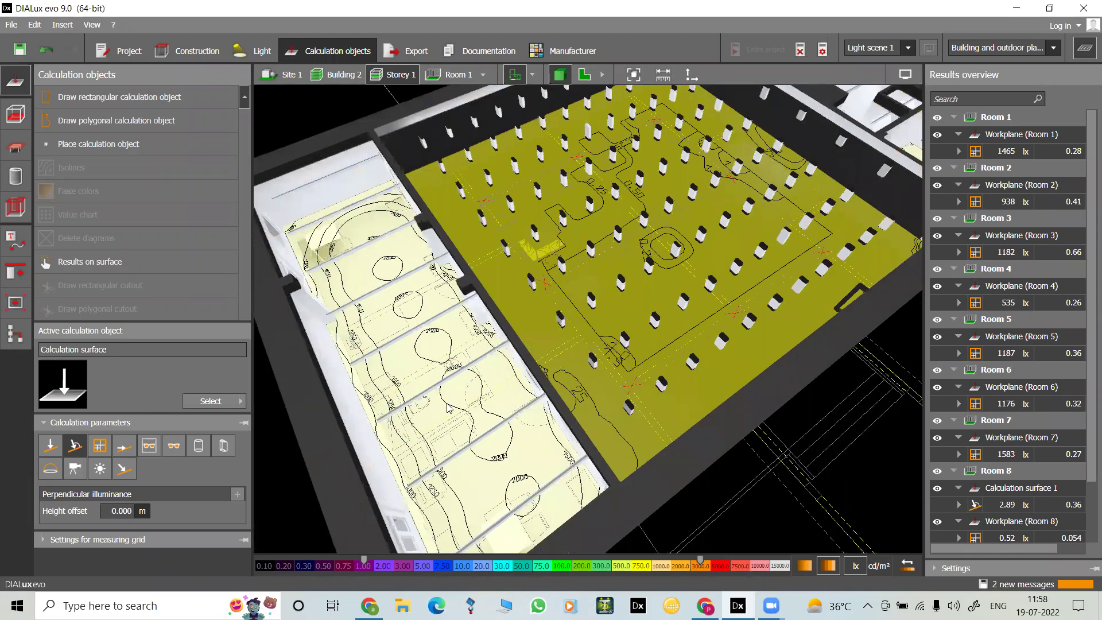
# Step: Examine the isoline values in the long room with the parallel light lines and compare them with the lux colour scale
pyautogui.scroll(2, 453, 412)
pyautogui.scroll(3, 687, 355)
pyautogui.moveTo(468, 577)
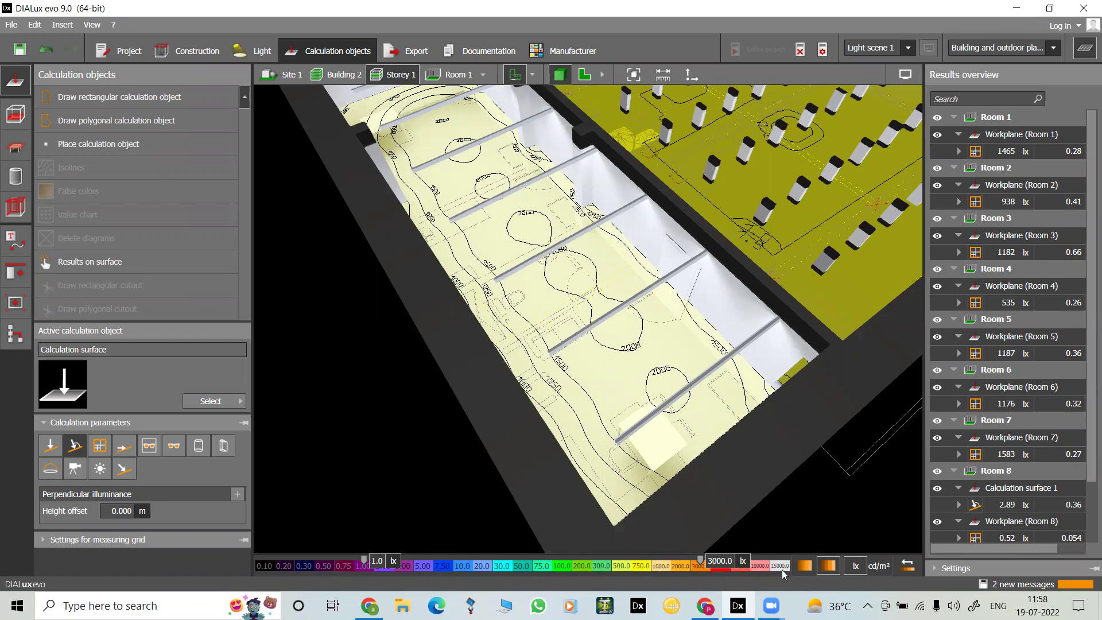
pyautogui.scroll(10, 718, 441)
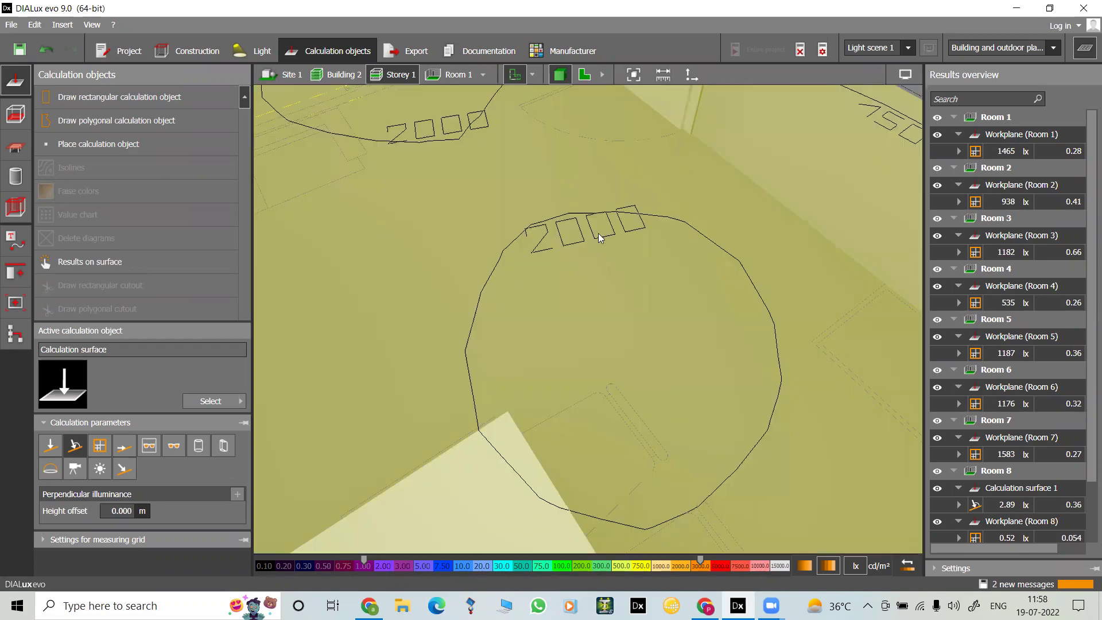
pyautogui.scroll(-10, 599, 237)
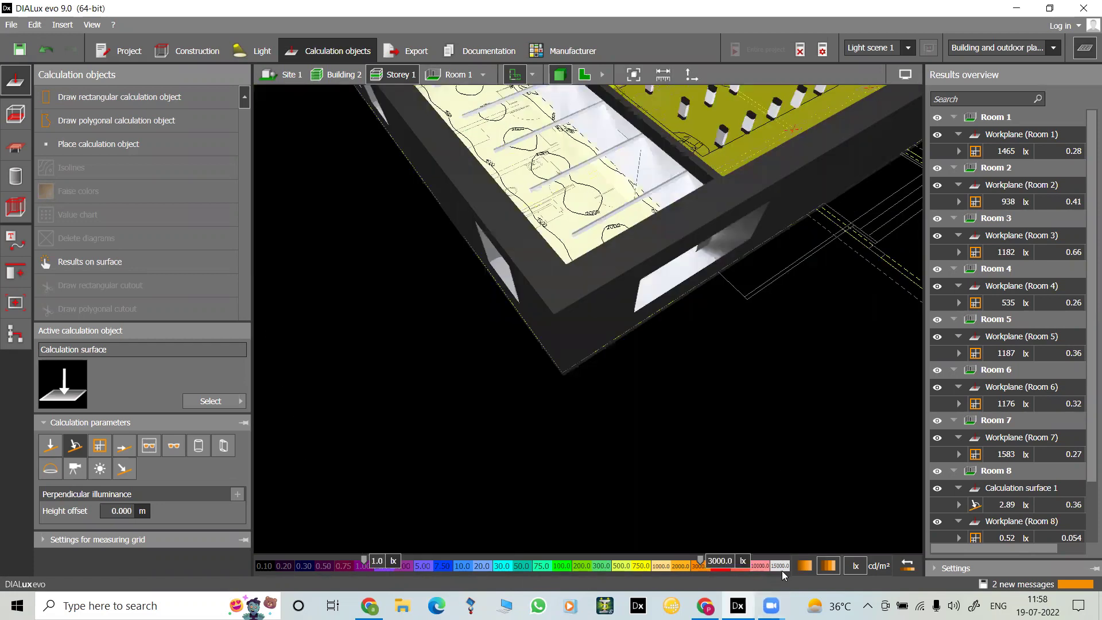
pyautogui.scroll(5, 721, 455)
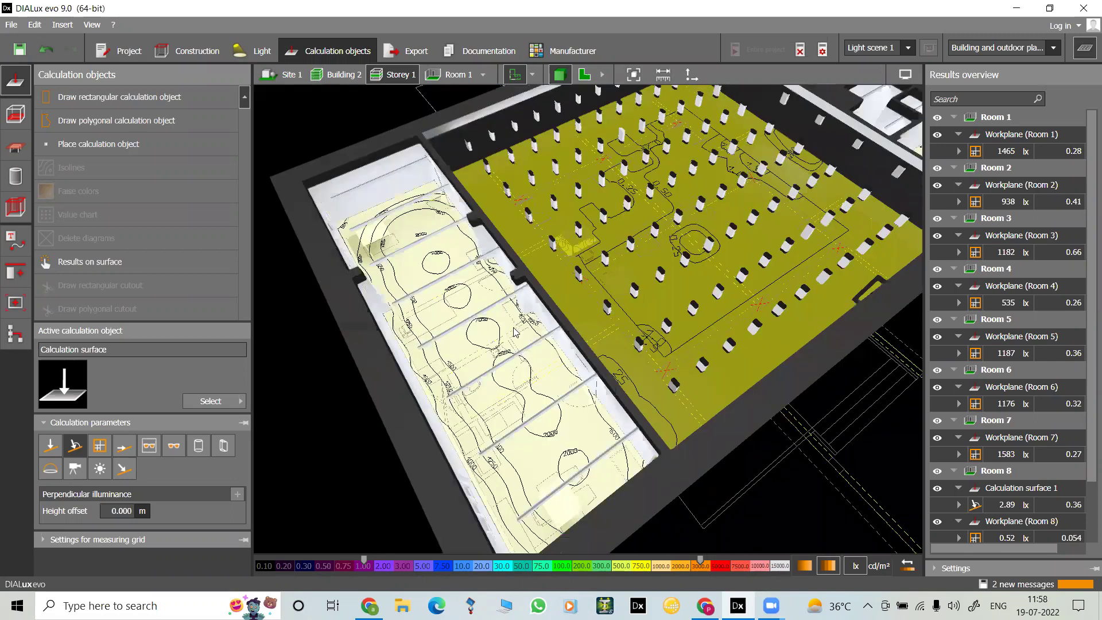
# Step: Examine the isolines across the hall, in the small rooms beyond it and on the hall desk's calculation surface
pyautogui.scroll(2, 635, 296)
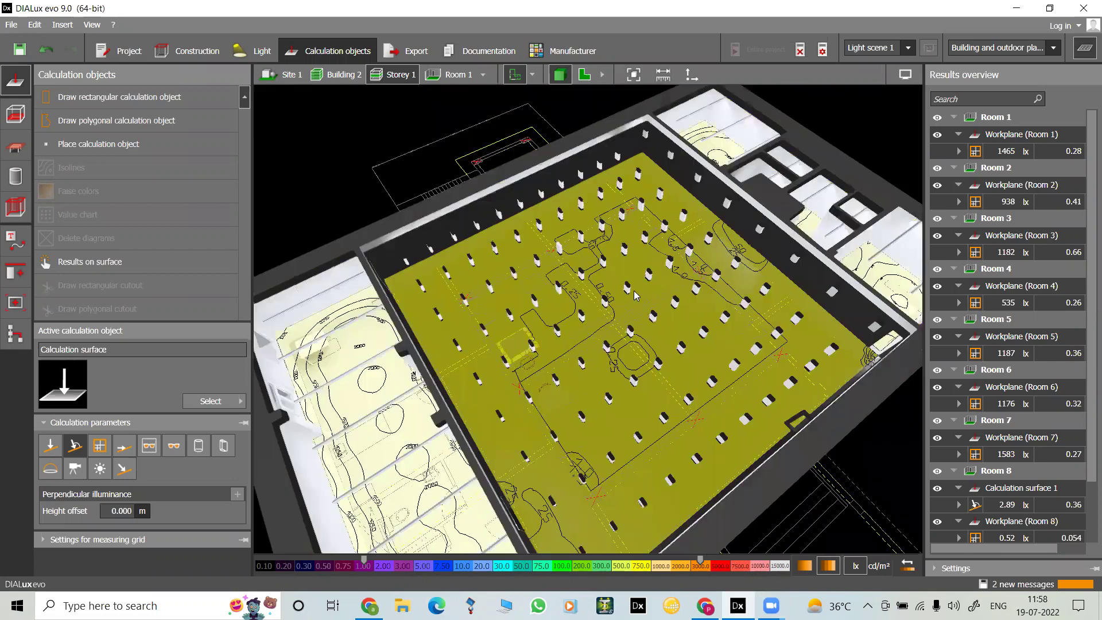
pyautogui.scroll(6, 636, 296)
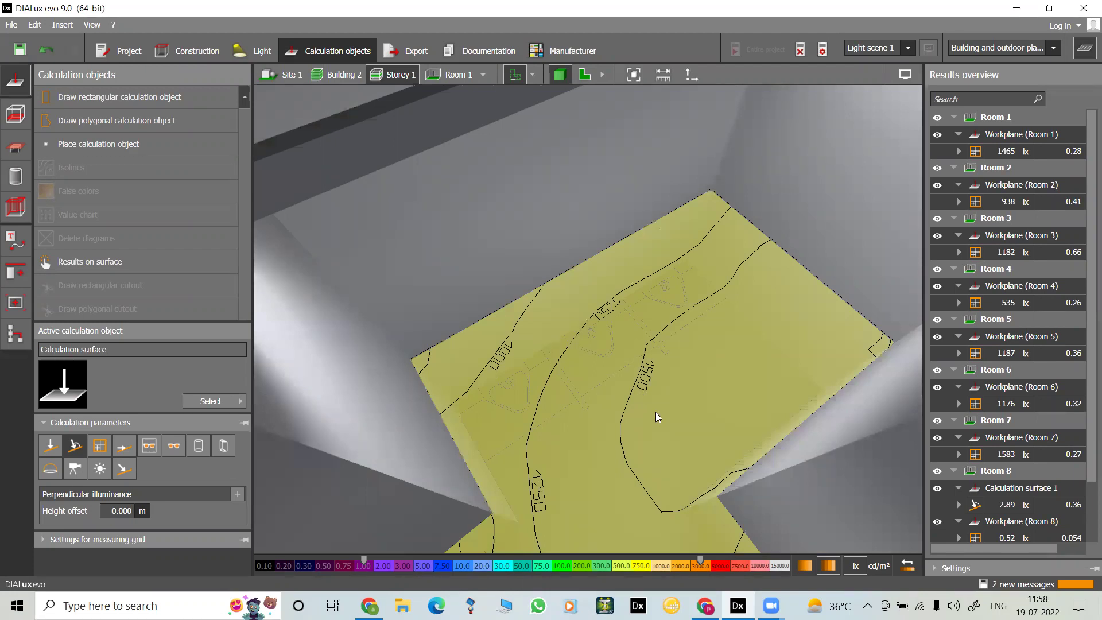
pyautogui.scroll(-5, 651, 434)
pyautogui.scroll(4, 751, 381)
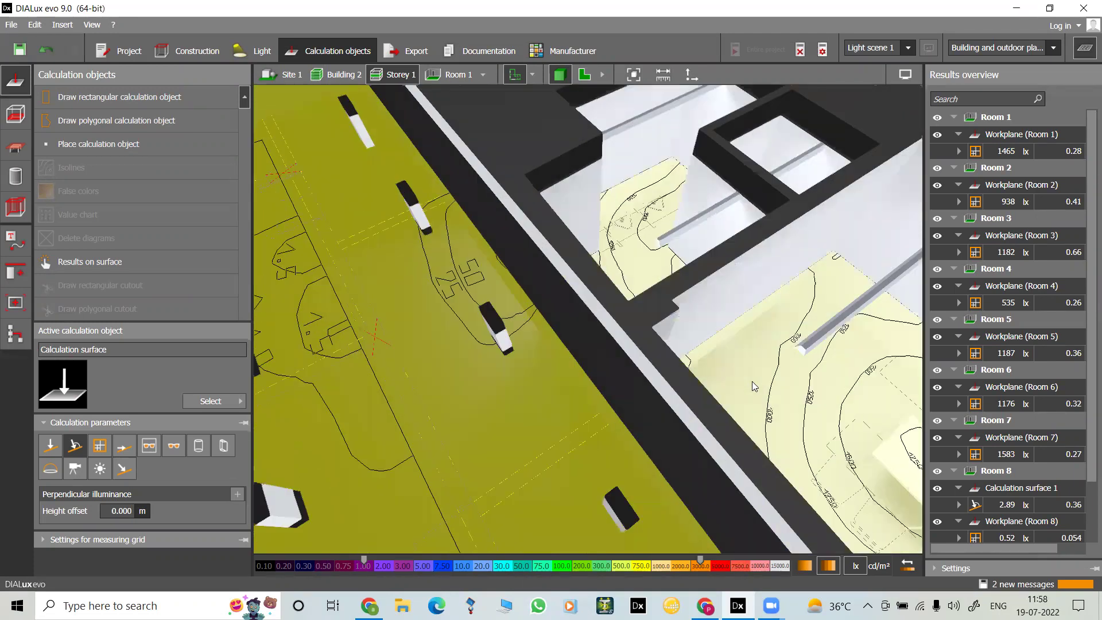
pyautogui.scroll(2, 785, 400)
pyautogui.scroll(-3, 800, 405)
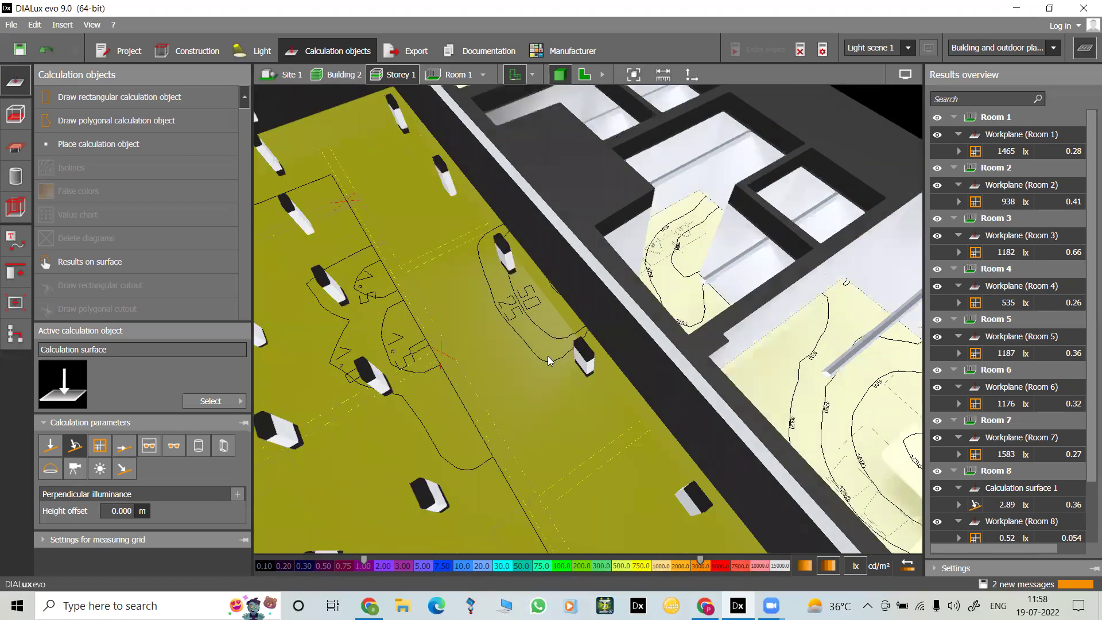
pyautogui.scroll(-3, 392, 357)
pyautogui.scroll(-2, 460, 336)
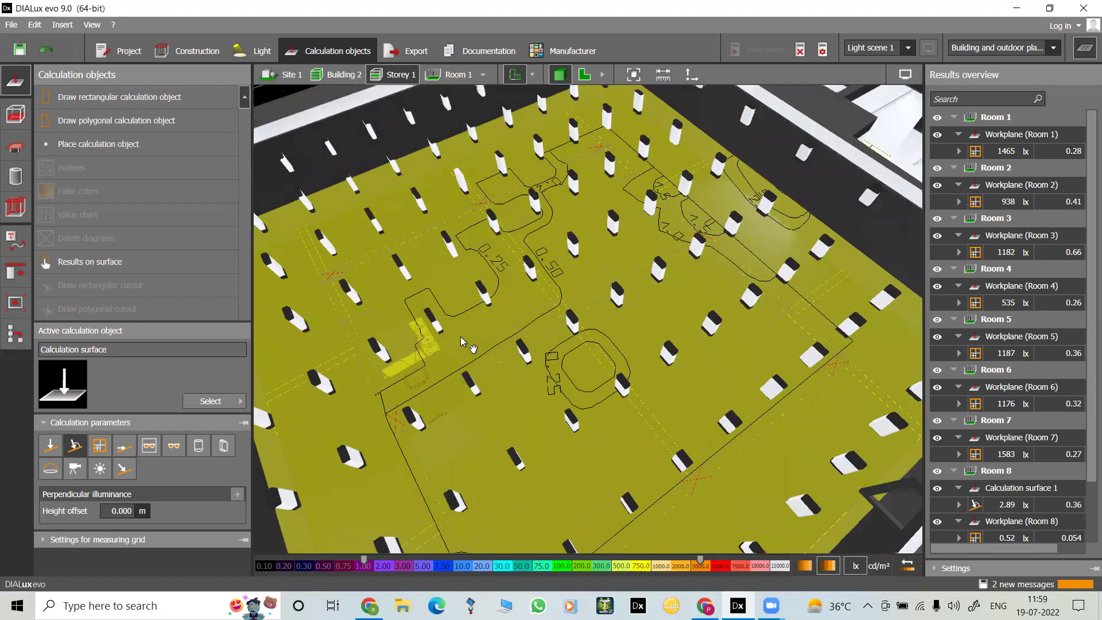
pyautogui.scroll(5, 368, 352)
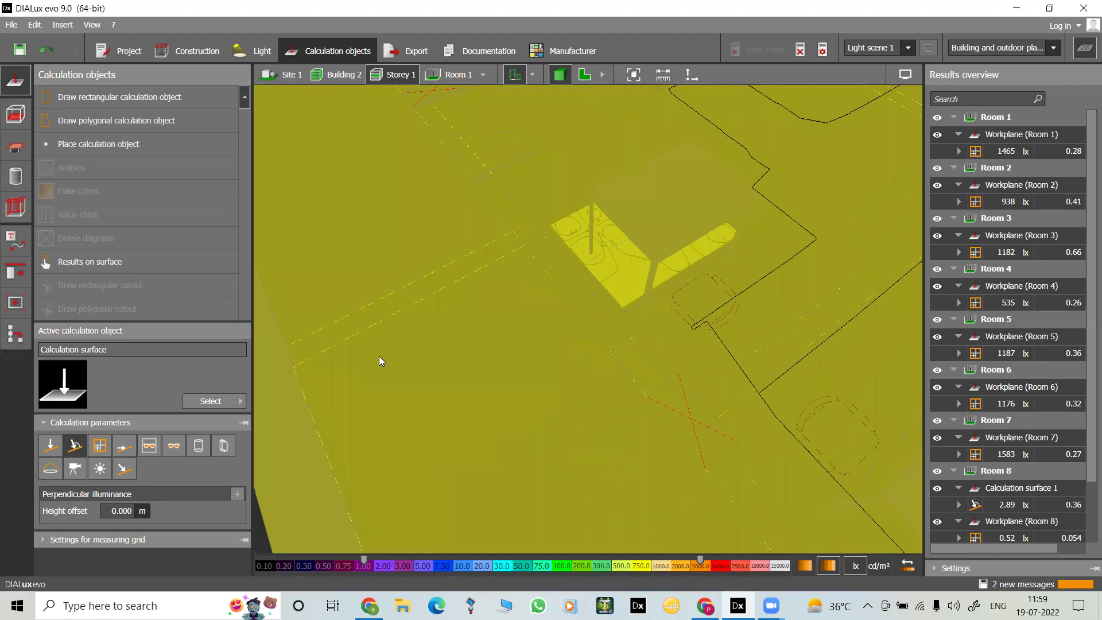
pyautogui.scroll(-3, 378, 360)
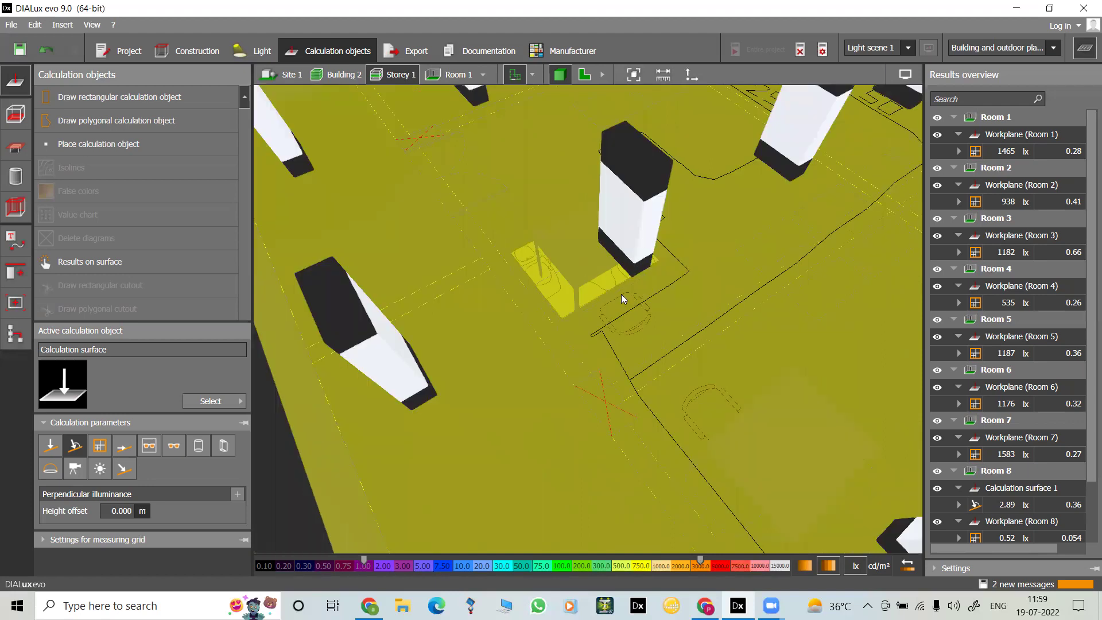
pyautogui.scroll(-5, 620, 294)
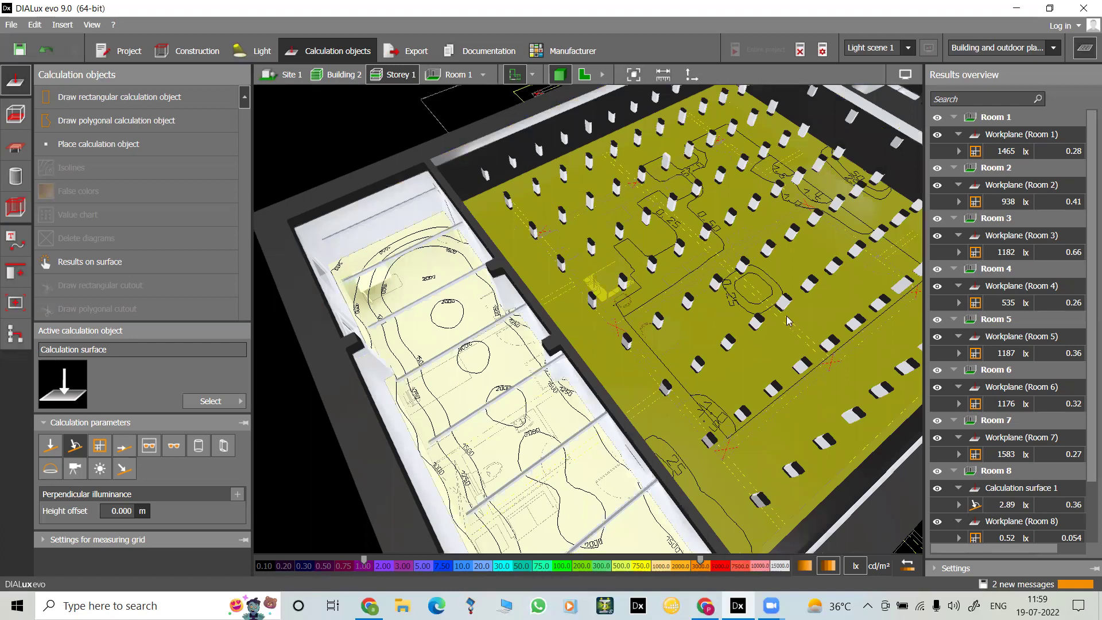
pyautogui.scroll(-2, 789, 333)
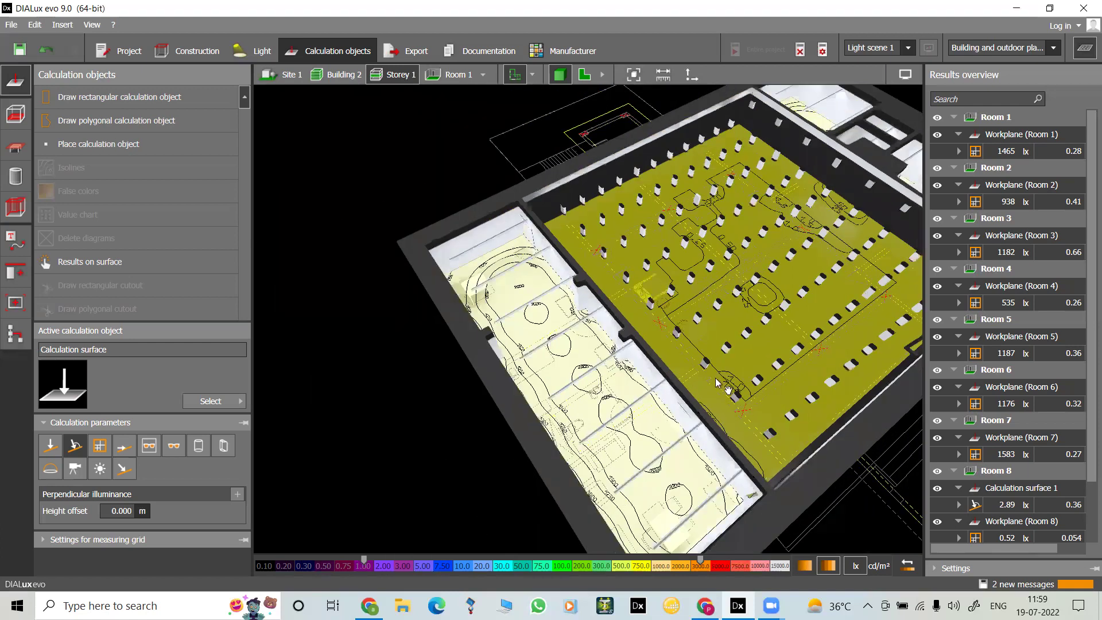
pyautogui.scroll(-1, 718, 383)
pyautogui.scroll(-1, 770, 377)
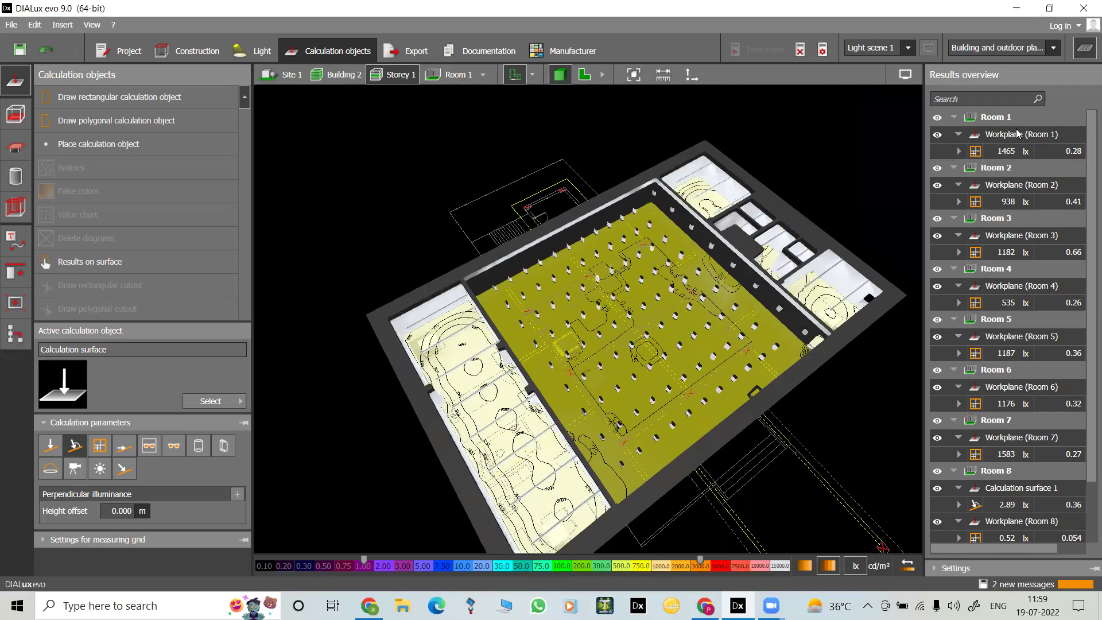
# Step: Review each room's workplane illuminance in the results overview, highlighting the Room 3 workplane in the model
pyautogui.click(1008, 151)
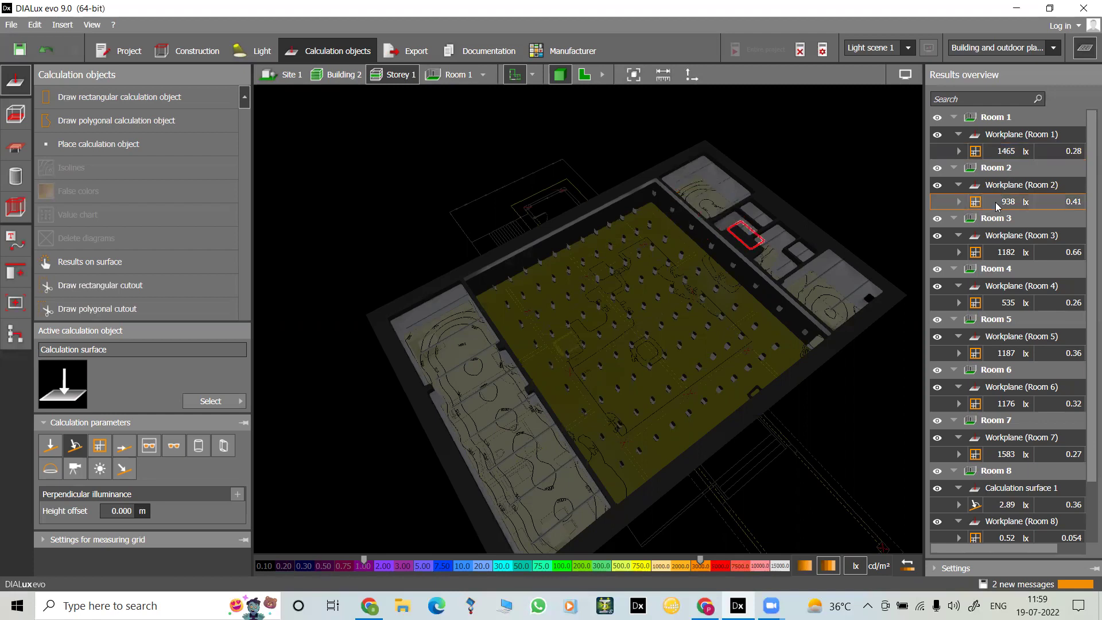
pyautogui.click(1005, 251)
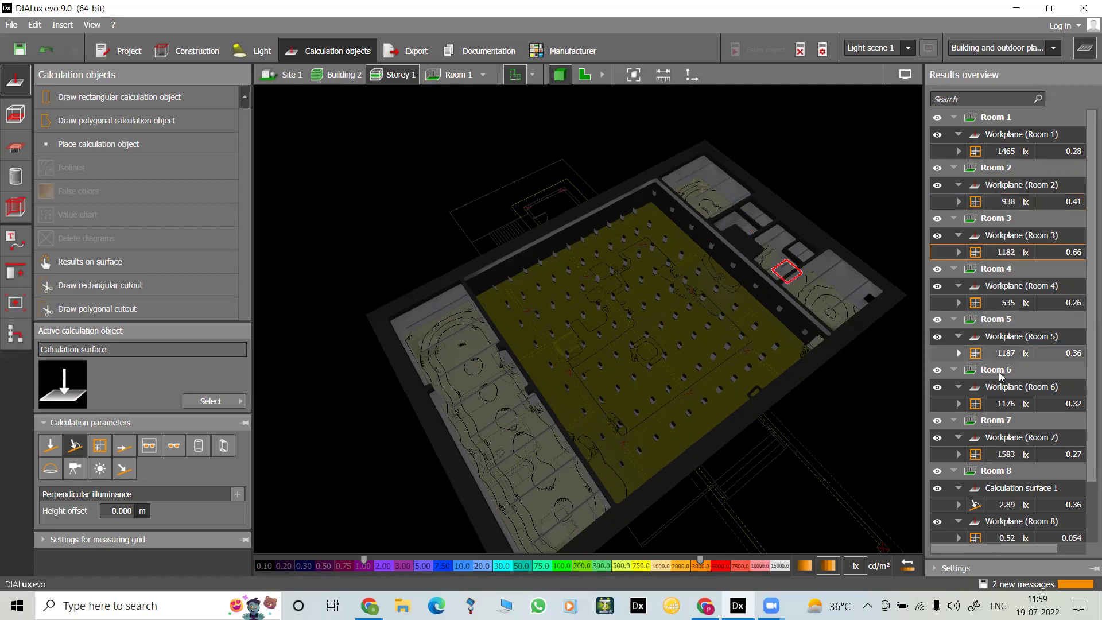
pyautogui.scroll(-2, 981, 386)
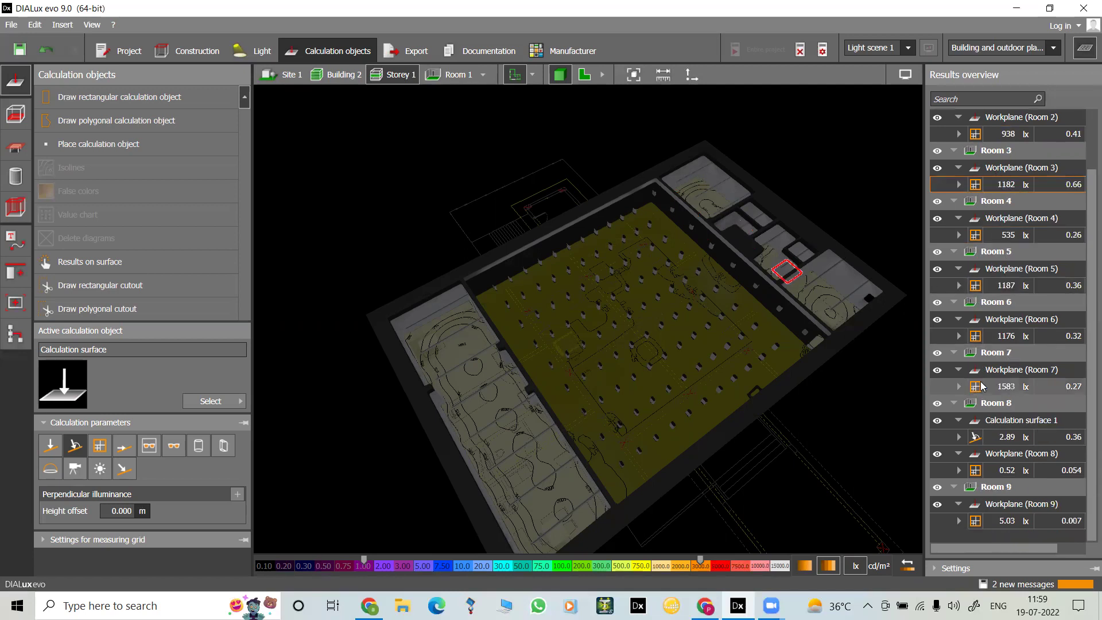
pyautogui.scroll(2, 979, 385)
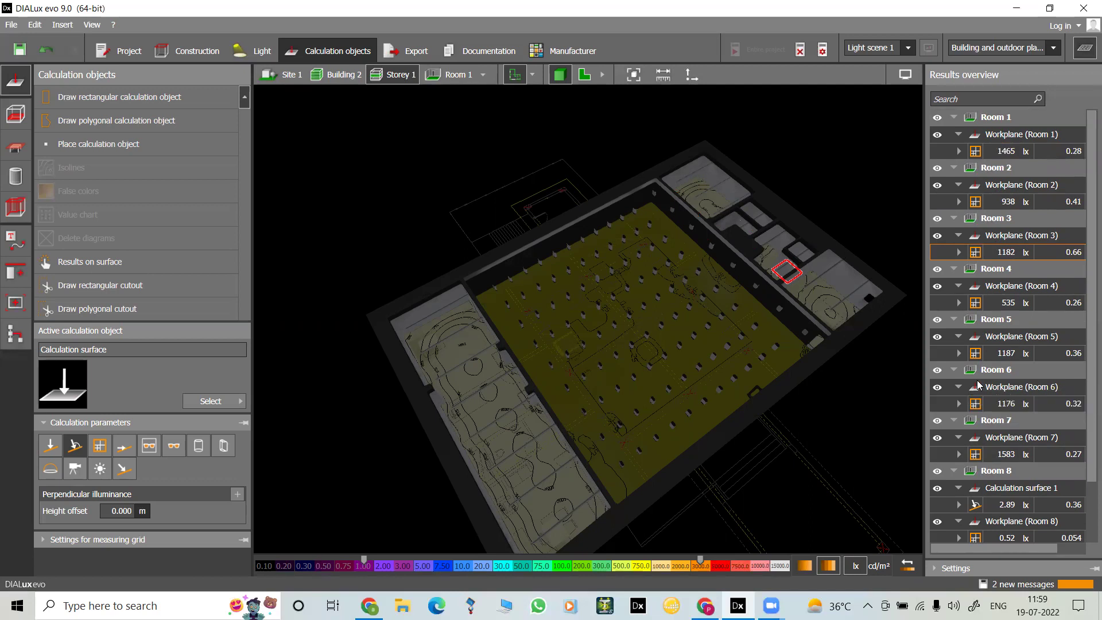
pyautogui.click(1084, 49)
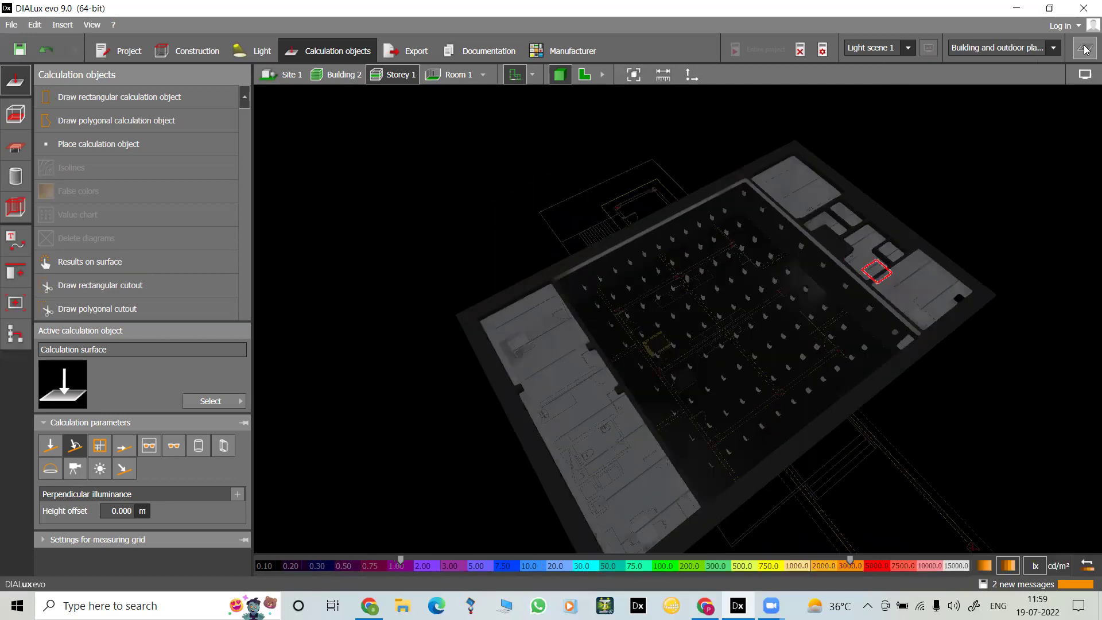
pyautogui.click(1084, 49)
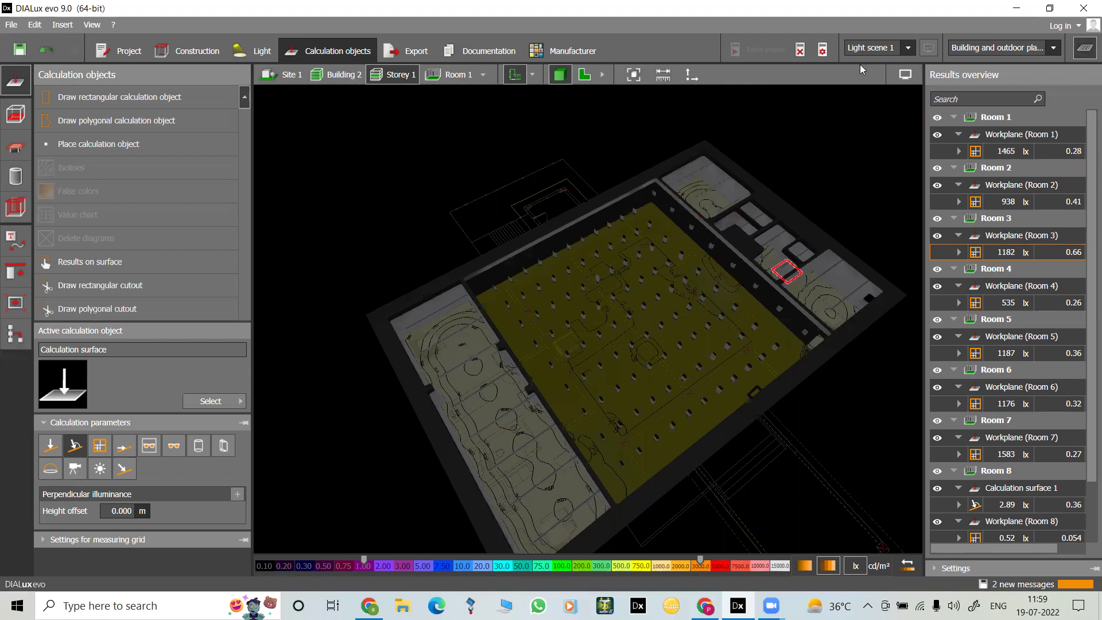
# Step: Turn on the false colour display and inspect the light distribution in the long room and on the hall's walls and floor
pyautogui.click(904, 75)
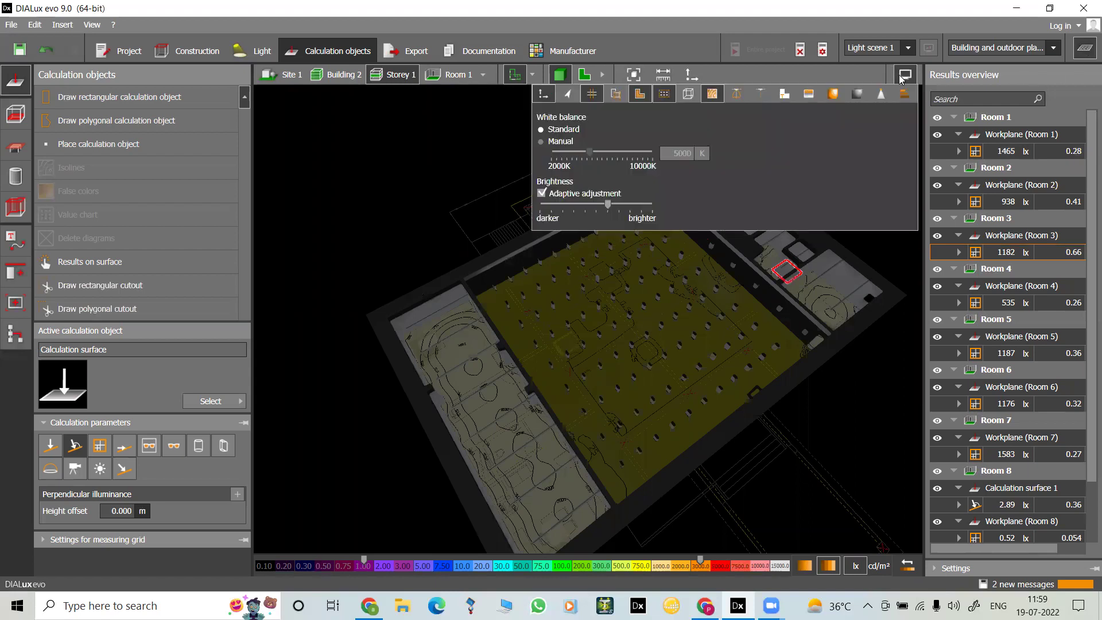
pyautogui.click(831, 97)
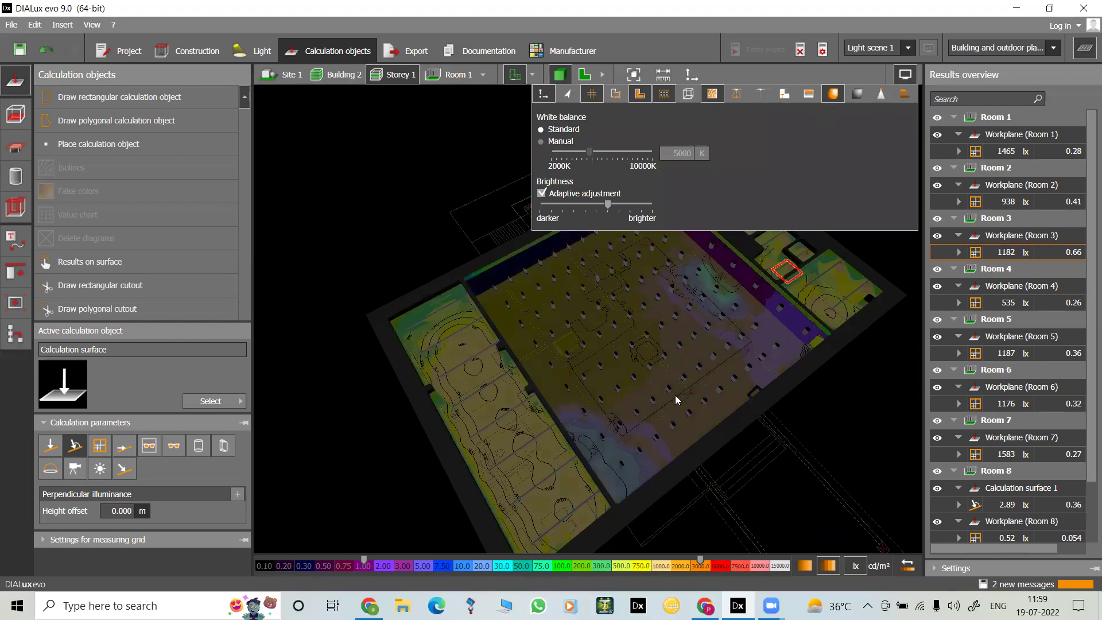
pyautogui.click(881, 95)
pyautogui.click(546, 462)
pyautogui.moveTo(584, 402); pyautogui.dragTo(447, 289, button='right')
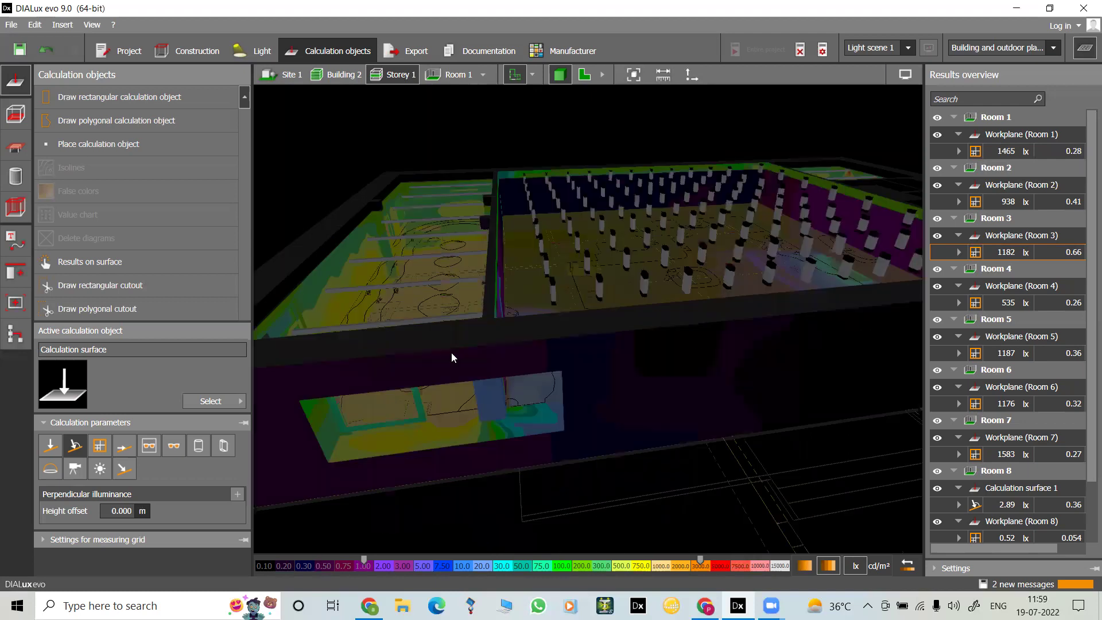
pyautogui.scroll(5, 451, 352)
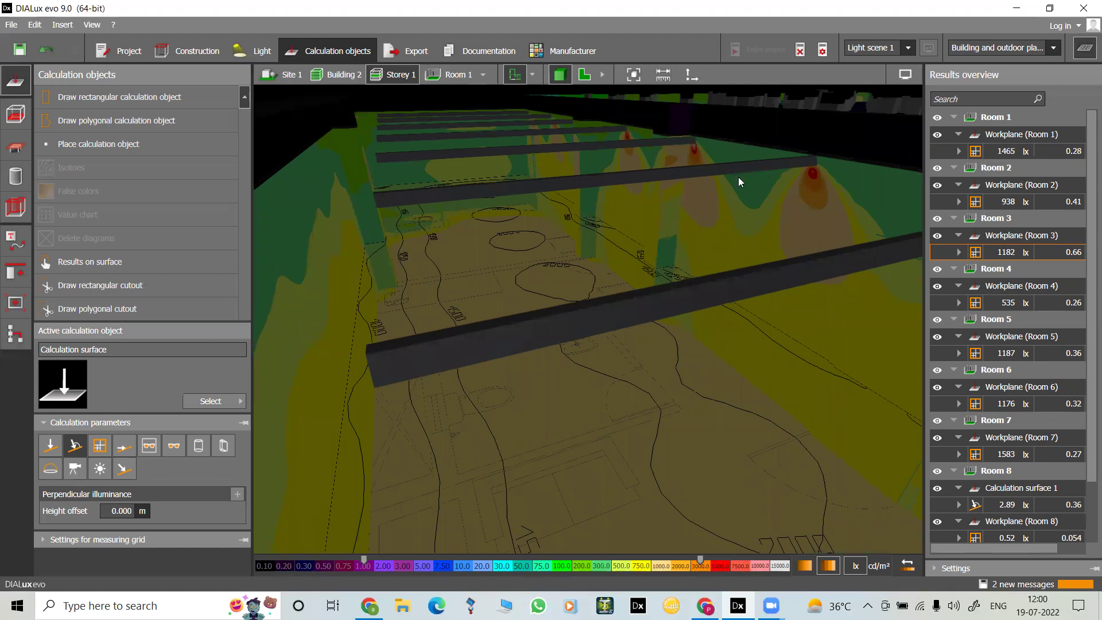
pyautogui.scroll(-5, 738, 176)
pyautogui.scroll(5, 694, 243)
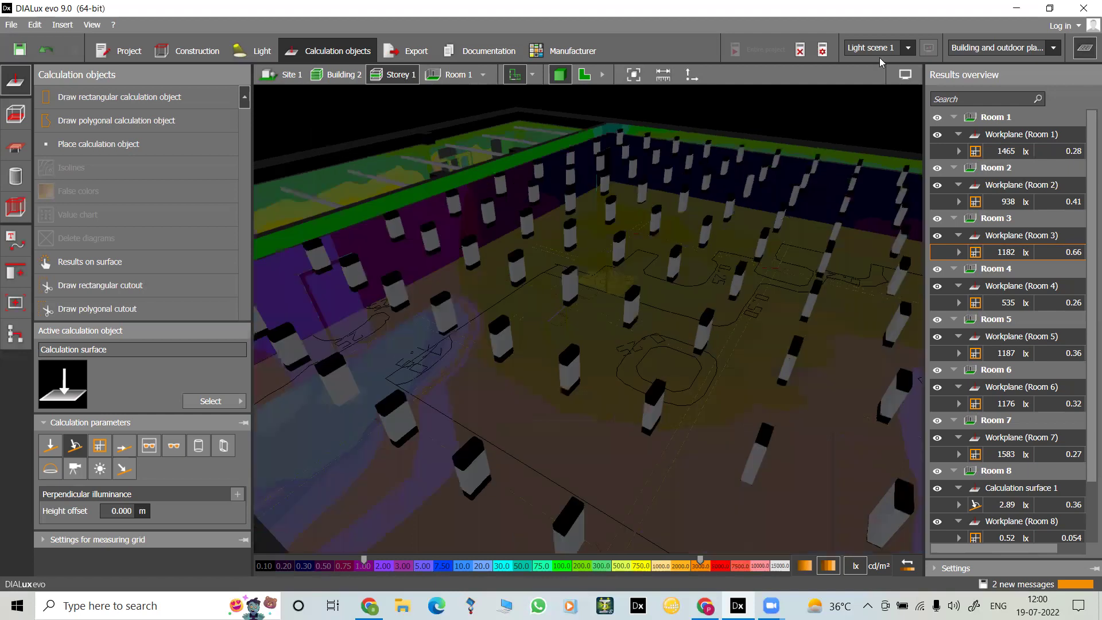
# Step: Change one display option of the model view and survey the false colours across the hall and the long room
pyautogui.click(905, 75)
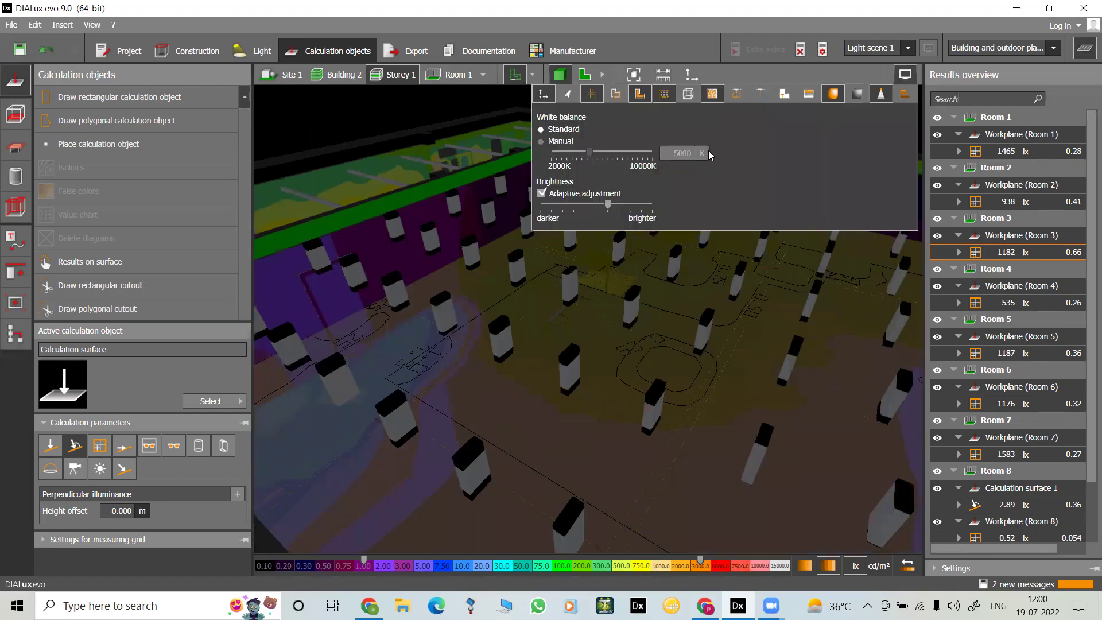
pyautogui.click(737, 94)
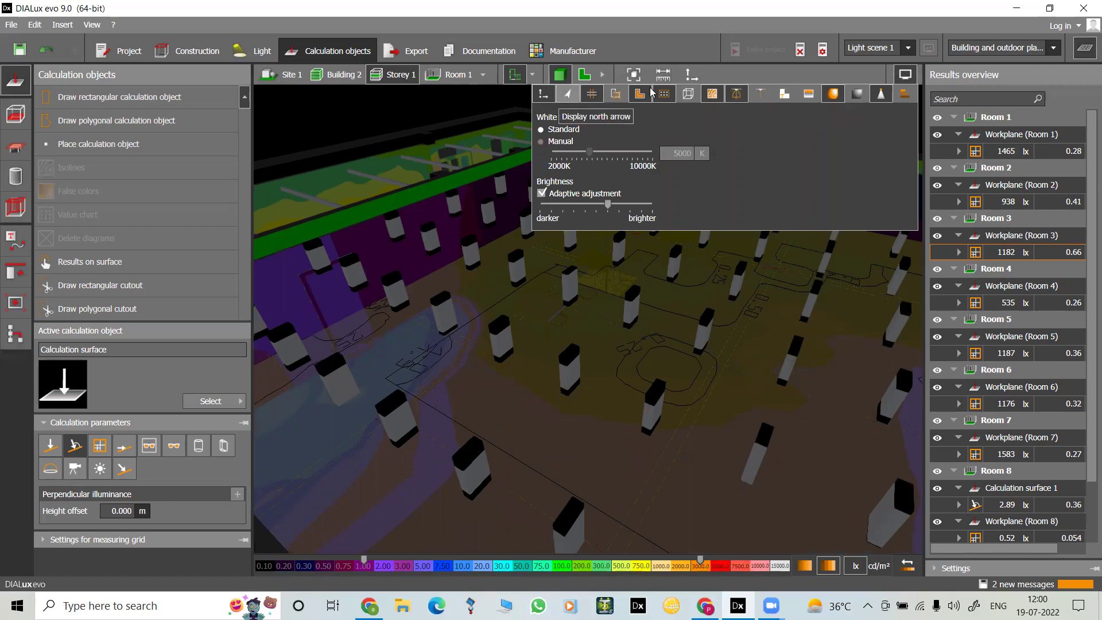
pyautogui.click(637, 385)
pyautogui.scroll(-2, 637, 388)
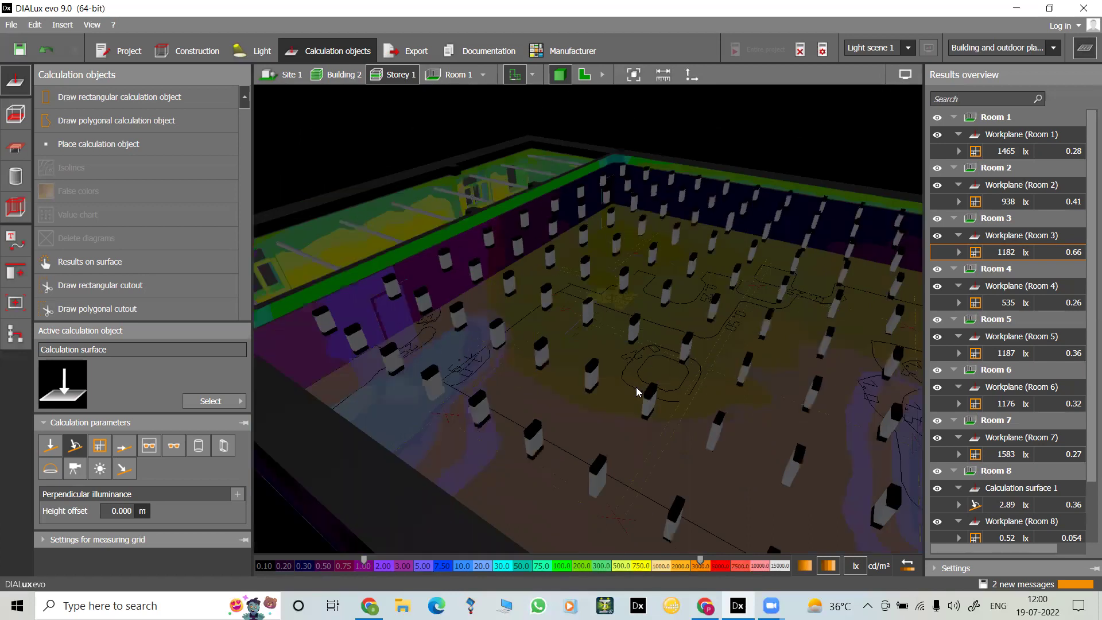
pyautogui.scroll(-2, 637, 392)
pyautogui.moveTo(631, 427); pyautogui.dragTo(785, 462)
pyautogui.scroll(2, 784, 463)
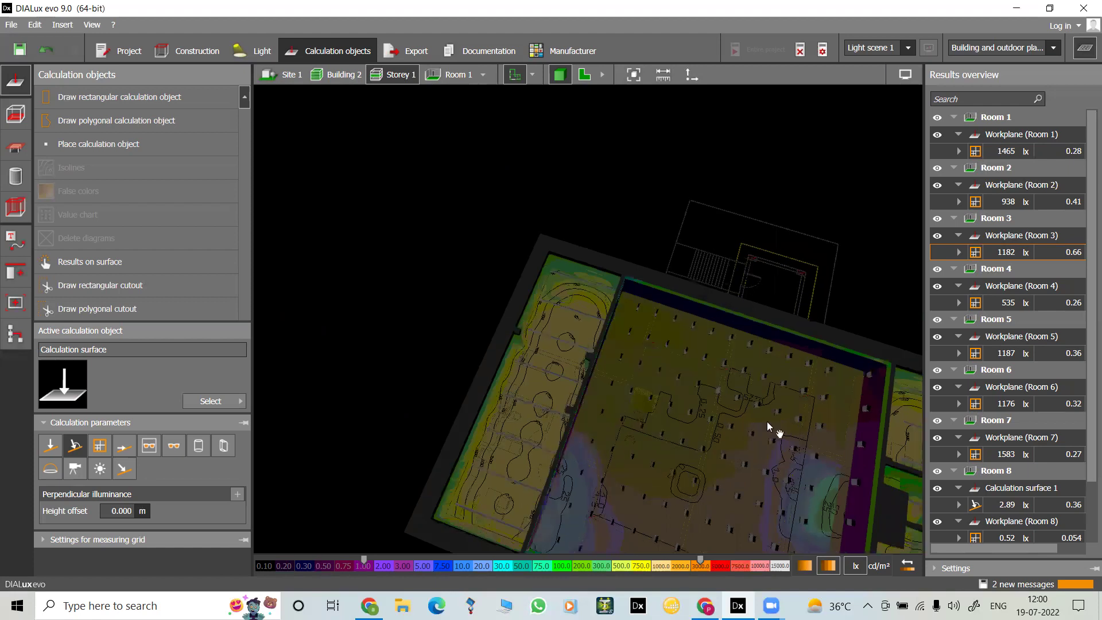
# Step: Examine the false colours up close on the desk calculation surface and along the hall's walls and floor
pyautogui.moveTo(769, 427); pyautogui.dragTo(531, 386, button='right')
pyautogui.scroll(4, 539, 381)
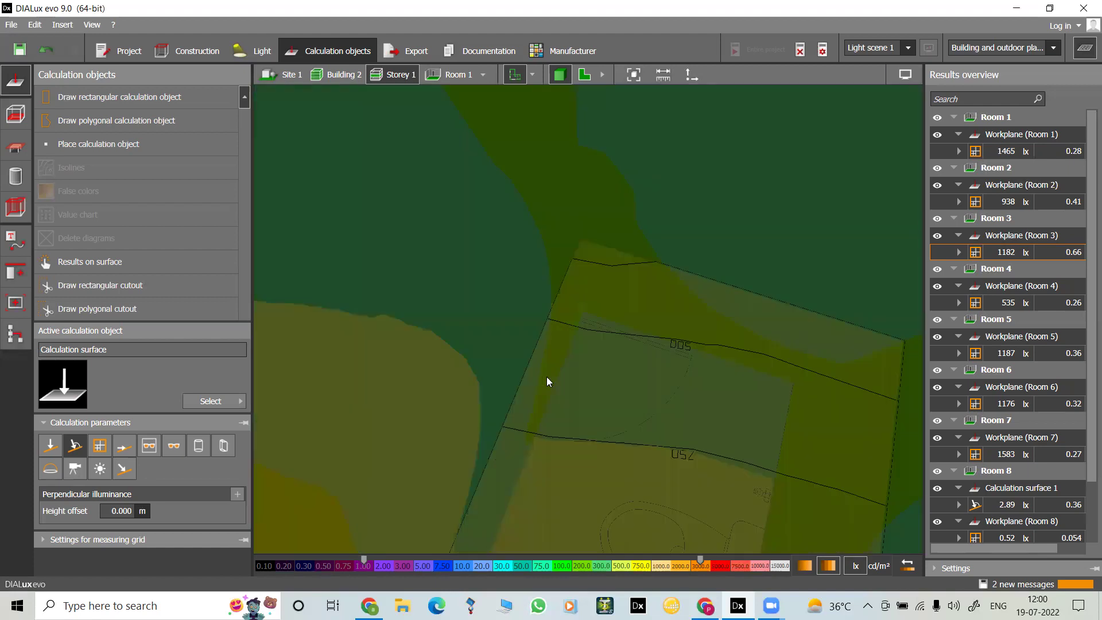
pyautogui.scroll(-3, 546, 376)
pyautogui.moveTo(546, 377); pyautogui.dragTo(601, 408)
pyautogui.scroll(3, 561, 425)
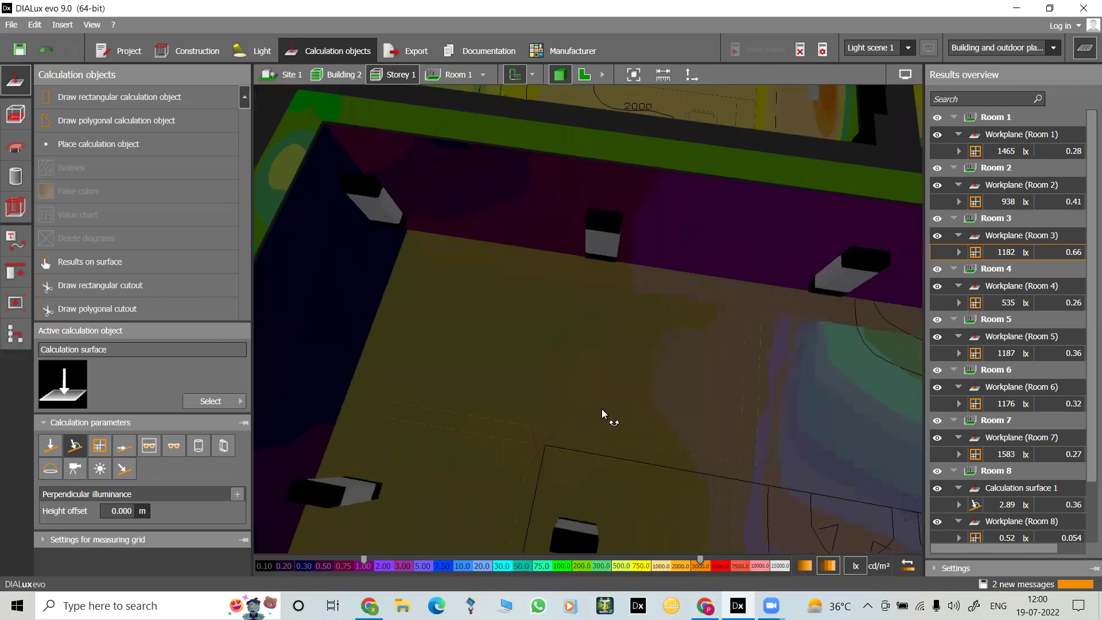
pyautogui.scroll(-4, 615, 342)
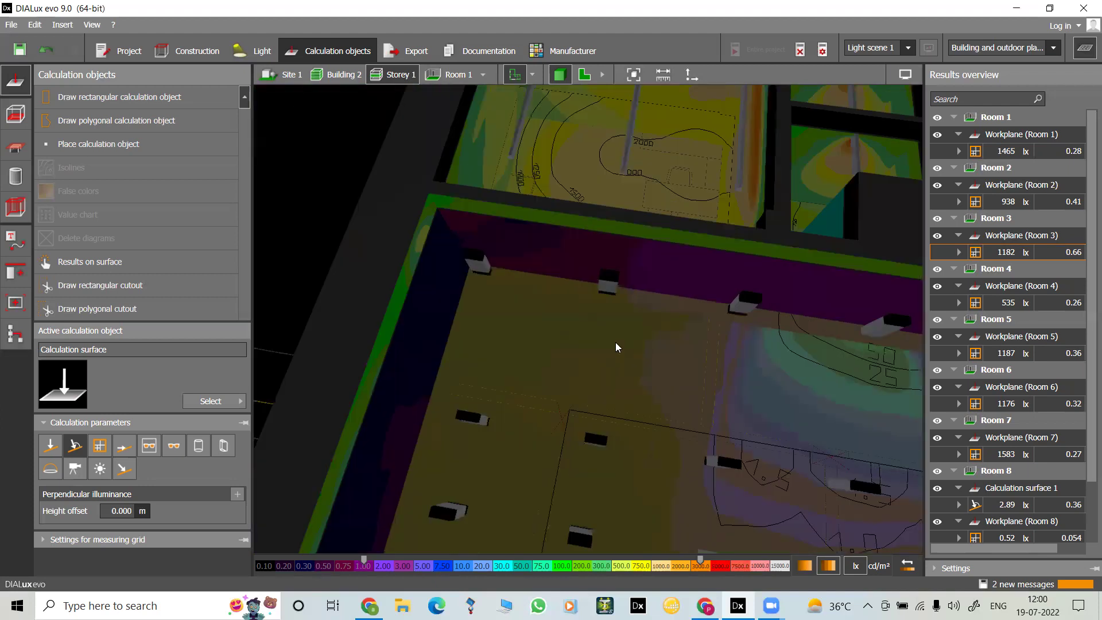
# Step: Inspect the false colours and isolines of the corner office with the three light lines
pyautogui.moveTo(632, 223); pyautogui.dragTo(553, 365, button='middle')
pyautogui.scroll(-1, 553, 365)
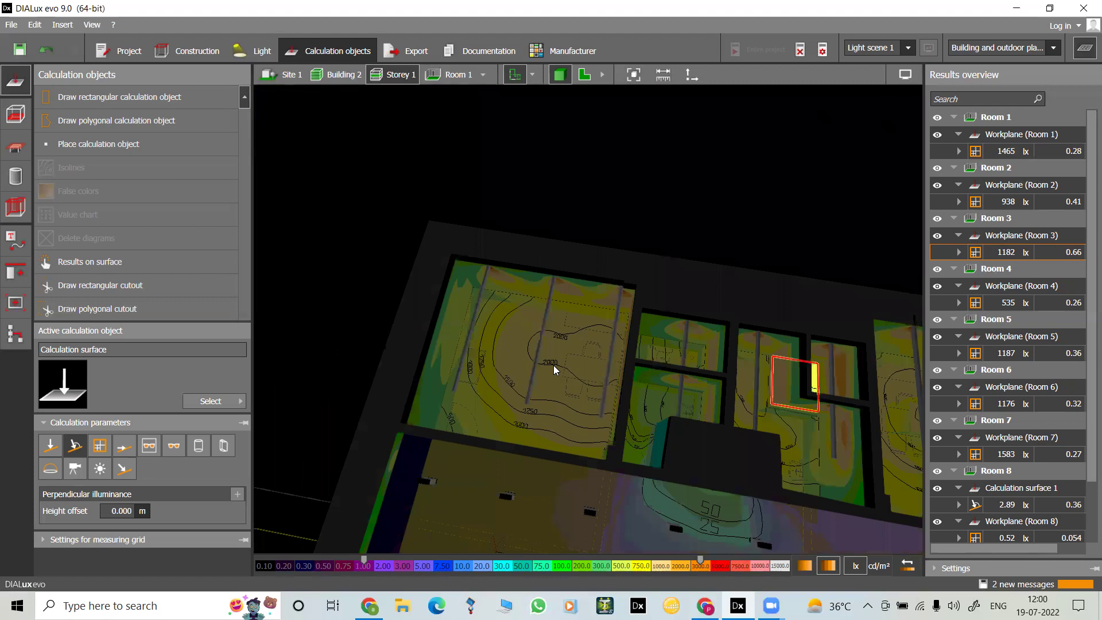
pyautogui.scroll(4, 553, 365)
pyautogui.scroll(-1, 553, 364)
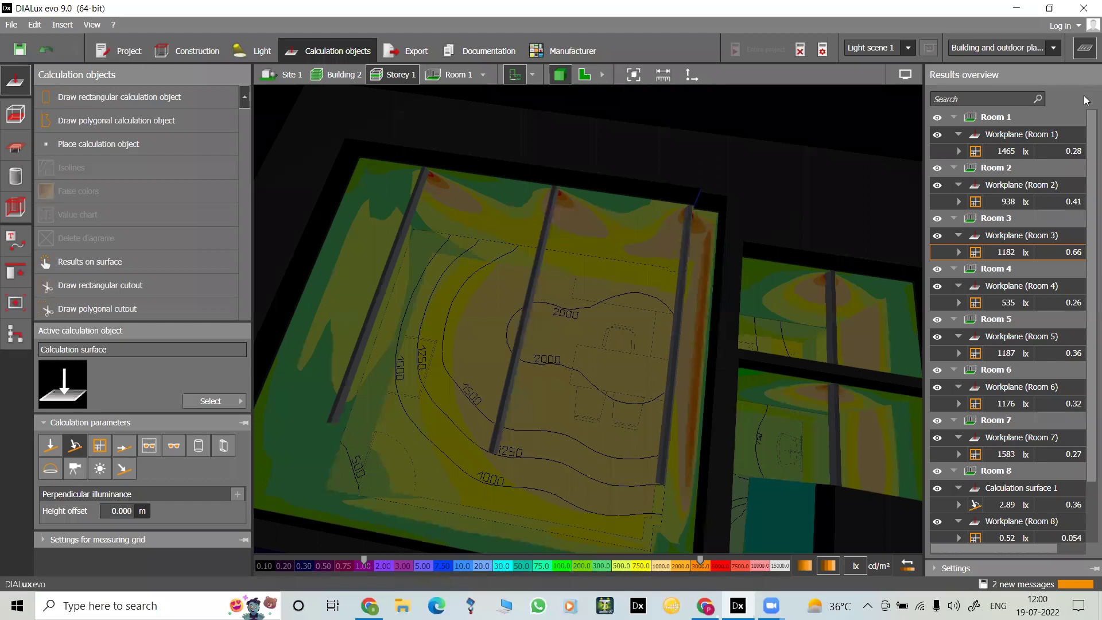
# Step: Switch to the storey and building construction of Storey 1 in the floor plan view, focused on the offices and washrooms
pyautogui.click(167, 54)
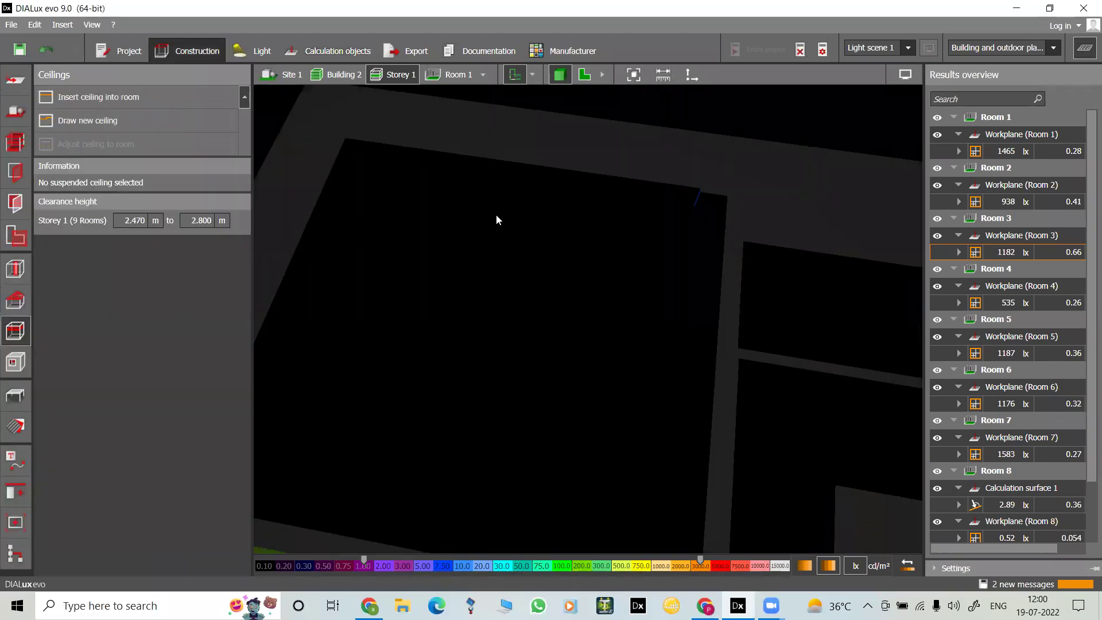
pyautogui.click(584, 75)
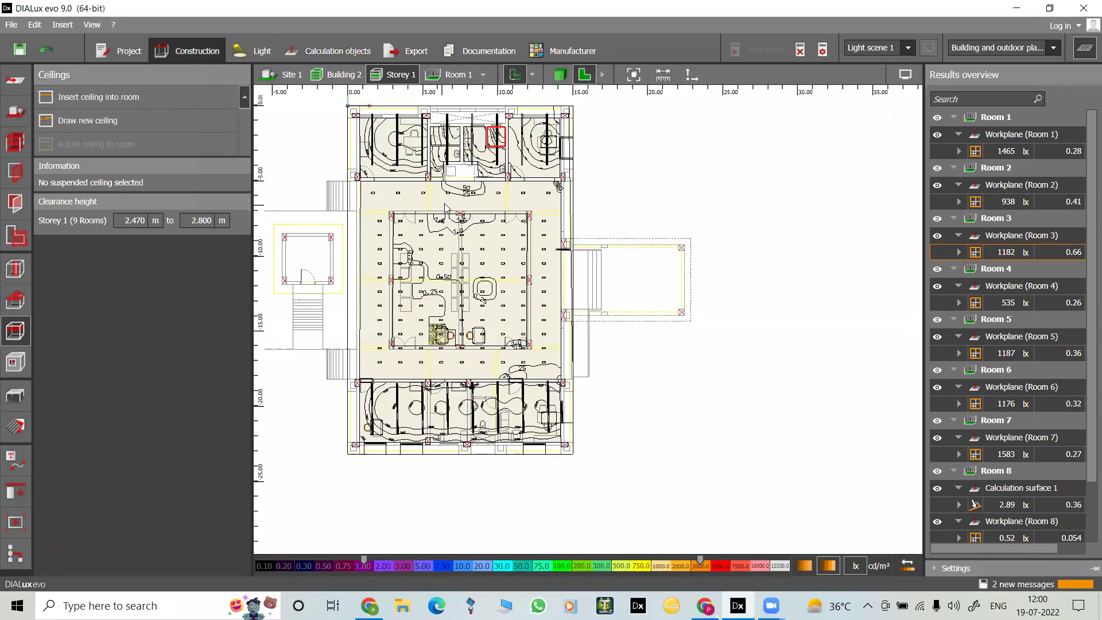
pyautogui.click(15, 142)
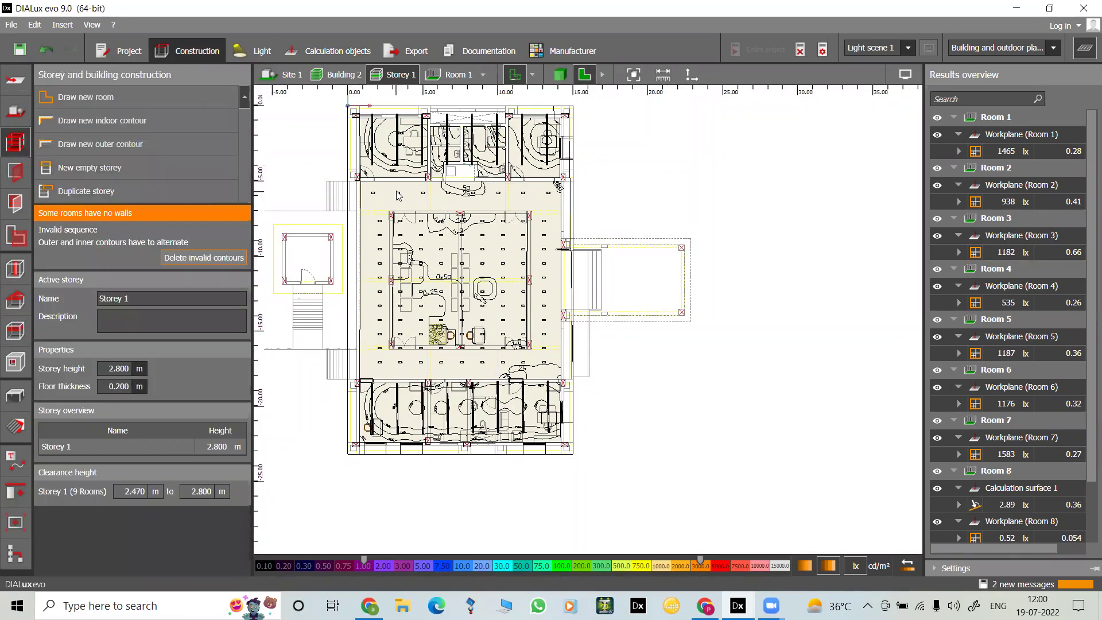
pyautogui.scroll(3, 294, 192)
pyautogui.scroll(3, 456, 208)
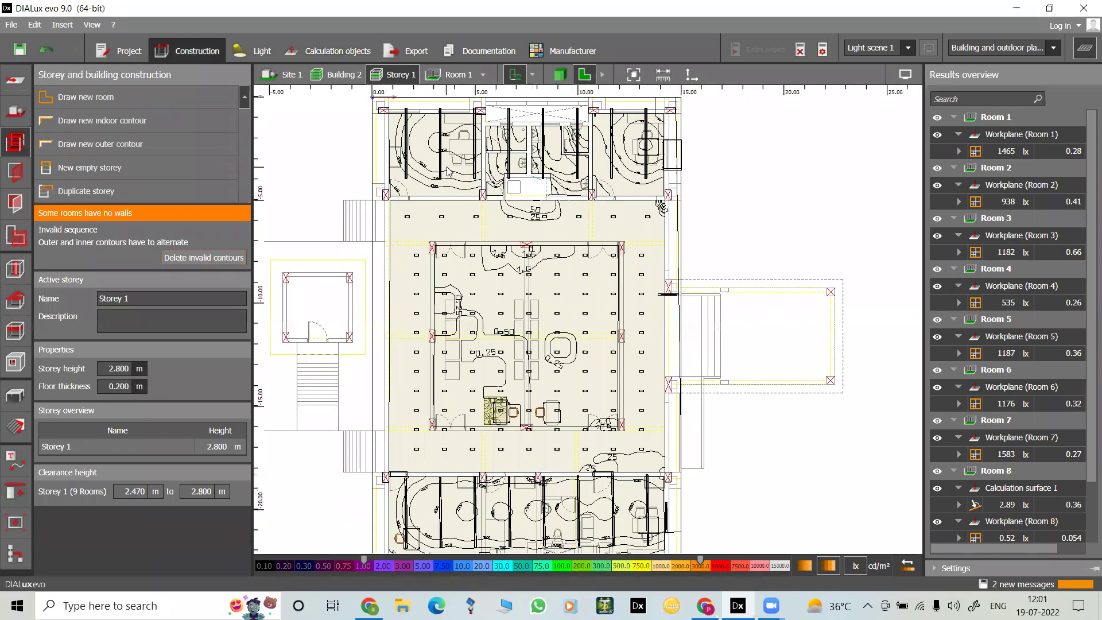
pyautogui.moveTo(458, 213); pyautogui.dragTo(505, 276, button='middle')
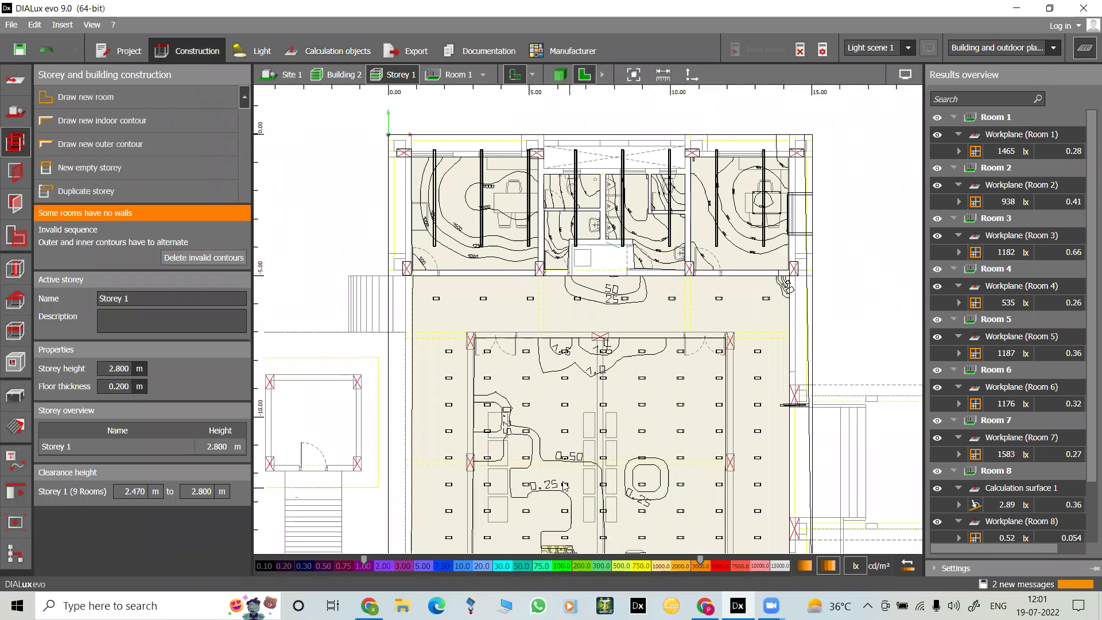
pyautogui.scroll(1, 461, 287)
pyautogui.scroll(2, 463, 292)
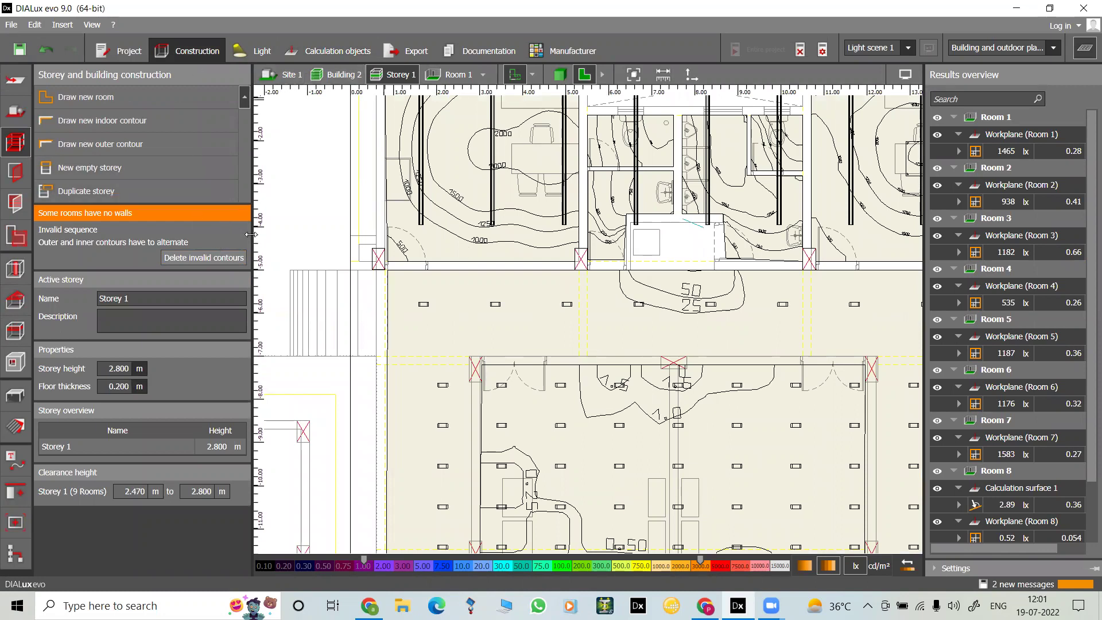
# Step: Check the storey contours of the two corner offices and the editing options for a contour, leaving them unedited
pyautogui.rightClick(423, 238)
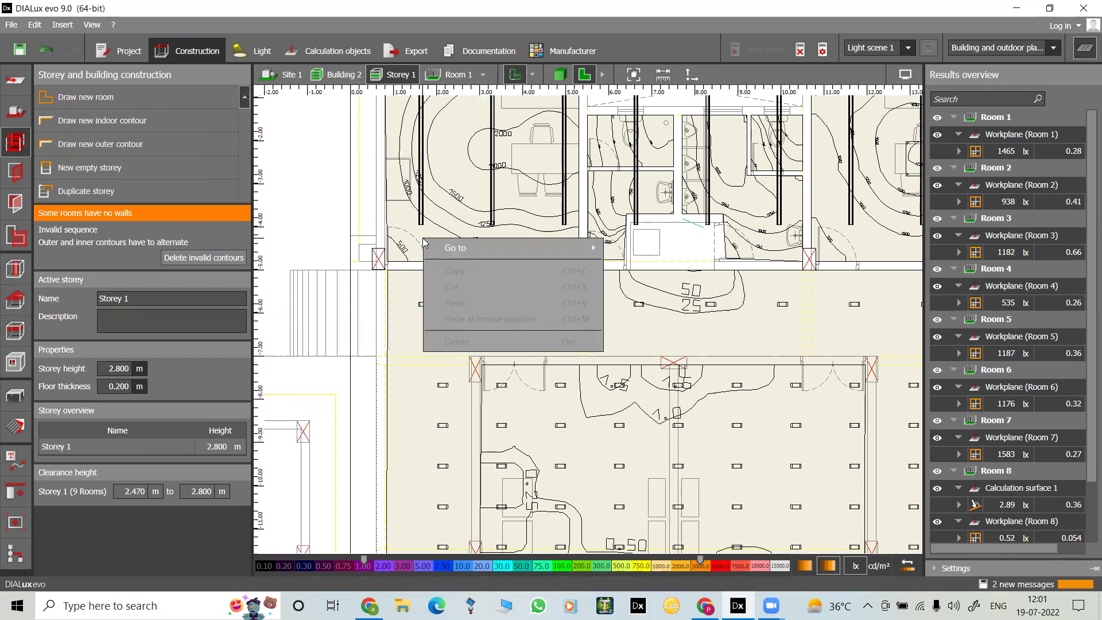
pyautogui.click(408, 240)
pyautogui.click(495, 314)
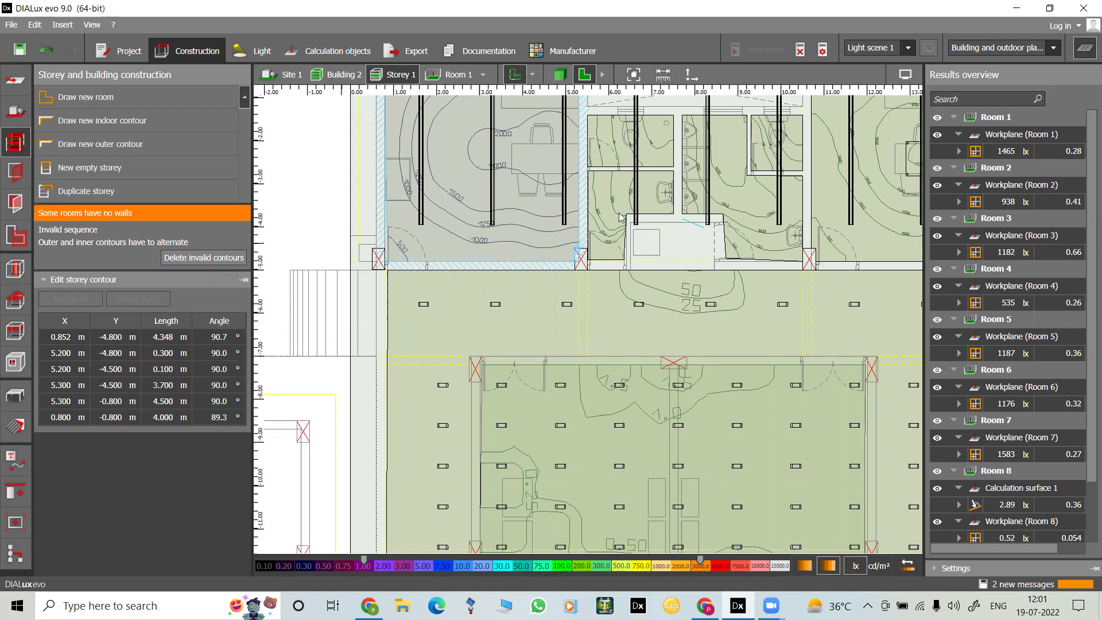
pyautogui.scroll(-3, 621, 218)
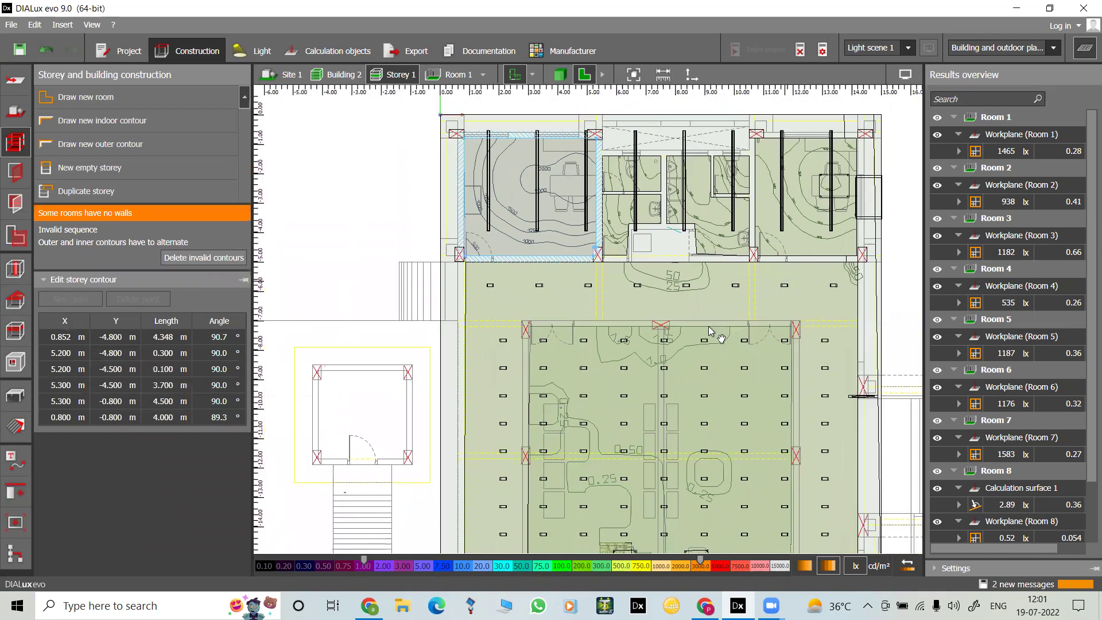
pyautogui.scroll(3, 709, 332)
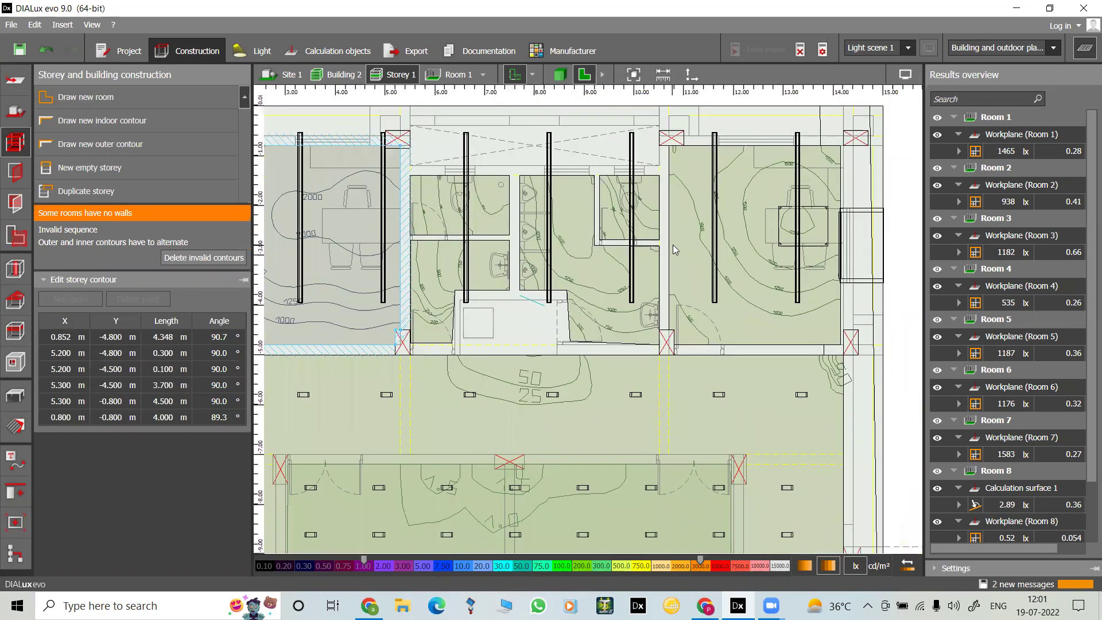
pyautogui.click(674, 249)
pyautogui.rightClick(674, 250)
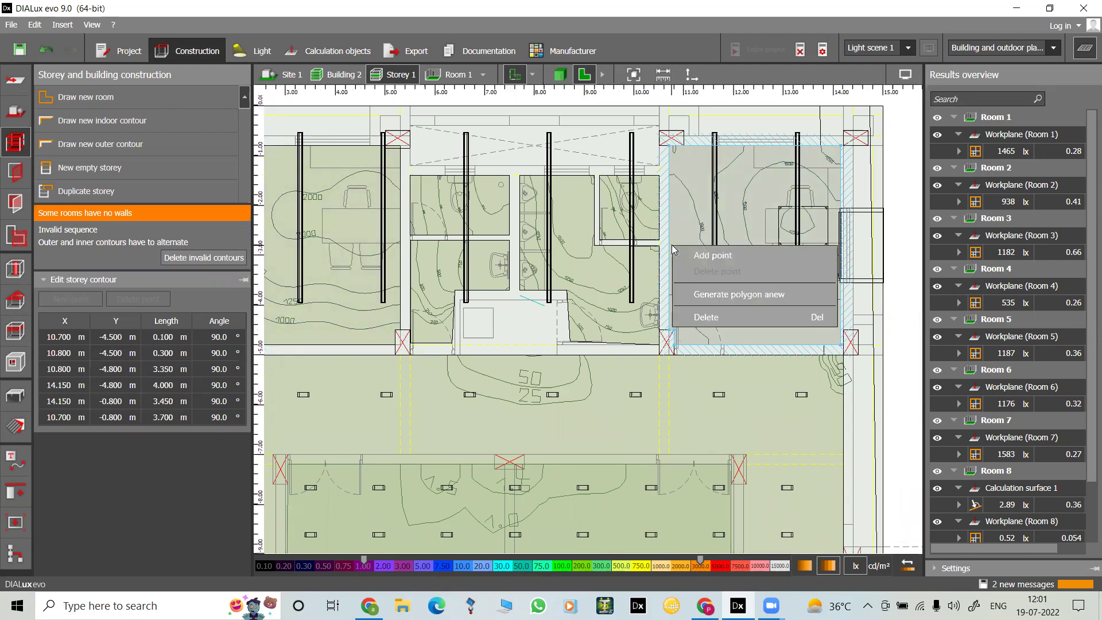
pyautogui.press('Escape')
pyautogui.click(681, 228)
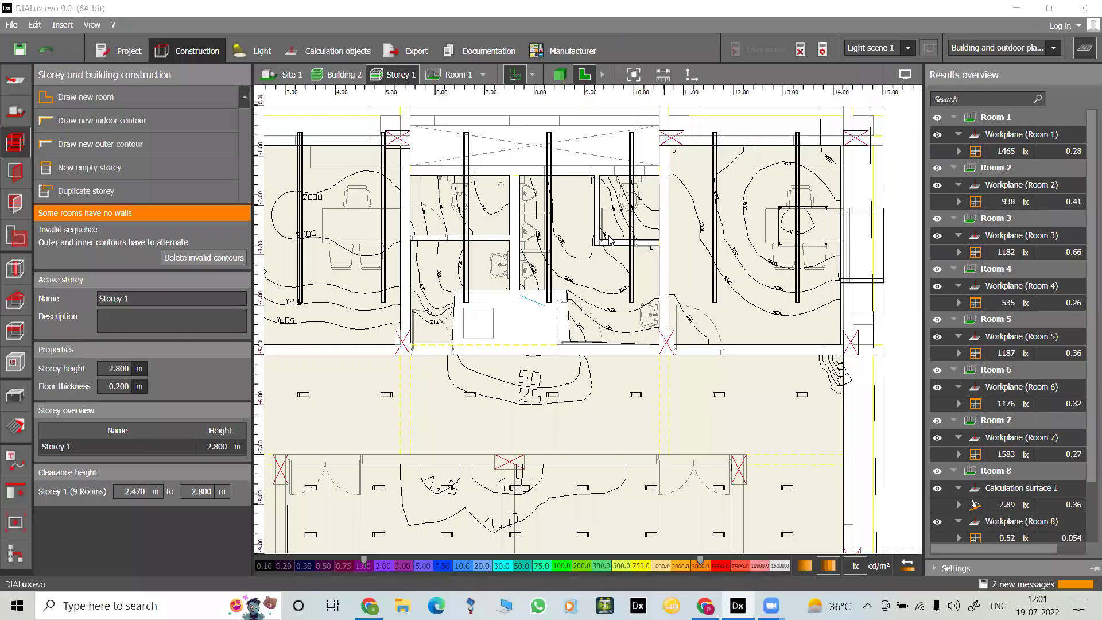
# Step: Look through the space tools and the façade elements catalogue, then bring the whole upper part of the storey into view
pyautogui.scroll(-1, 445, 228)
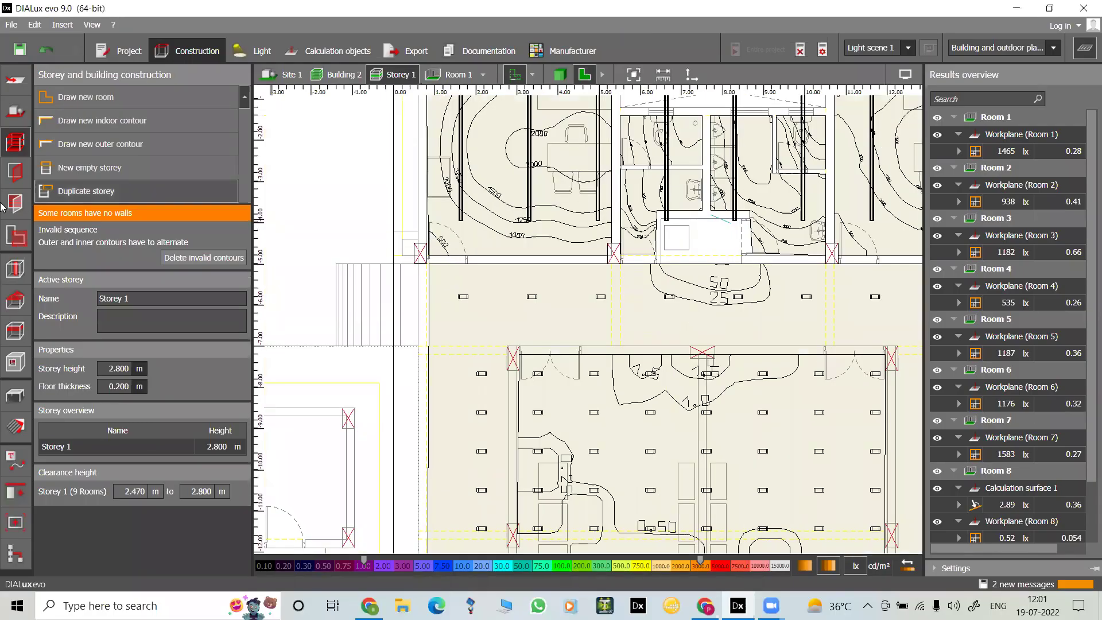
pyautogui.click(9, 237)
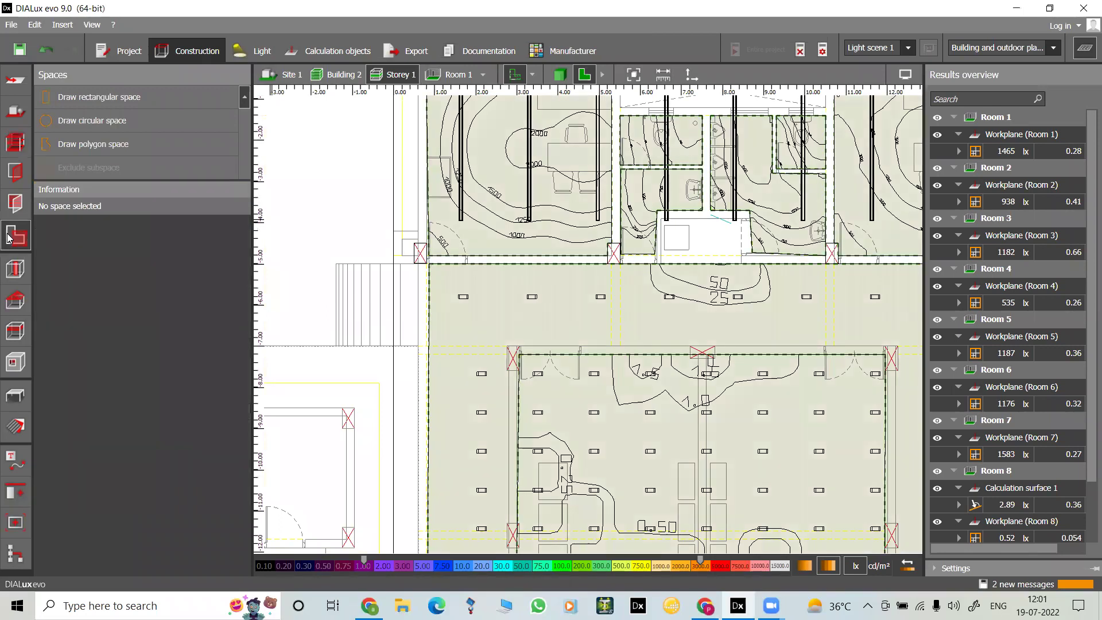
pyautogui.click(18, 205)
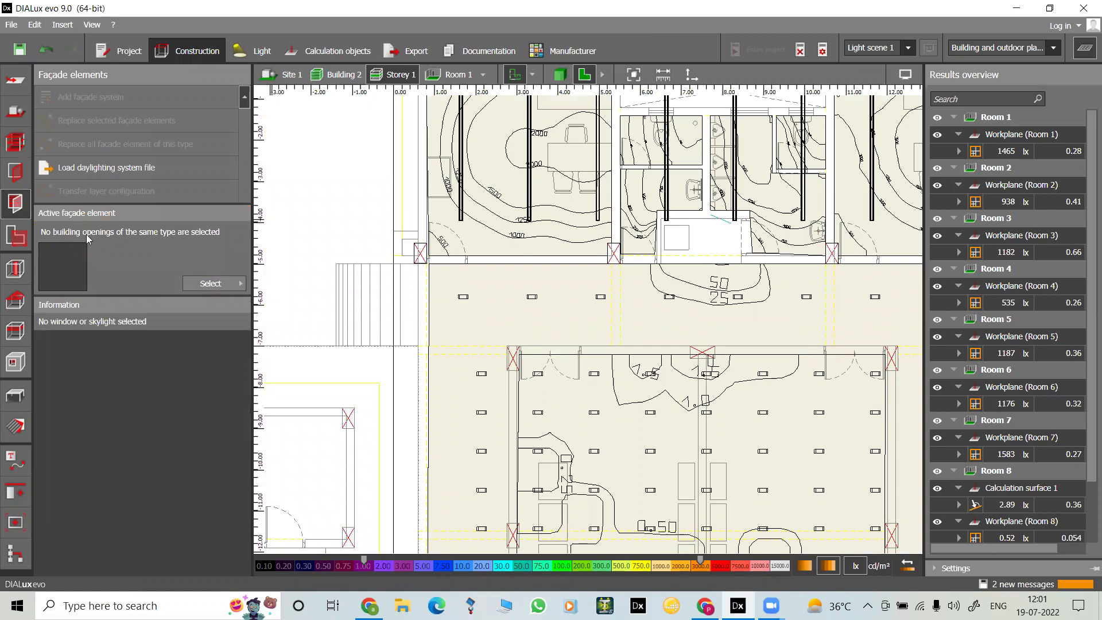
pyautogui.click(204, 281)
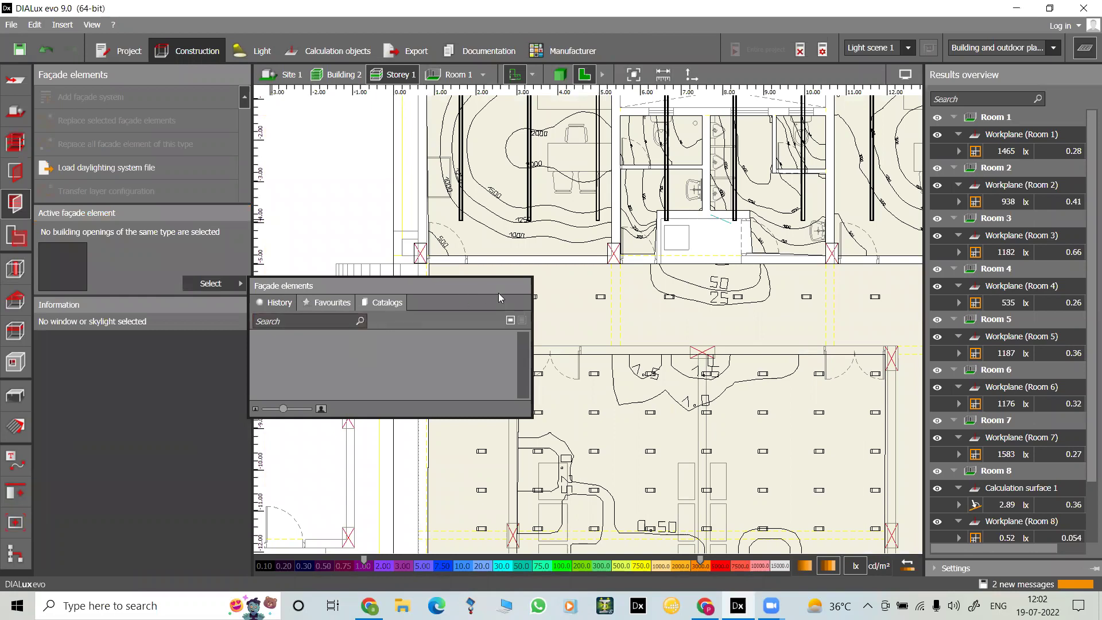
pyautogui.click(585, 312)
pyautogui.scroll(-3, 512, 241)
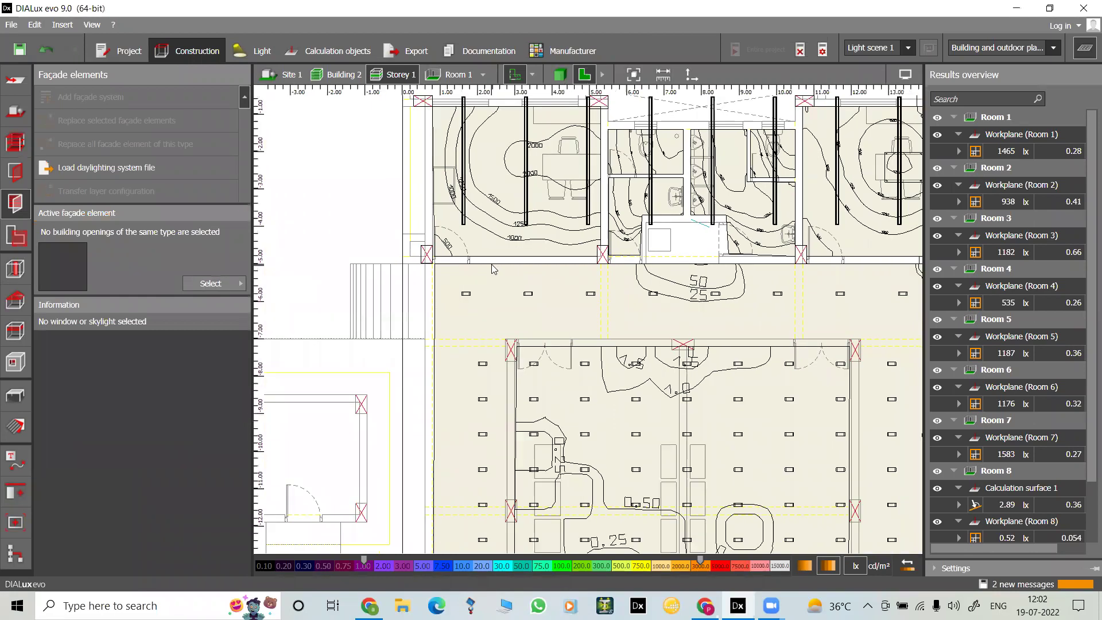
pyautogui.moveTo(510, 236); pyautogui.dragTo(443, 221, button='right')
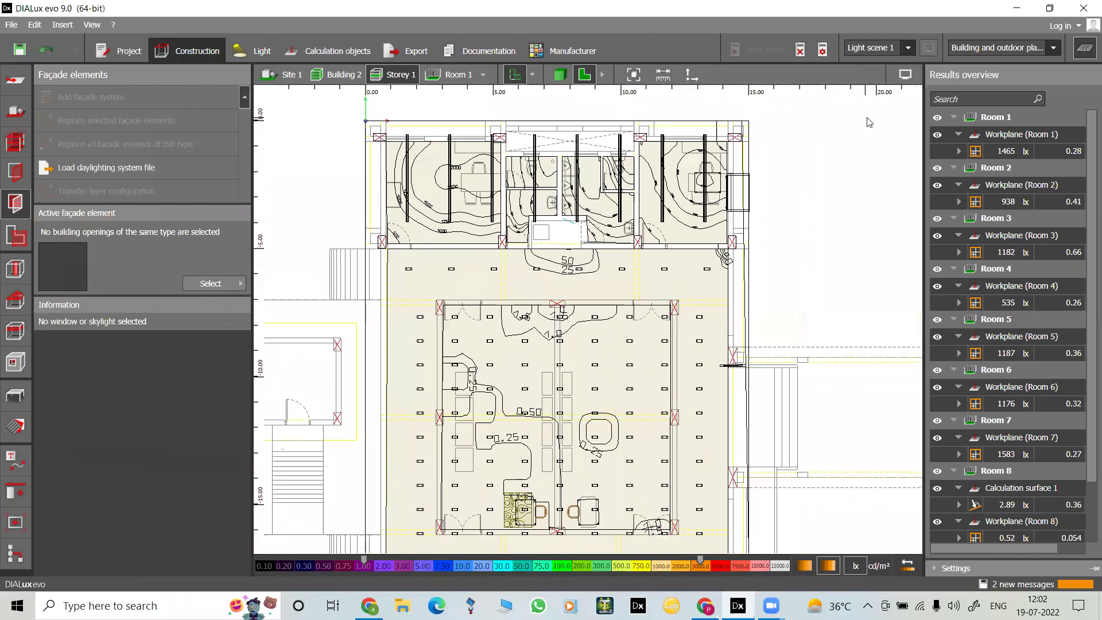
# Step: Discard the calculation results and check the favourites and history of the façade elements selection
pyautogui.click(800, 51)
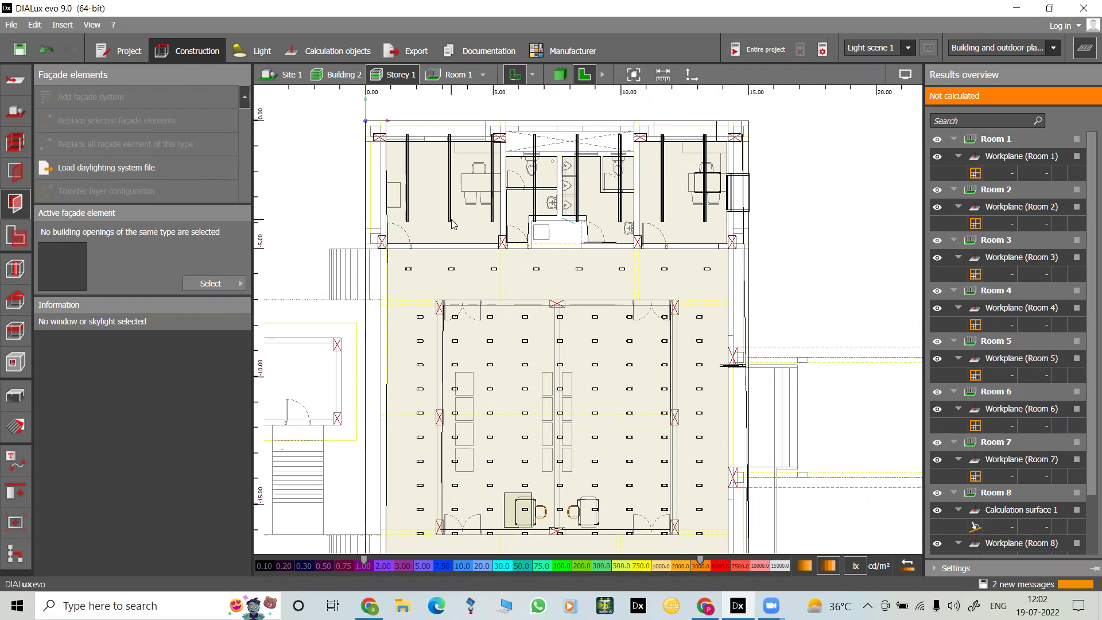
pyautogui.scroll(1, 452, 225)
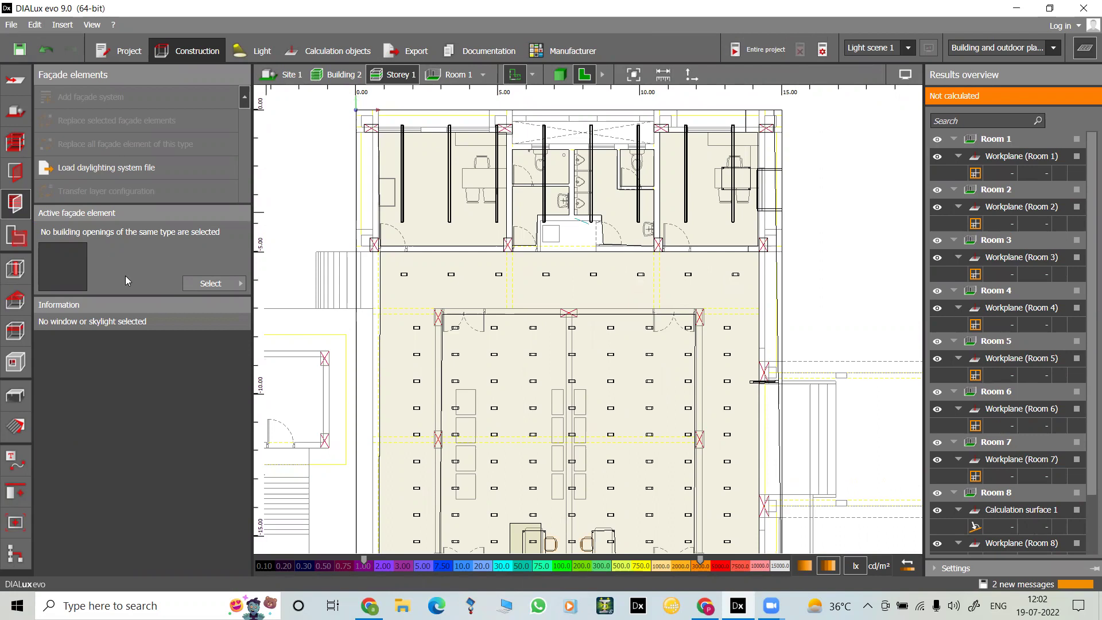
pyautogui.click(230, 282)
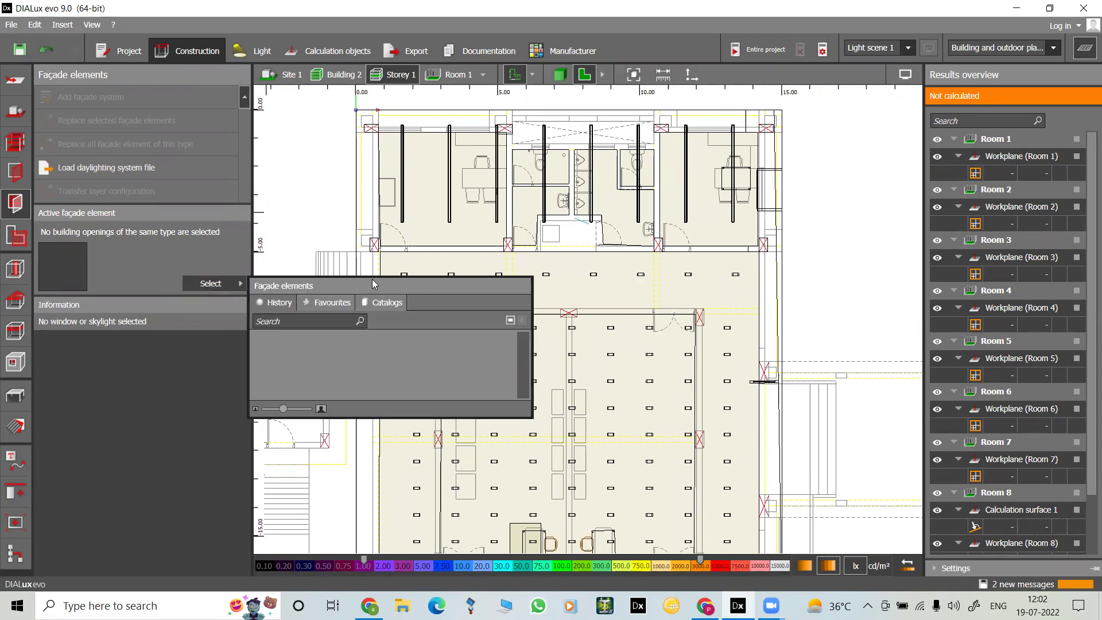
pyautogui.click(326, 302)
pyautogui.click(287, 303)
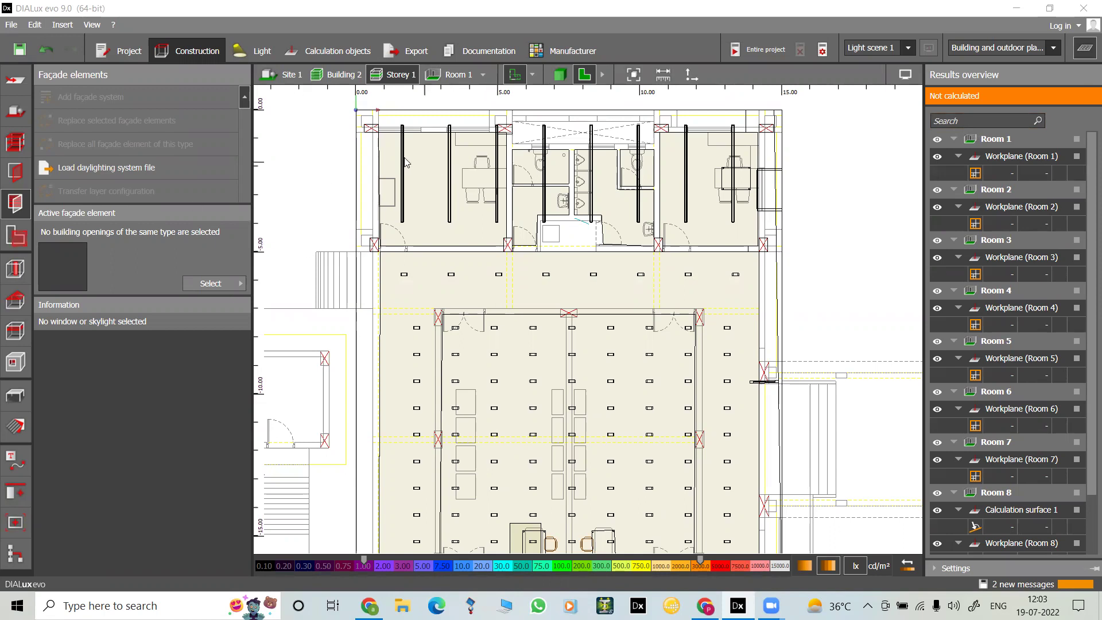
# Step: Rename the space Room 1 as office
pyautogui.click(14, 240)
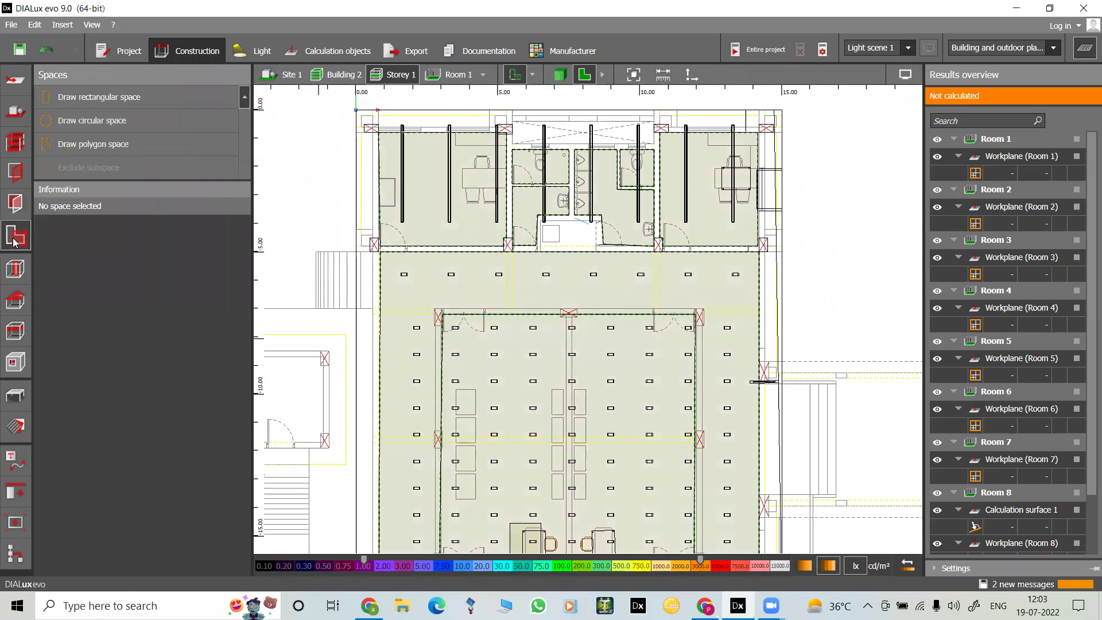
pyautogui.click(418, 195)
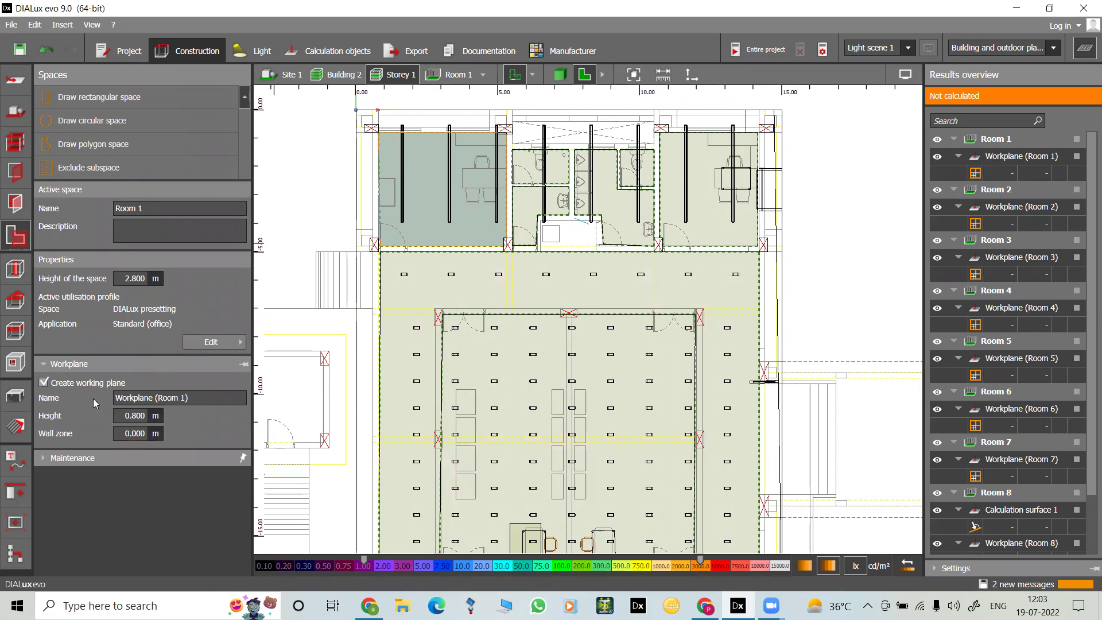
pyautogui.click(159, 209)
pyautogui.moveTo(160, 209); pyautogui.dragTo(109, 207)
pyautogui.write('o')
# Step: Review the office space's active utilisation profile, including its illuminance and glare settings, and leave it unedited
pyautogui.click(316, 340)
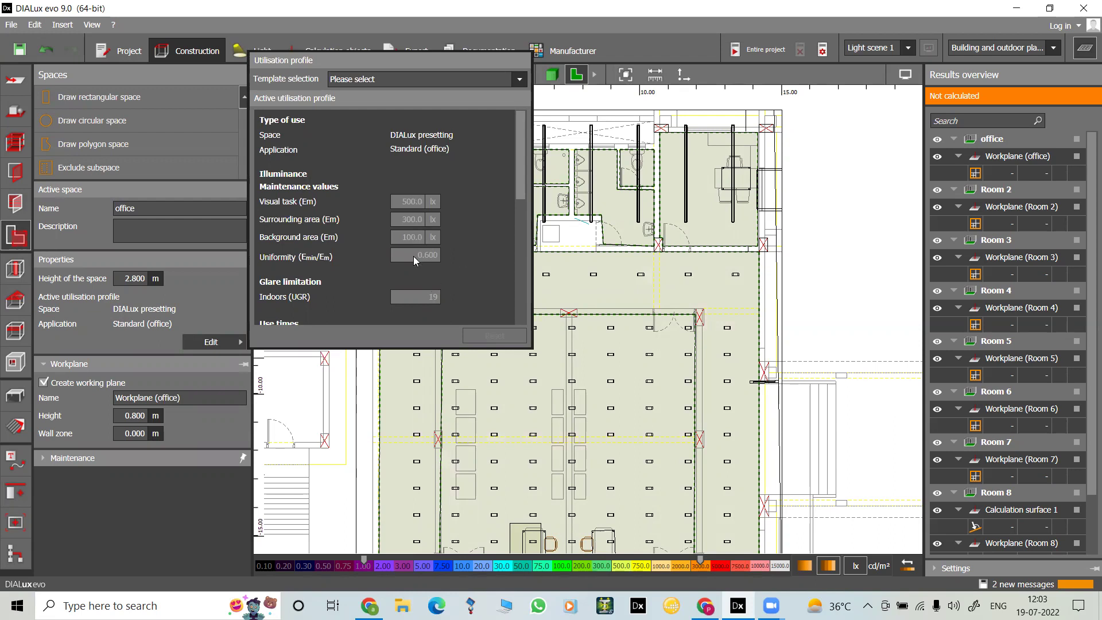
pyautogui.scroll(-5, 414, 255)
pyautogui.scroll(5, 413, 256)
pyautogui.scroll(-2, 425, 279)
pyautogui.scroll(2, 488, 111)
pyautogui.click(839, 170)
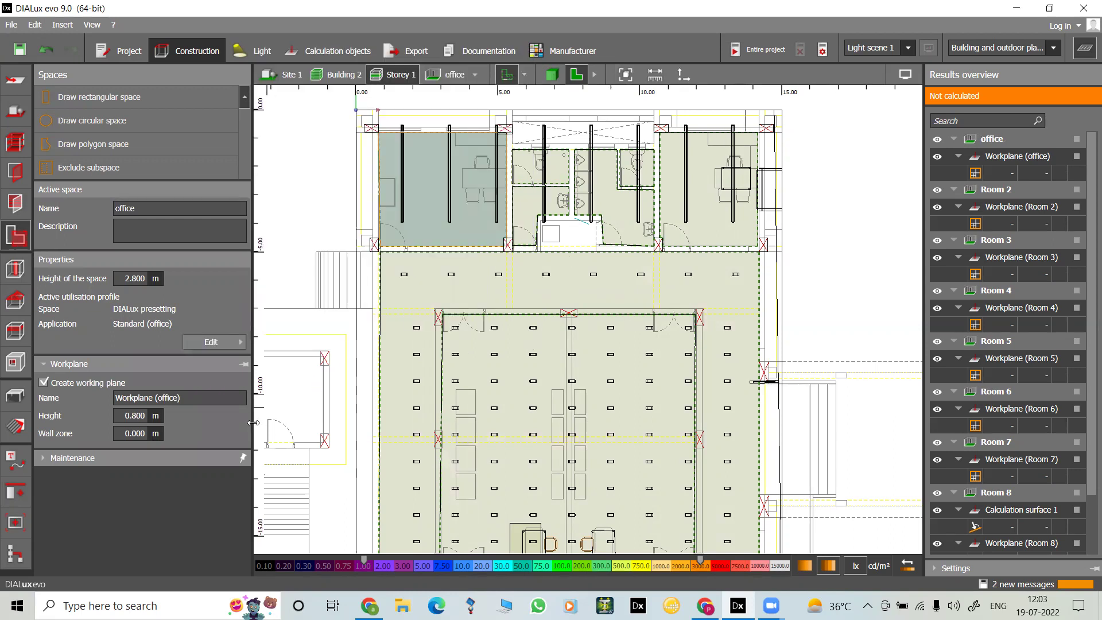
# Step: Calculate the entire project and expand the office workplane's perpendicular illuminance results
pyautogui.click(545, 208)
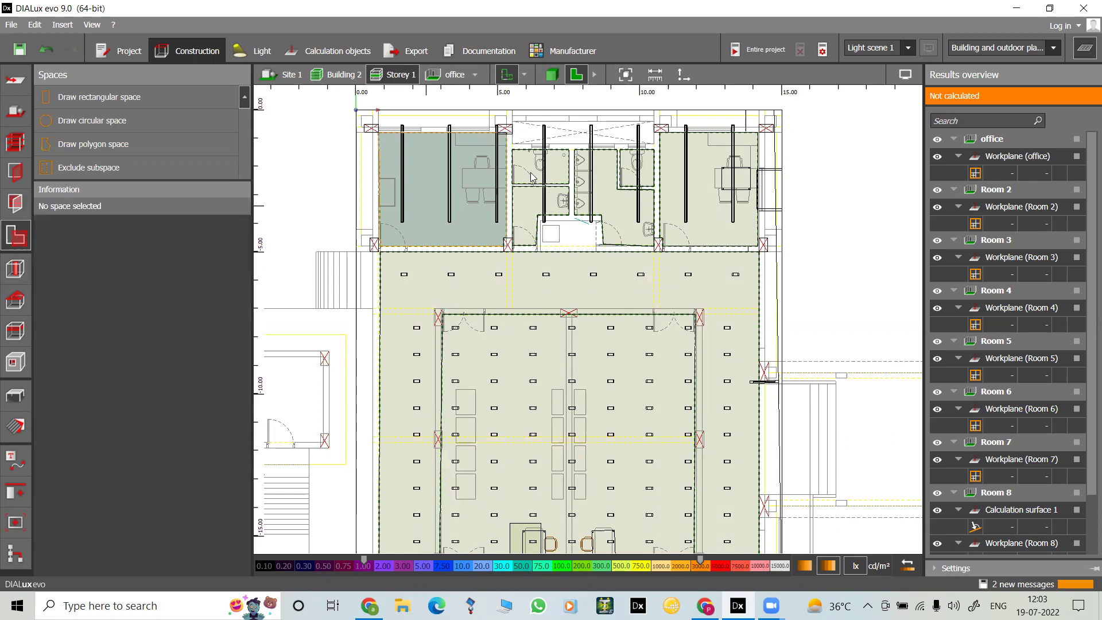
pyautogui.click(458, 173)
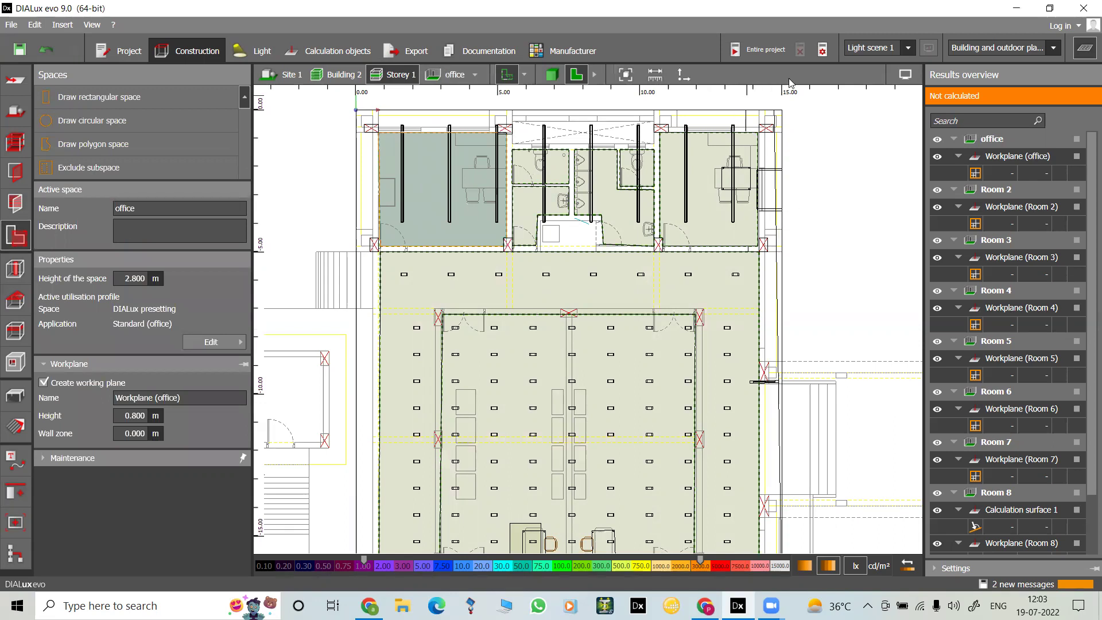
pyautogui.click(757, 50)
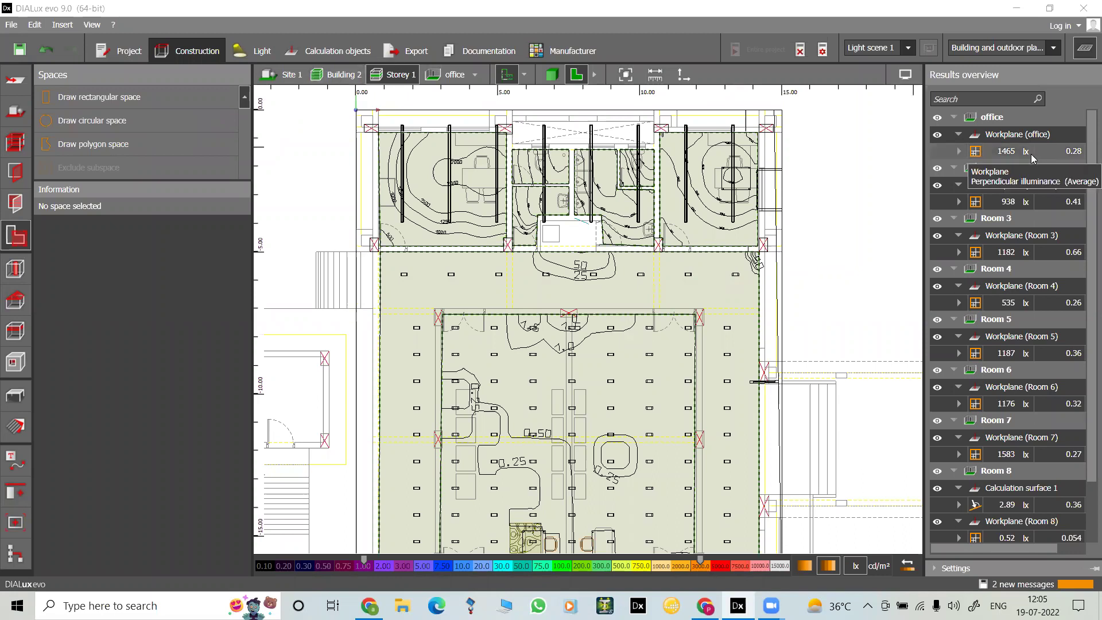
pyautogui.click(959, 152)
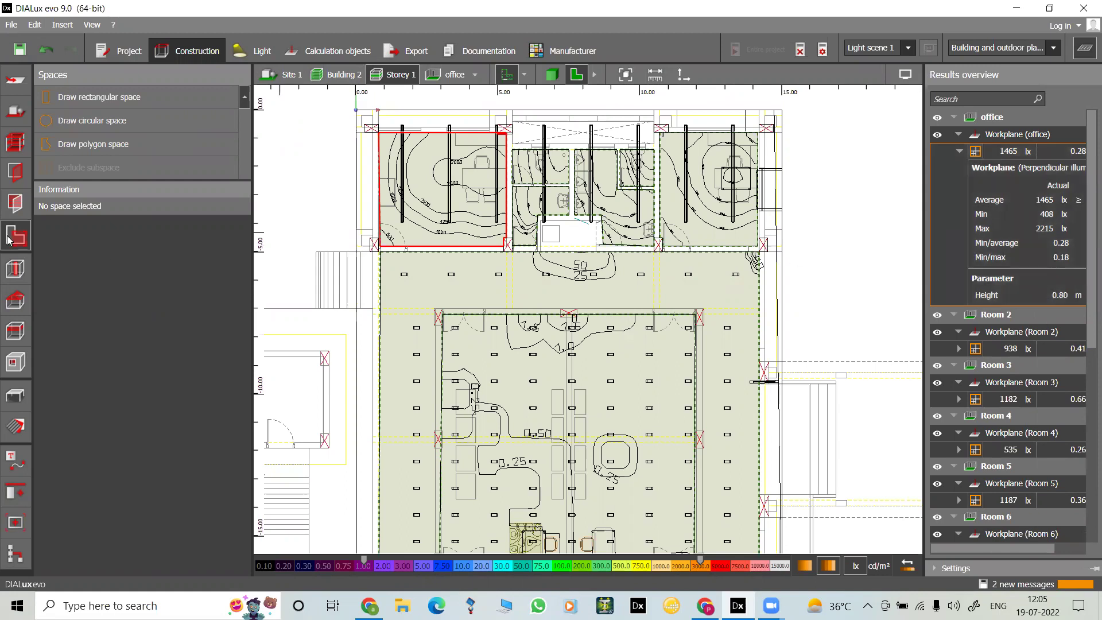
# Step: Assign the Offices template to the office space's utilisation profile, accepting invalid results and declining to save the project
pyautogui.click(417, 183)
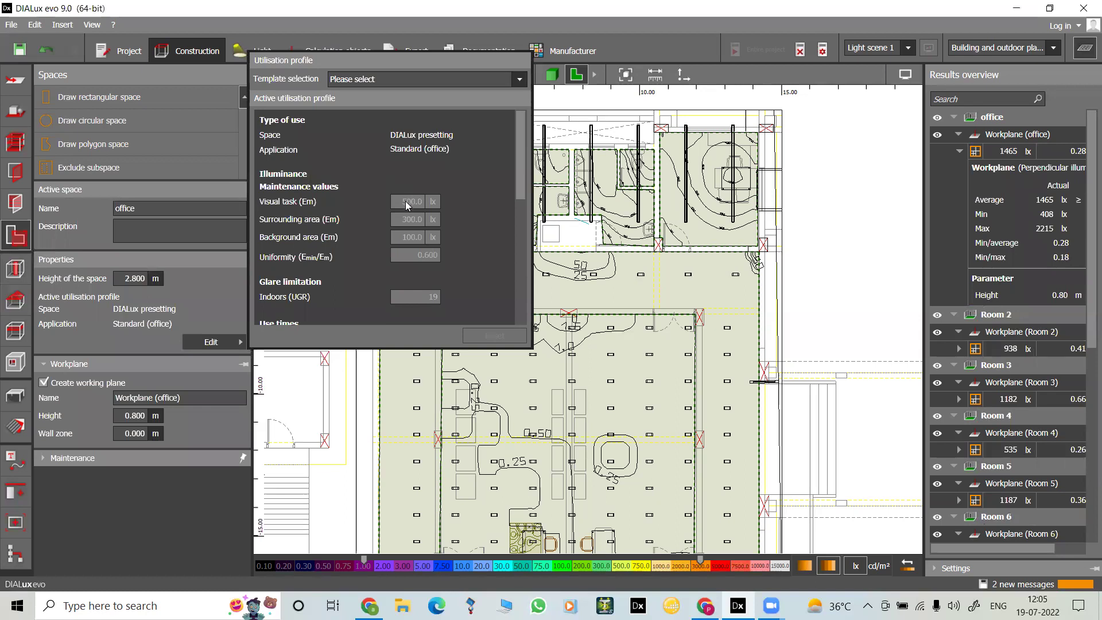
pyautogui.scroll(-5, 405, 243)
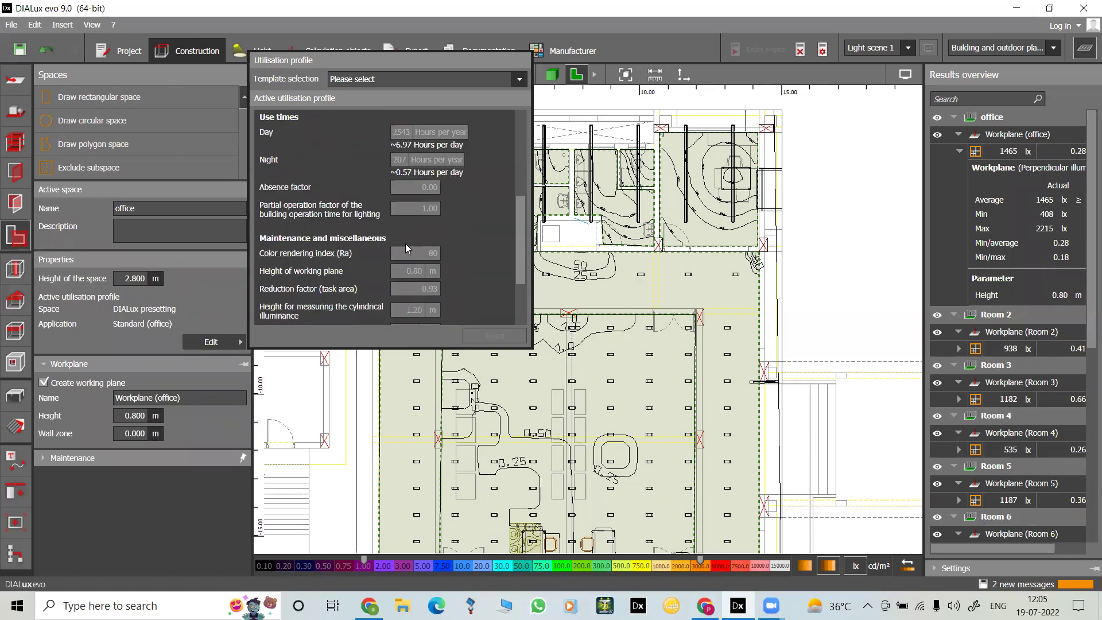
pyautogui.click(520, 79)
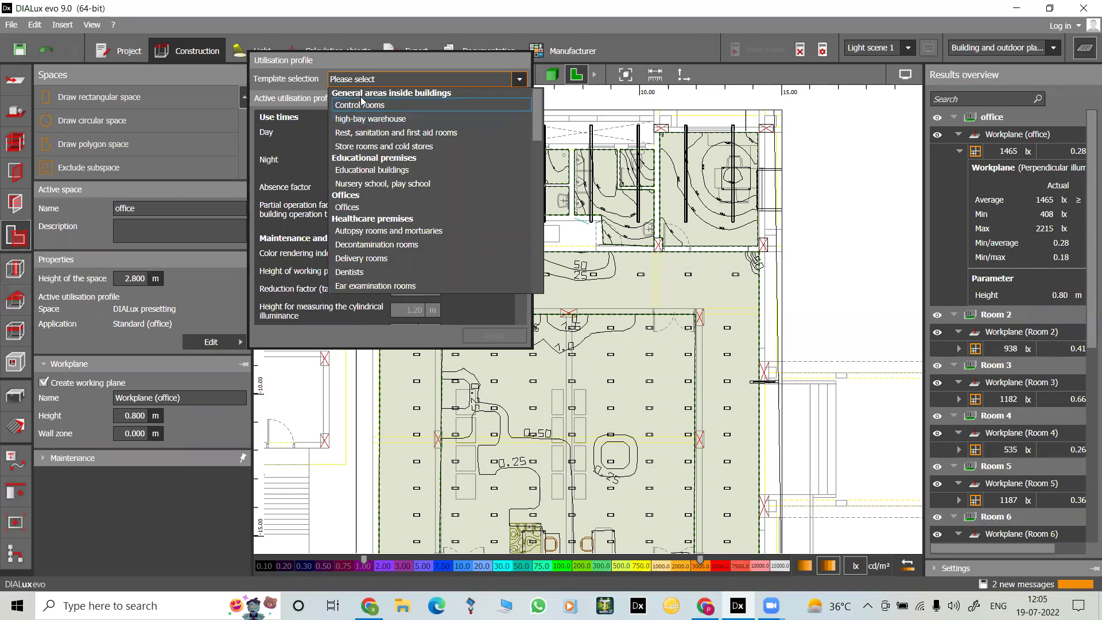
pyautogui.click(375, 205)
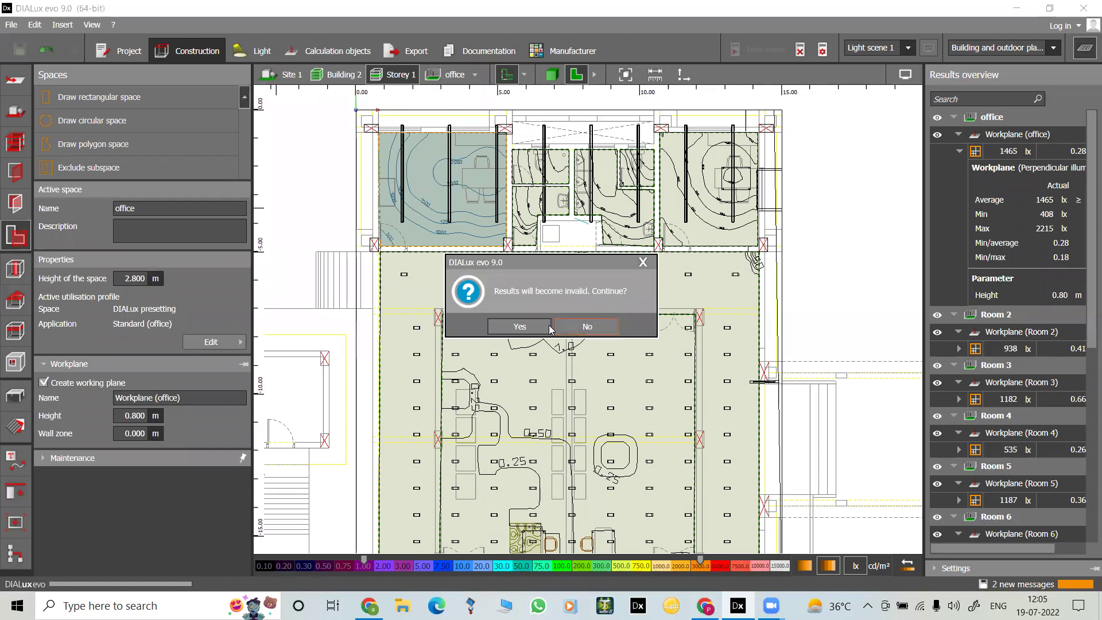
pyautogui.click(519, 326)
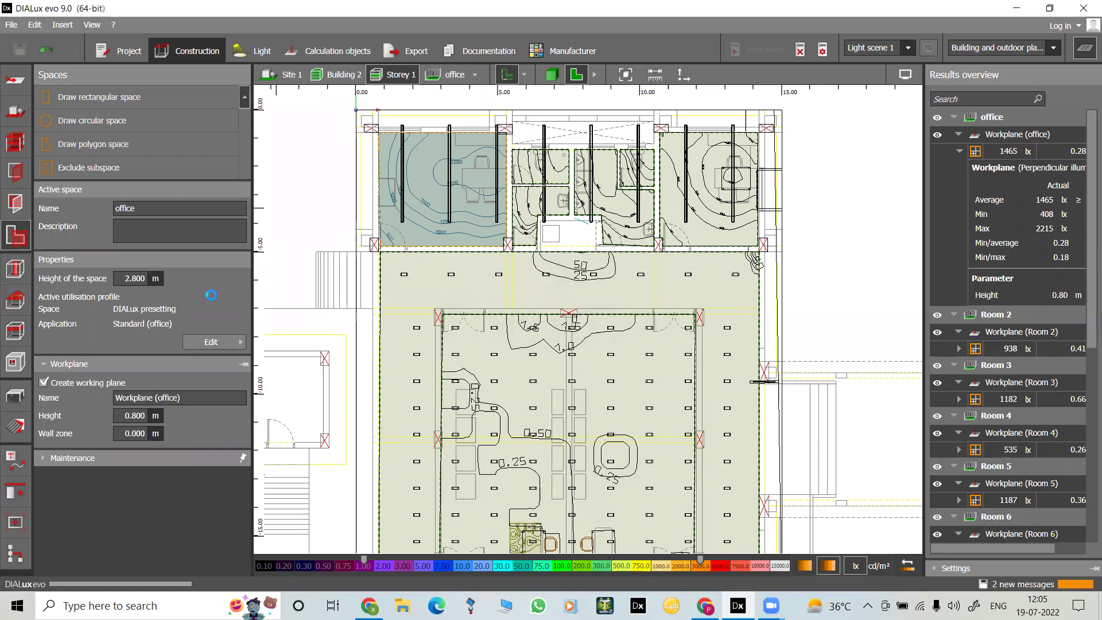
pyautogui.click(218, 342)
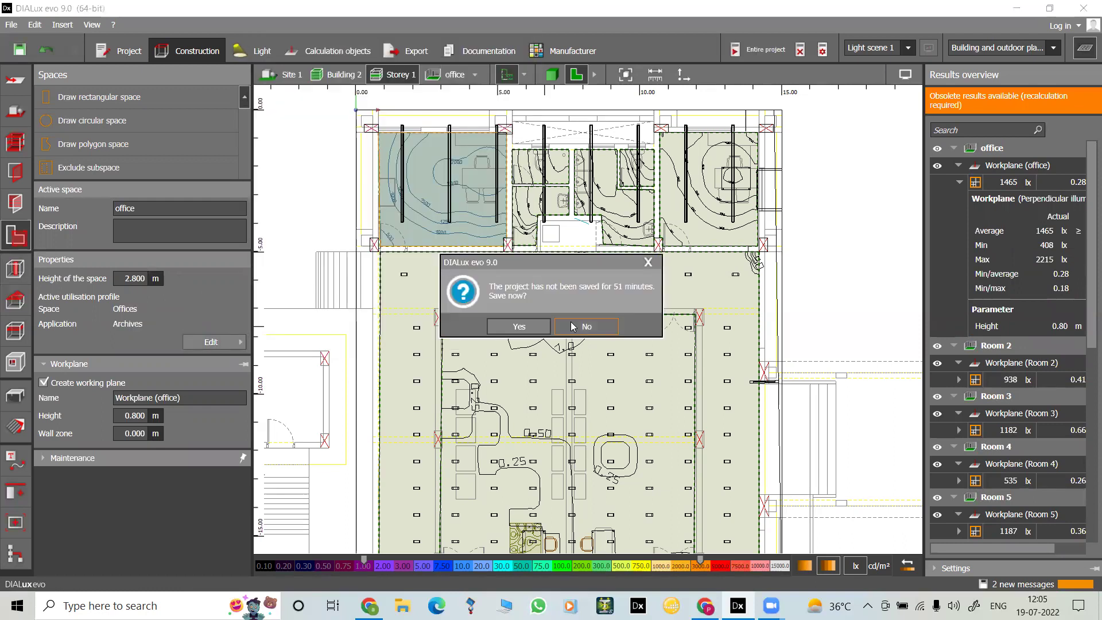
pyautogui.click(612, 332)
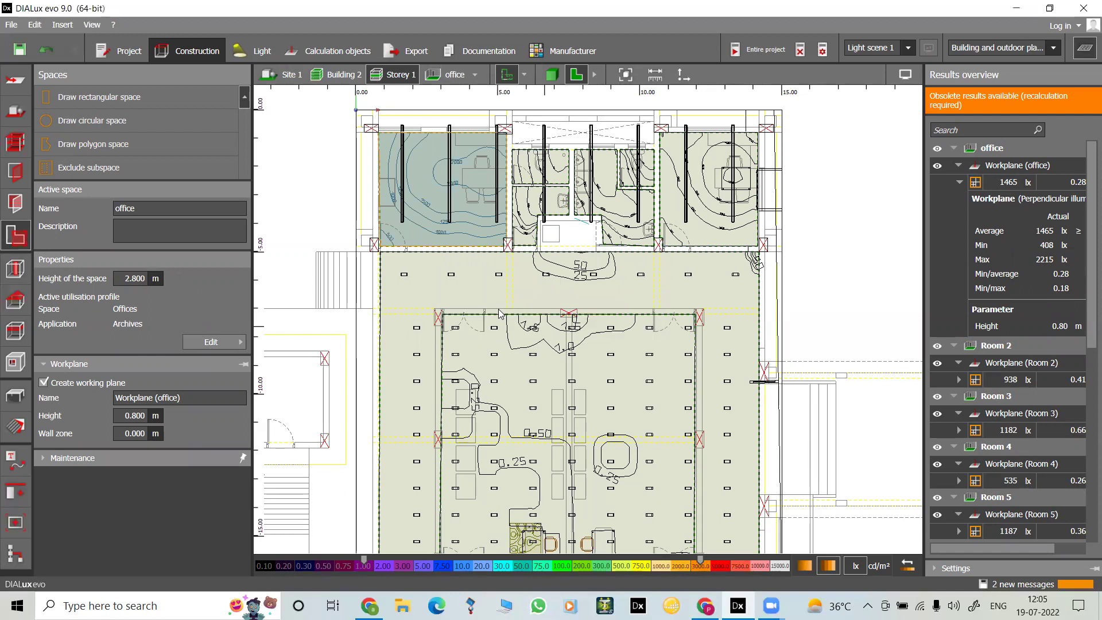
# Step: Try a visual task illuminance of 500 lx in the office's utilisation profile, and reset the profile to its template values
pyautogui.click(232, 341)
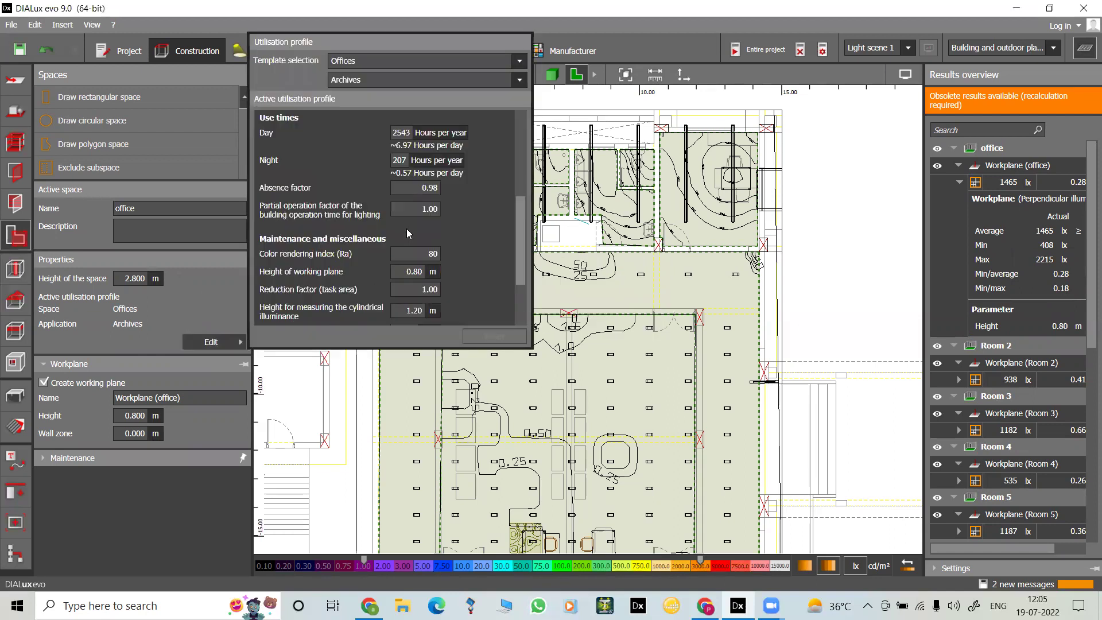
pyautogui.scroll(5, 406, 228)
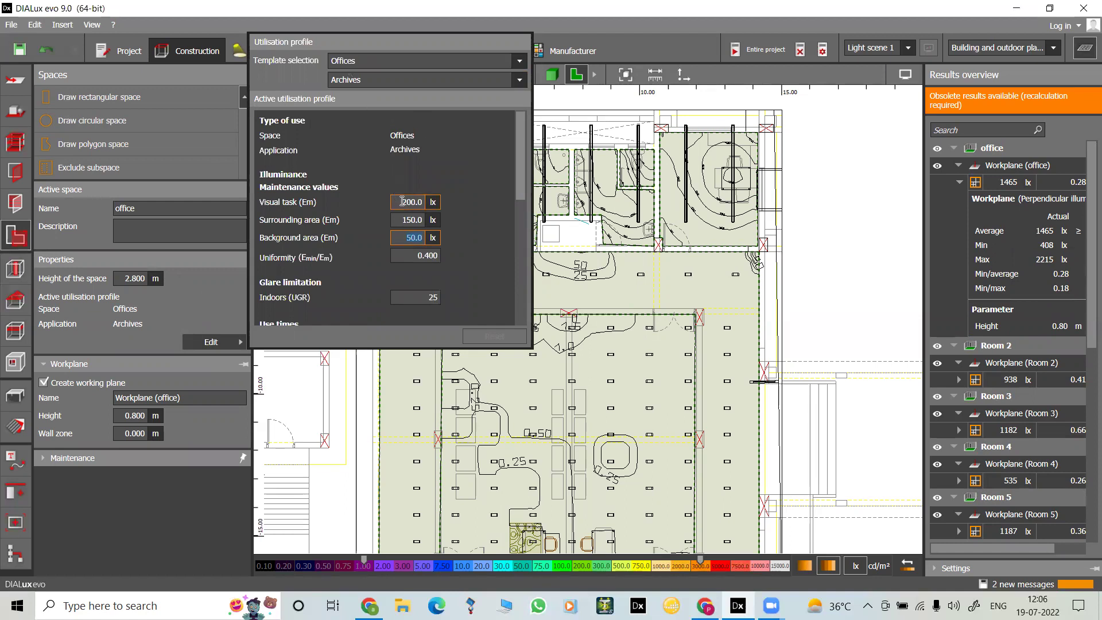
pyautogui.click(416, 204)
pyautogui.write('500')
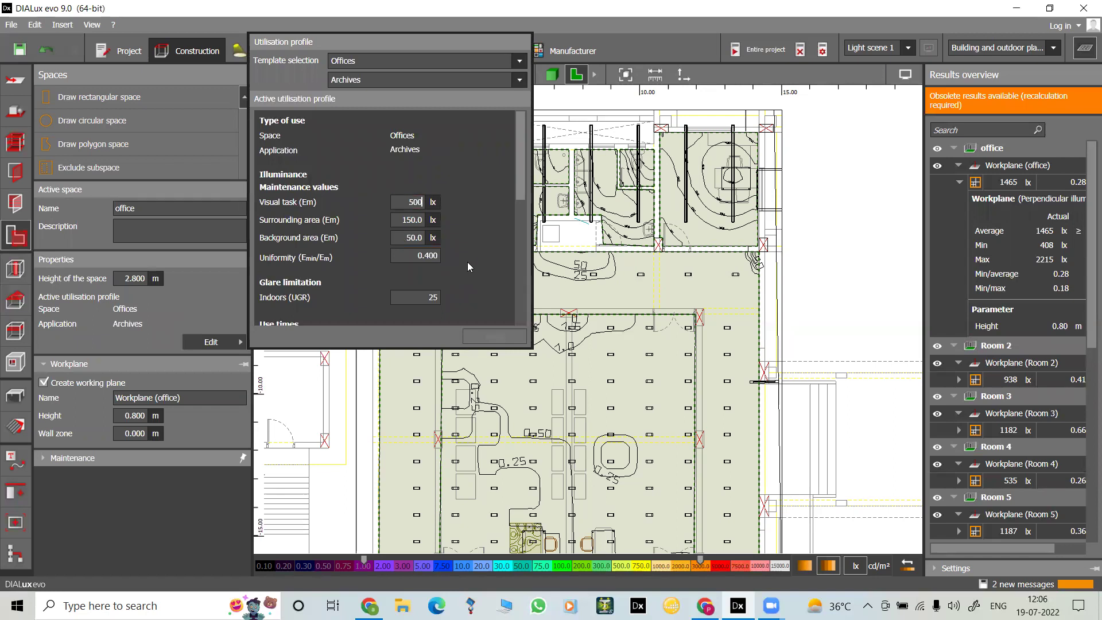
pyautogui.press('Return')
pyautogui.hotkey('ctrl', 'z')
pyautogui.click(416, 203)
pyautogui.write('500.0')
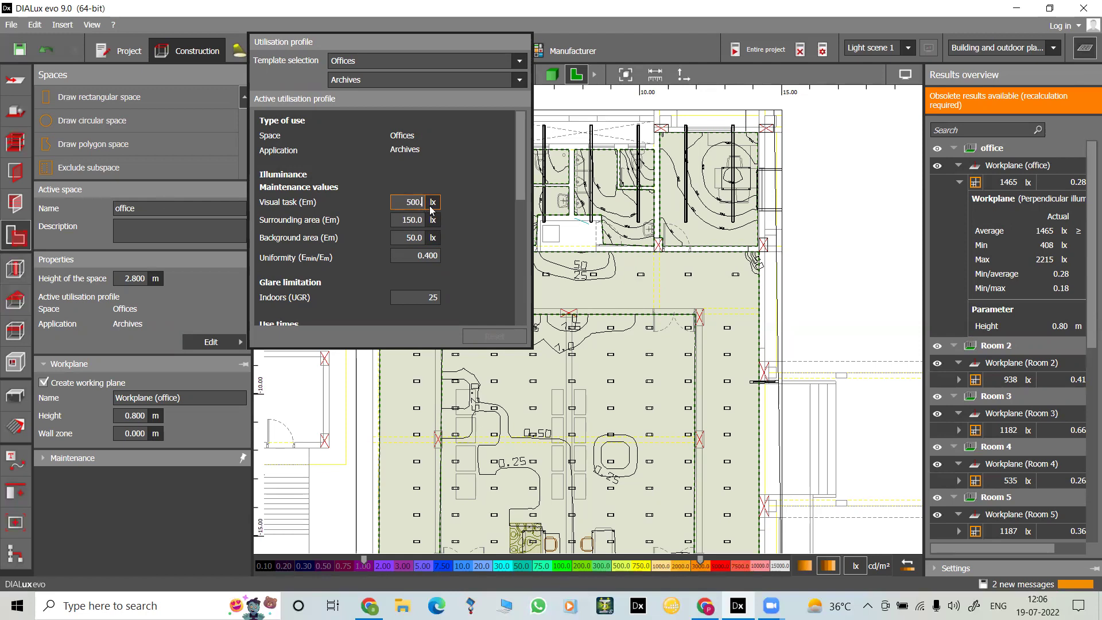
pyautogui.click(496, 335)
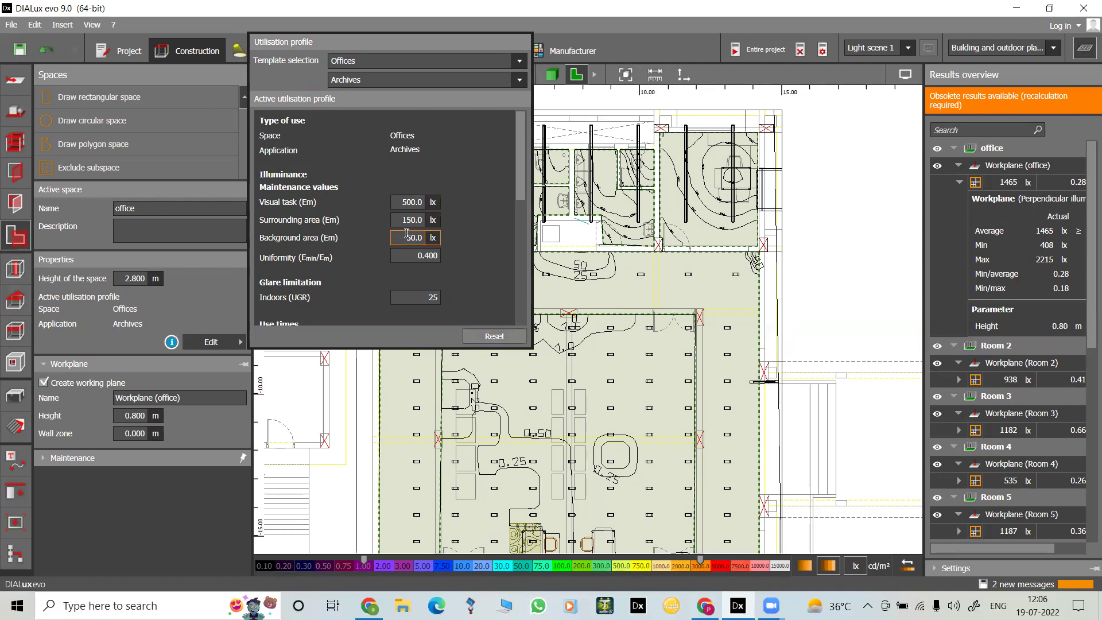
pyautogui.click(476, 335)
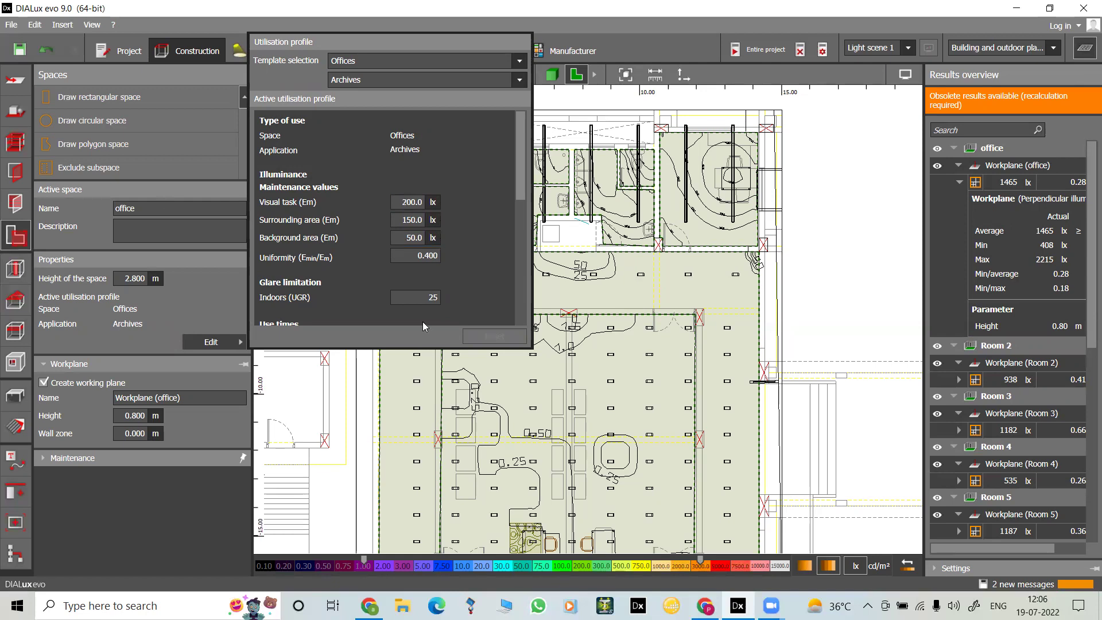
# Step: Set the visual task illuminance of the office's Archives profile to 500 lx
pyautogui.scroll(-1, 413, 287)
pyautogui.scroll(1, 414, 269)
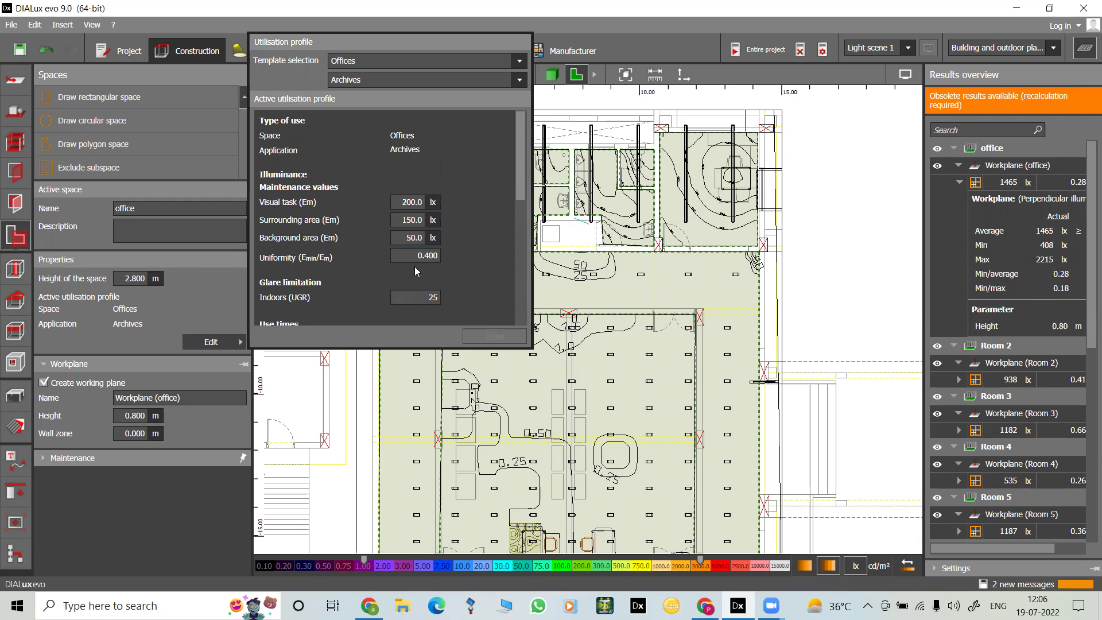
pyautogui.doubleClick(412, 202)
pyautogui.click(404, 202)
pyautogui.press('BackSpace')
pyautogui.write('5')
# Step: Set the profile's surrounding area illuminance to 350 lx and its background area illuminance to 150 lx
pyautogui.click(406, 220)
pyautogui.doubleClick(406, 222)
pyautogui.click(405, 221)
pyautogui.press('BackSpace')
pyautogui.write('3')
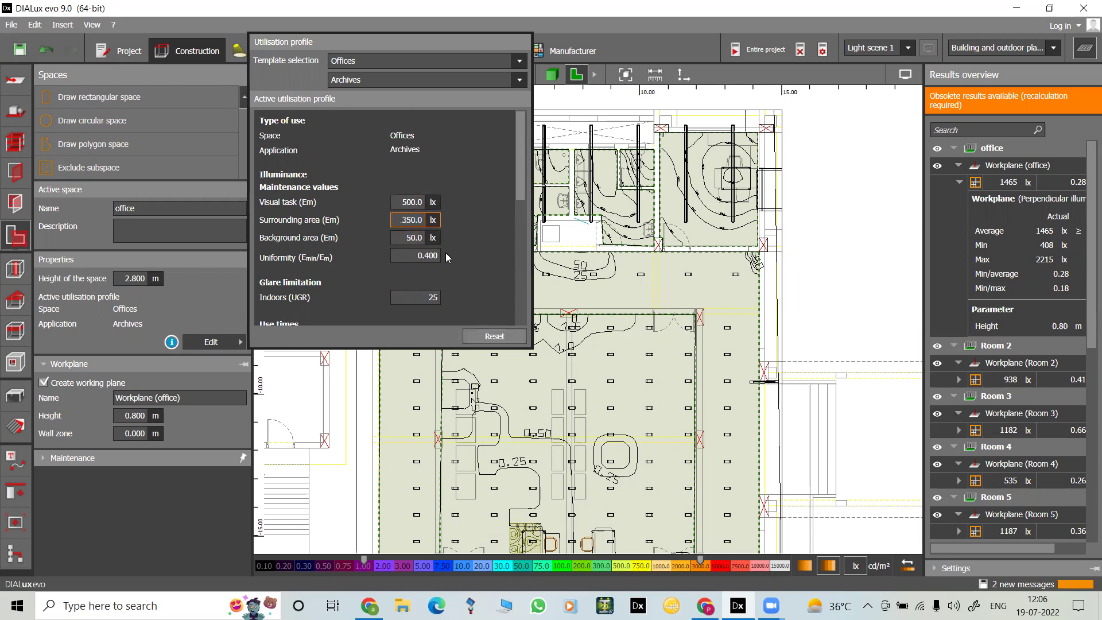
pyautogui.click(414, 239)
pyautogui.write('1')
pyautogui.press('Return')
# Step: Check the profile's uniformity, glare and use time settings, reset all its values to the template and close the profile
pyautogui.doubleClick(405, 259)
pyautogui.doubleClick(416, 296)
pyautogui.scroll(-3, 458, 295)
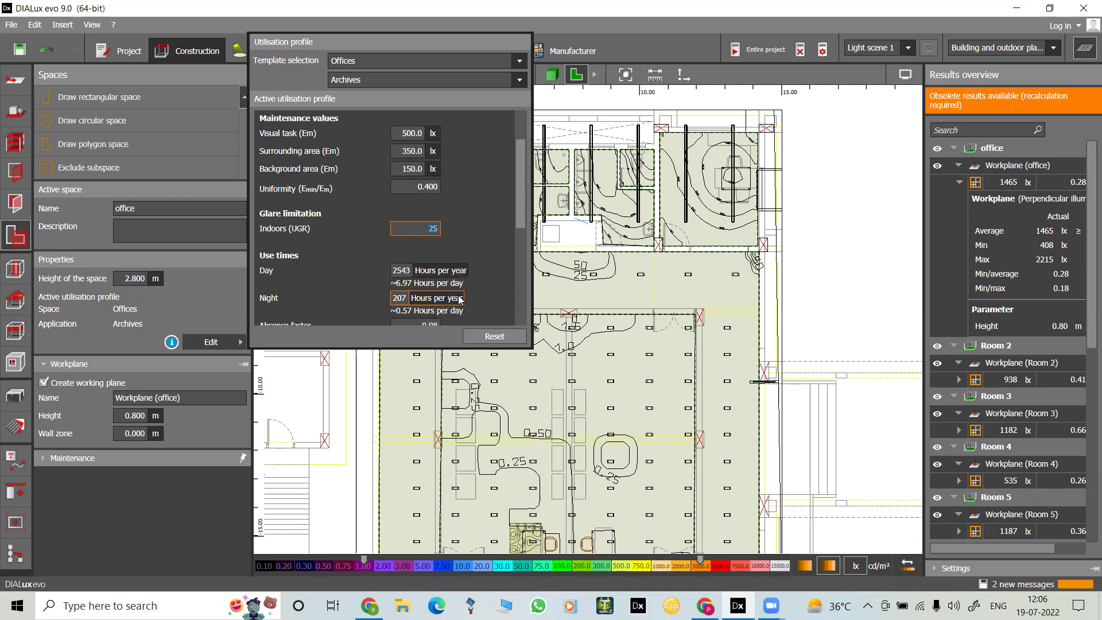
pyautogui.click(502, 336)
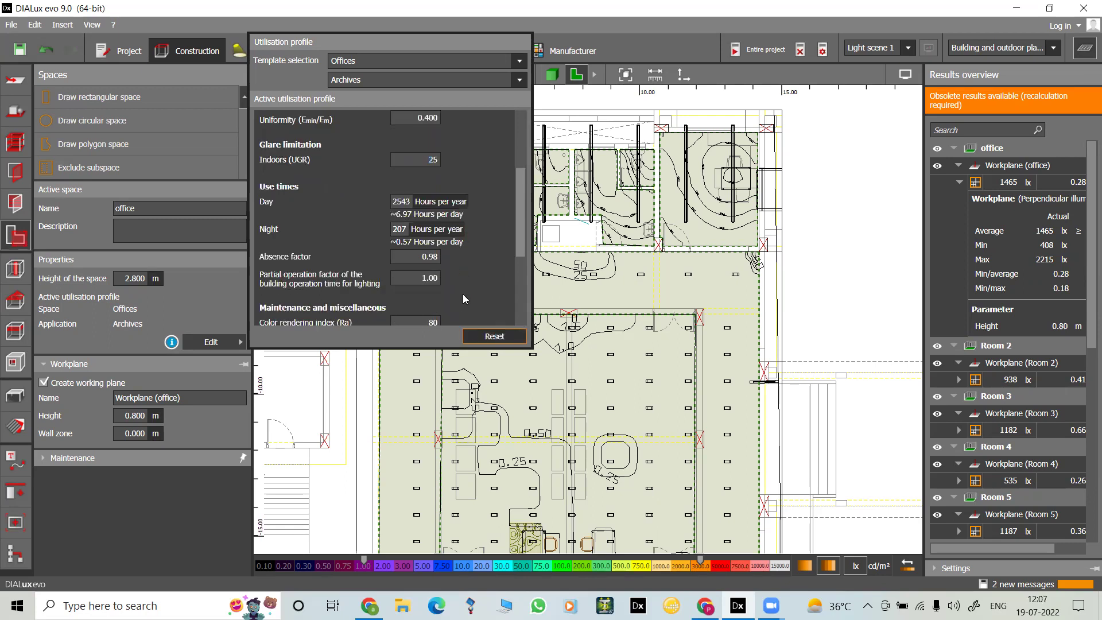
pyautogui.scroll(2, 470, 252)
pyautogui.scroll(2, 470, 253)
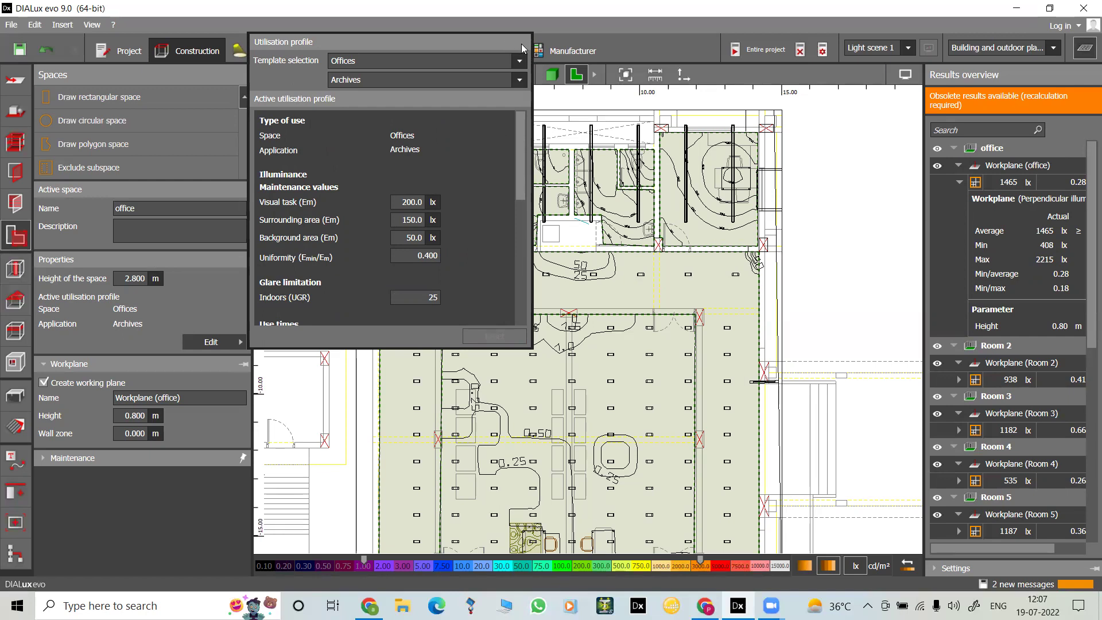
pyautogui.click(796, 136)
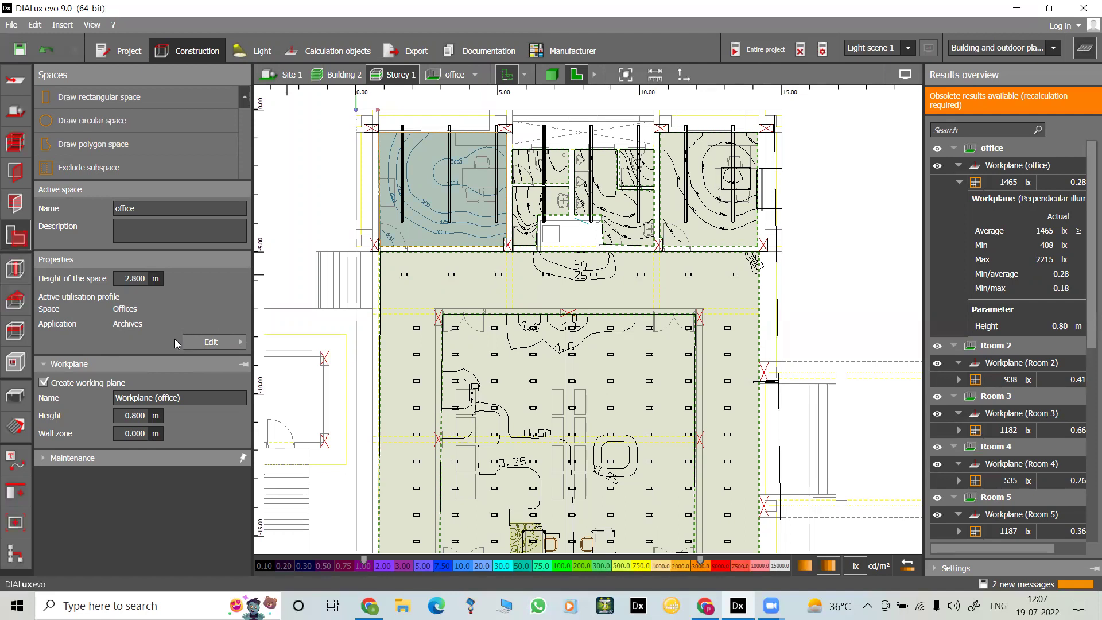
# Step: Select the corridor space that surrounds the central hall
pyautogui.click(198, 343)
pyautogui.click(757, 47)
pyautogui.scroll(-4, 656, 224)
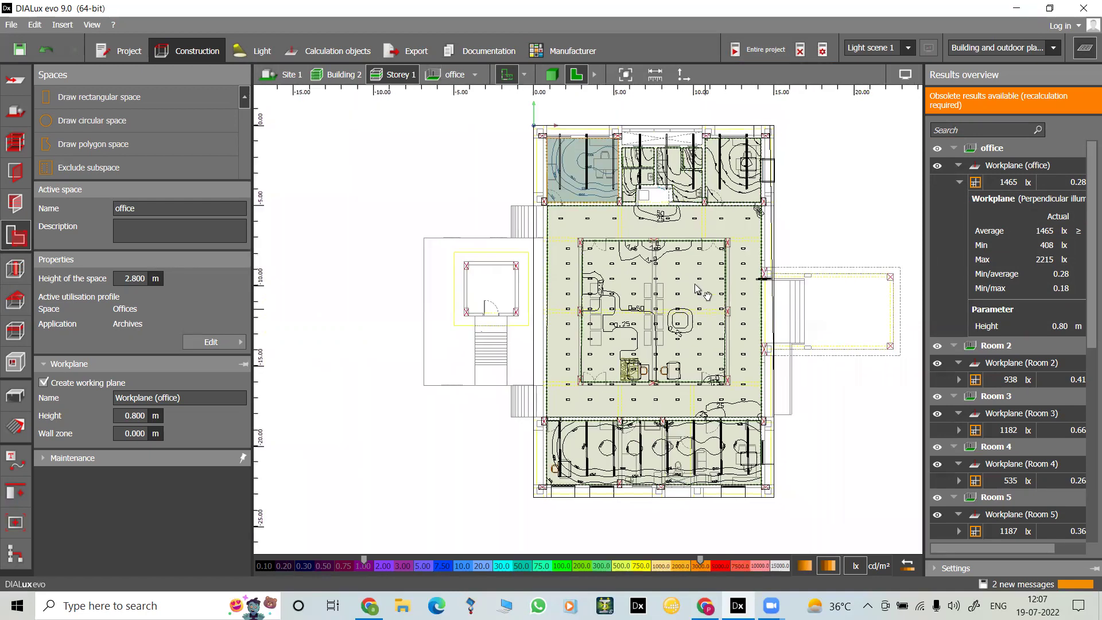
pyautogui.scroll(2, 655, 223)
pyautogui.scroll(-2, 656, 224)
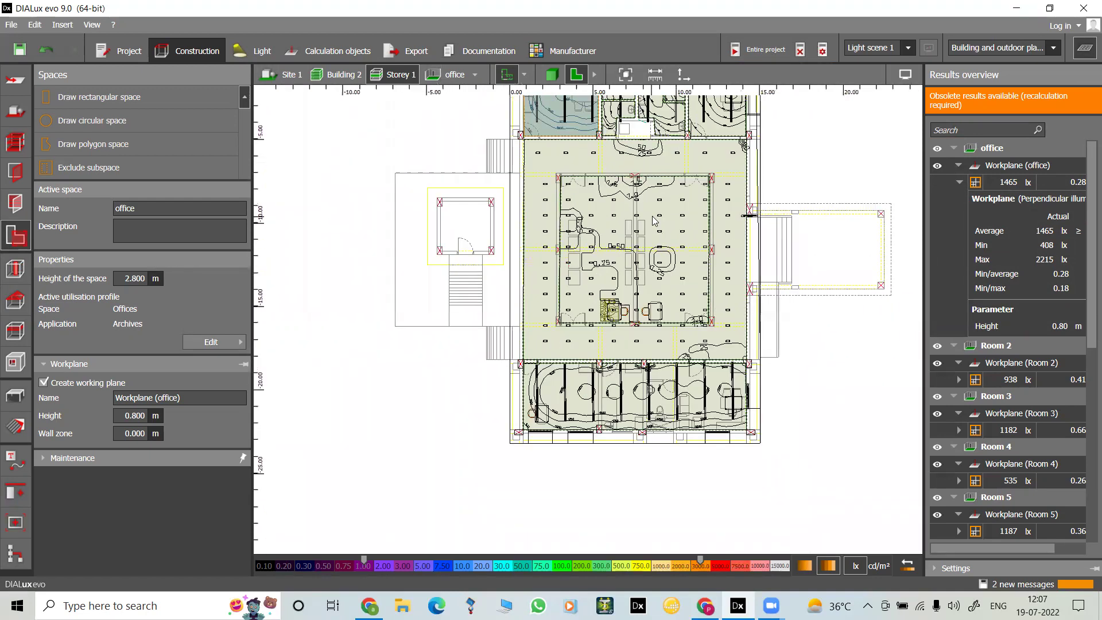
pyautogui.moveTo(717, 365); pyautogui.dragTo(744, 322)
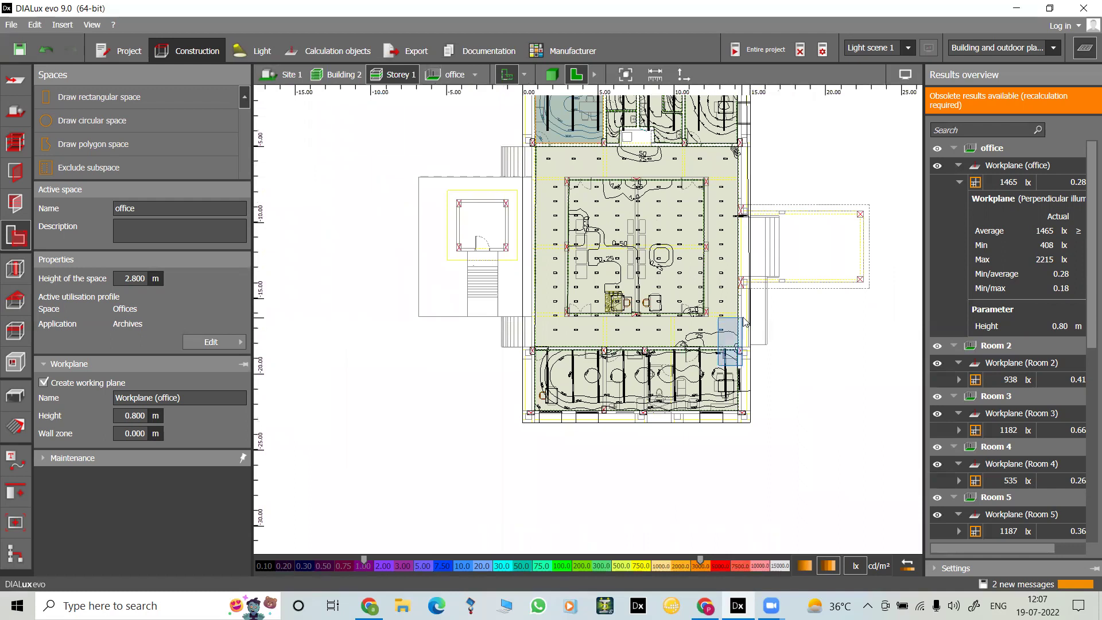
pyautogui.click(565, 212)
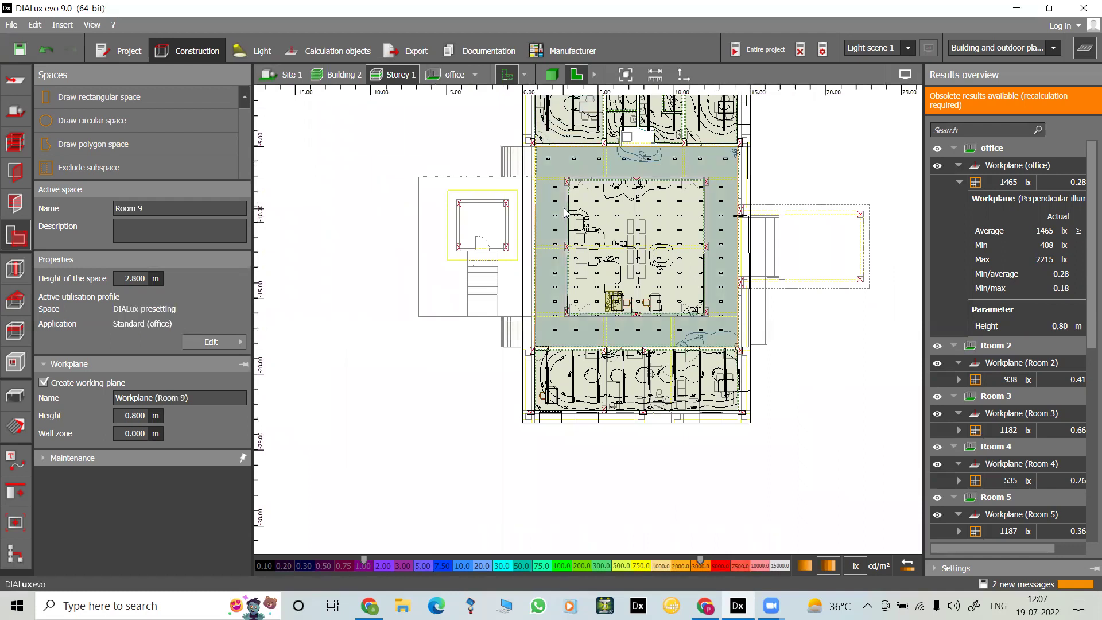